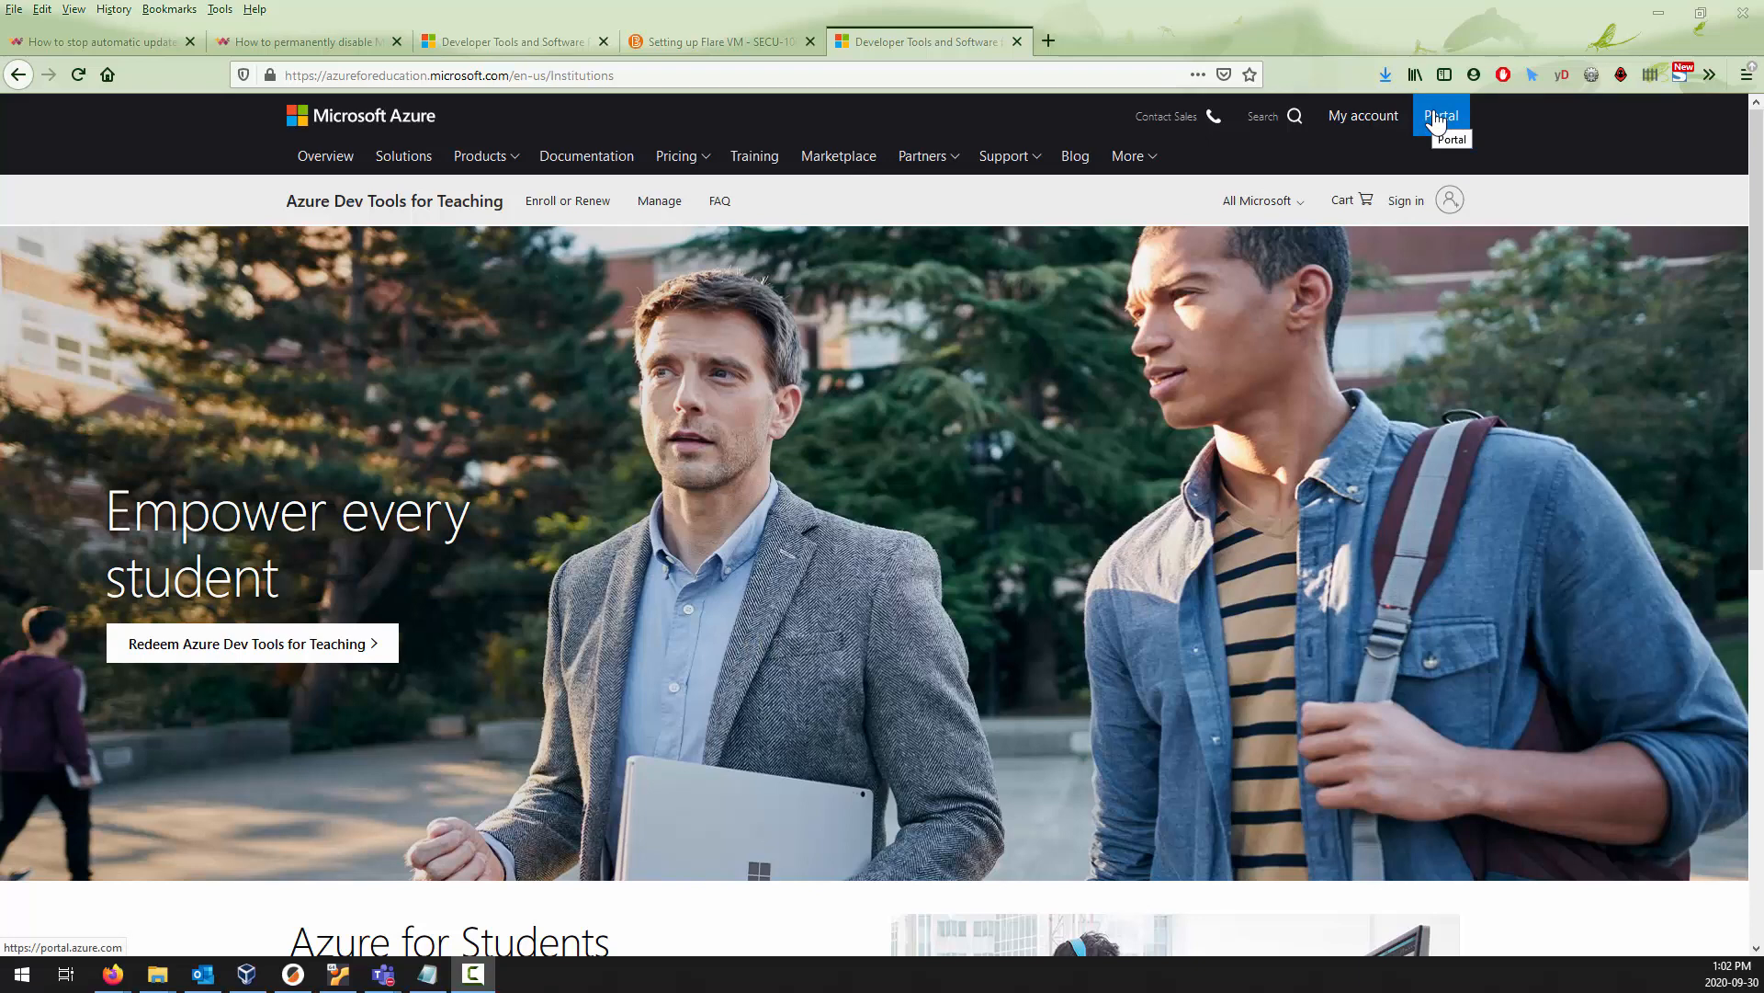
Open the Azure portal and go to the software list in its Education service.
key("ctrl+plus")
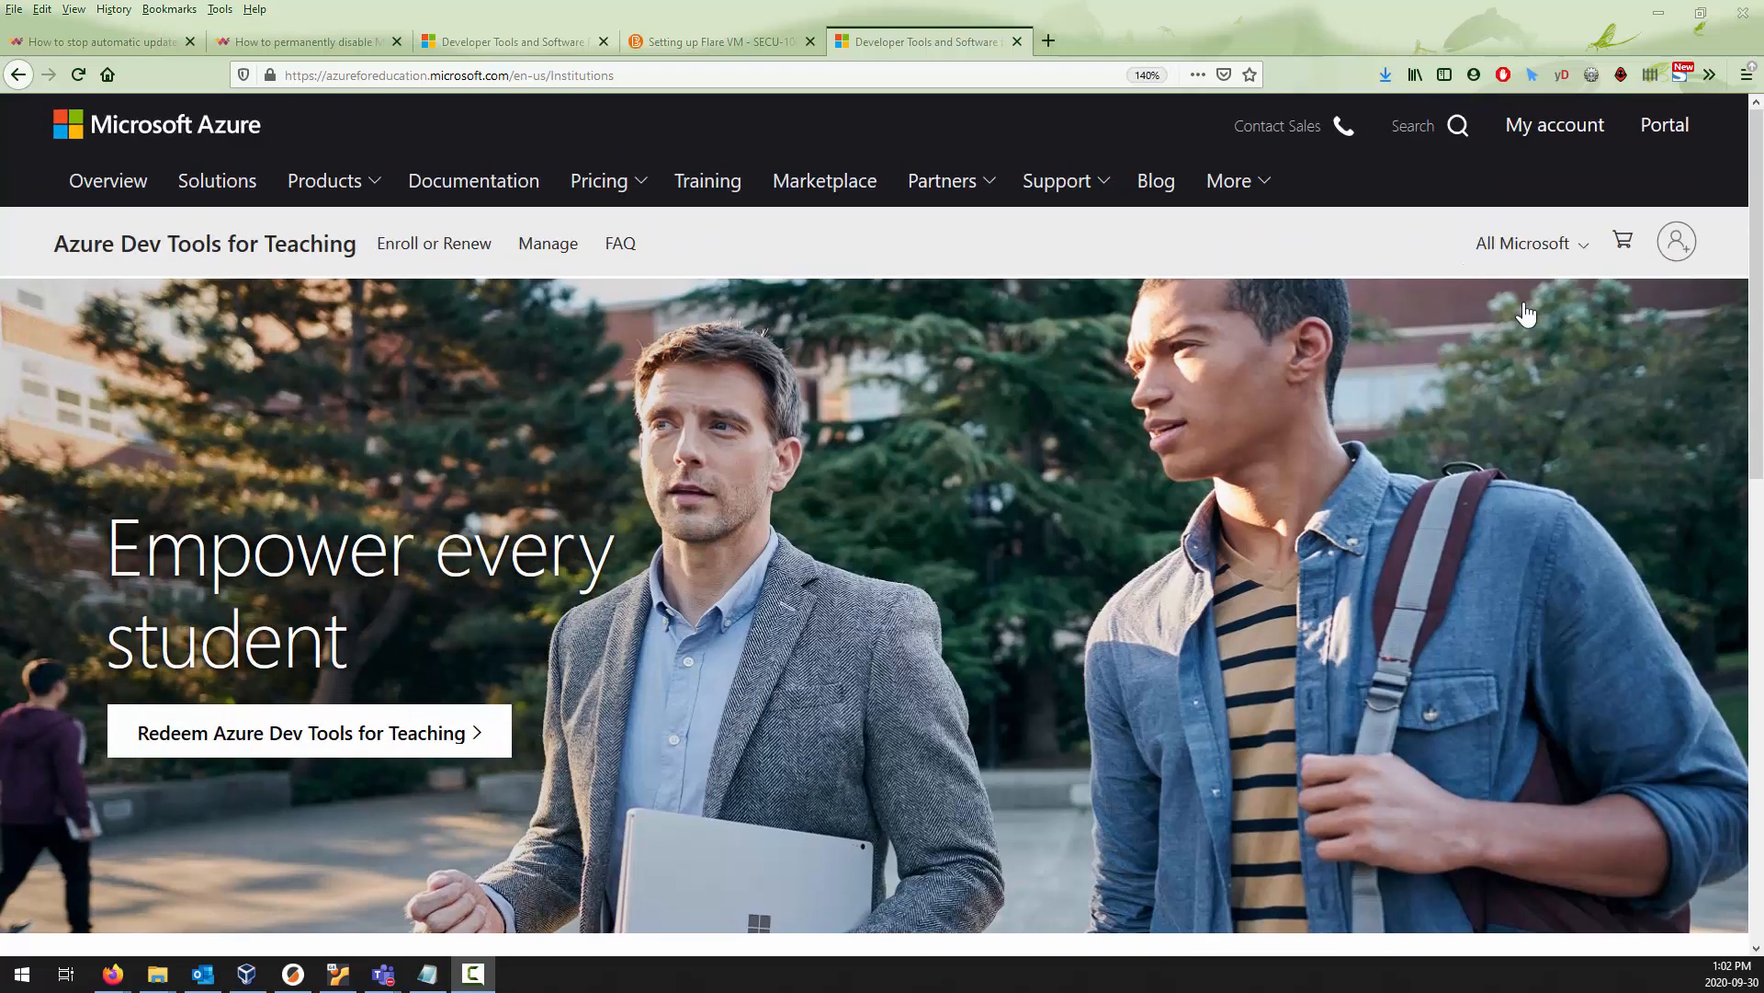
left_click(1674, 122)
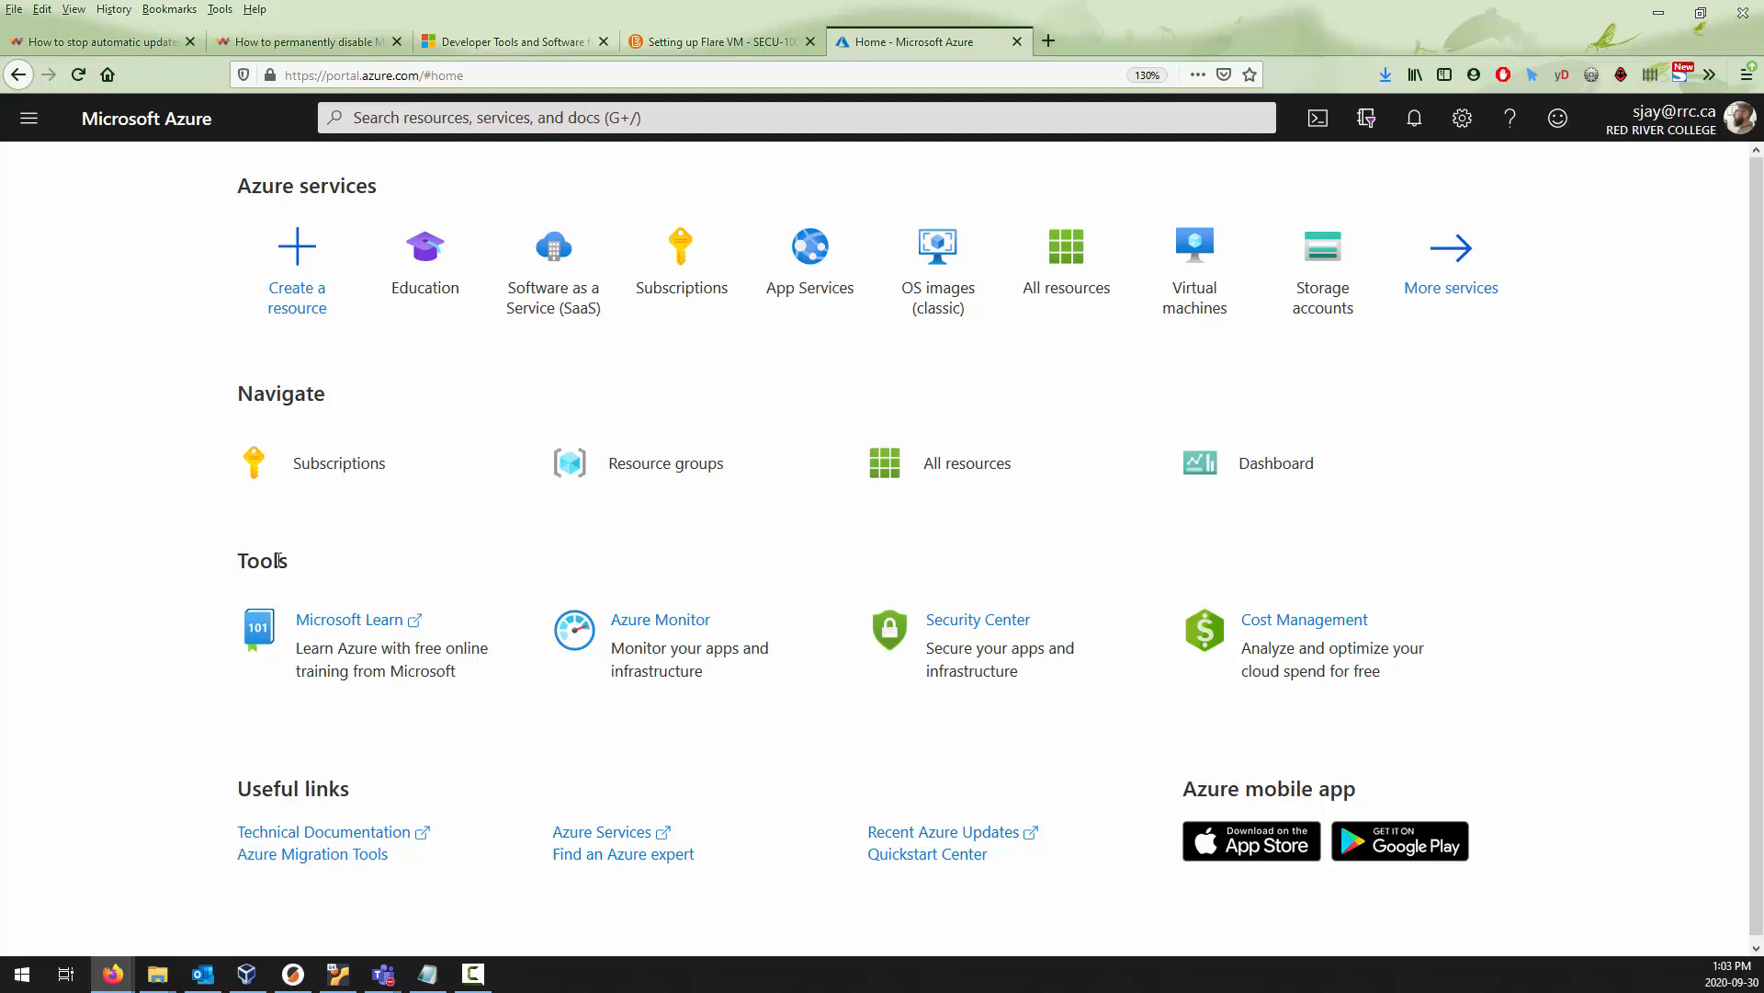
left_click(427, 294)
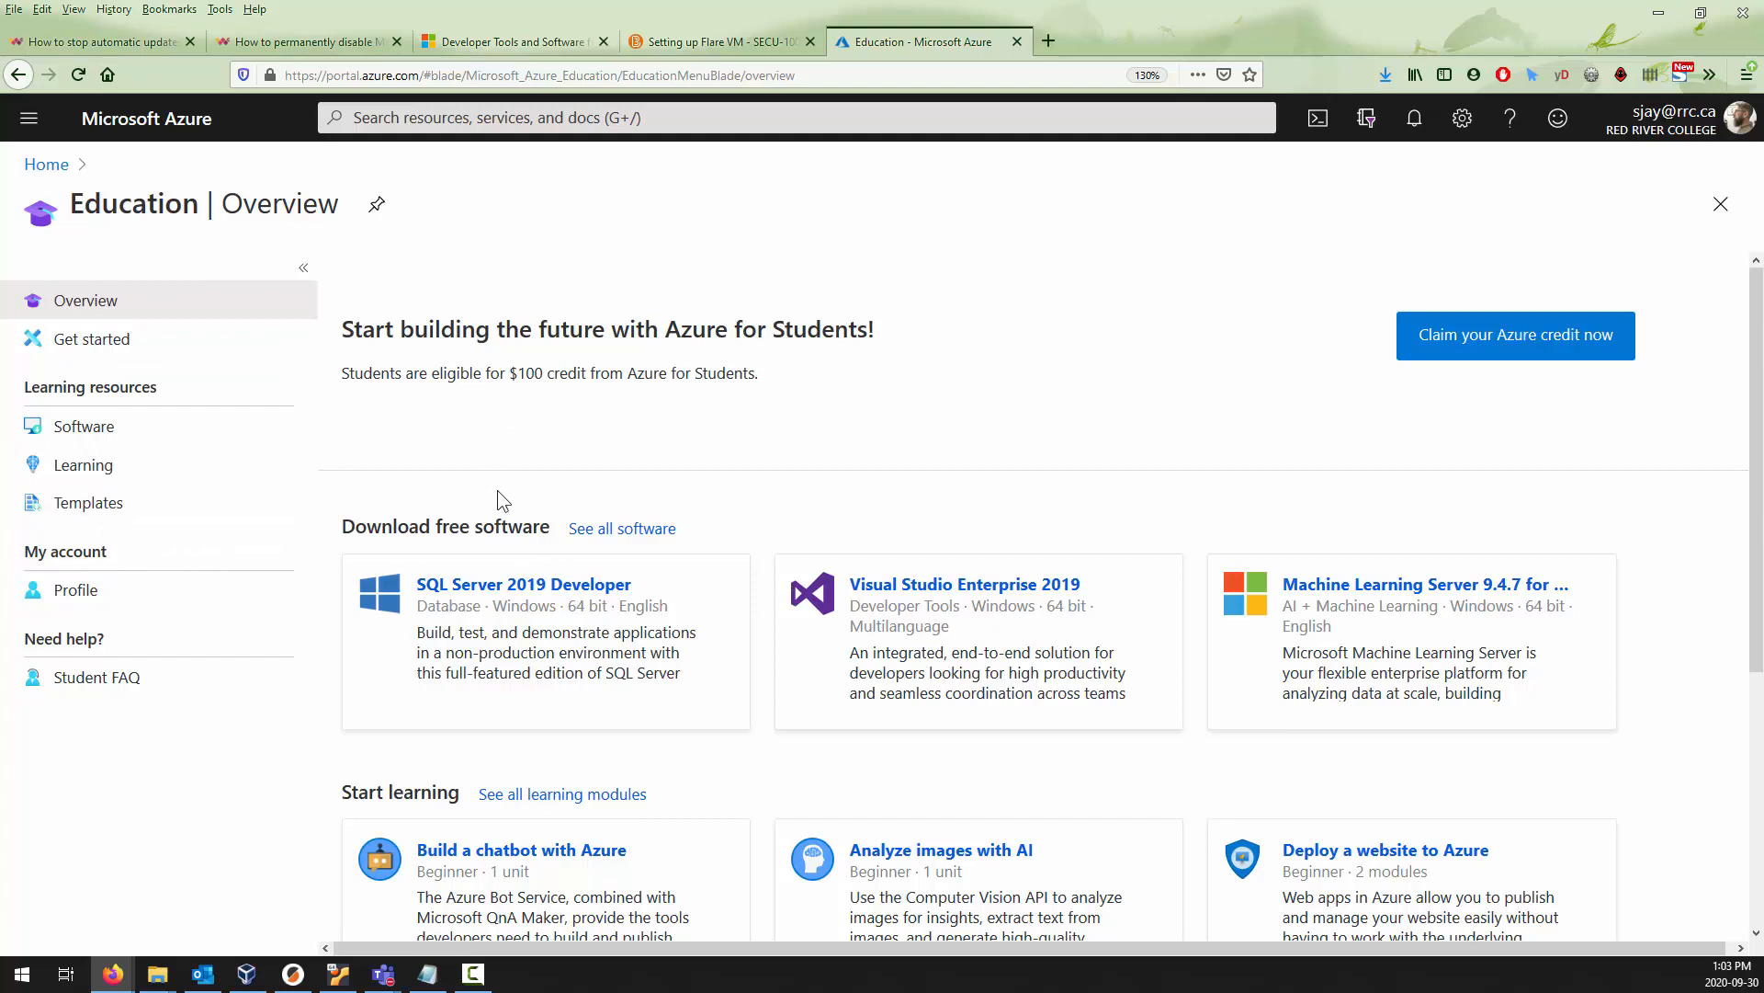
left_click(75, 430)
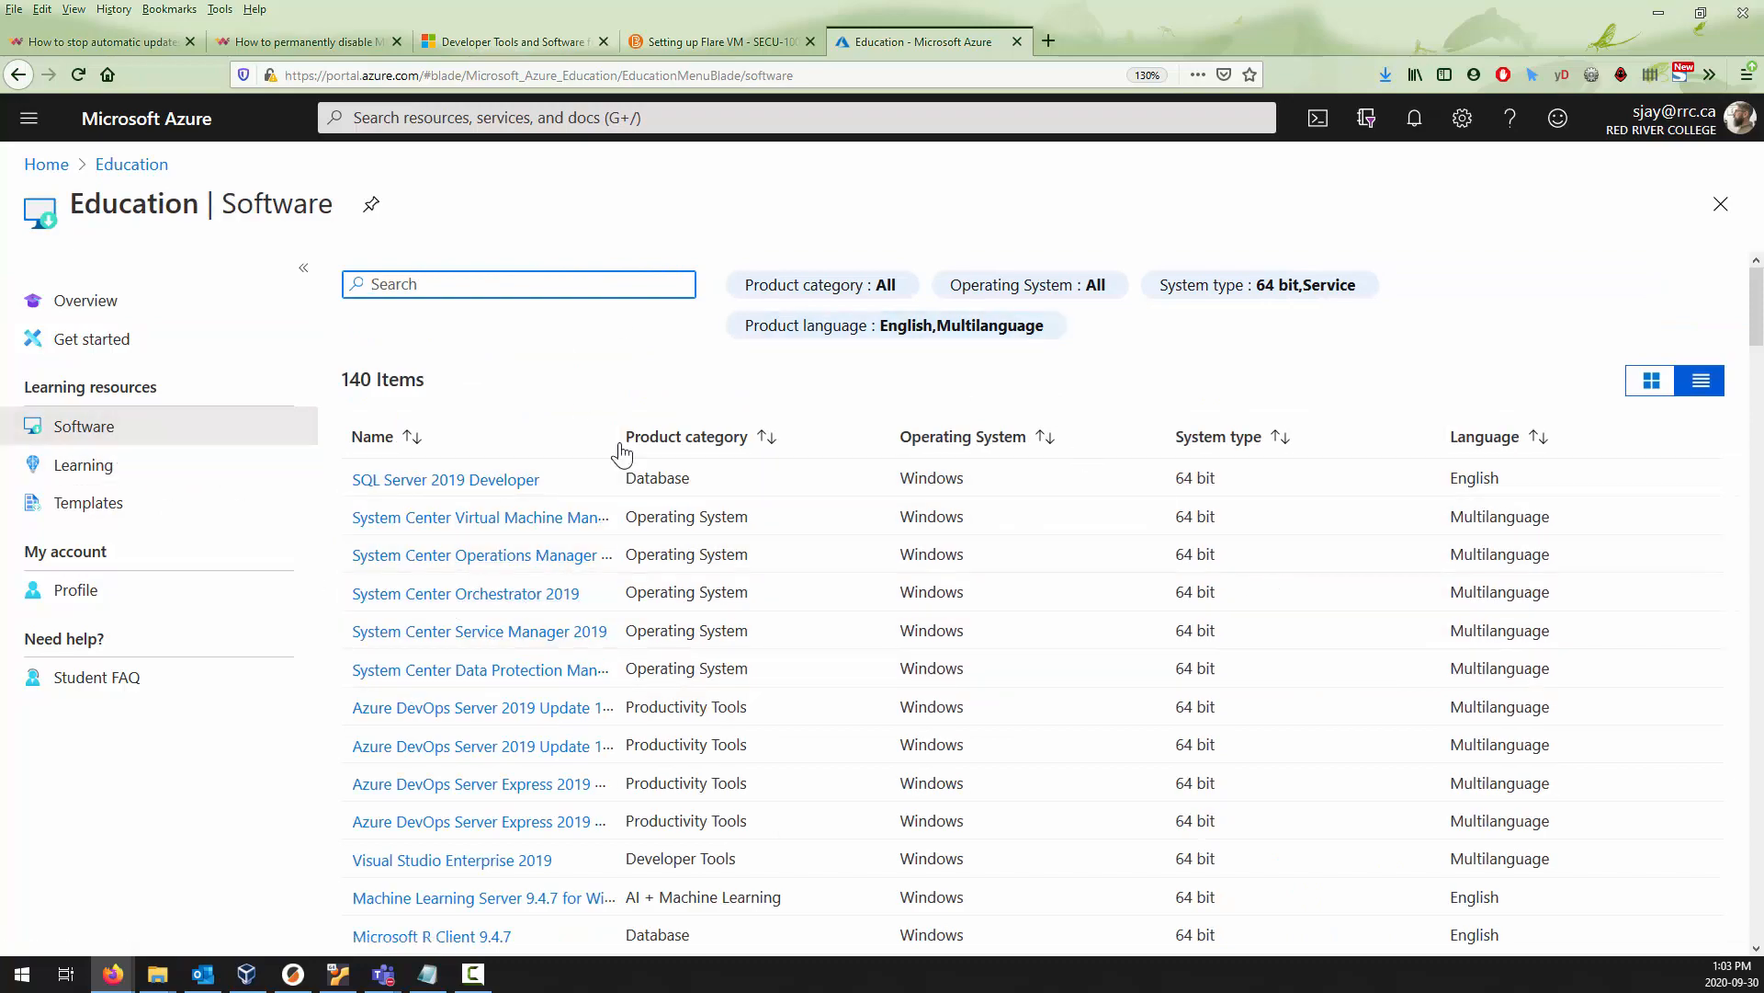
Widen the Name column of the Education software list to show longer product names.
scroll(621, 452, "down", 20)
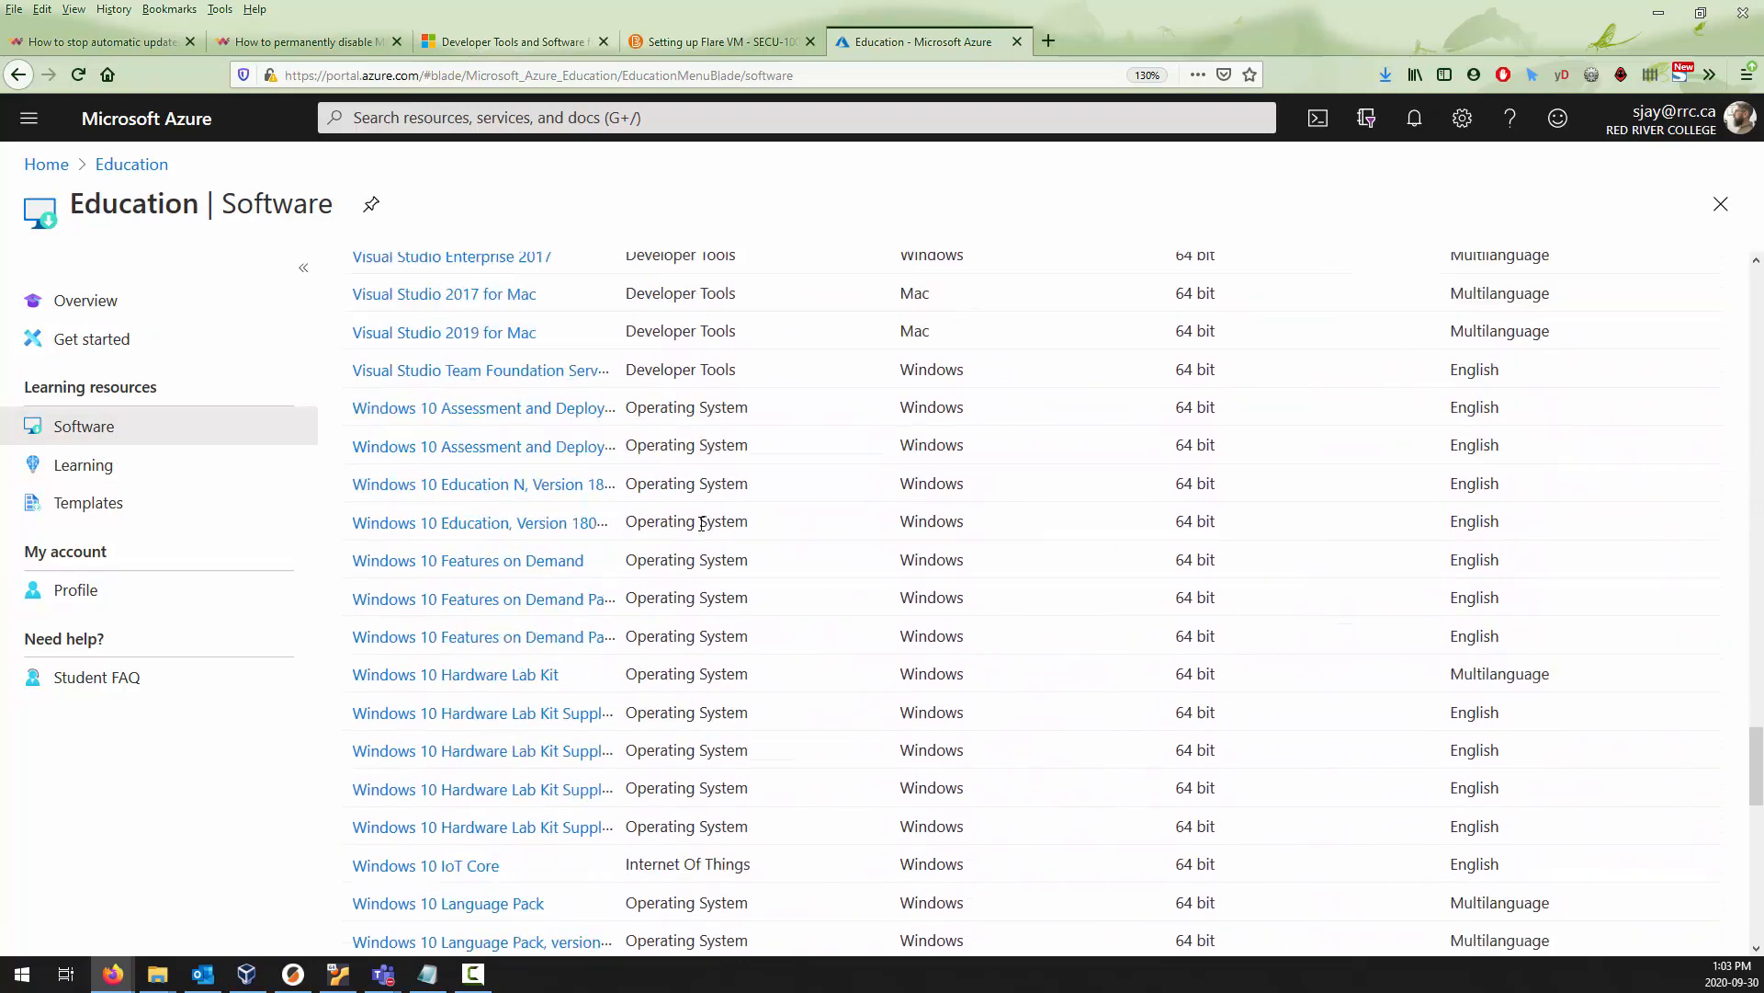
scroll(701, 522, "down", 10)
scroll(650, 313, "up", 1)
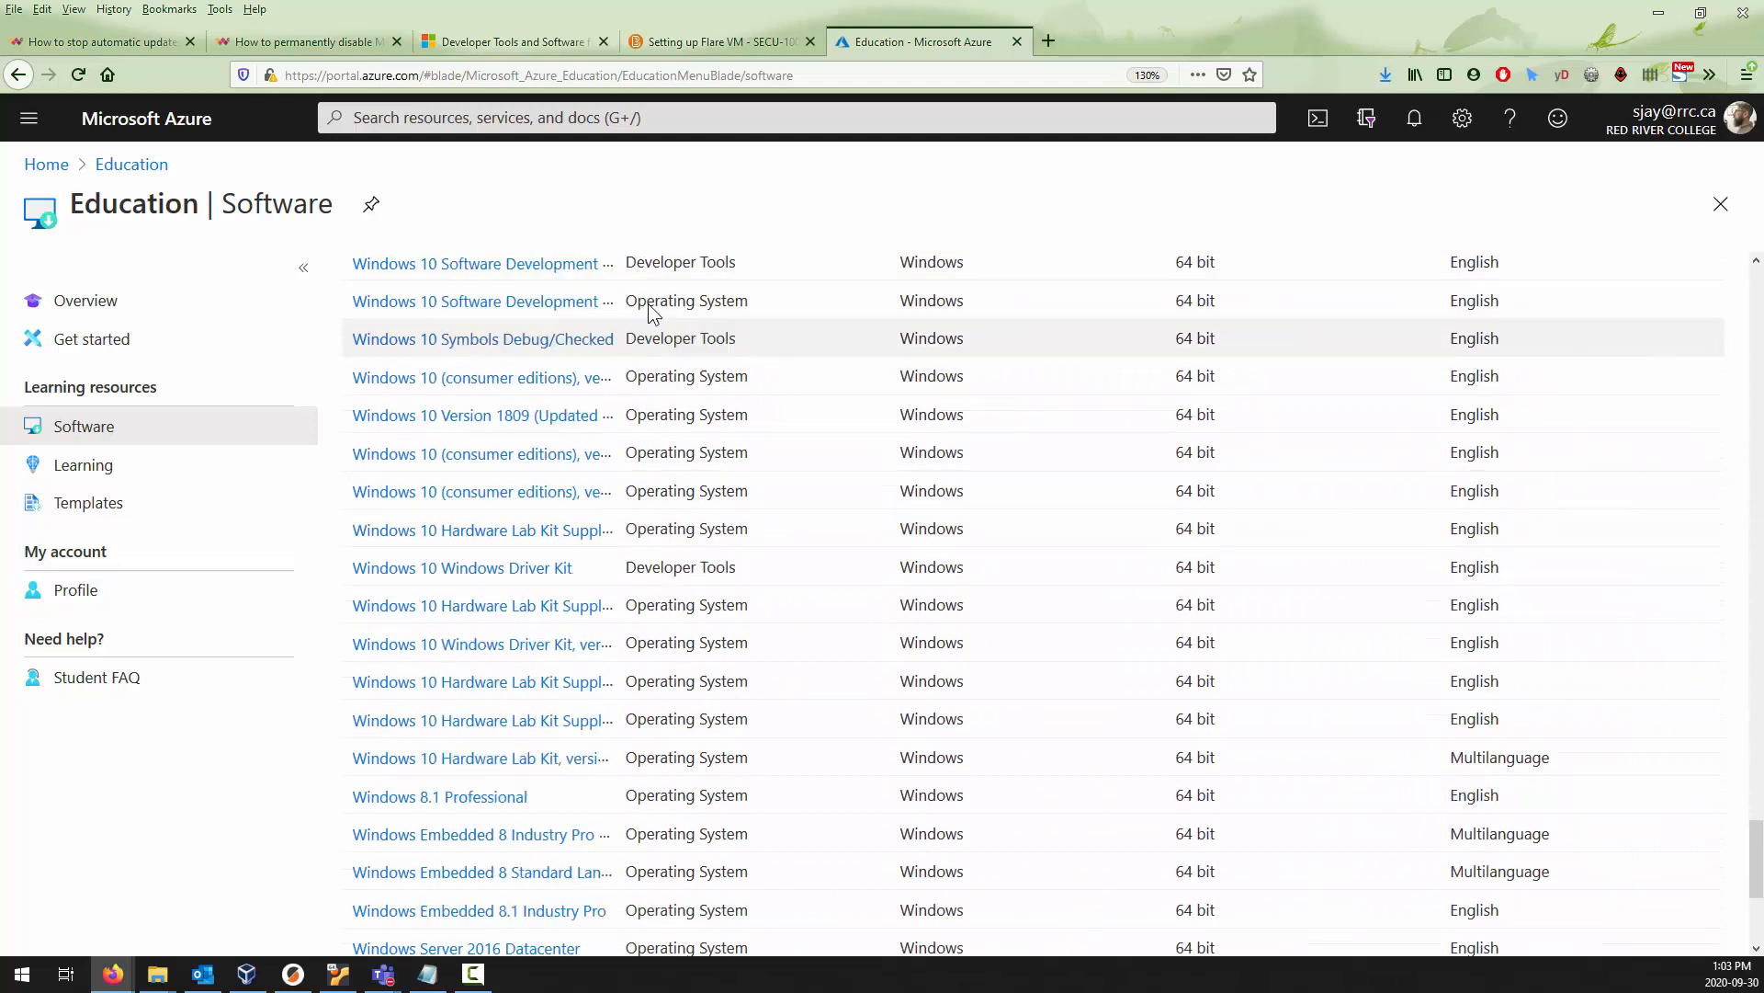
scroll(650, 312, "up", 8)
left_click_drag(1756, 781, 1734, 219)
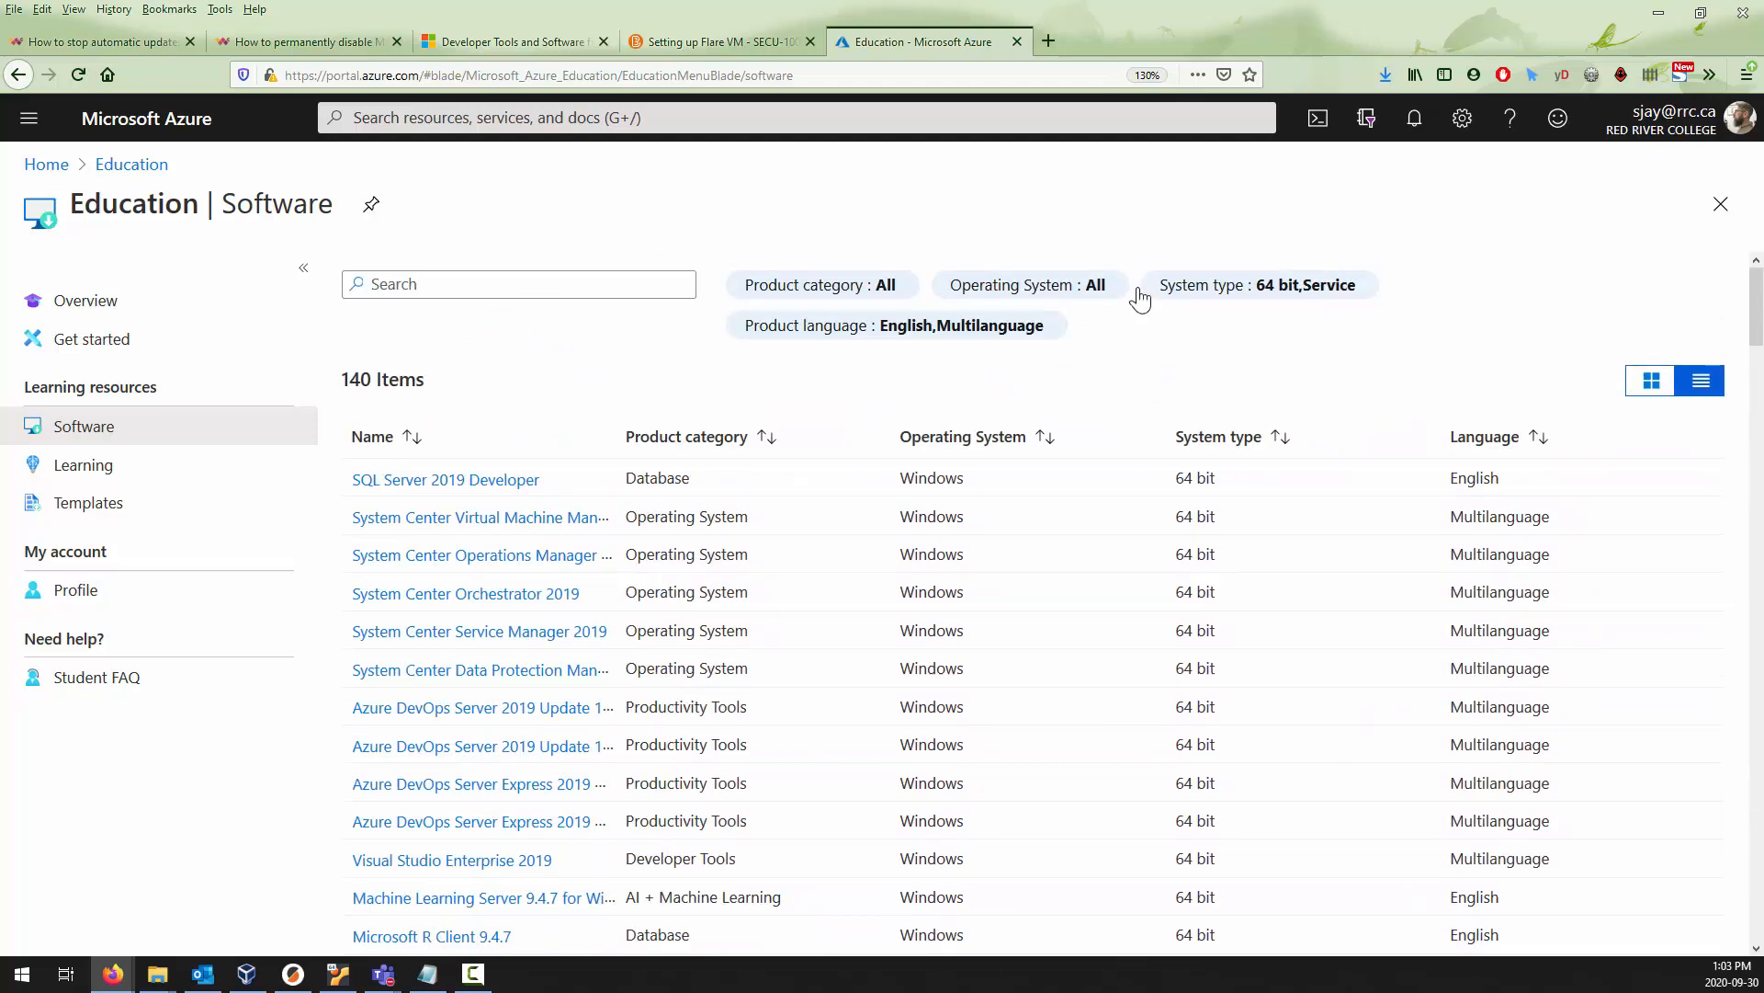
left_click_drag(620, 436, 761, 443)
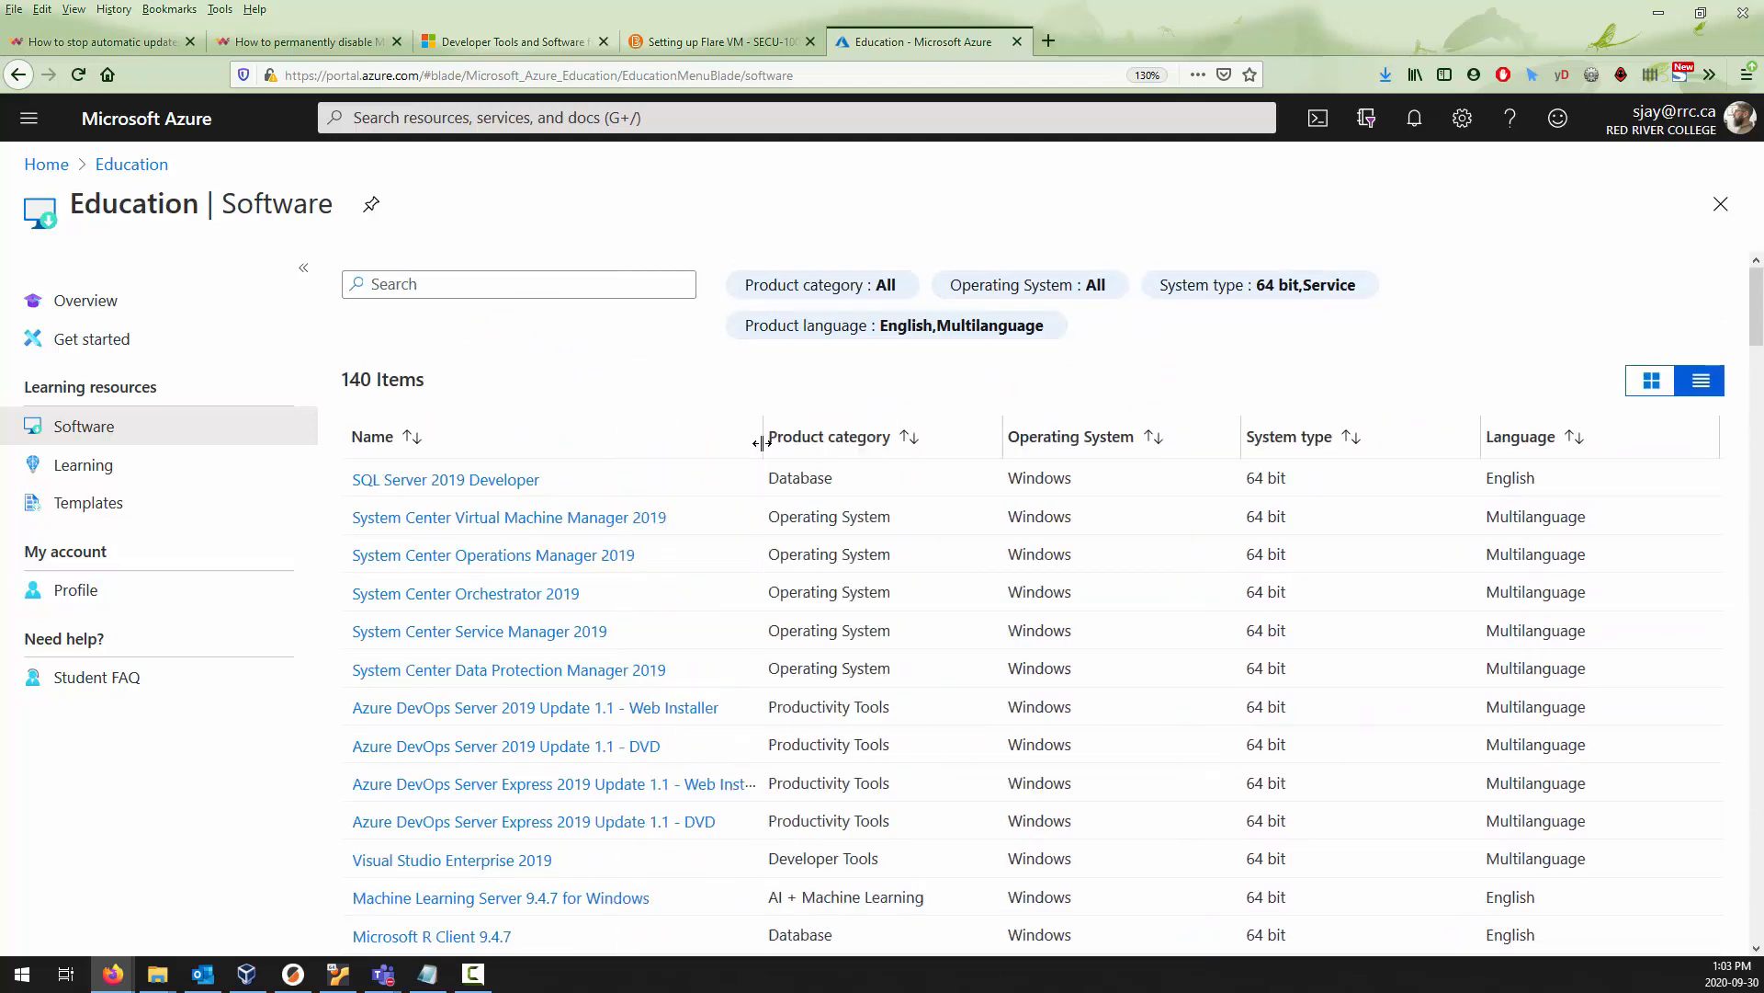
Look through the software list for the available Windows 10 editions and versions.
scroll(761, 443, "down", 15)
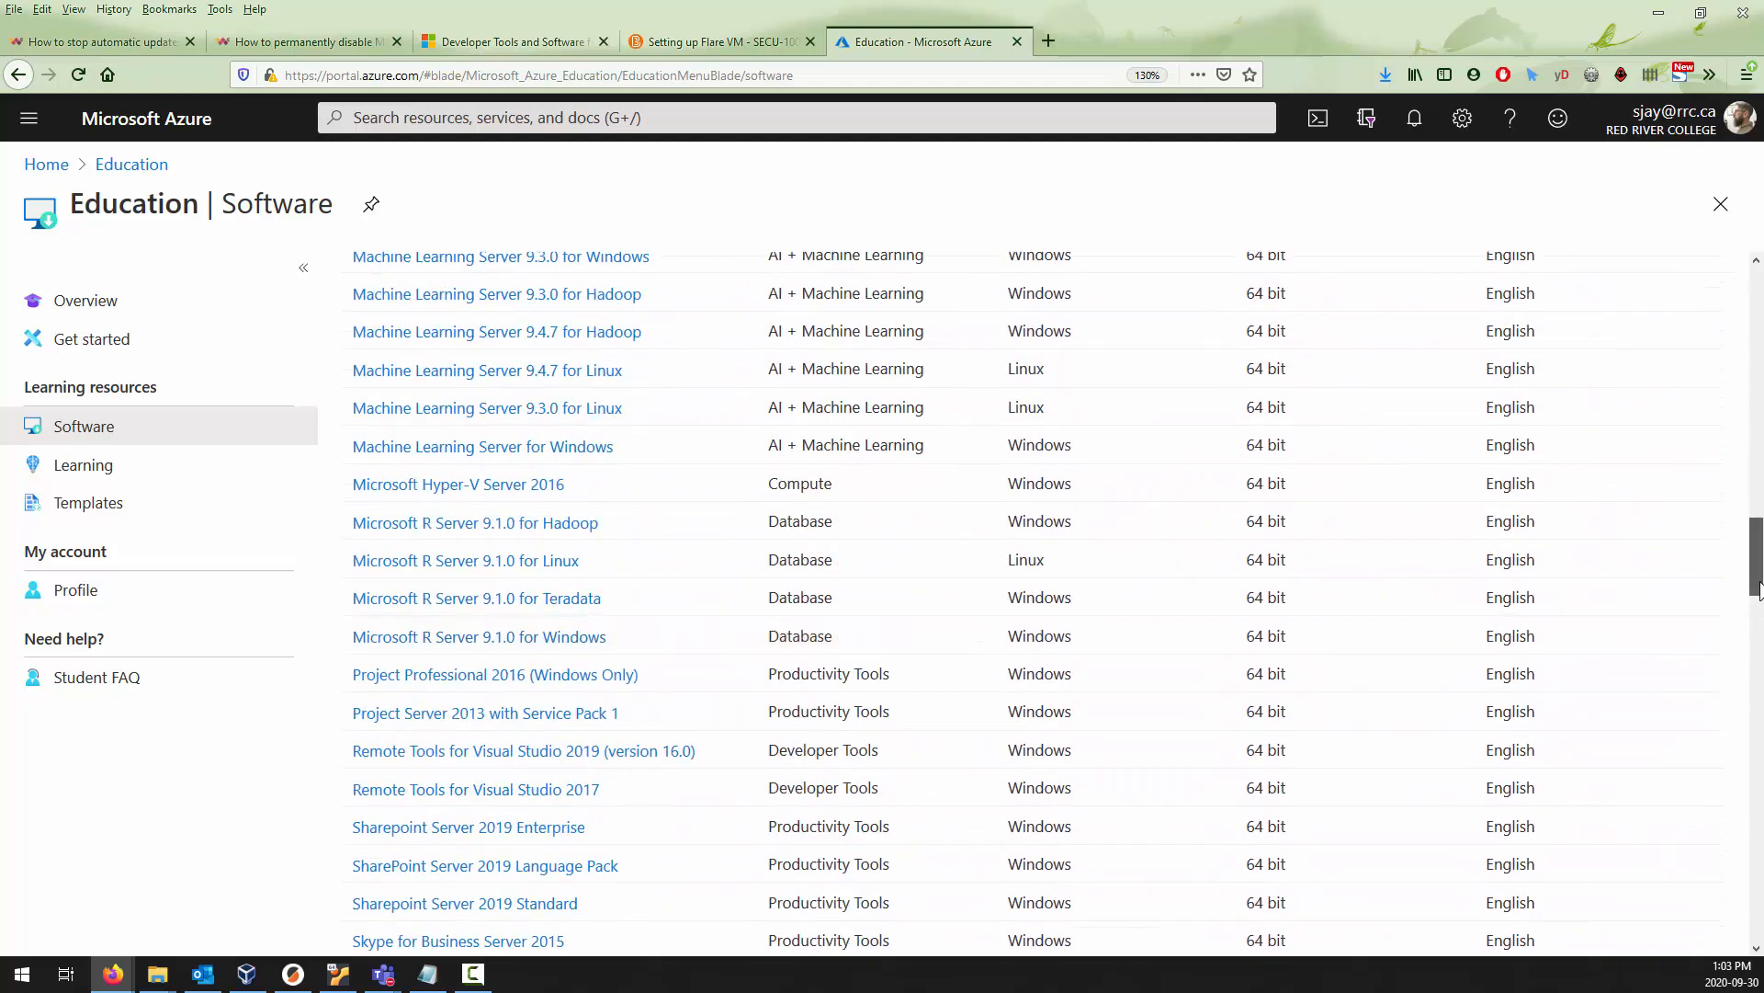
left_click_drag(1758, 588, 1758, 792)
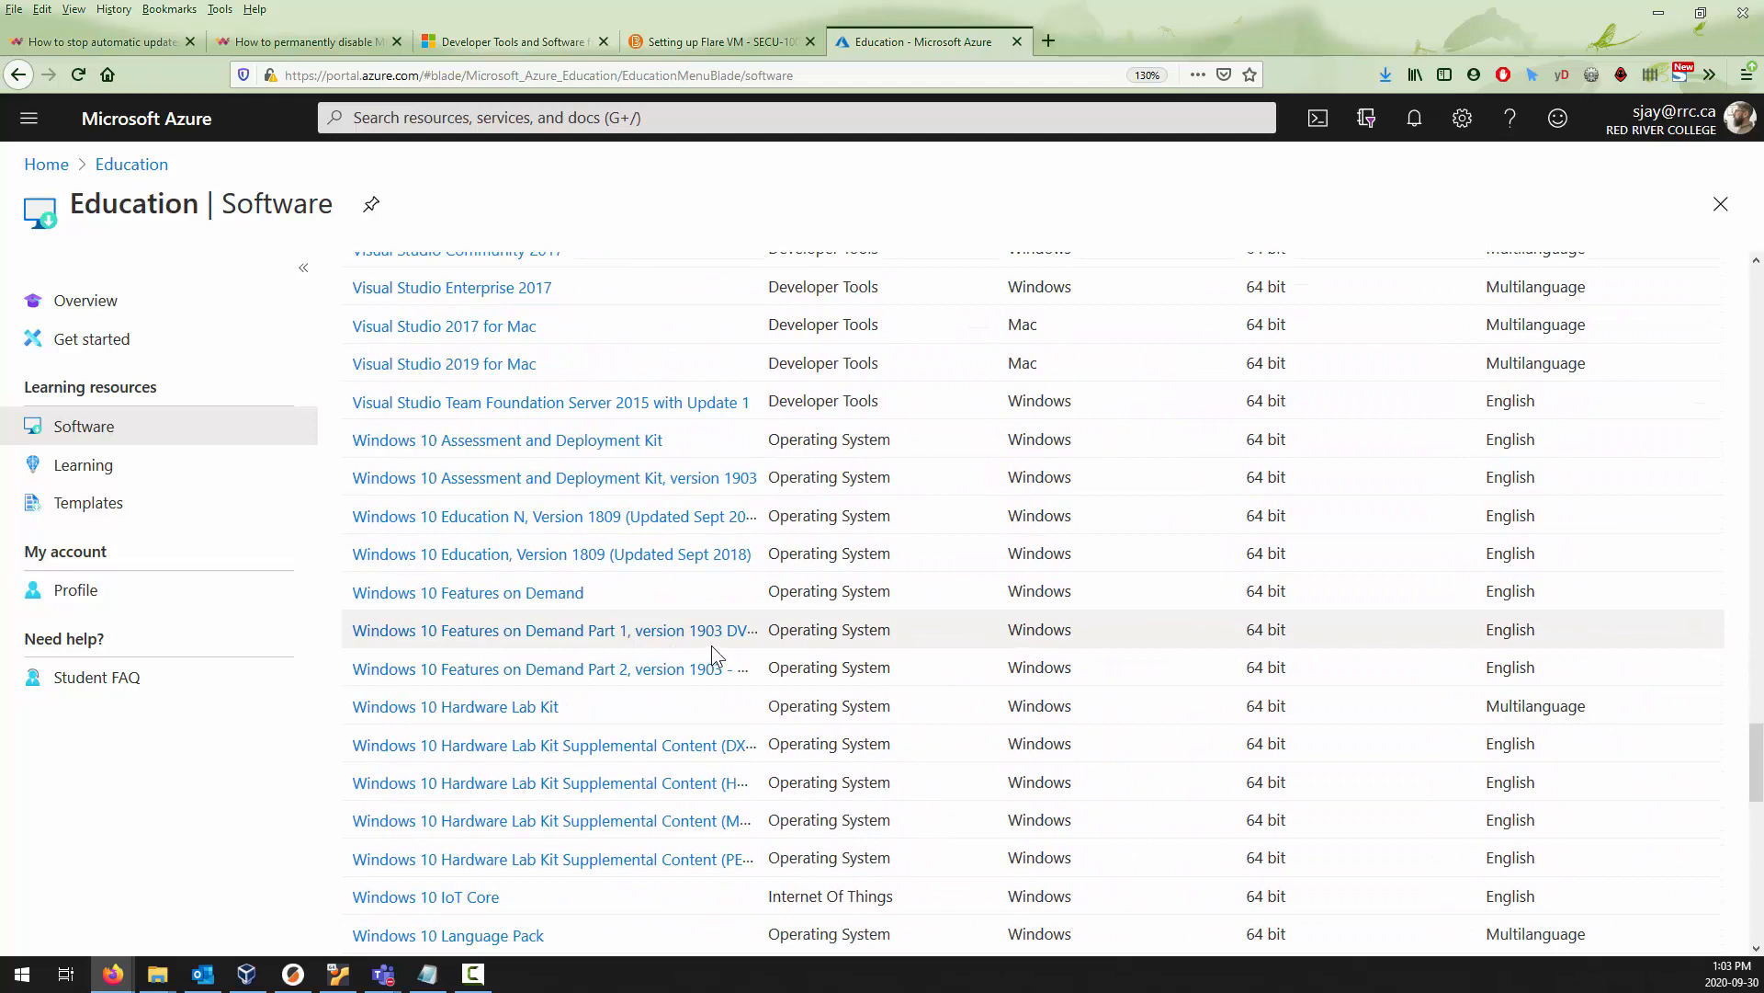
scroll(713, 643, "down", 5)
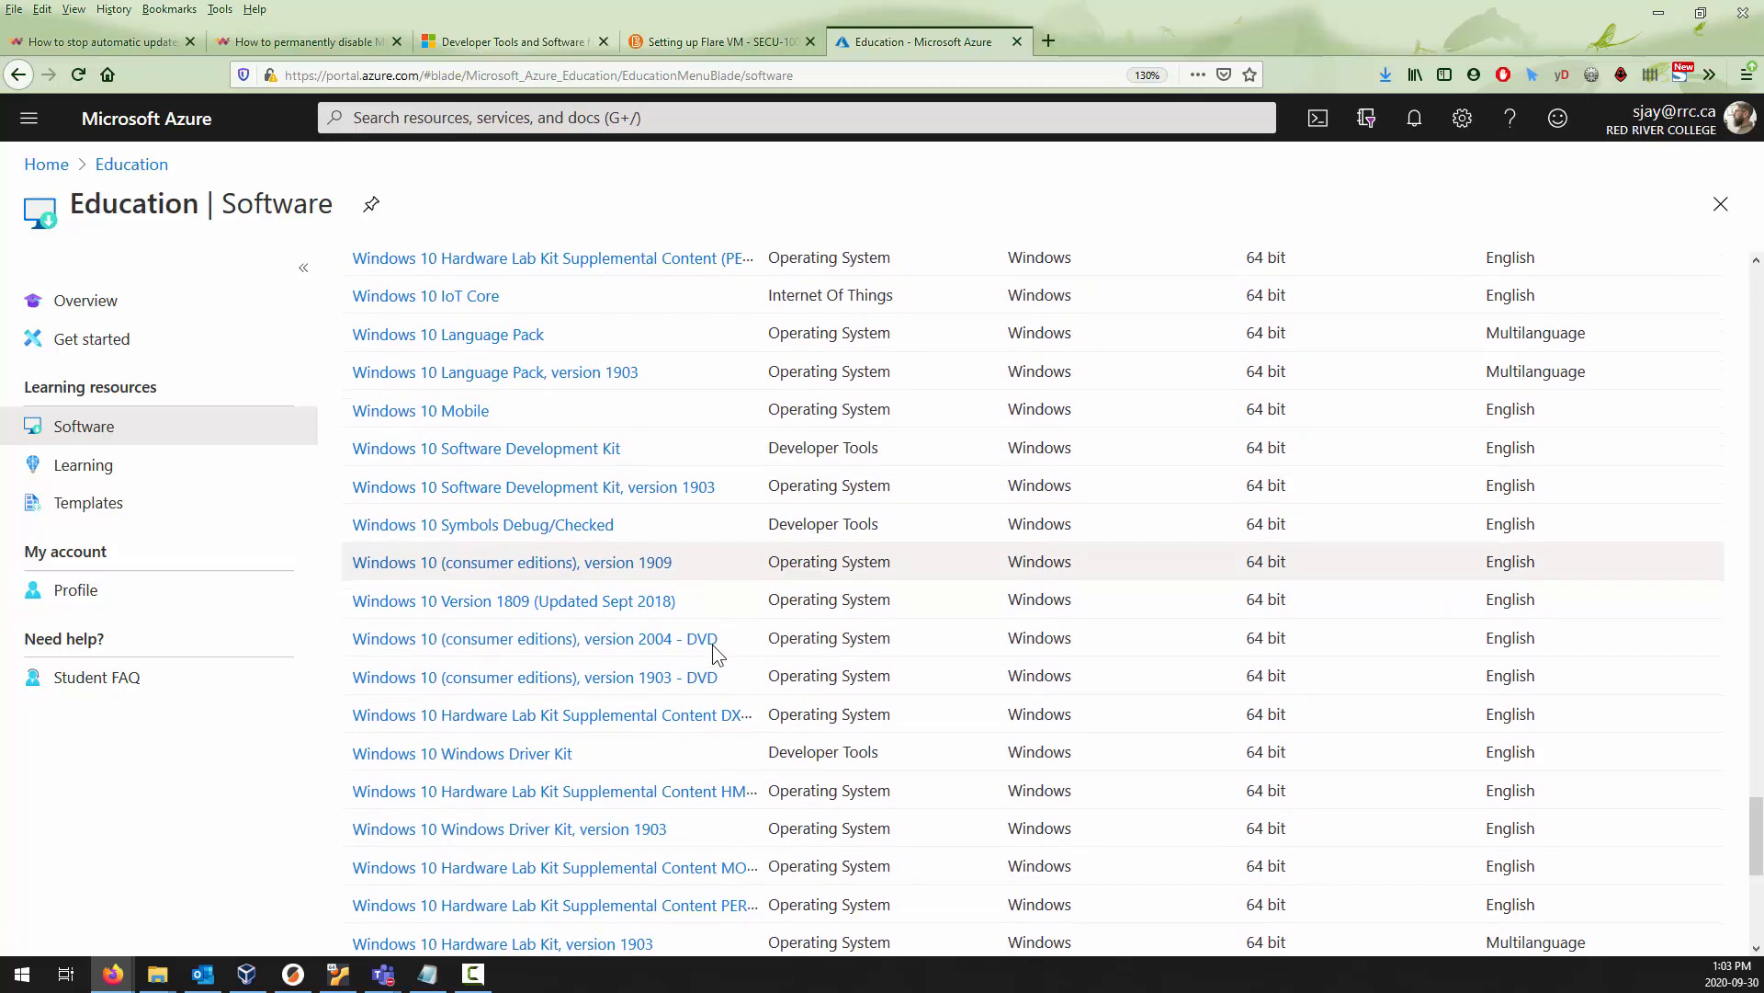
scroll(713, 643, "down", 2)
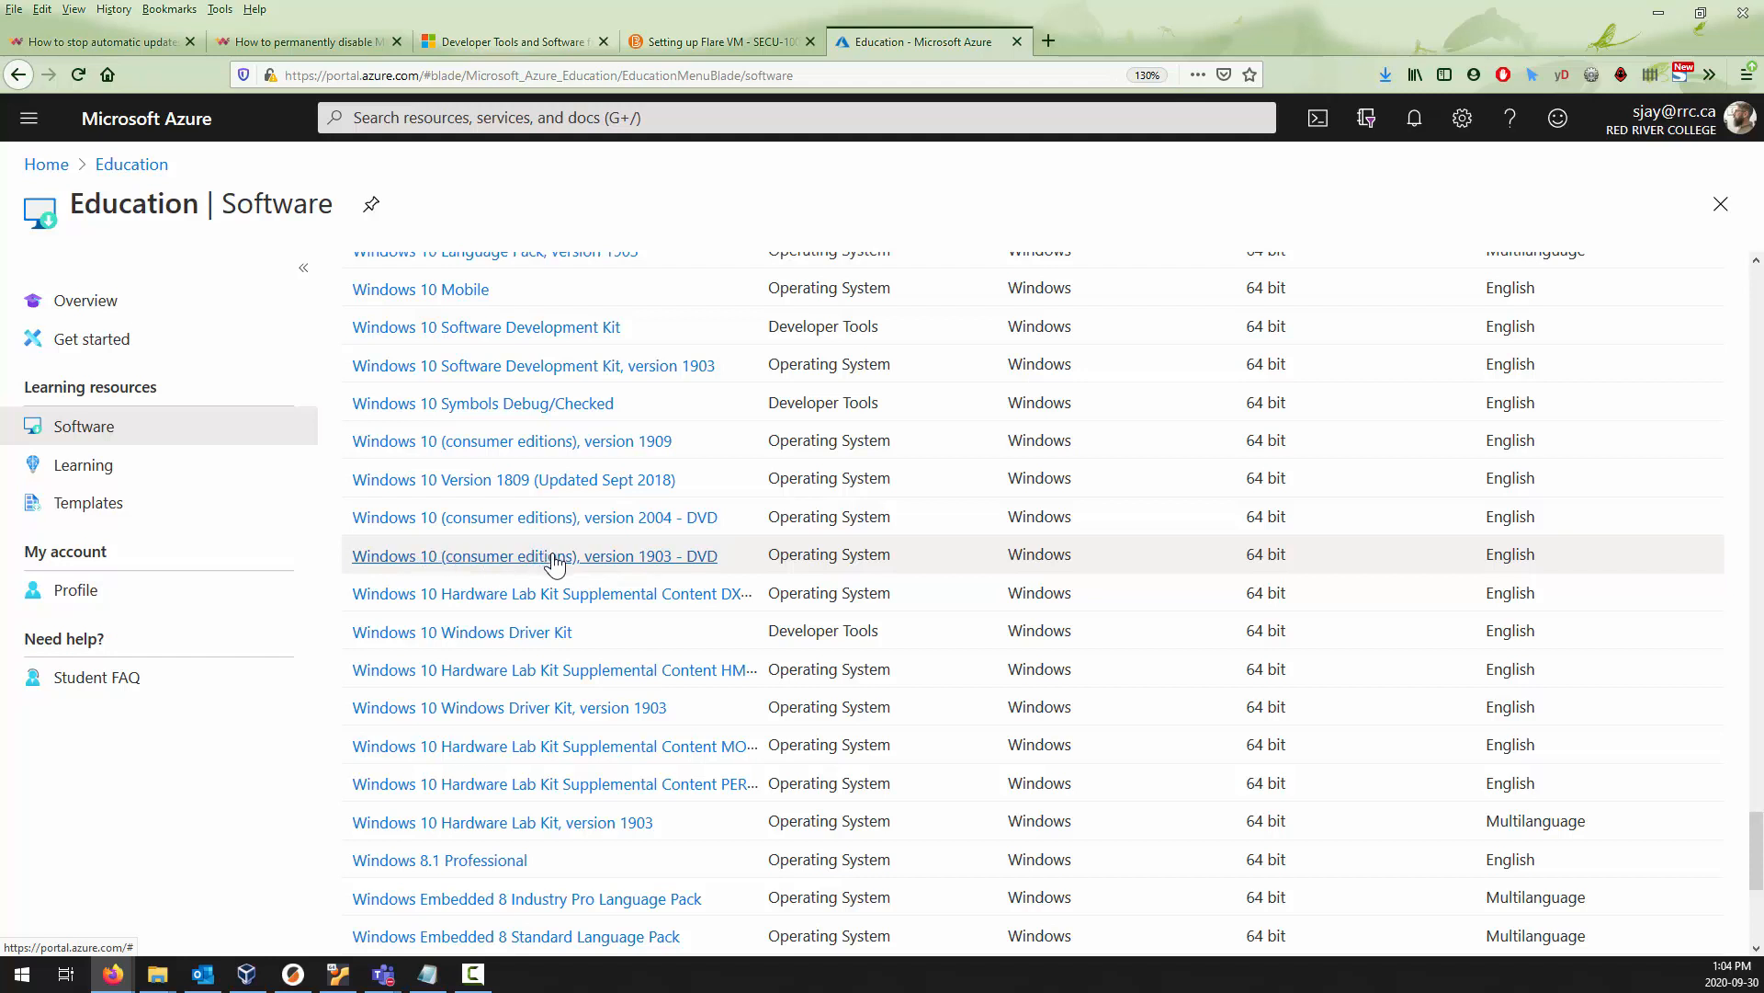
scroll(579, 362, "up", 3)
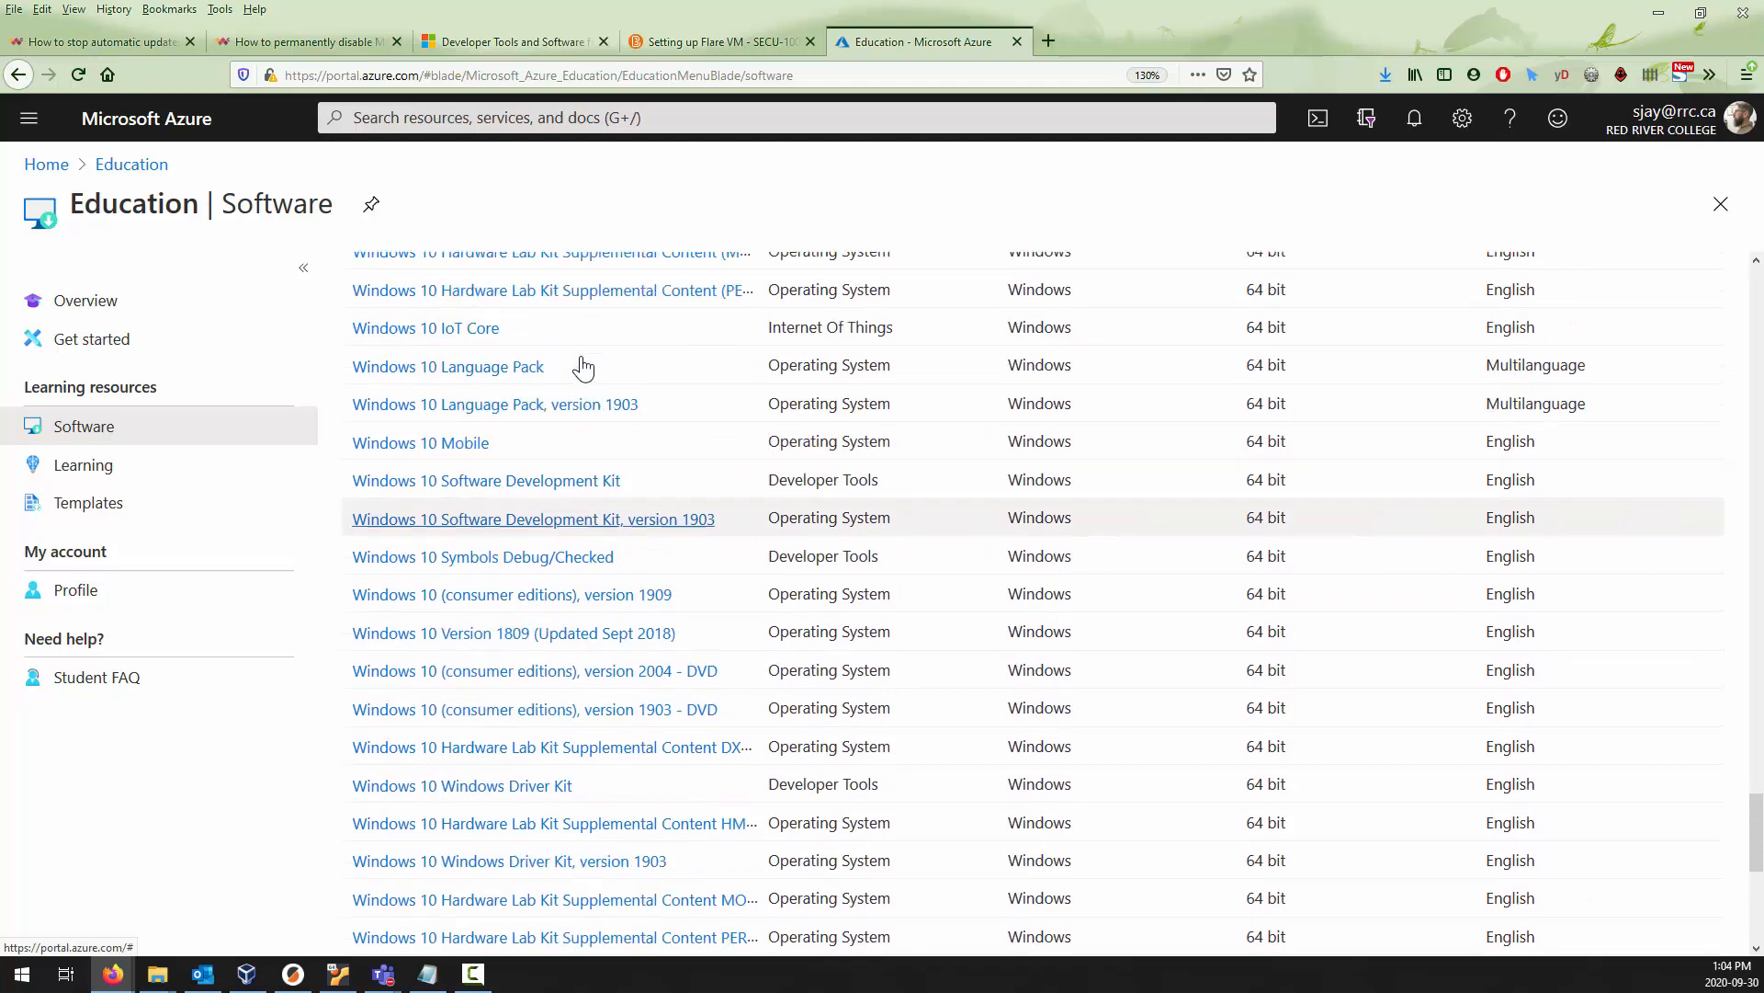
scroll(616, 457, "up", 3)
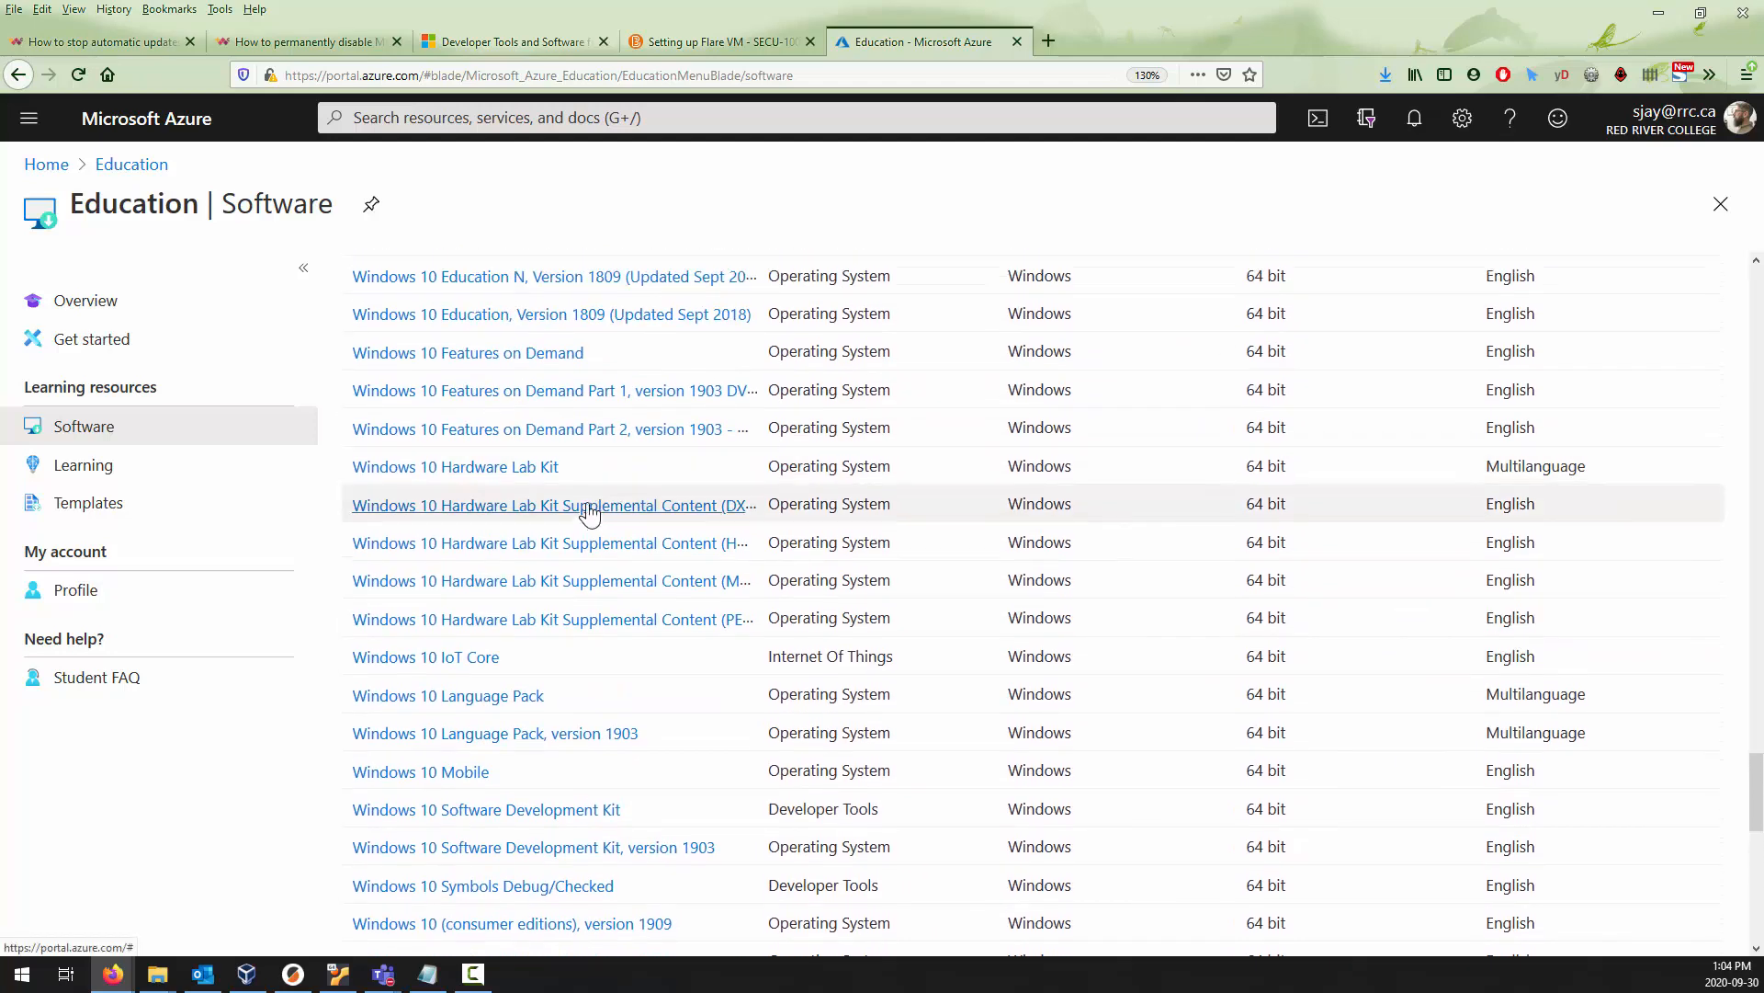
scroll(582, 488, "up", 3)
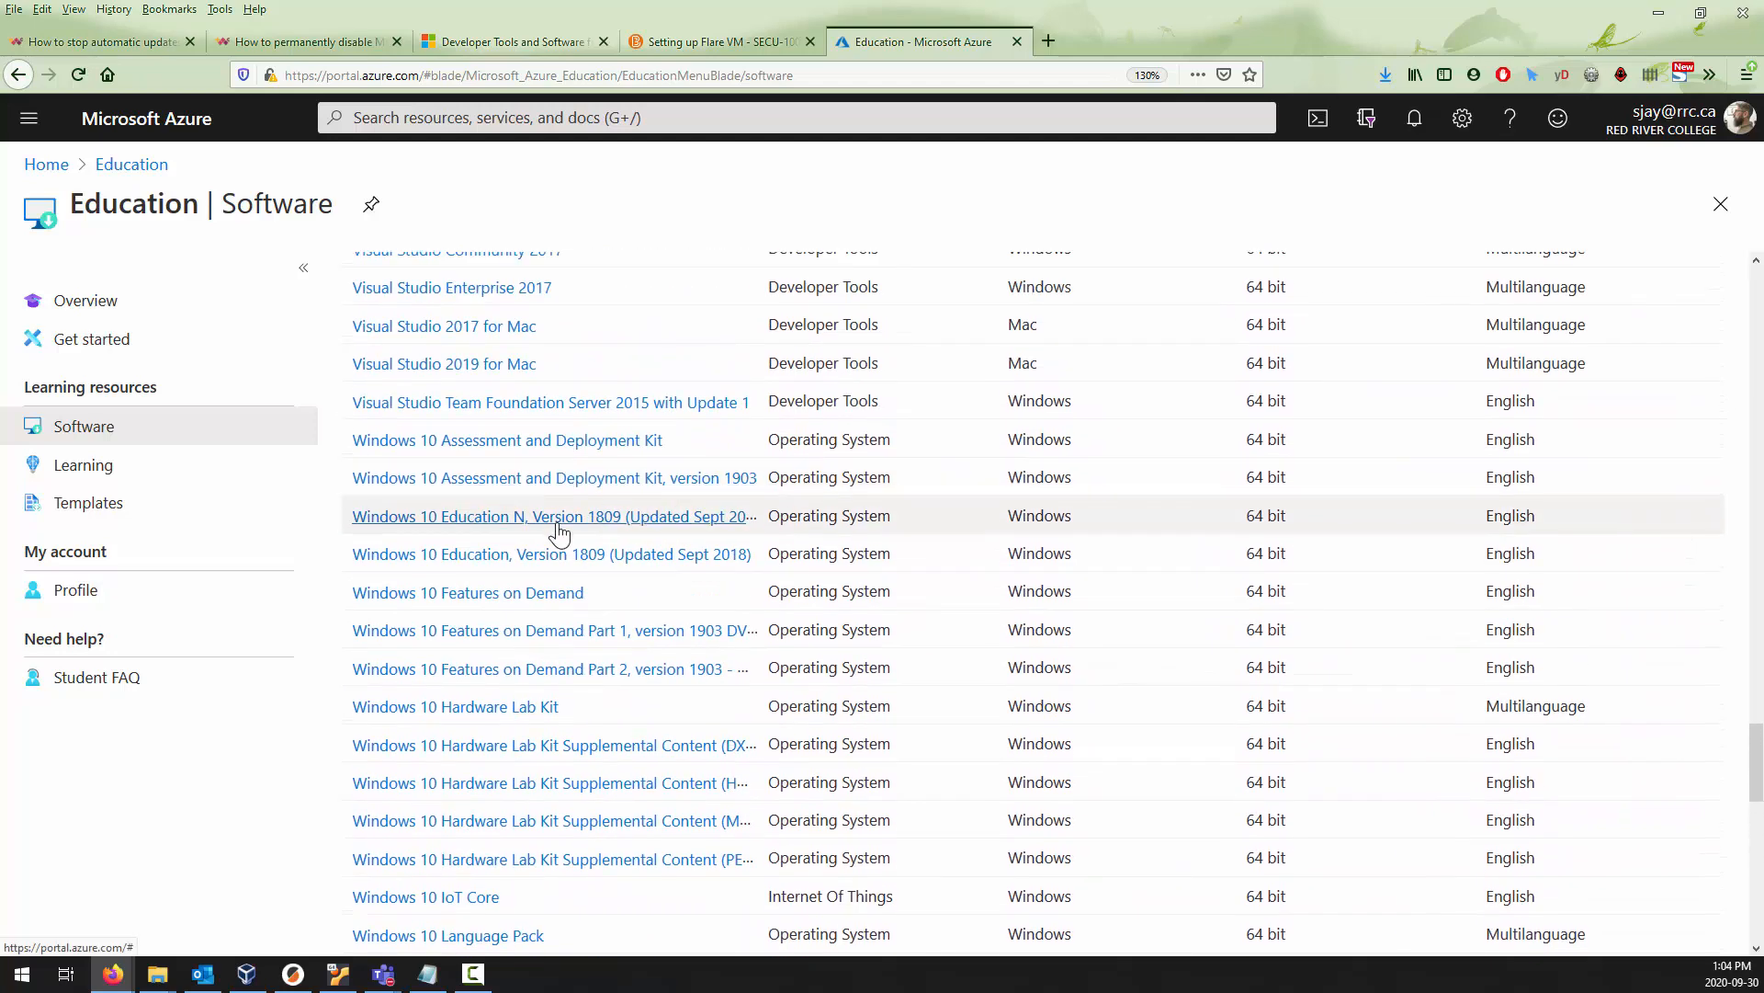
scroll(557, 528, "down", 3)
scroll(558, 531, "down", 3)
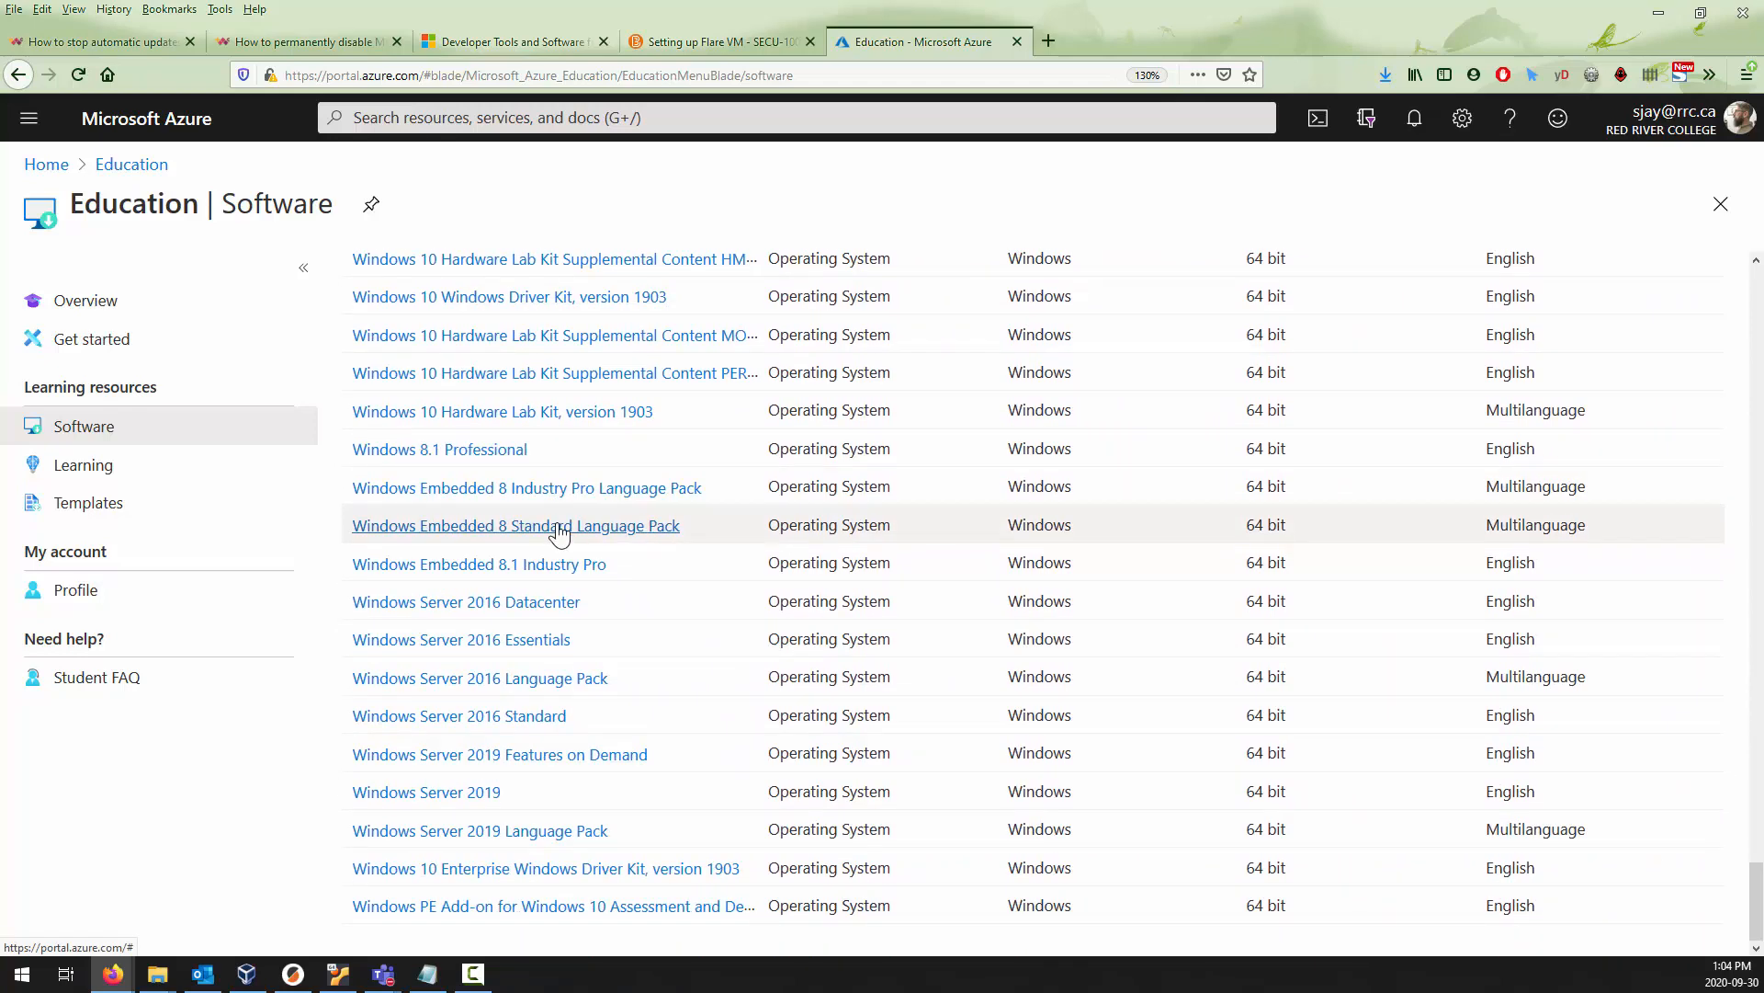
scroll(558, 531, "up", 4)
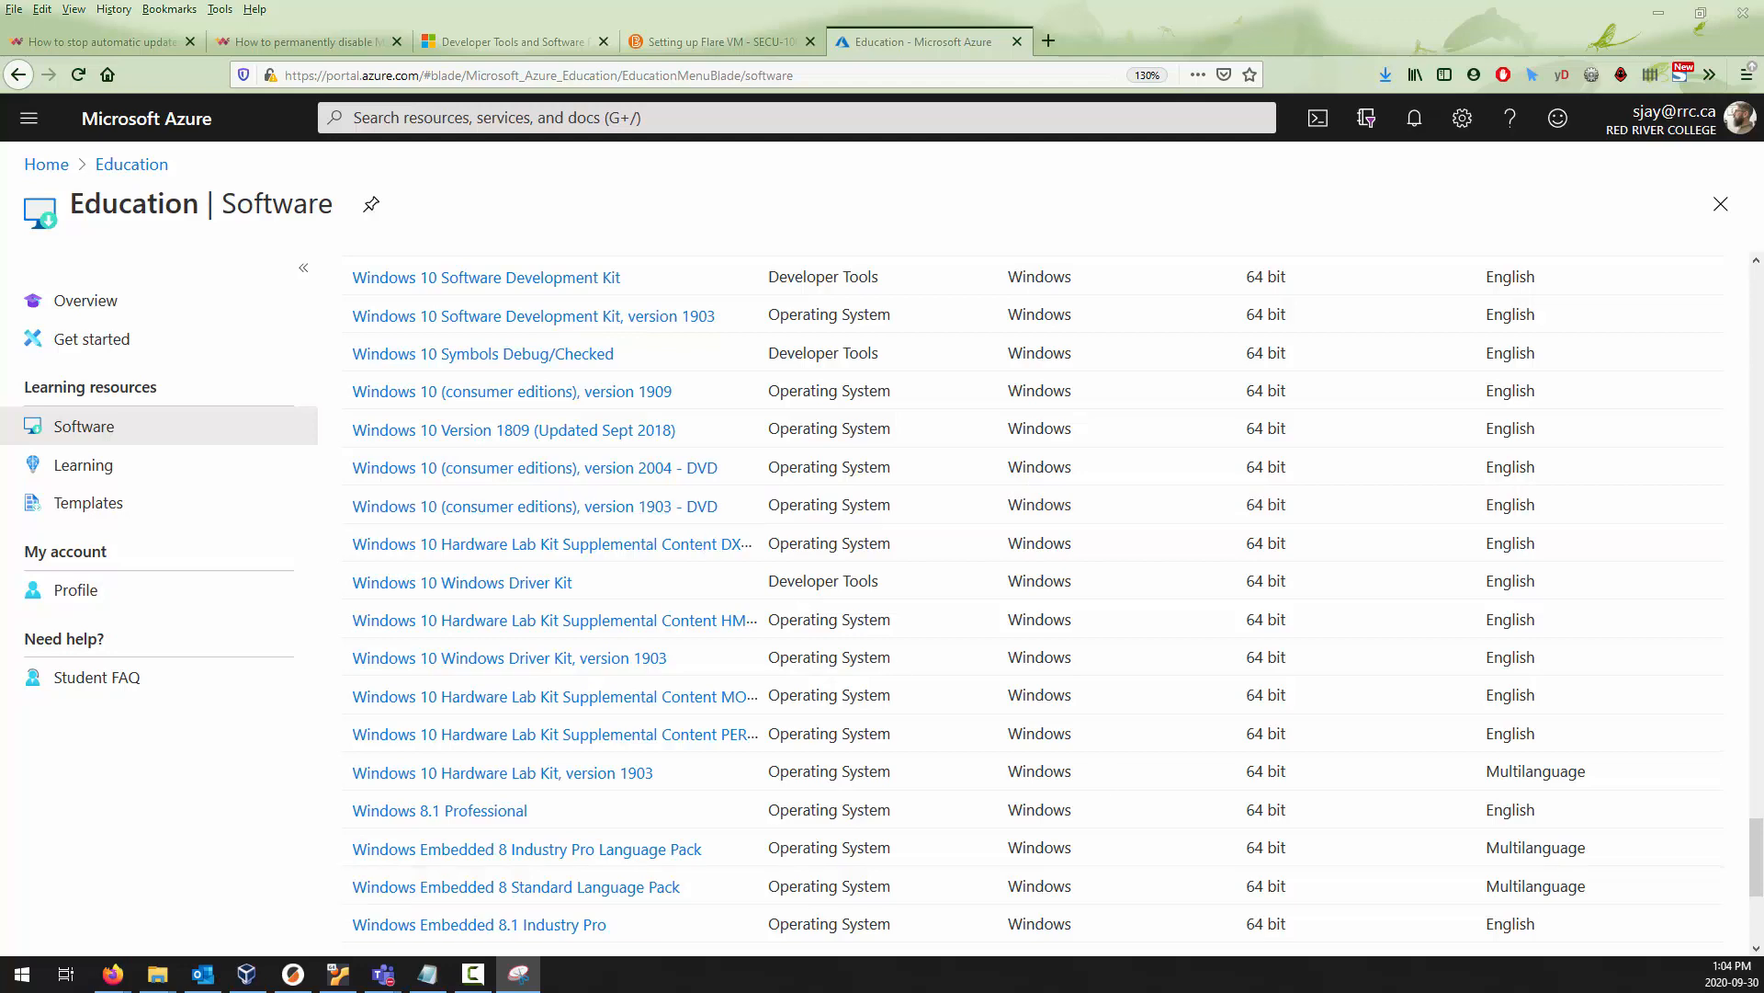
Capture a rectangular snip of the Windows 10 entries in the software list and minimize the Snipping Tool.
key("ctrl+n")
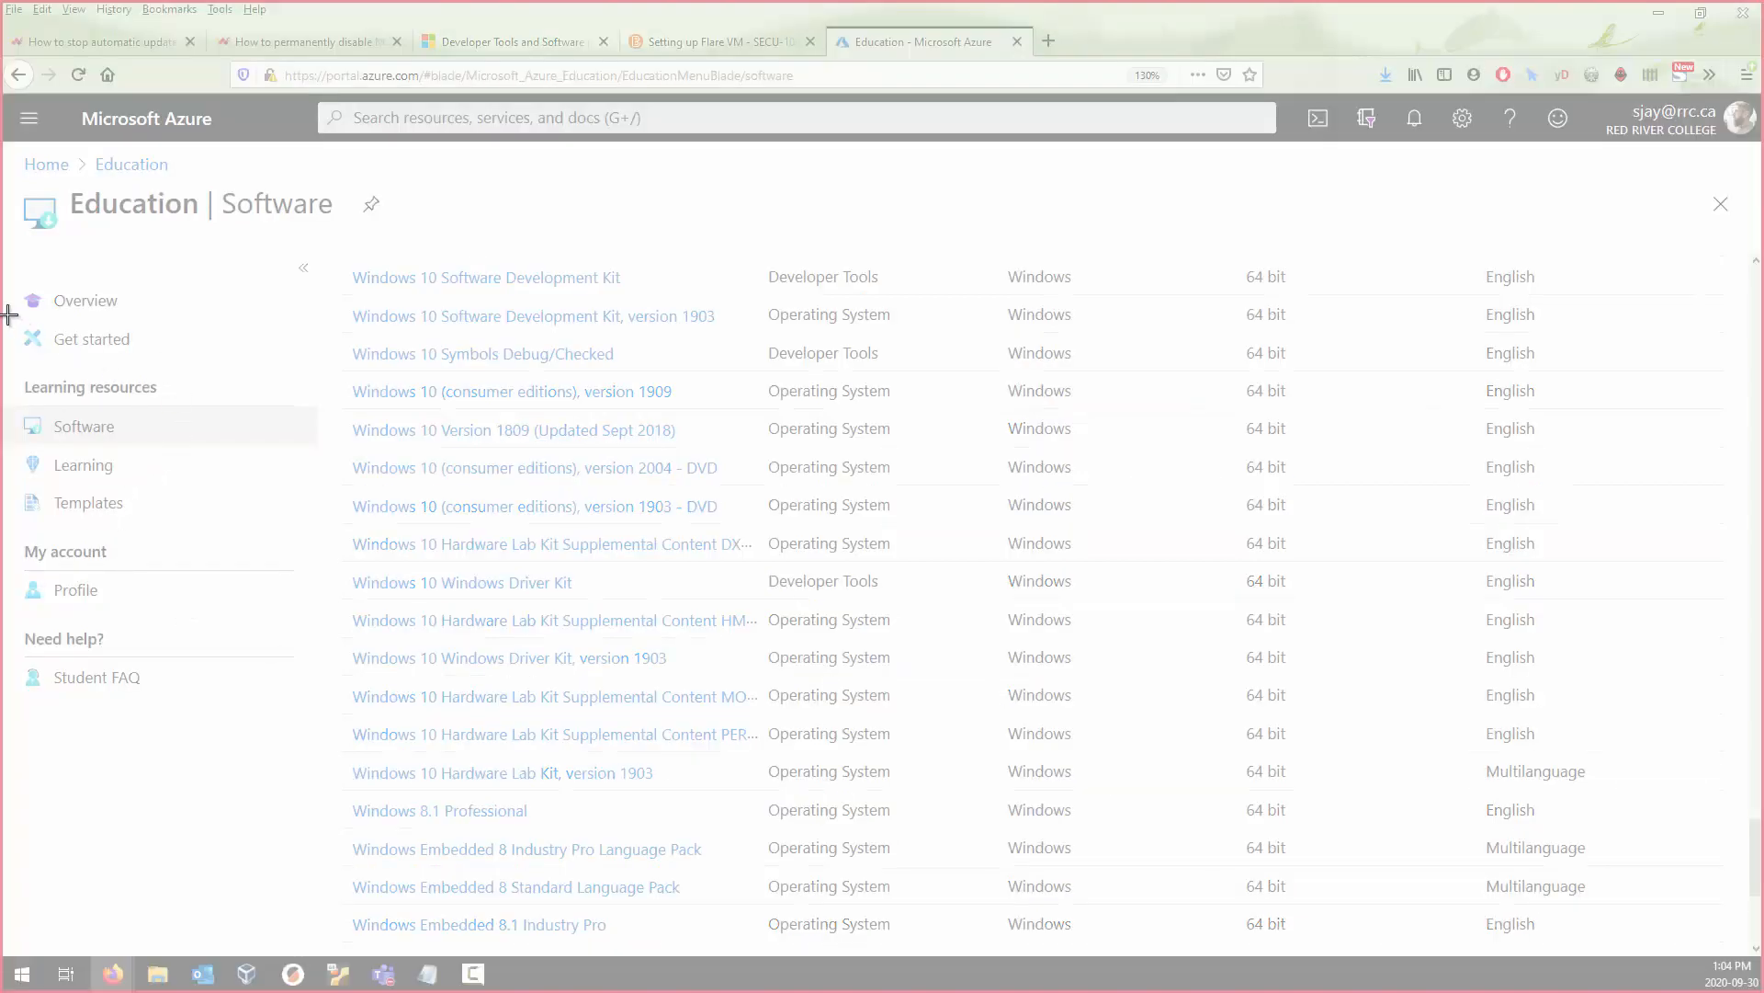
left_click_drag(10, 314, 934, 764)
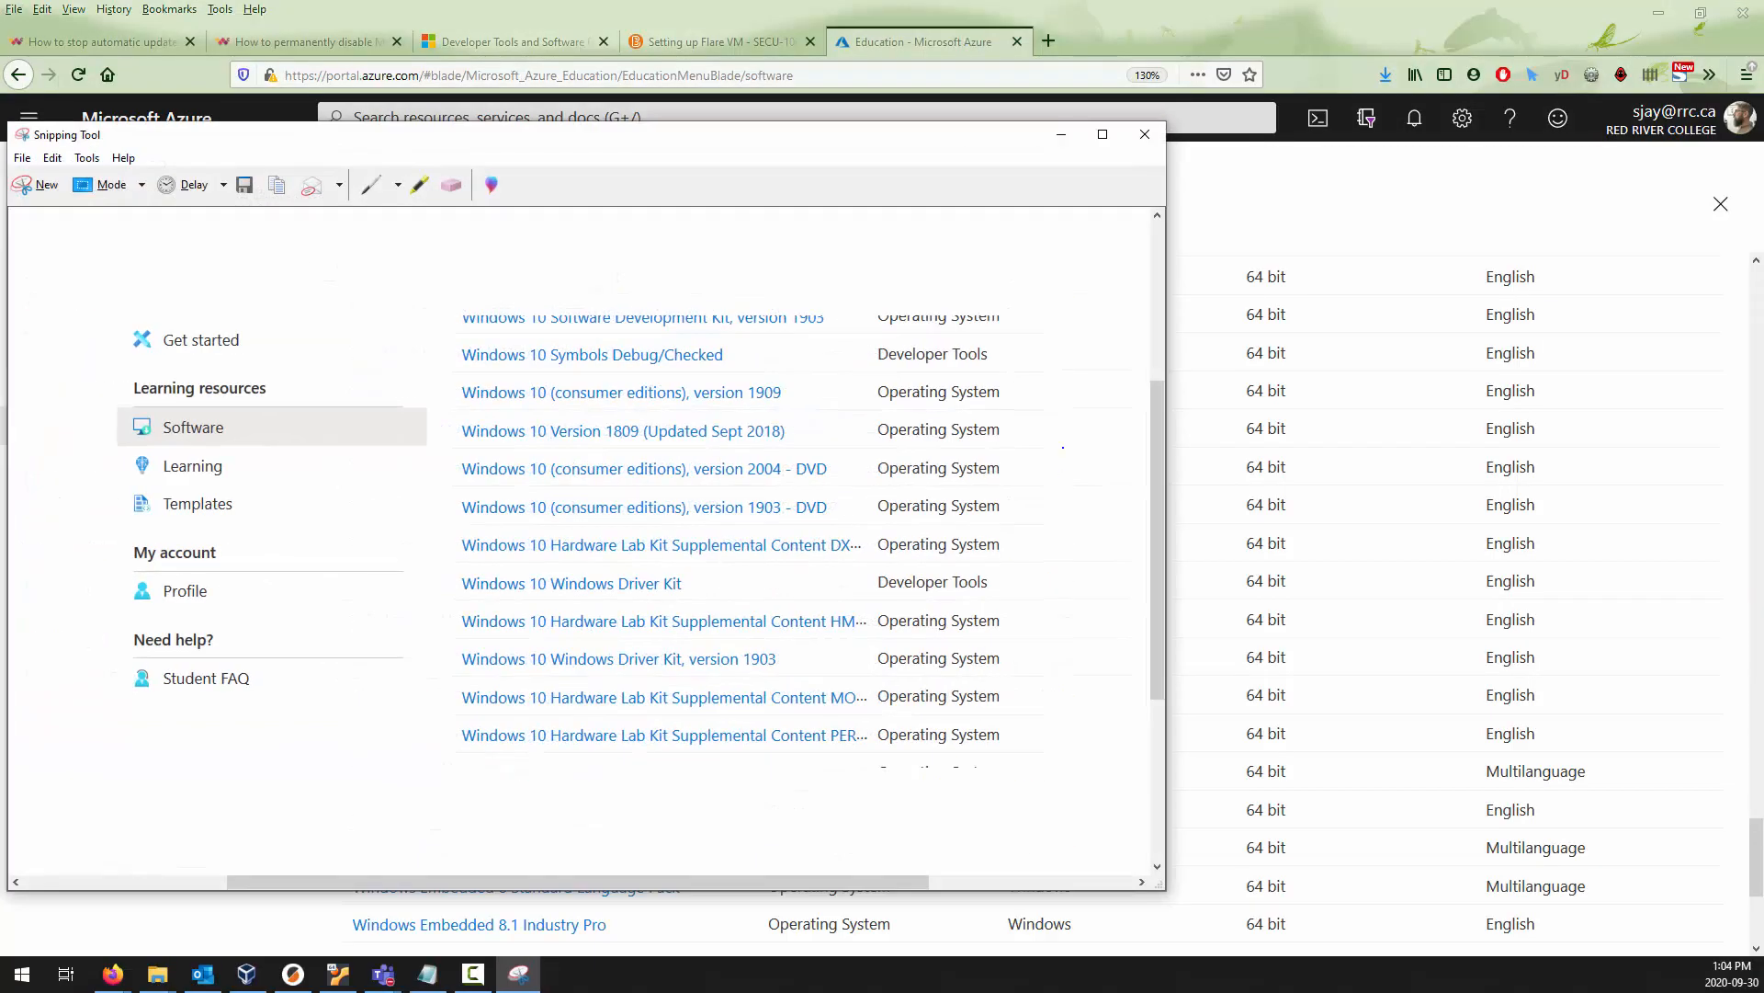
left_click(1074, 138)
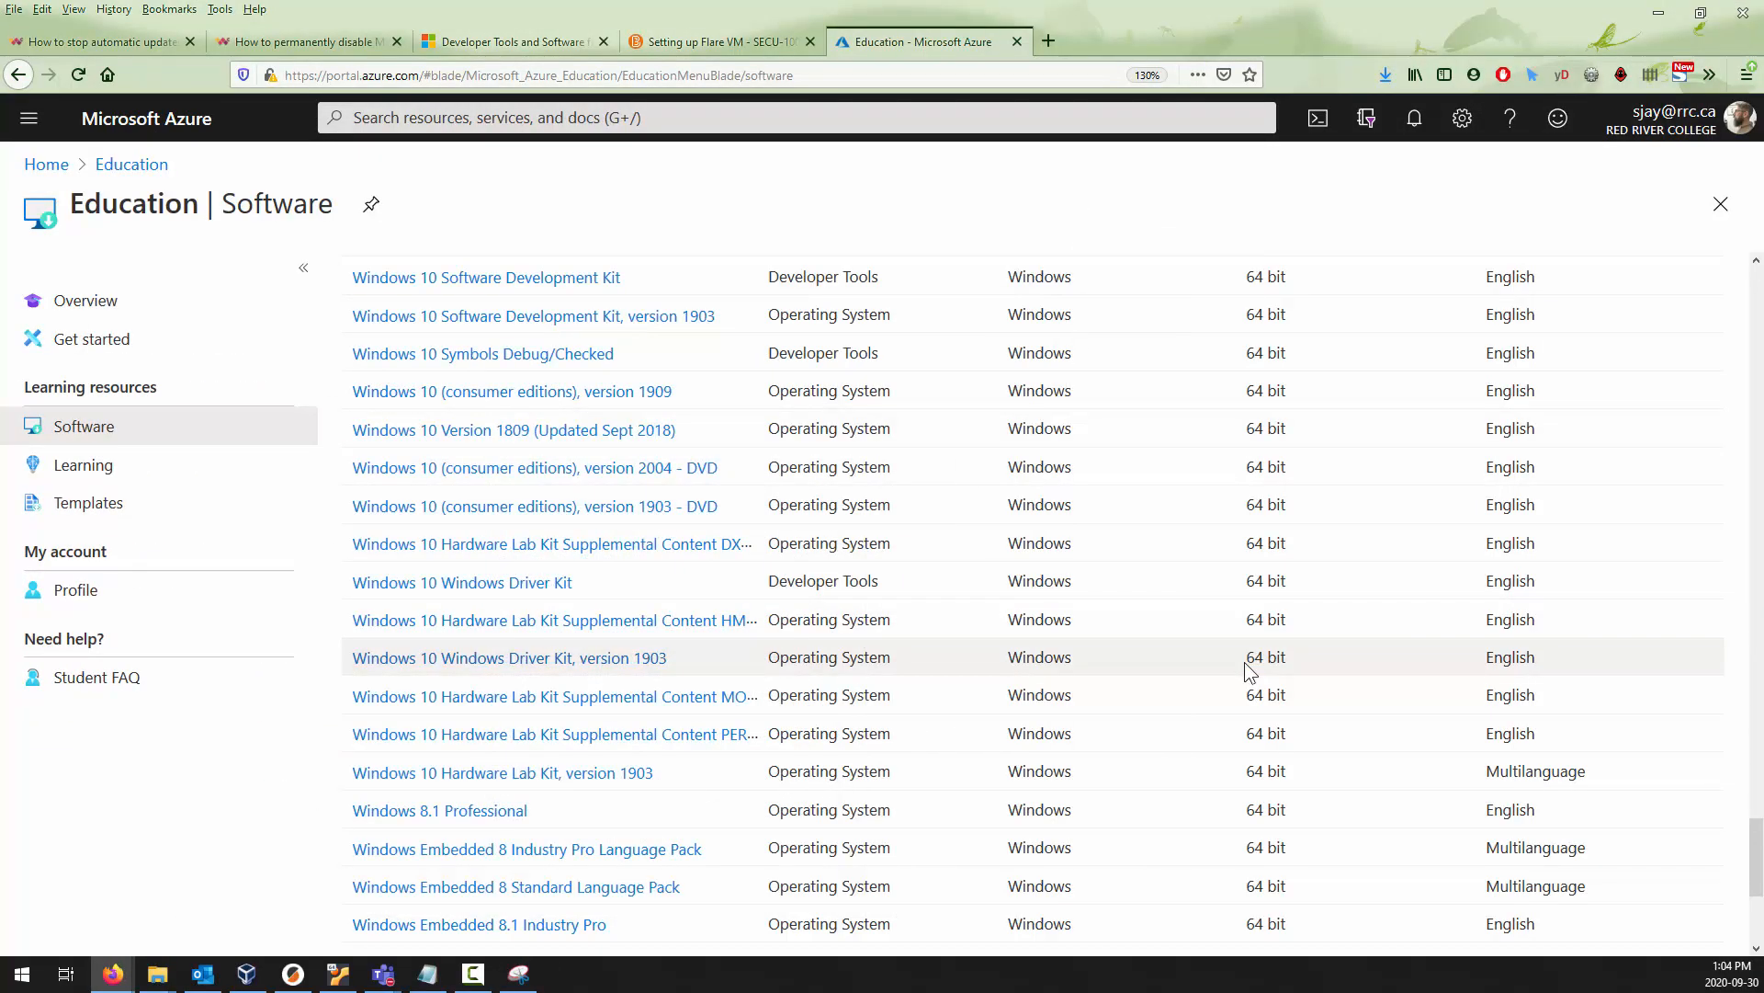
Save the captured snip in the Pictures folder as windows and close the Snipping Tool.
left_click(522, 971)
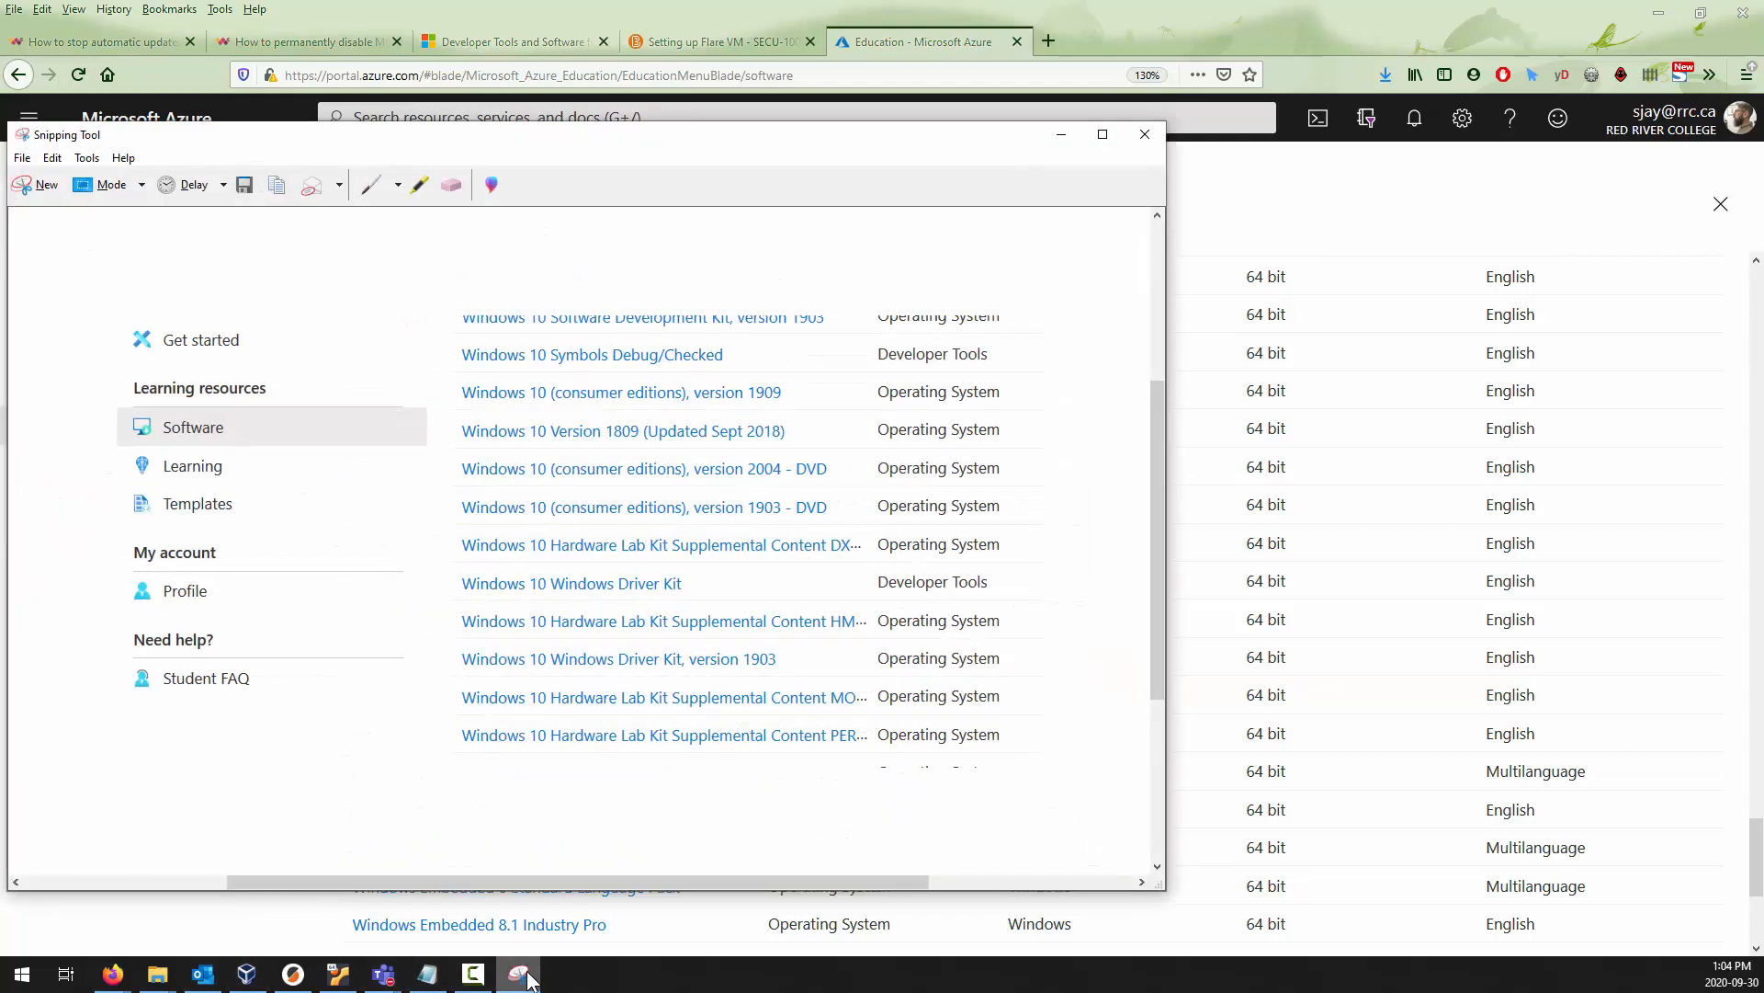
key("ctrl+s")
type("windows")
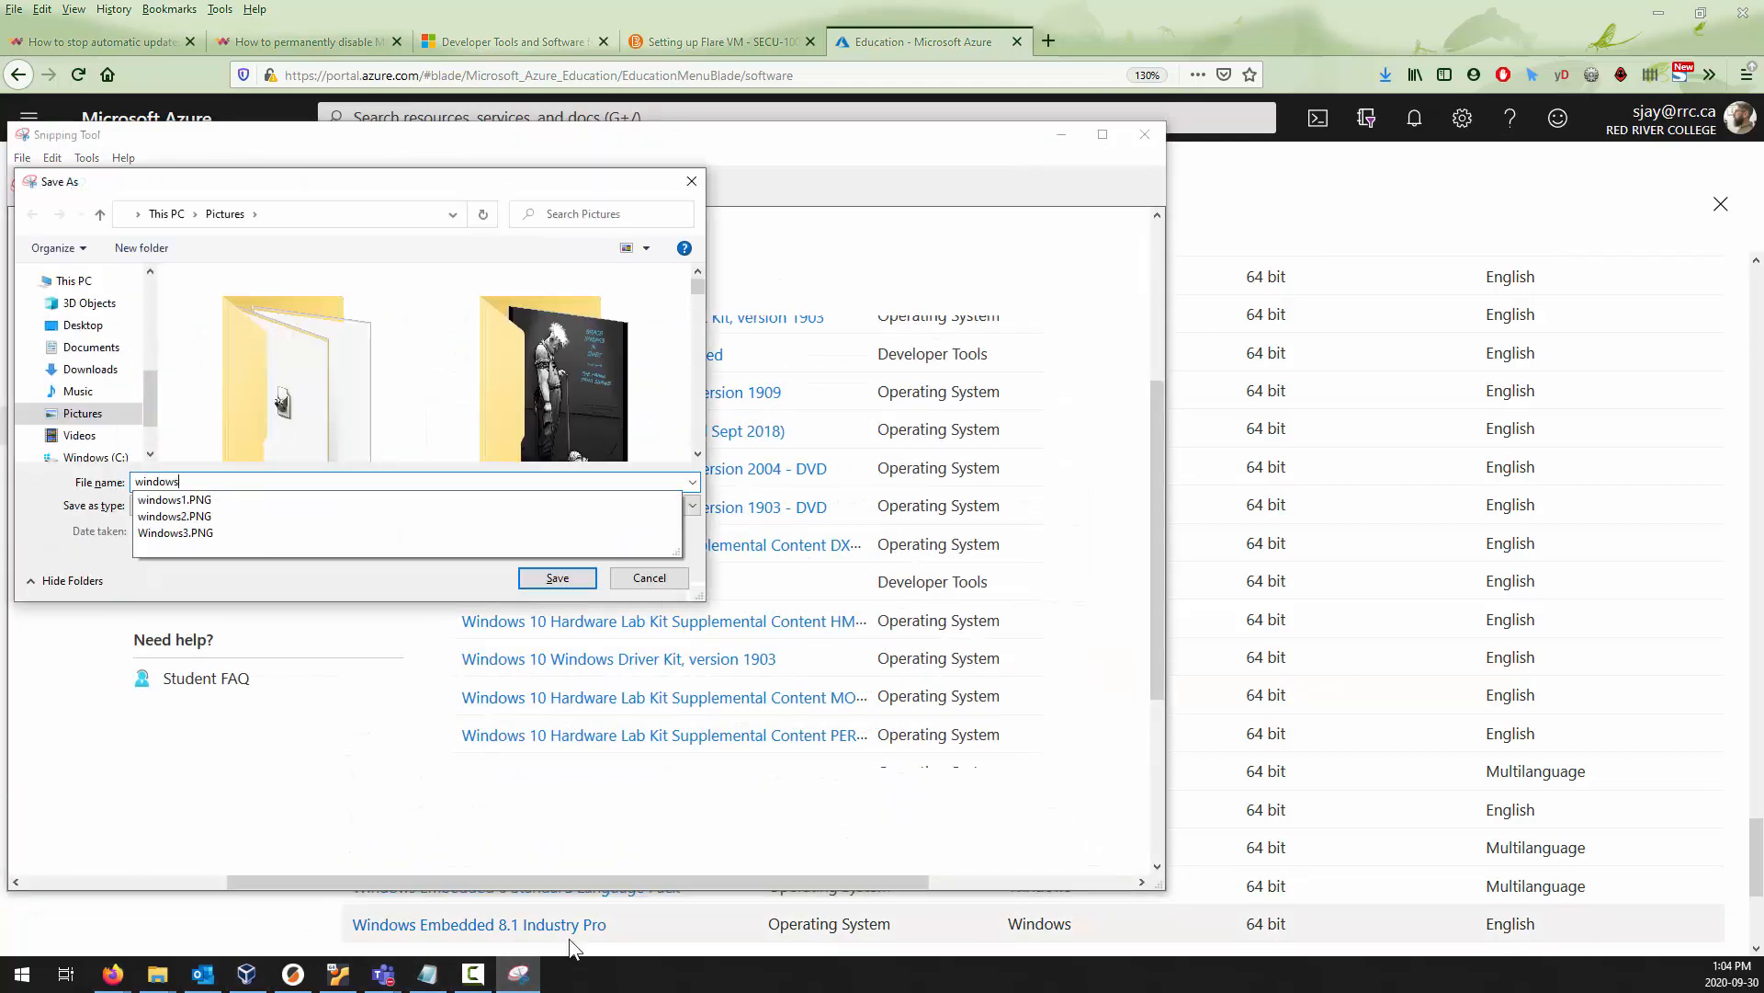
key("Return")
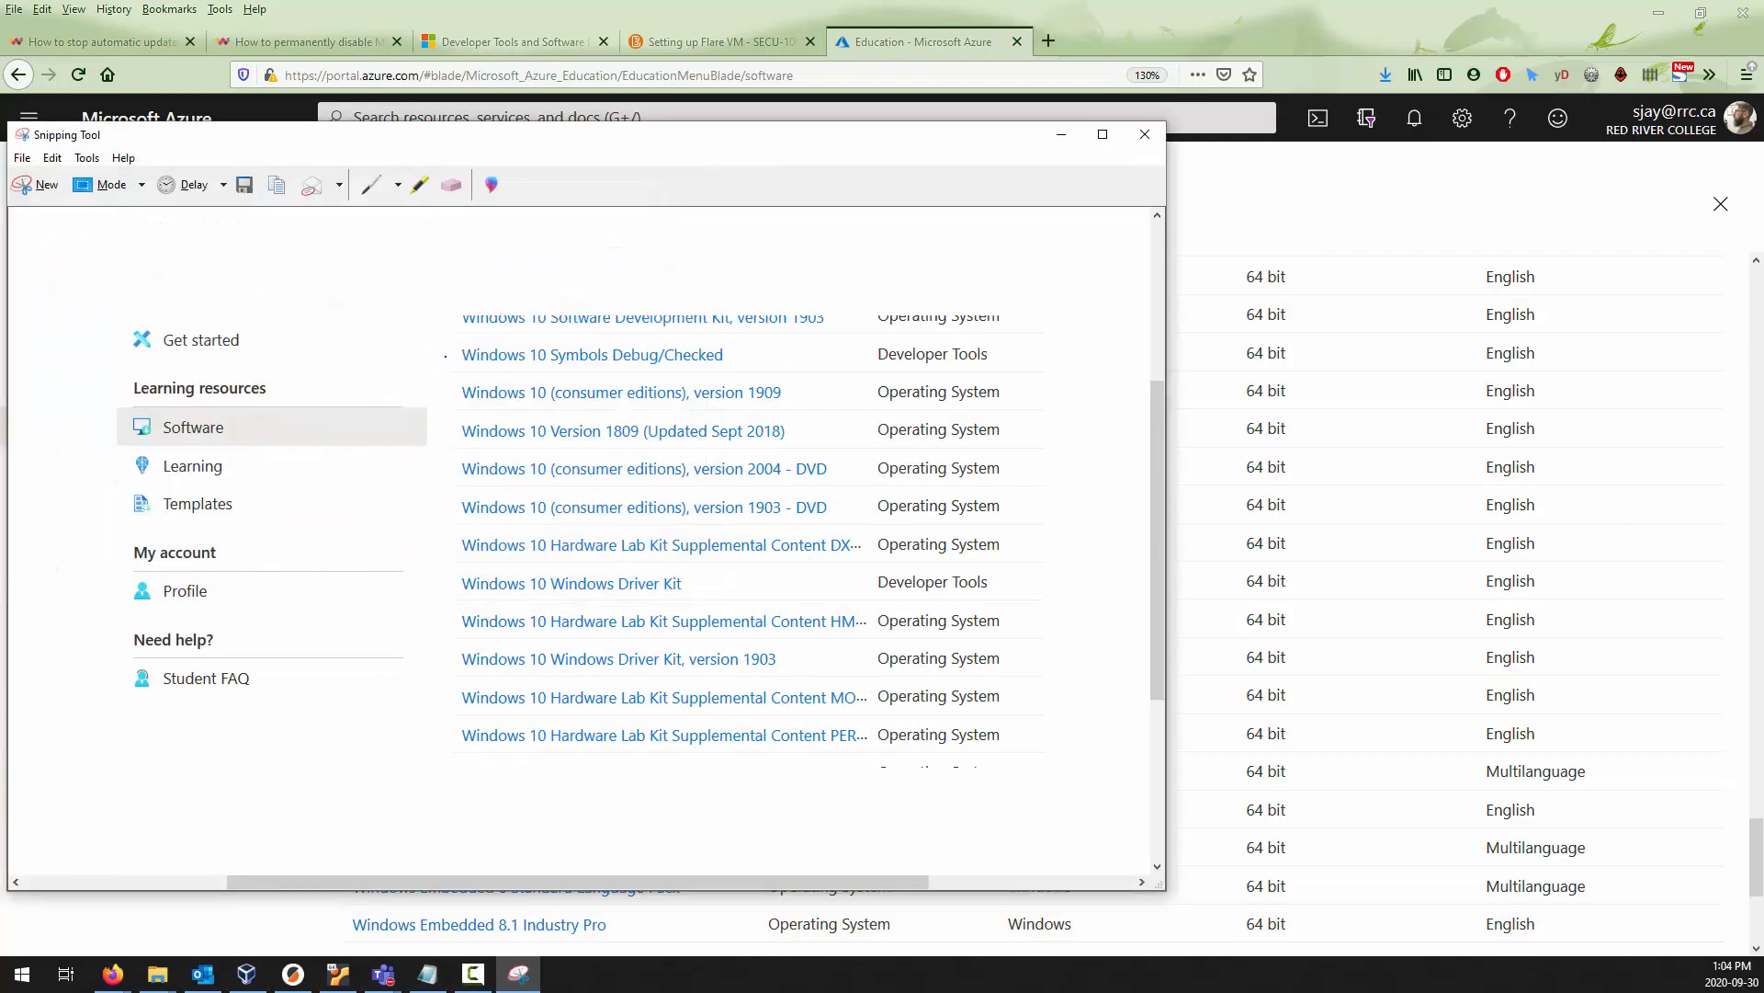
left_click(1145, 135)
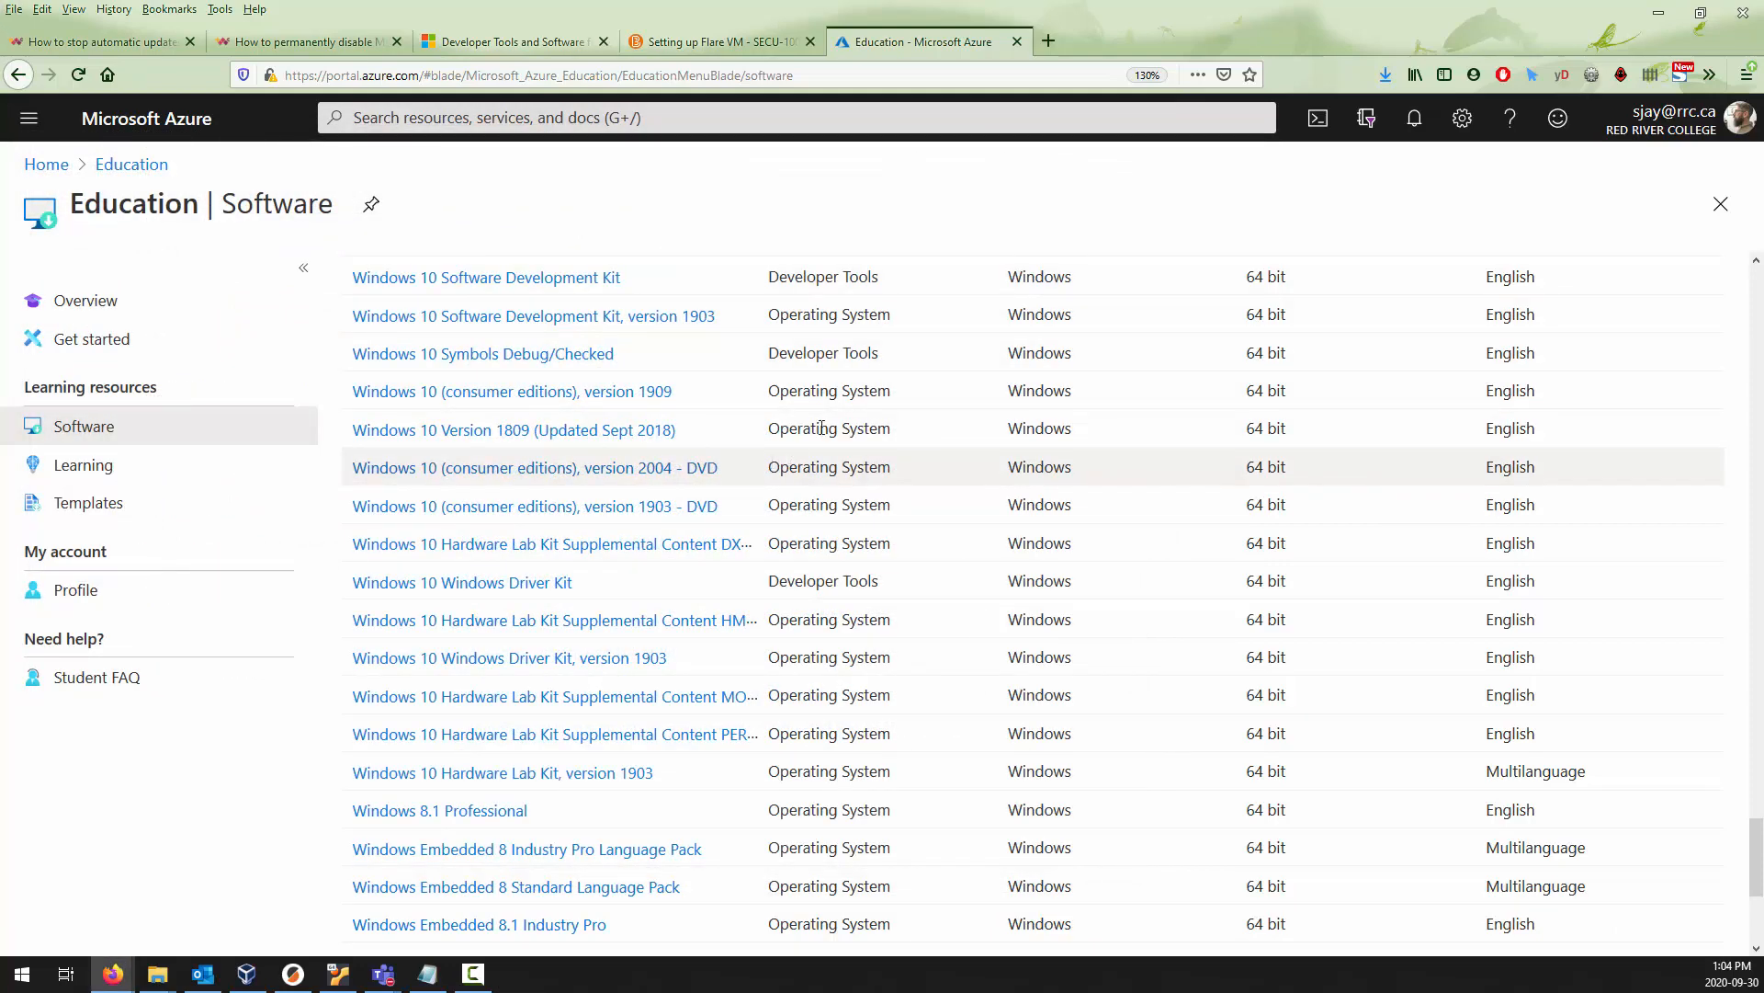
Switch to Oracle VM VirtualBox Manager and start creating a new virtual machine.
key("super+d")
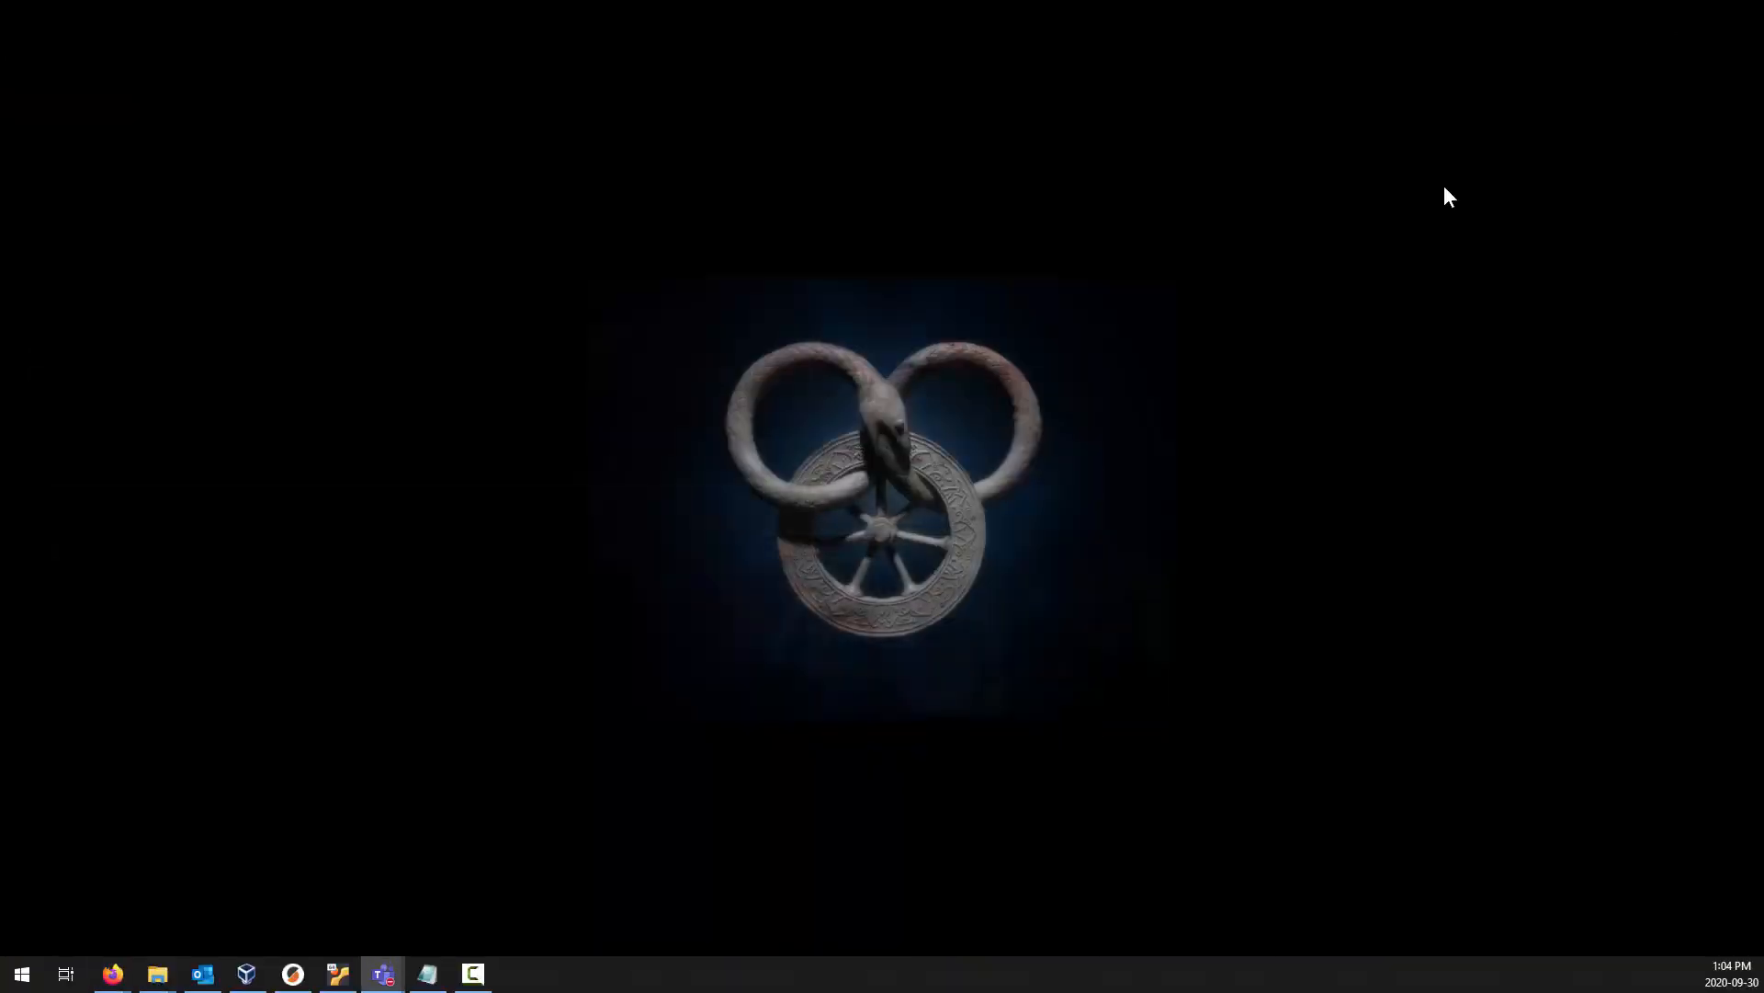
left_click(246, 972)
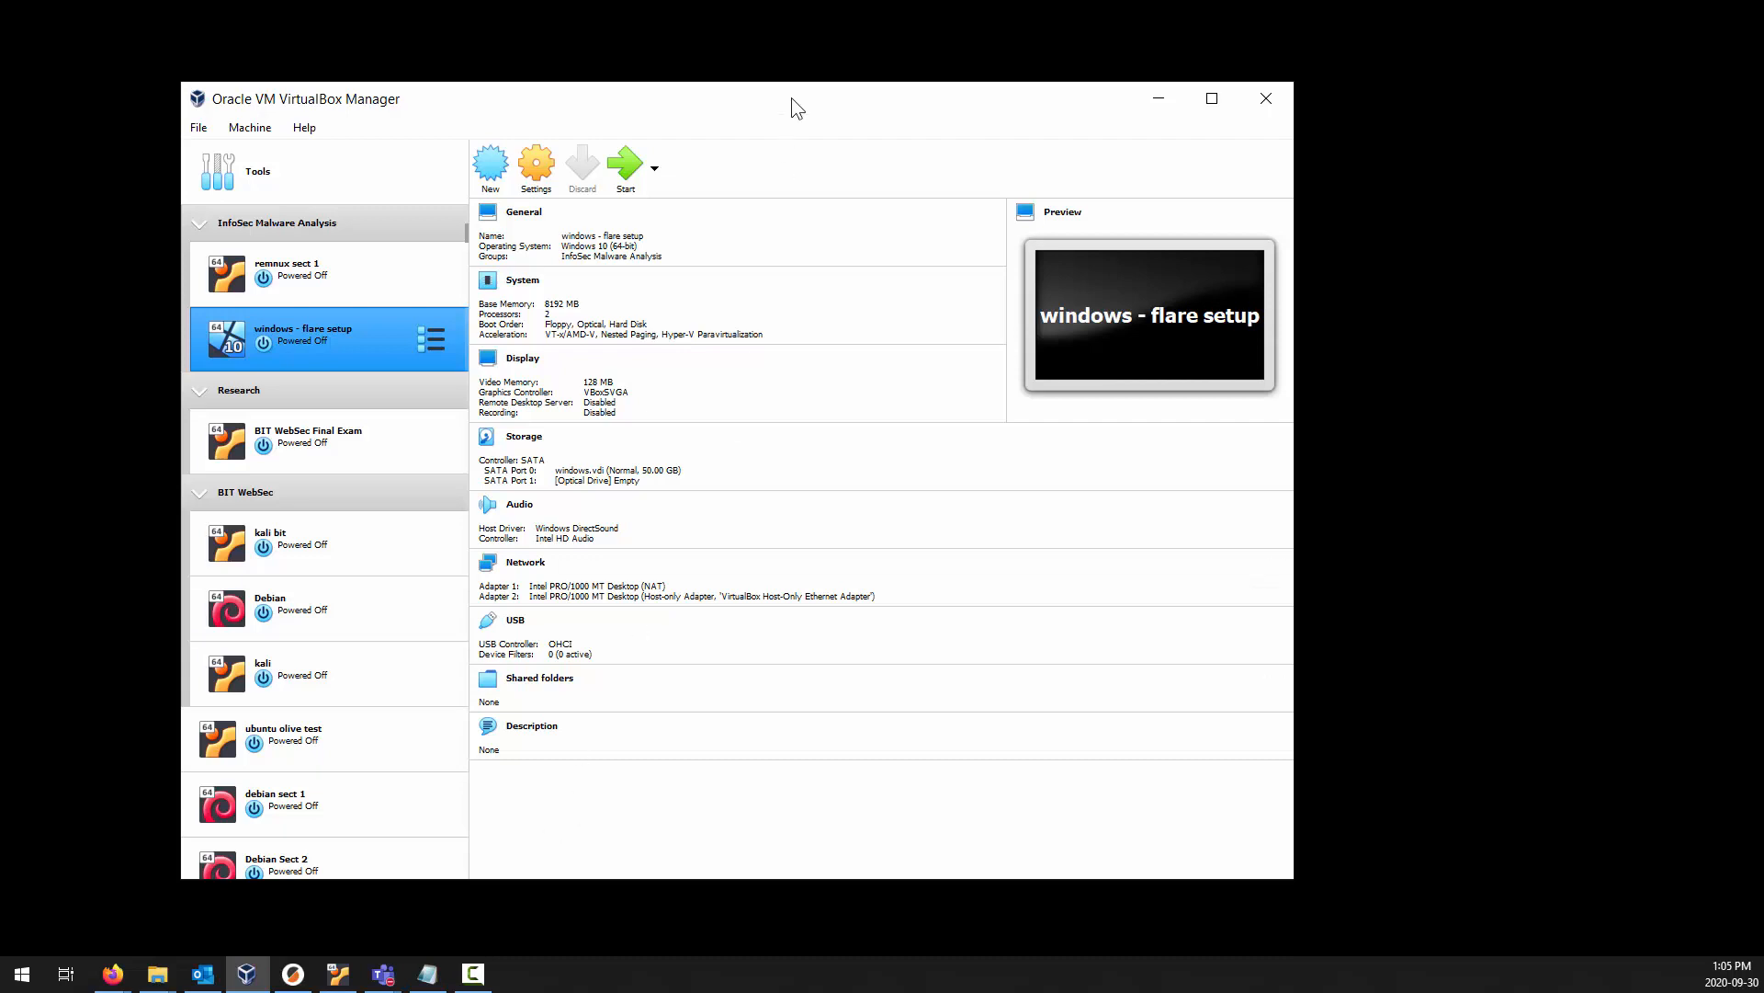
left_click_drag(791, 97, 733, 70)
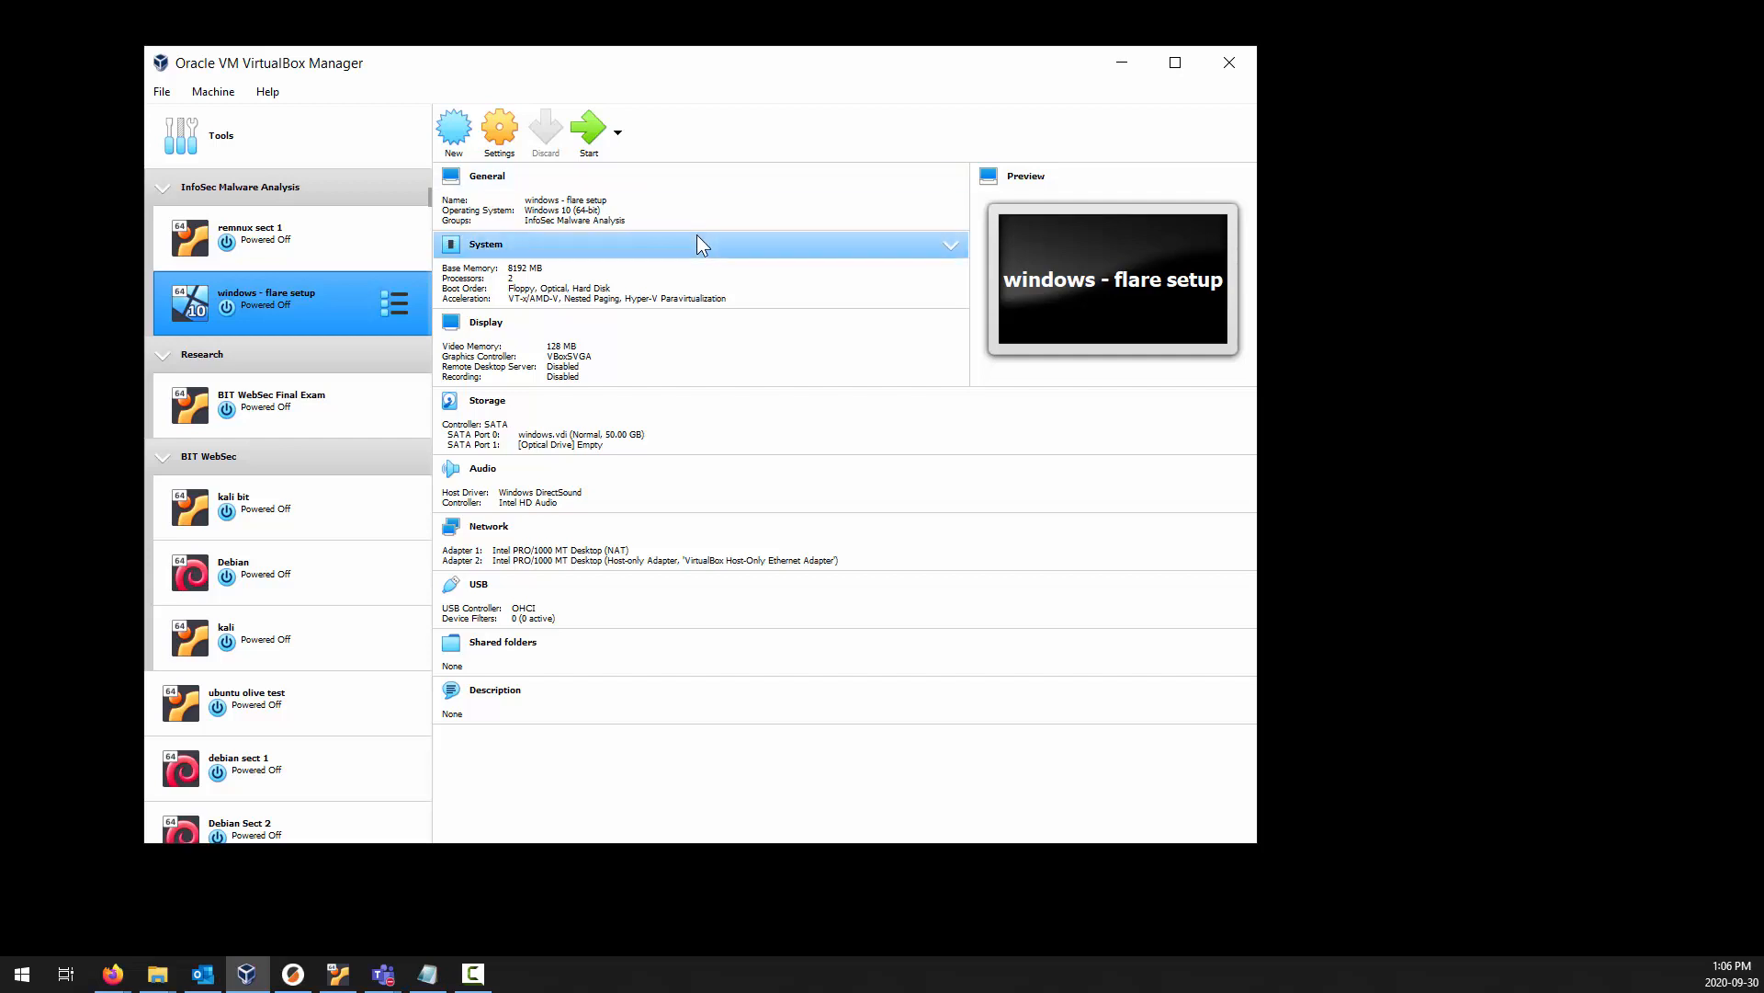
left_click(454, 129)
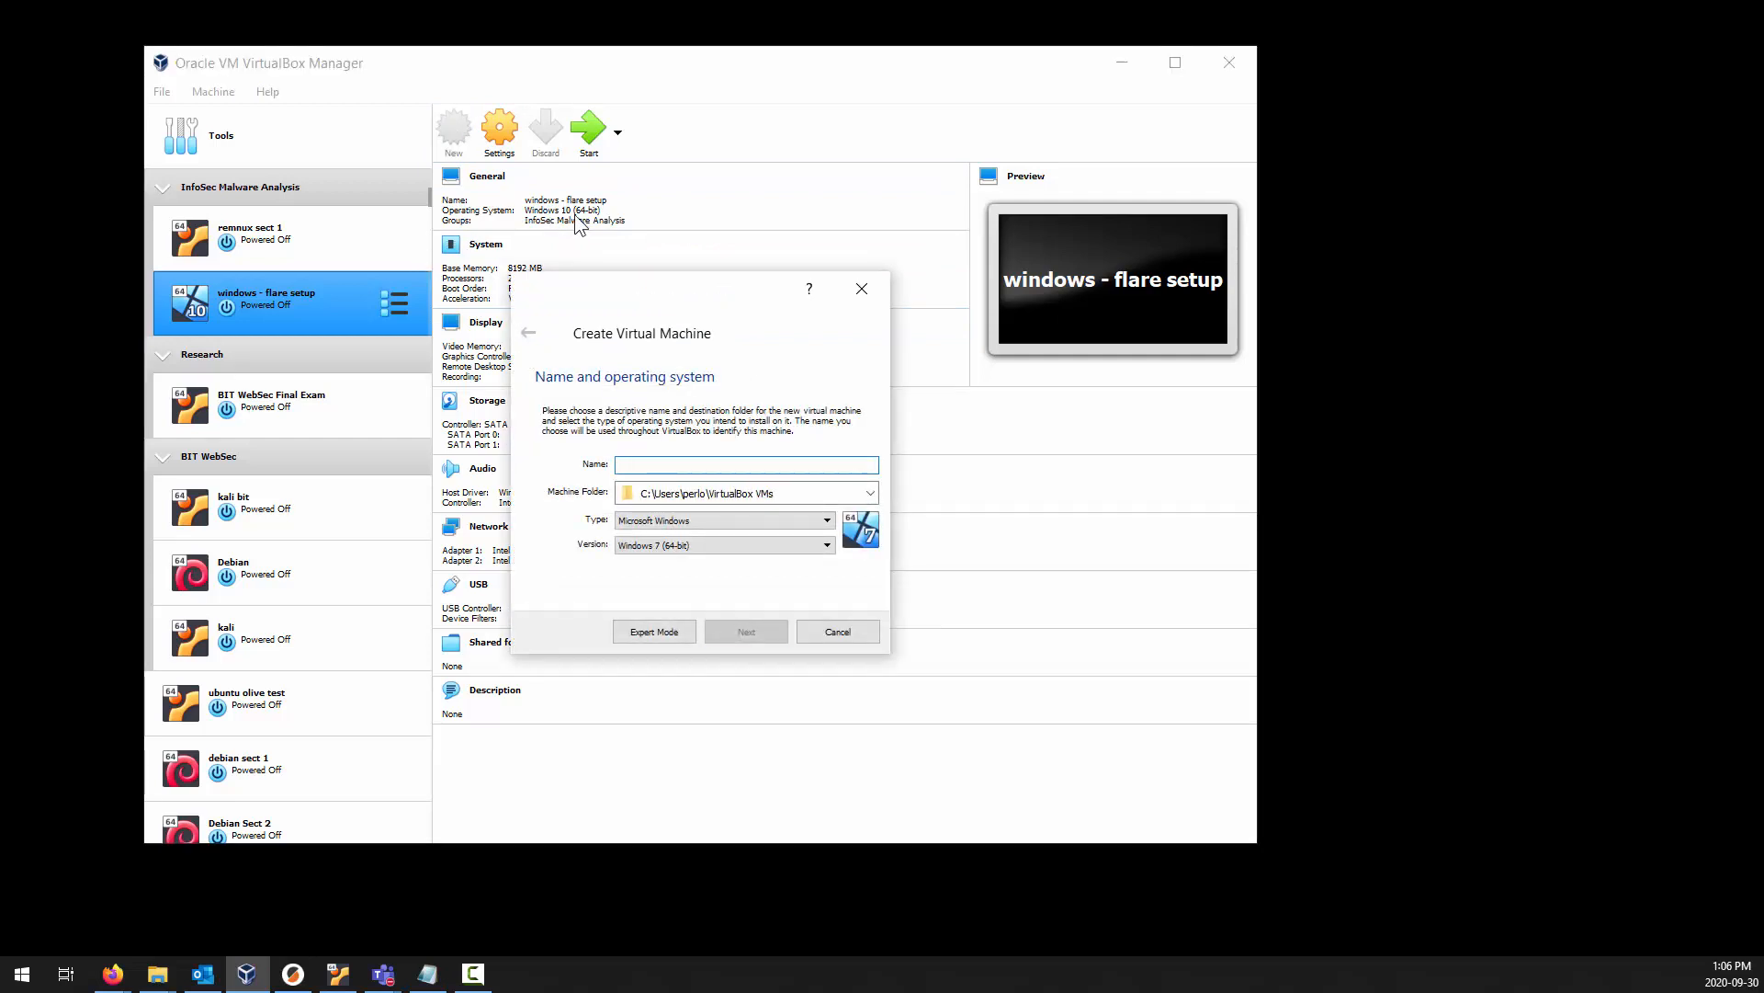
type("Ubu")
key("BackSpace")
key("BackSpace")
key("BackSpace")
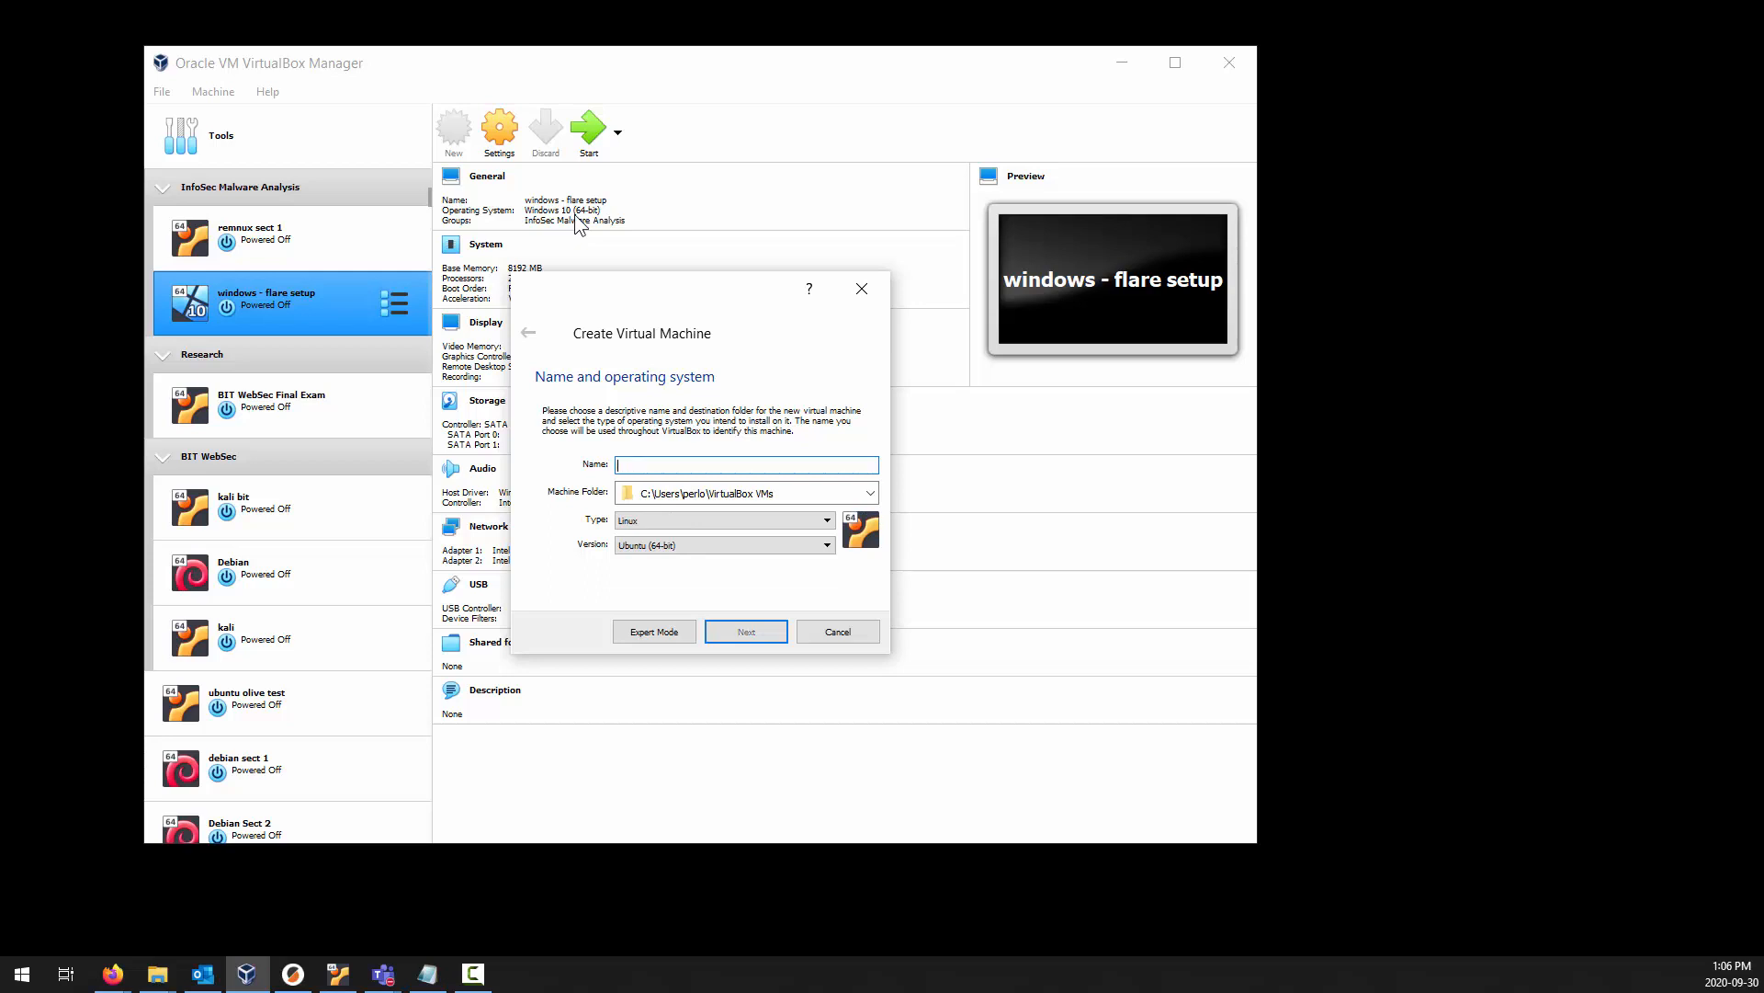
Enter wind as the machine's name for the Microsoft Windows type and set the version to Windows 10 (64-bit).
type("wind")
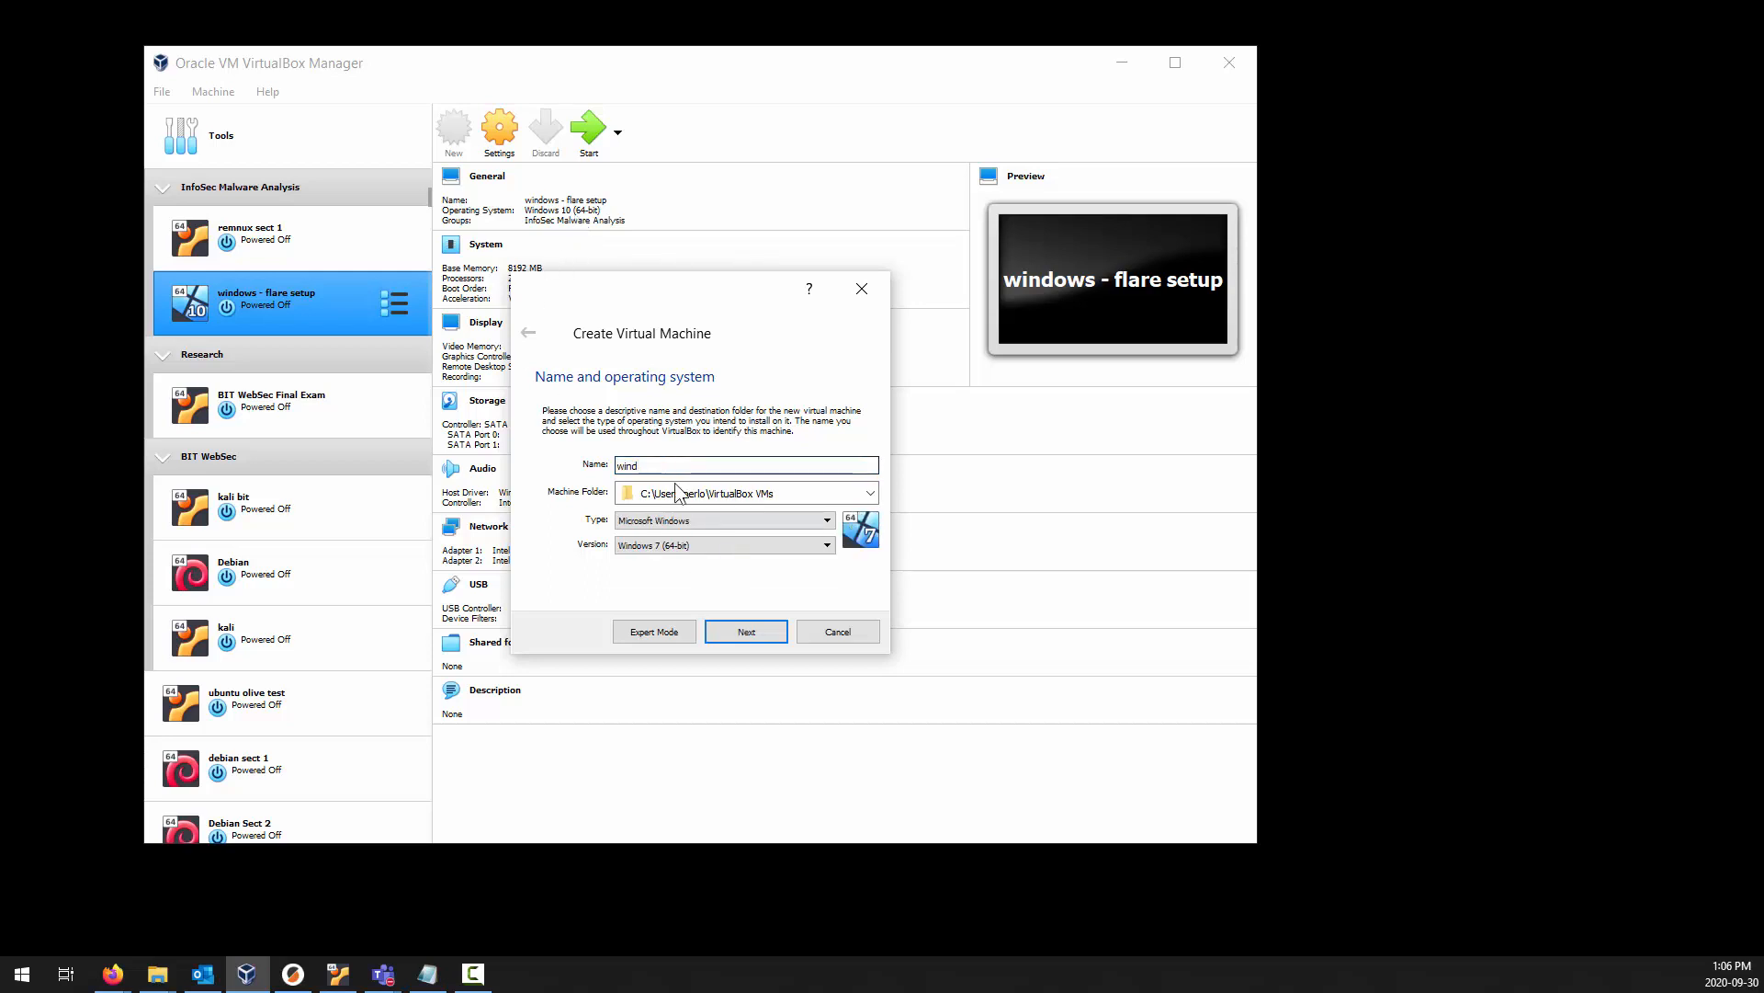
left_click(693, 543)
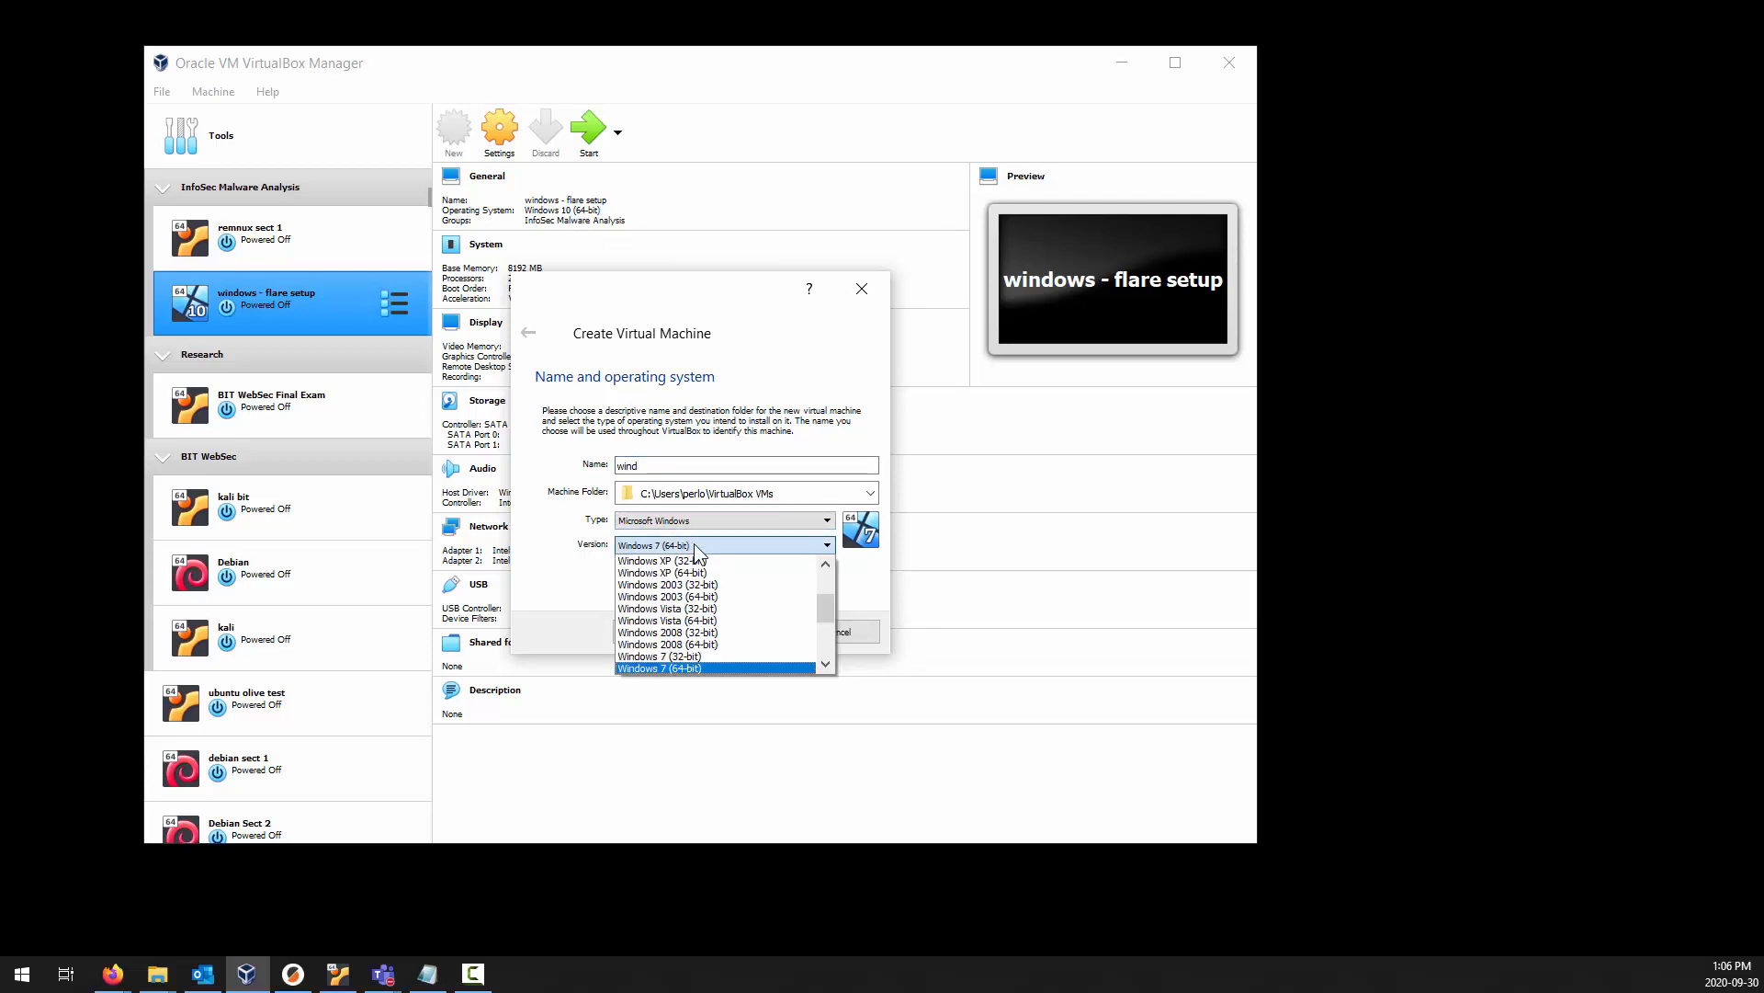
scroll(715, 594, "down", 4)
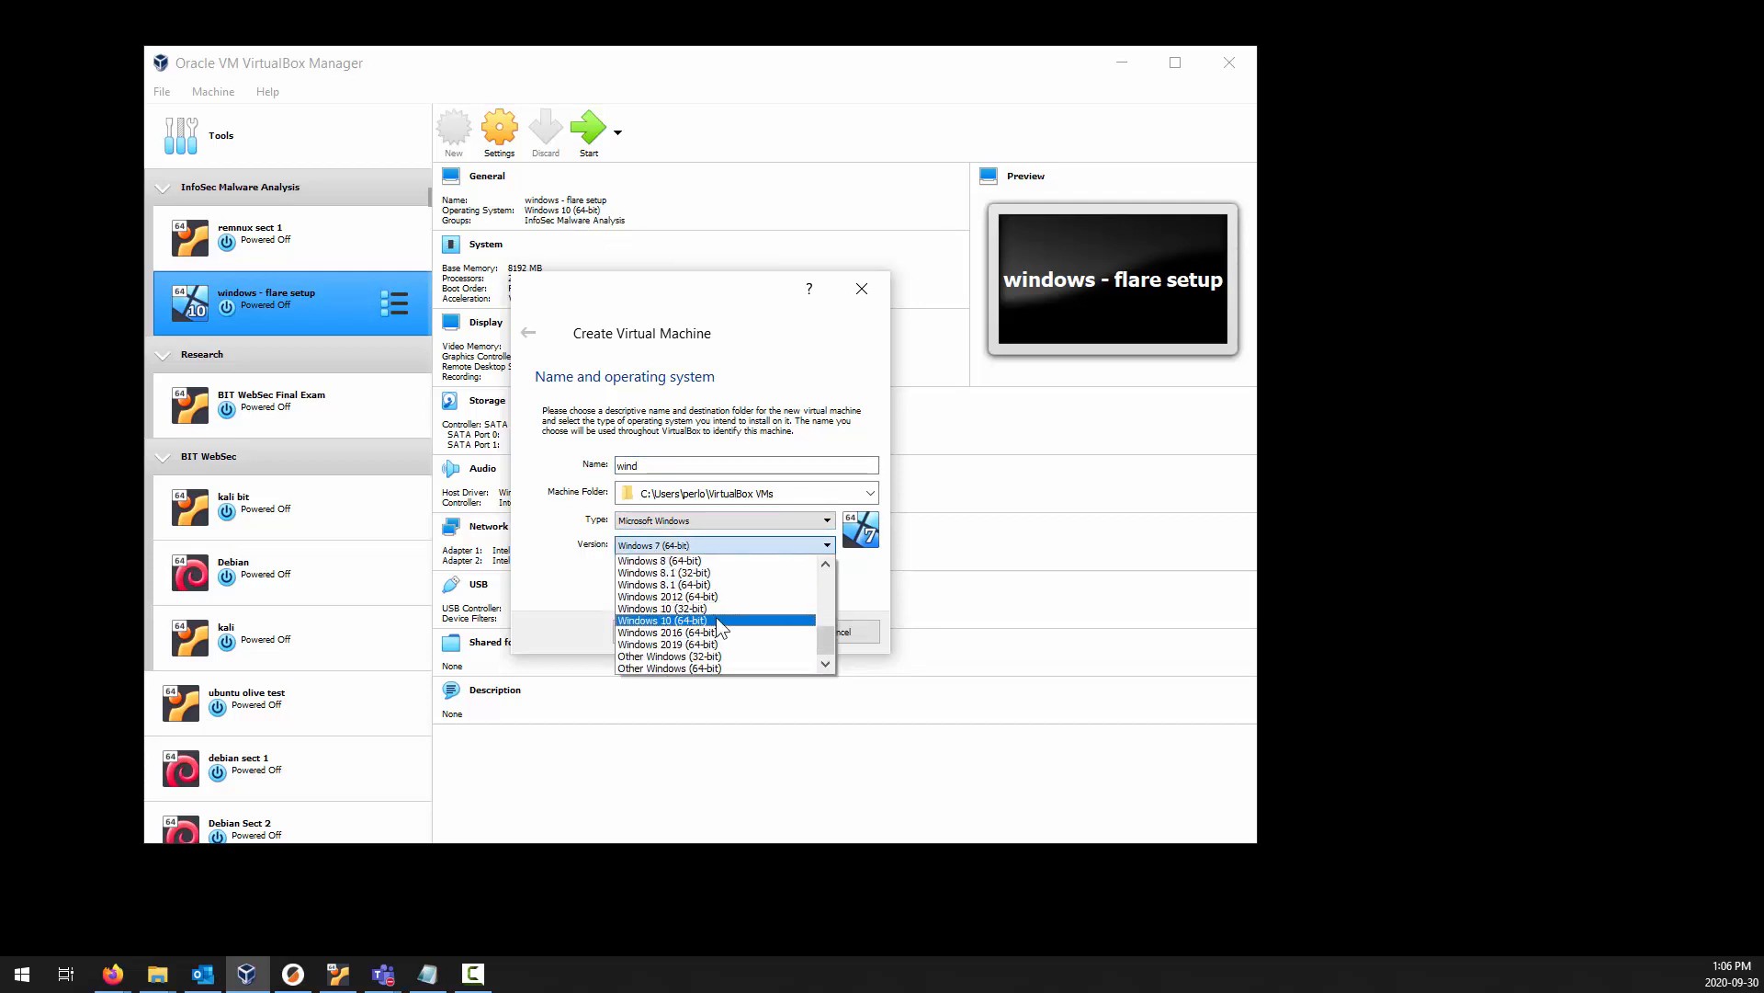
left_click(715, 616)
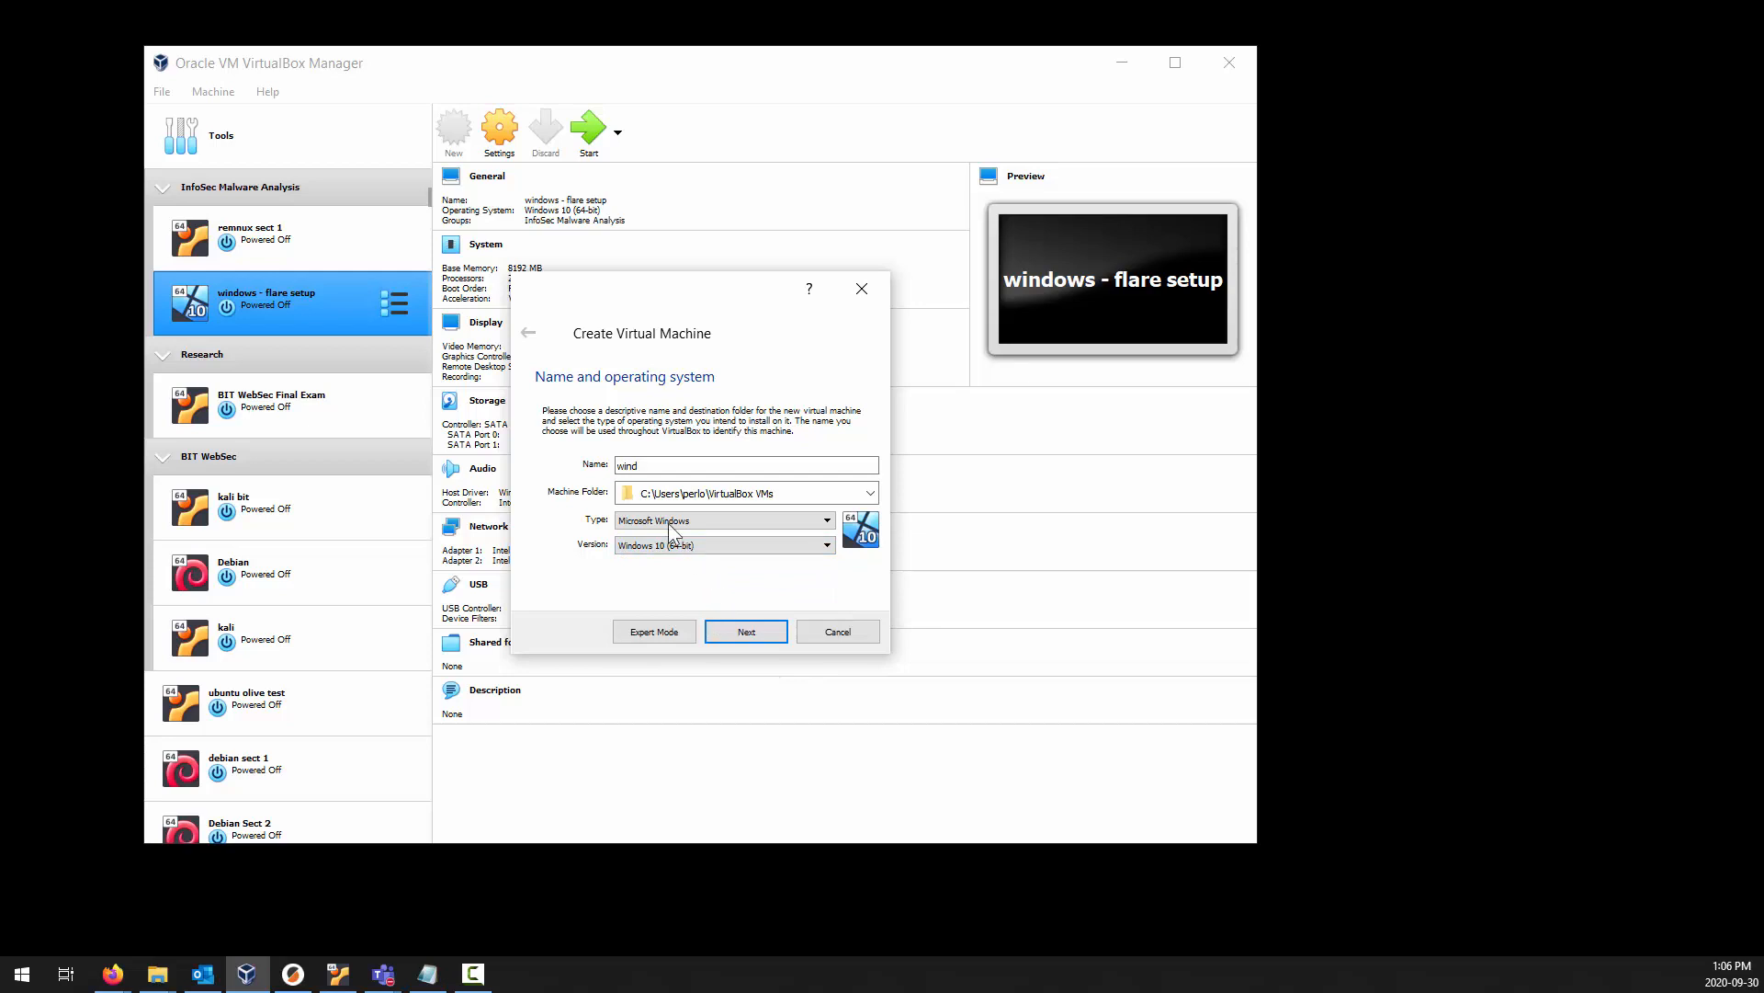
Replace the new virtual machine's name with FlareVM.
double_click(679, 465)
type("F")
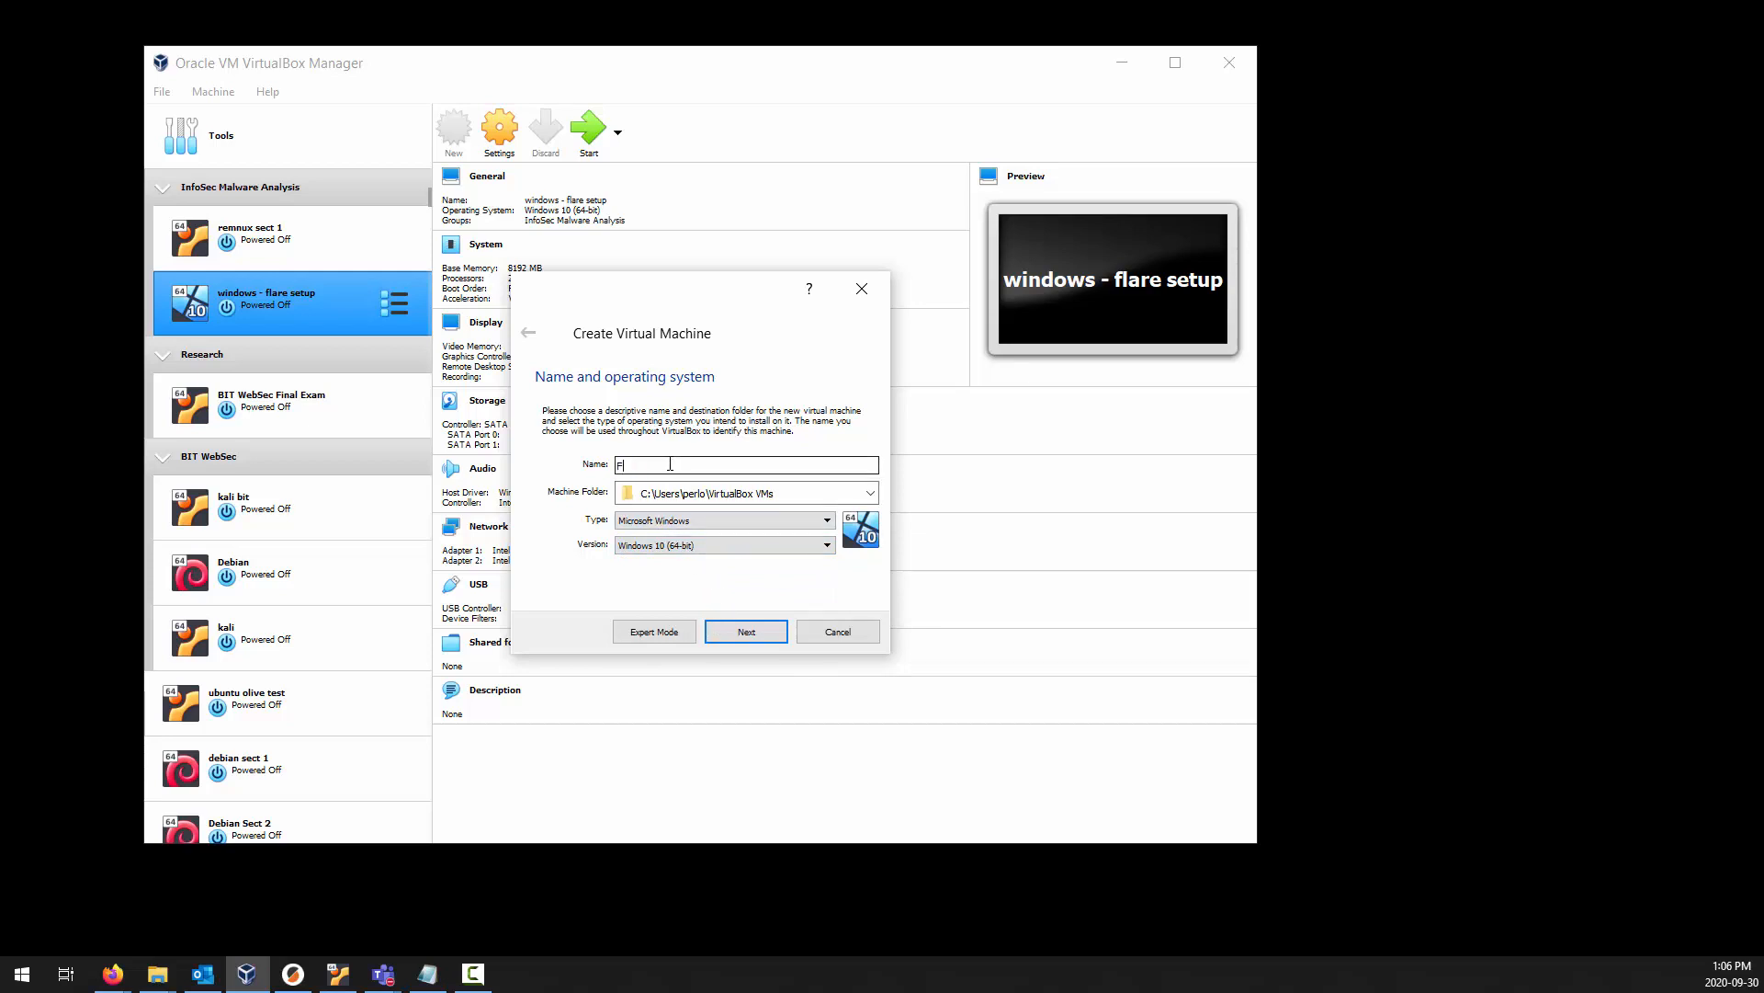
type("lareVM")
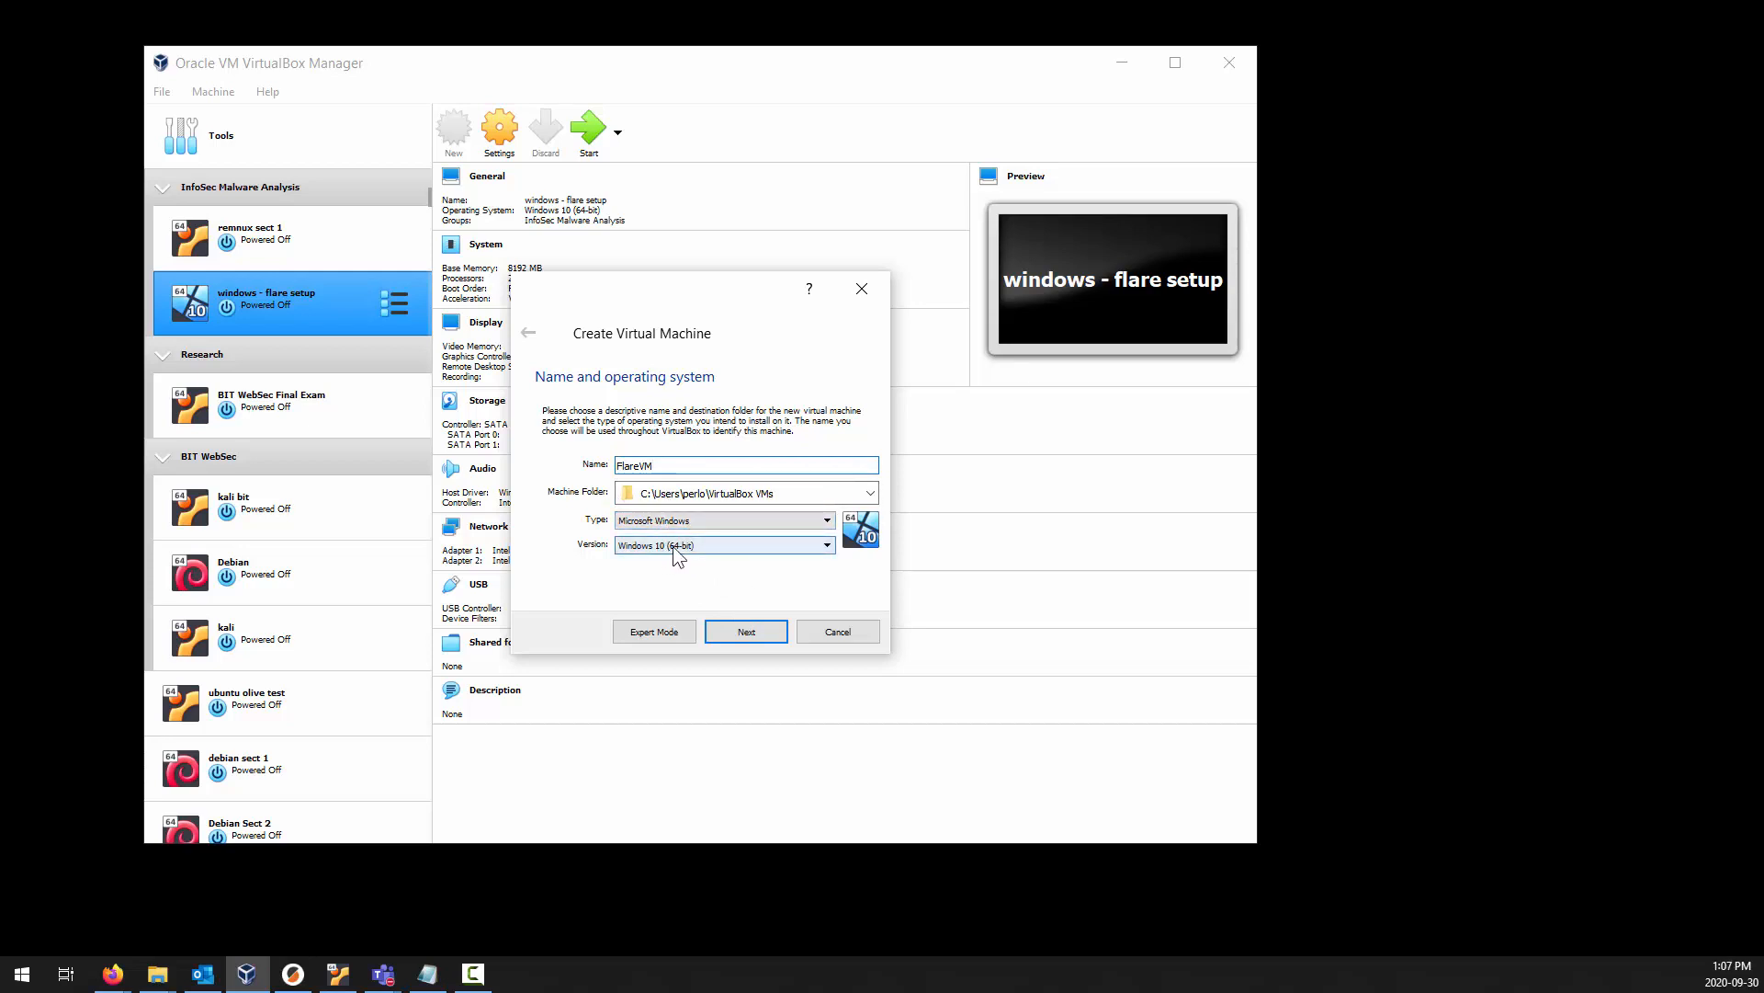
Accept the machine's name and operating system, and allocate 8192 MB of memory to it.
left_click(765, 632)
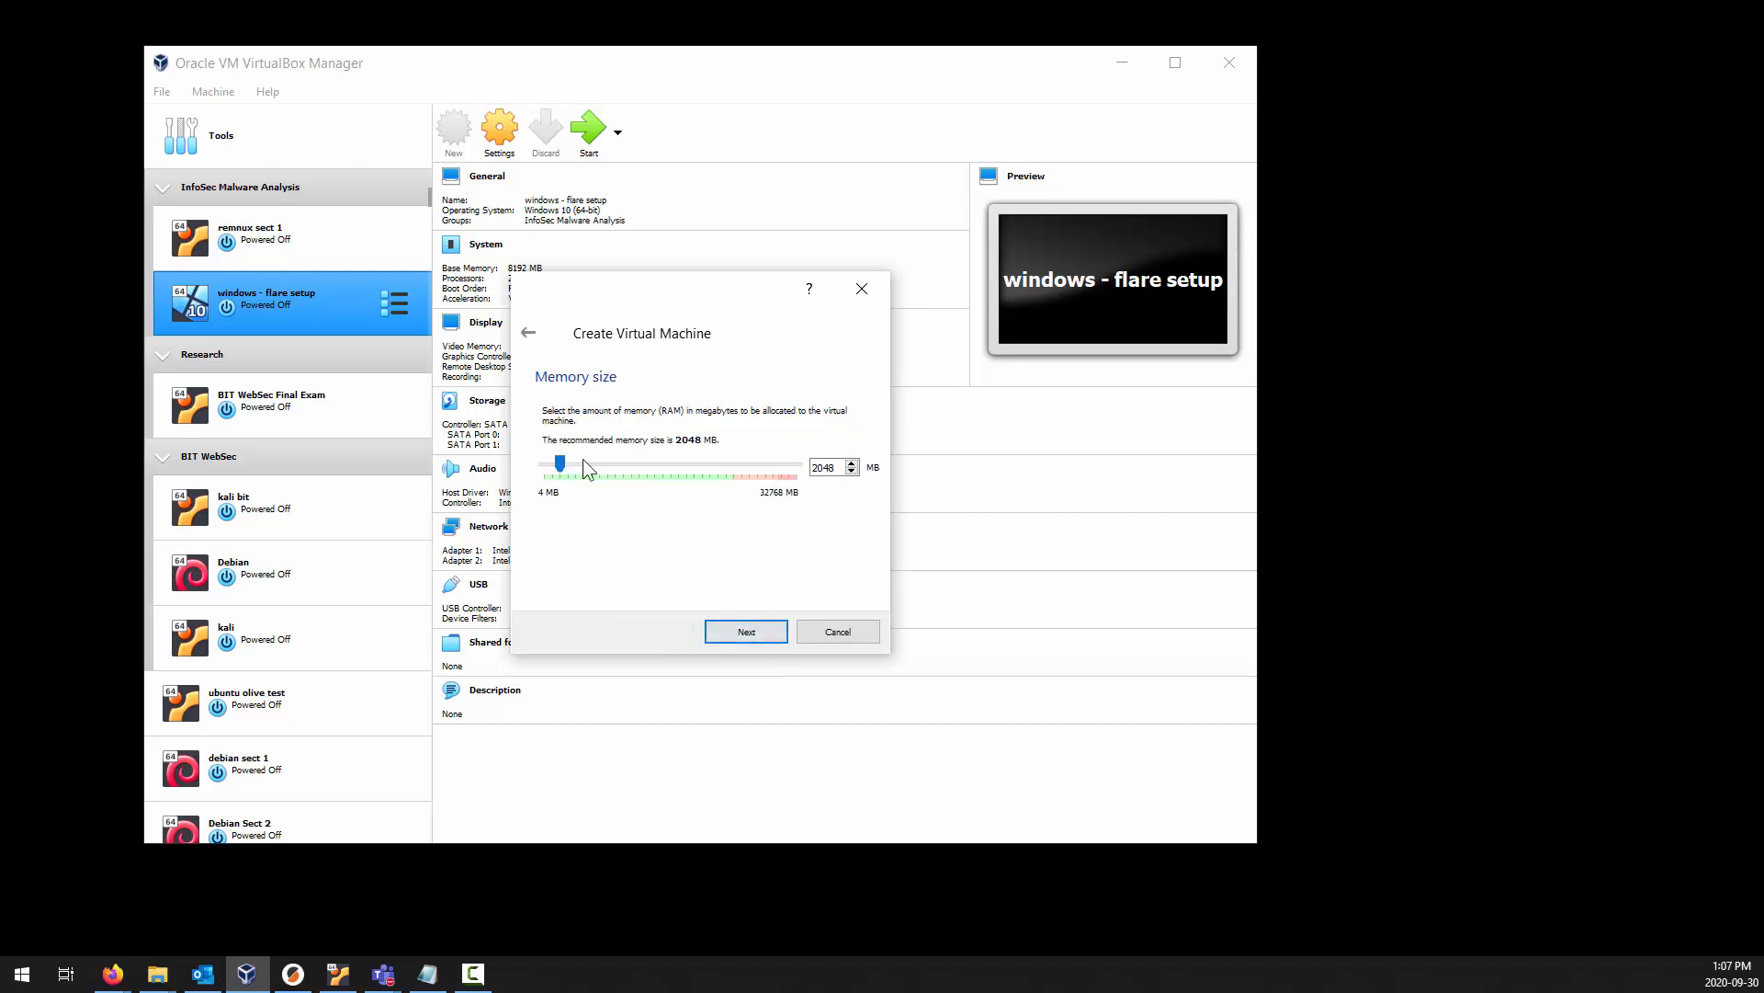
left_click_drag(559, 463, 599, 473)
mouse_move(608, 466)
left_mouse_down()
mouse_move(692, 476)
mouse_move(608, 469)
left_mouse_up()
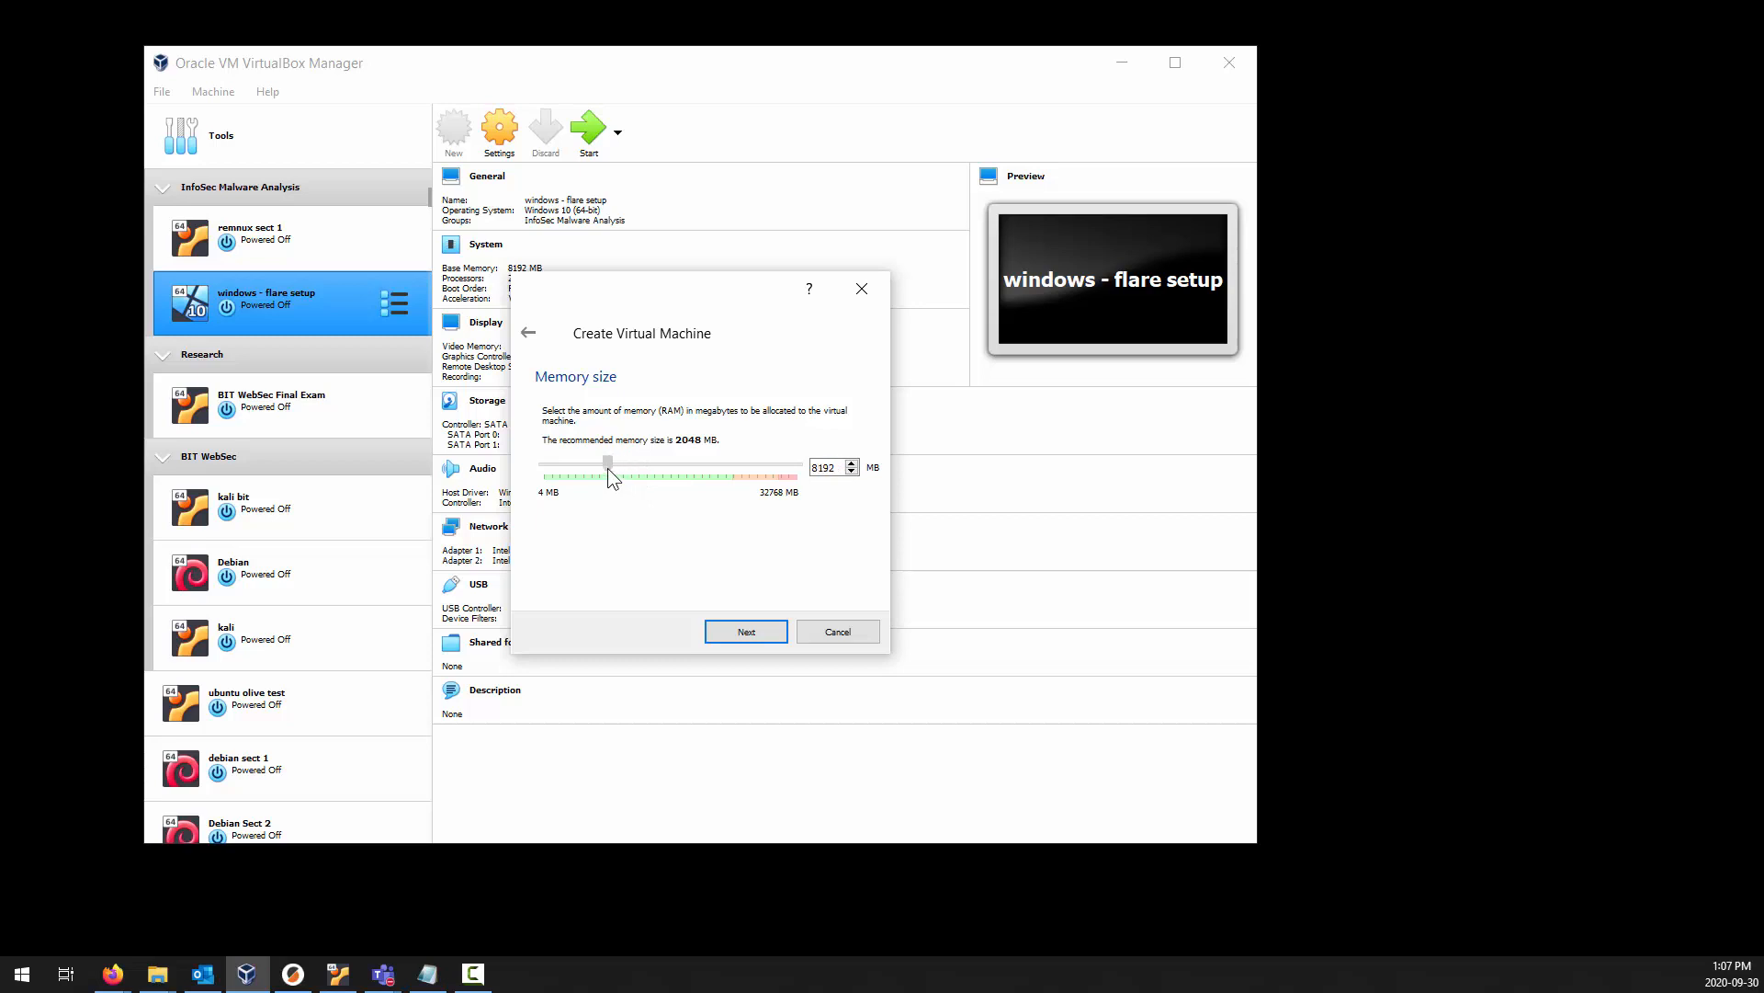
left_click(764, 632)
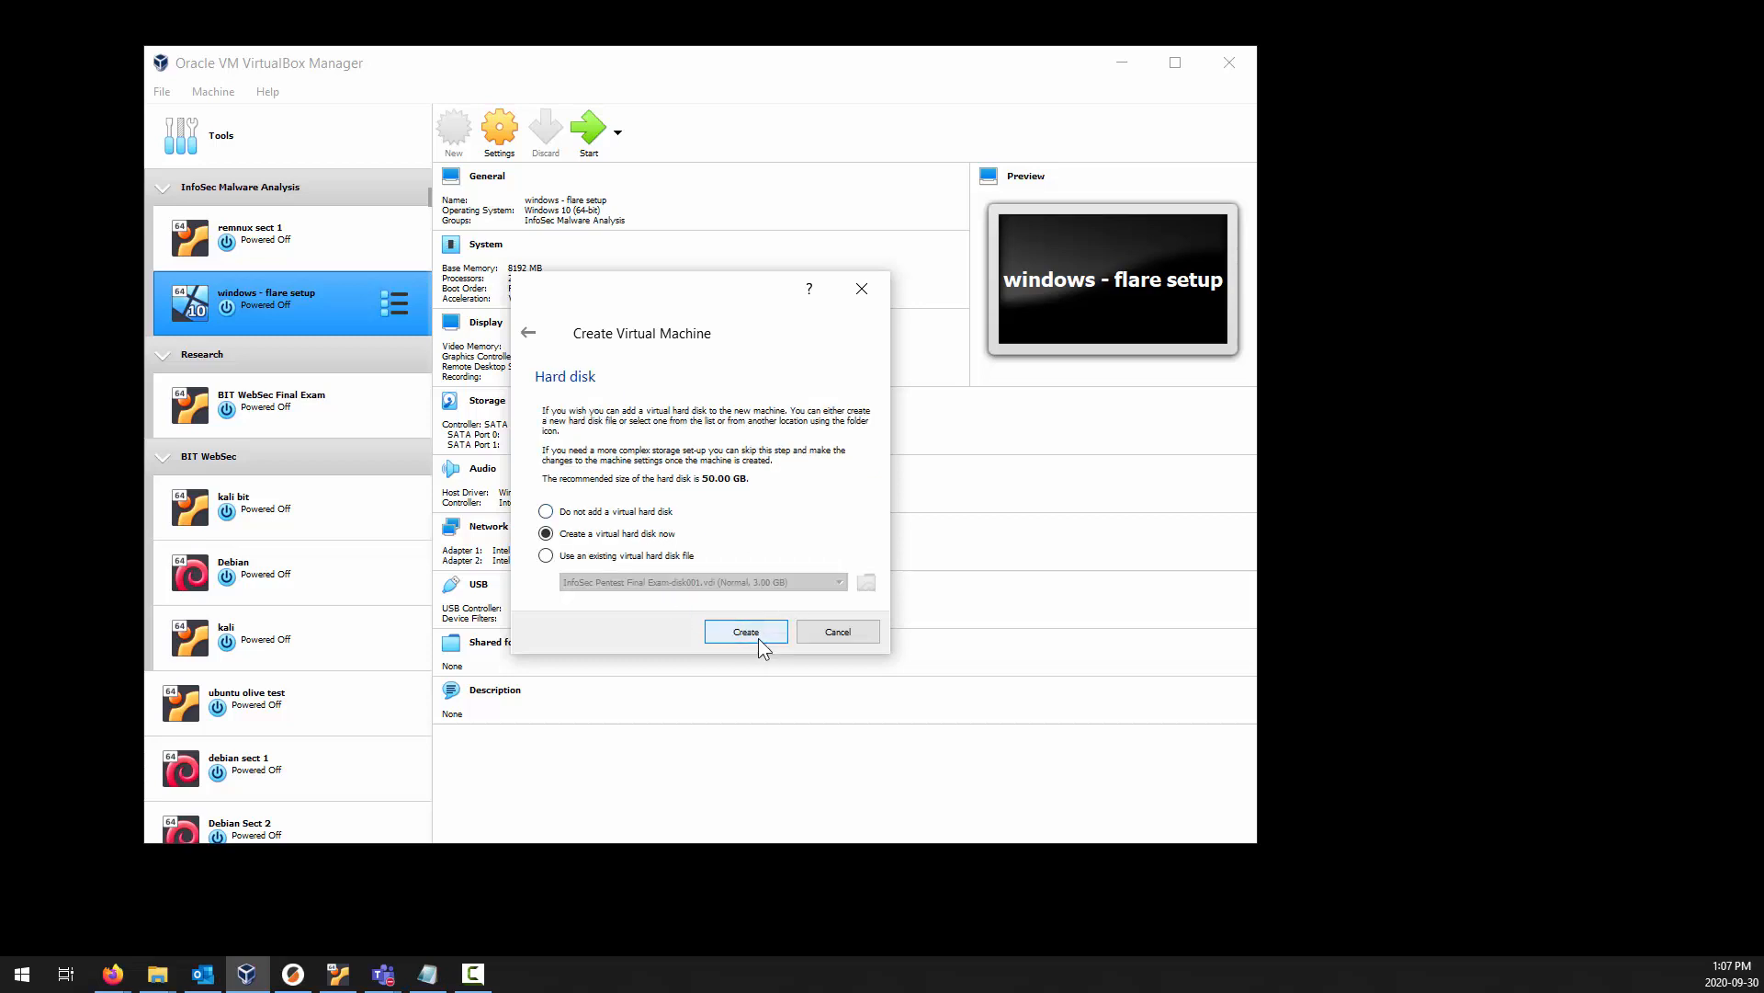
Choose to create a new virtual hard disk as a dynamically allocated VDI (VirtualBox Disk Image).
left_click(759, 632)
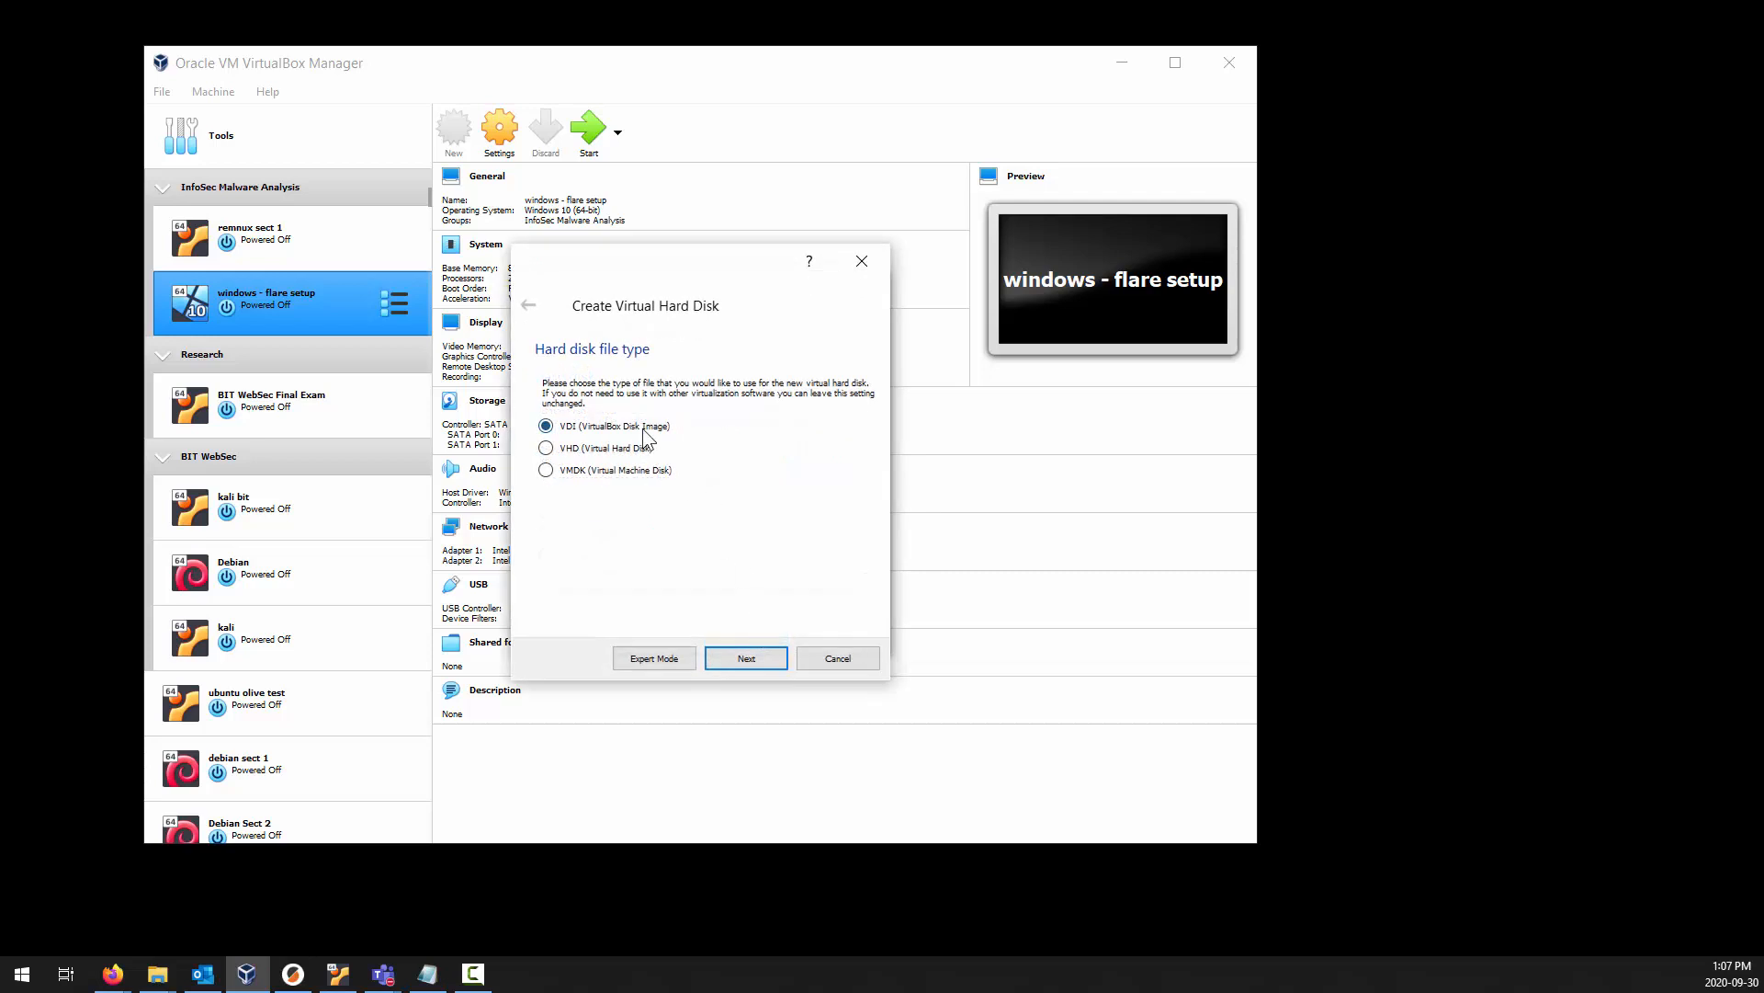
left_click(766, 654)
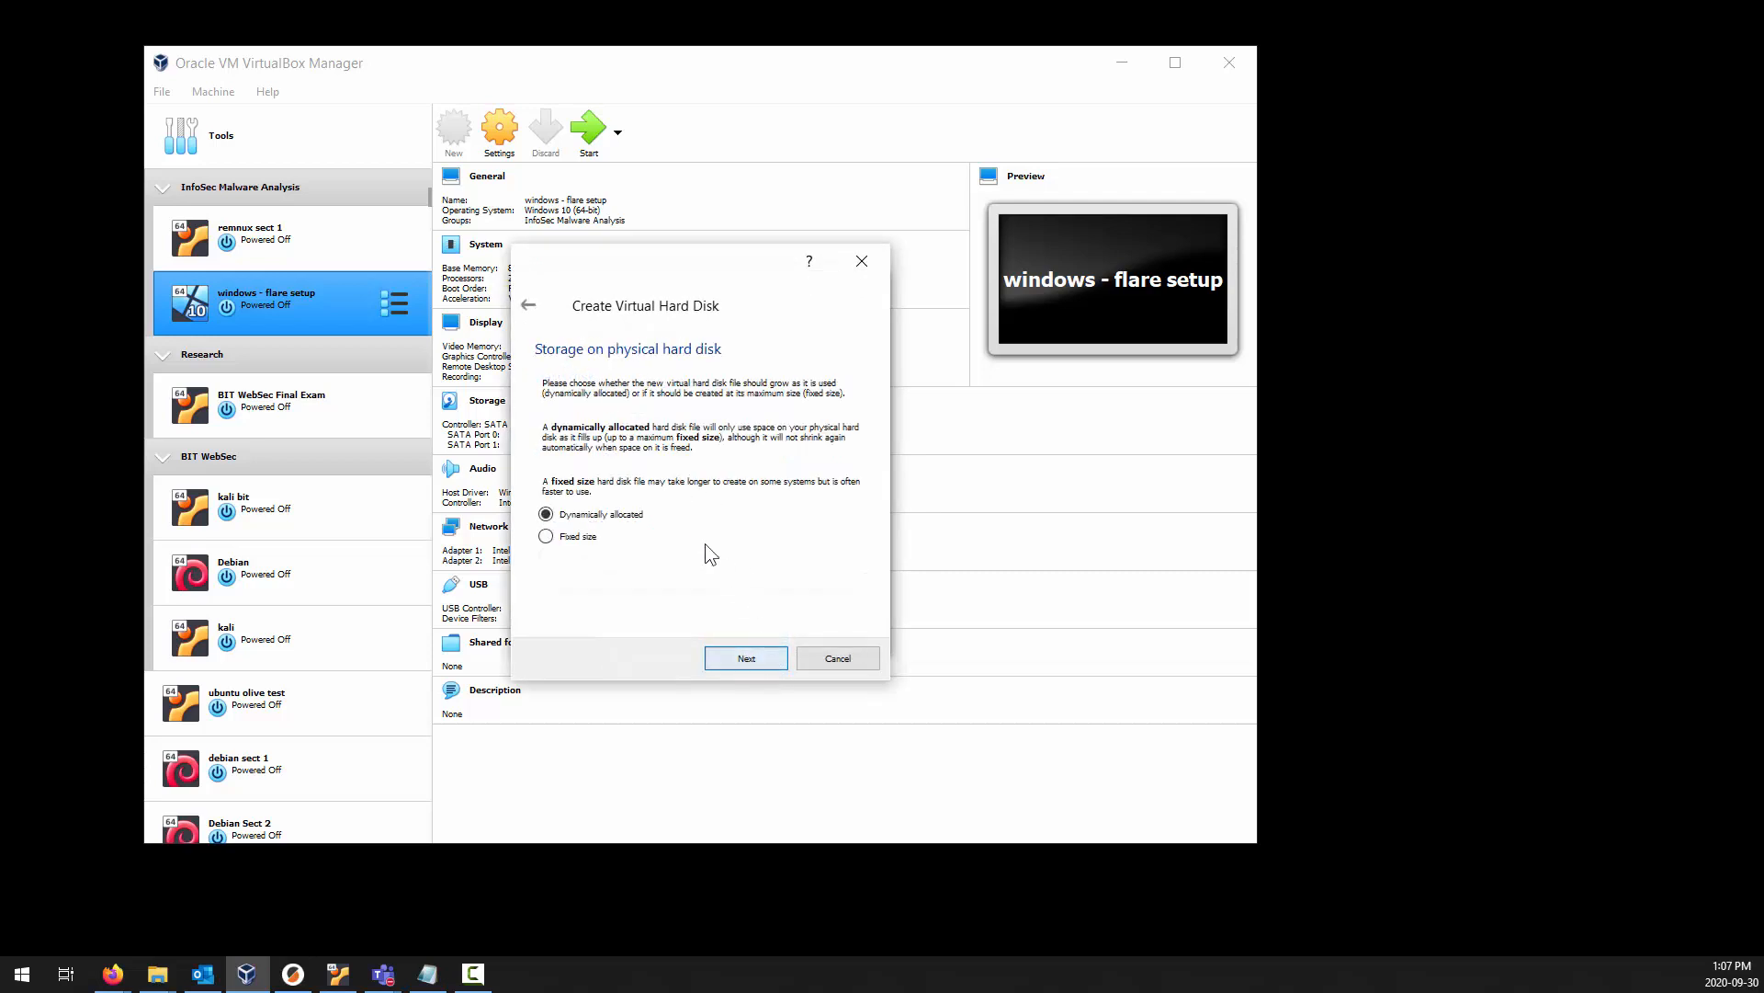
left_click(772, 661)
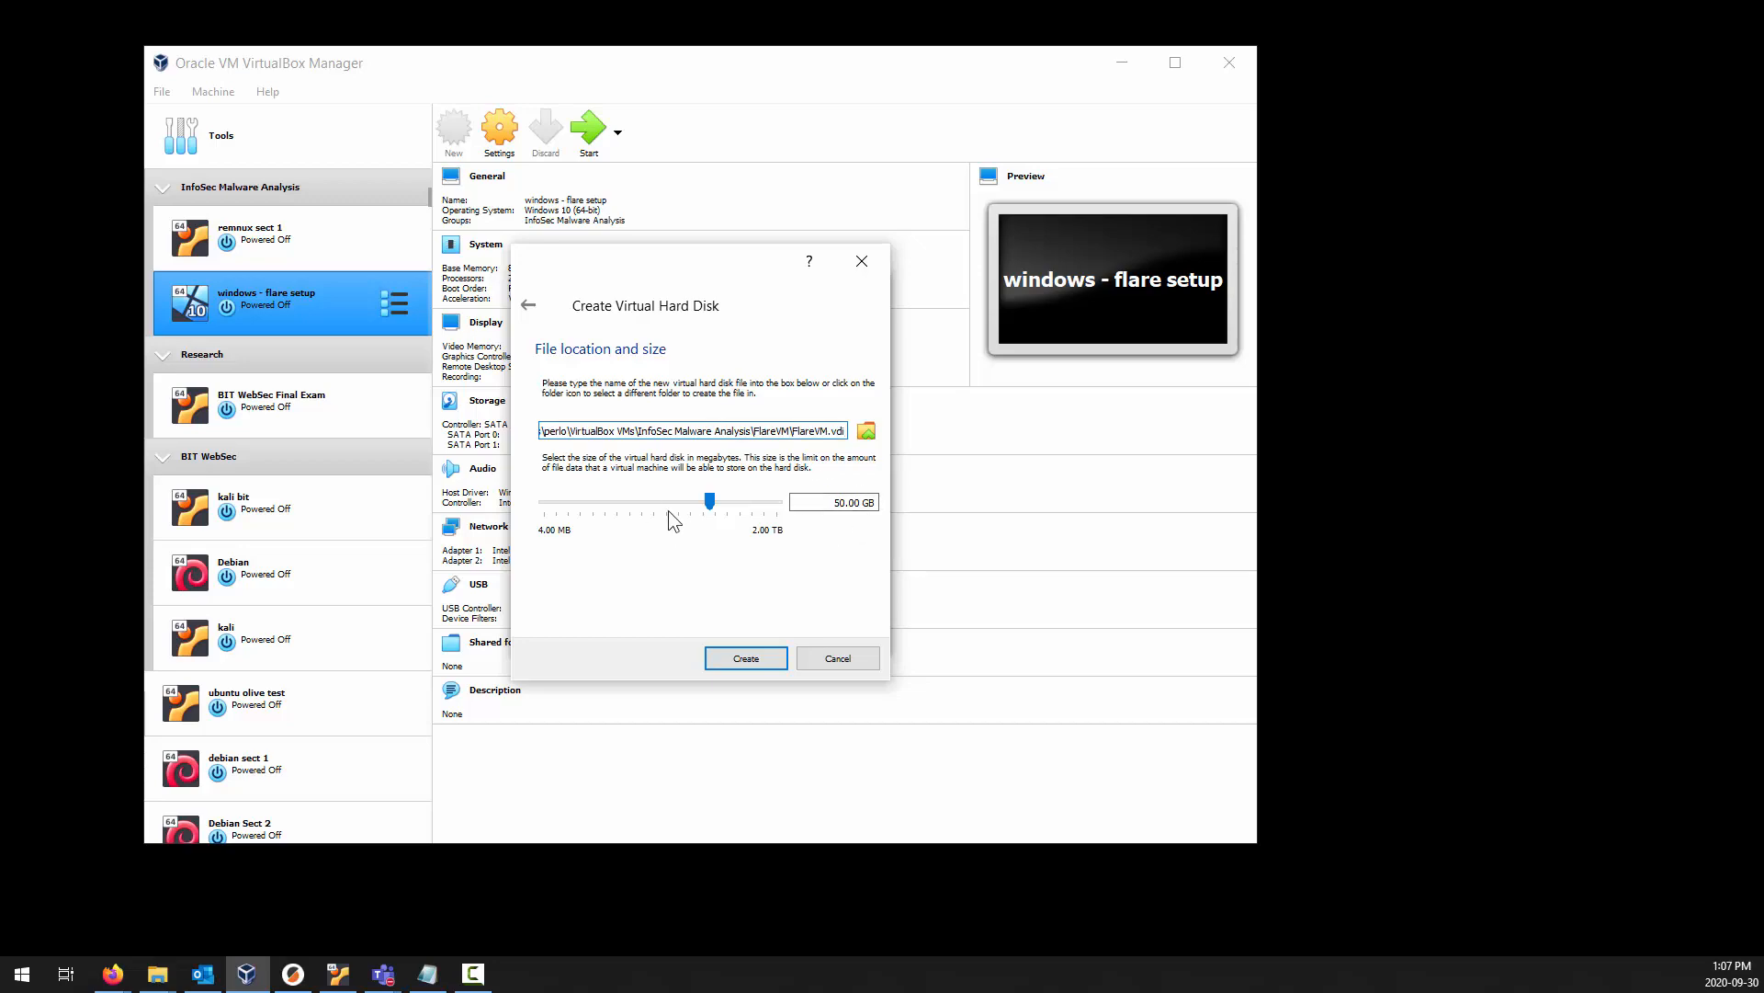
Check the free space on the Windows (C:) drive in File Explorer, and create the FlareVM virtual hard disk at 50.00 GB.
key("super+e")
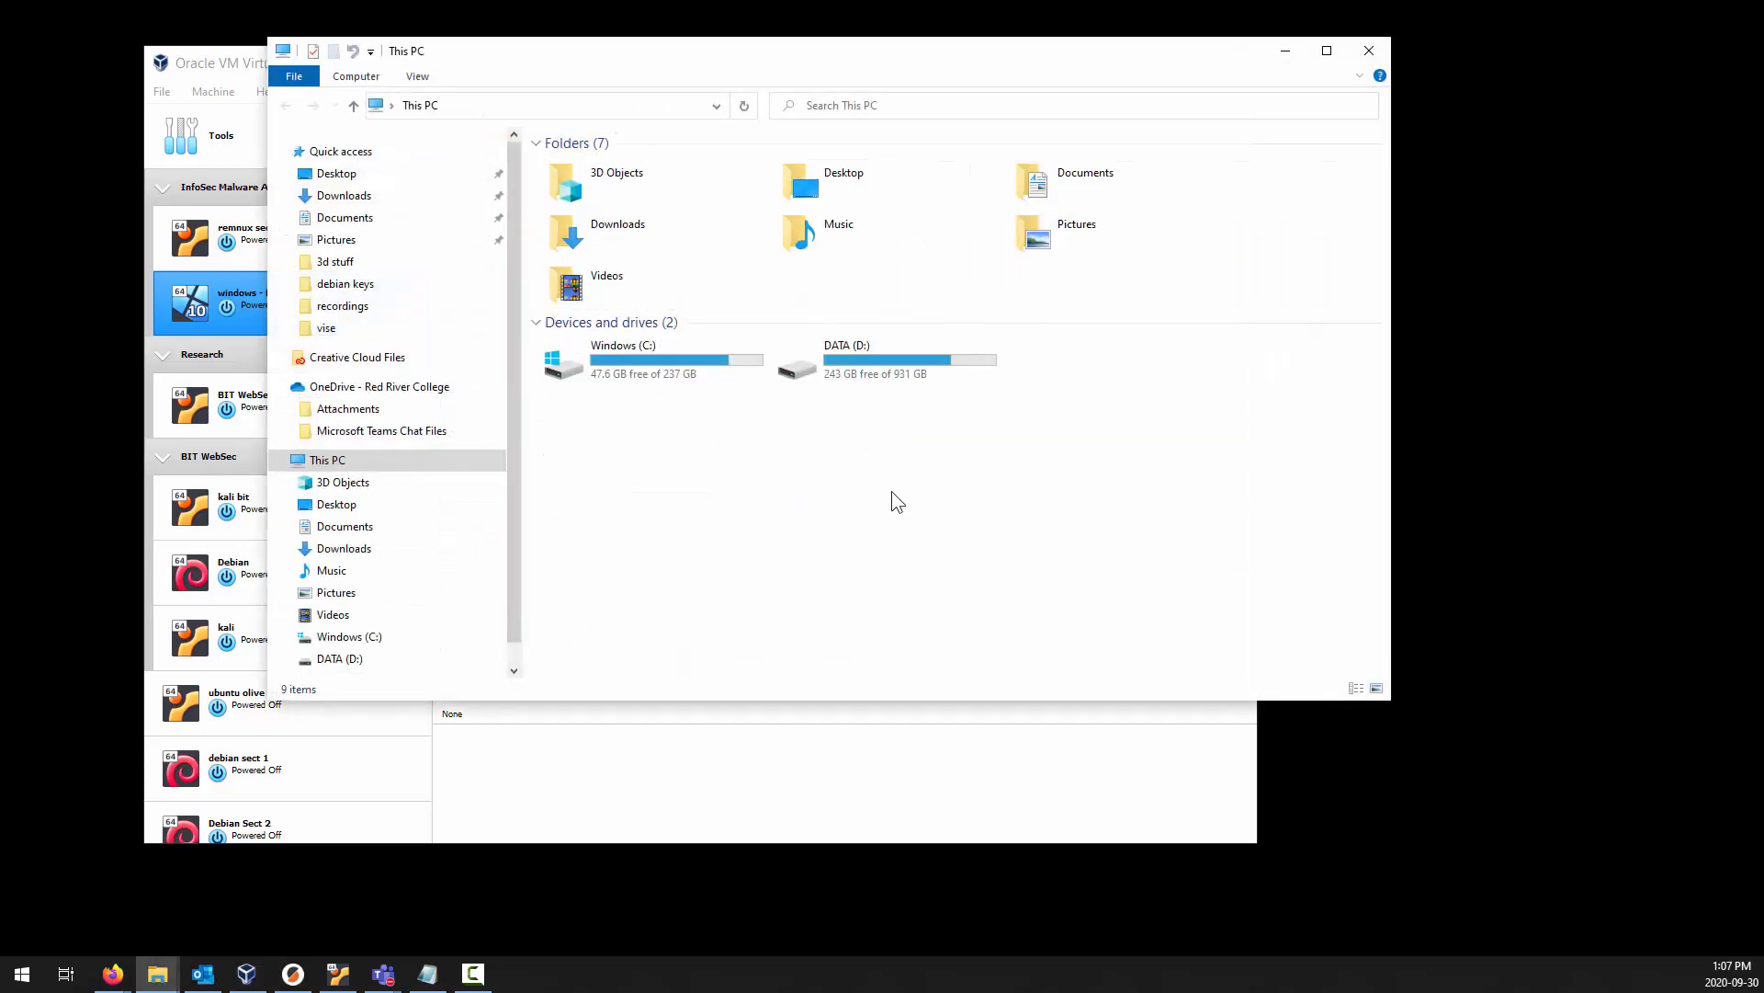
left_click(622, 367)
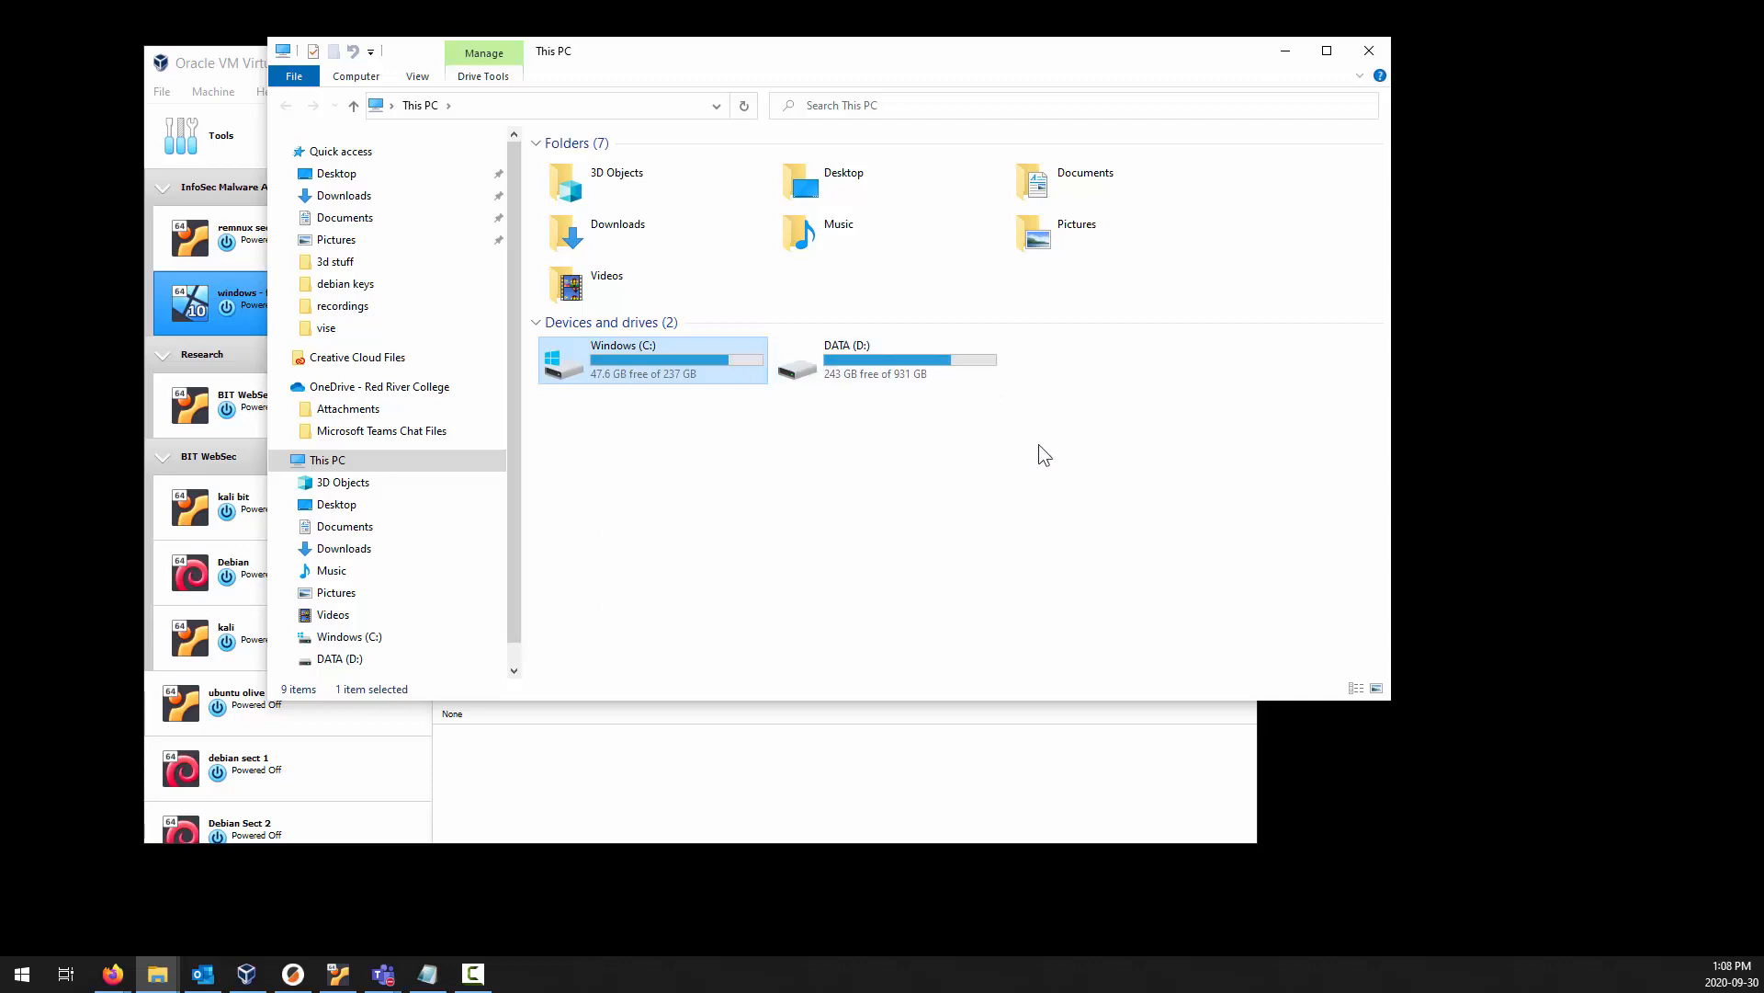
left_click(1287, 53)
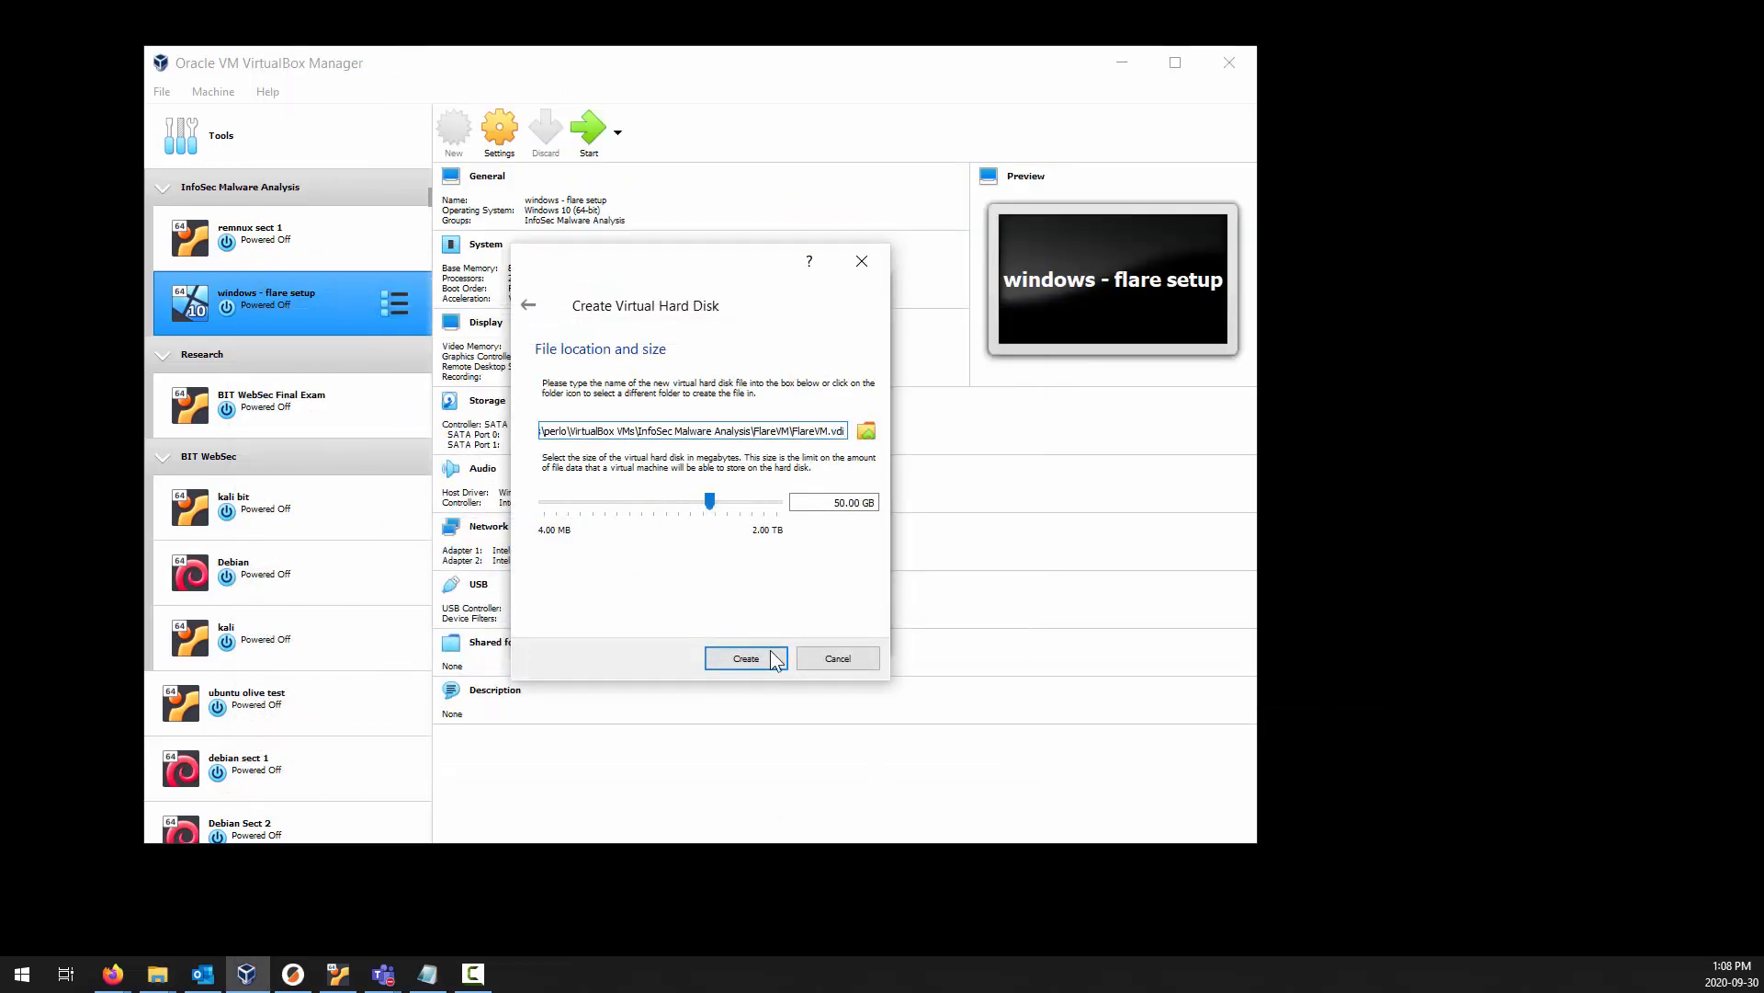
left_click(746, 658)
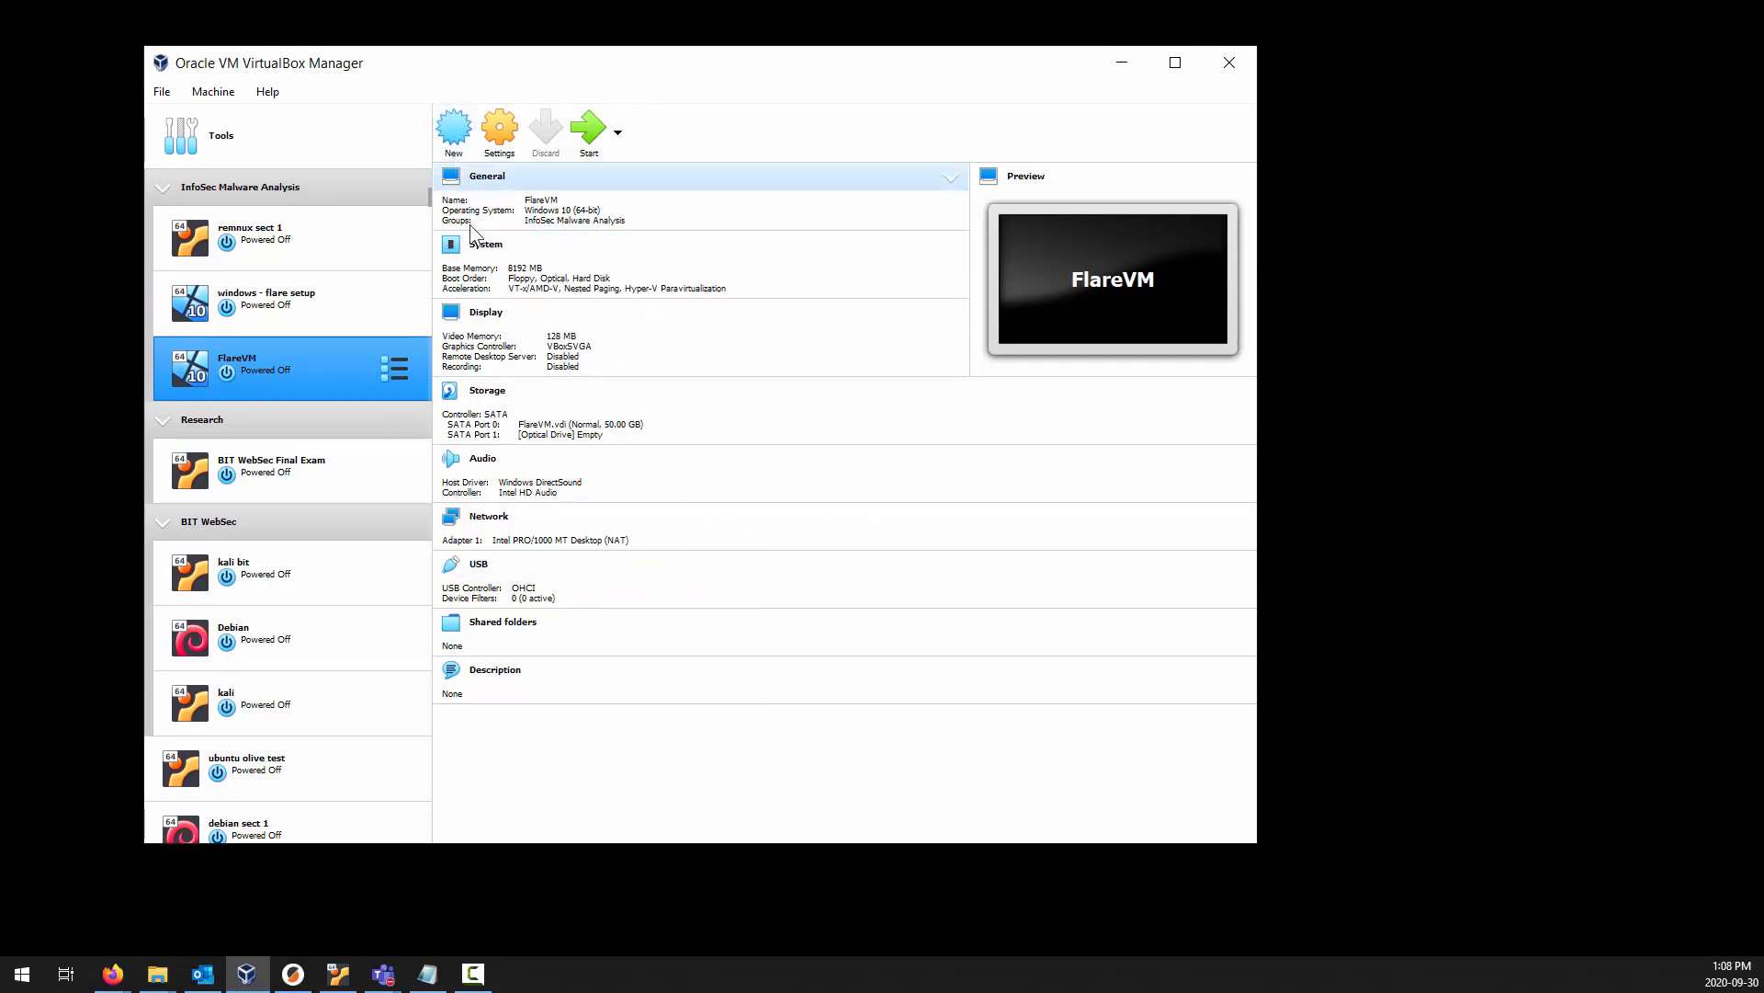
Open the FlareVM settings and review the motherboard, processor and display options.
left_click(490, 182)
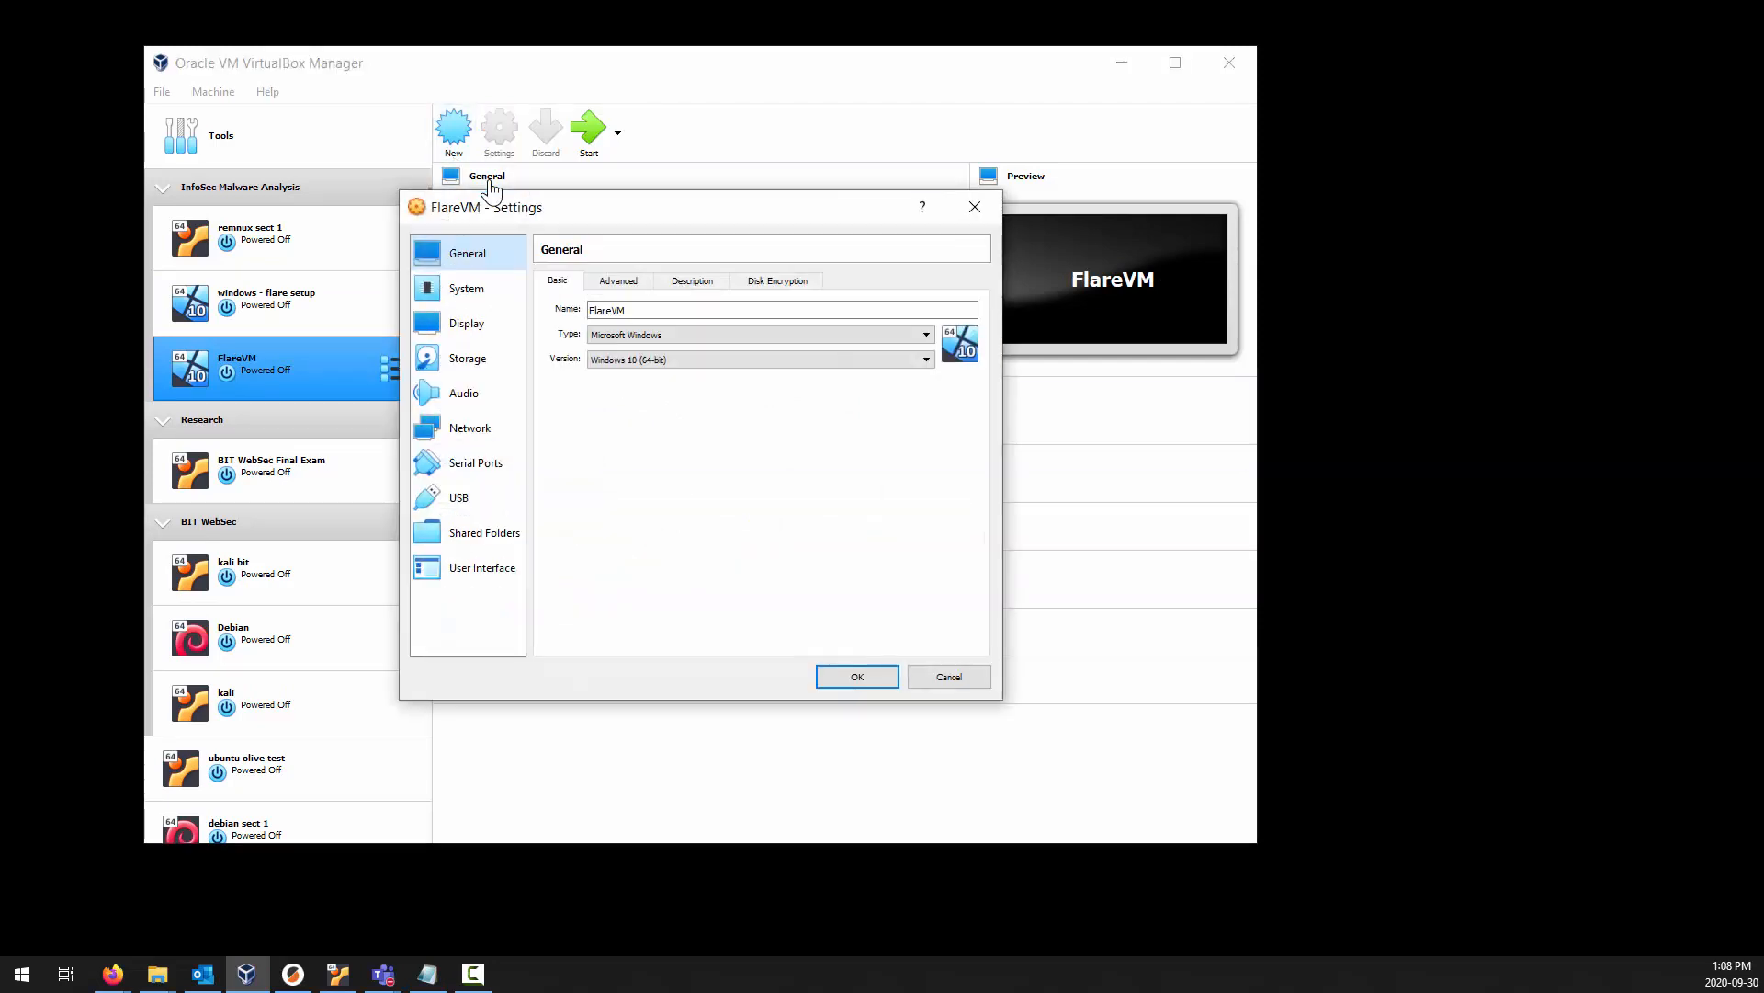
left_click(478, 287)
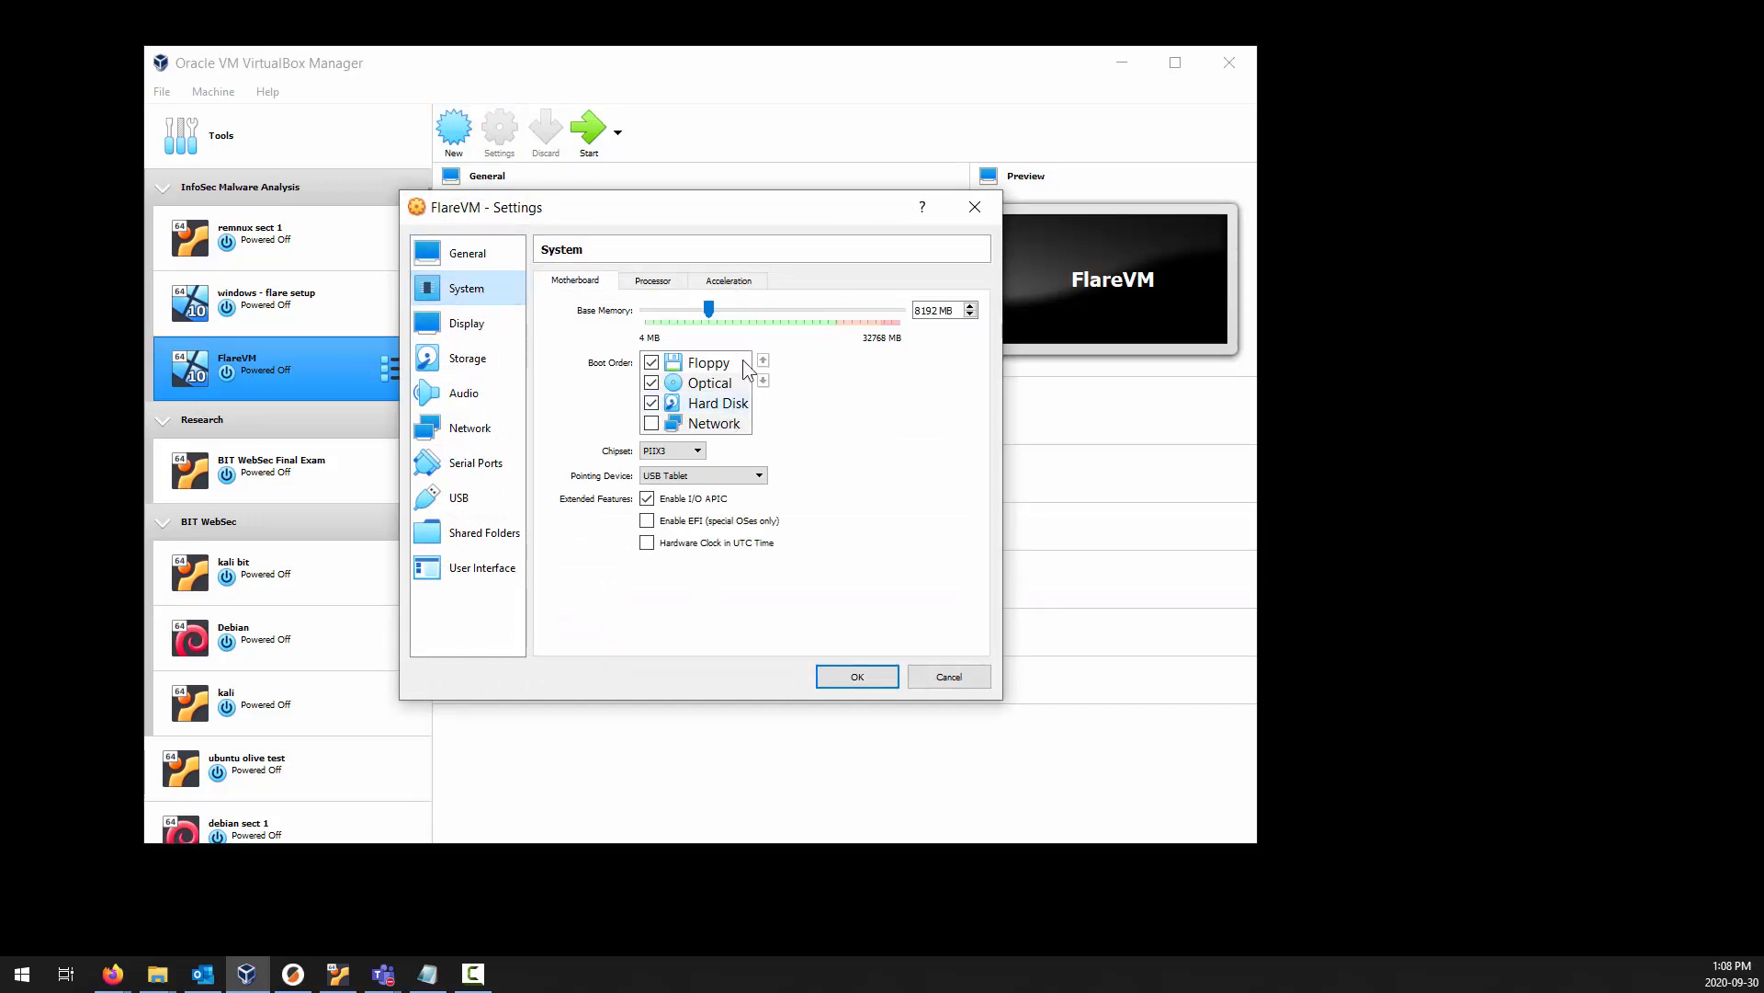
left_click(656, 281)
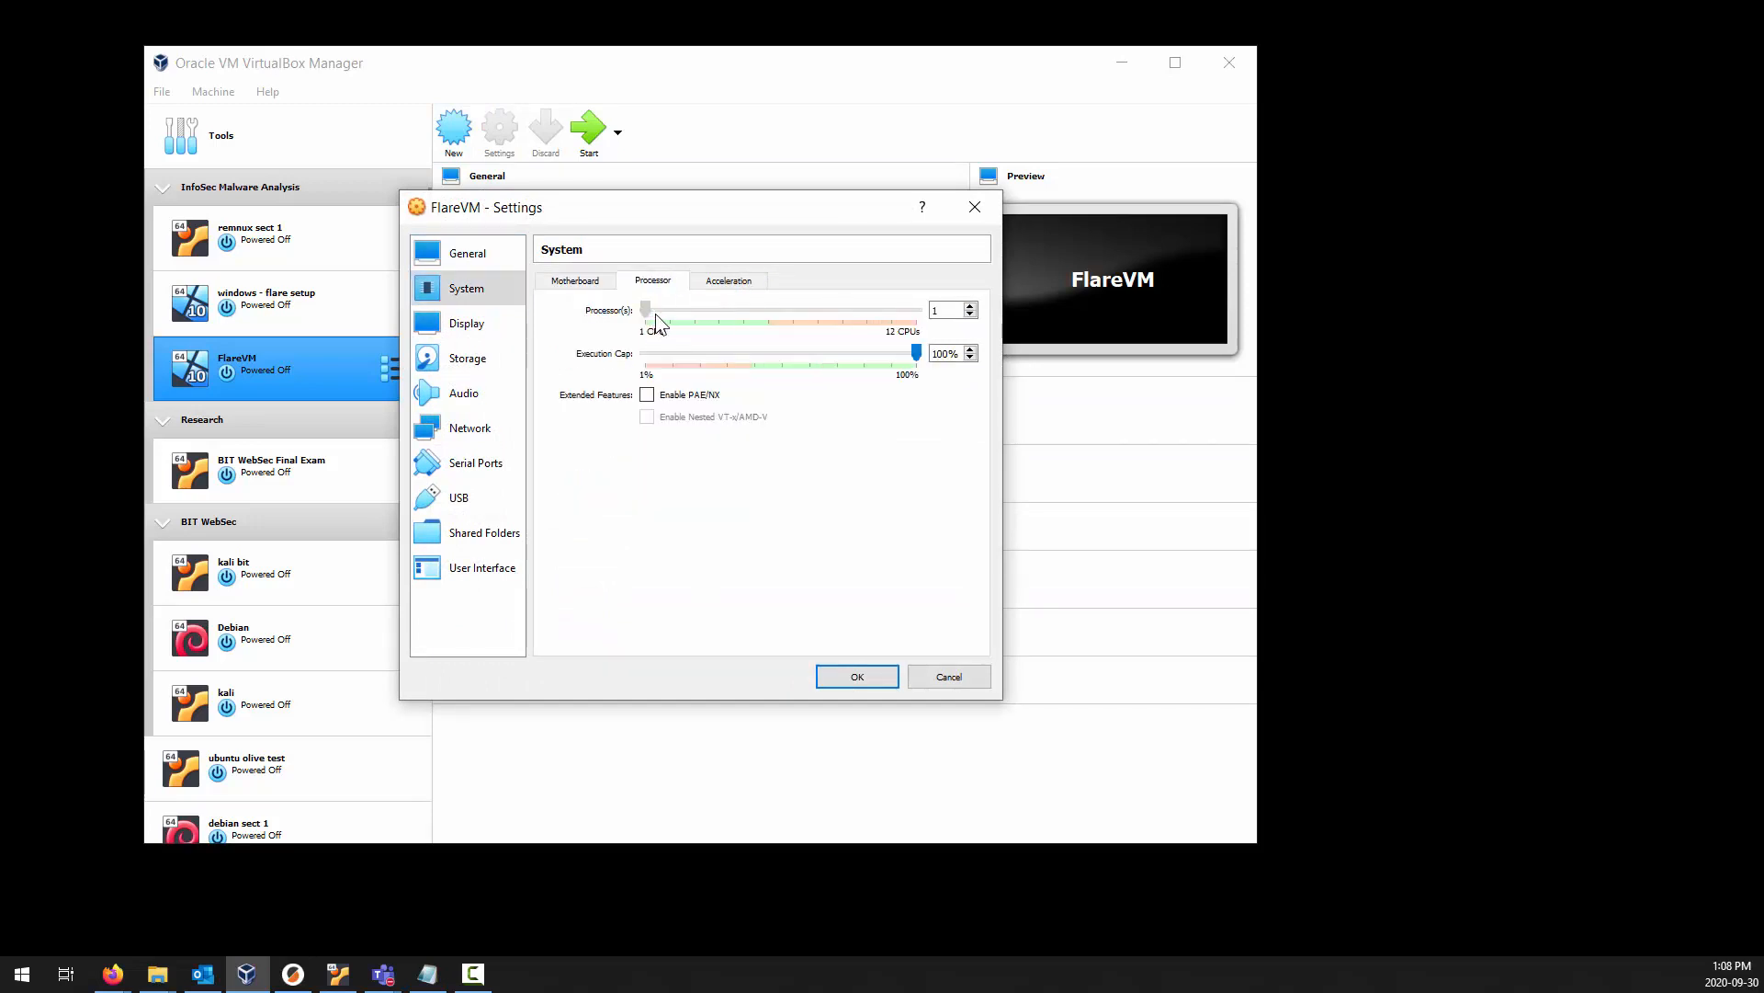
left_click(476, 324)
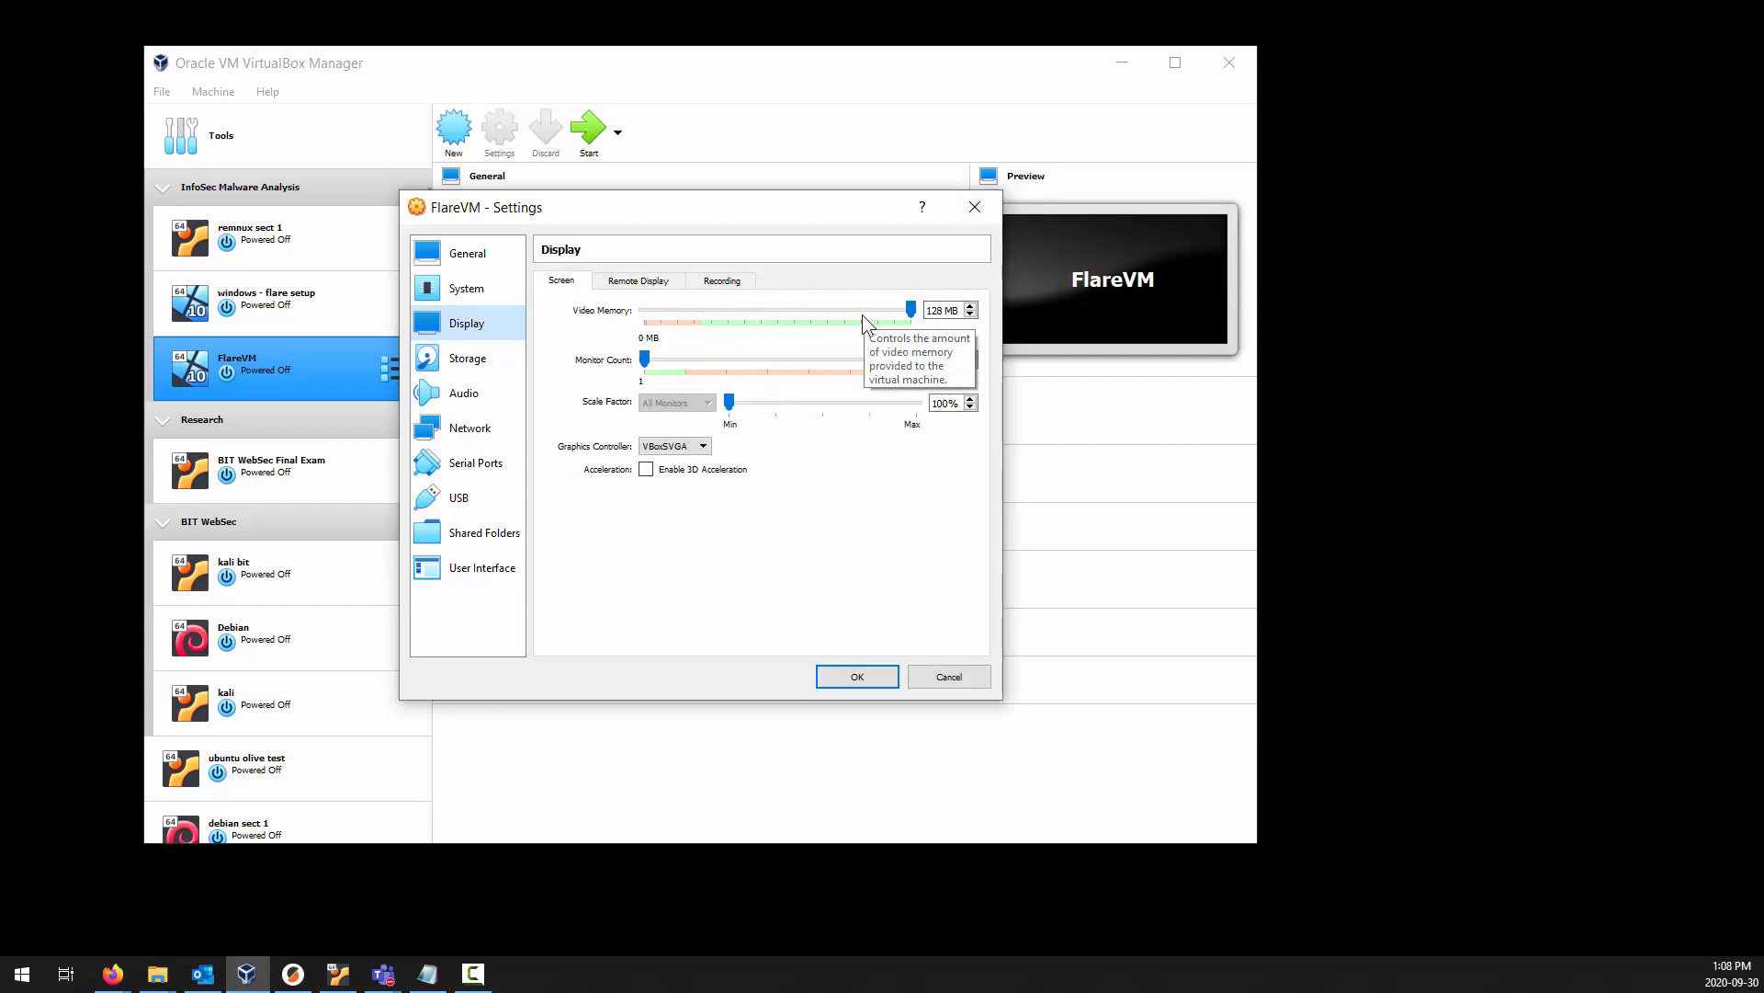
Load the en_windows_10_consumer_editions_version_1903_x64 ISO from the infosec folder on DATA (D:) into the empty optical drive.
left_click(479, 362)
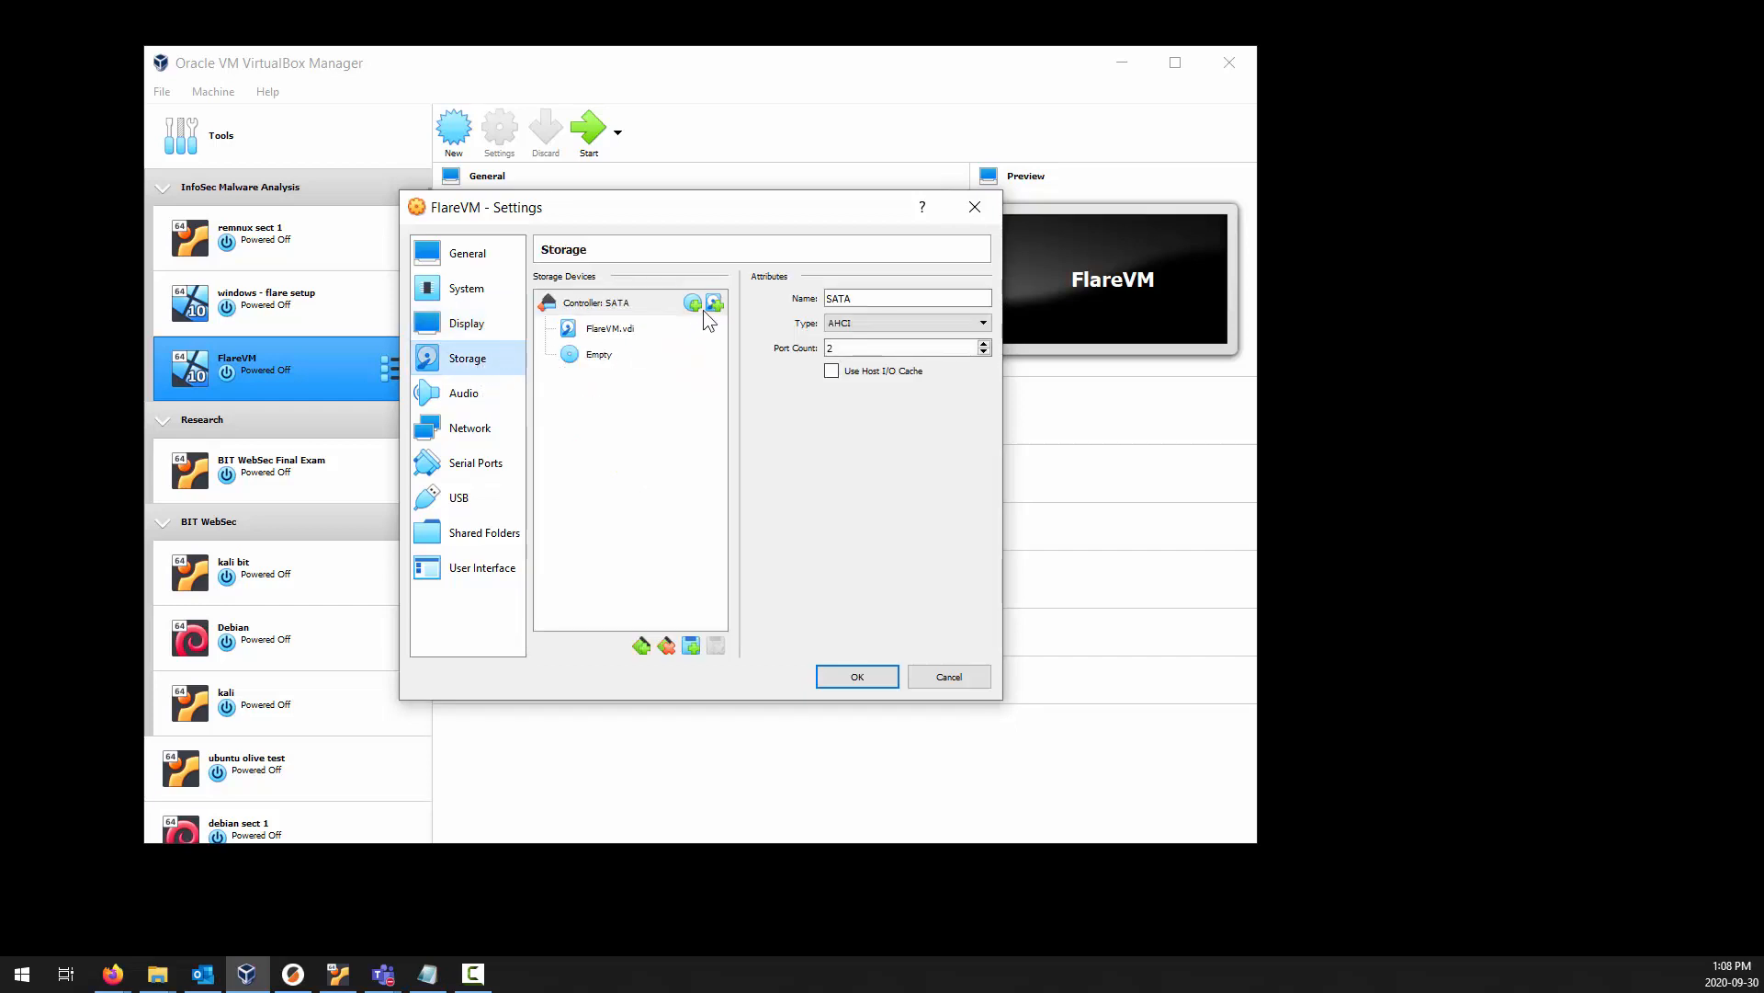
left_click(599, 358)
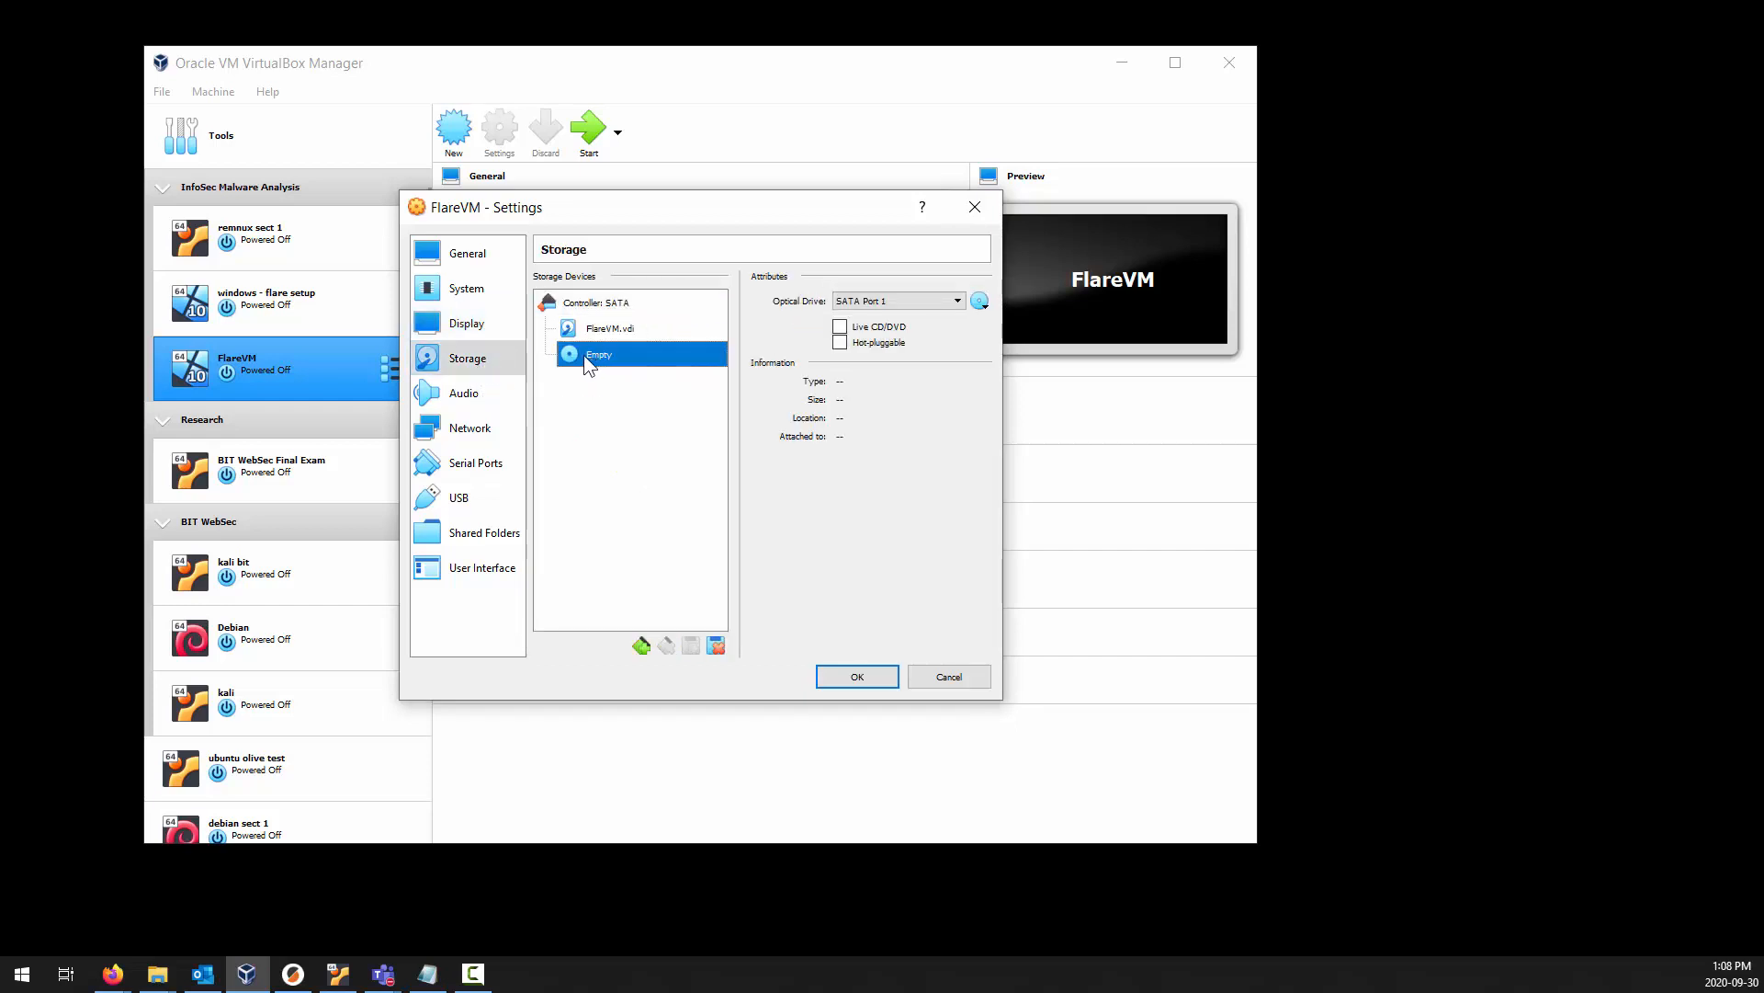
left_click(980, 301)
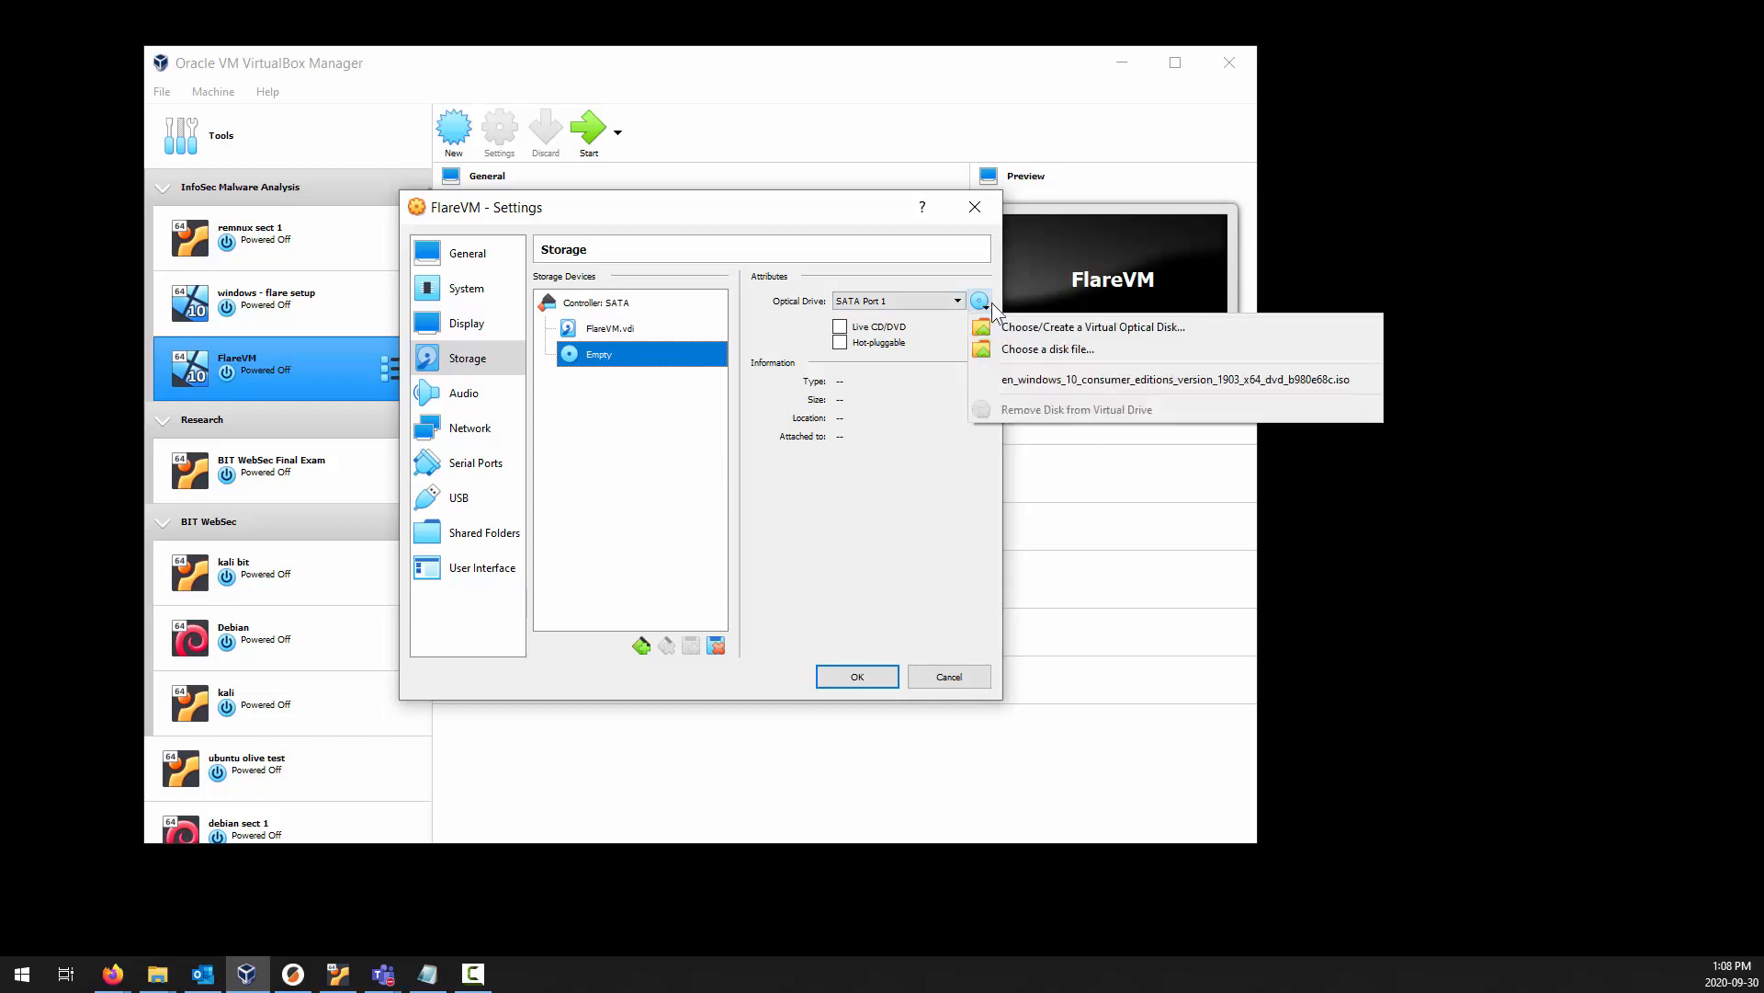
left_click(1059, 350)
scroll(504, 591, "down", 1)
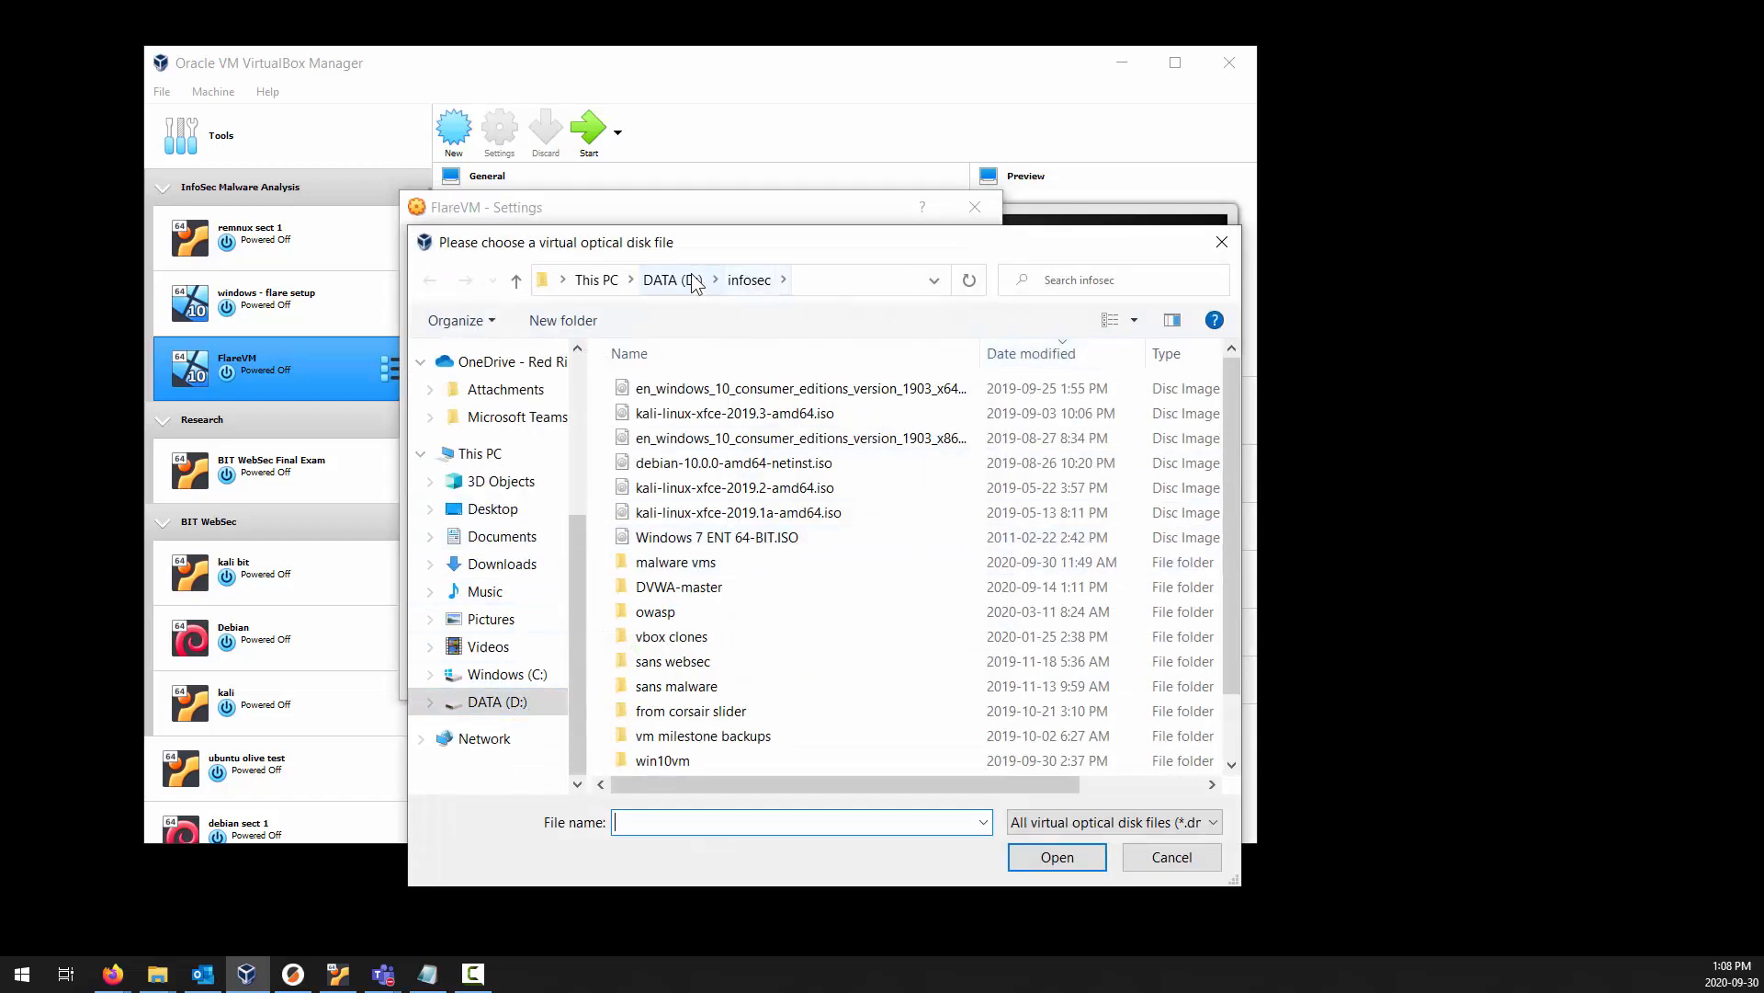
left_click(816, 392)
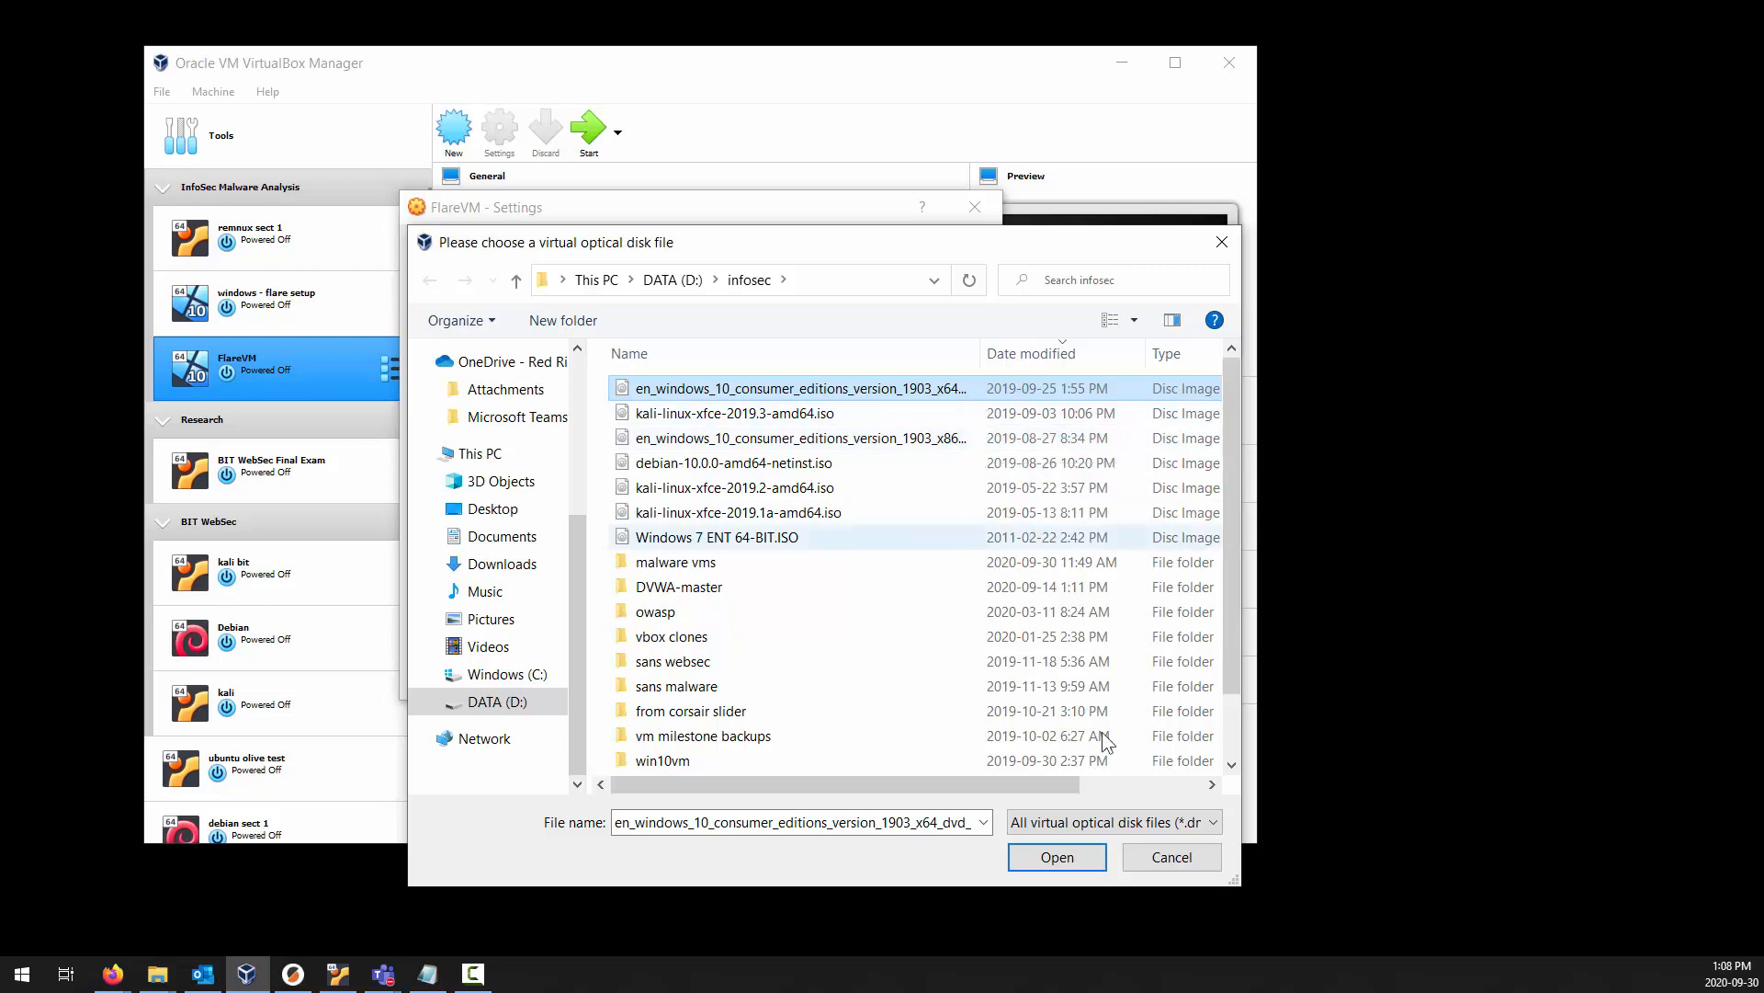
left_click(1057, 856)
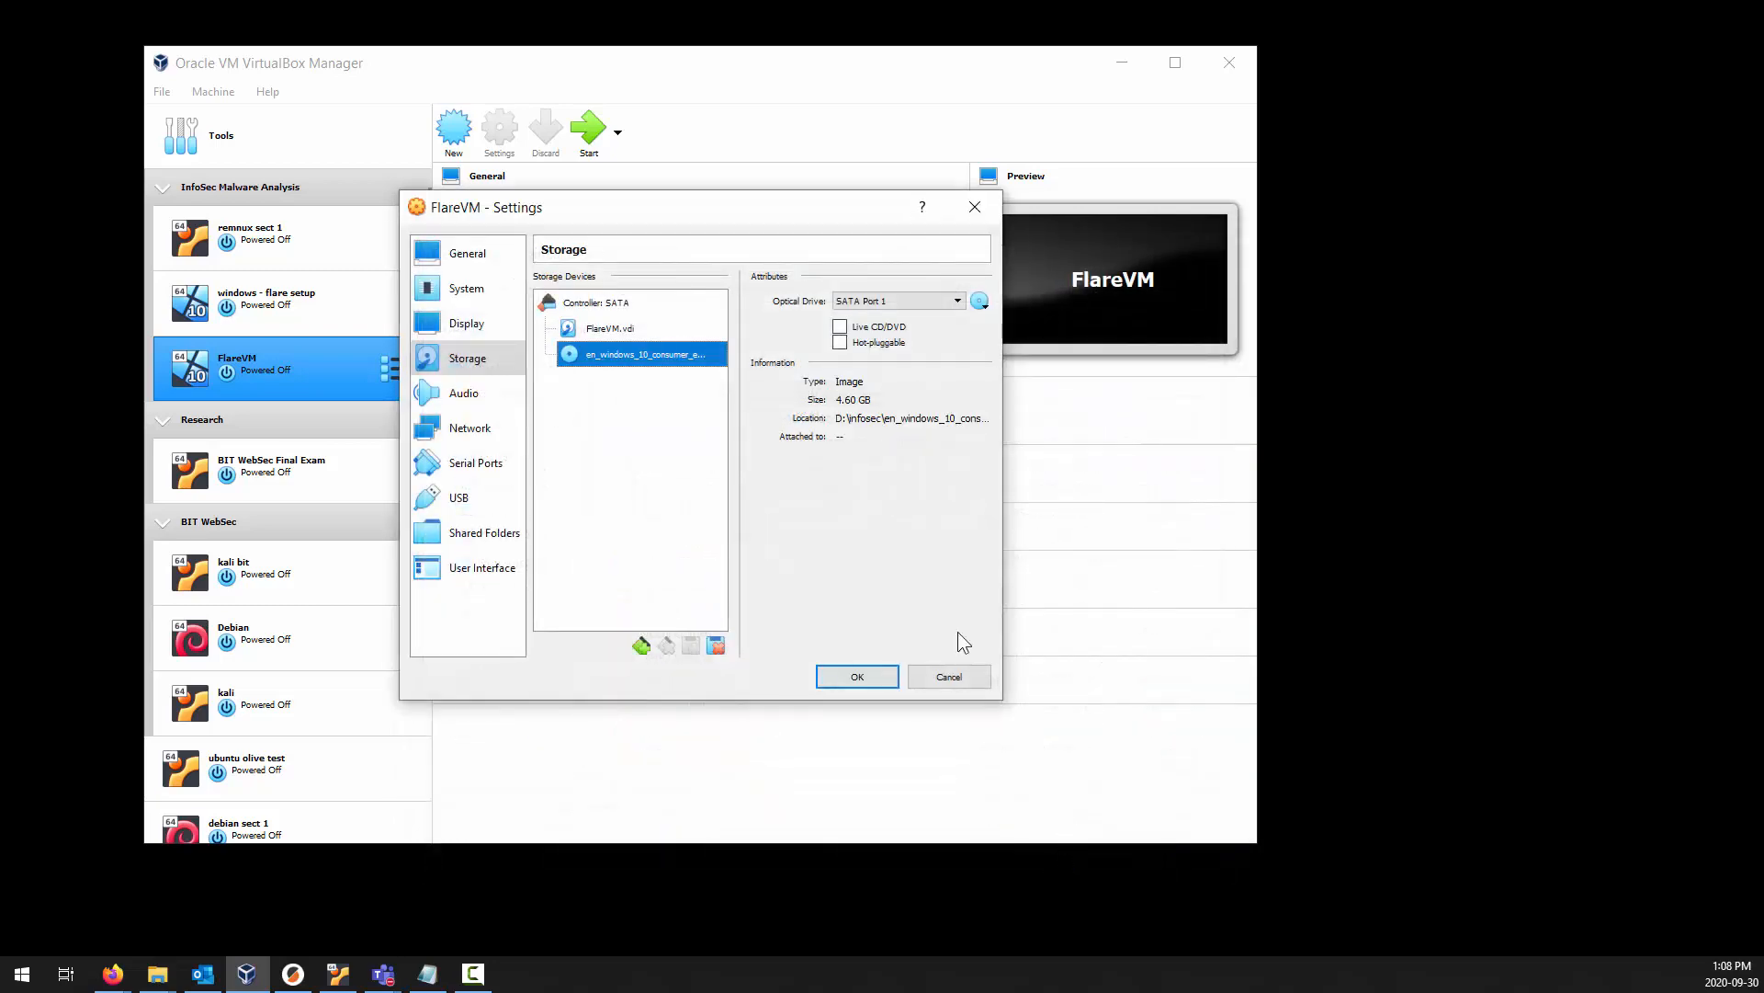
Enable network Adapter 2 and attach it to a Host-only Adapter using VirtualBox Host-Only Ethernet Adapter.
left_click(483, 407)
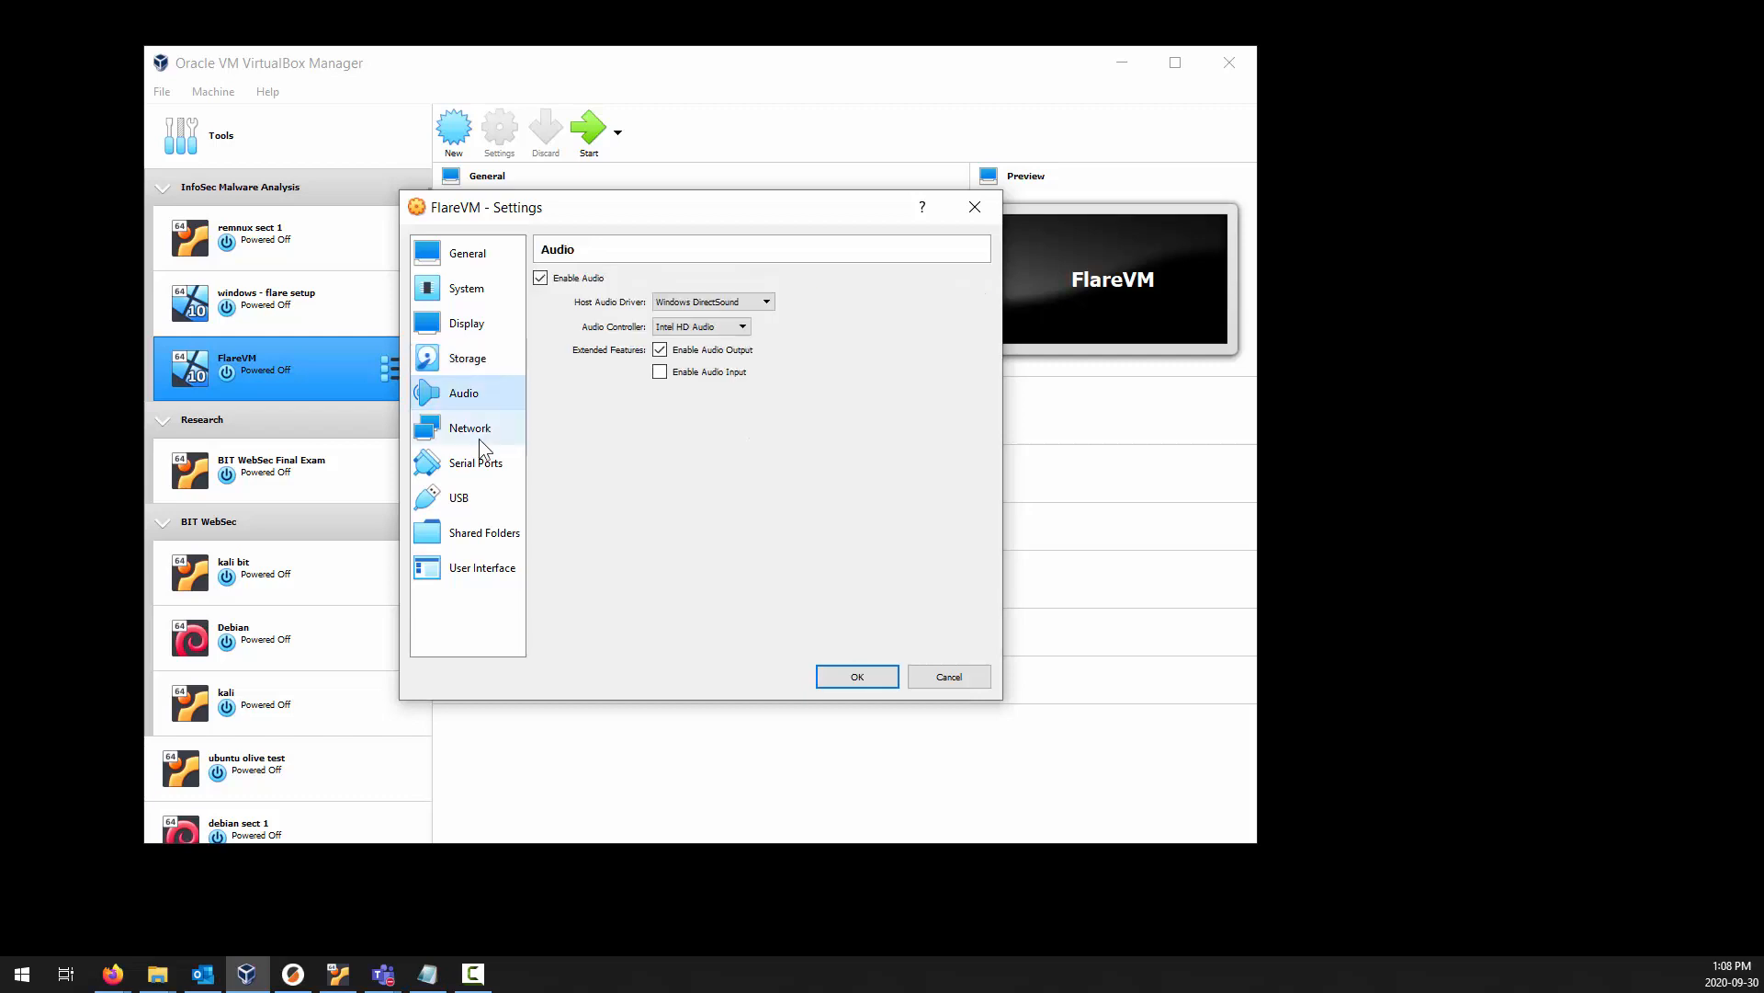
left_click(478, 439)
left_click(640, 282)
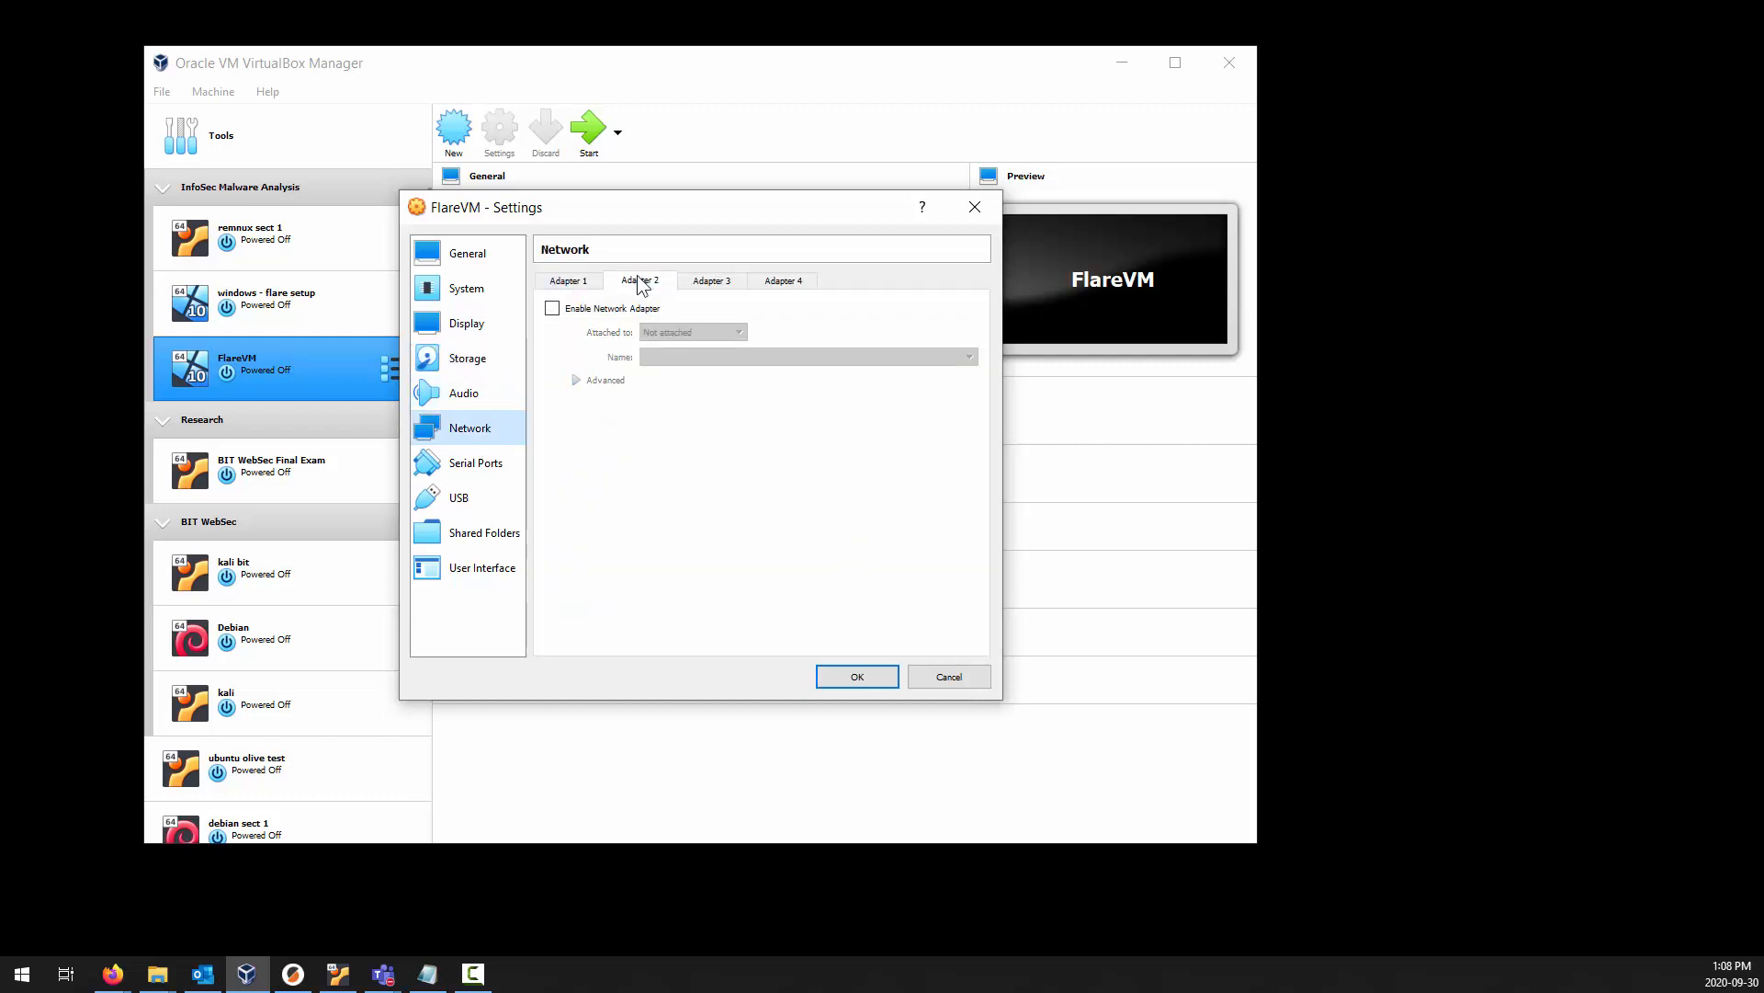
left_click(610, 310)
left_click(695, 328)
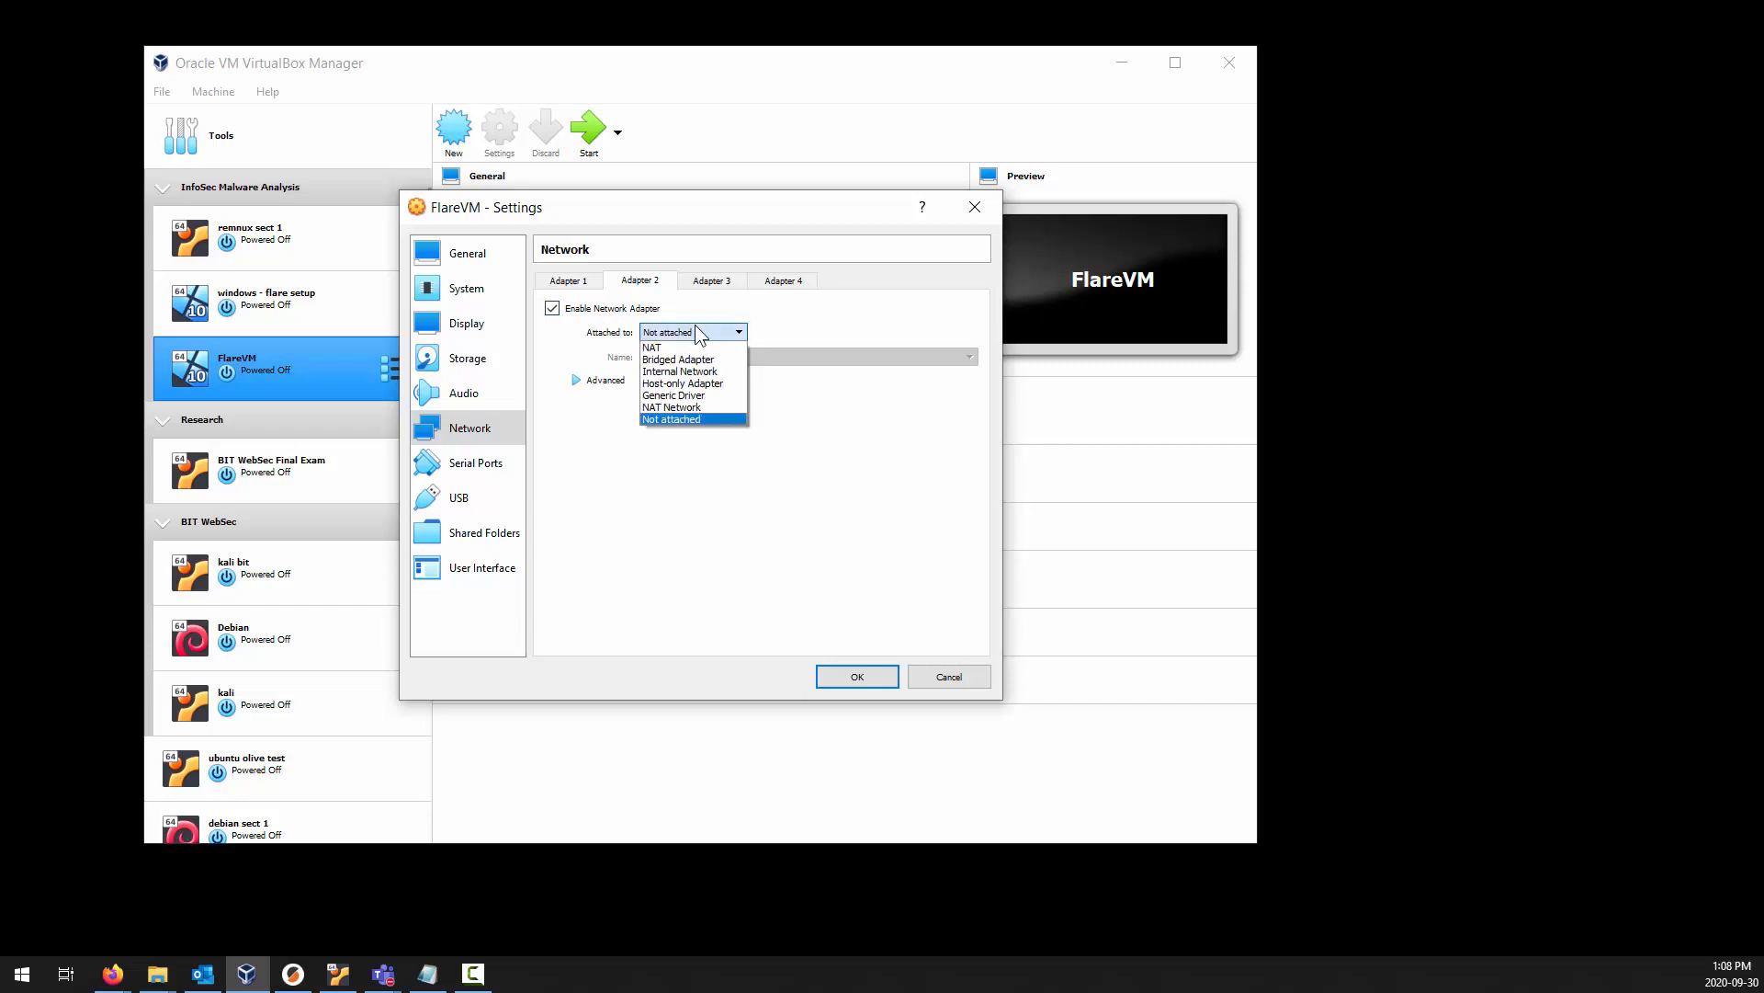
left_click(712, 382)
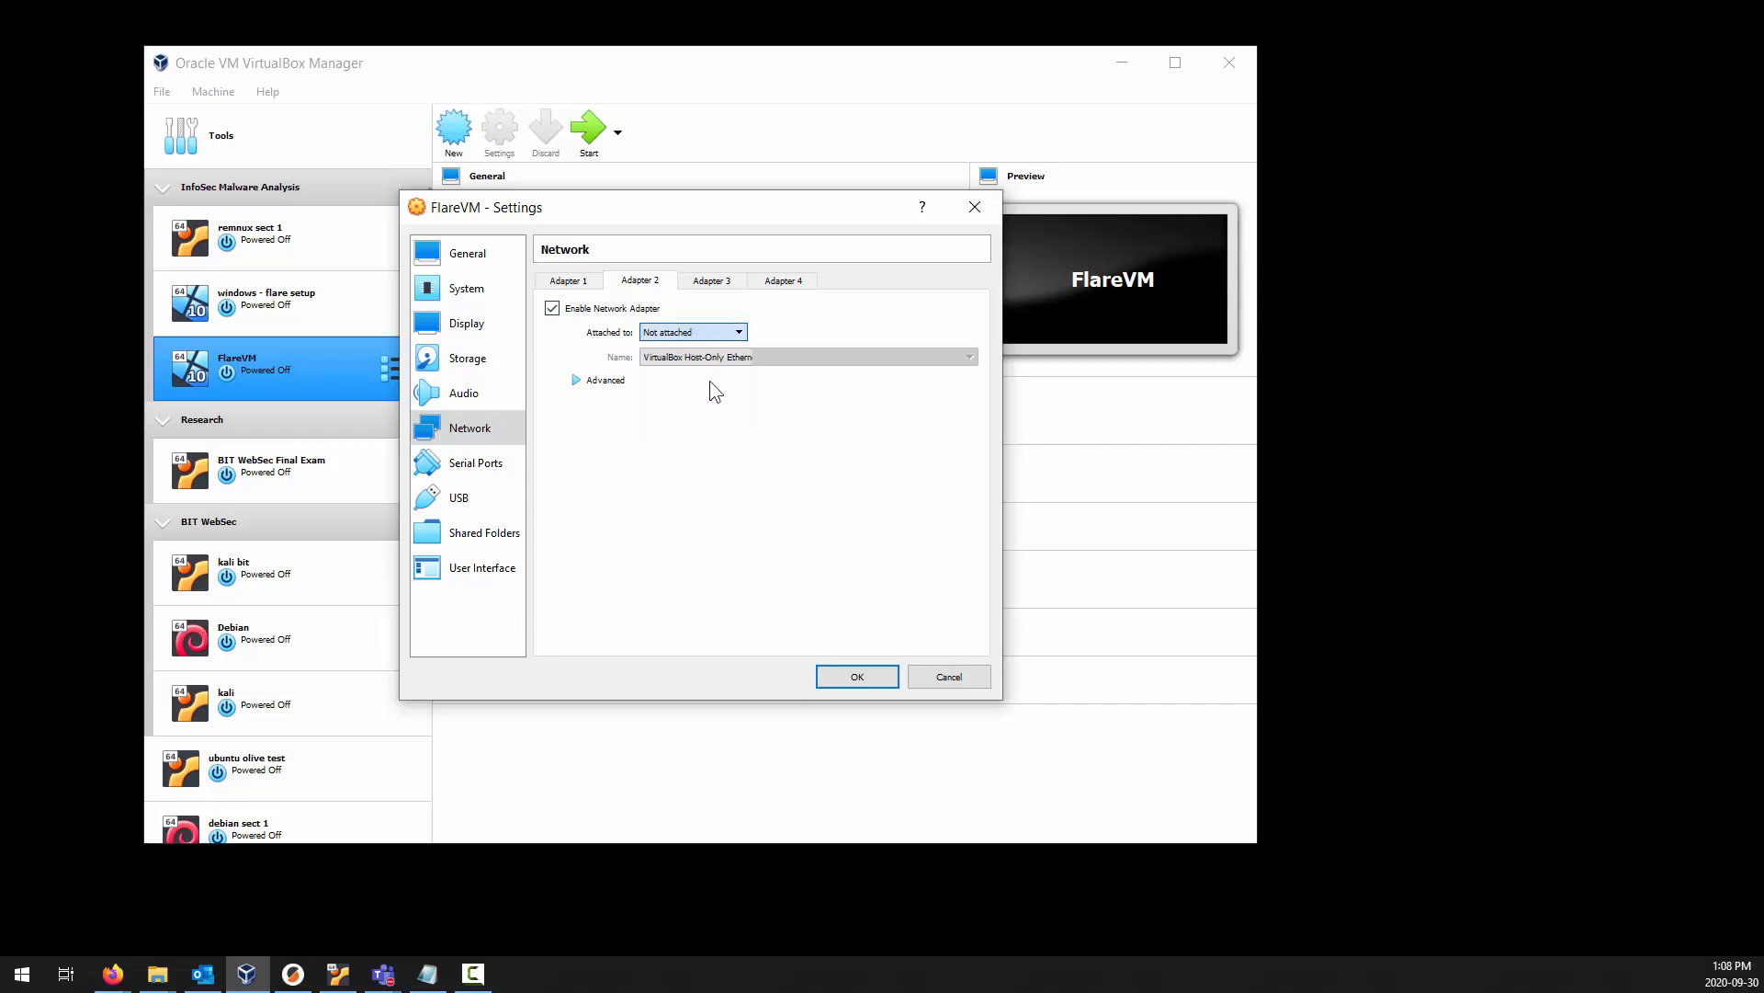
left_click(713, 358)
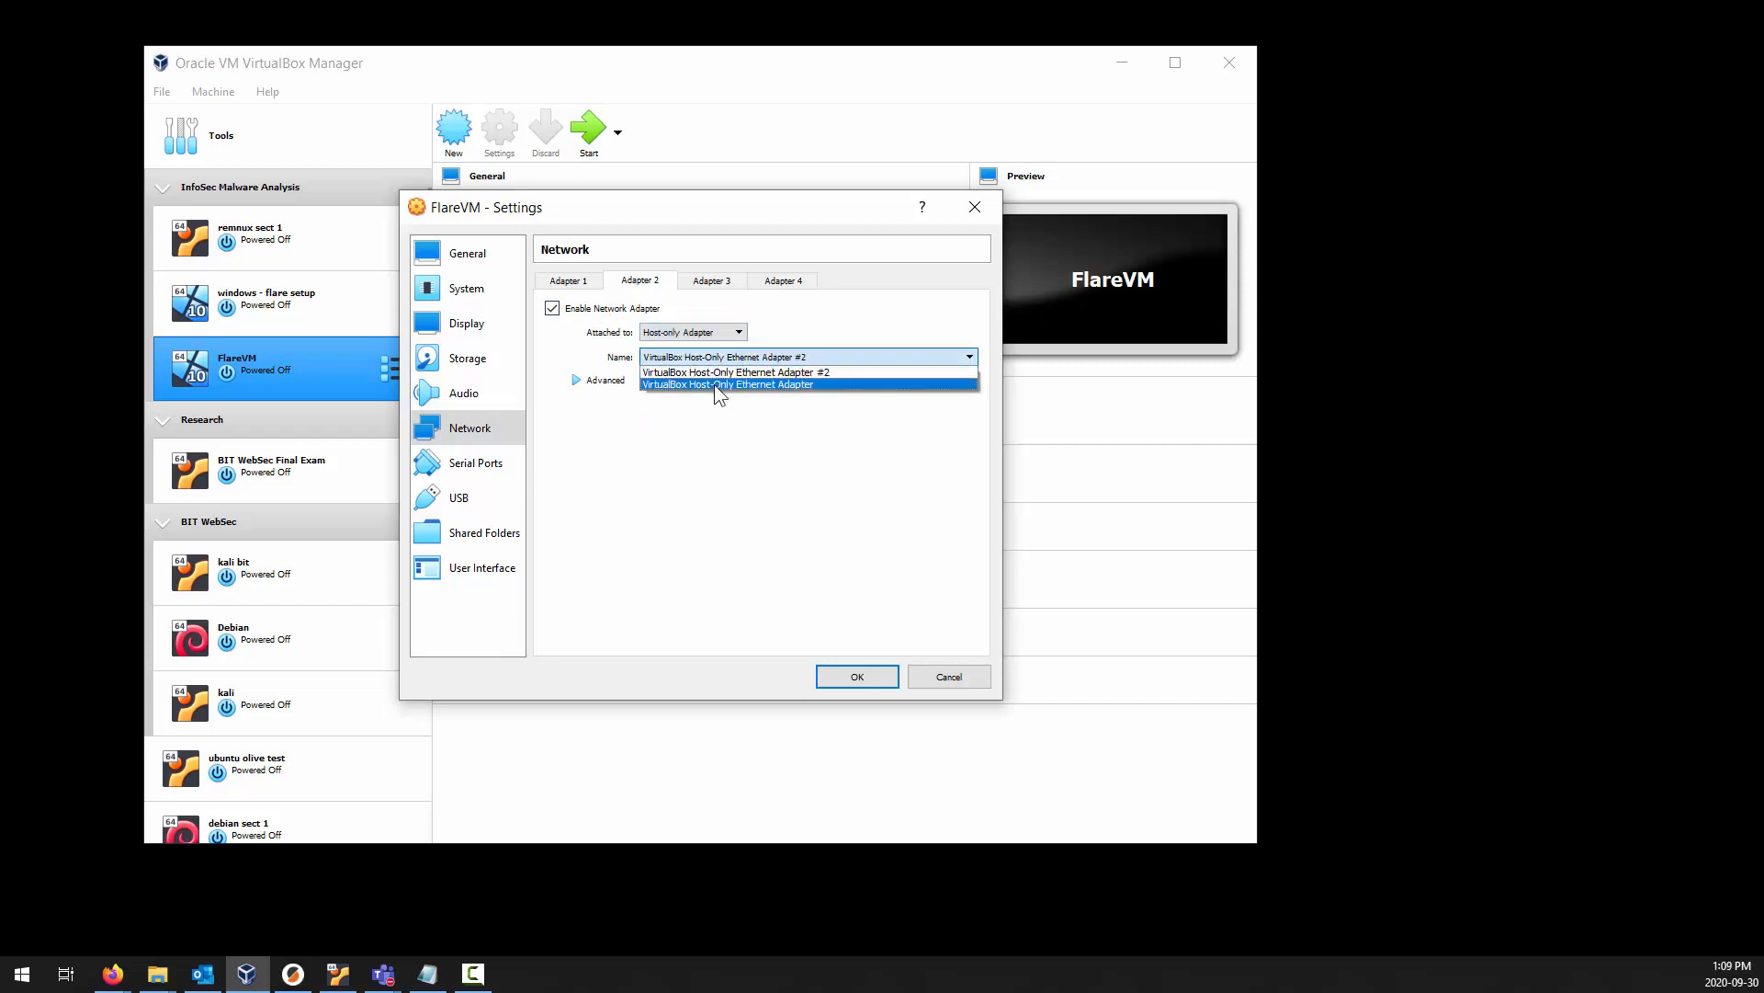
left_click(715, 384)
Set Adapter 2's promiscuous mode to Allow All in its advanced options.
left_click(583, 380)
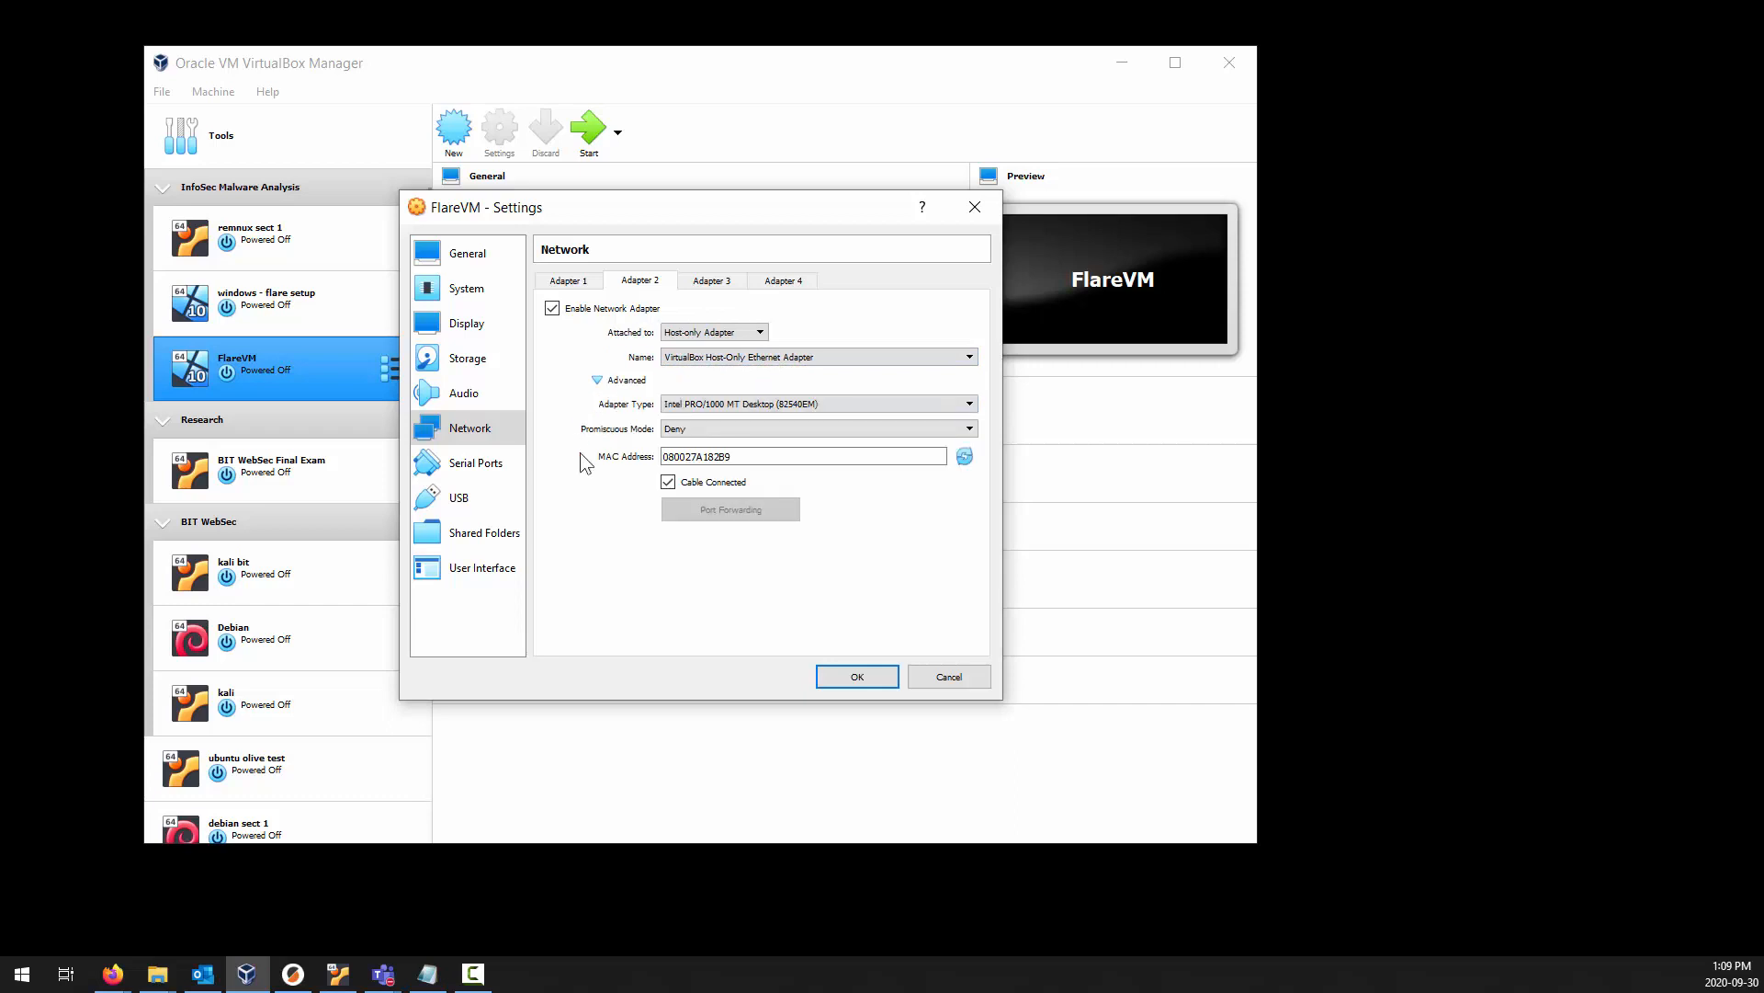
left_click(691, 429)
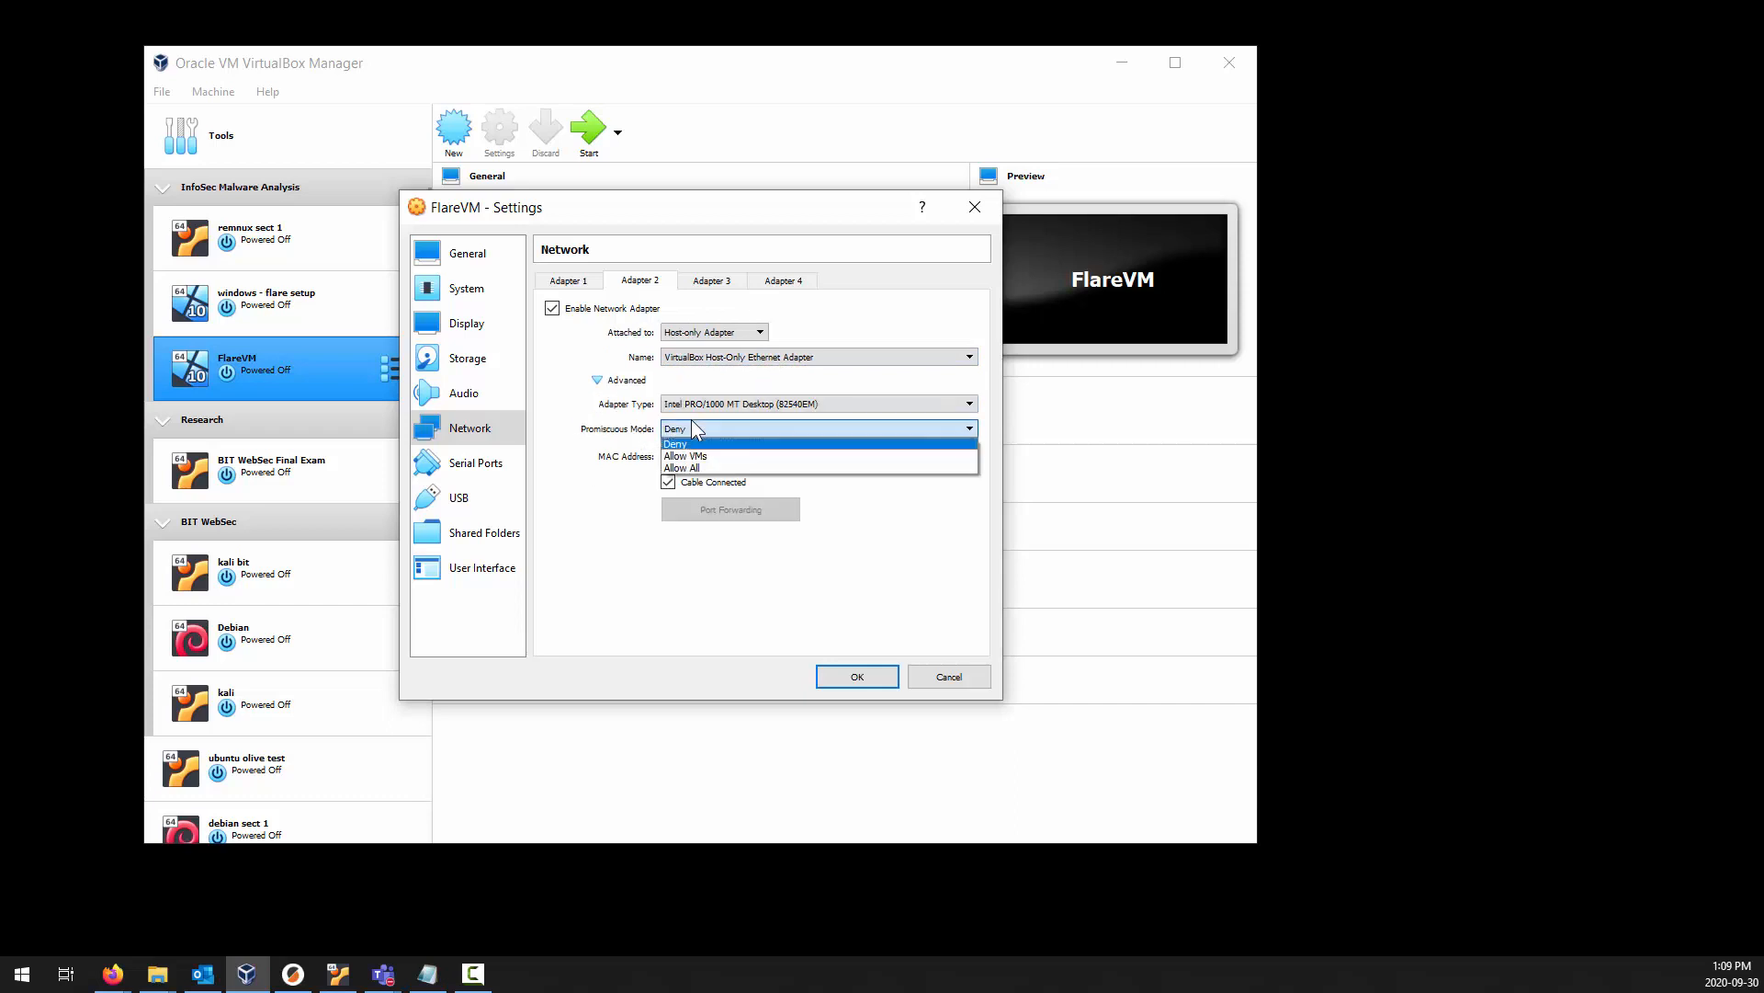
left_click(706, 470)
Compare Adapters 1 and 2, turn off Cable Connected for Adapter 1, and close the FlareVM settings without saving.
left_click(579, 283)
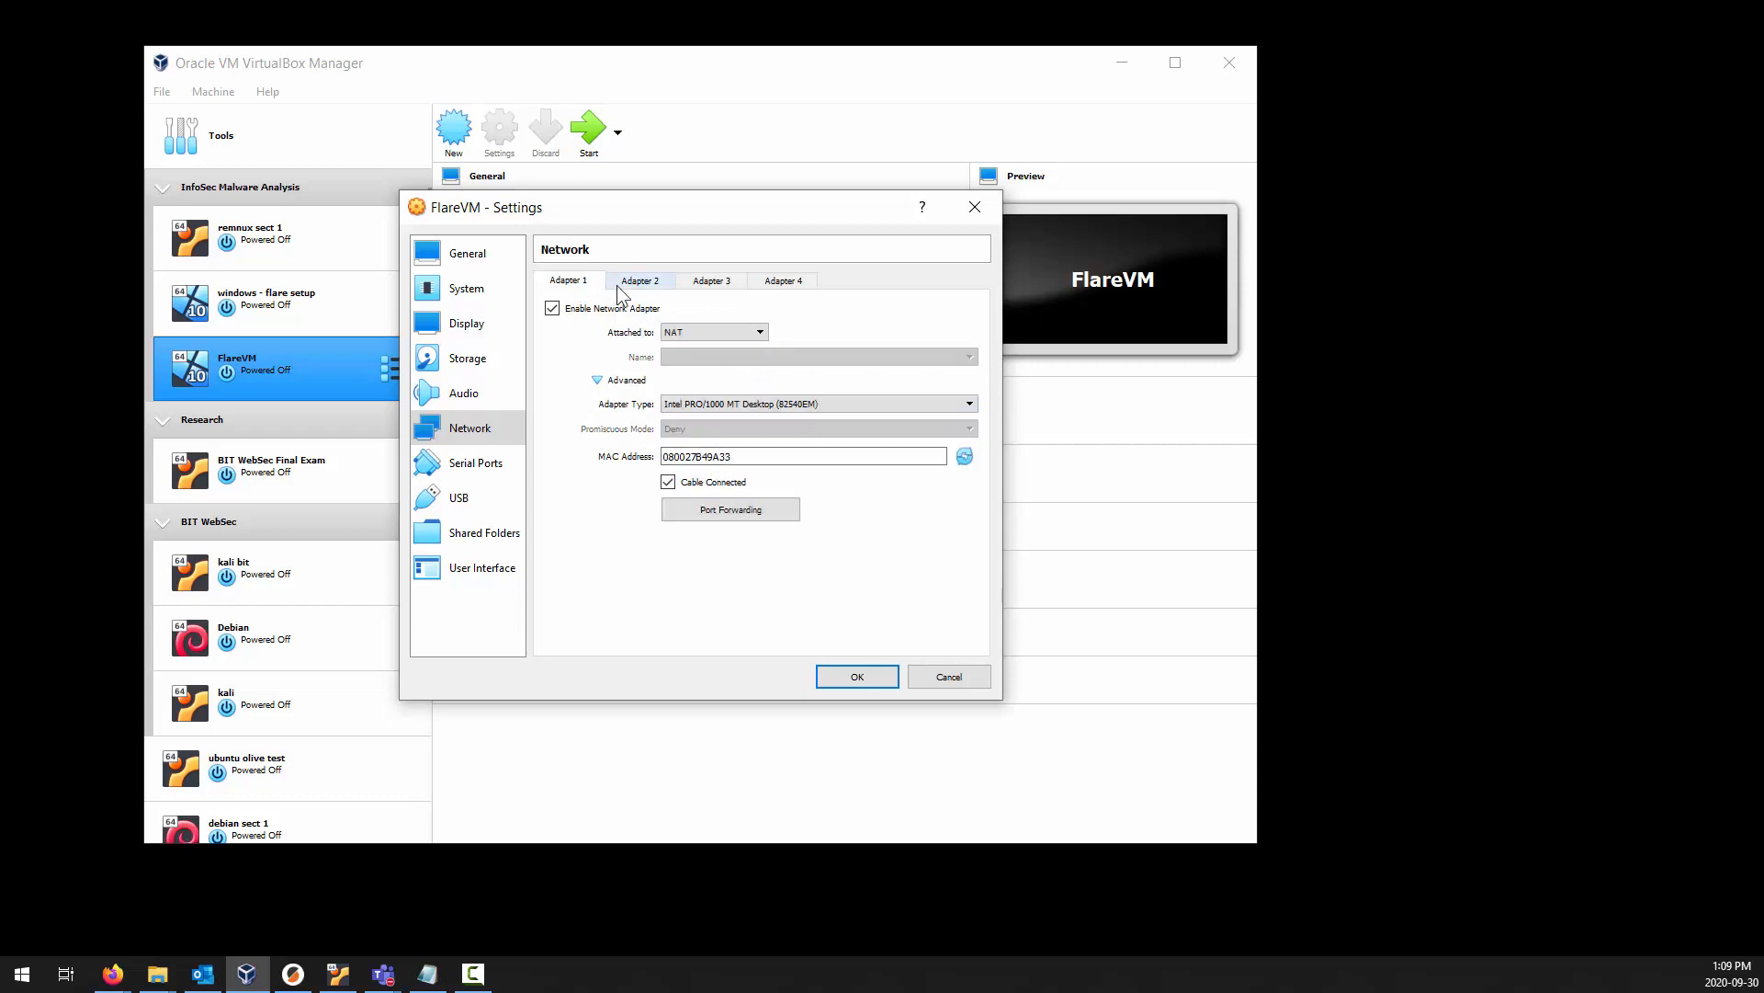
left_click(618, 286)
left_click(572, 285)
left_click(628, 292)
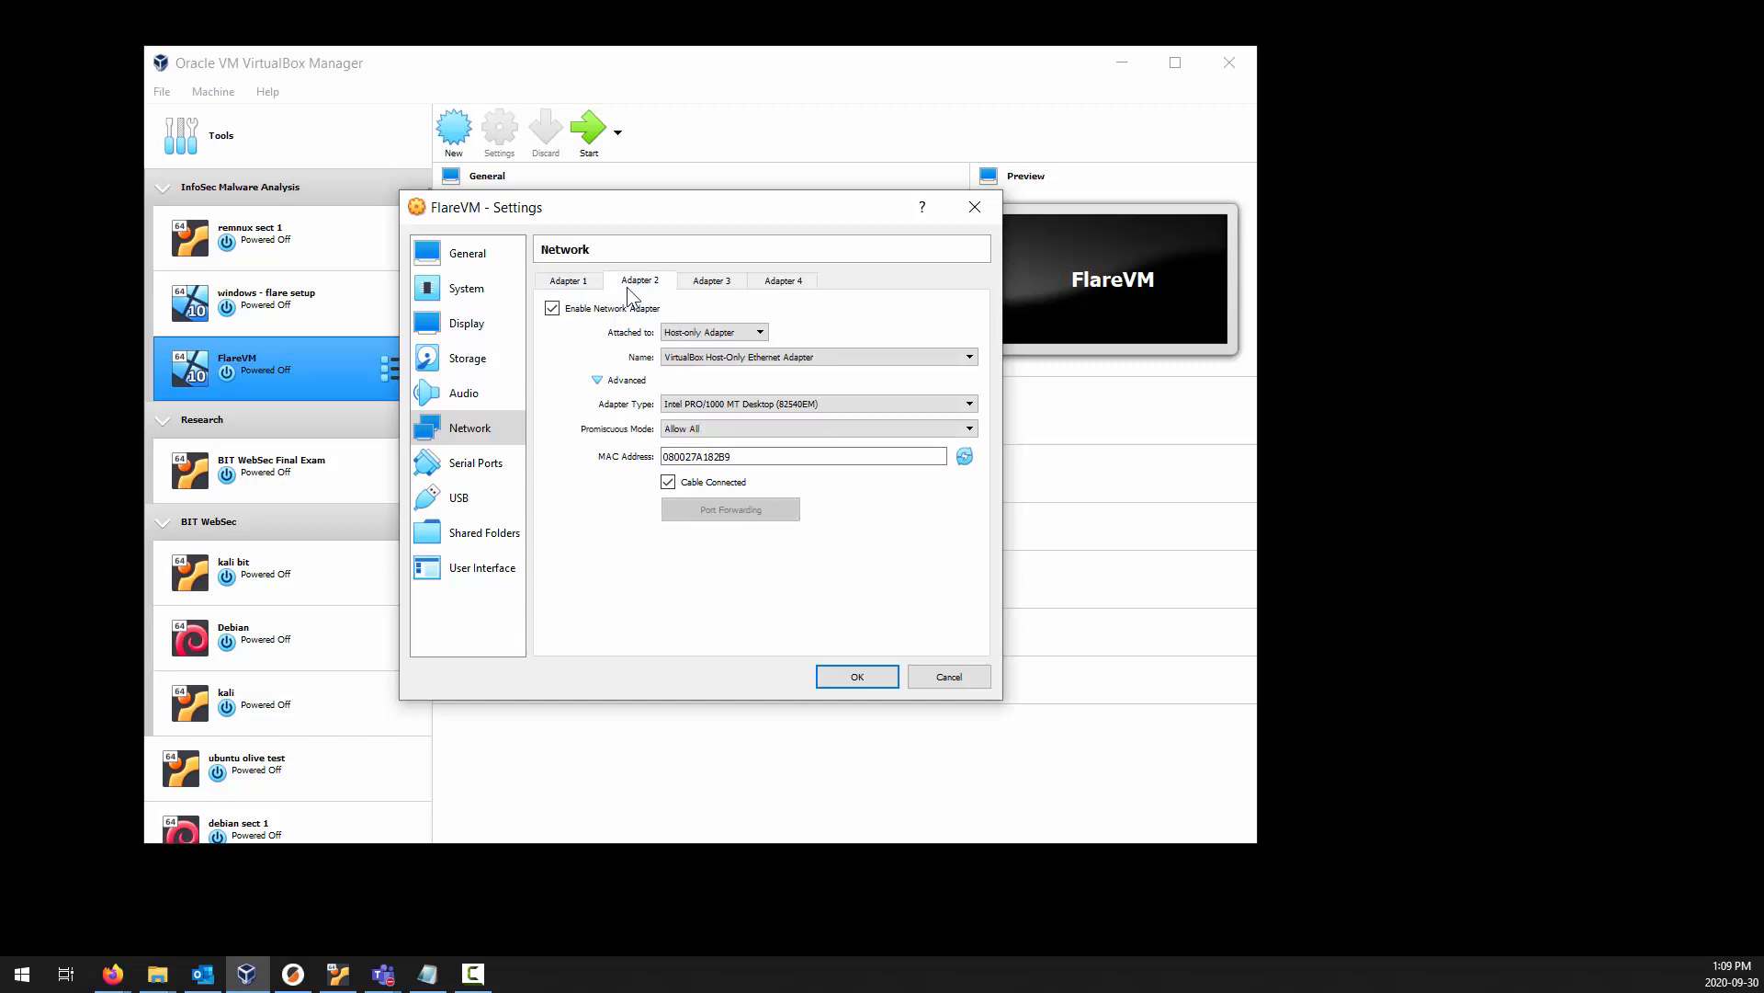
left_click(577, 285)
left_click(637, 285)
left_click(569, 281)
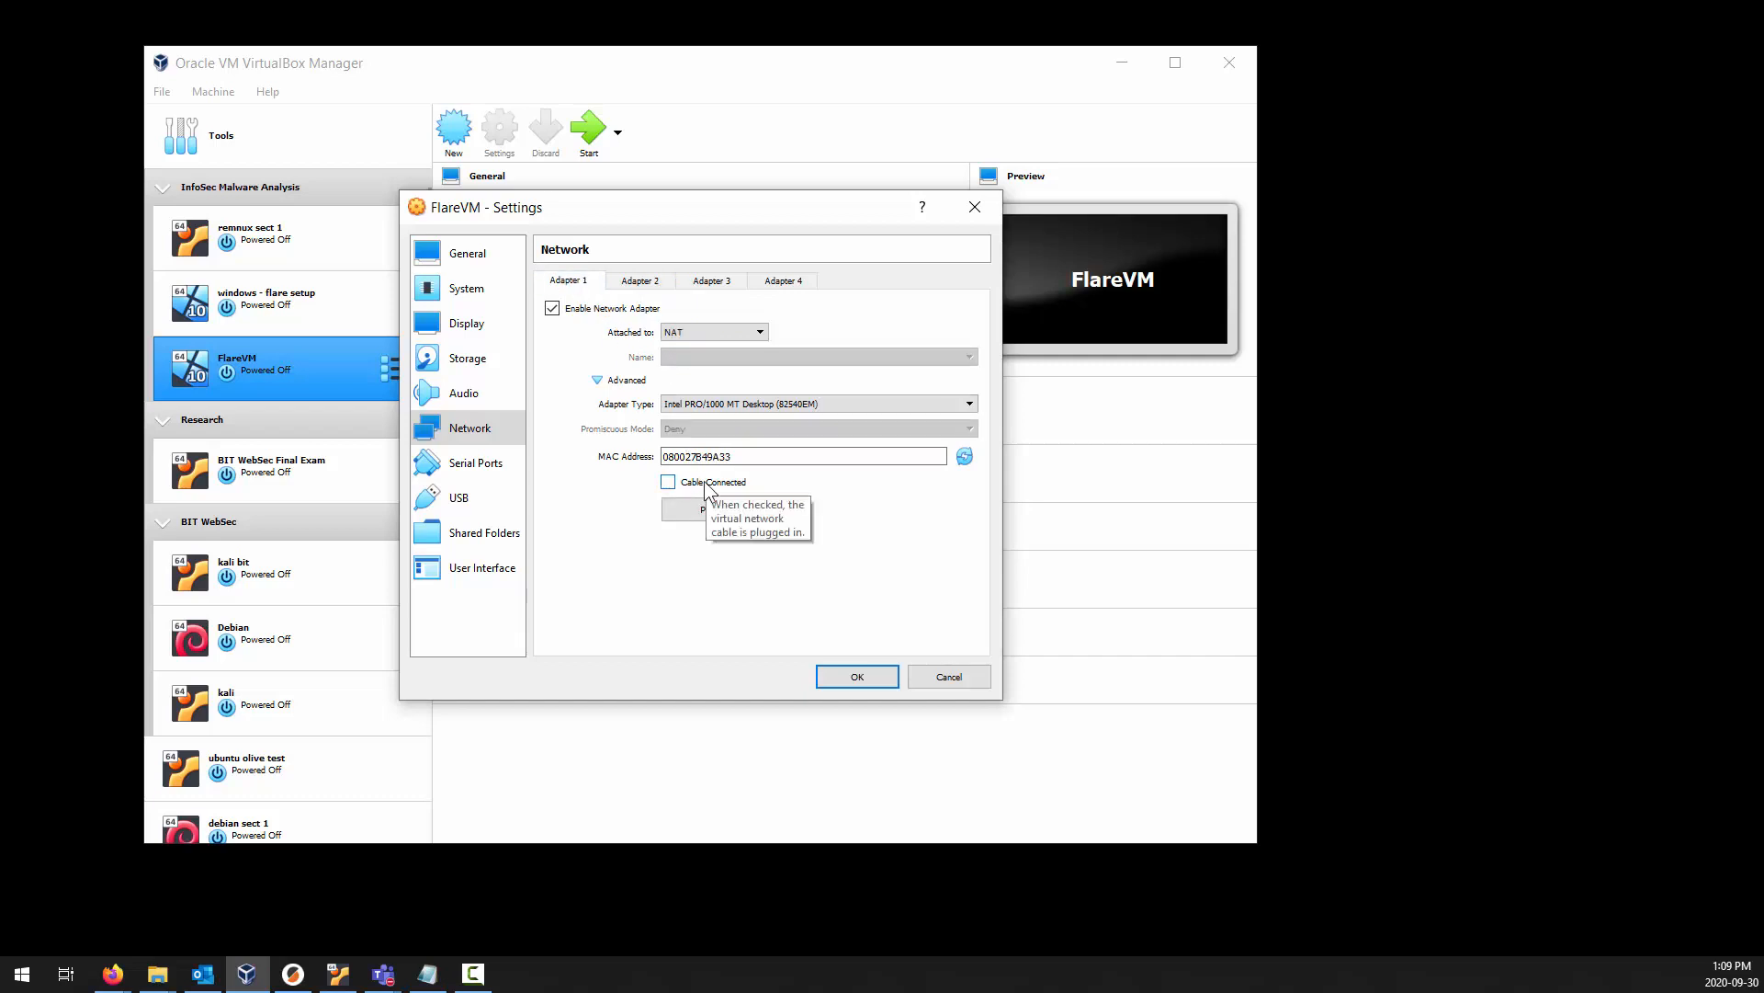
left_click(984, 684)
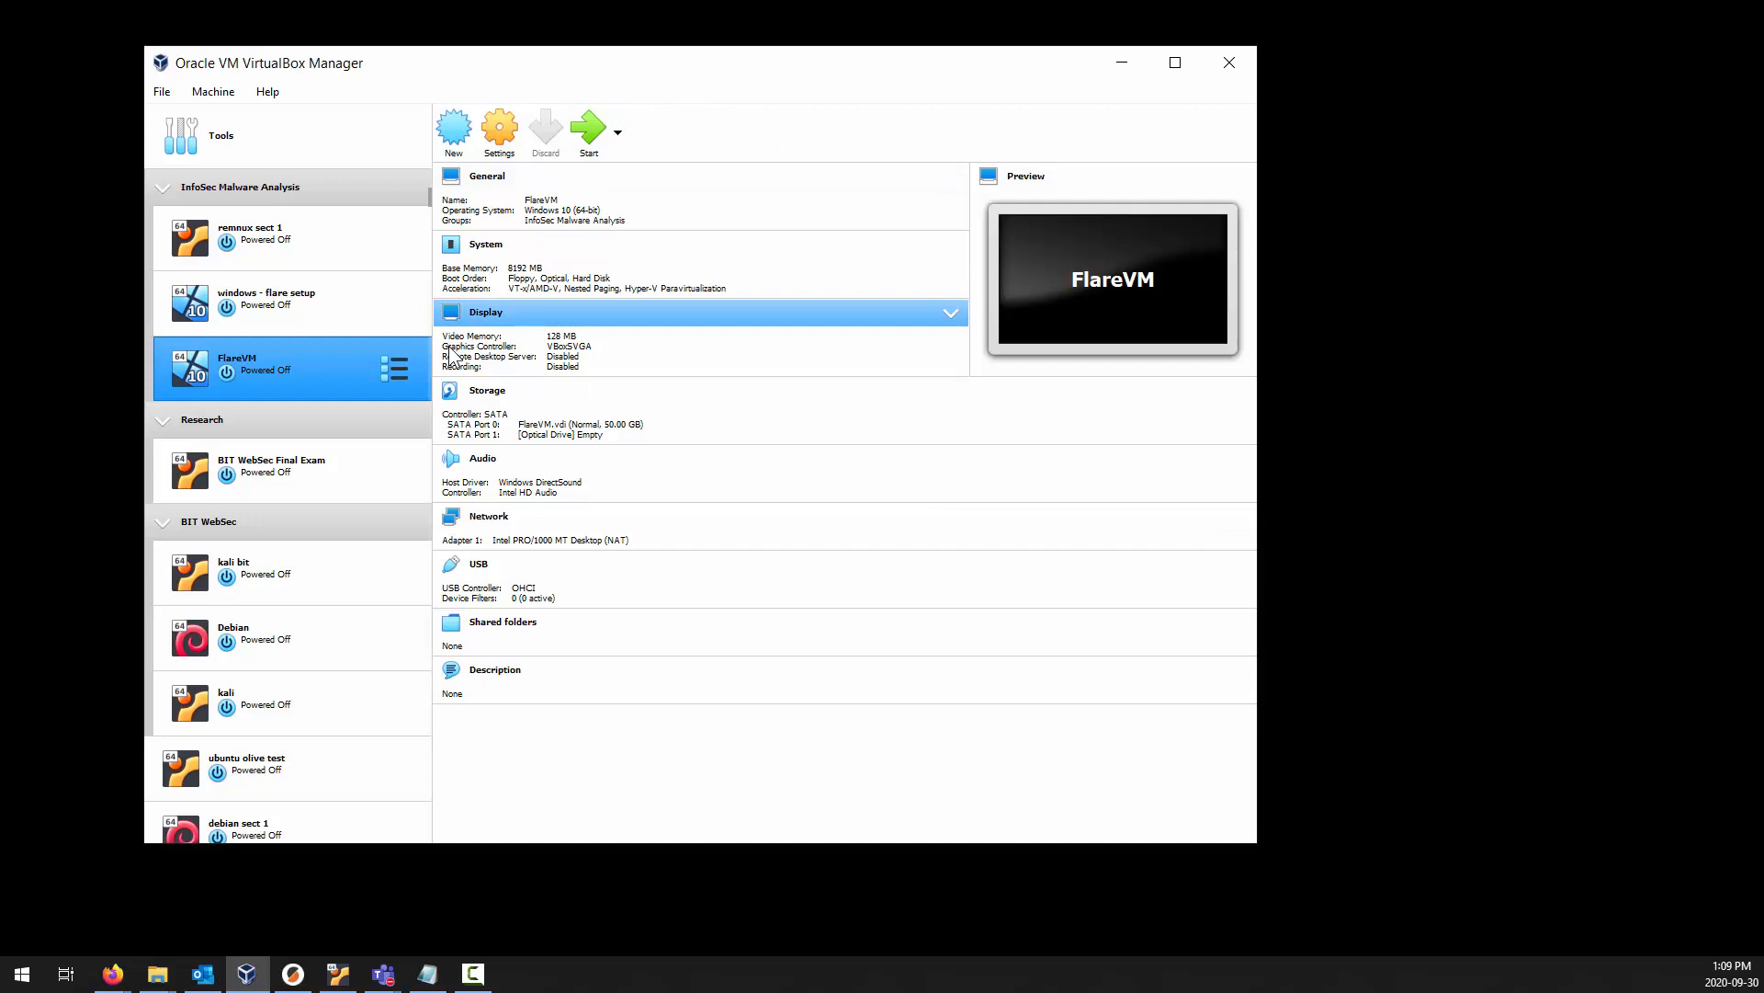
Reopen the FlareVM settings and examine the processor, motherboard and display options again.
left_click(511, 145)
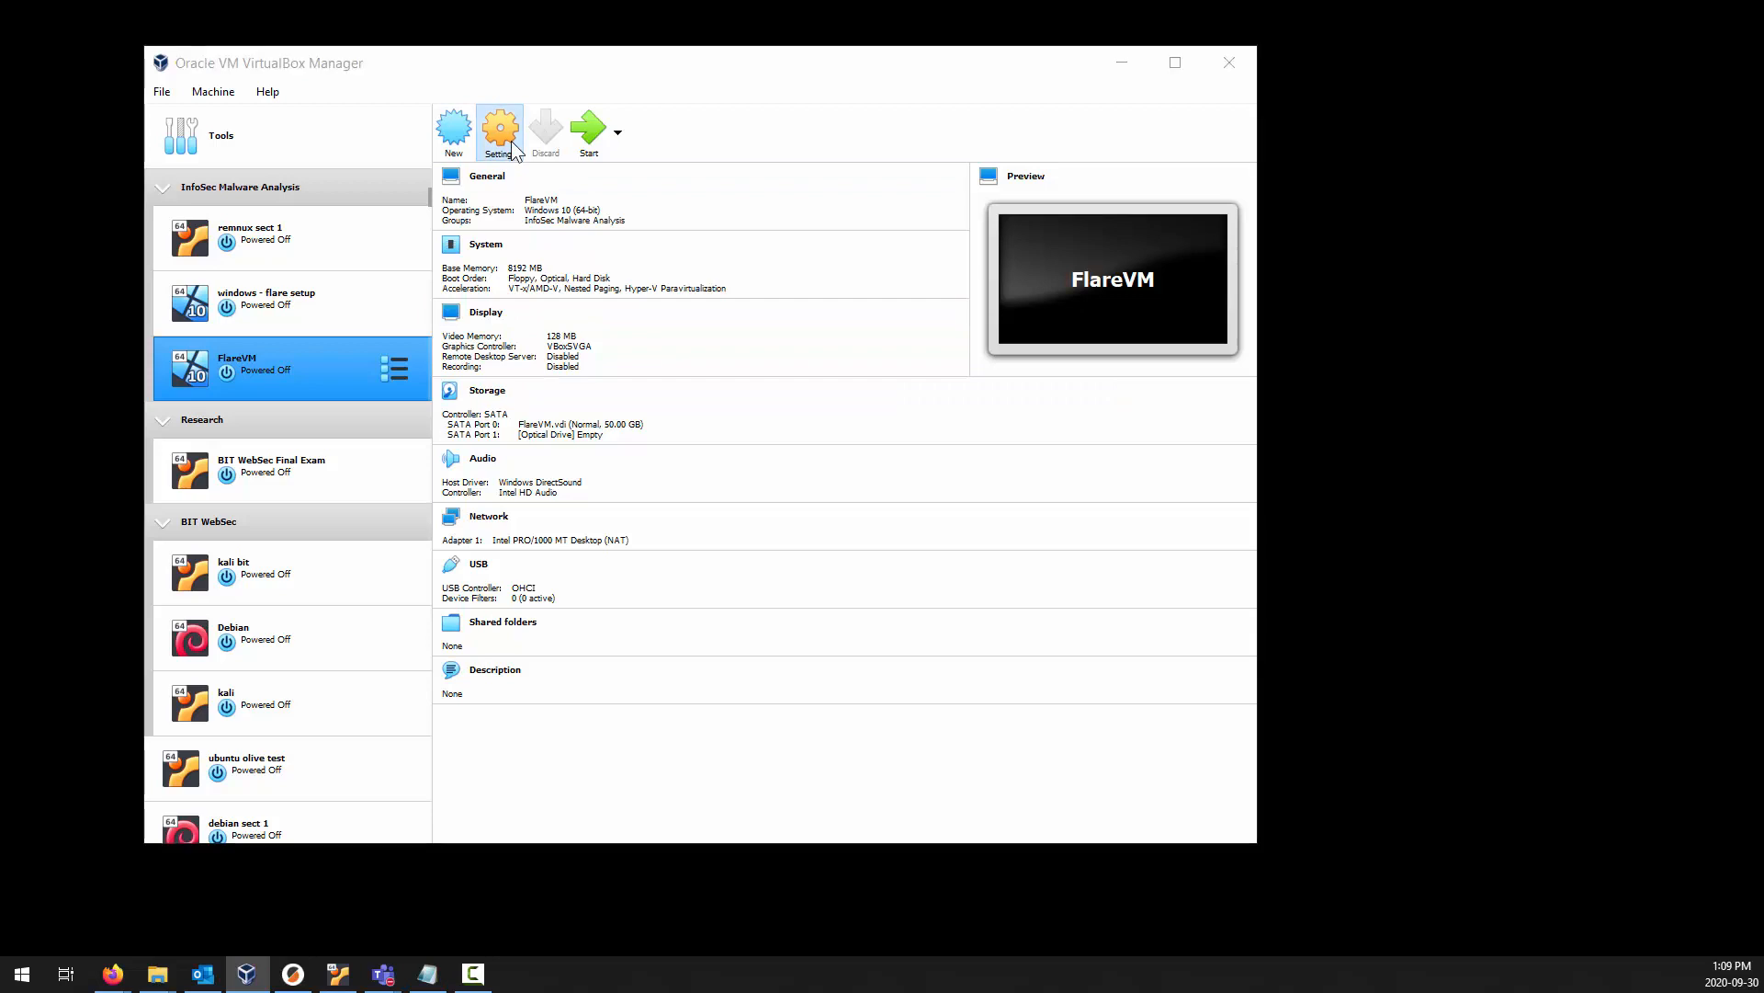
left_click(467, 290)
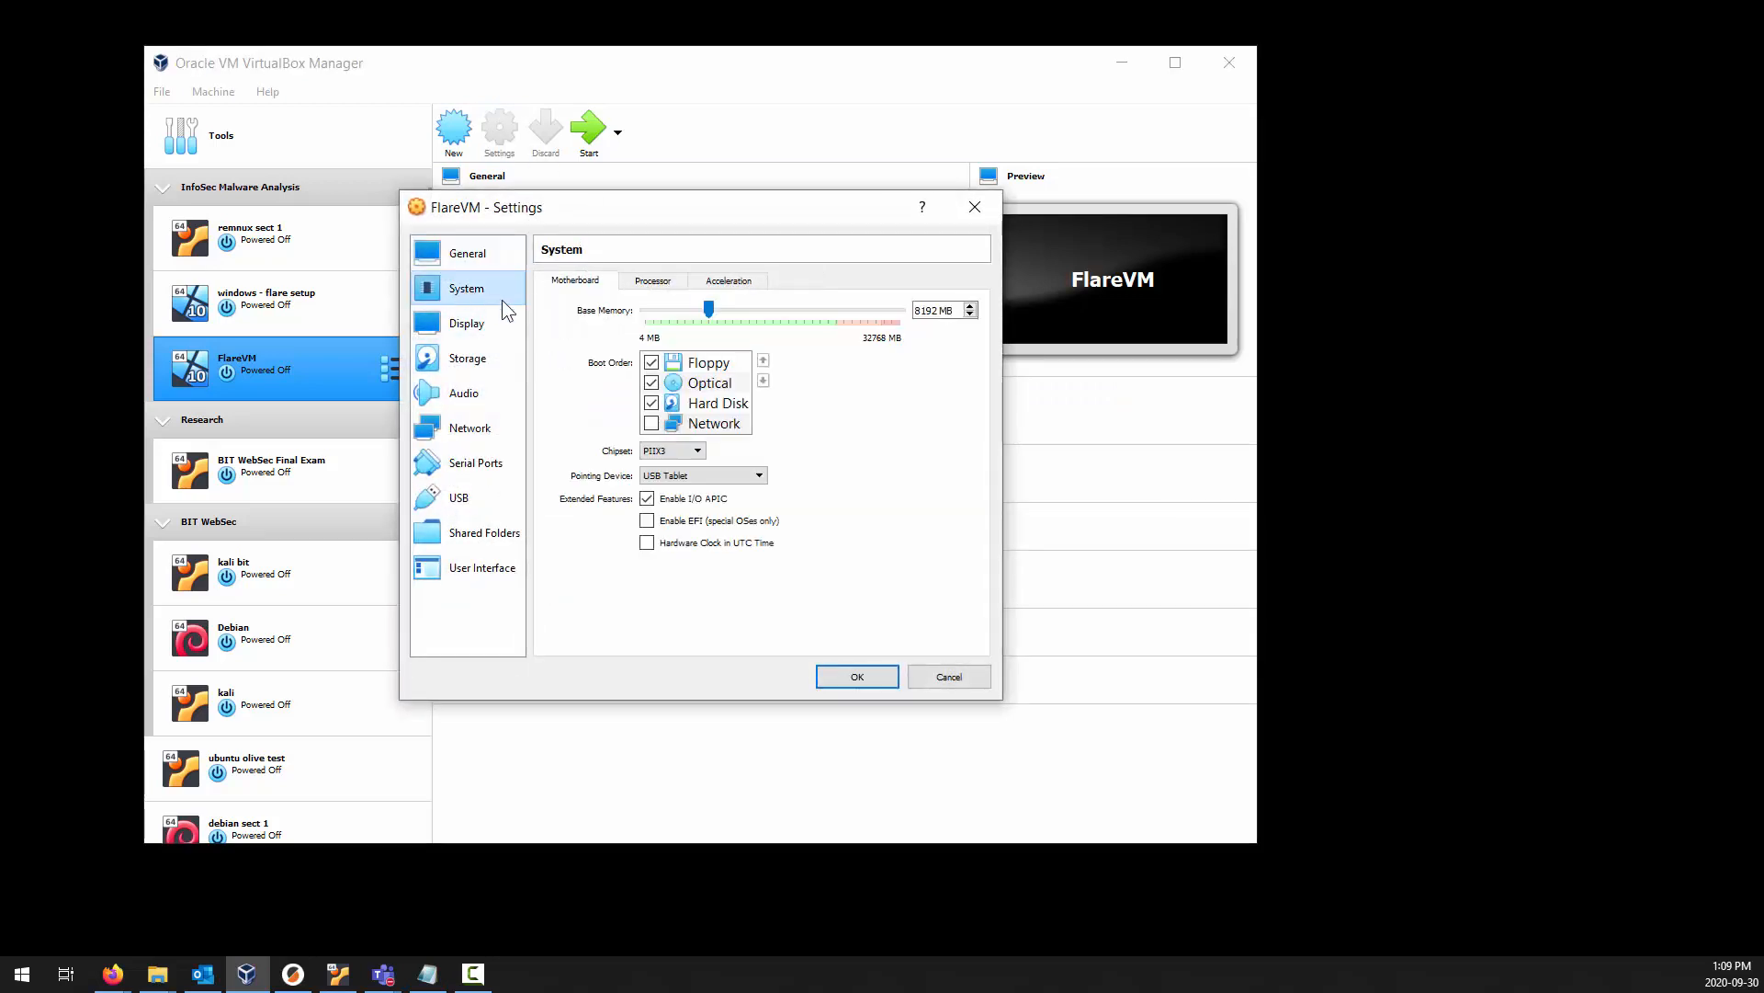
left_click(651, 281)
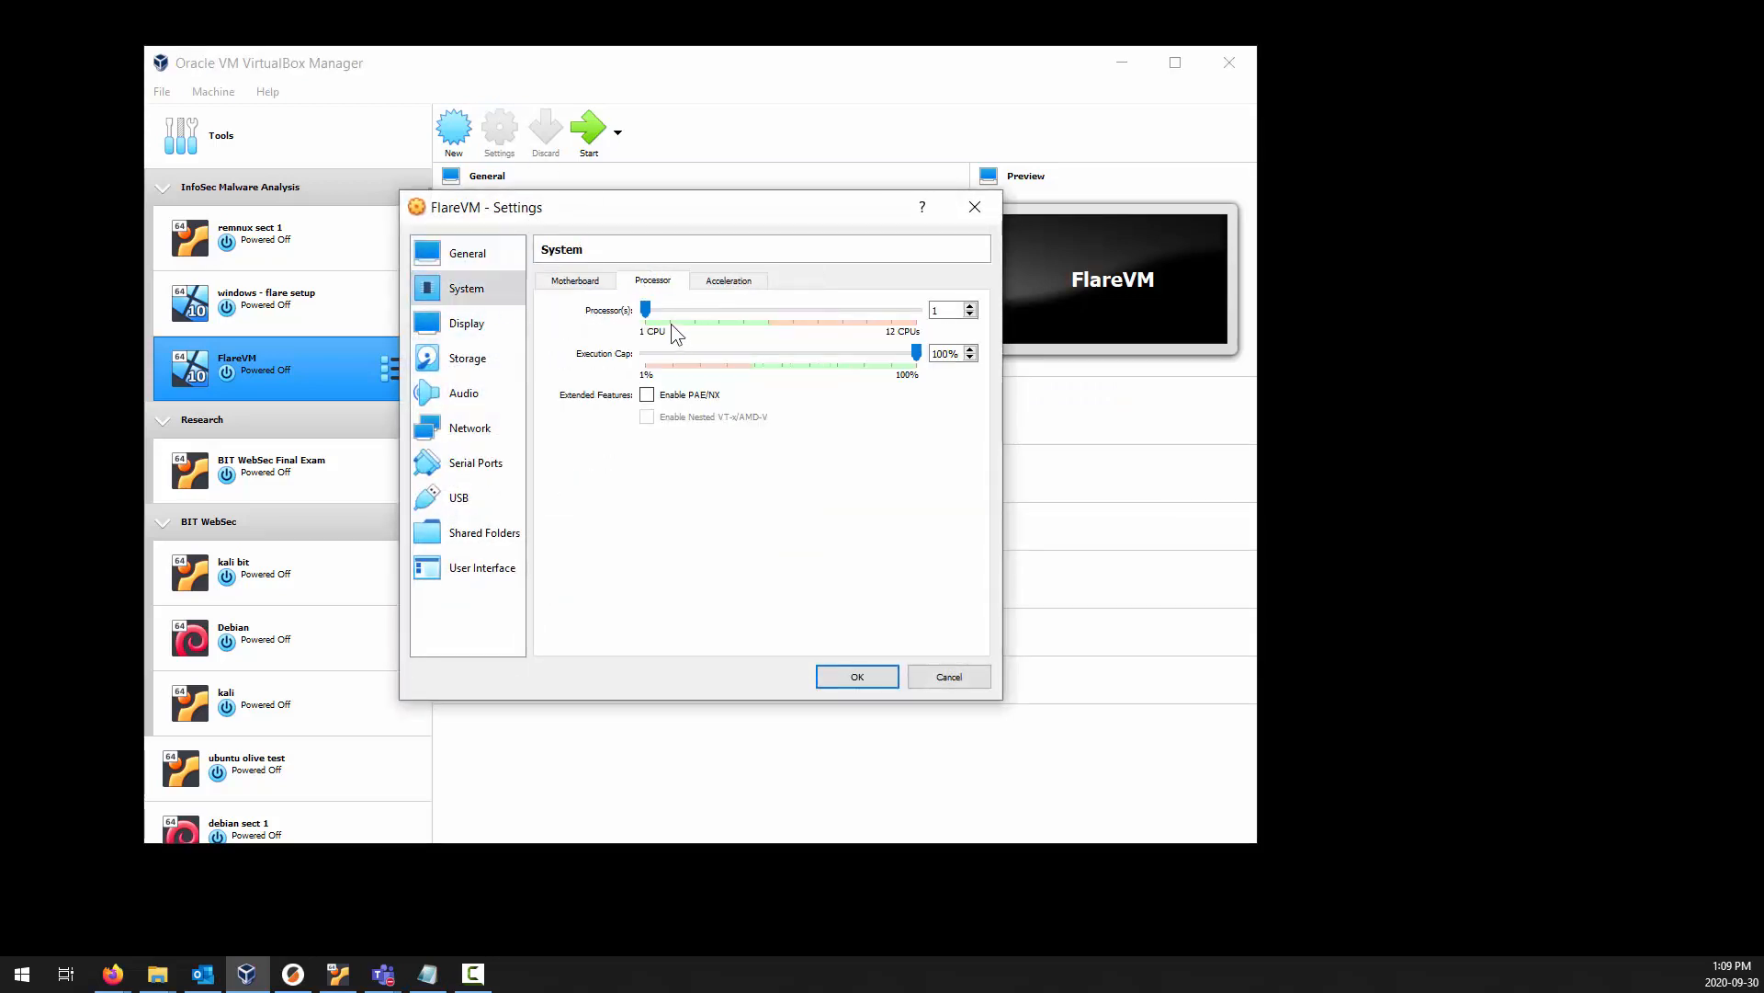
left_click(576, 278)
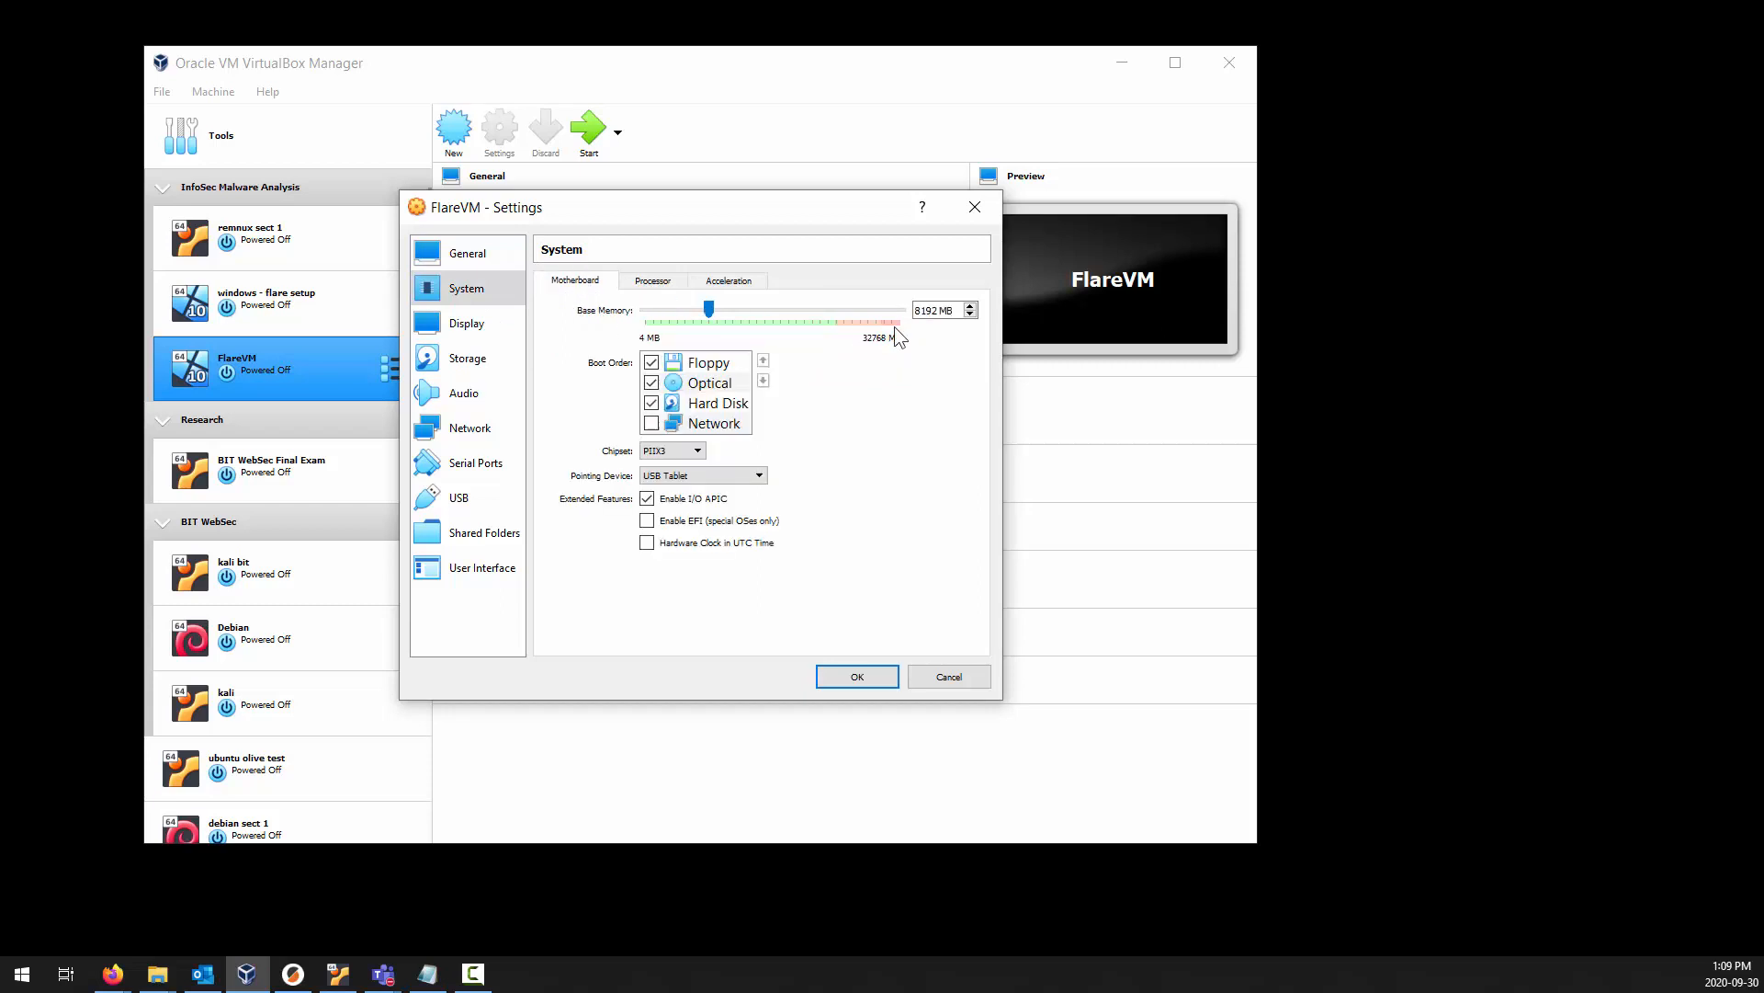
left_click(460, 325)
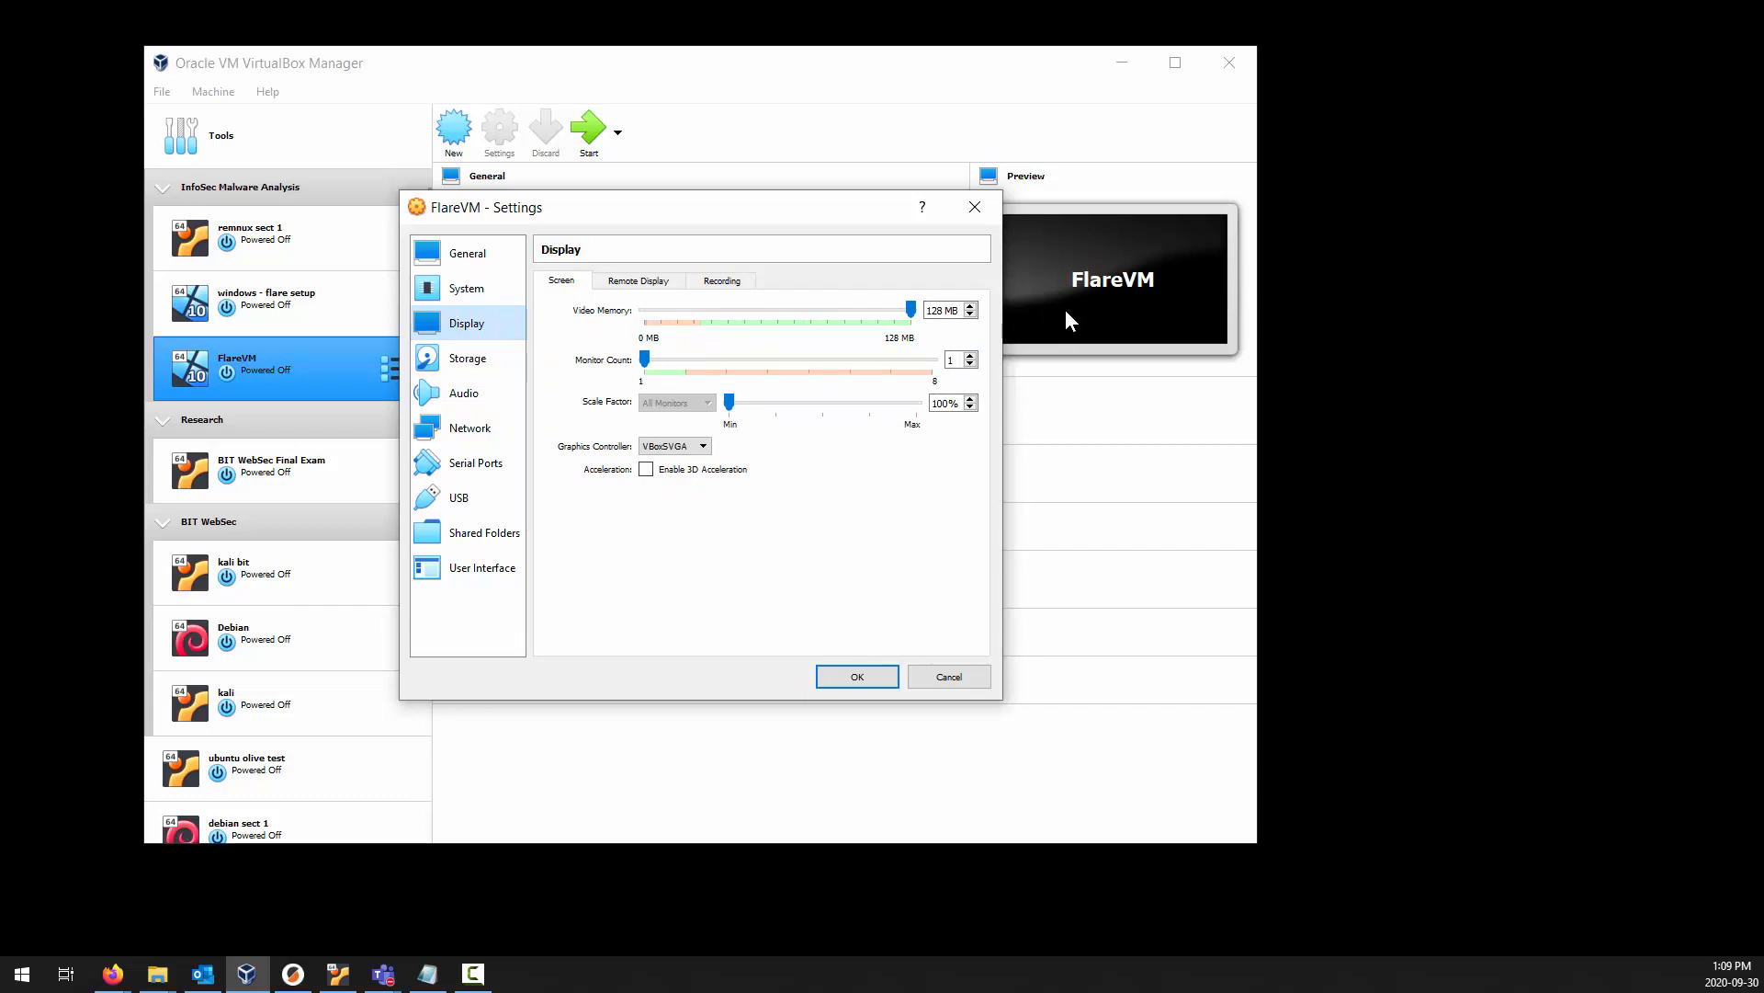
Load en_windows_10_consumer_editions_version_1903_x64_dvd_b980e68c.iso from D:\infosec into FlareVM's empty optical drive.
left_click(470, 360)
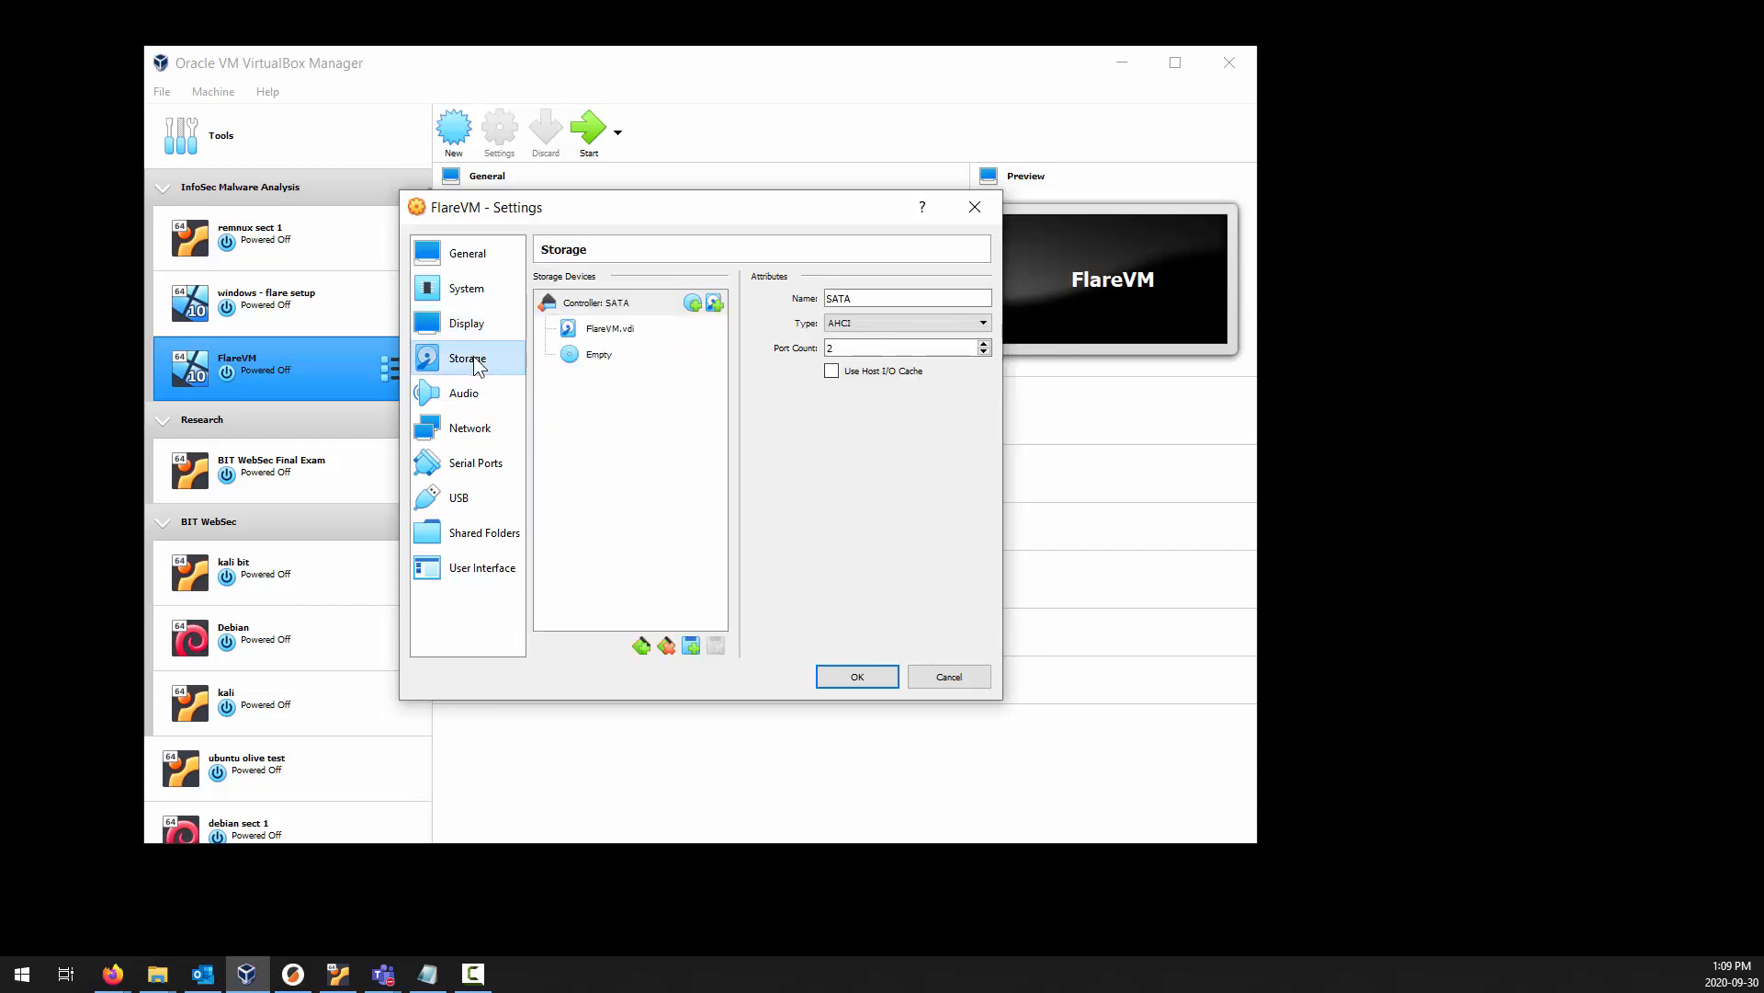
left_click(597, 356)
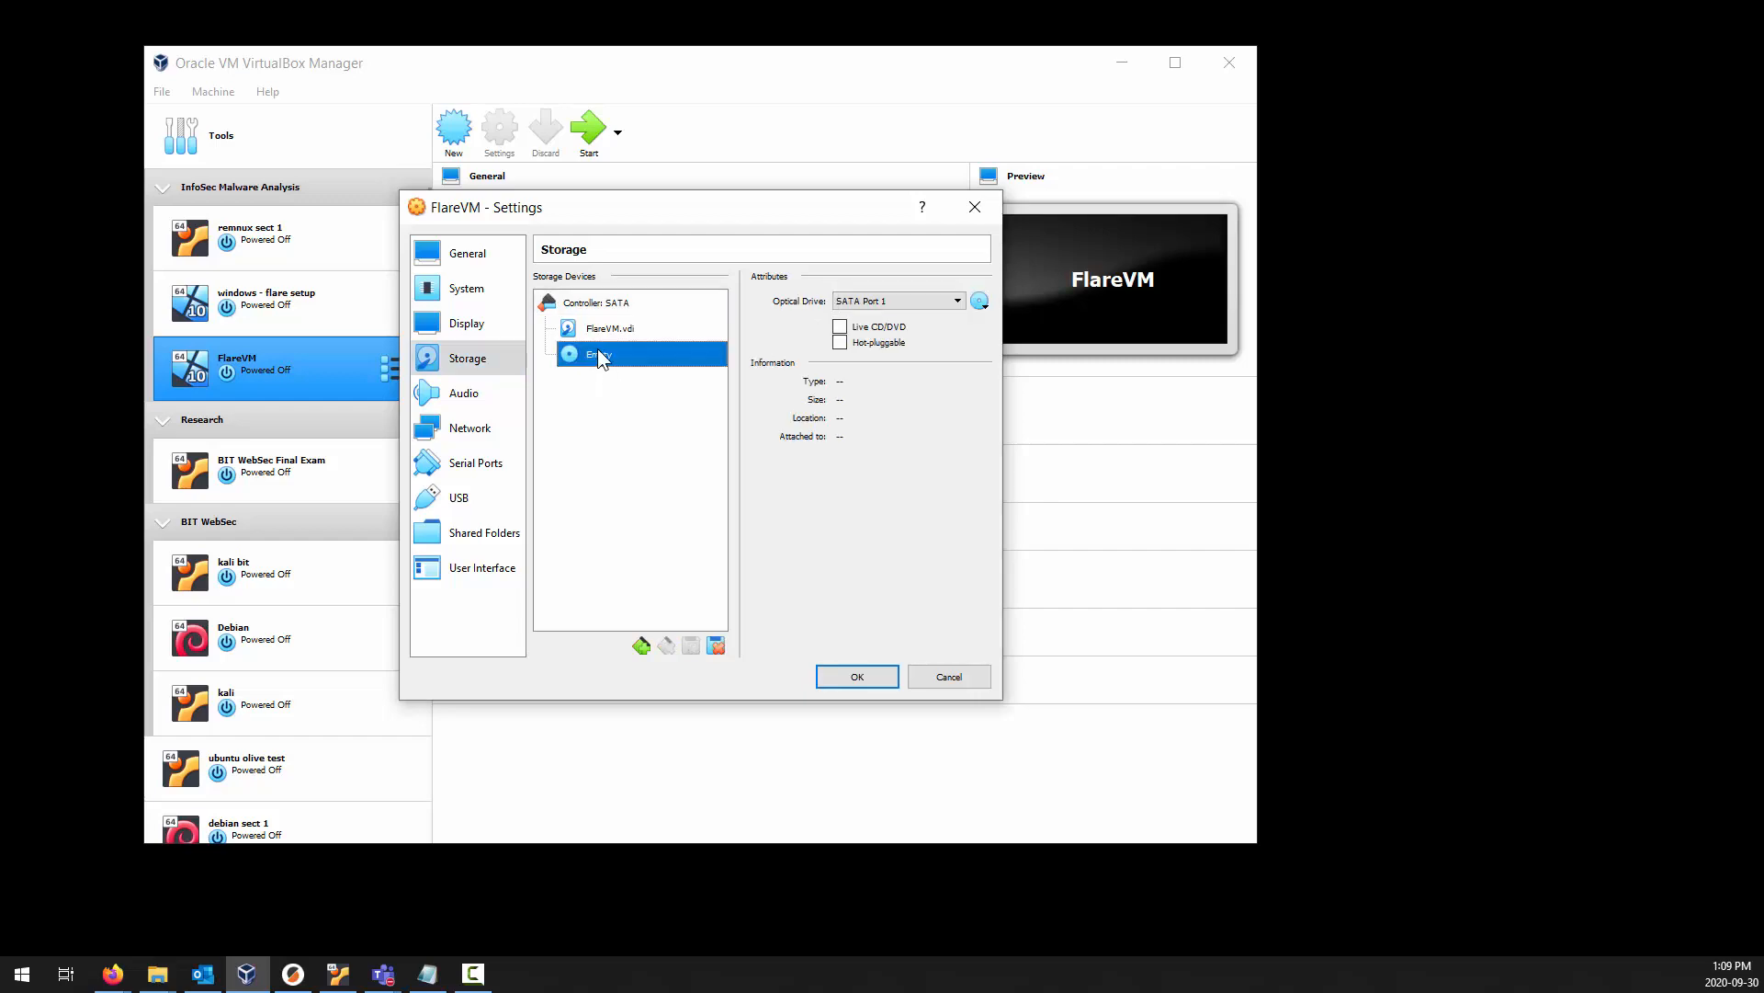
left_click(982, 302)
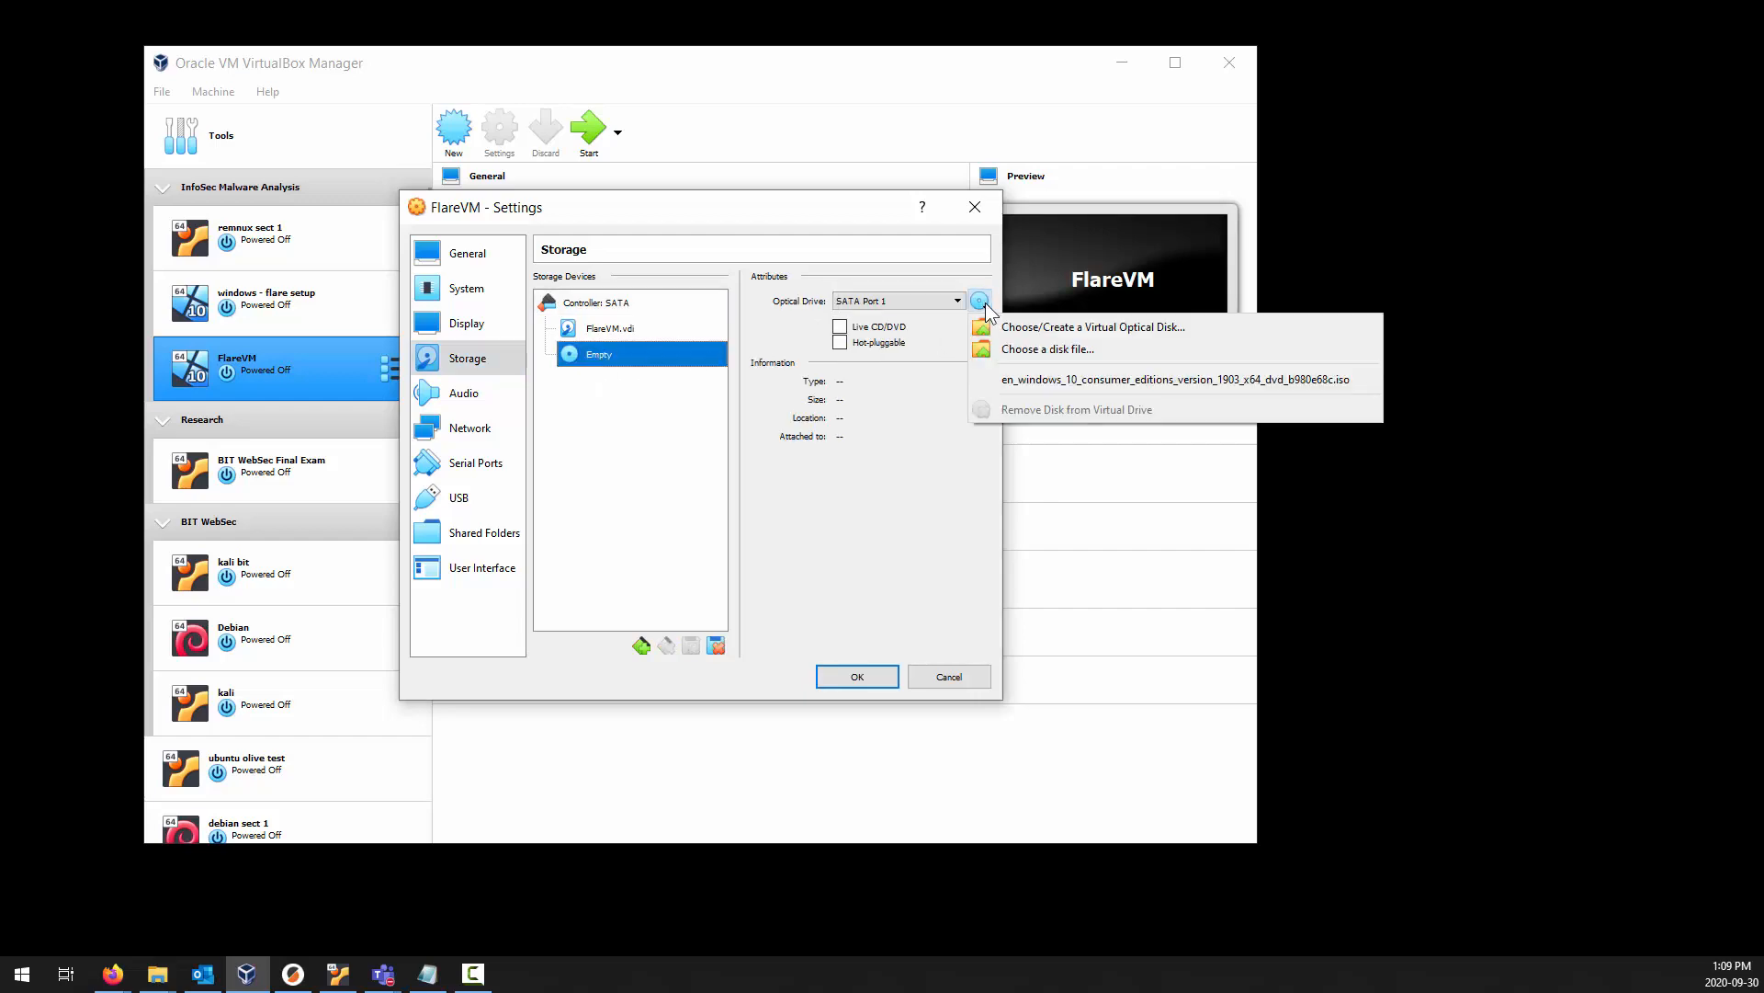
left_click(1088, 348)
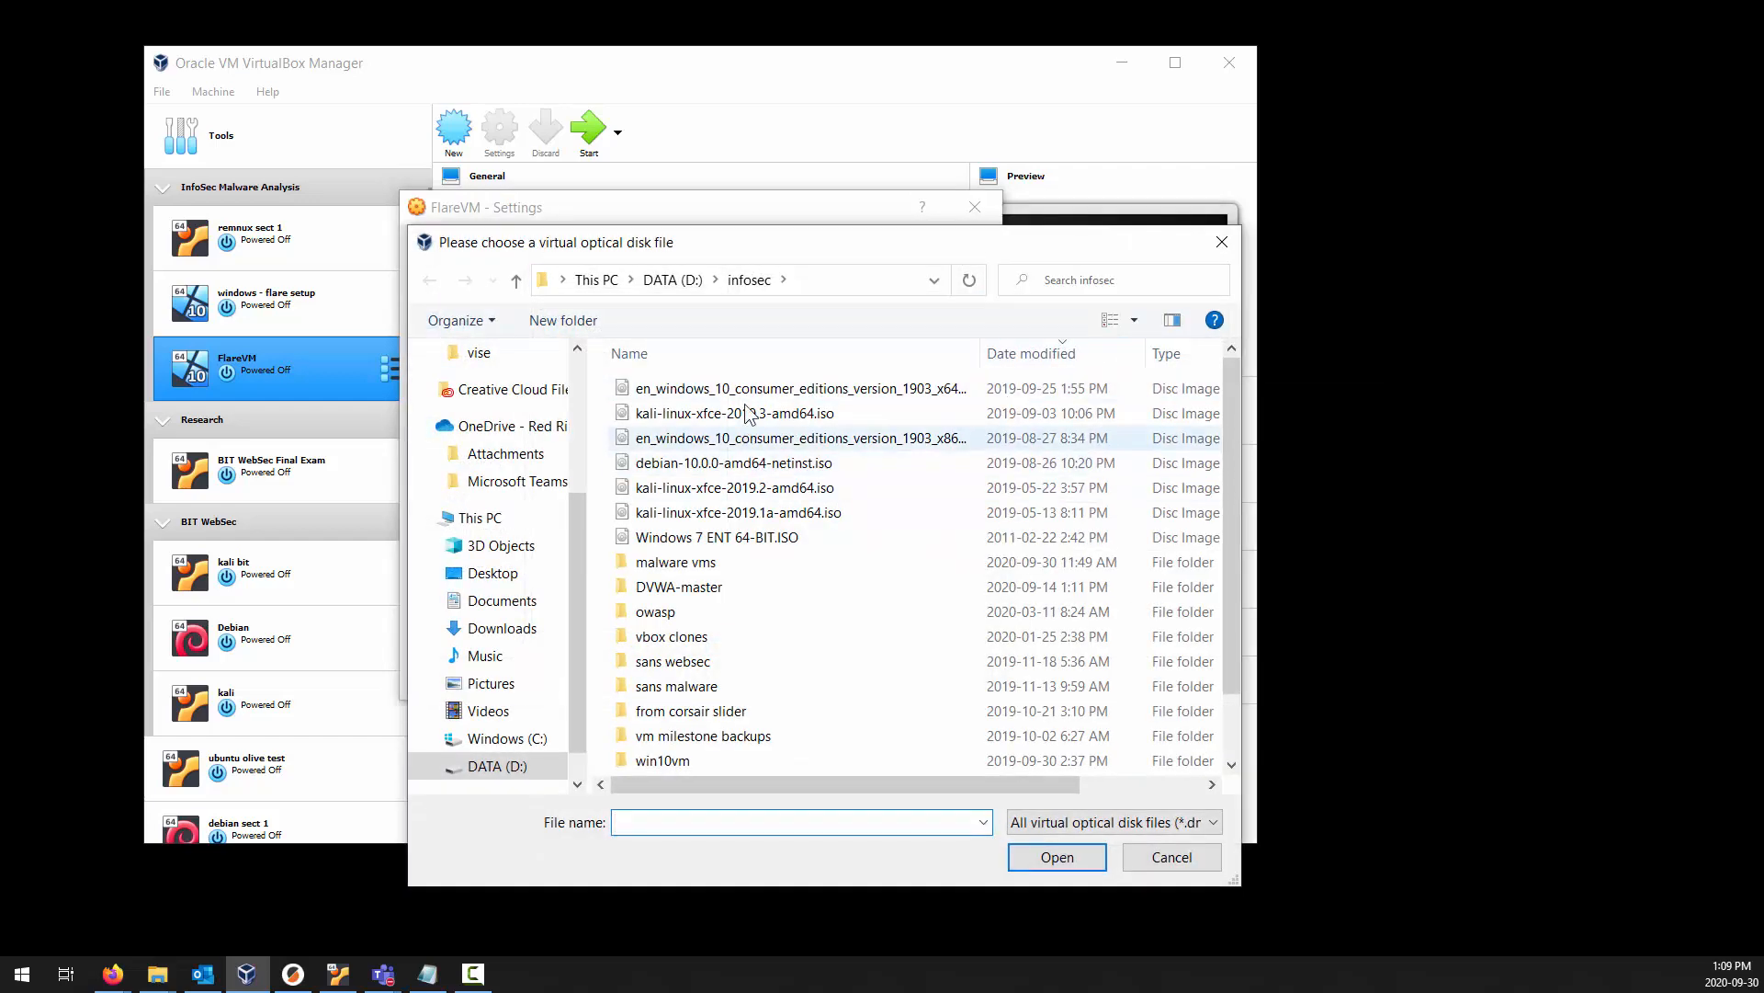
left_click(746, 390)
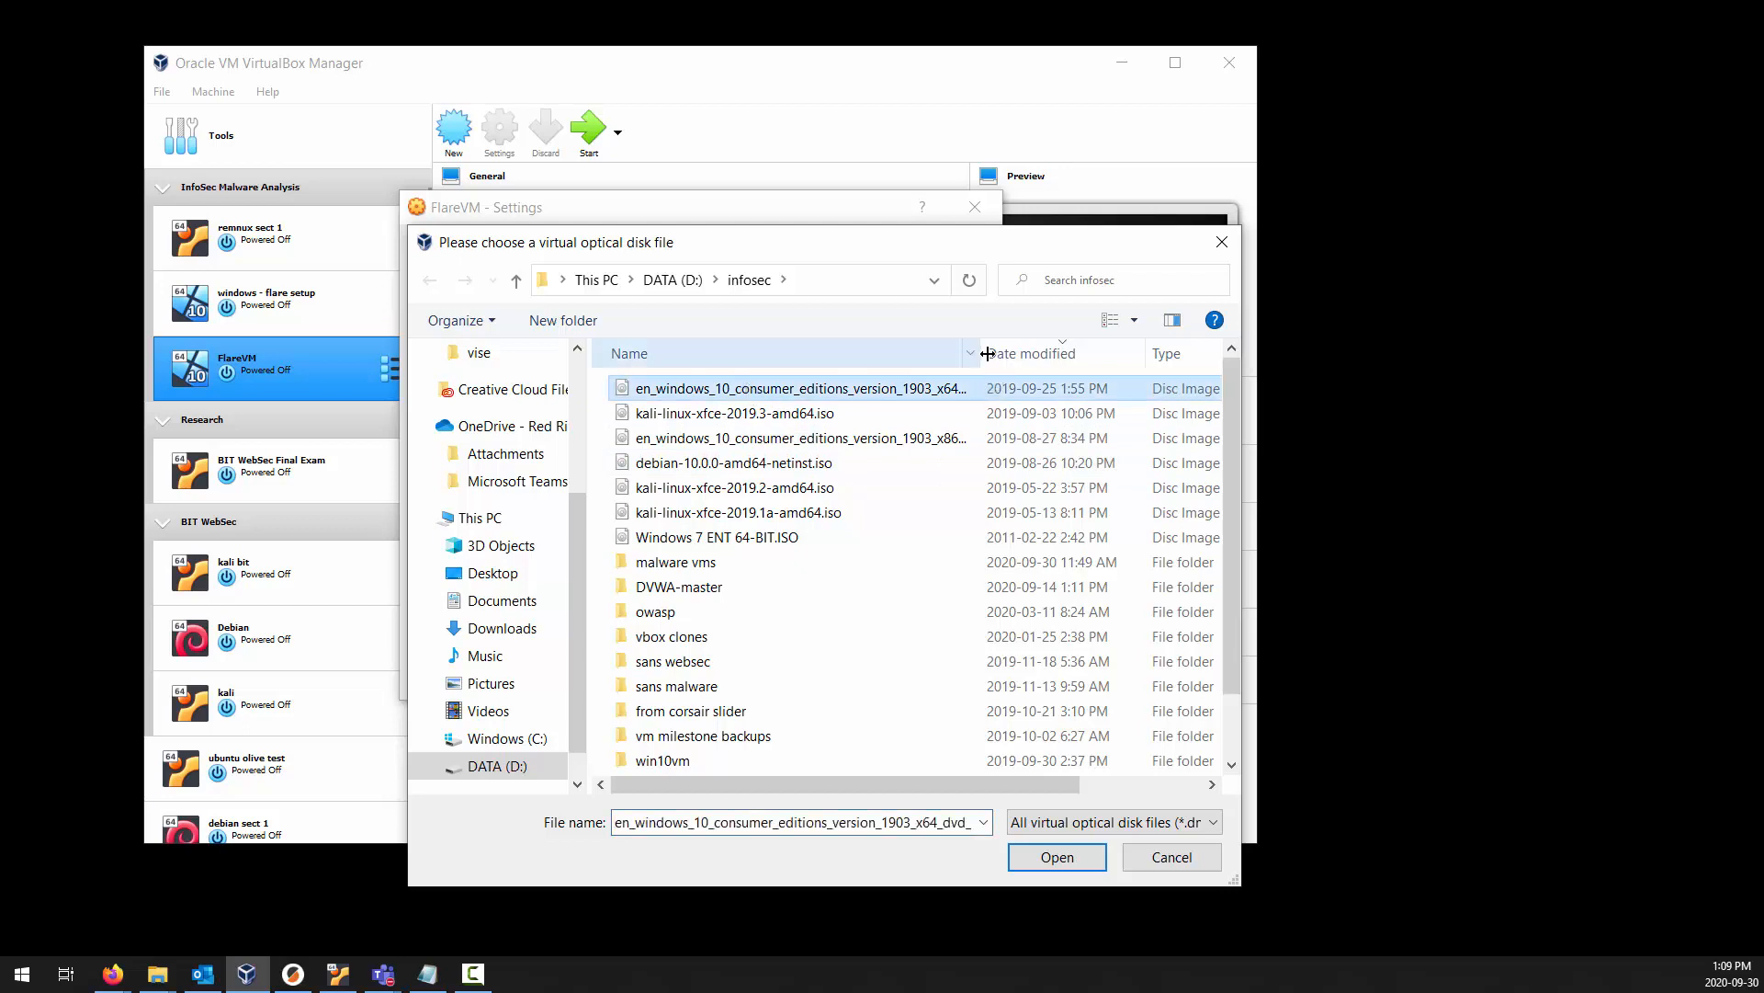
left_click_drag(980, 354, 1032, 354)
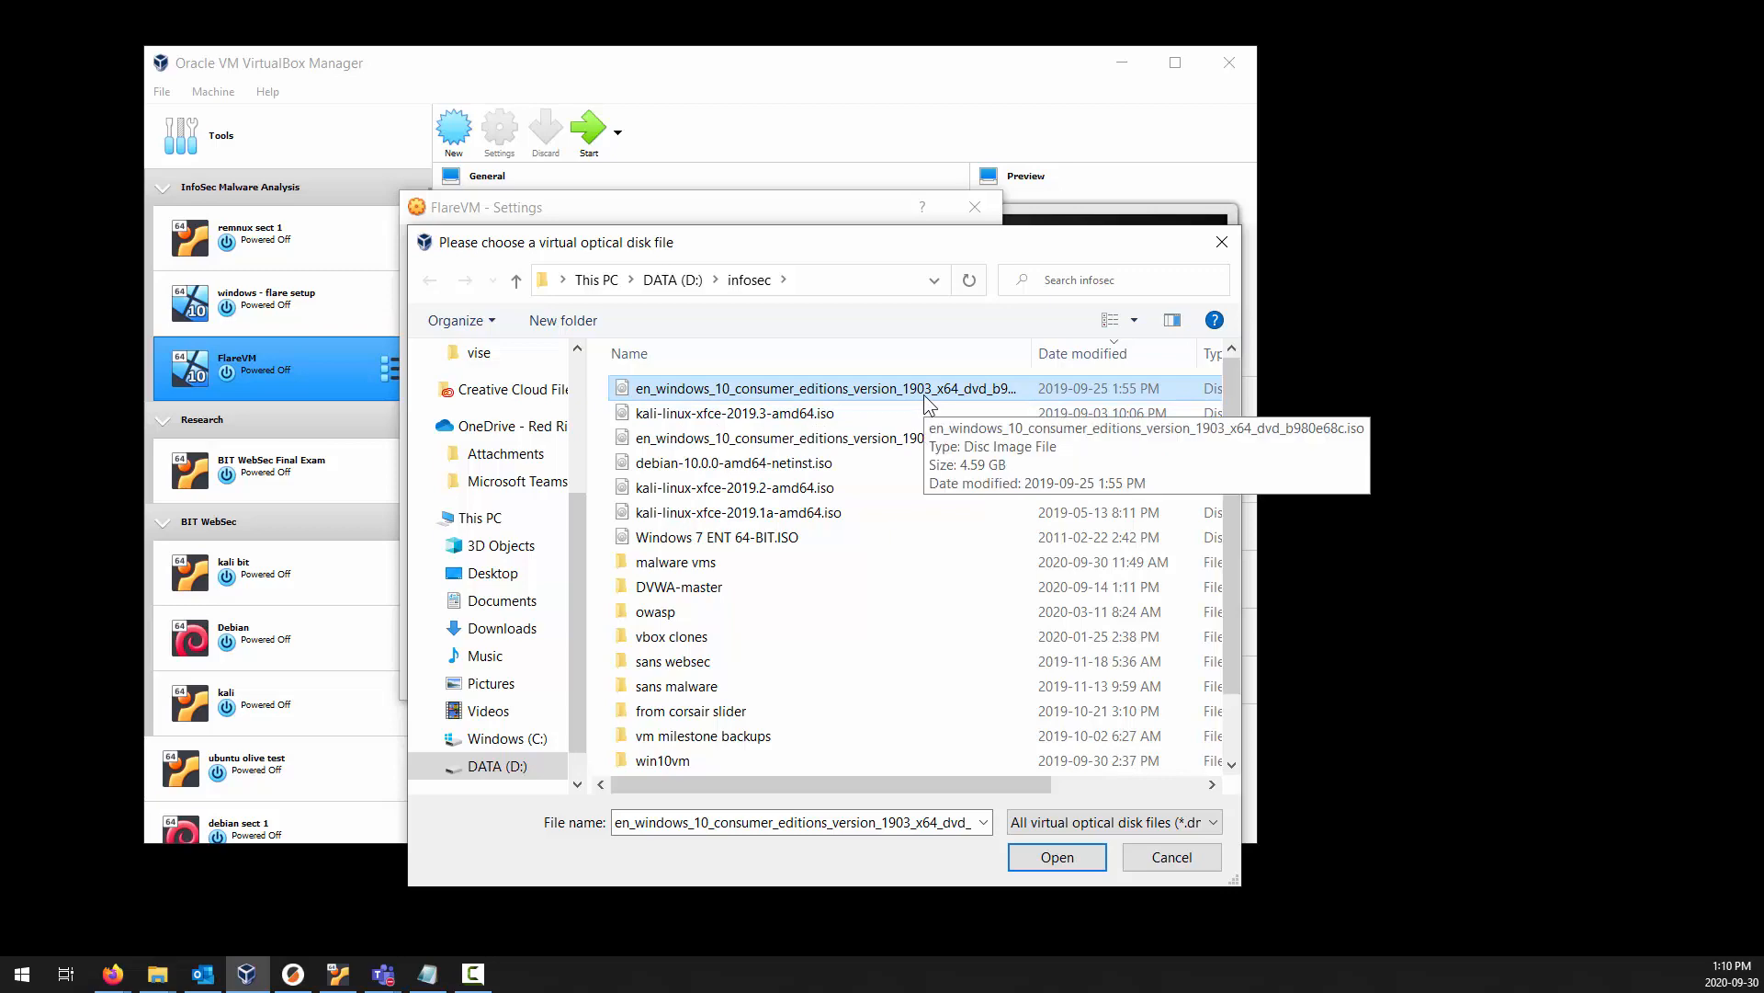
left_click(1057, 857)
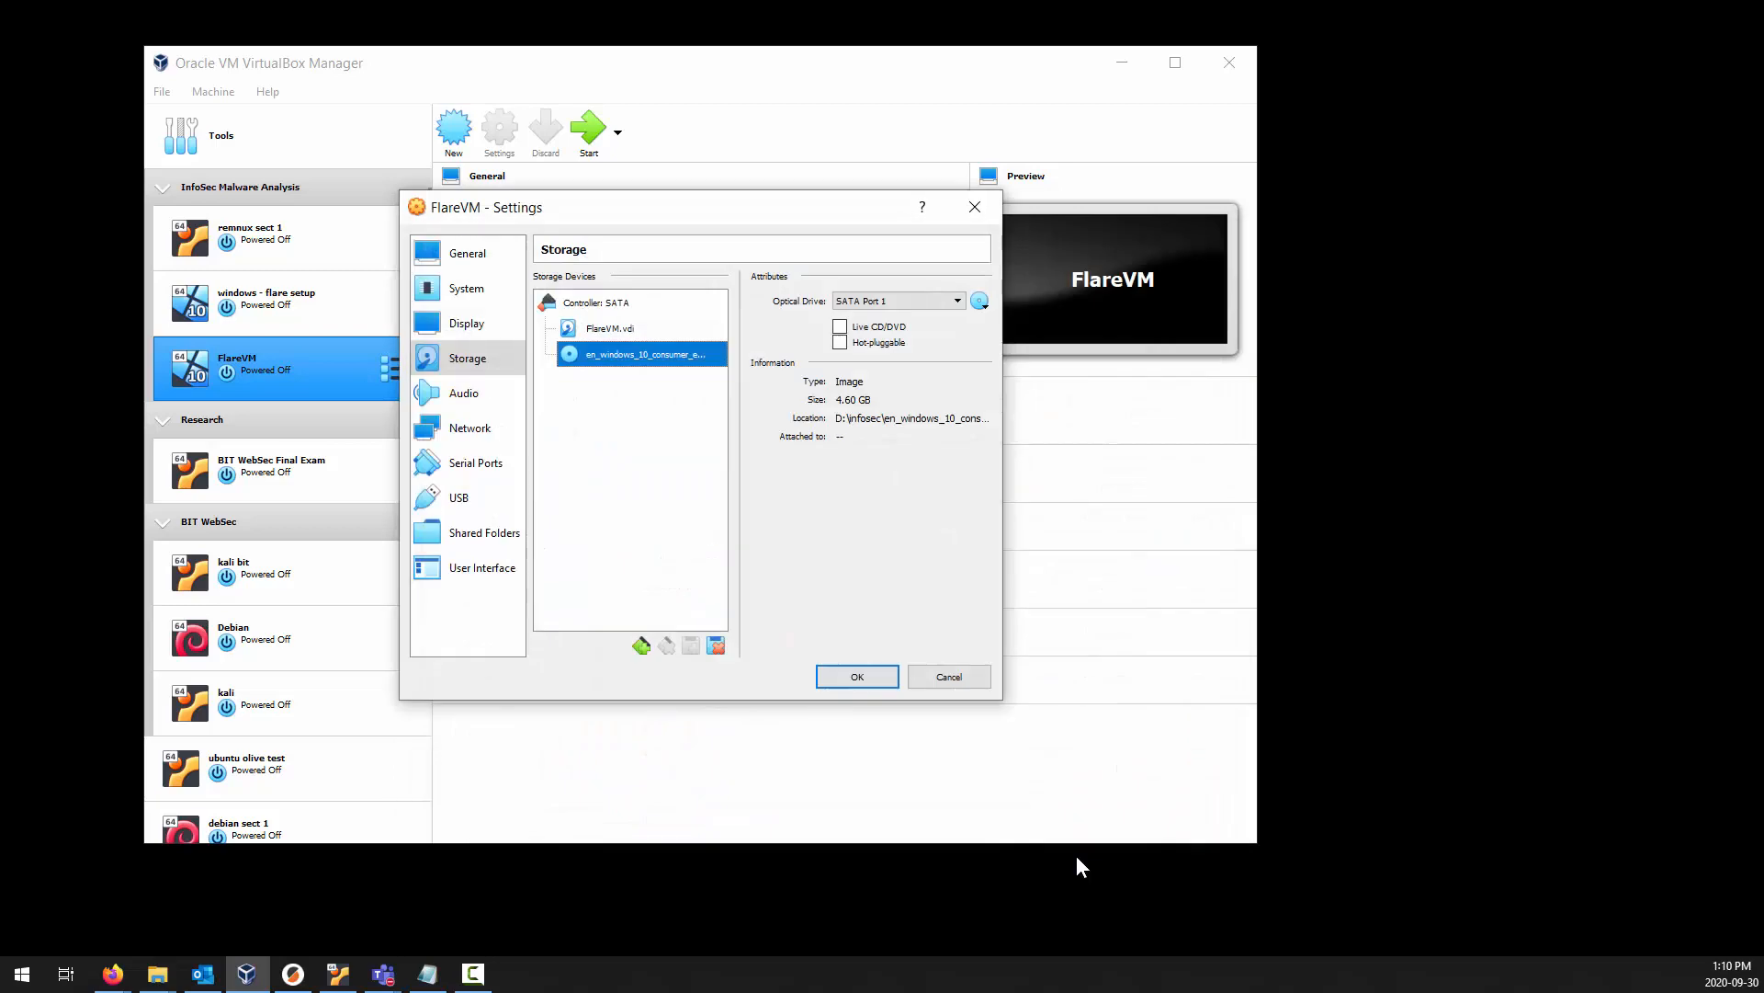
Enable network Adapter 2 and attach it to a Host-only Adapter using VirtualBox Host-Only Ethernet Adapter #2.
left_click(457, 401)
left_click(471, 428)
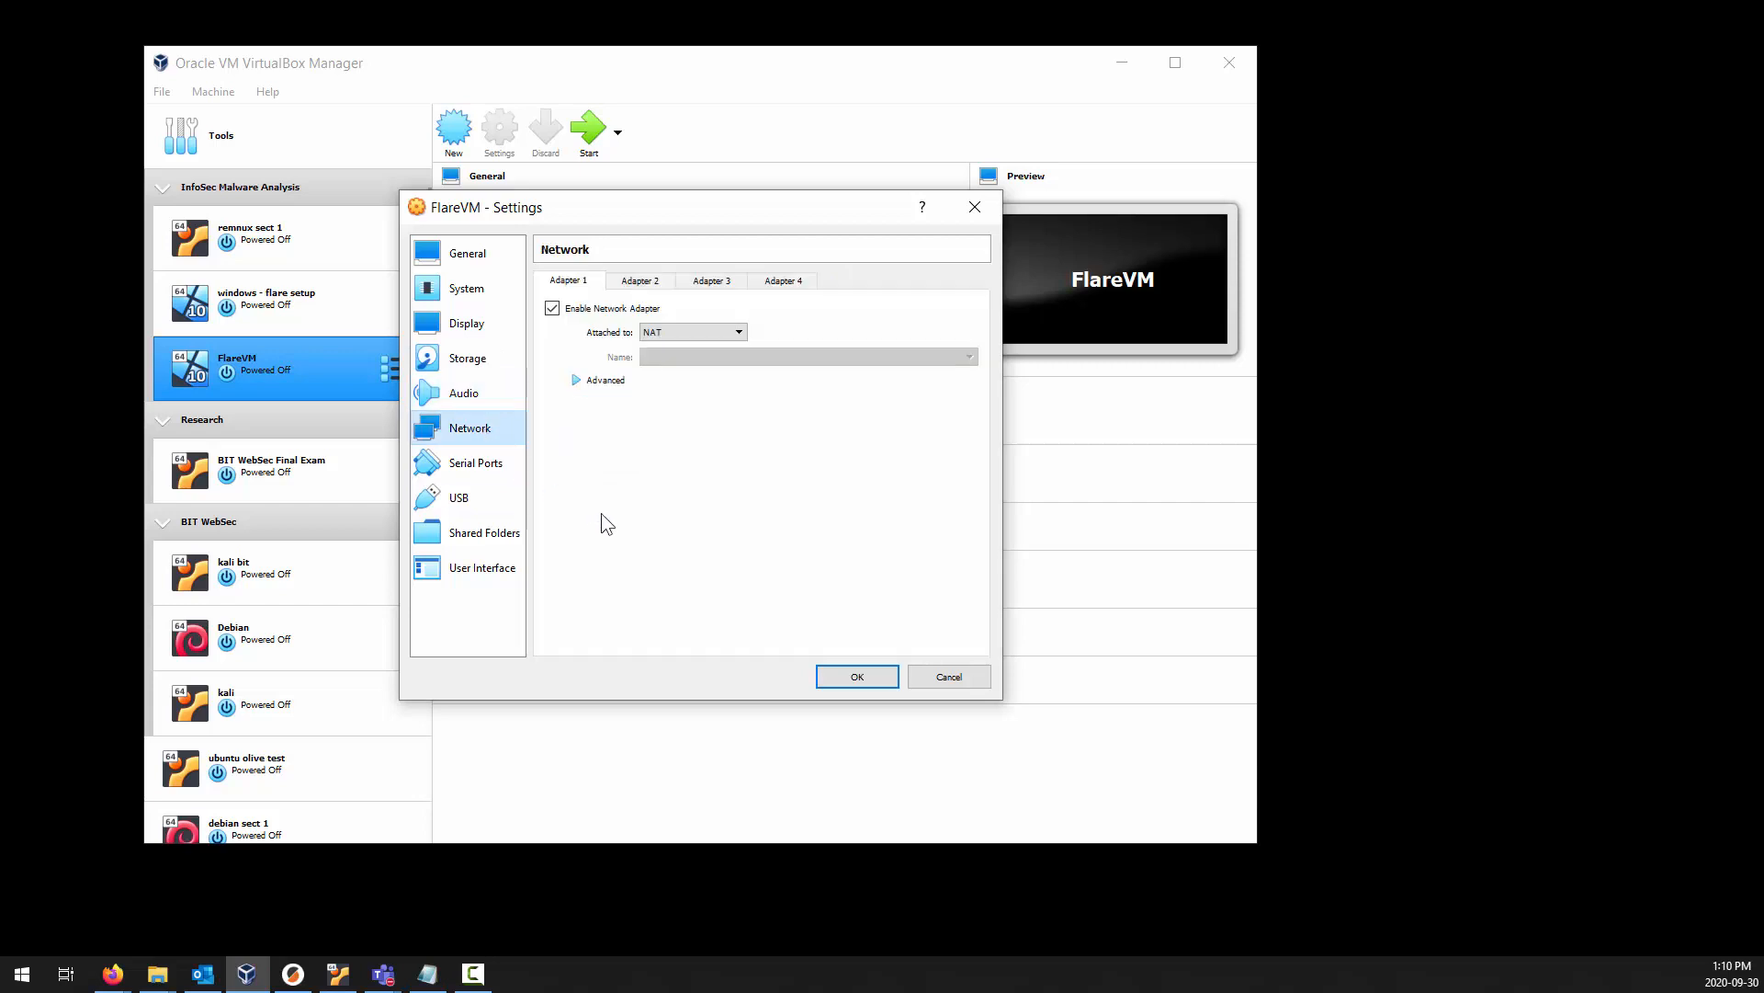
left_click(638, 281)
left_click(628, 313)
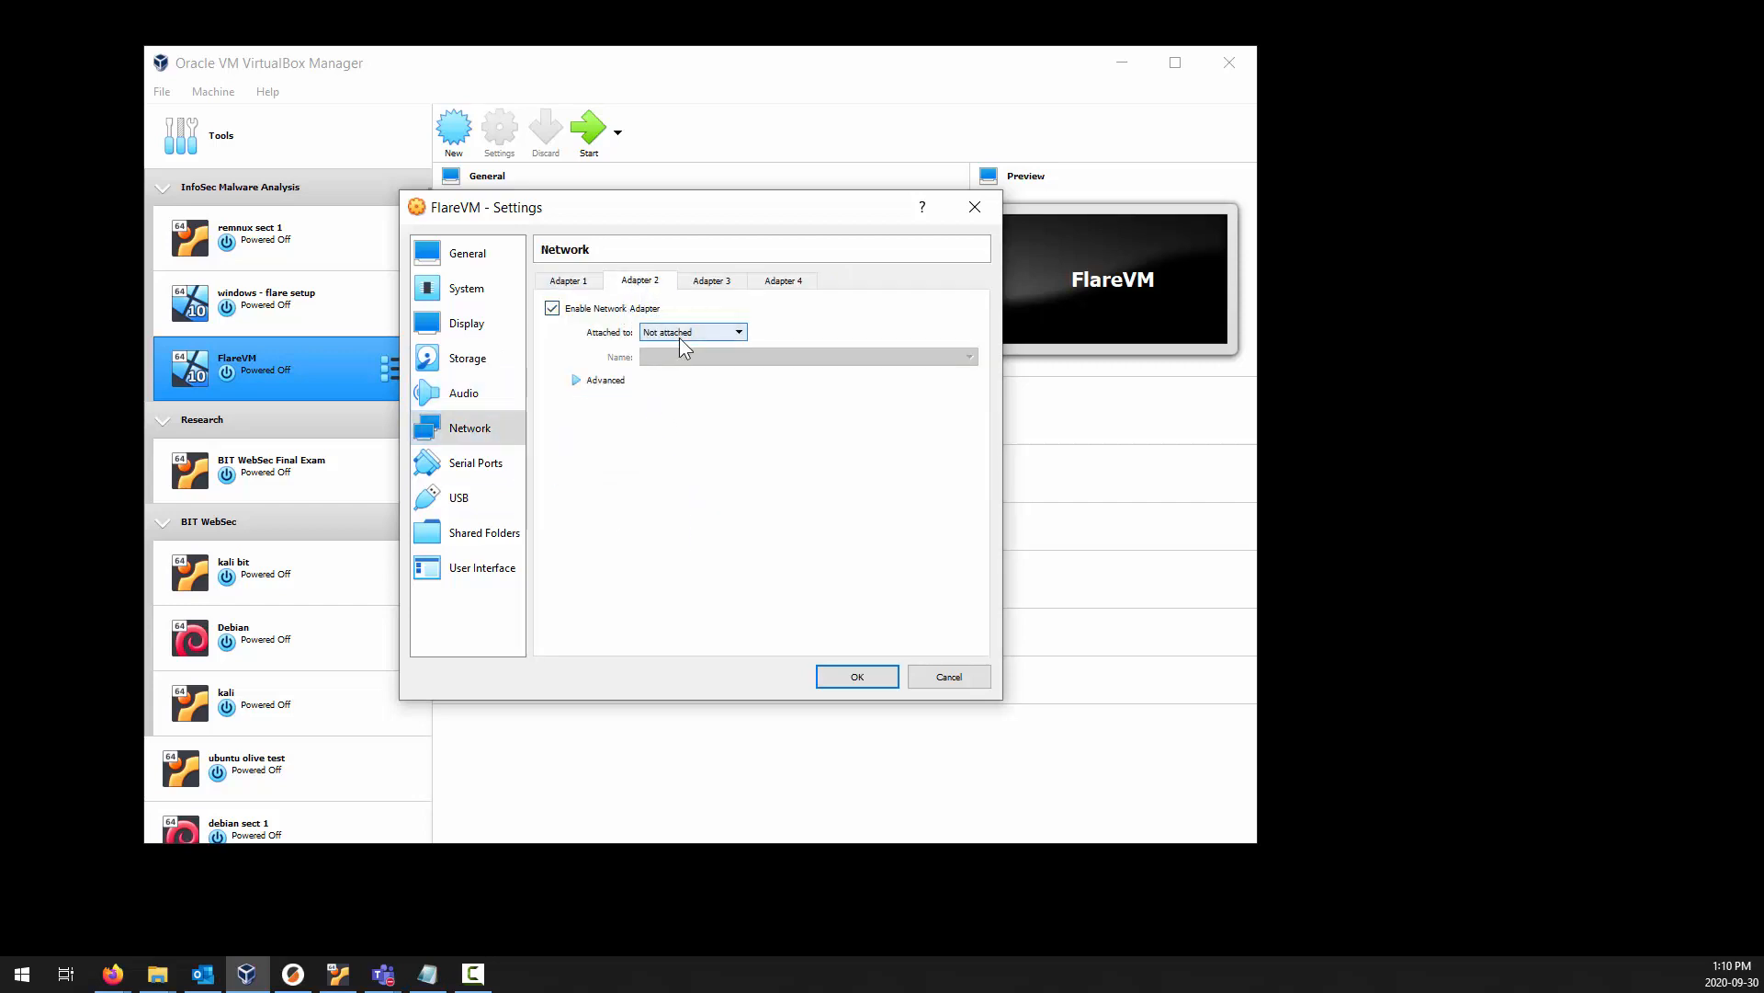
left_click(680, 331)
left_click(688, 383)
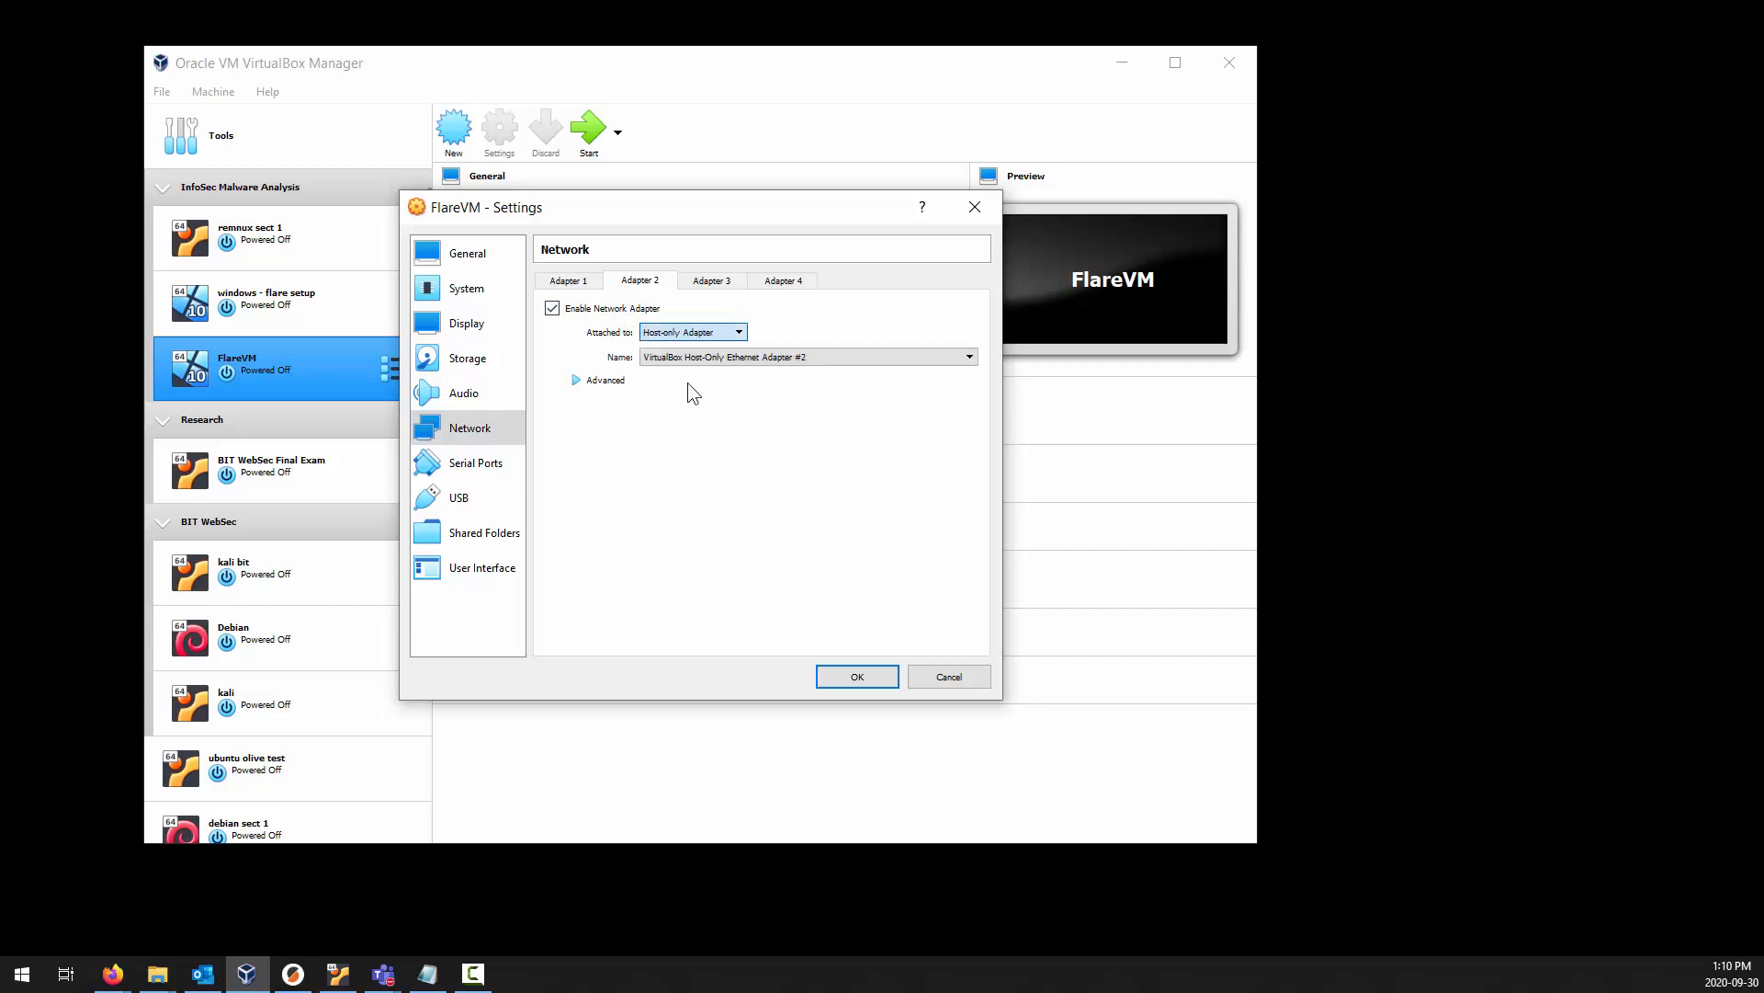
Set the promiscuous mode of the host-only Adapter 2 to Allow All.
left_click(570, 281)
left_click(634, 285)
left_click(603, 380)
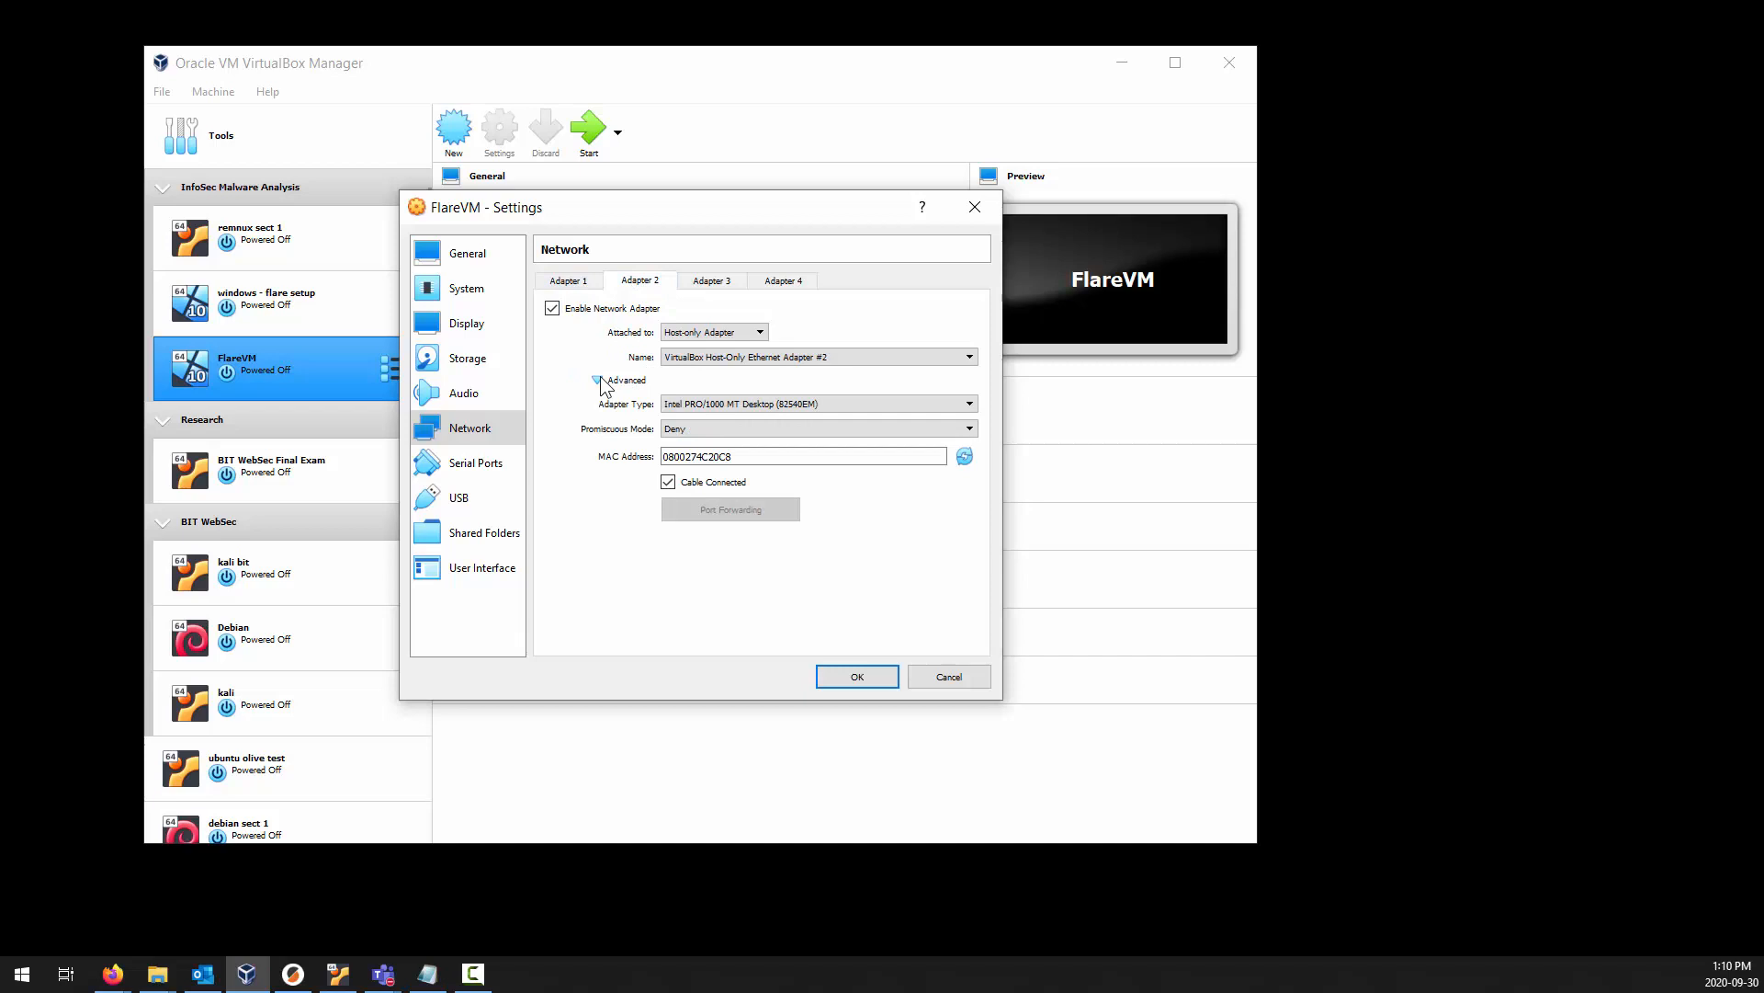
left_click(742, 430)
left_click(732, 468)
Turn off Cable Connected for the NAT Adapter 1 and compare its advanced options with Adapter 2's.
left_click(588, 280)
left_click(644, 281)
left_click(585, 277)
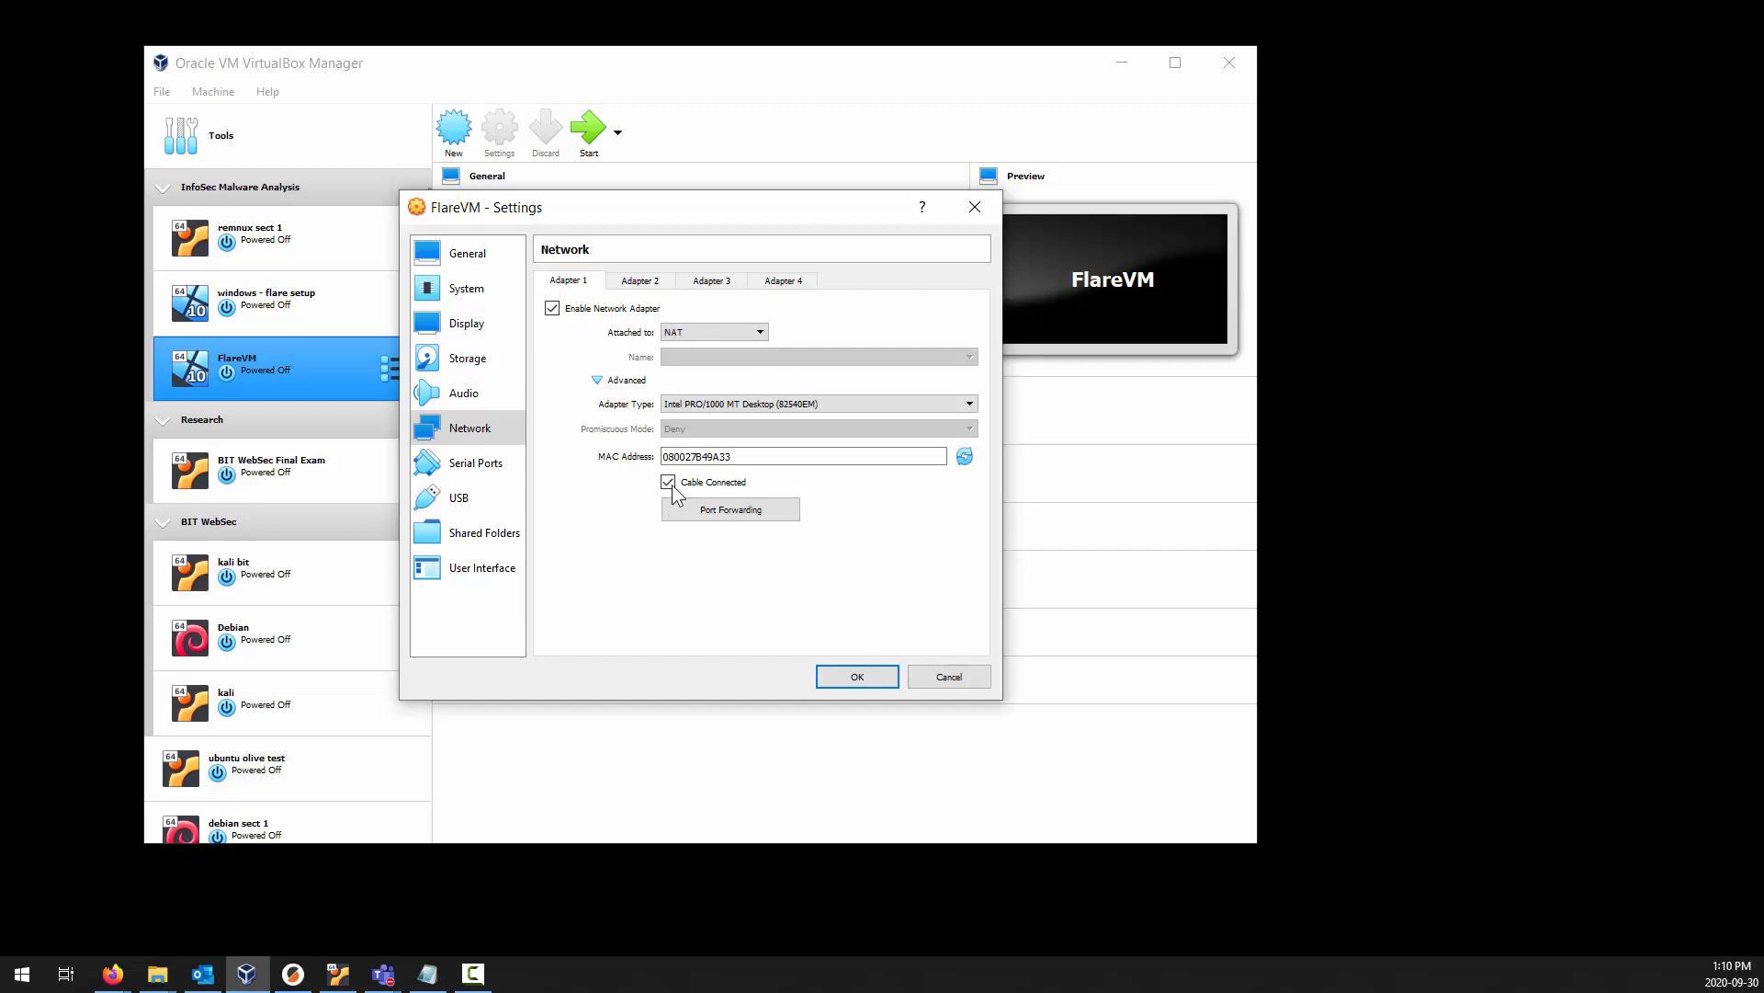
left_click(640, 280)
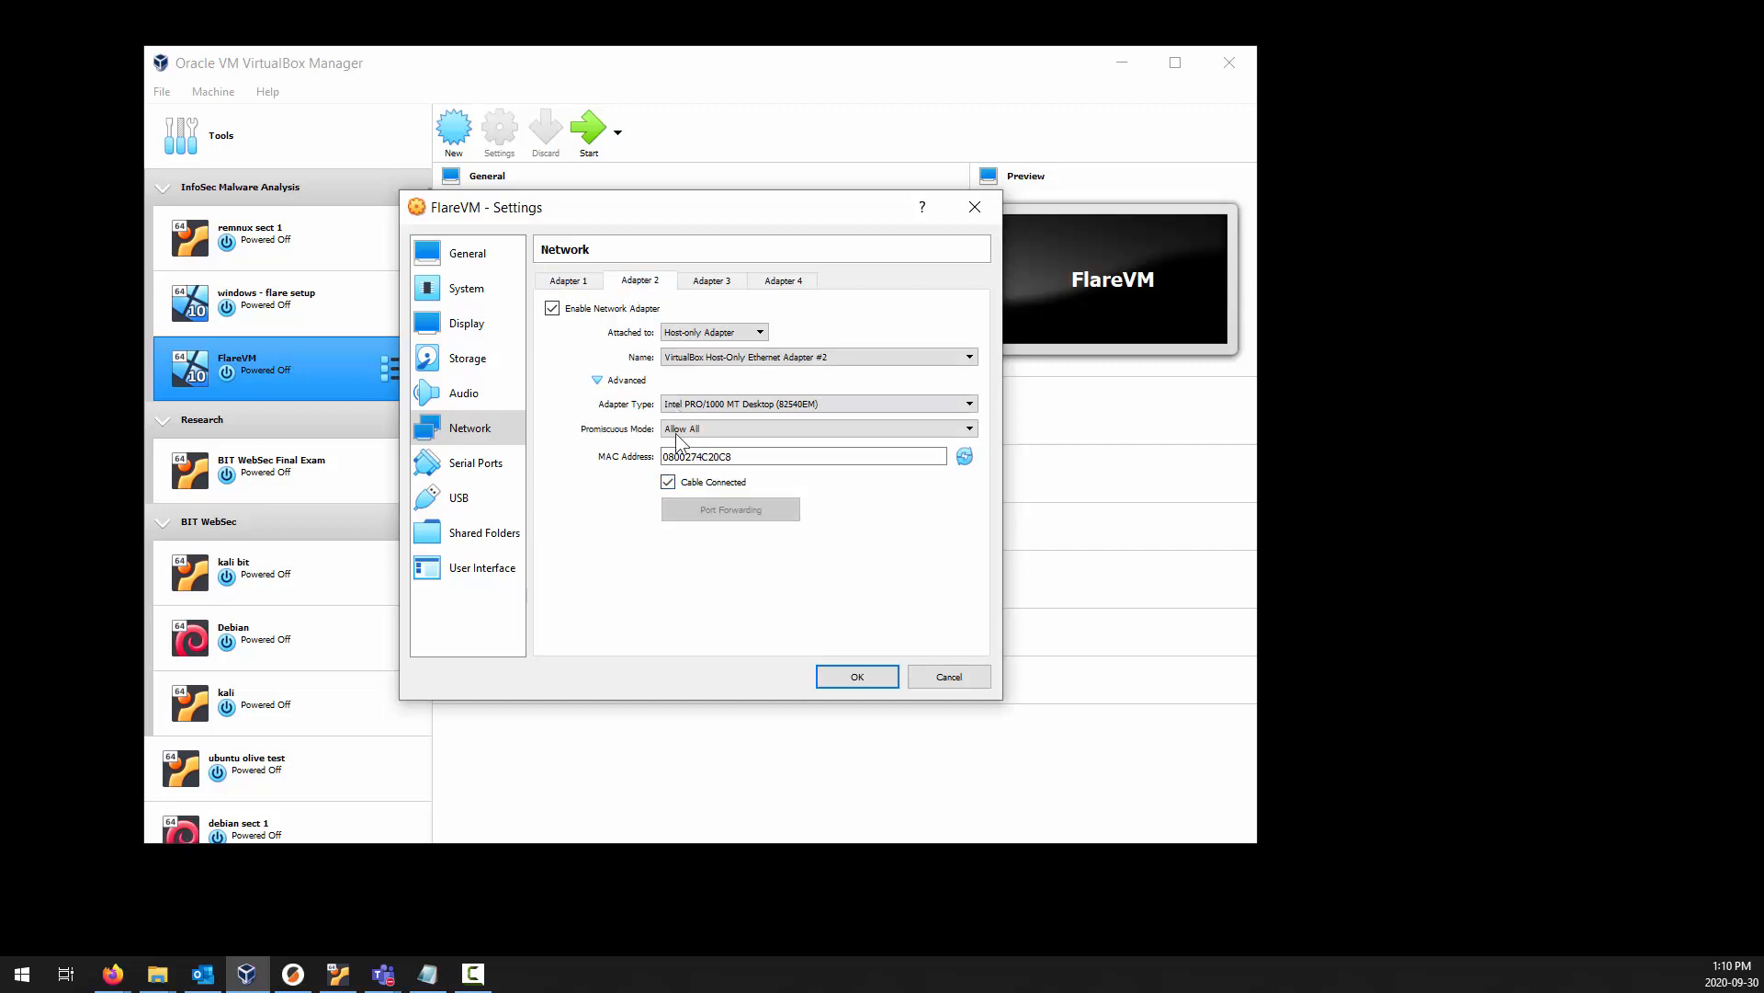
left_click(572, 284)
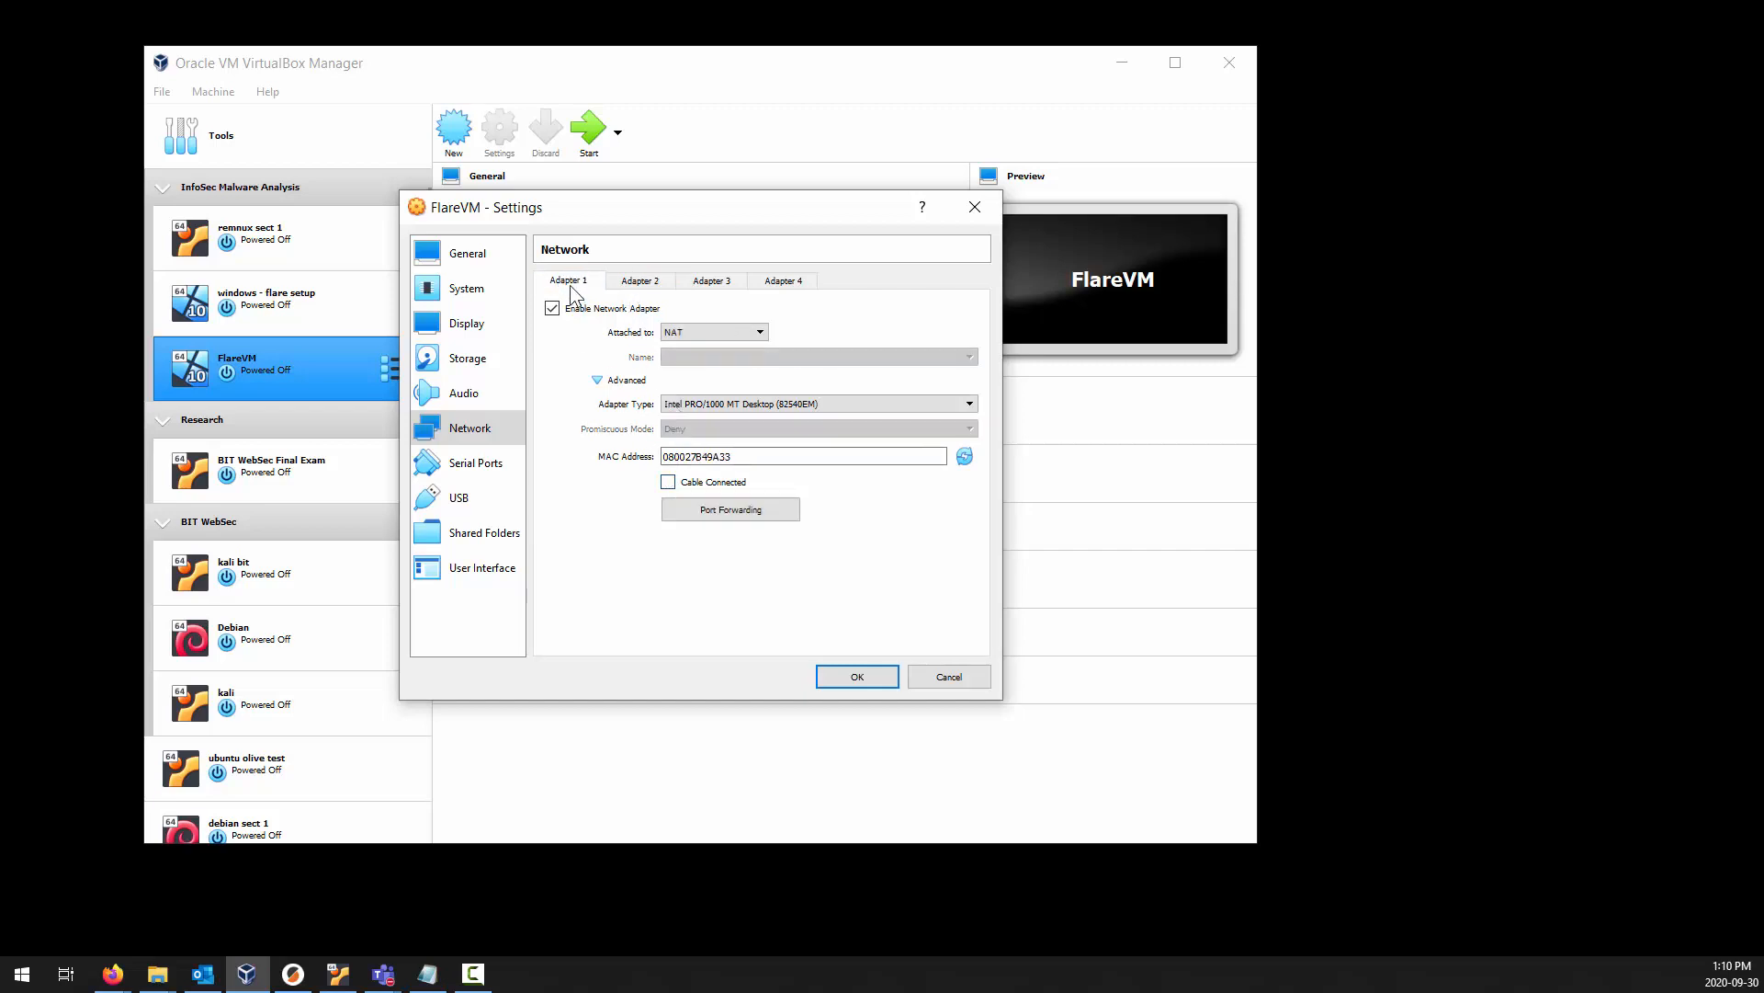
Go through the Cable Connected options of Adapters 1 and 2, leaving Adapter 1 disconnected, and save the FlareVM settings.
left_click(632, 289)
left_click(589, 282)
left_click(630, 285)
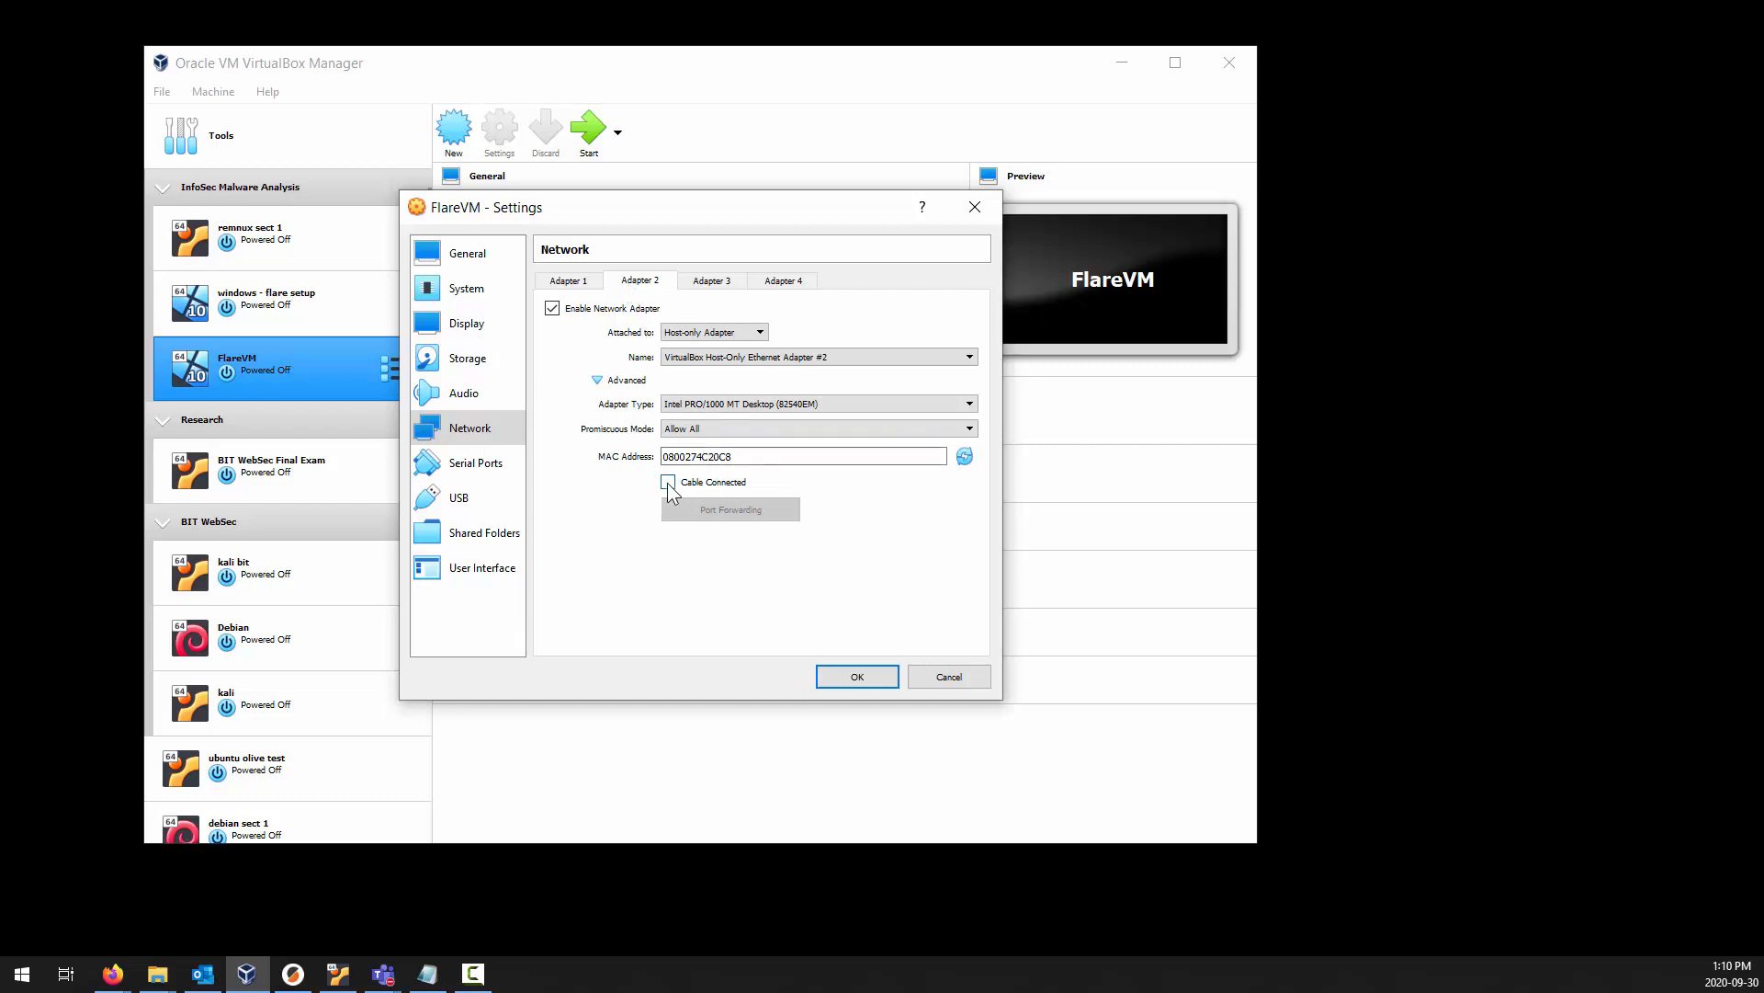
left_click(564, 281)
left_click(632, 284)
left_click(579, 283)
left_click(632, 284)
left_click(592, 281)
left_click(632, 283)
left_click(590, 283)
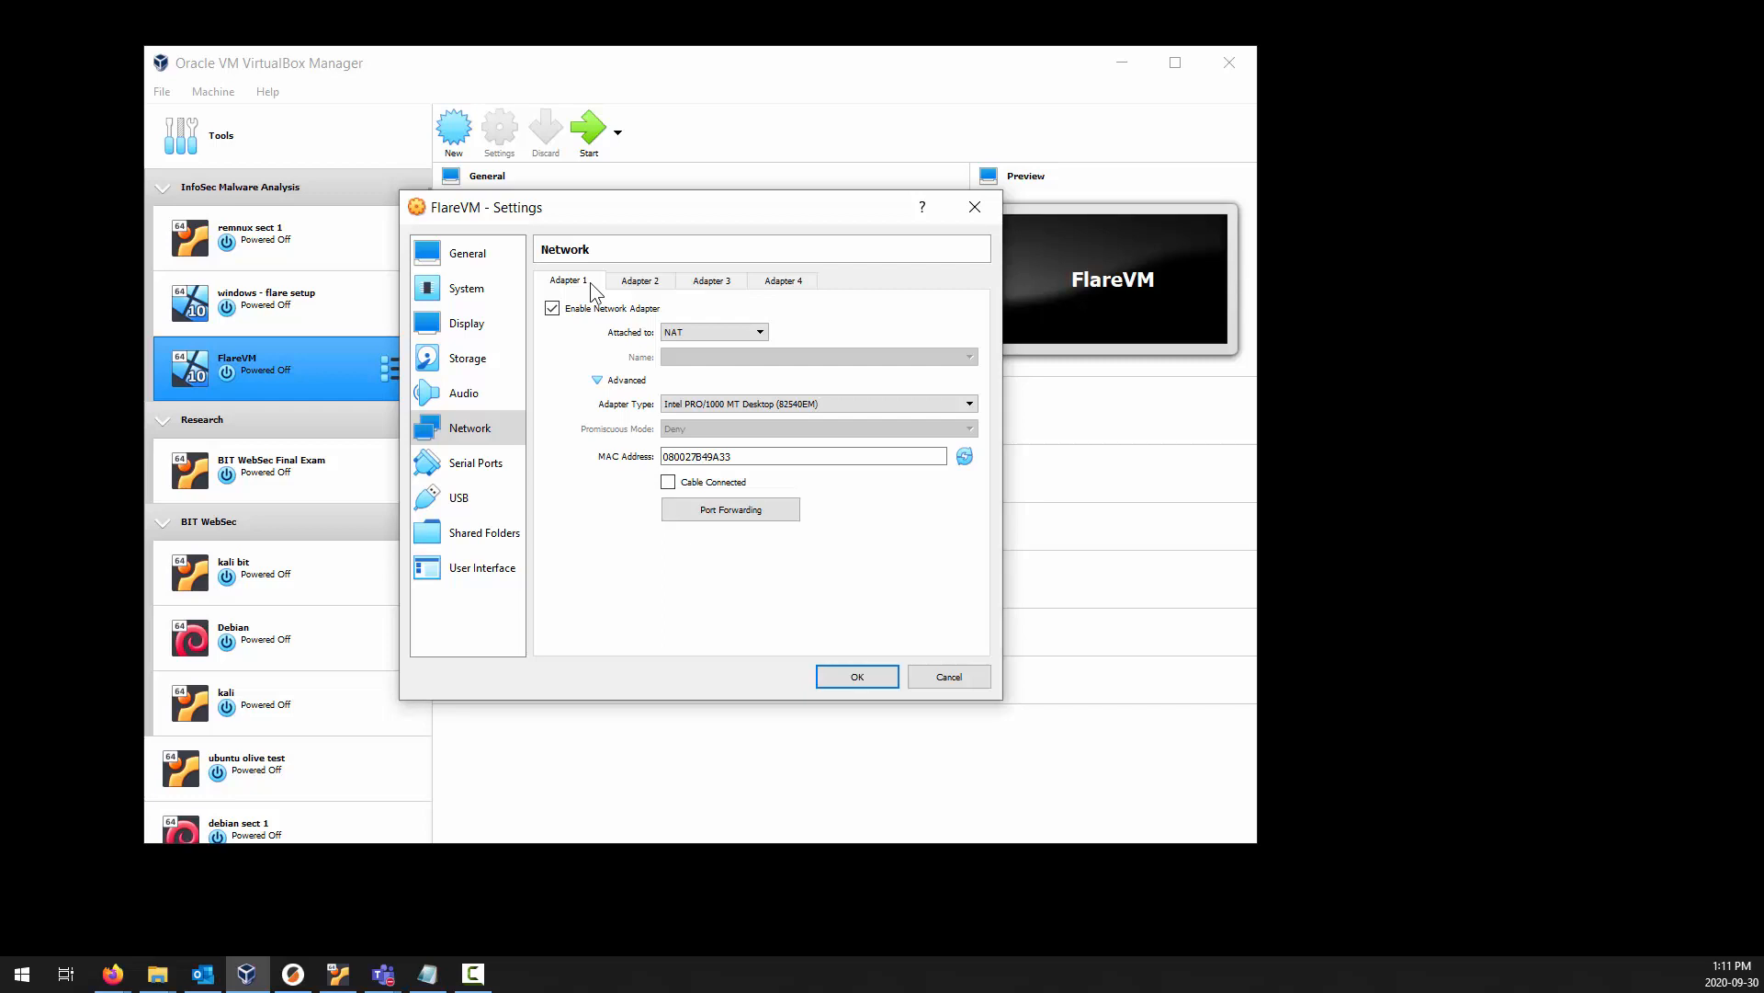
left_click(859, 676)
Start FlareVM from the Windows 10 consumer editions version 1903 ISO and begin the Windows installation with English (United States) and the US keyboard.
left_click(581, 148)
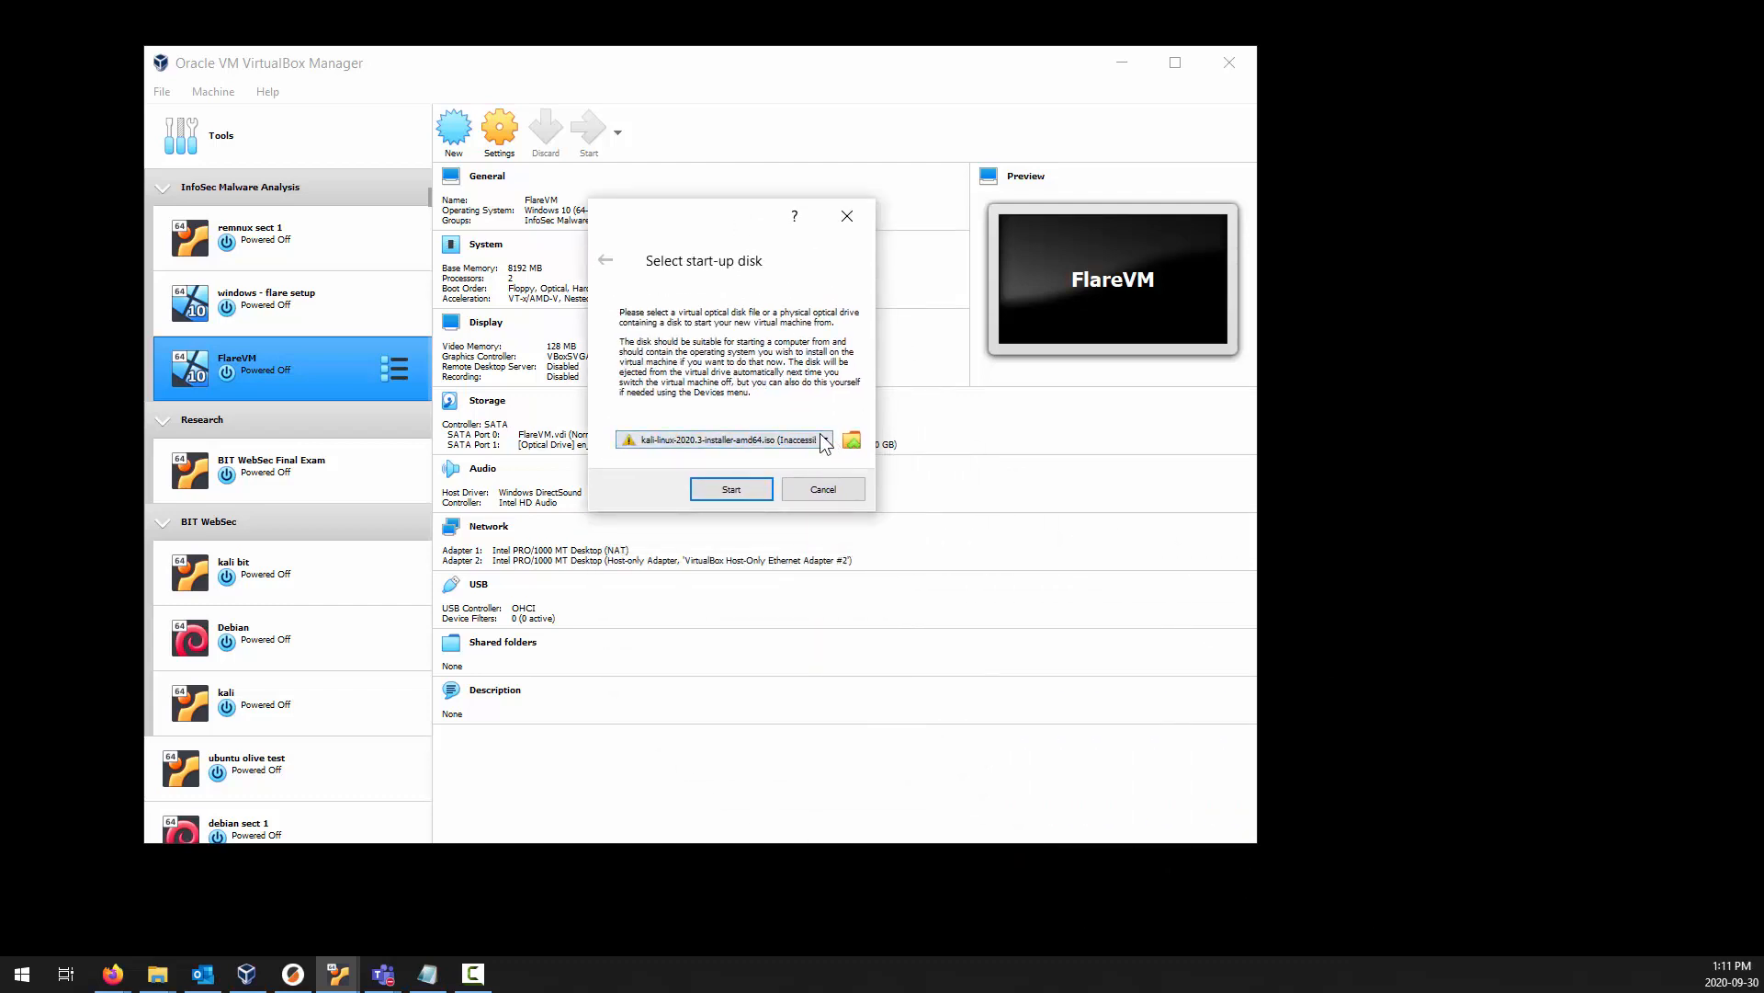
left_click(824, 440)
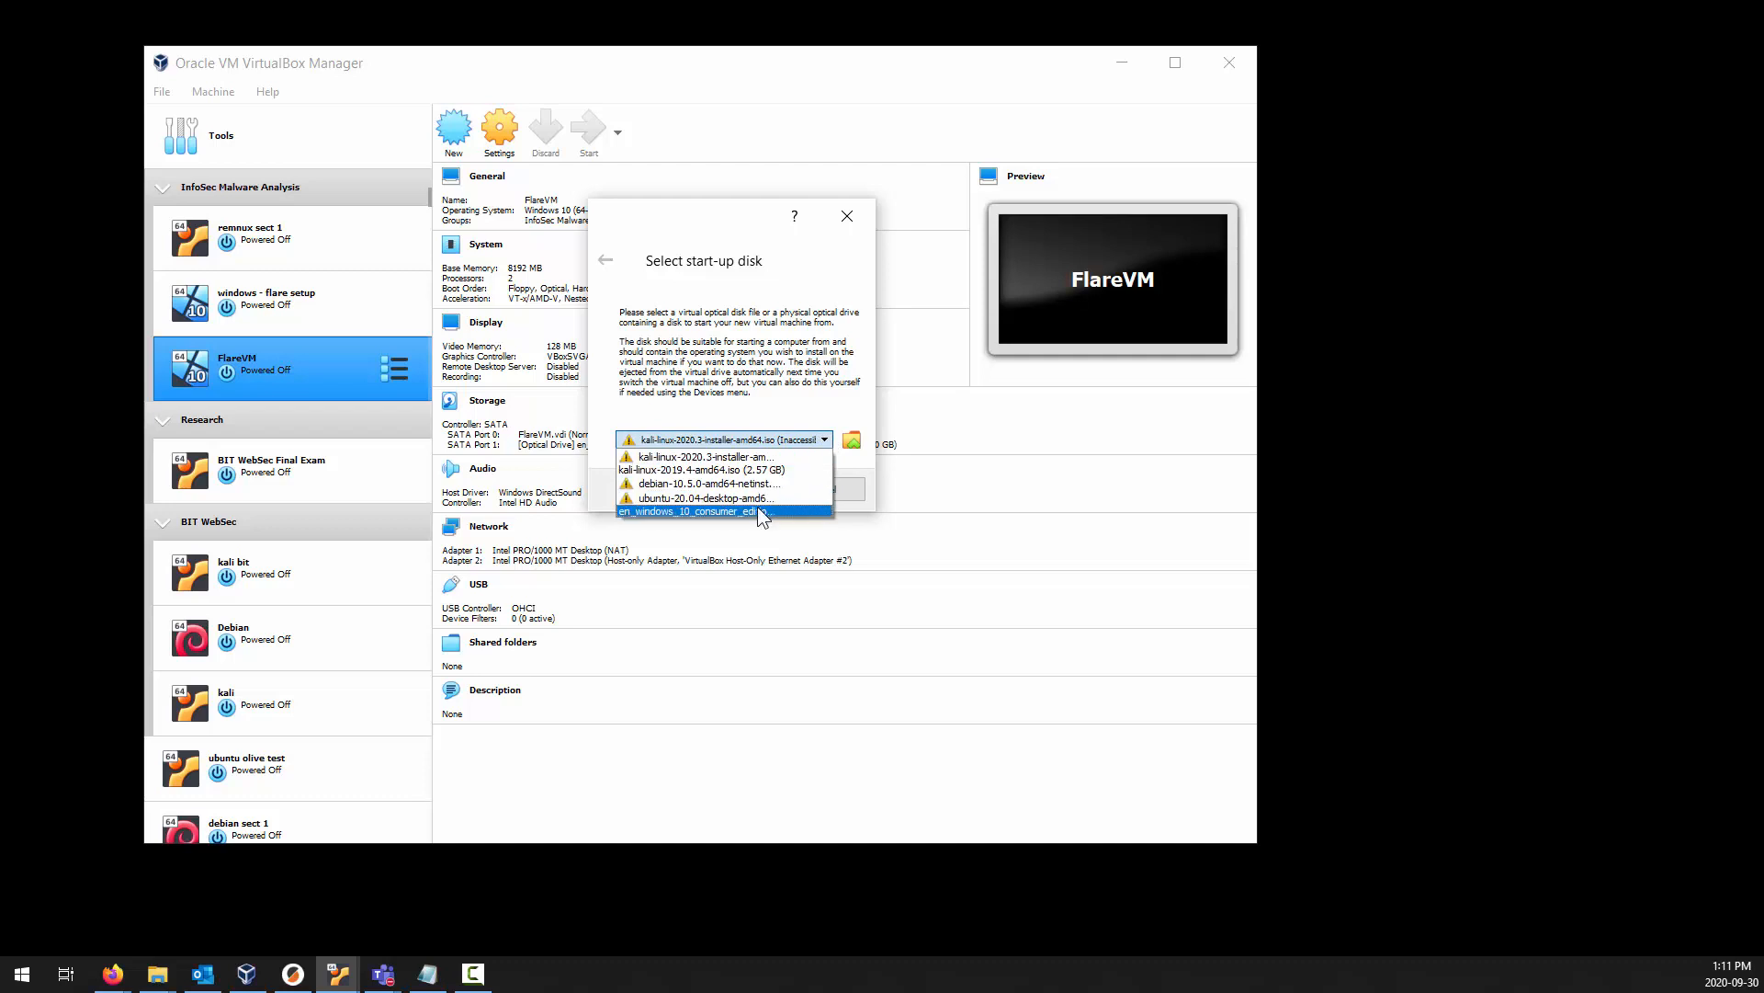
left_click(752, 512)
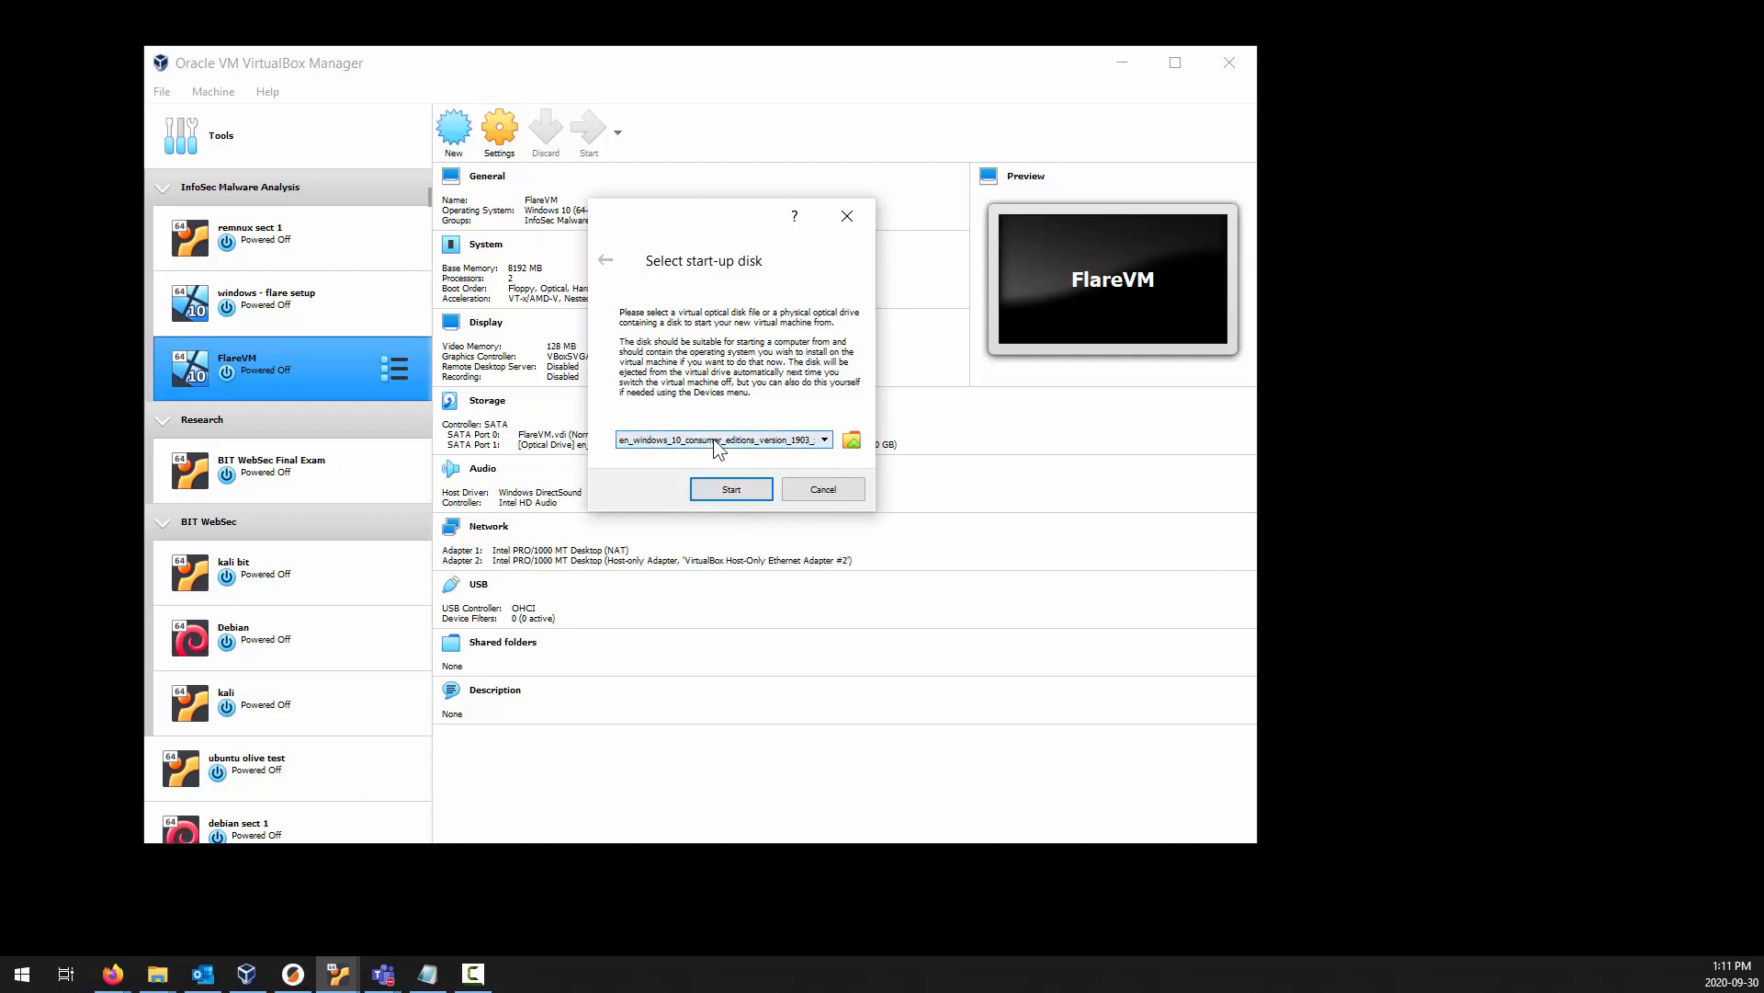
left_click(743, 489)
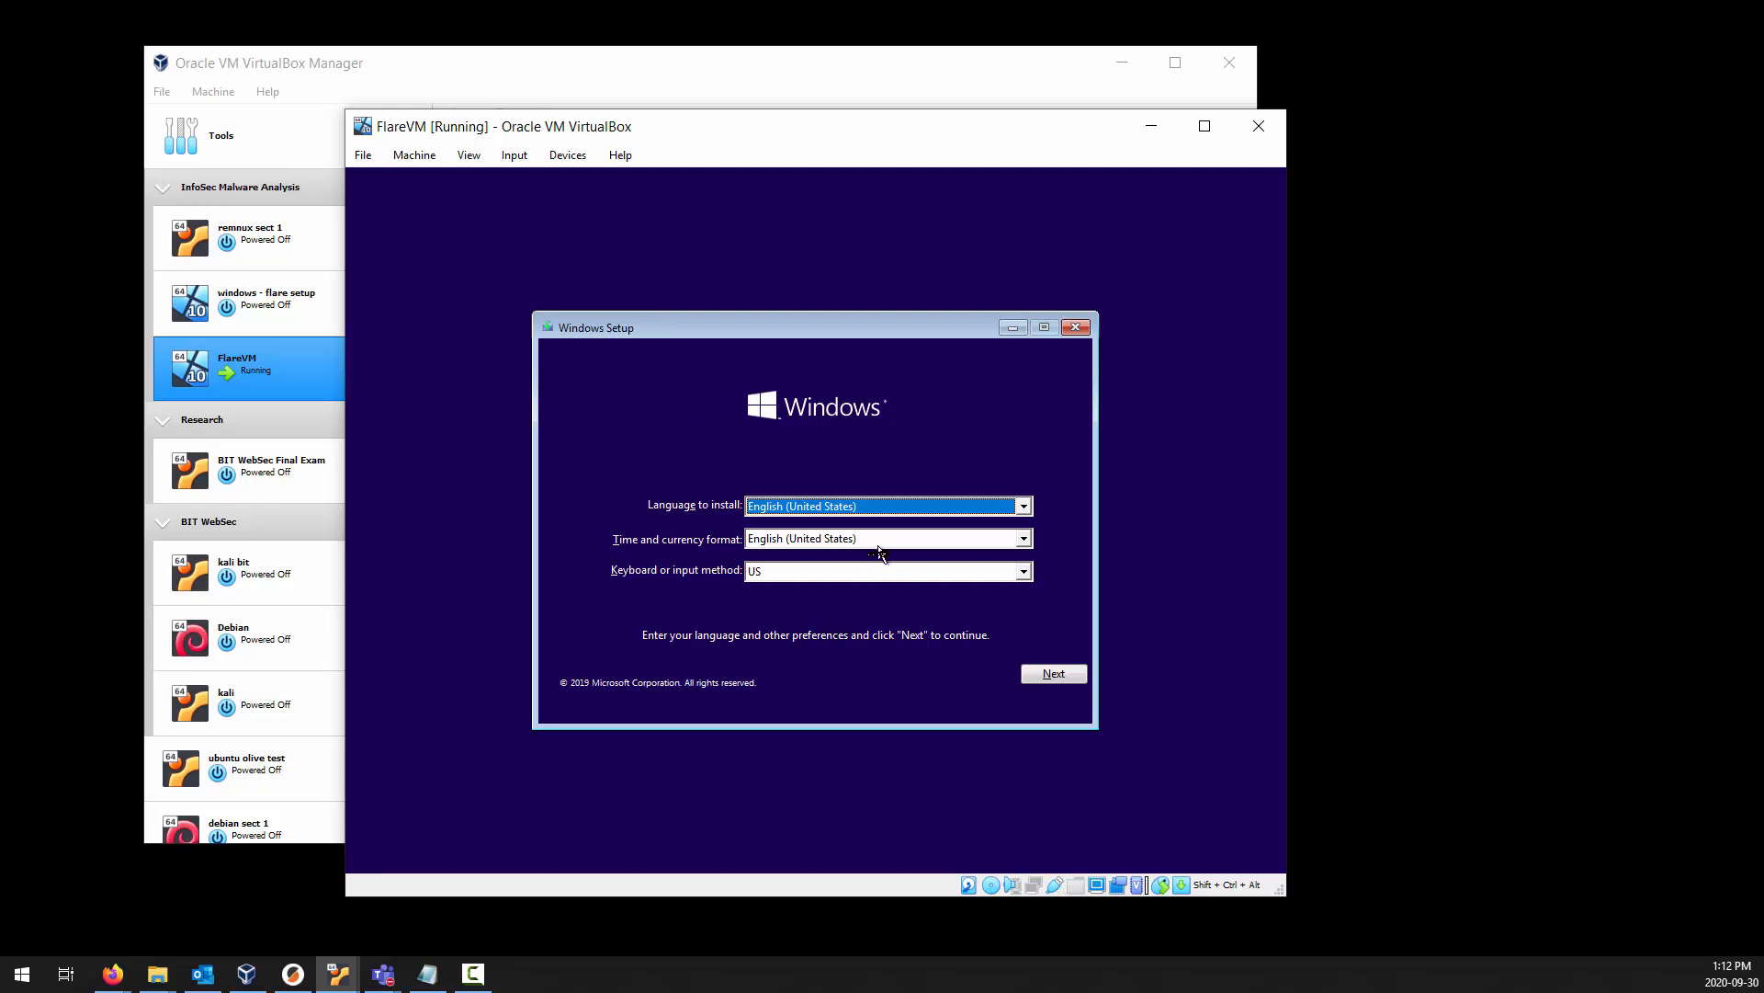
left_click(1066, 673)
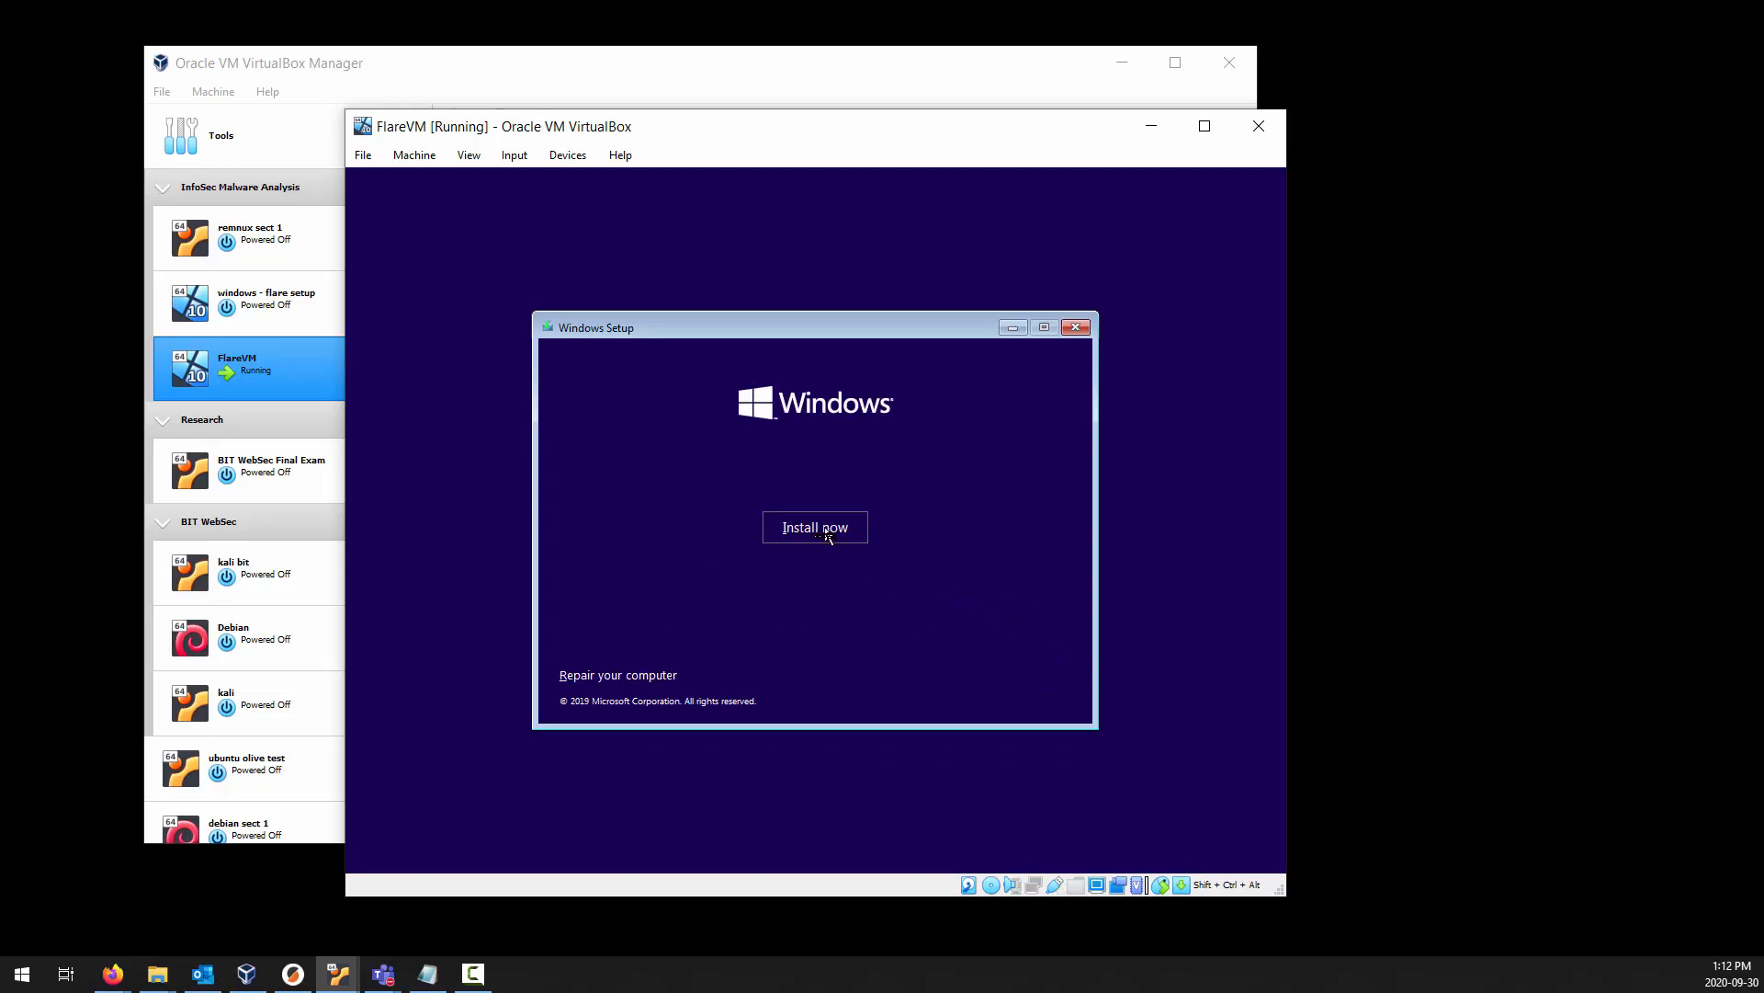
left_click(826, 536)
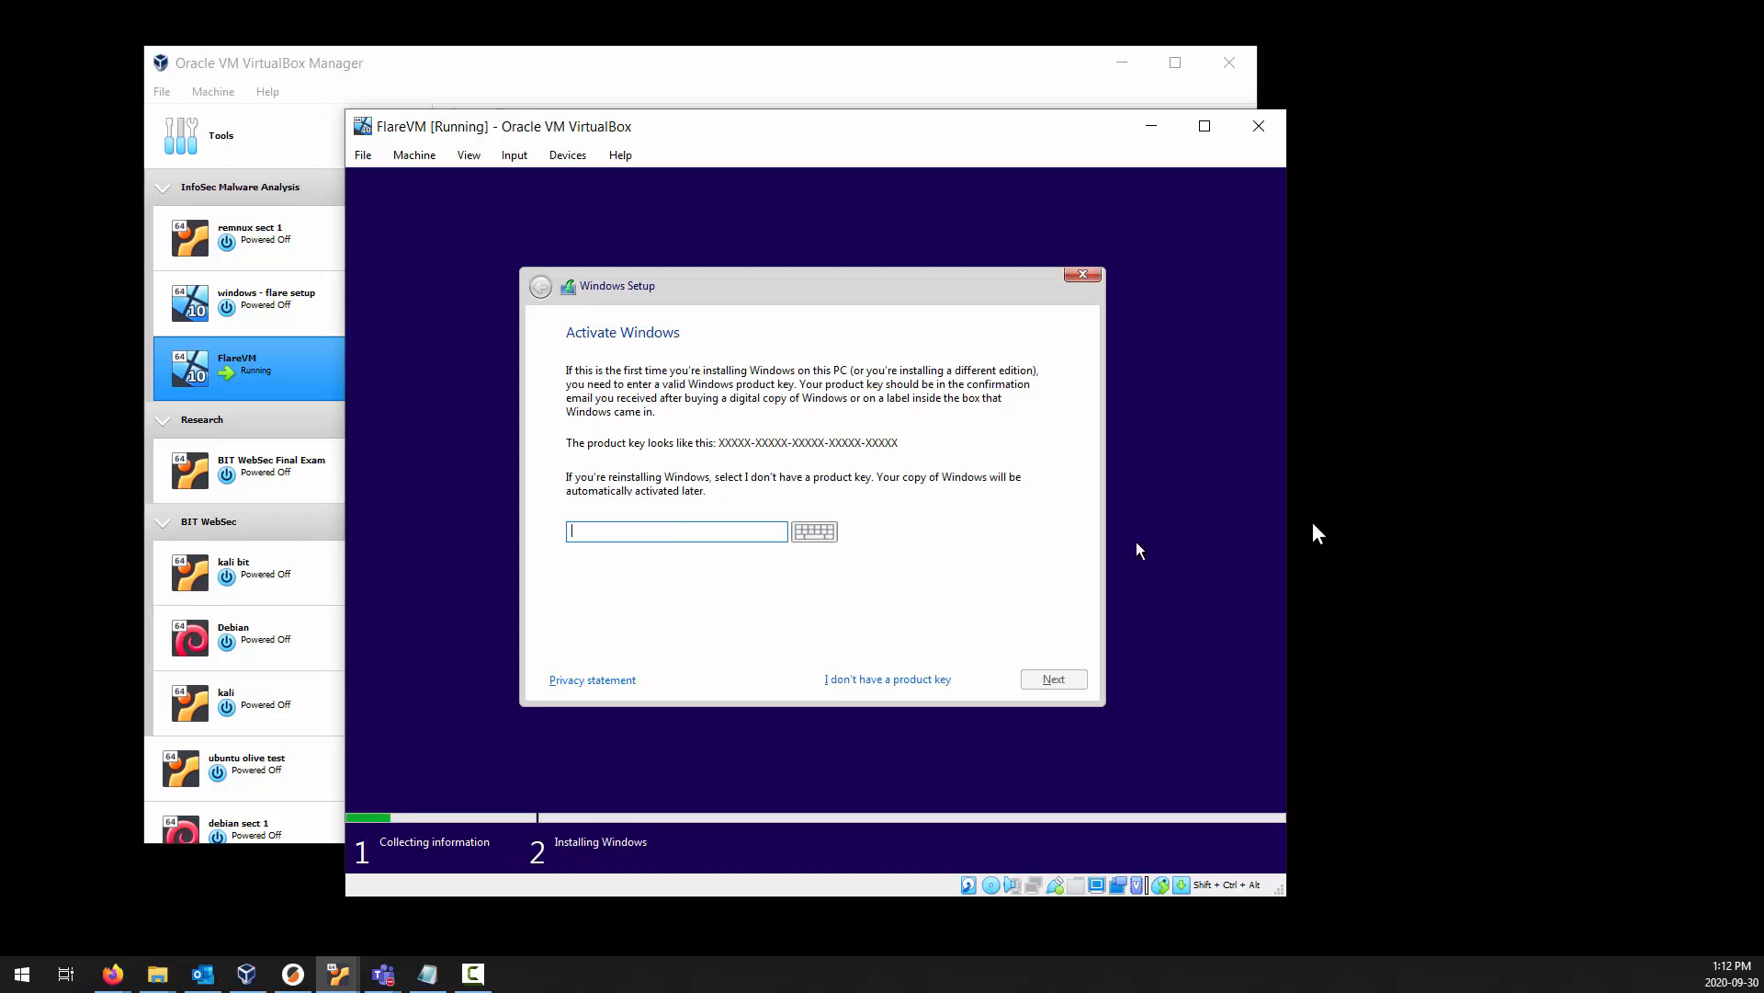
Switch to the Azure Education software page in Firefox and view the product key for Windows 10 (consumer editions), version 1903 - DVD.
left_click(115, 979)
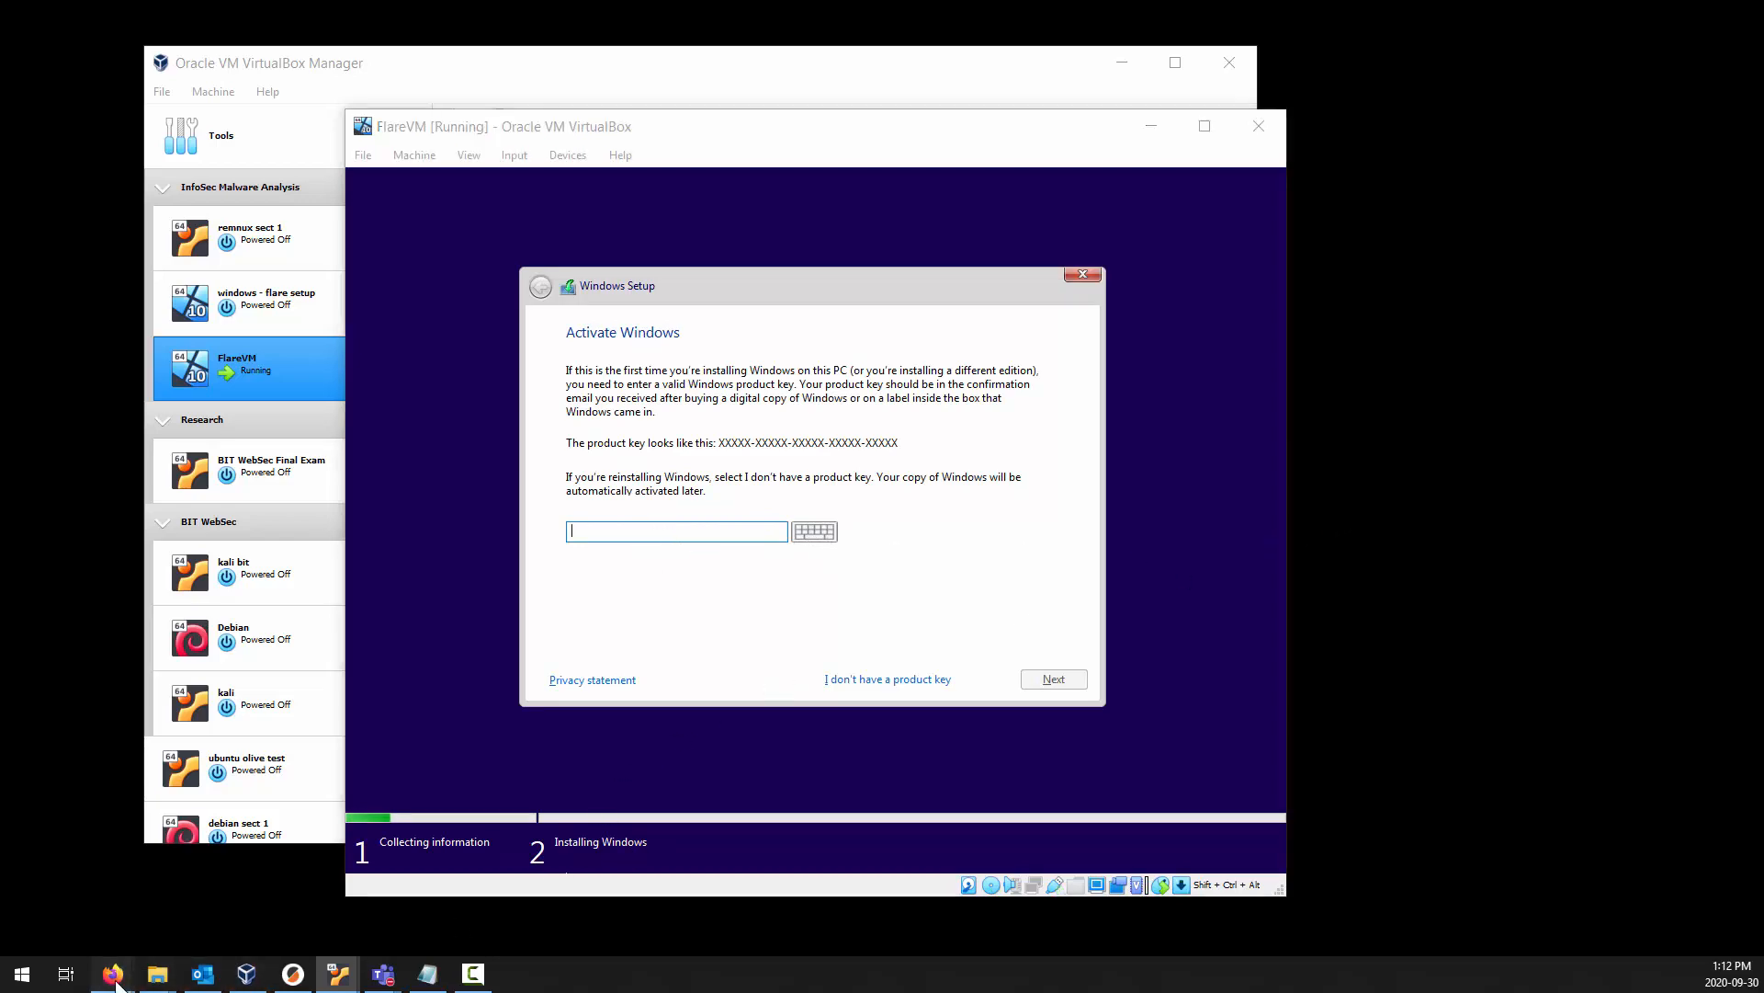
left_click(1036, 884)
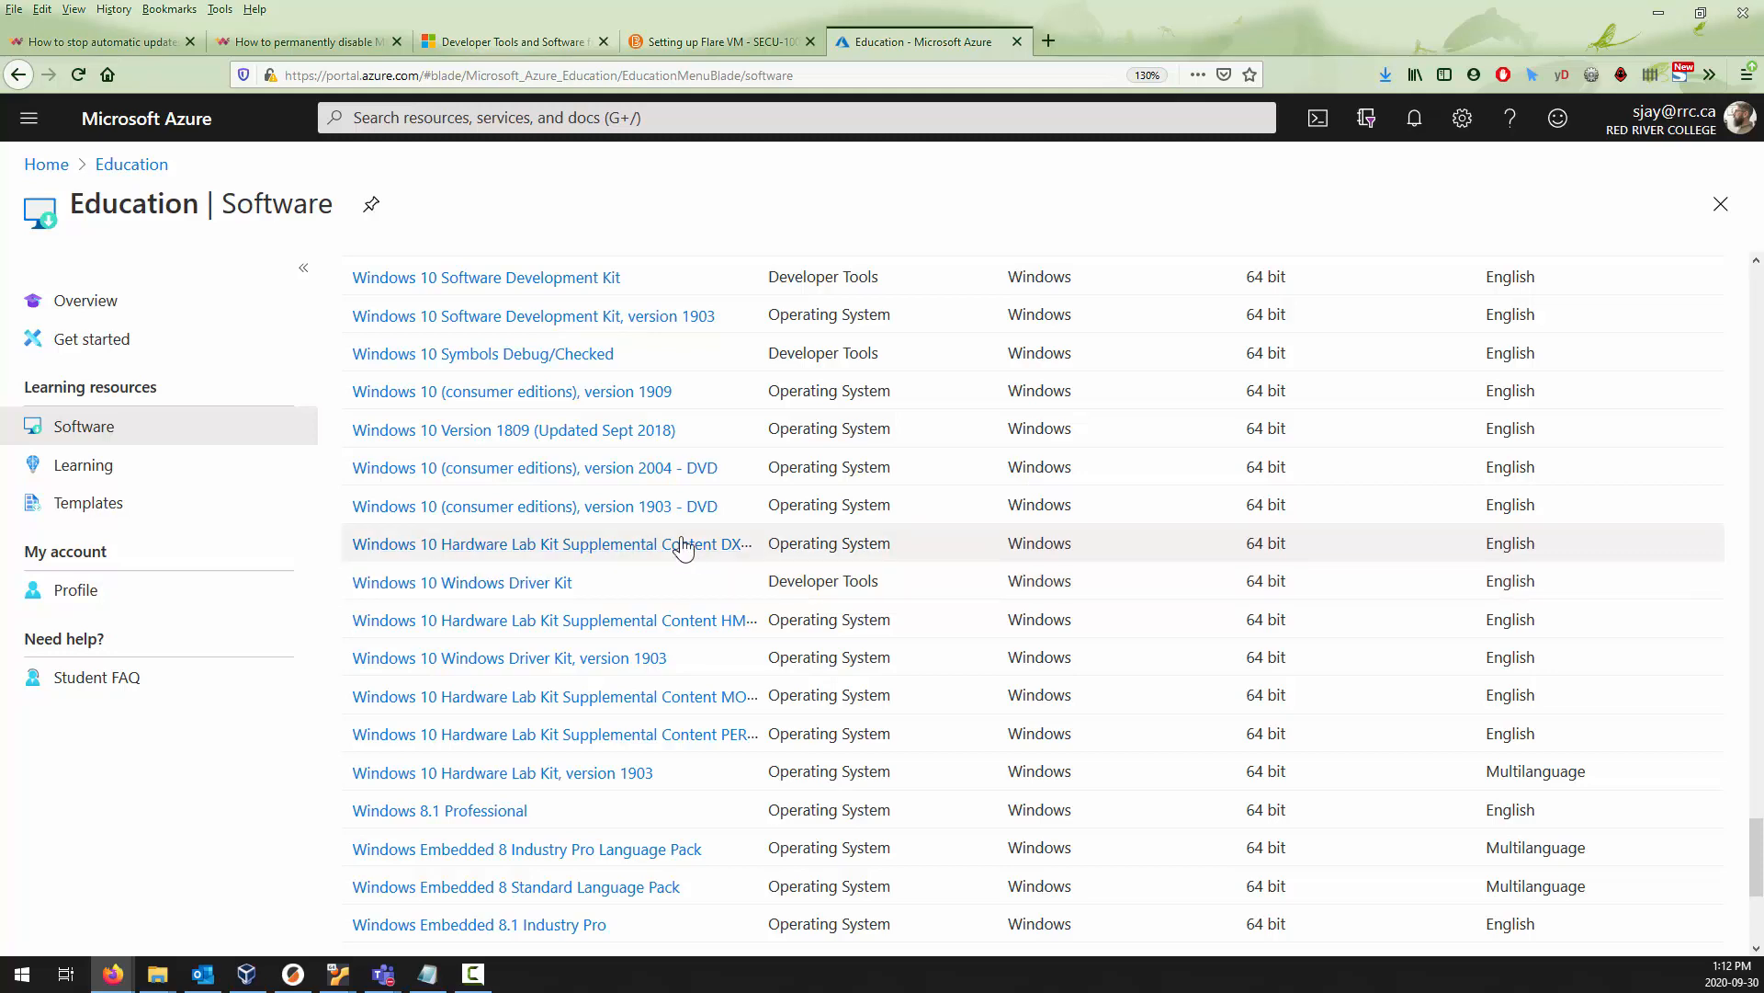
left_click(649, 507)
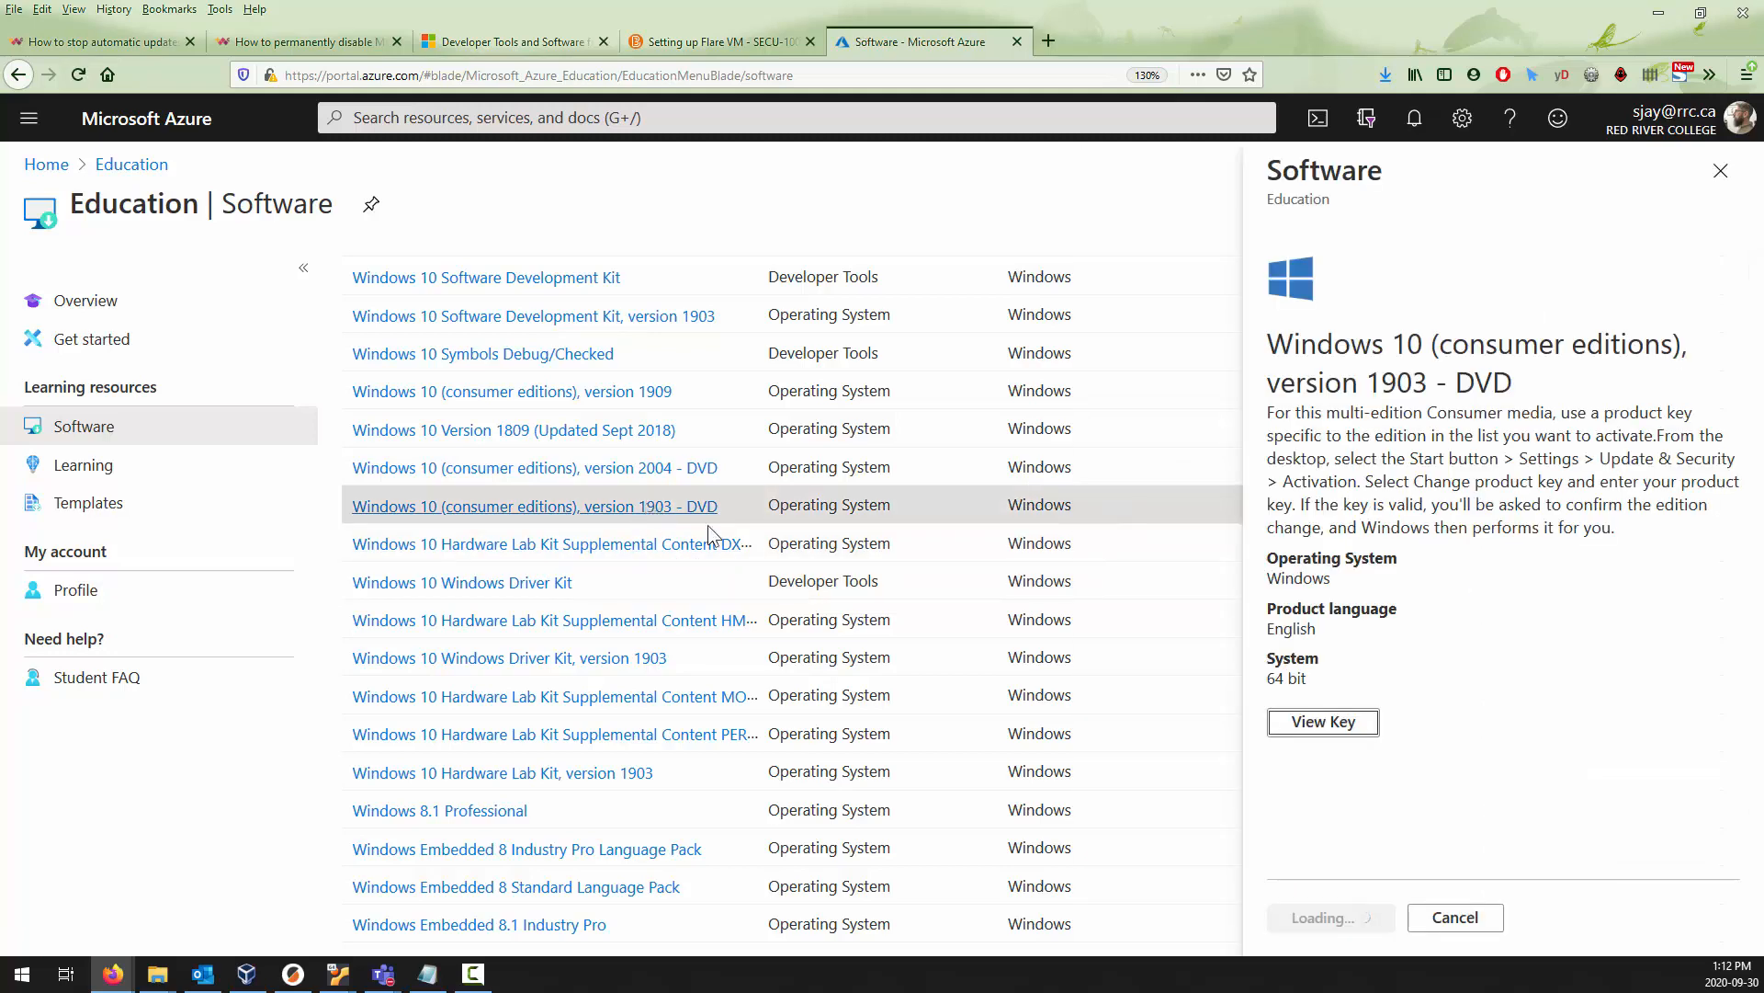
left_click(1336, 726)
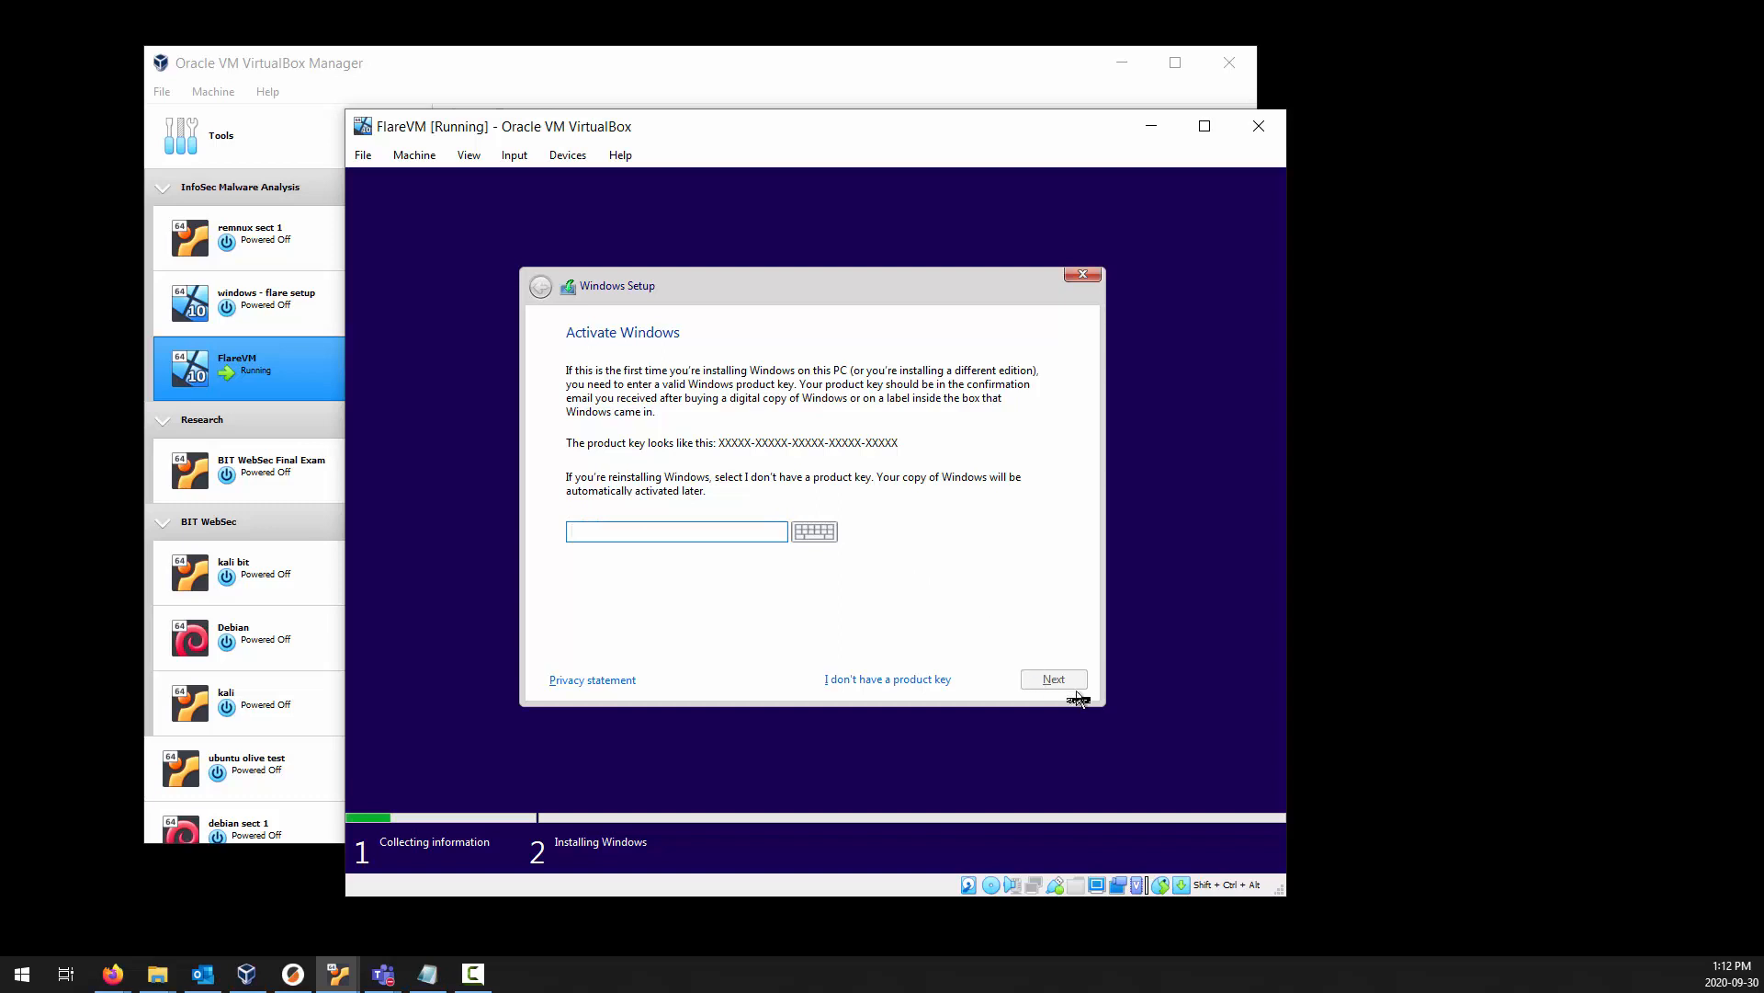
In the FlareVM Windows Setup, continue without a product key and choose Windows 10 Education as the operating system.
left_click(873, 680)
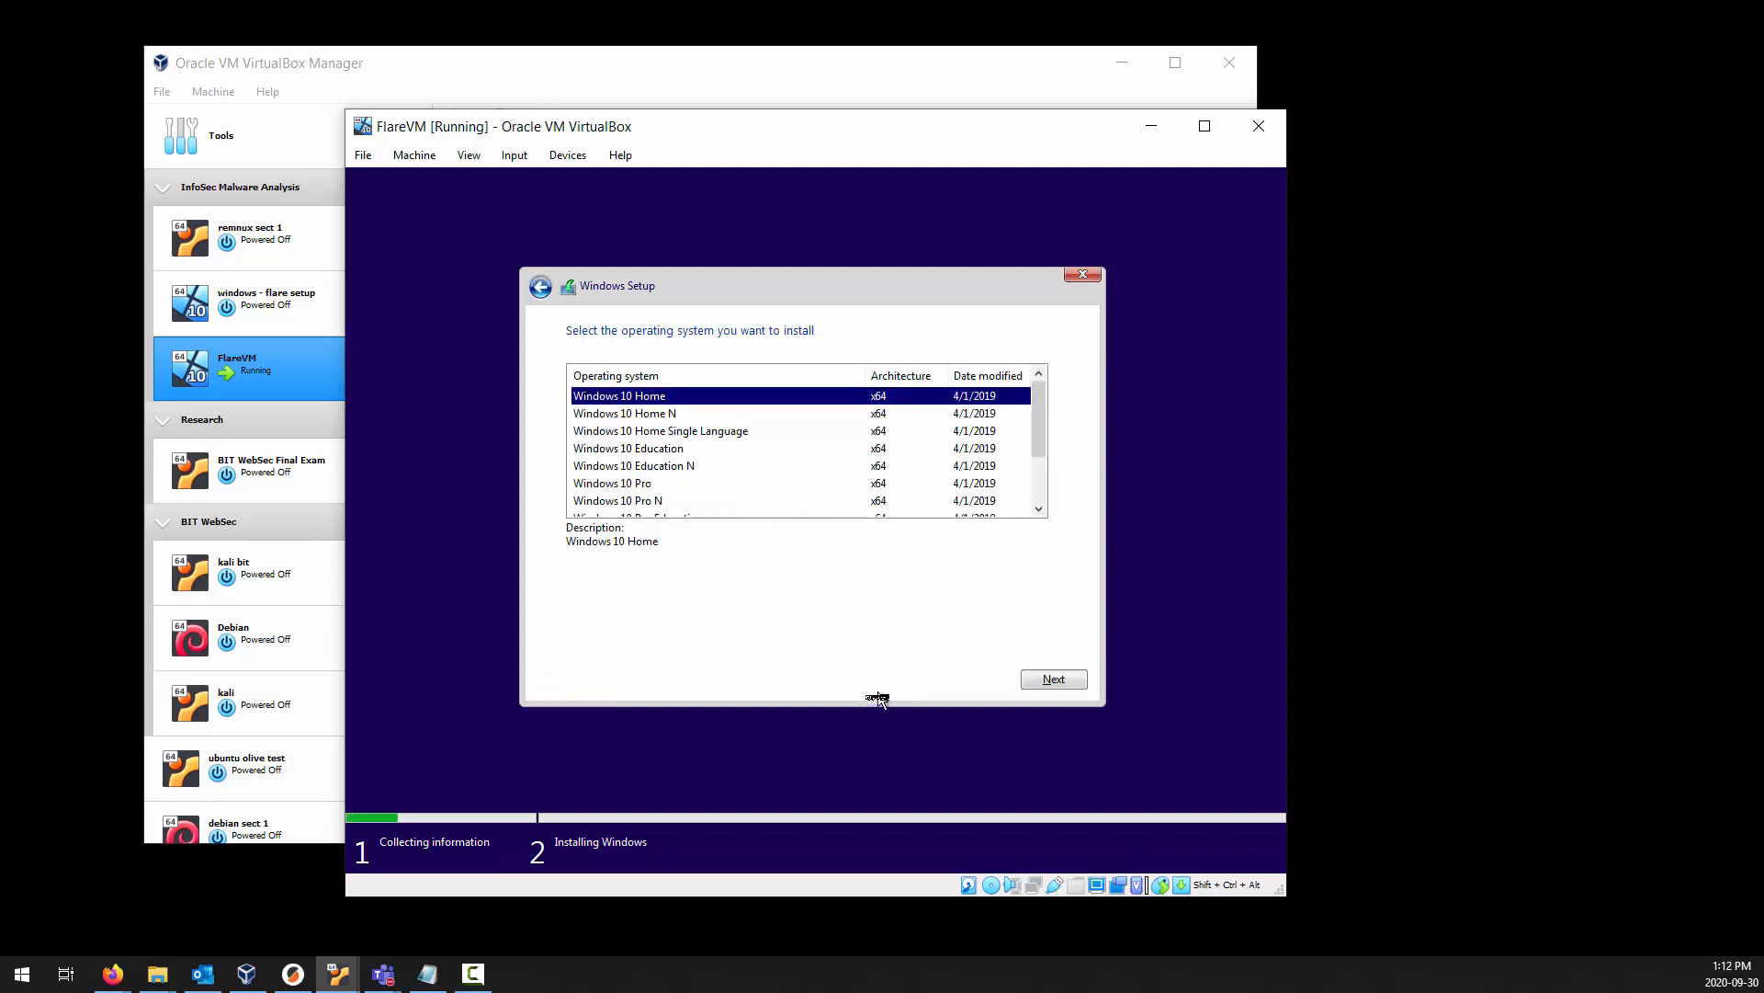
scroll(738, 495, "down", 1)
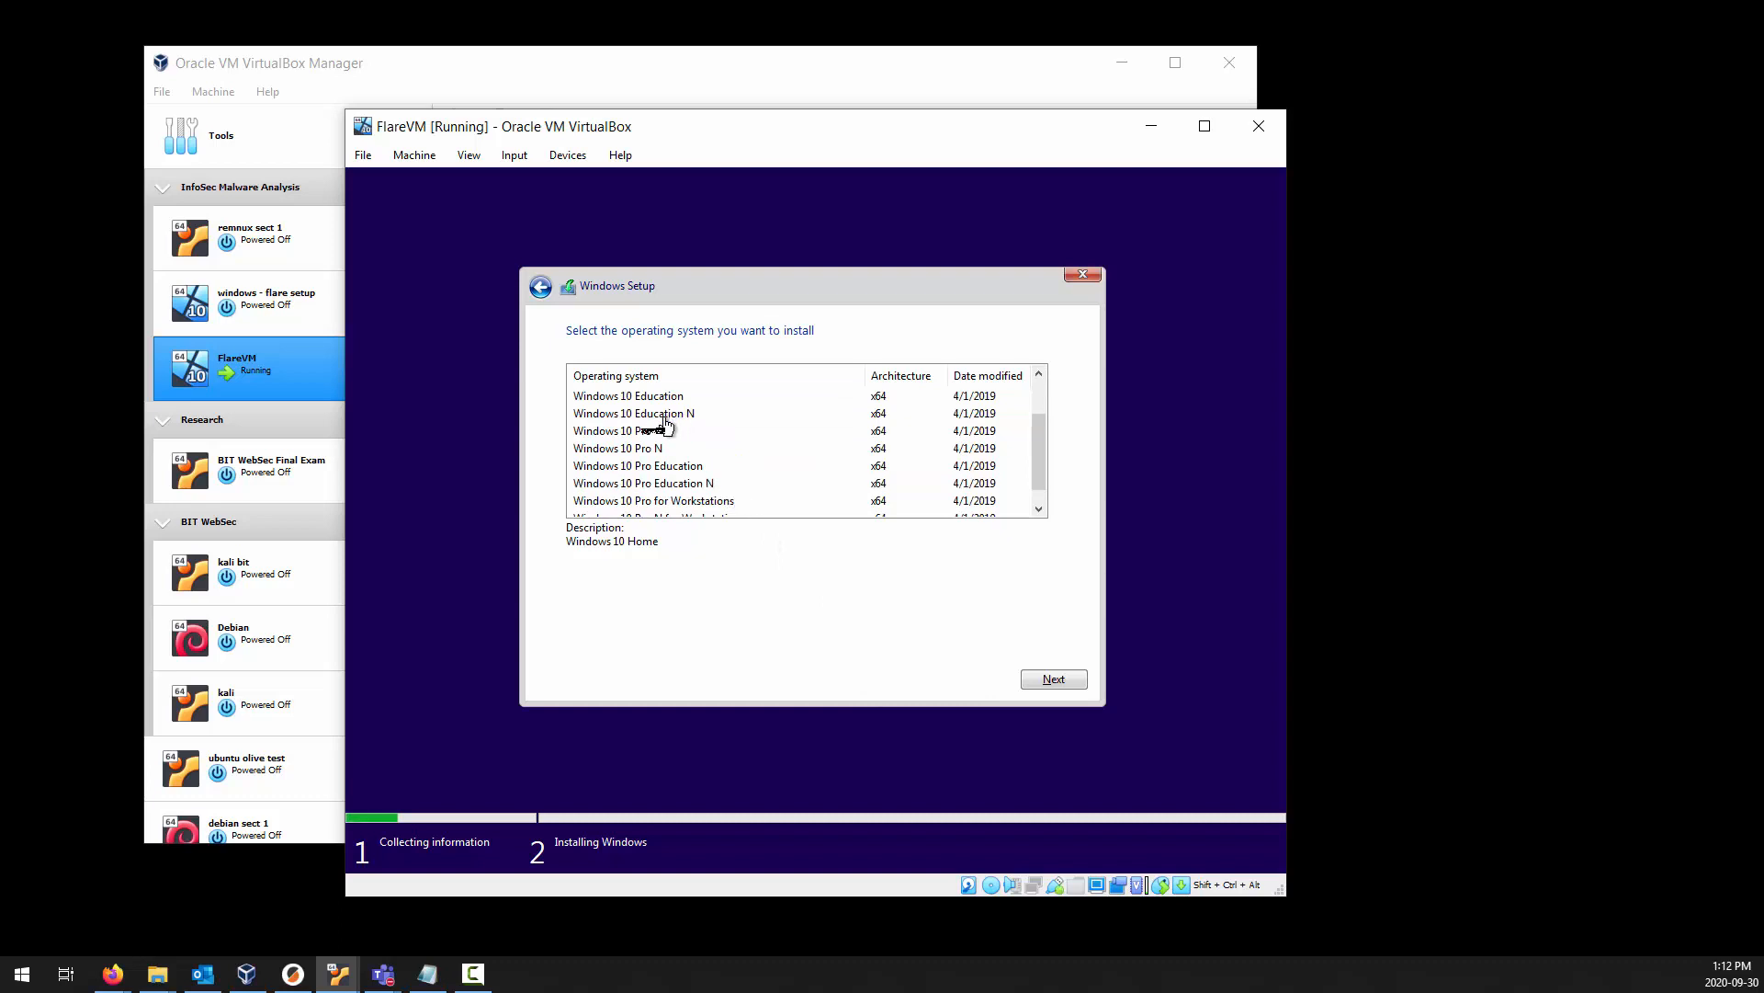
left_click(648, 431)
scroll(804, 462, "up", 1)
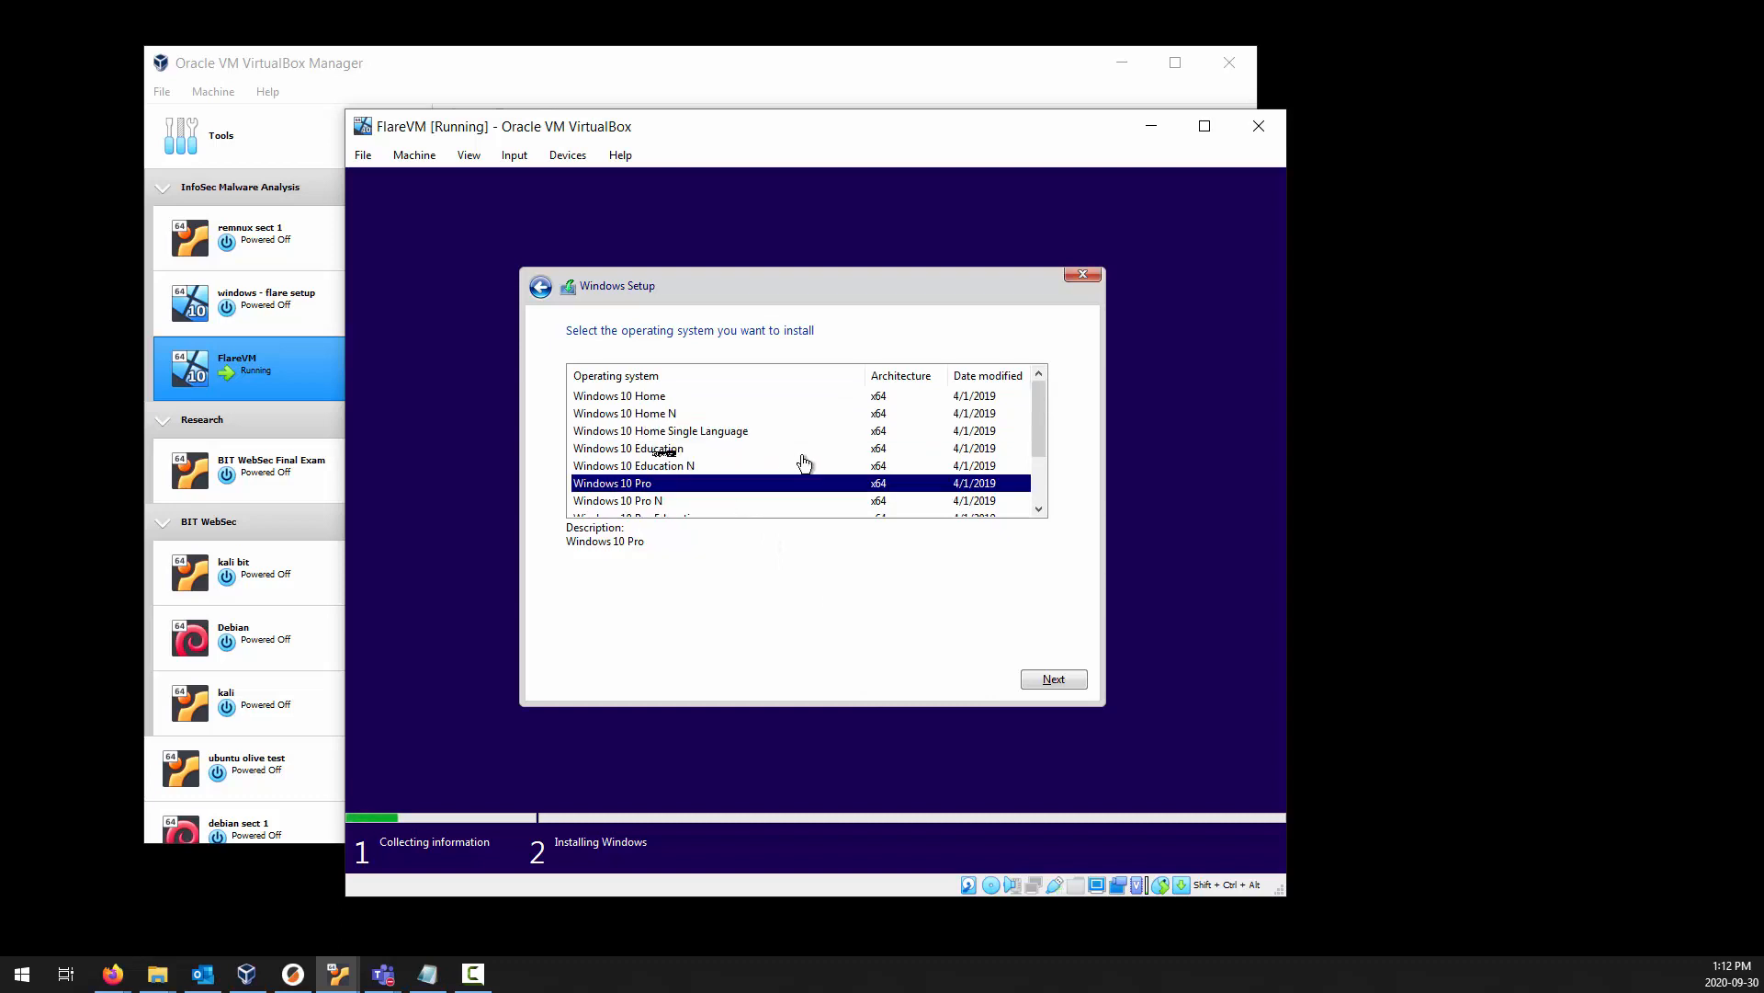
left_click(669, 450)
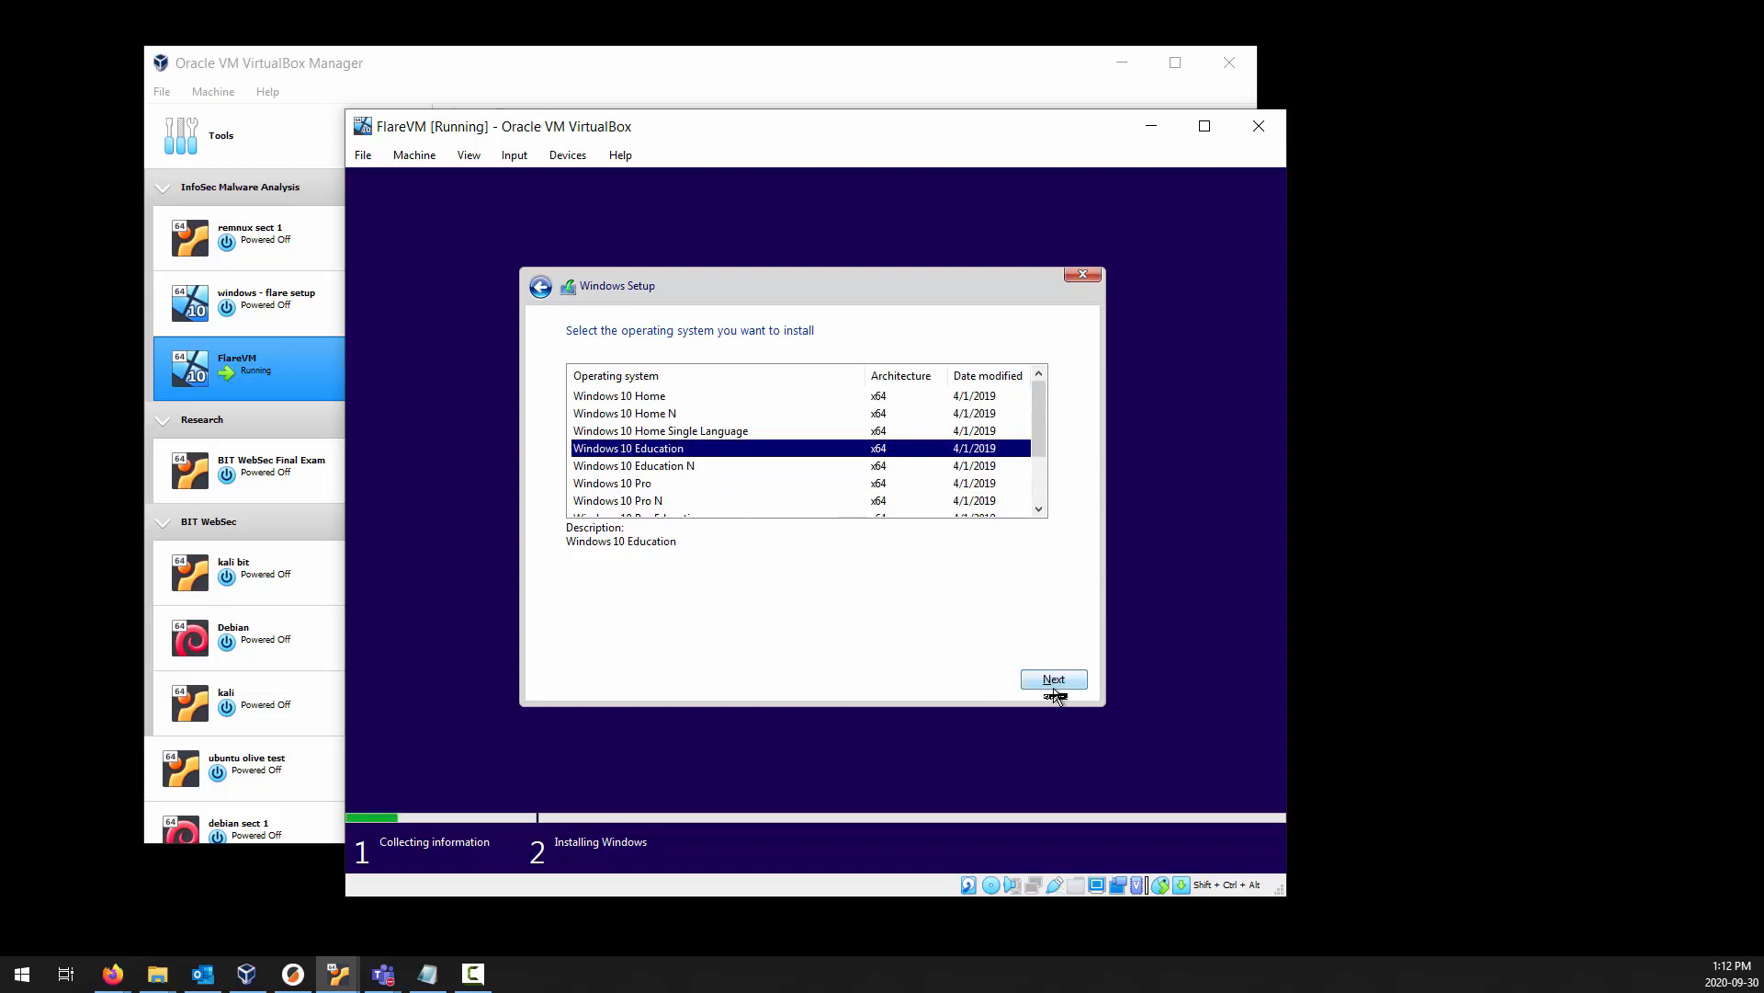
left_click(1054, 685)
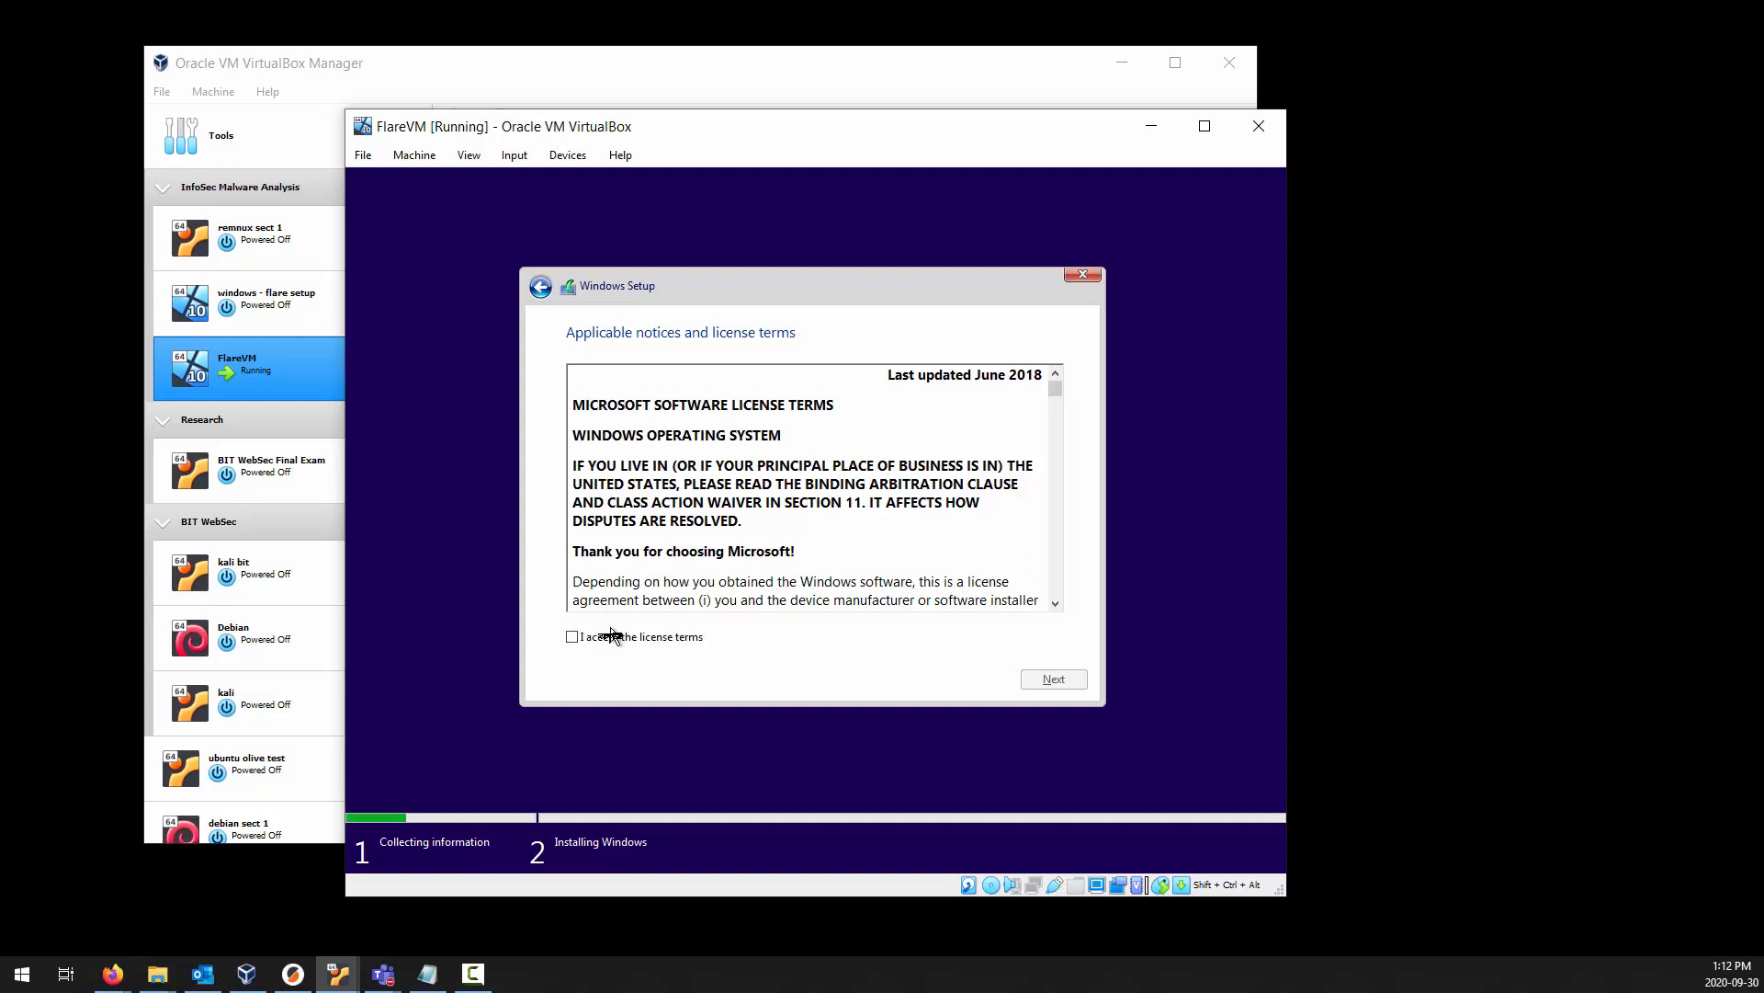
Accept the license terms and start a custom Windows-only installation on Drive 0 Unallocated Space.
left_click(611, 643)
left_click(1053, 678)
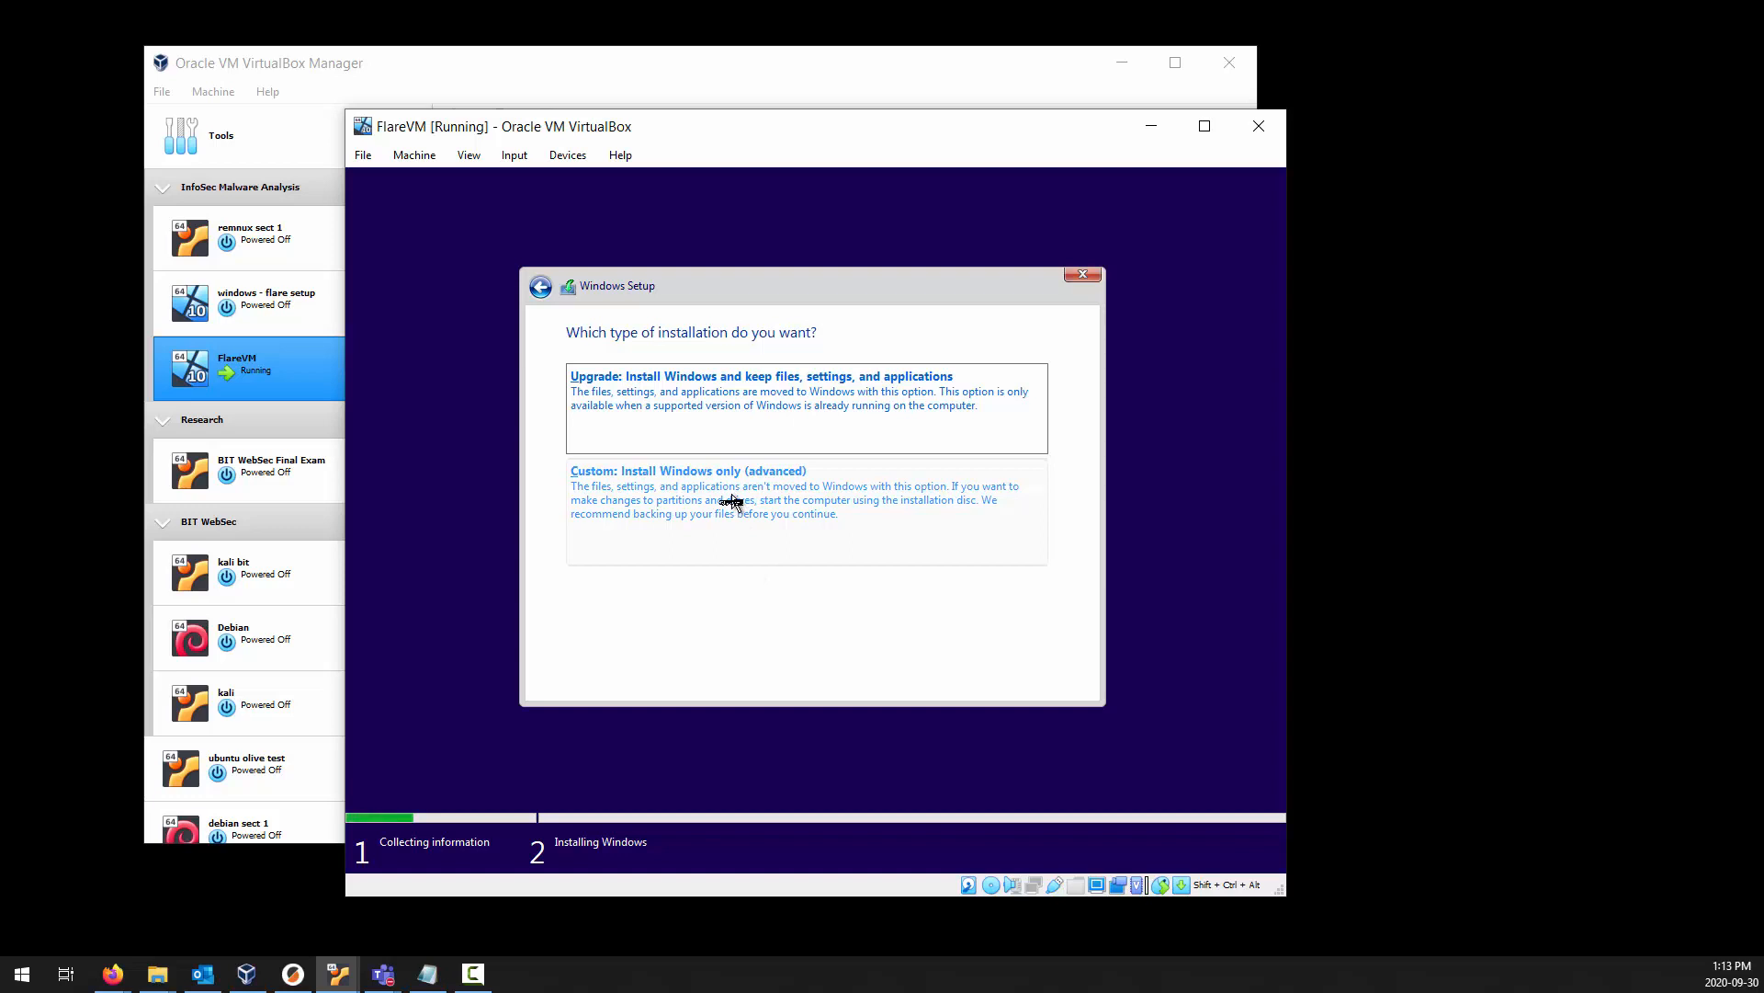
left_click(732, 500)
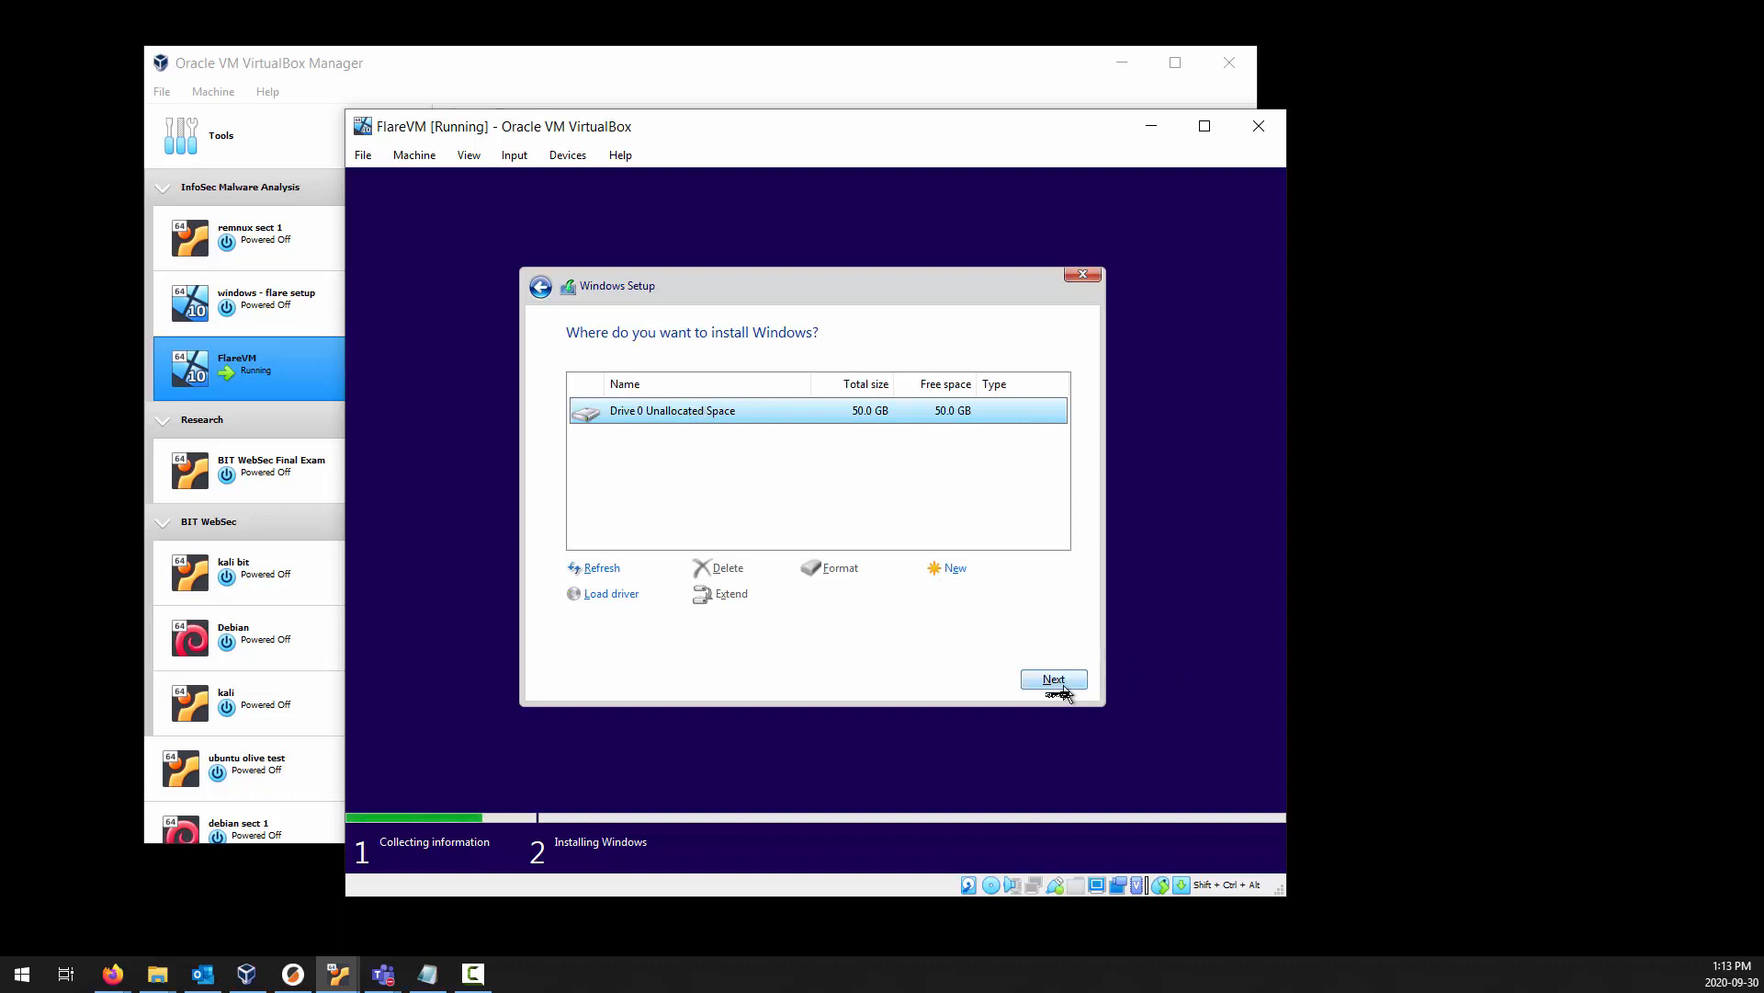
left_click(1053, 680)
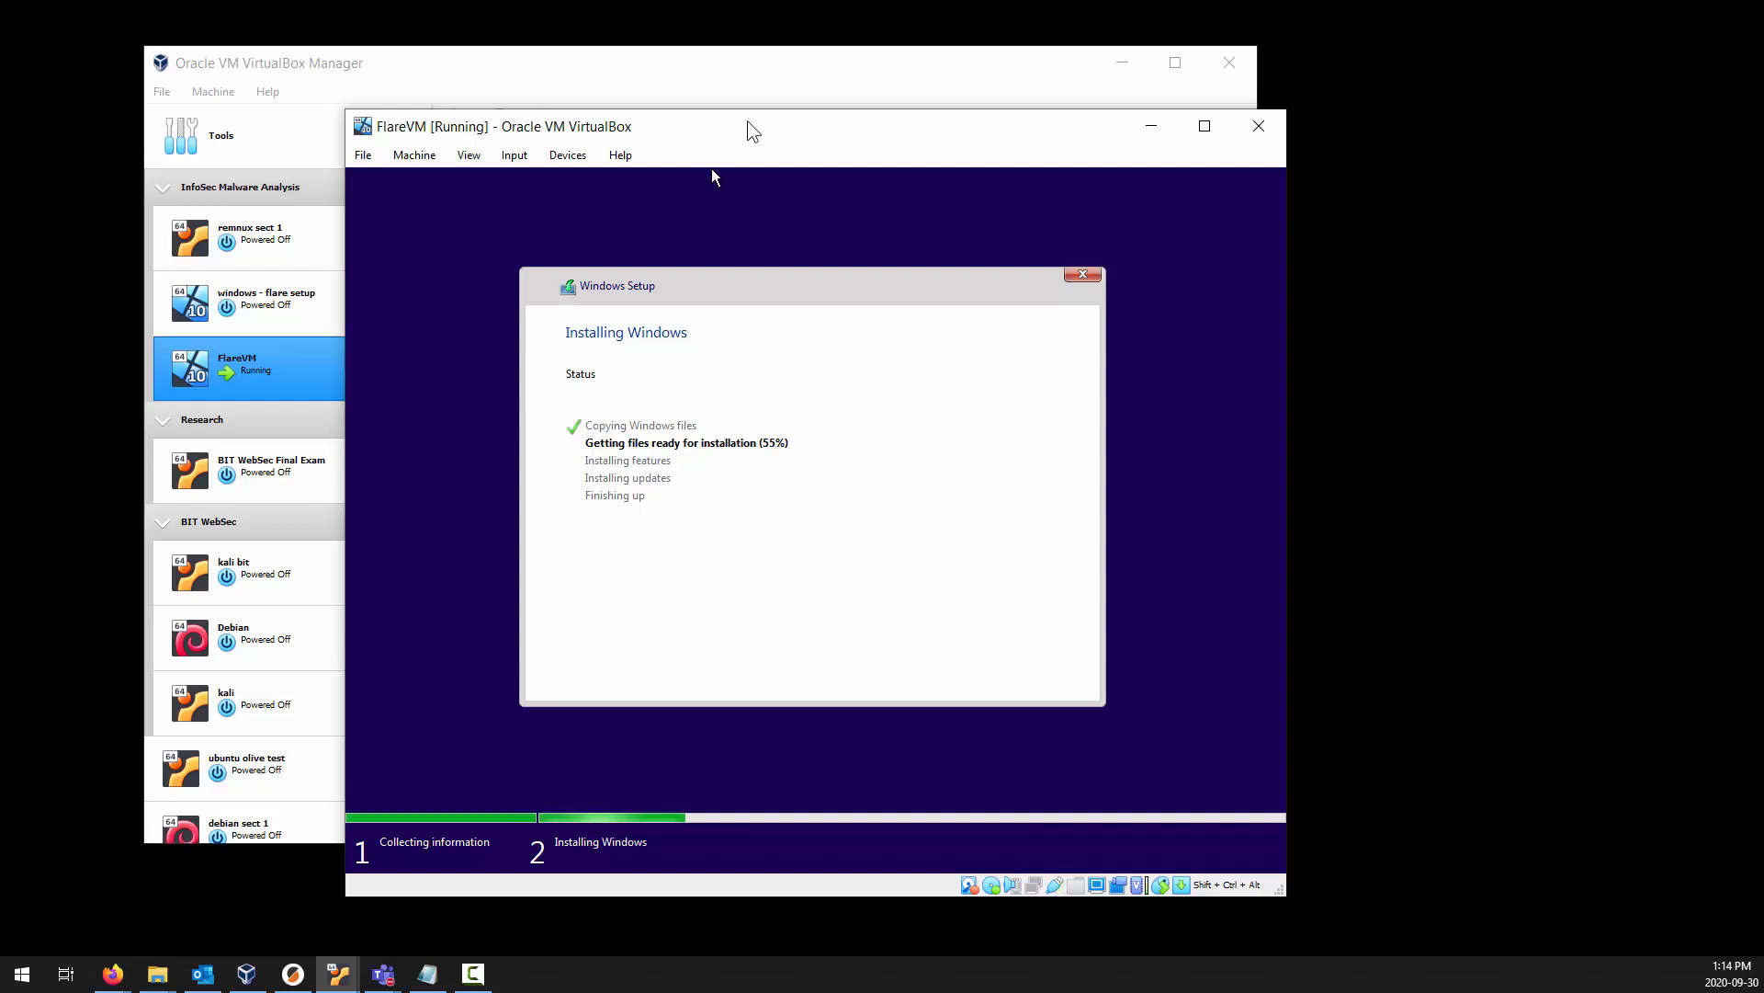
Move the FlareVM window aside, switch to the running REMnux v7 machine and power it off from within its desktop.
left_click_drag(748, 126, 1162, 167)
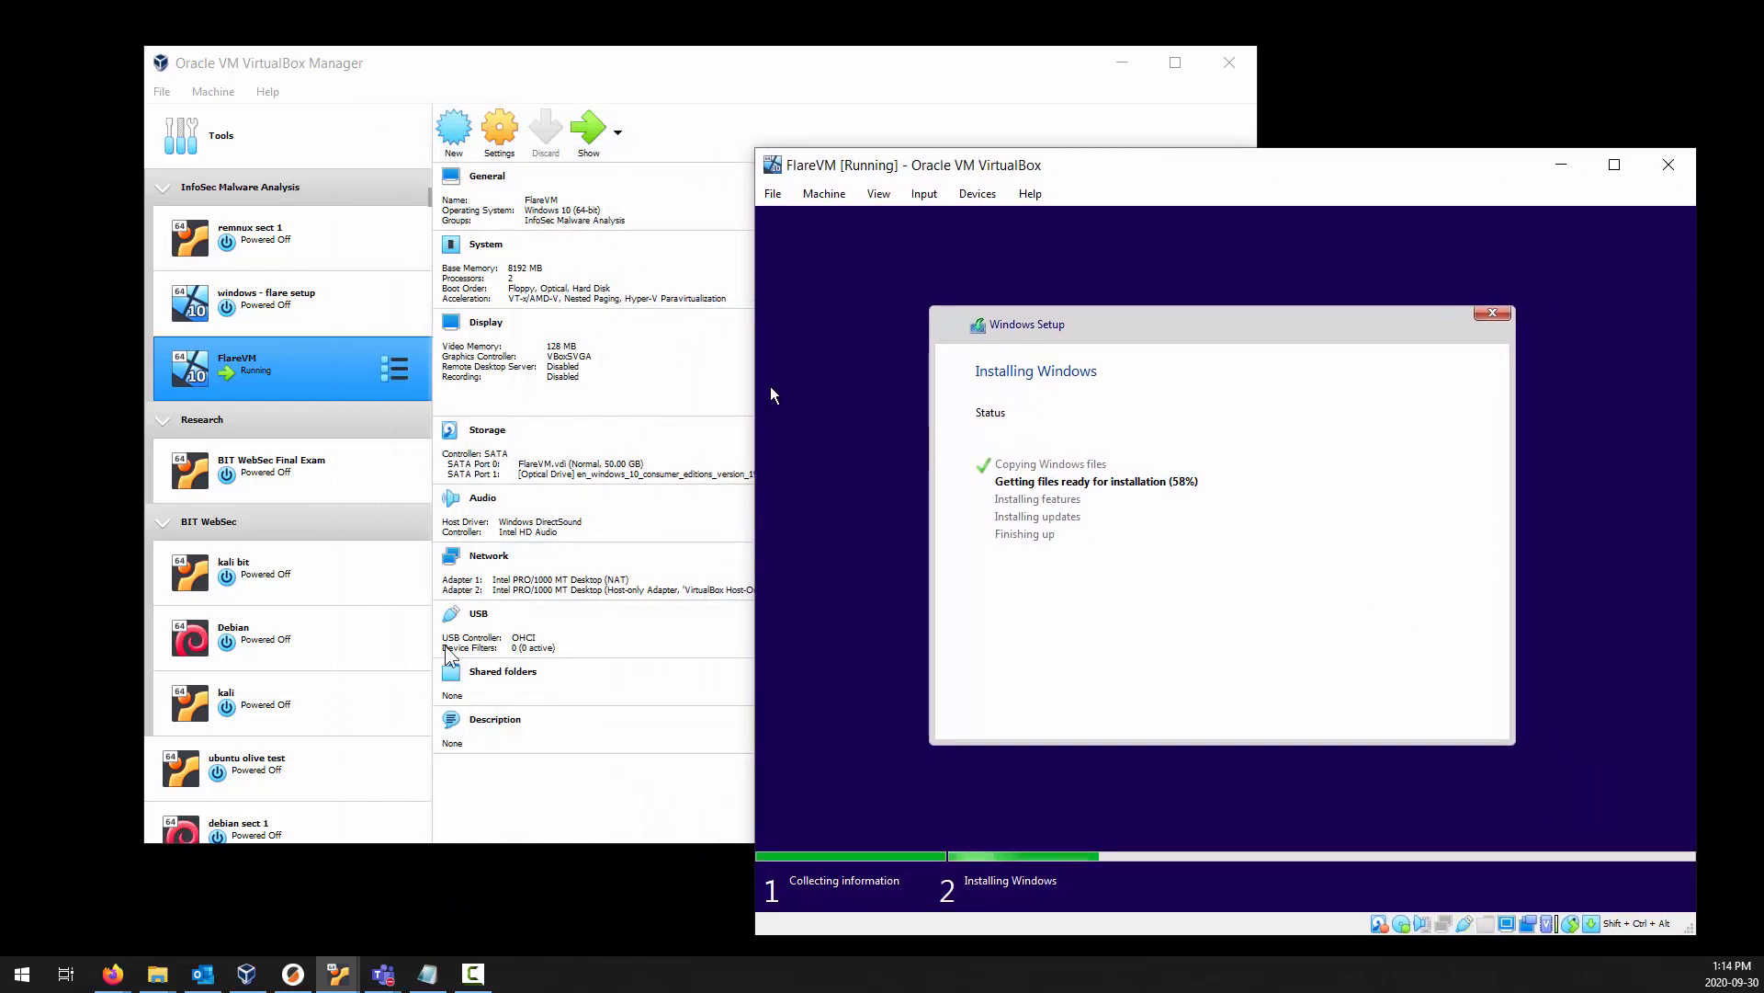
mouse_move(325, 976)
left_click(307, 903)
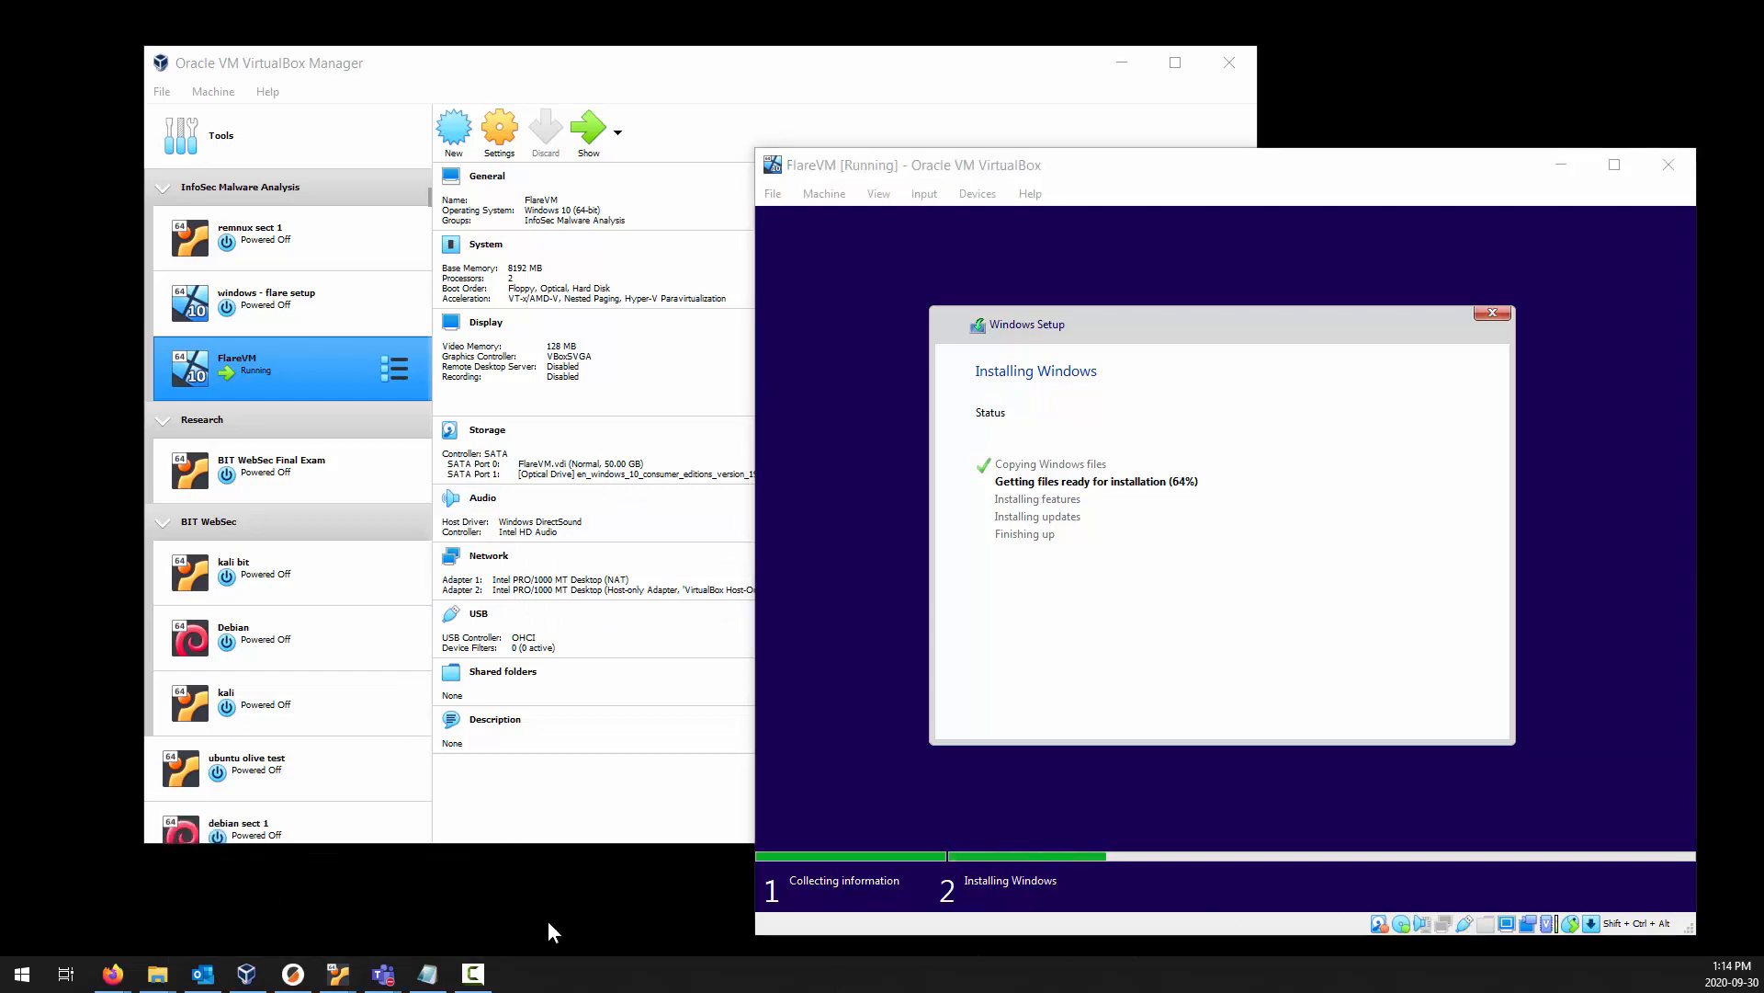
mouse_move(338, 975)
left_click(301, 885)
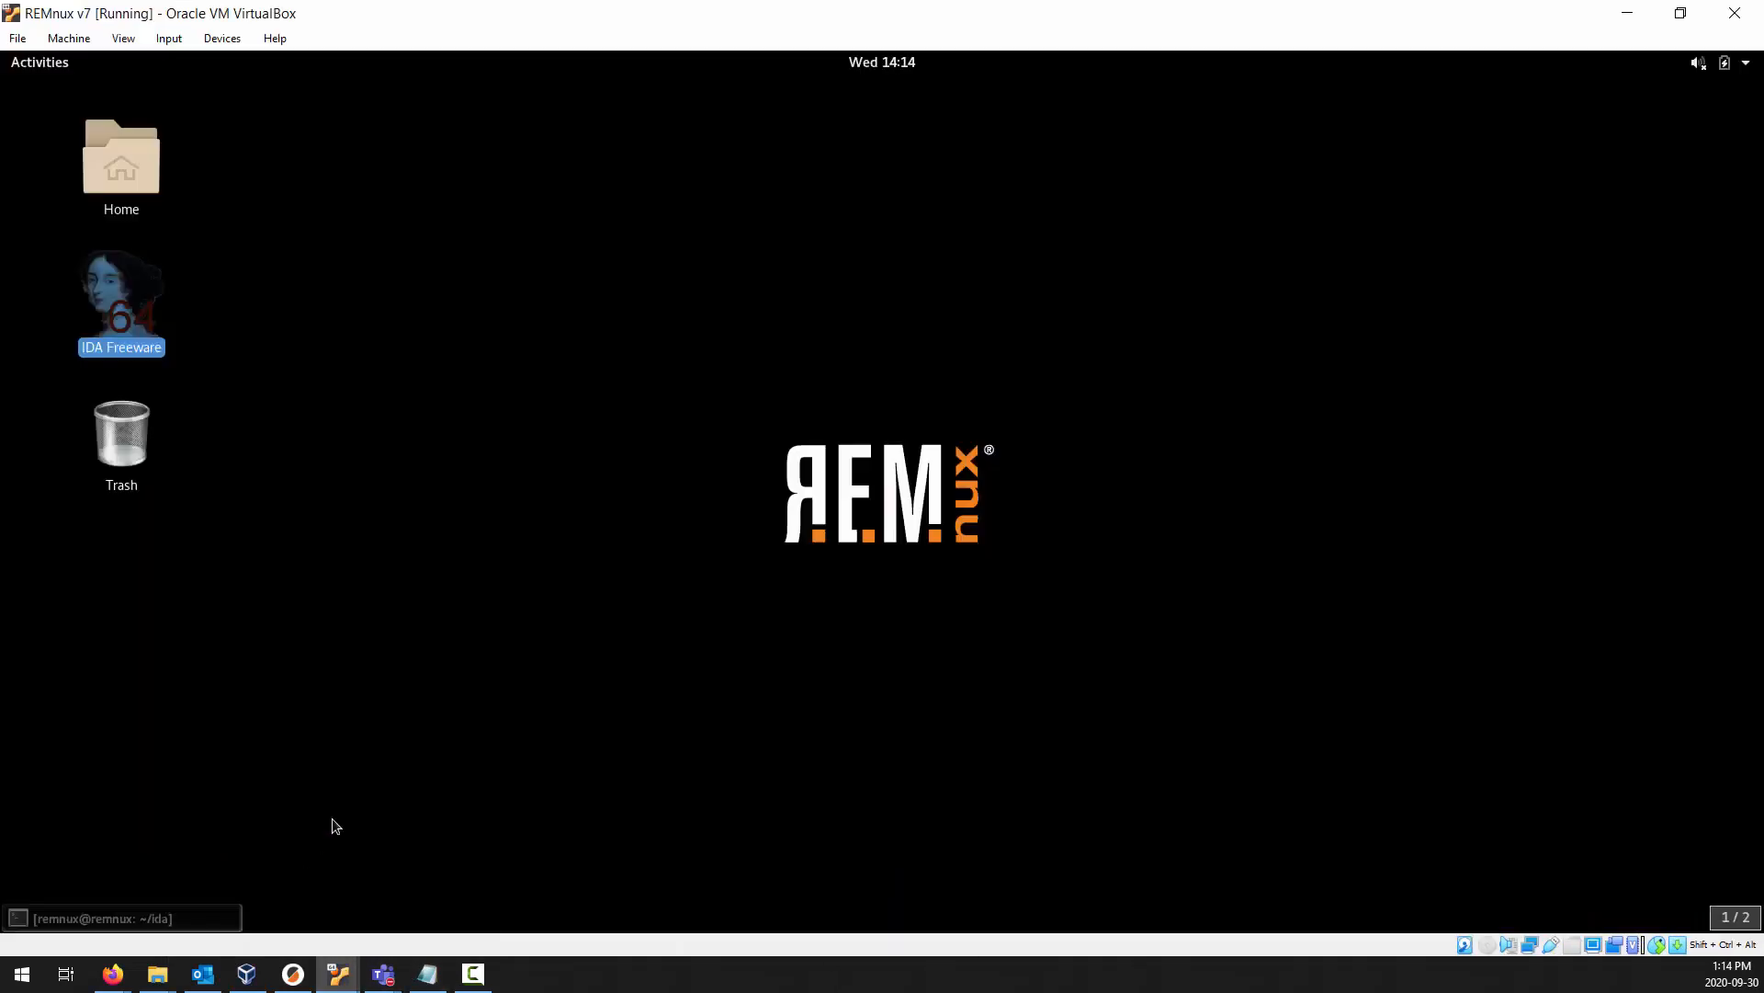
left_click(580, 496)
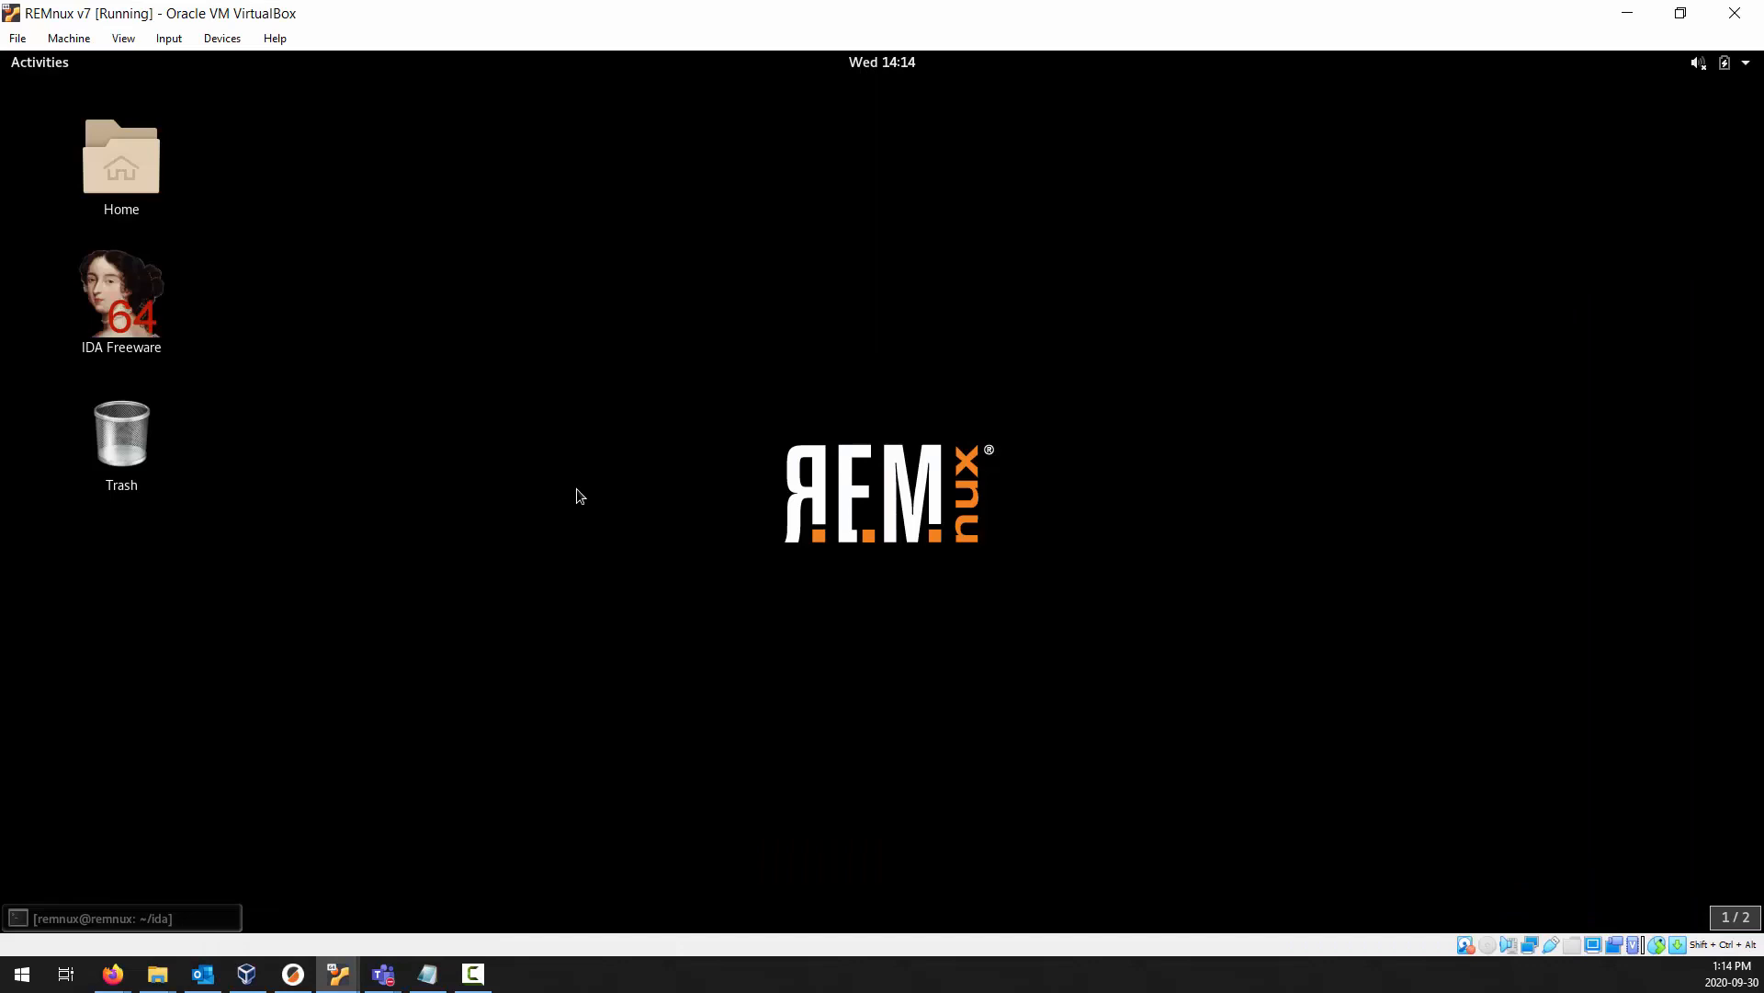
left_click(1746, 65)
left_click(1699, 342)
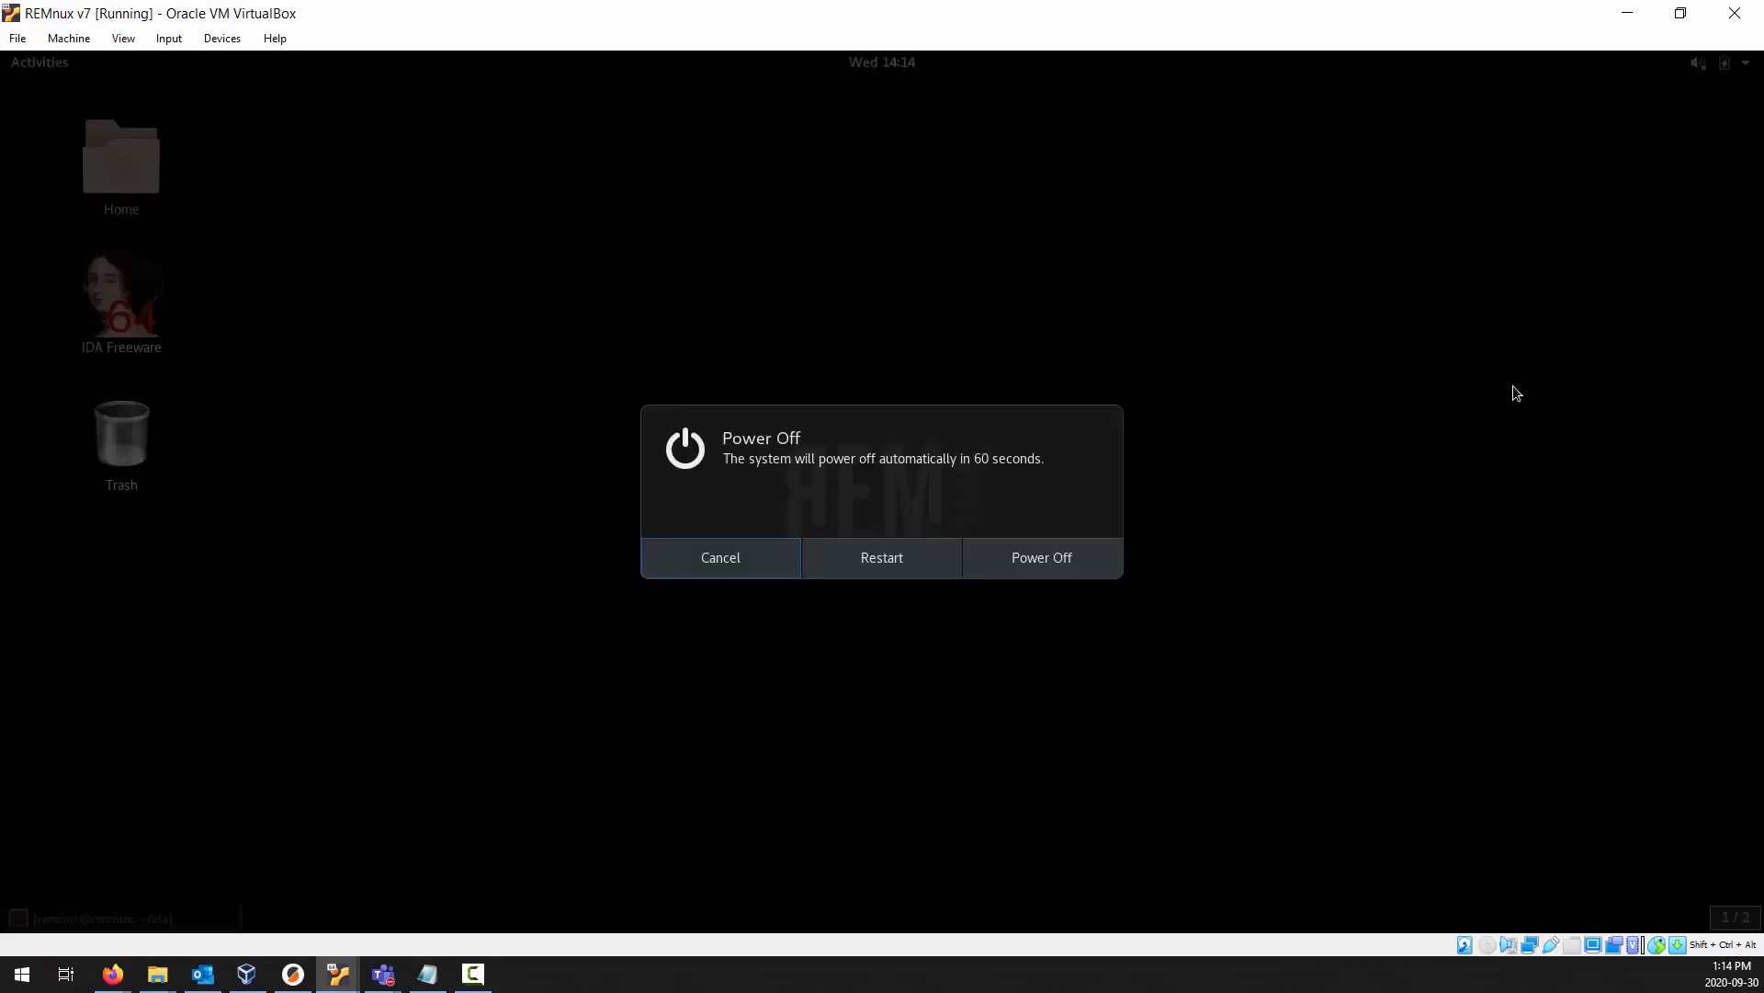
left_click(1056, 559)
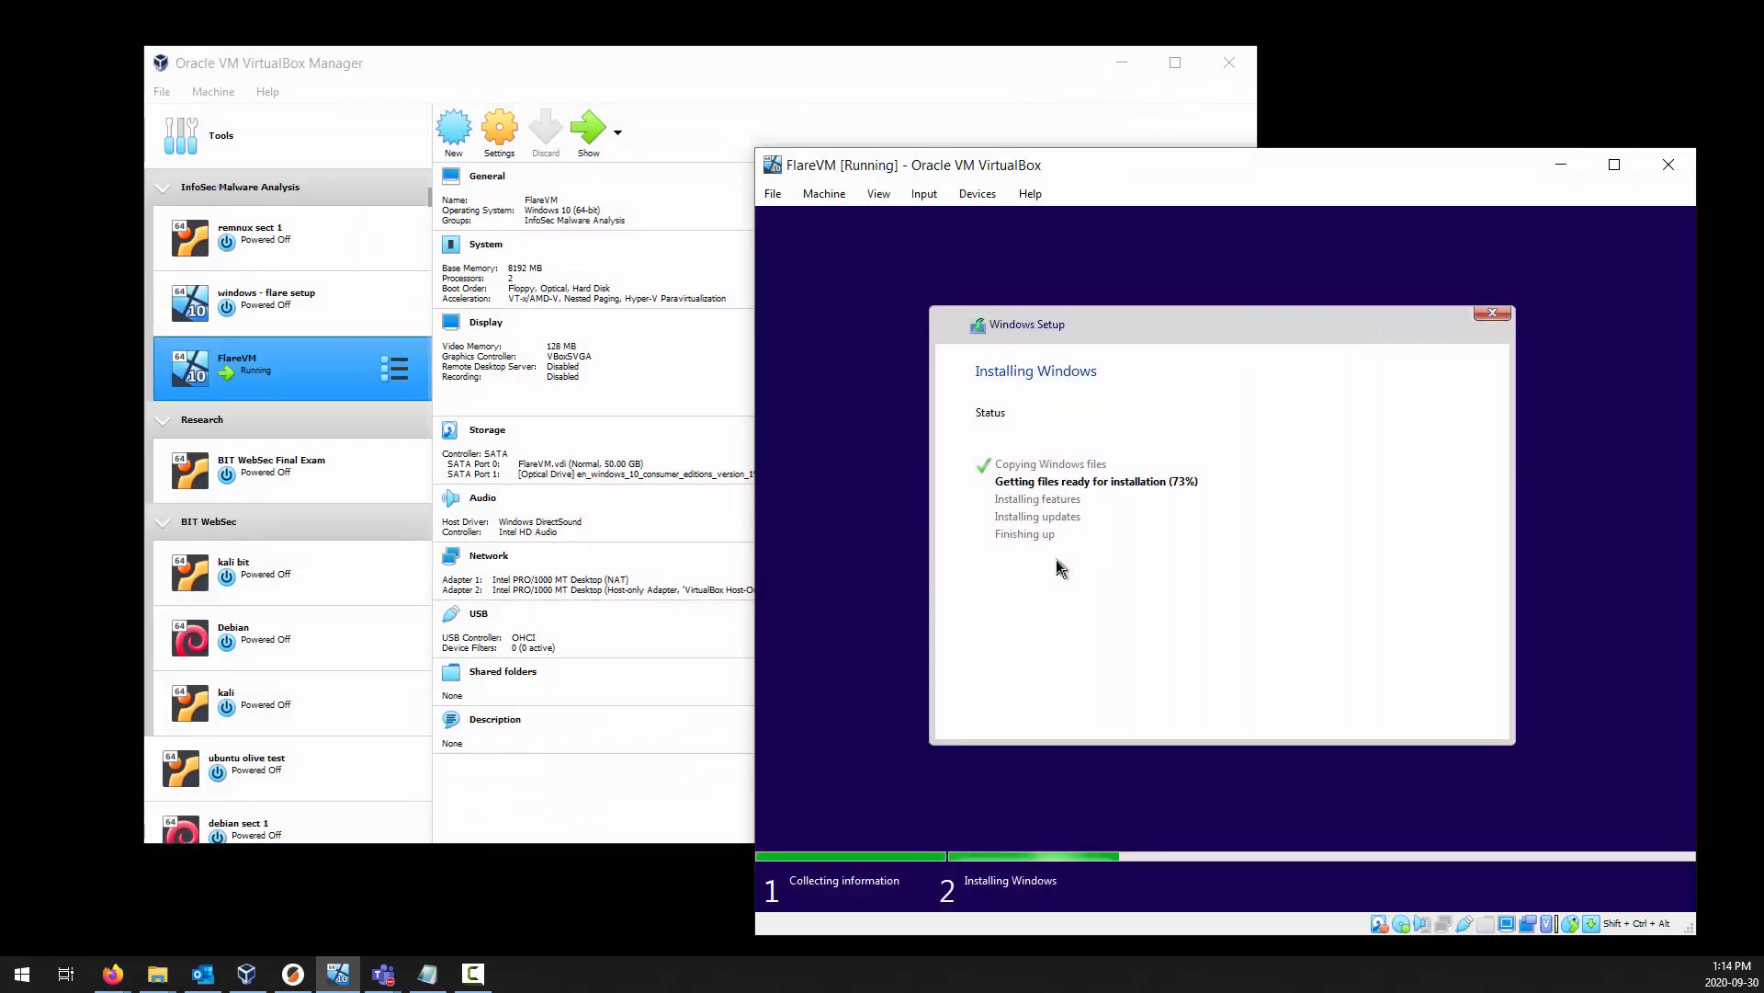
Start the windows - flare setup machine and place its window beside the FlareVM window.
left_click(277, 296)
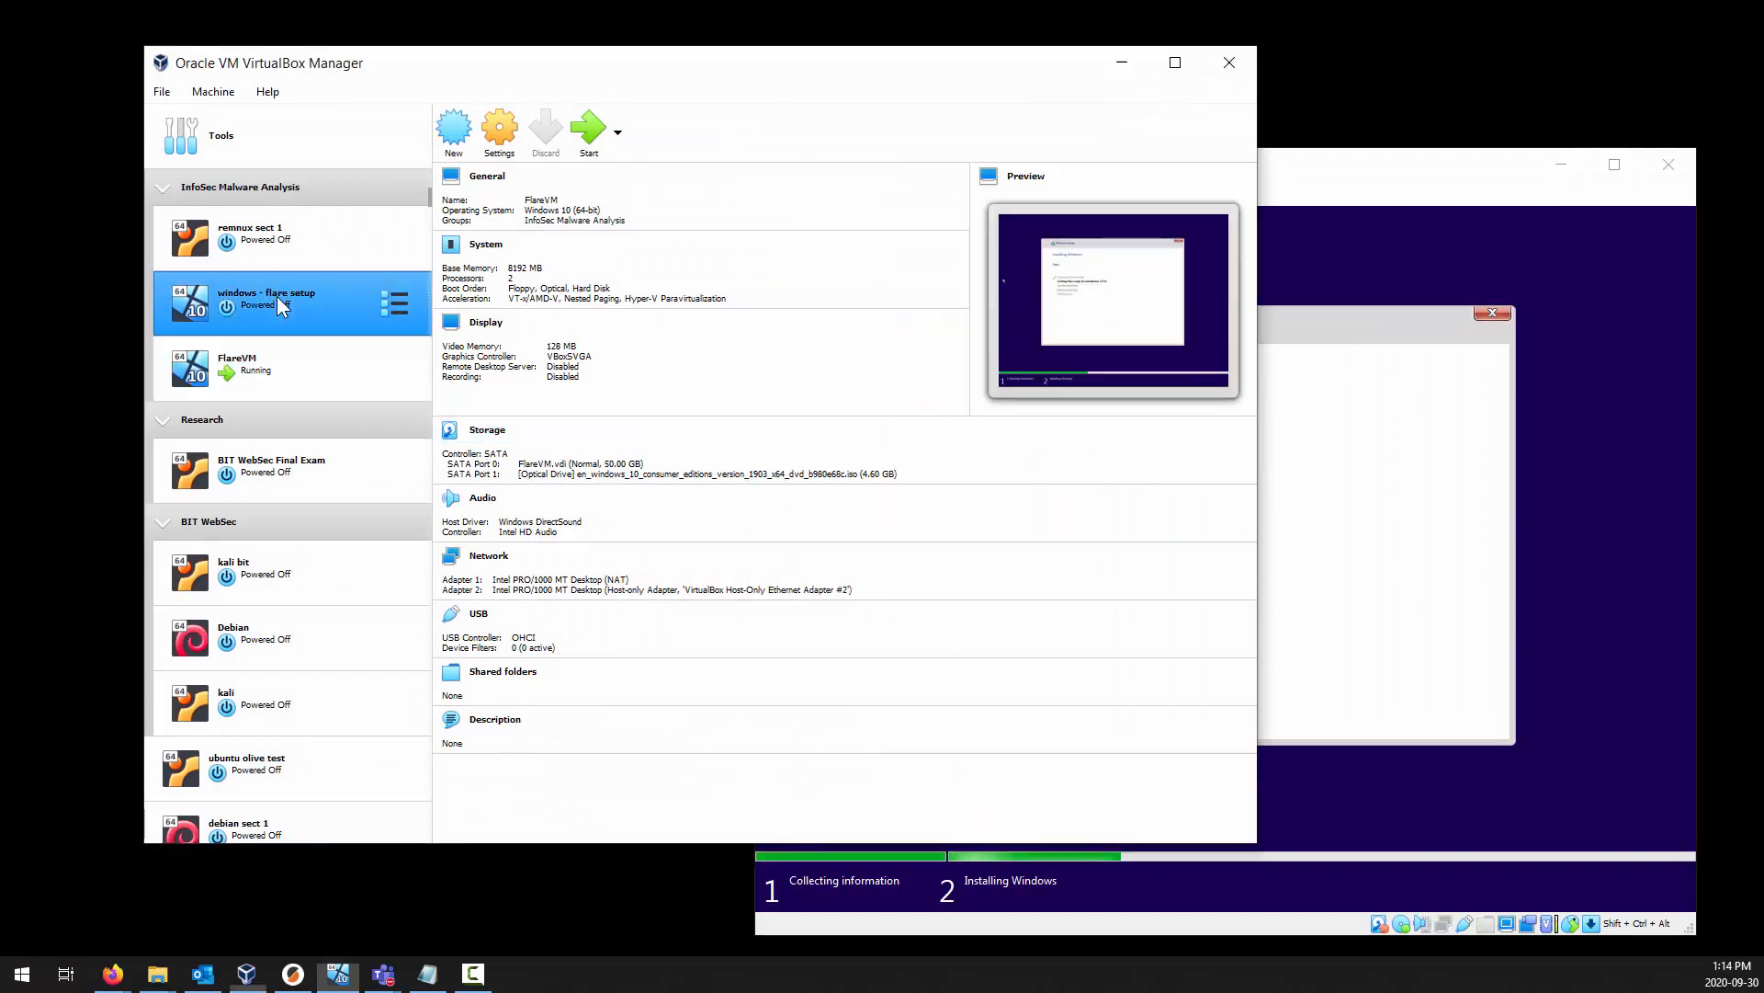
left_click(588, 128)
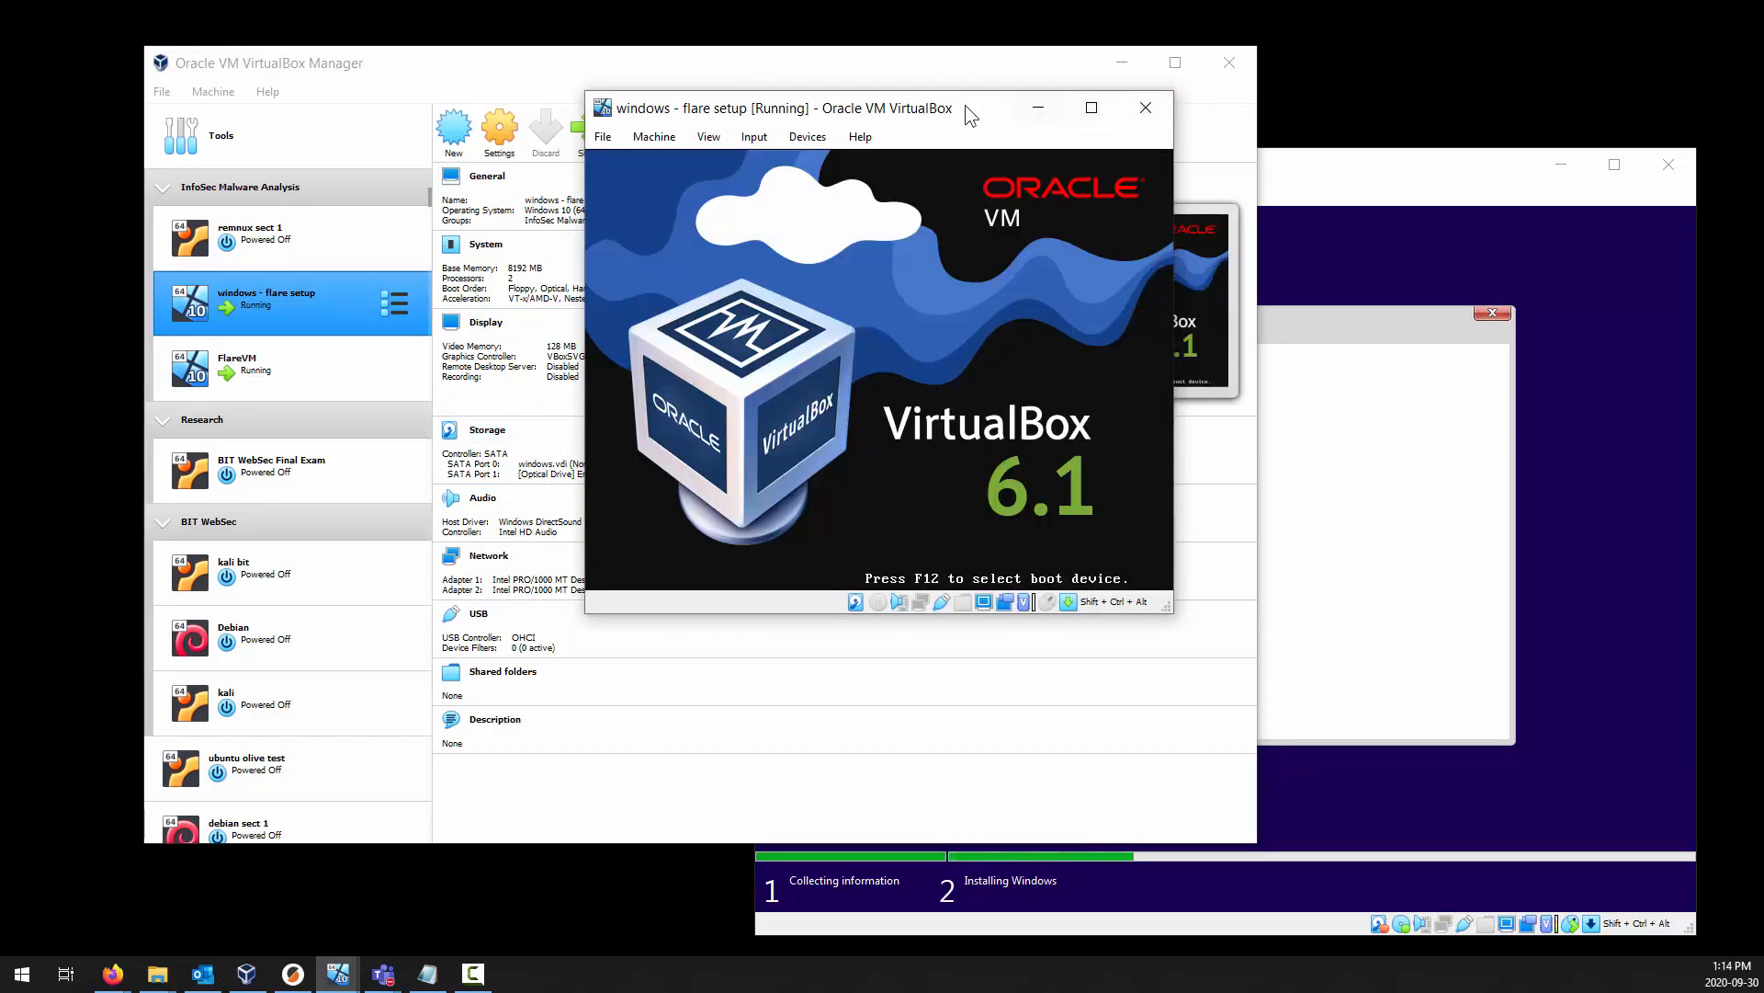
left_click(1419, 174)
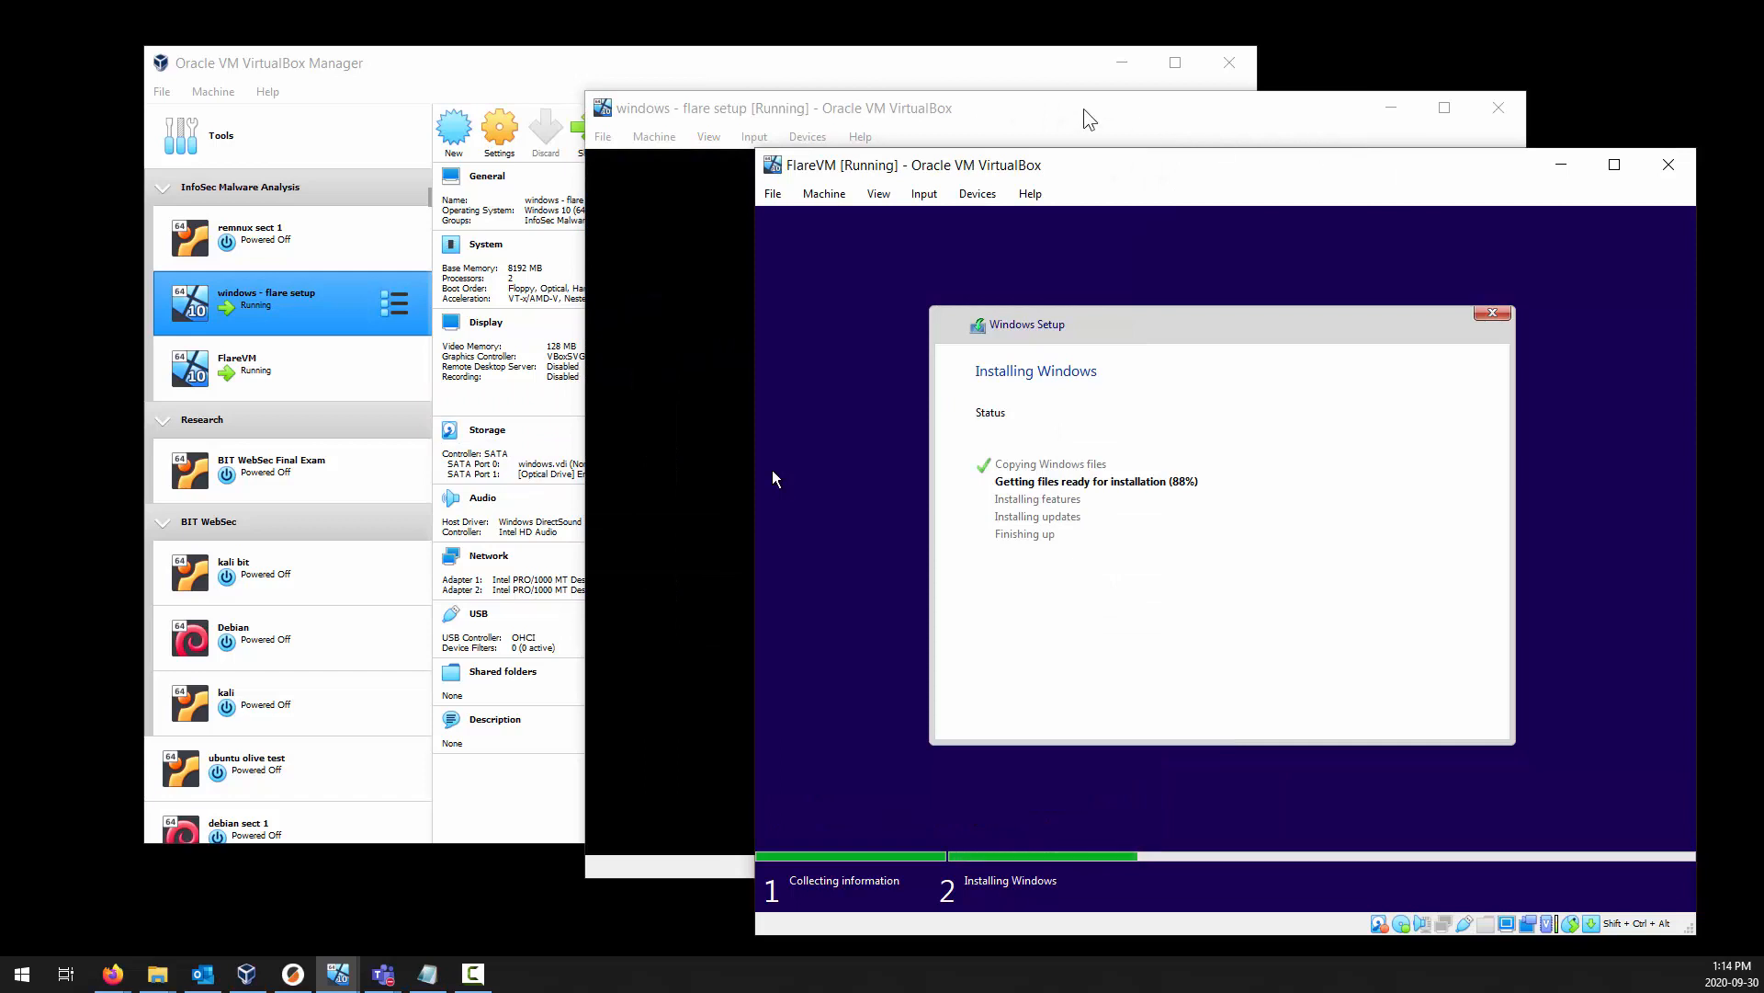
left_click(1087, 118)
left_click_drag(1087, 117, 578, 55)
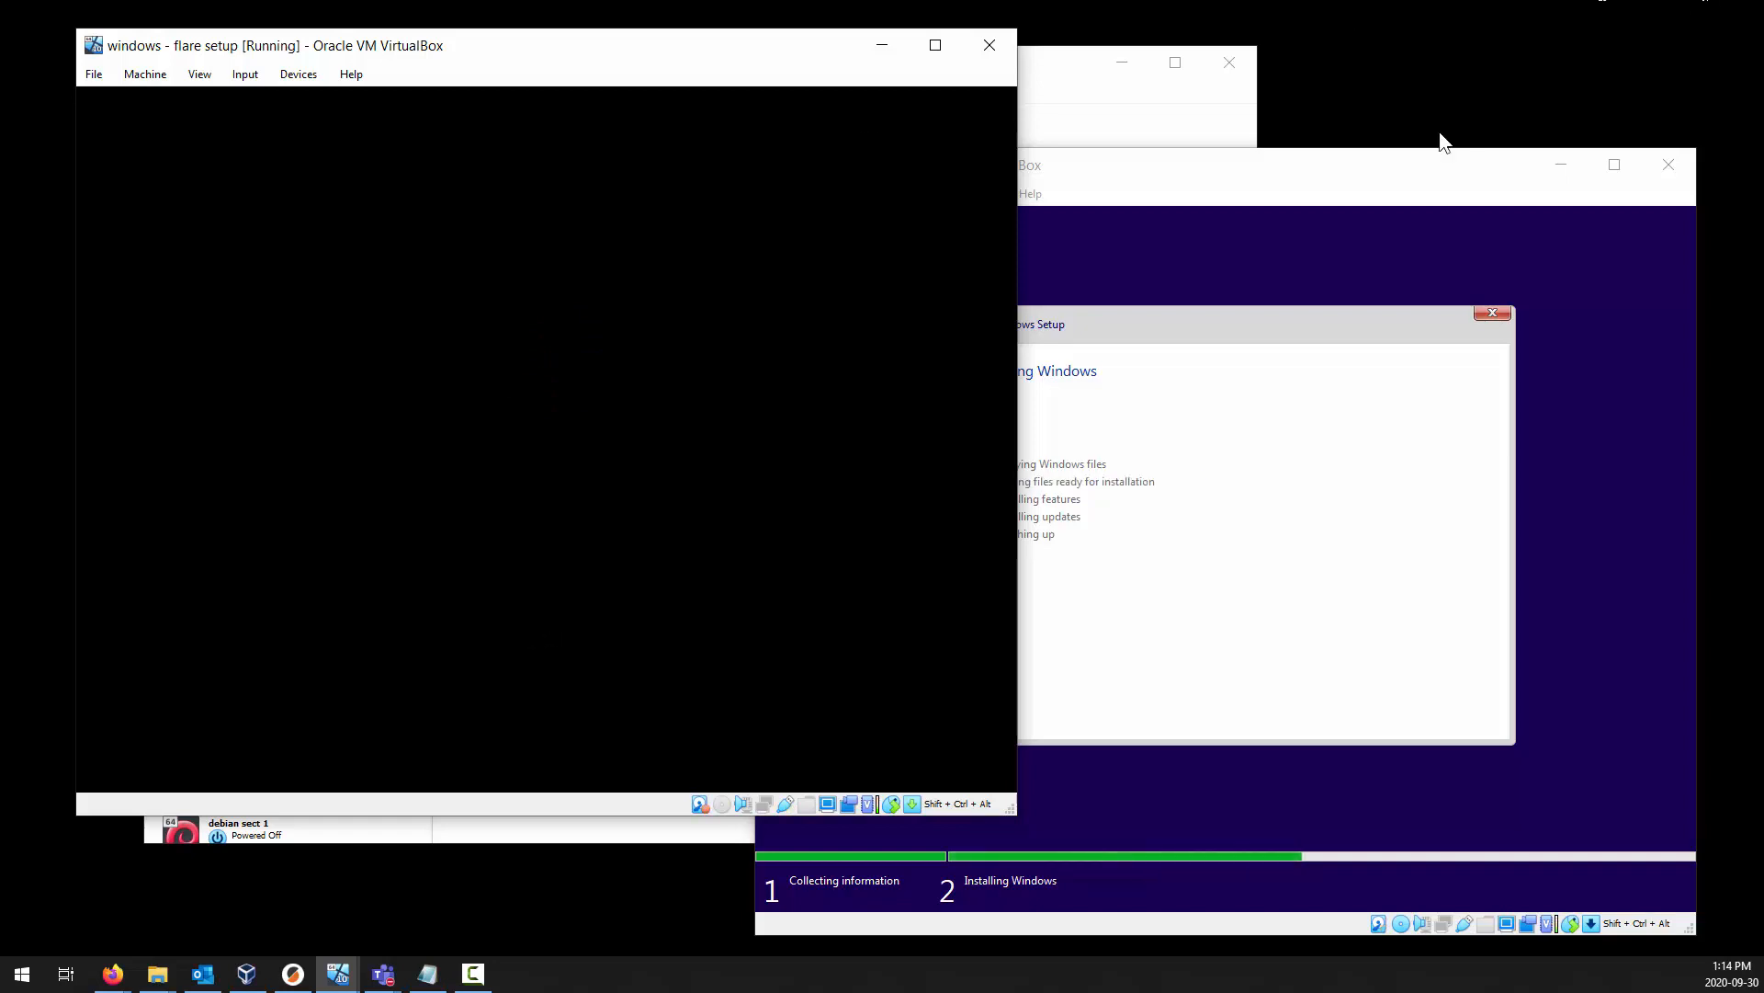
left_click(1360, 156)
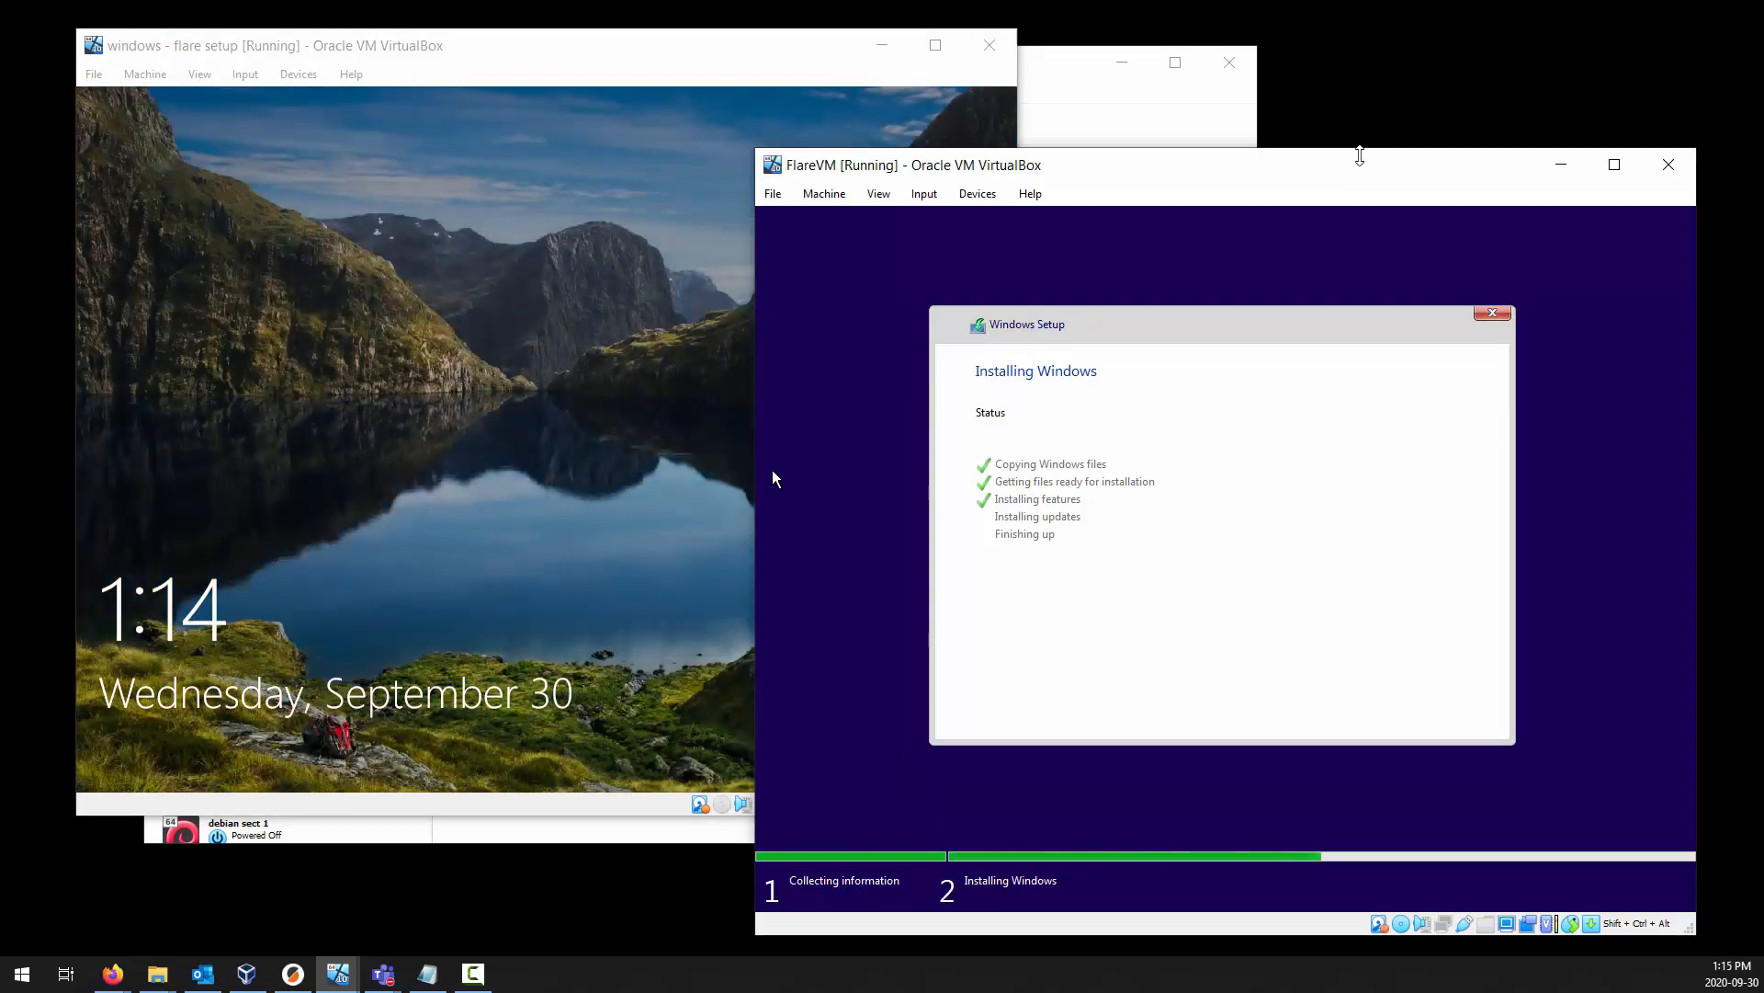
left_click(776, 62)
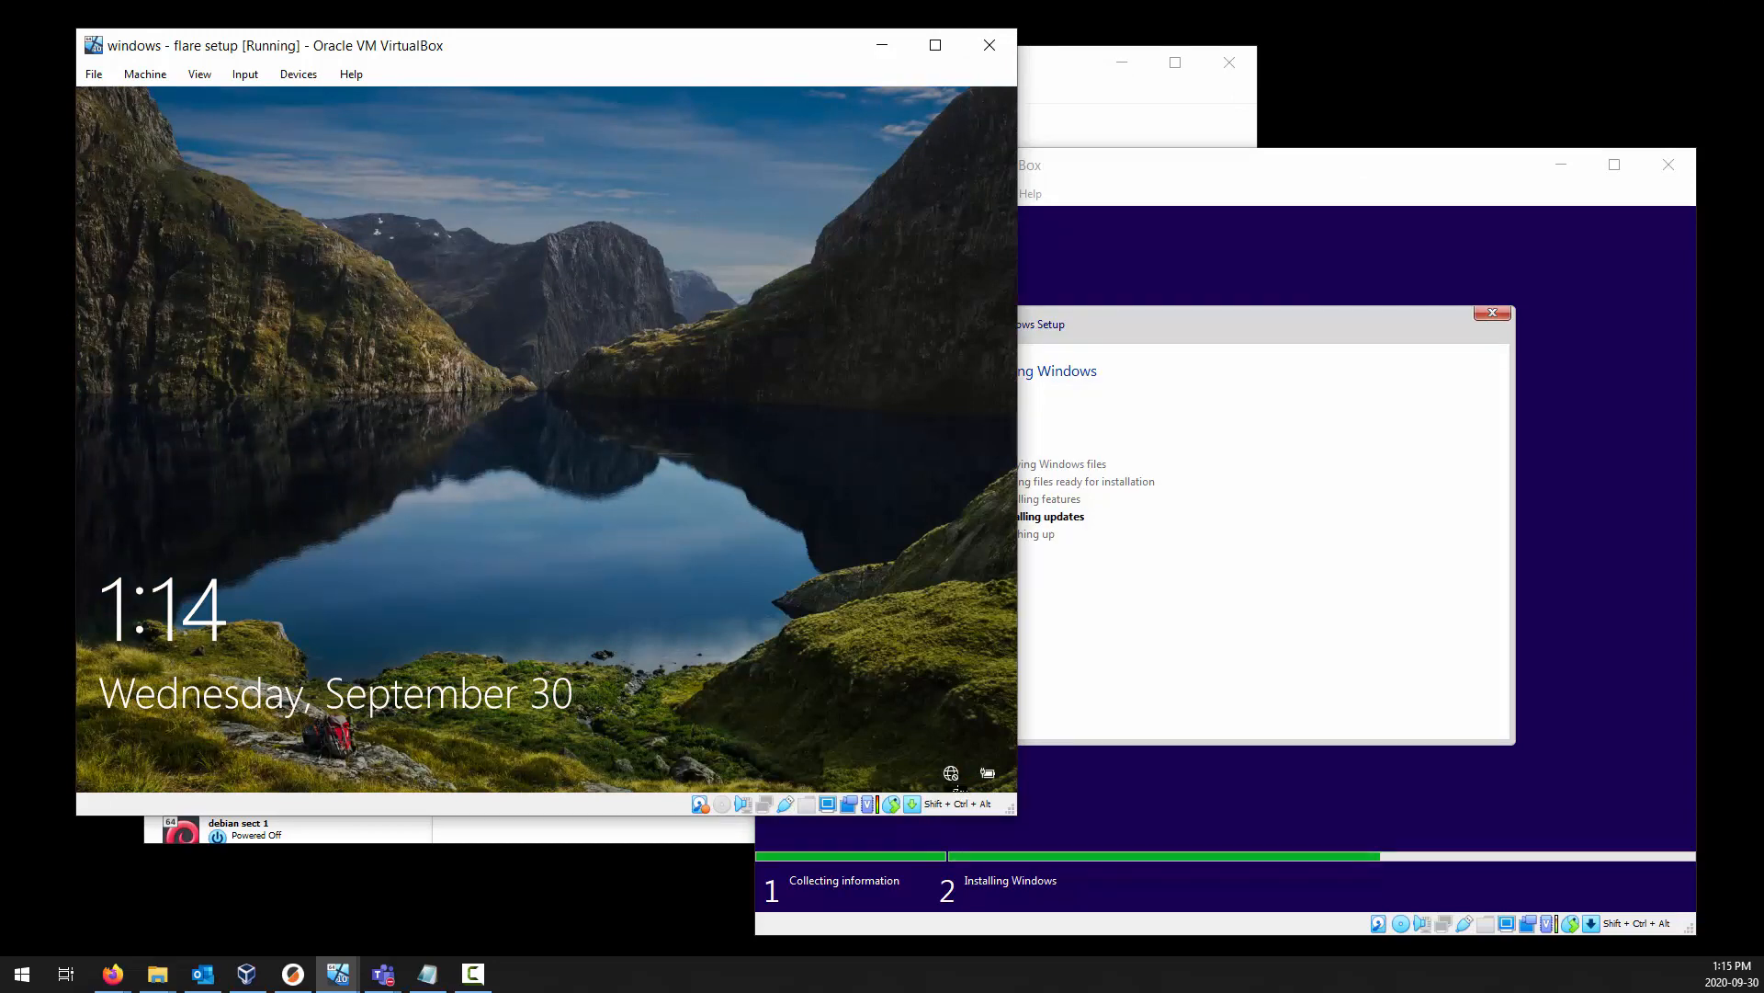
Review the Adapter 1 and Adapter 2 network settings of windows - flare setup, including Cable Connected, without changing them.
left_click(1126, 129)
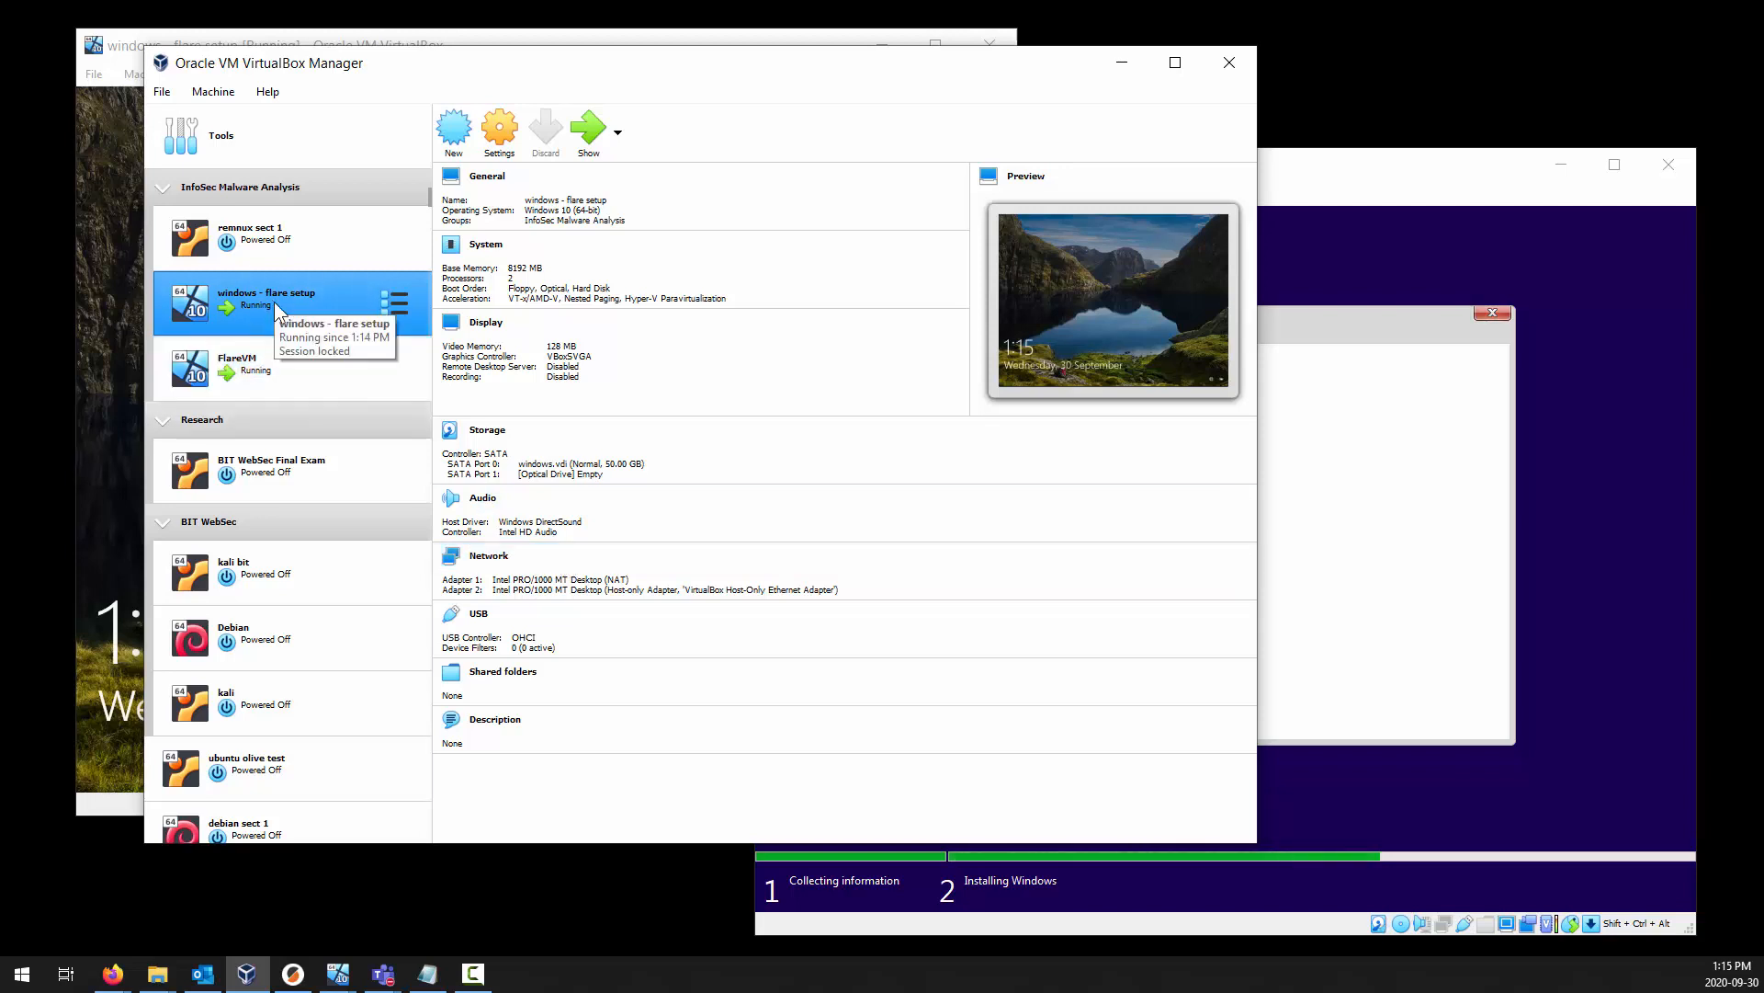
left_click(498, 557)
left_click(596, 380)
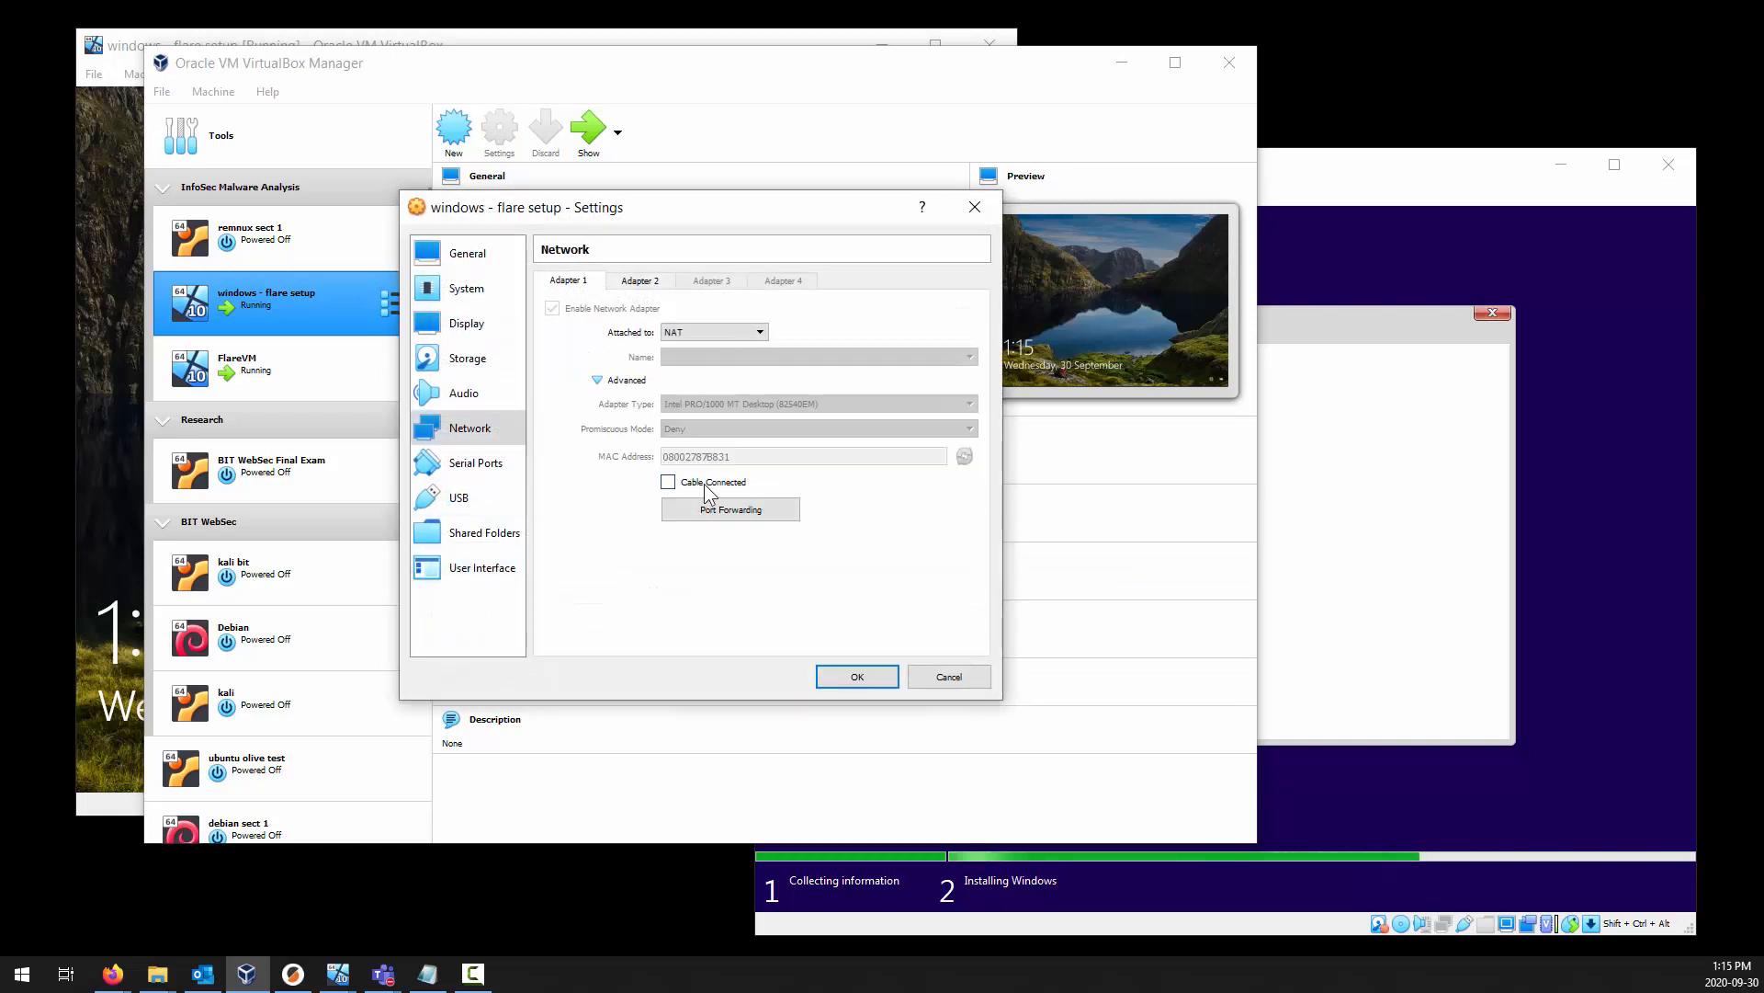
left_click(639, 280)
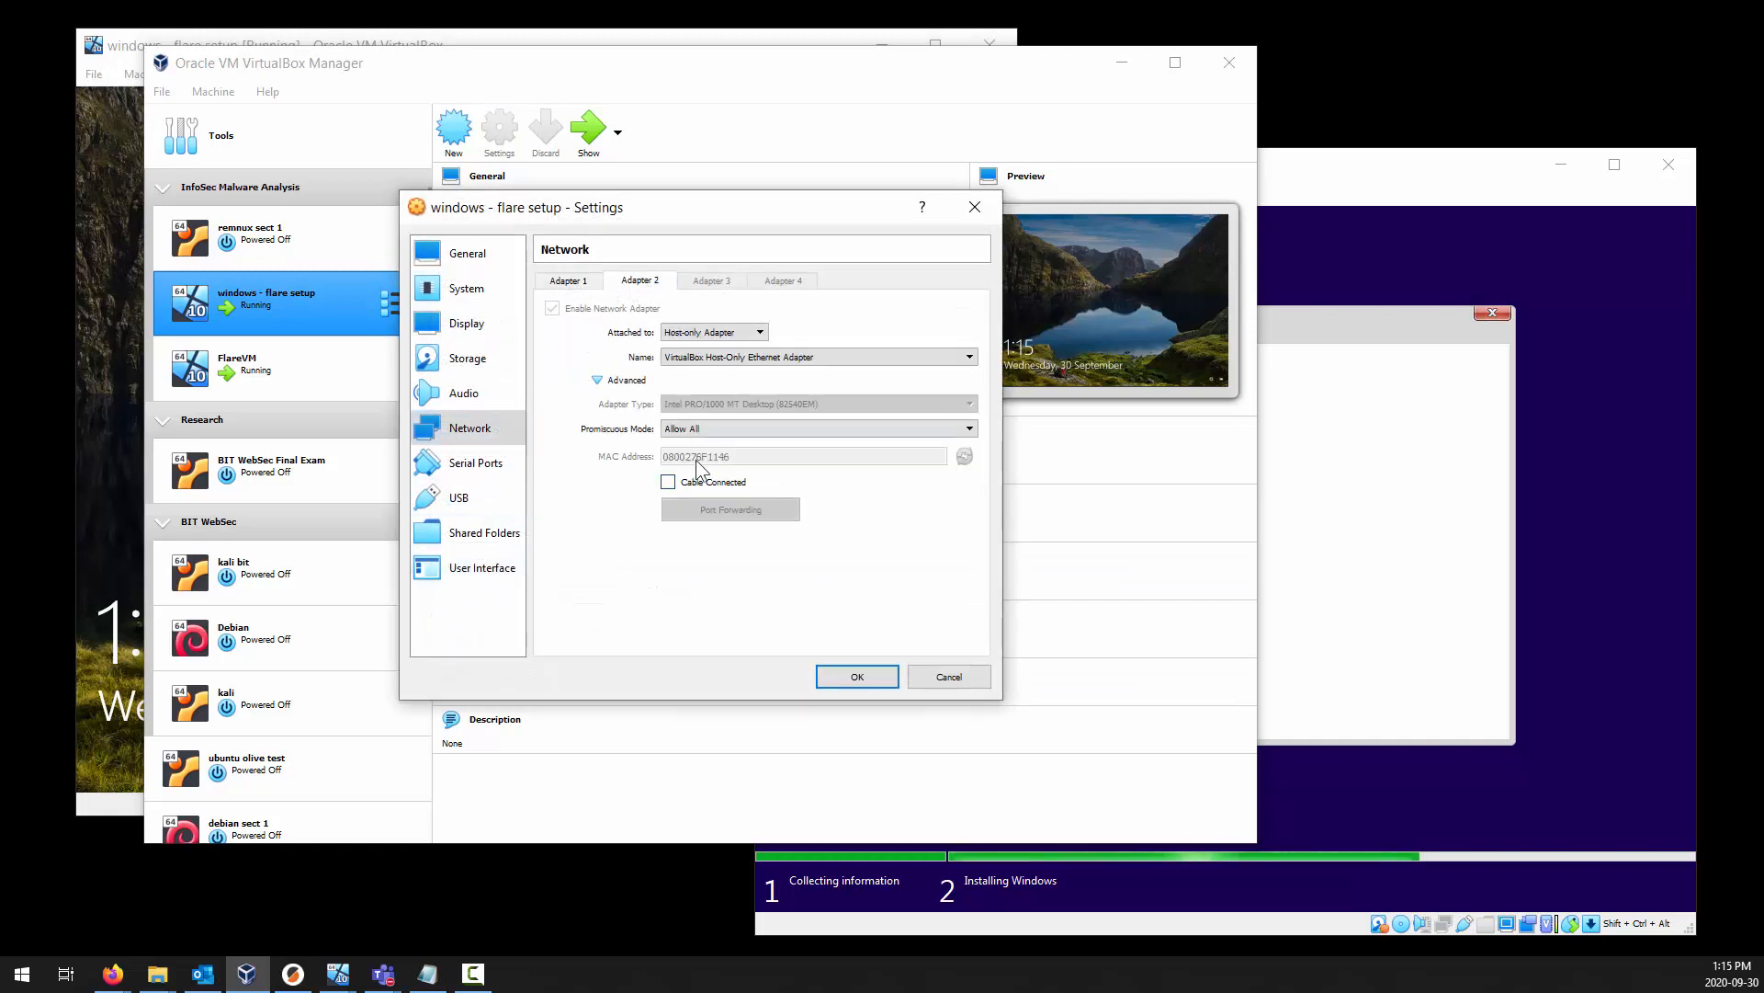
left_click(949, 677)
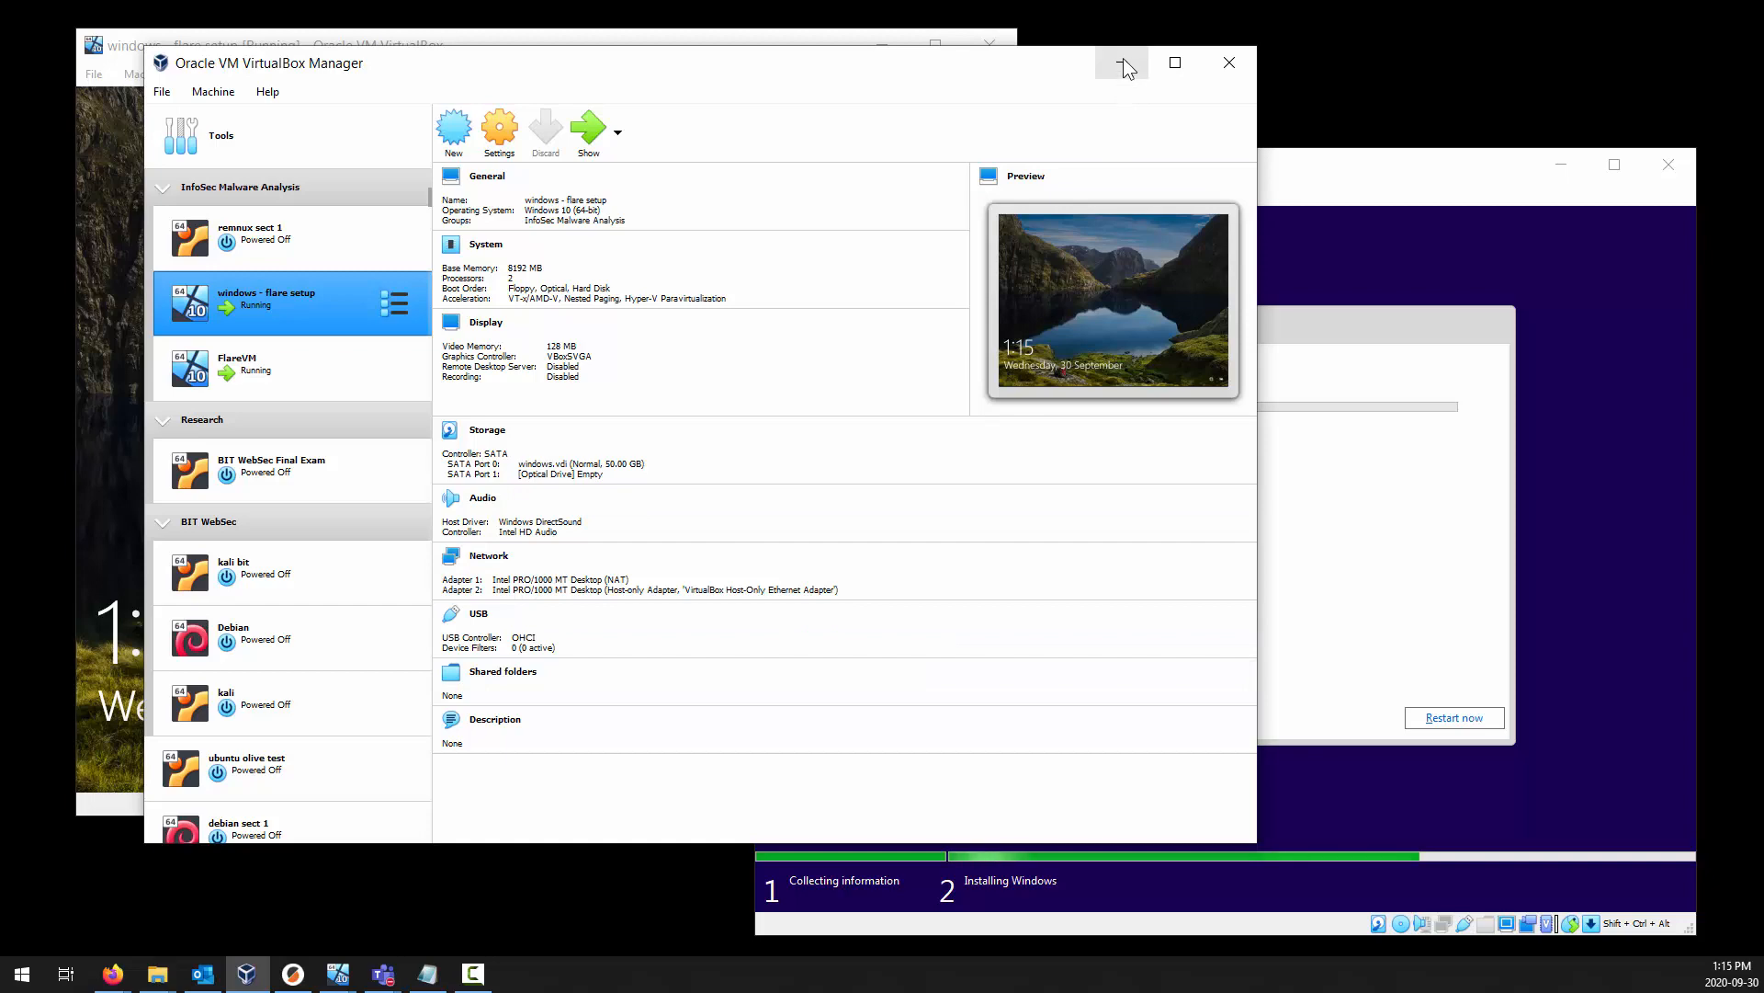
left_click(761, 32)
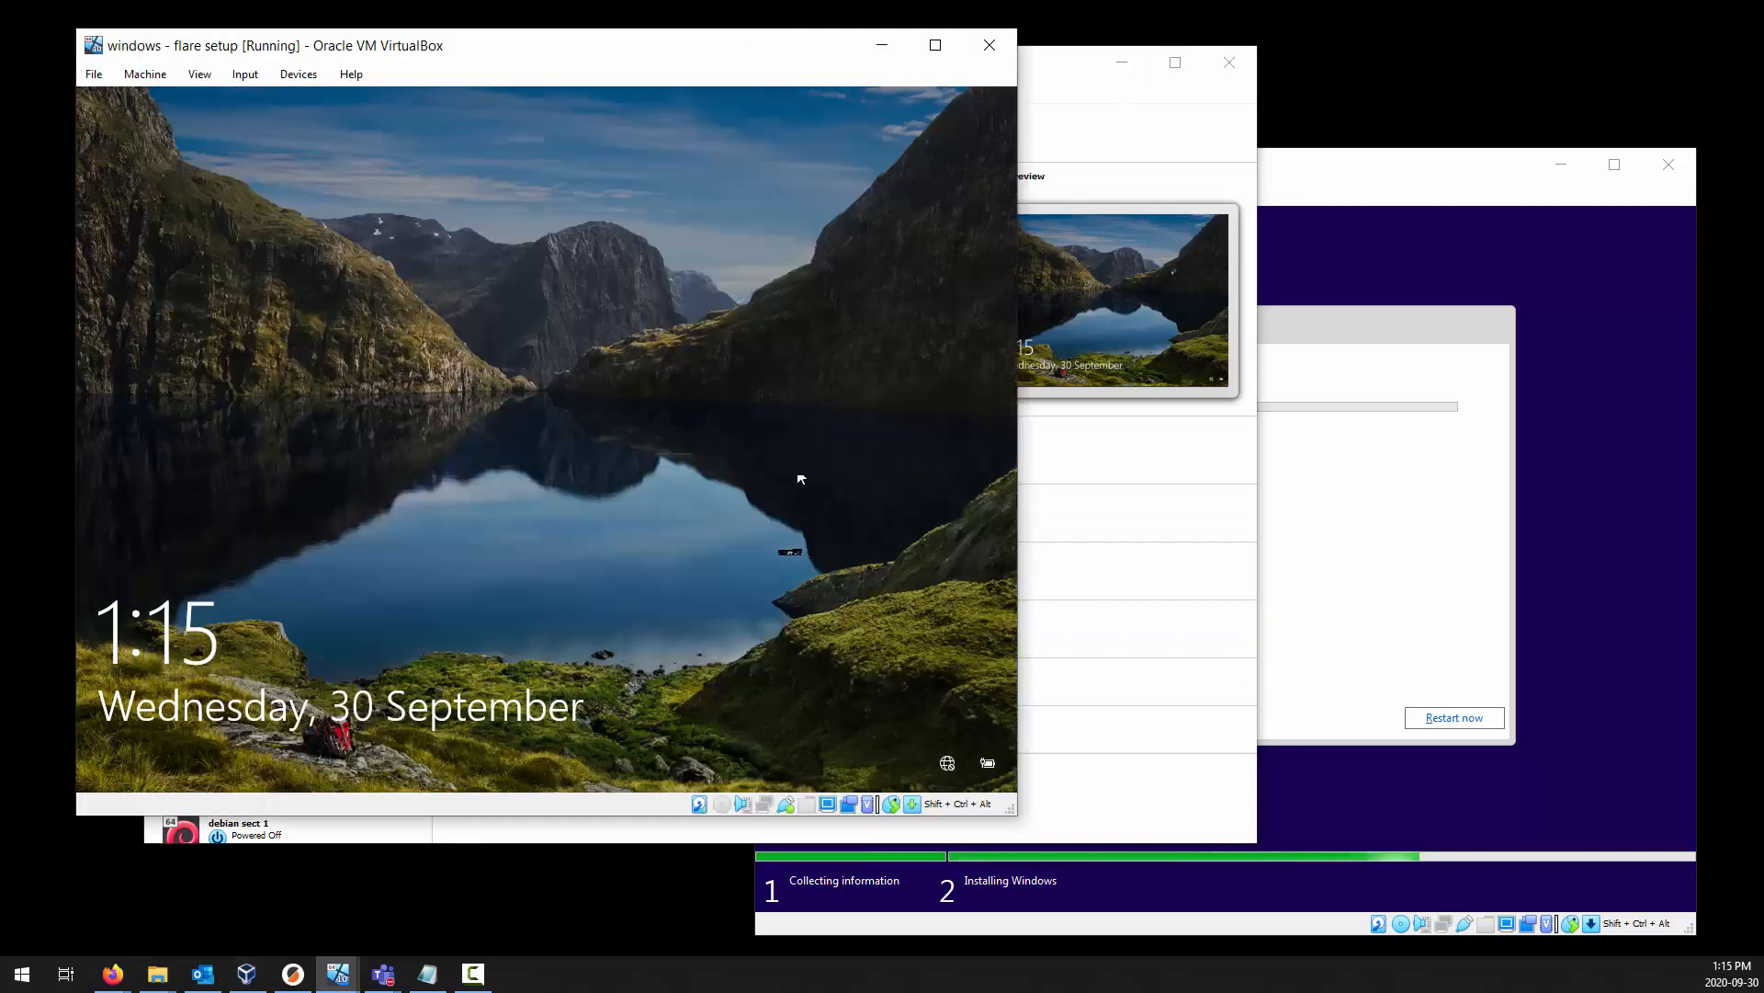
Restart FlareVM from Windows Setup and remove the Windows 10 version 1903 ISO from its virtual optical drive.
left_click(1305, 552)
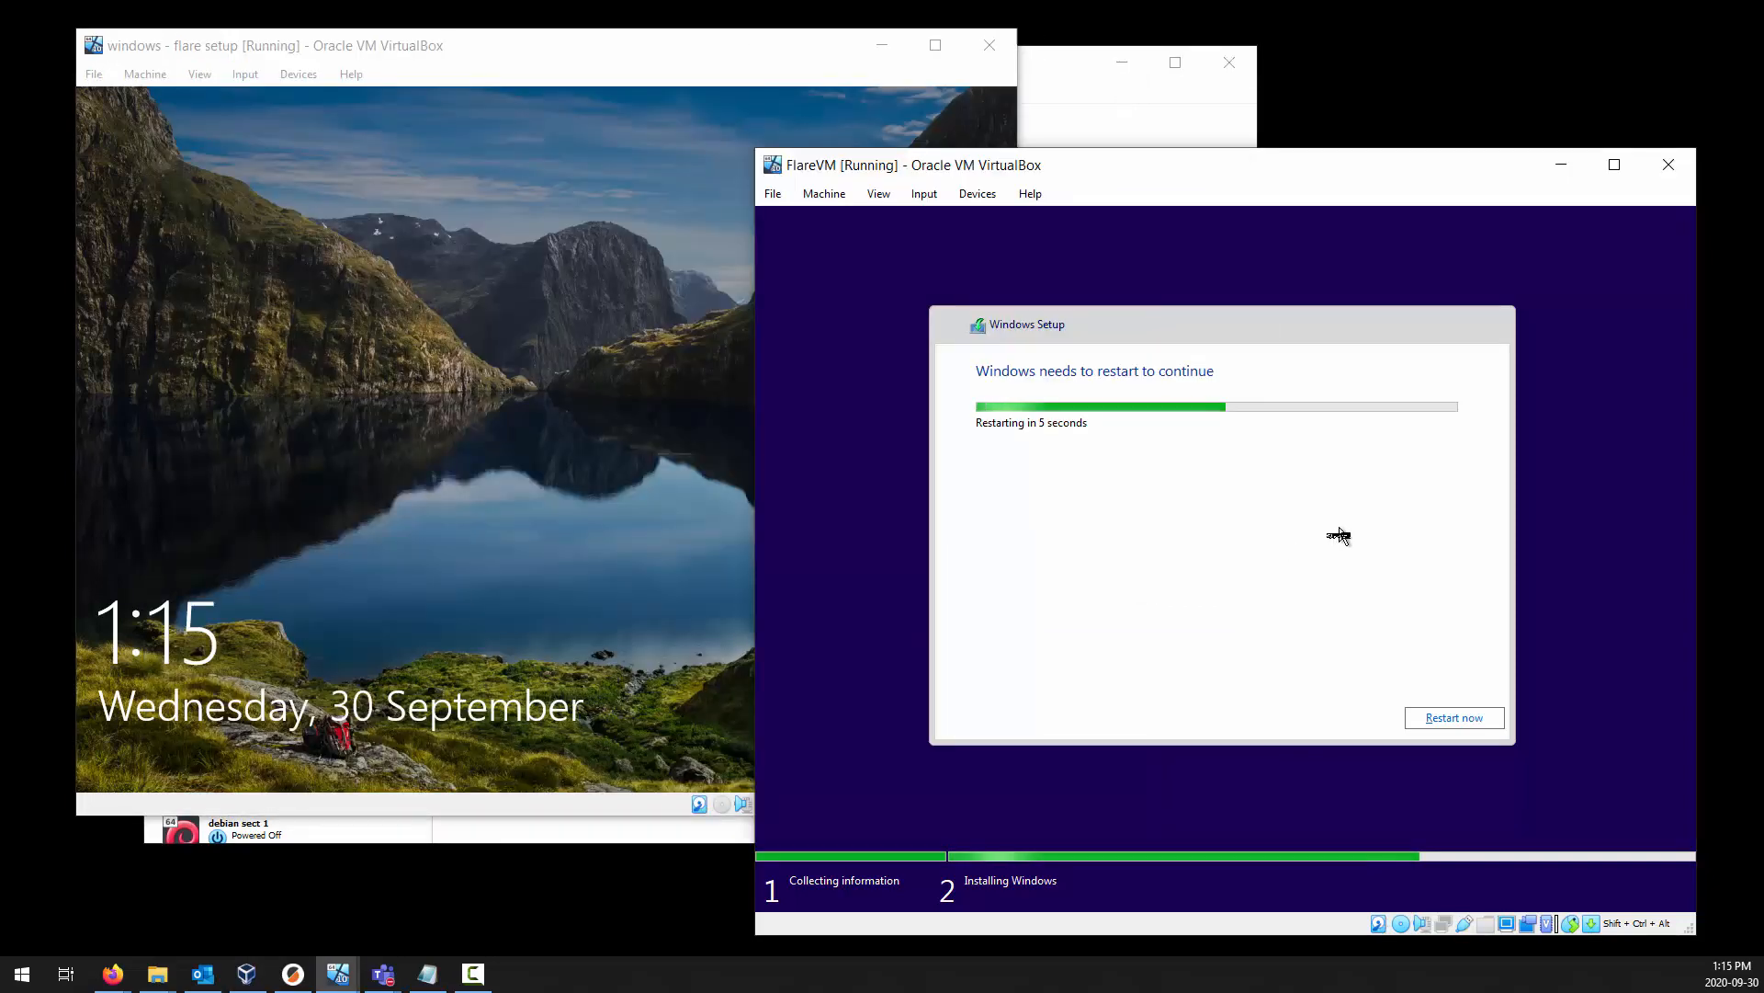
left_click(1452, 722)
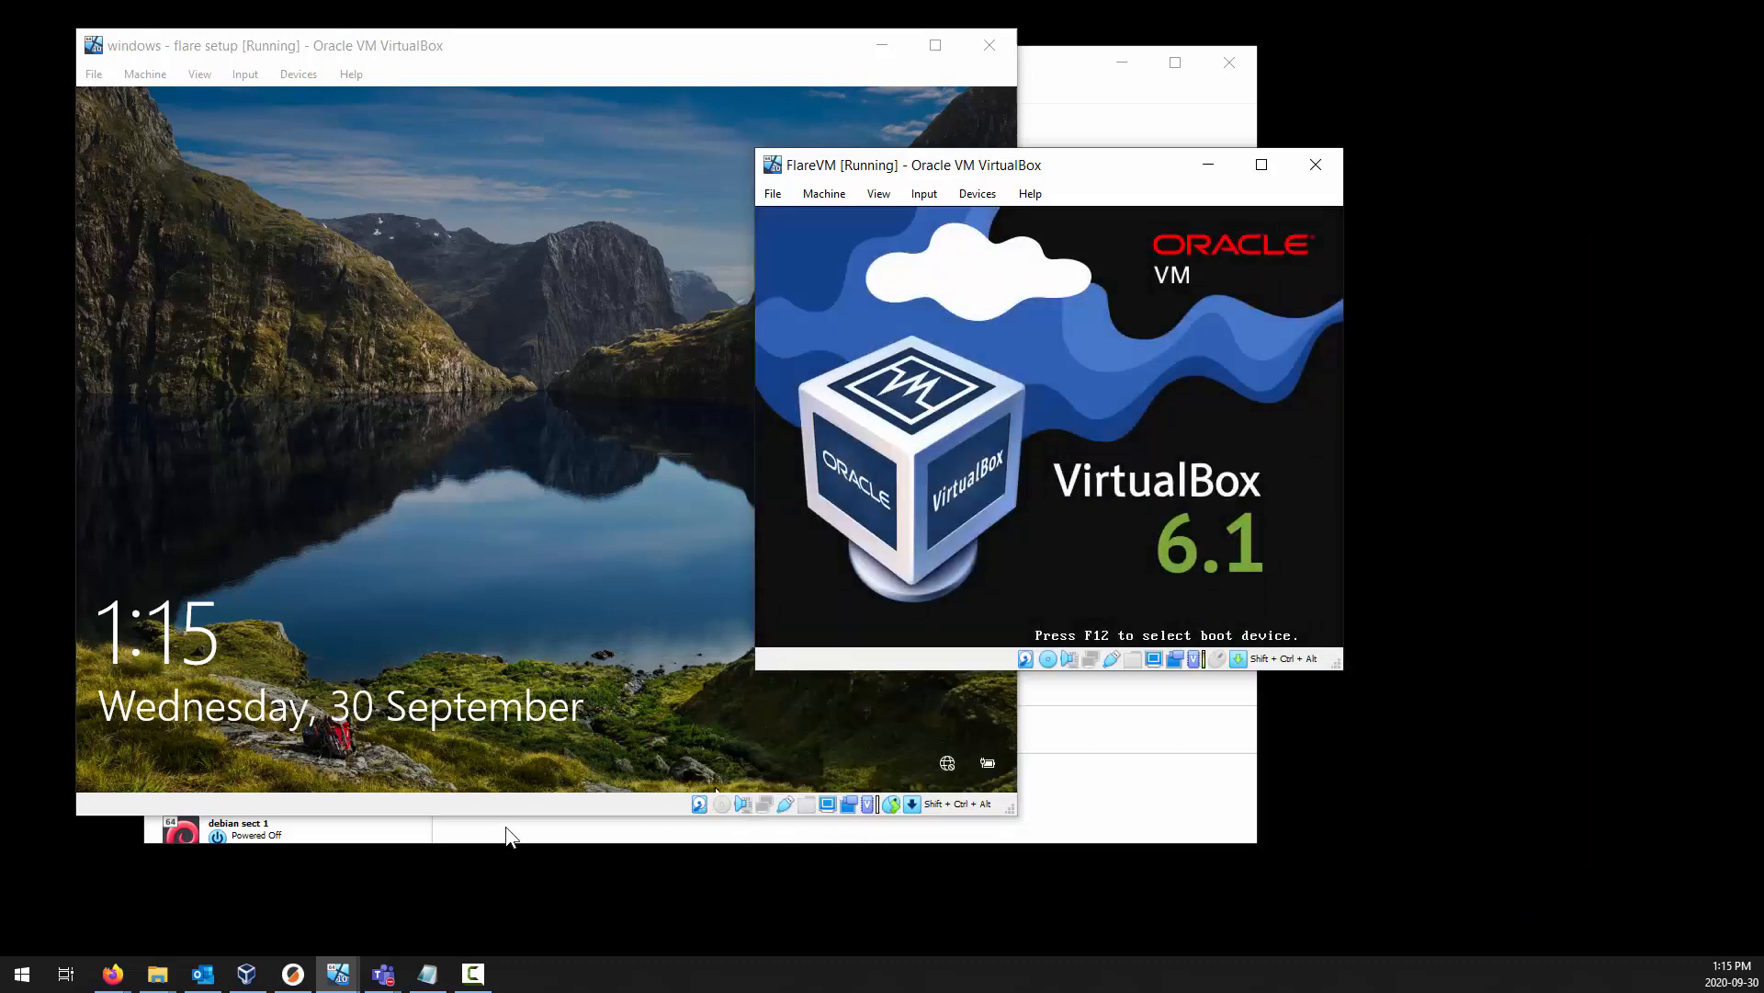
left_click(510, 834)
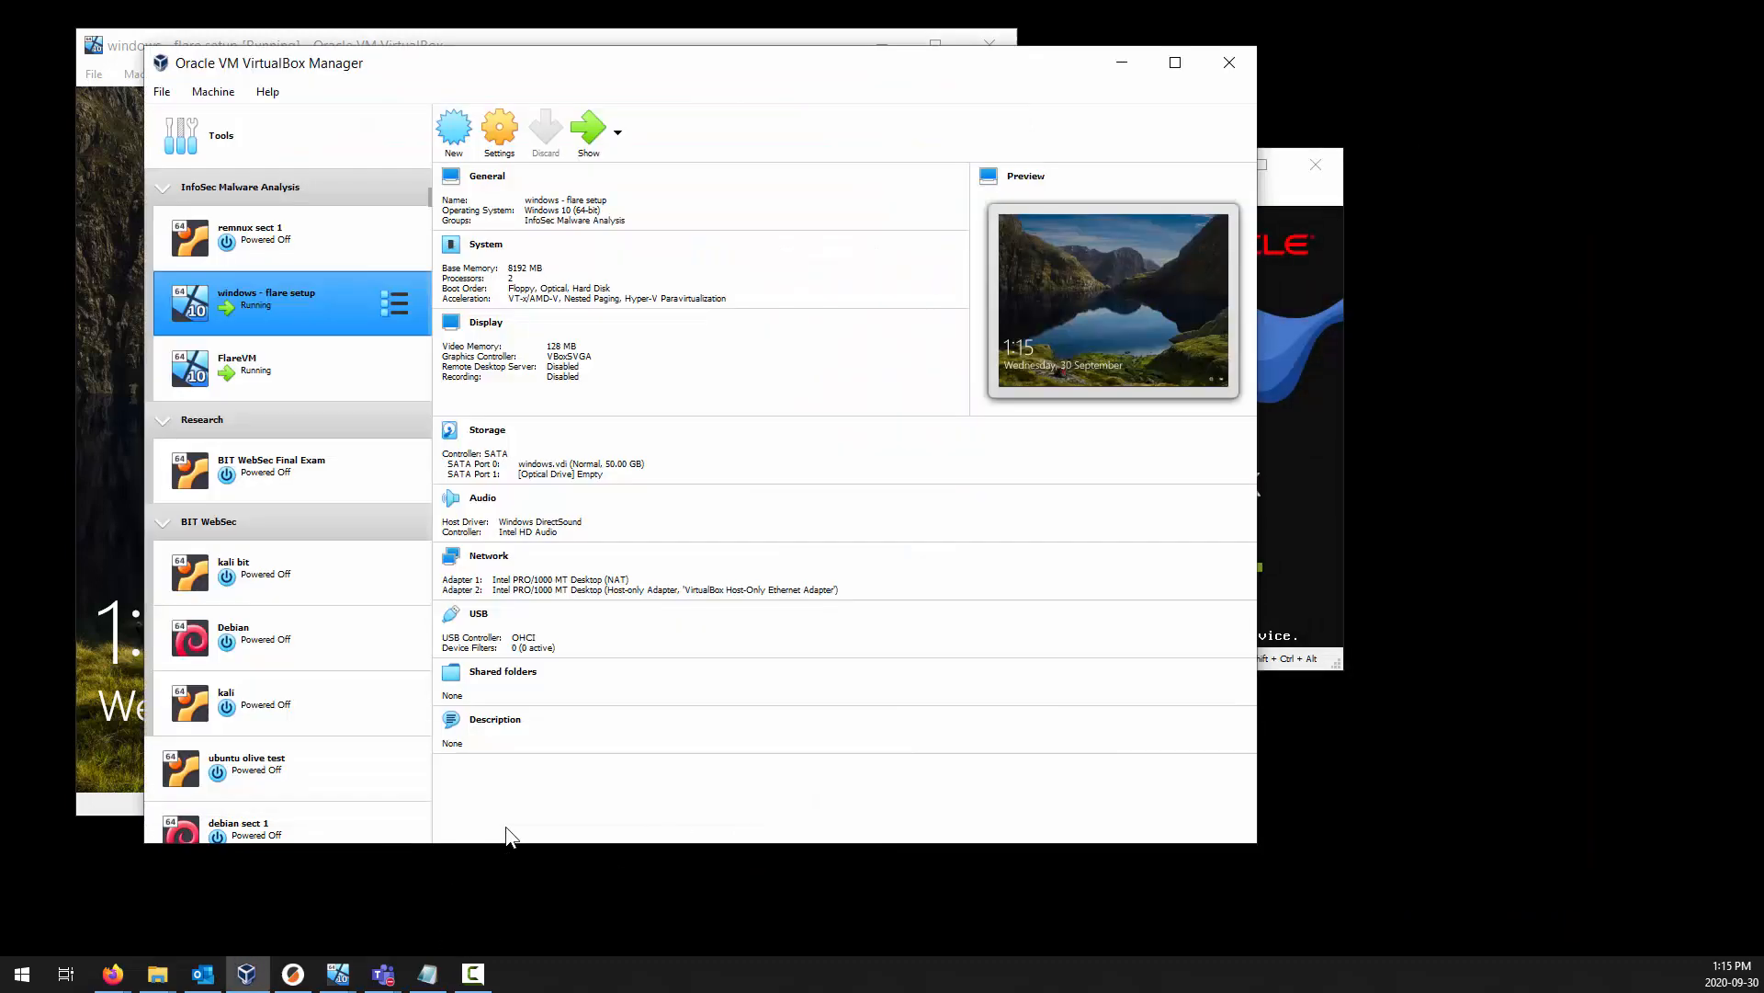
left_click(302, 383)
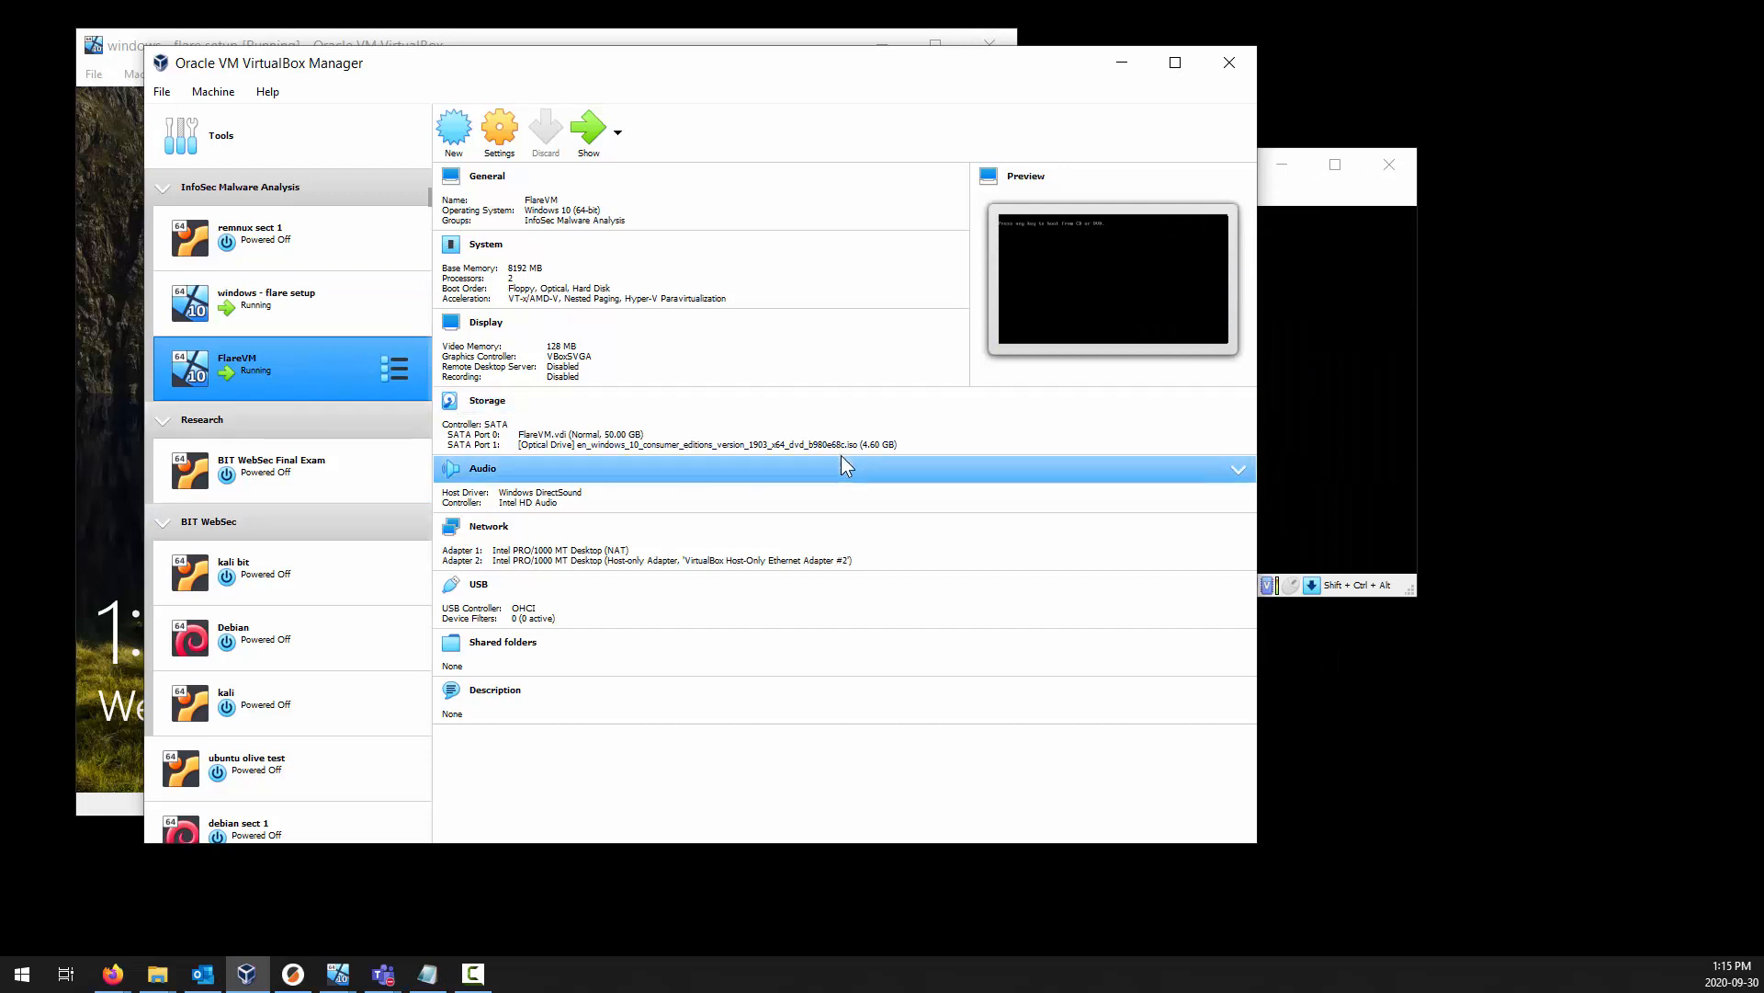
left_click(1330, 204)
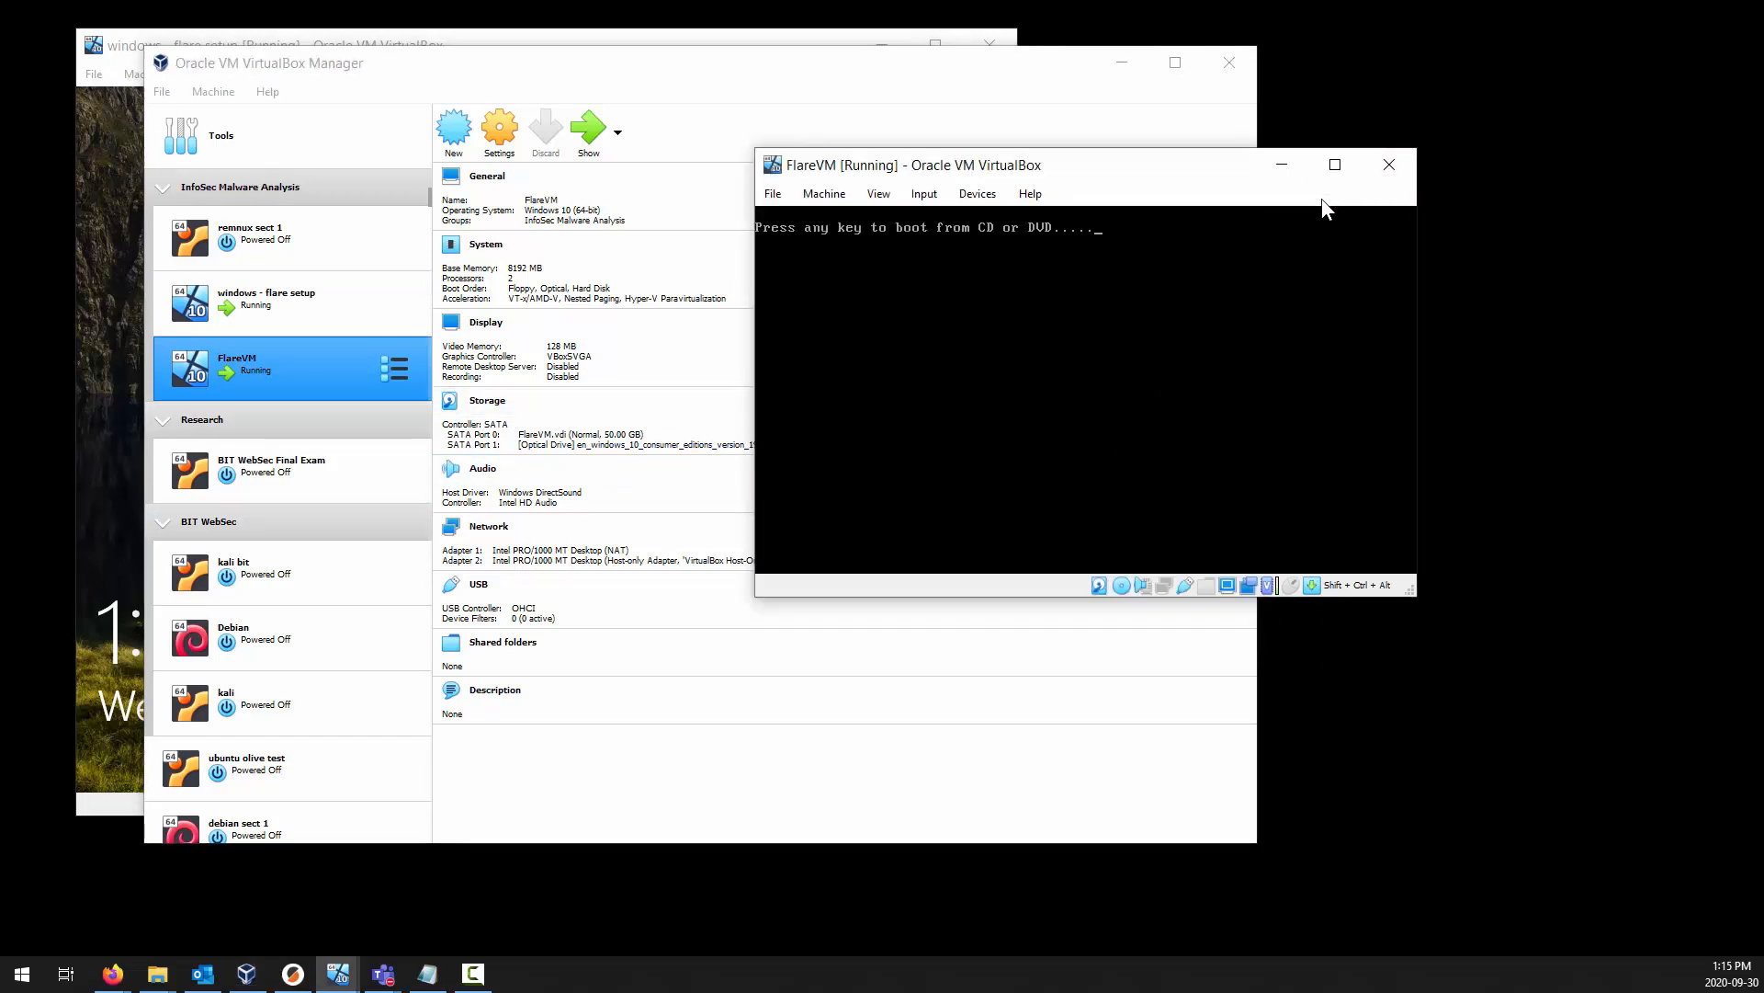
left_click(615, 483)
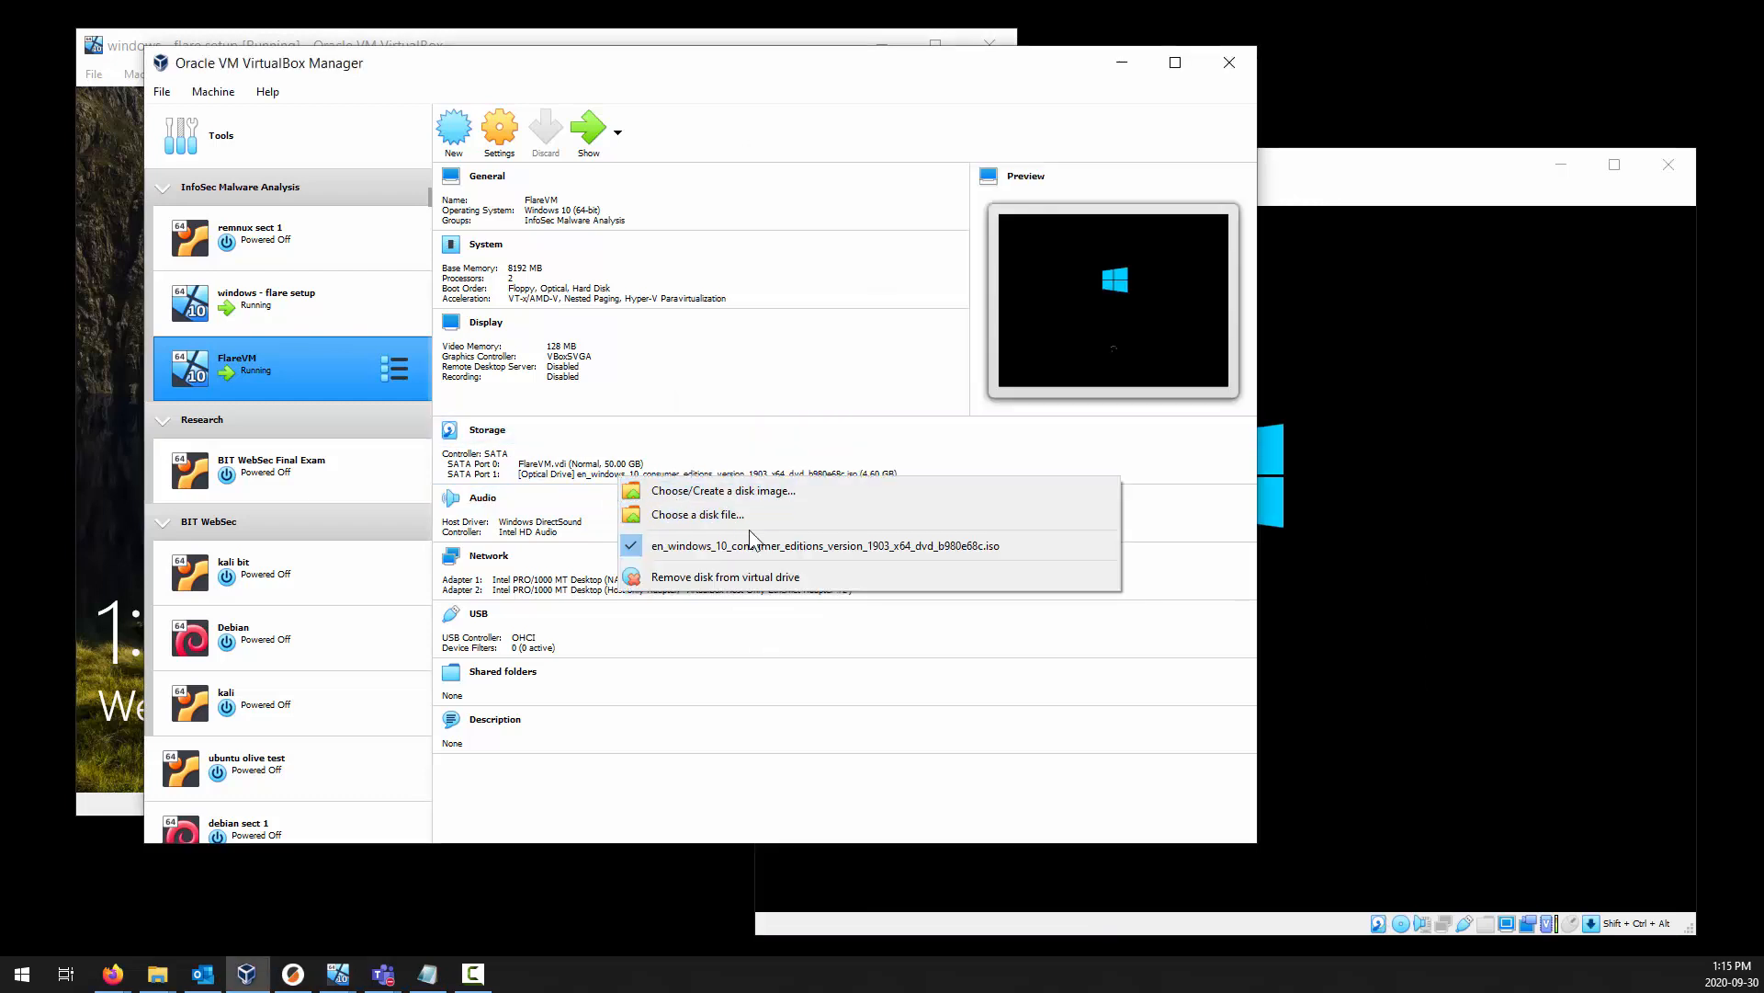
left_click(757, 579)
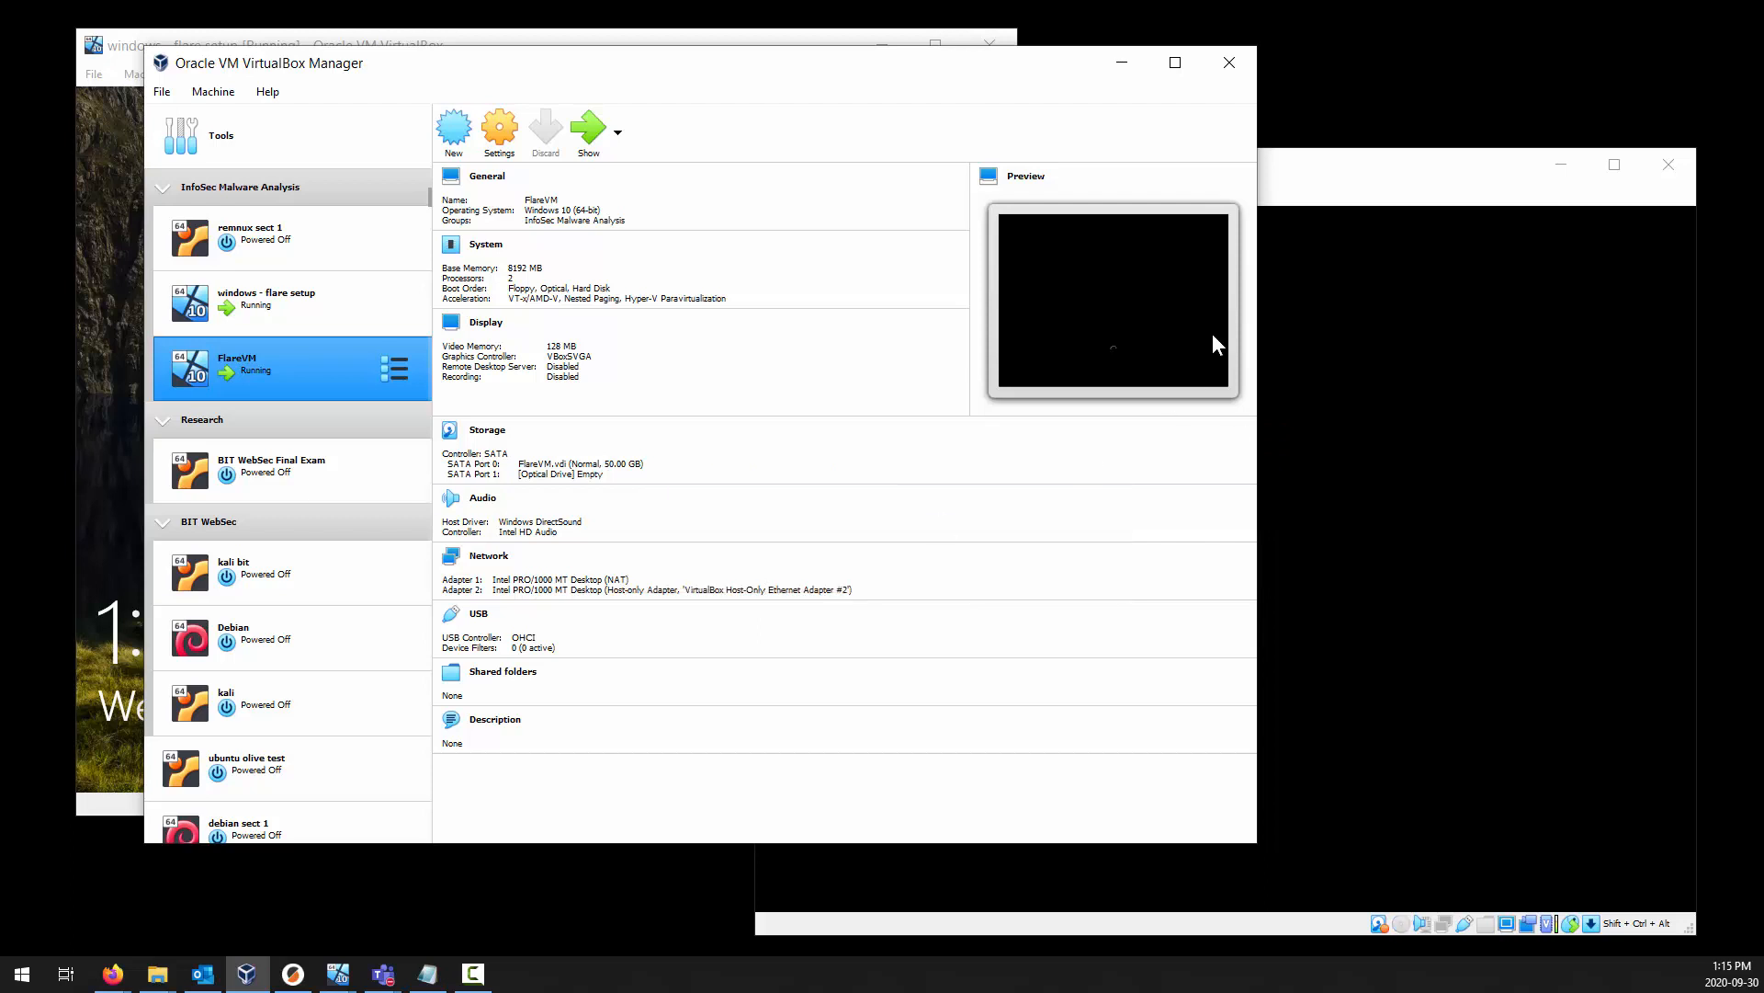
left_click(1371, 168)
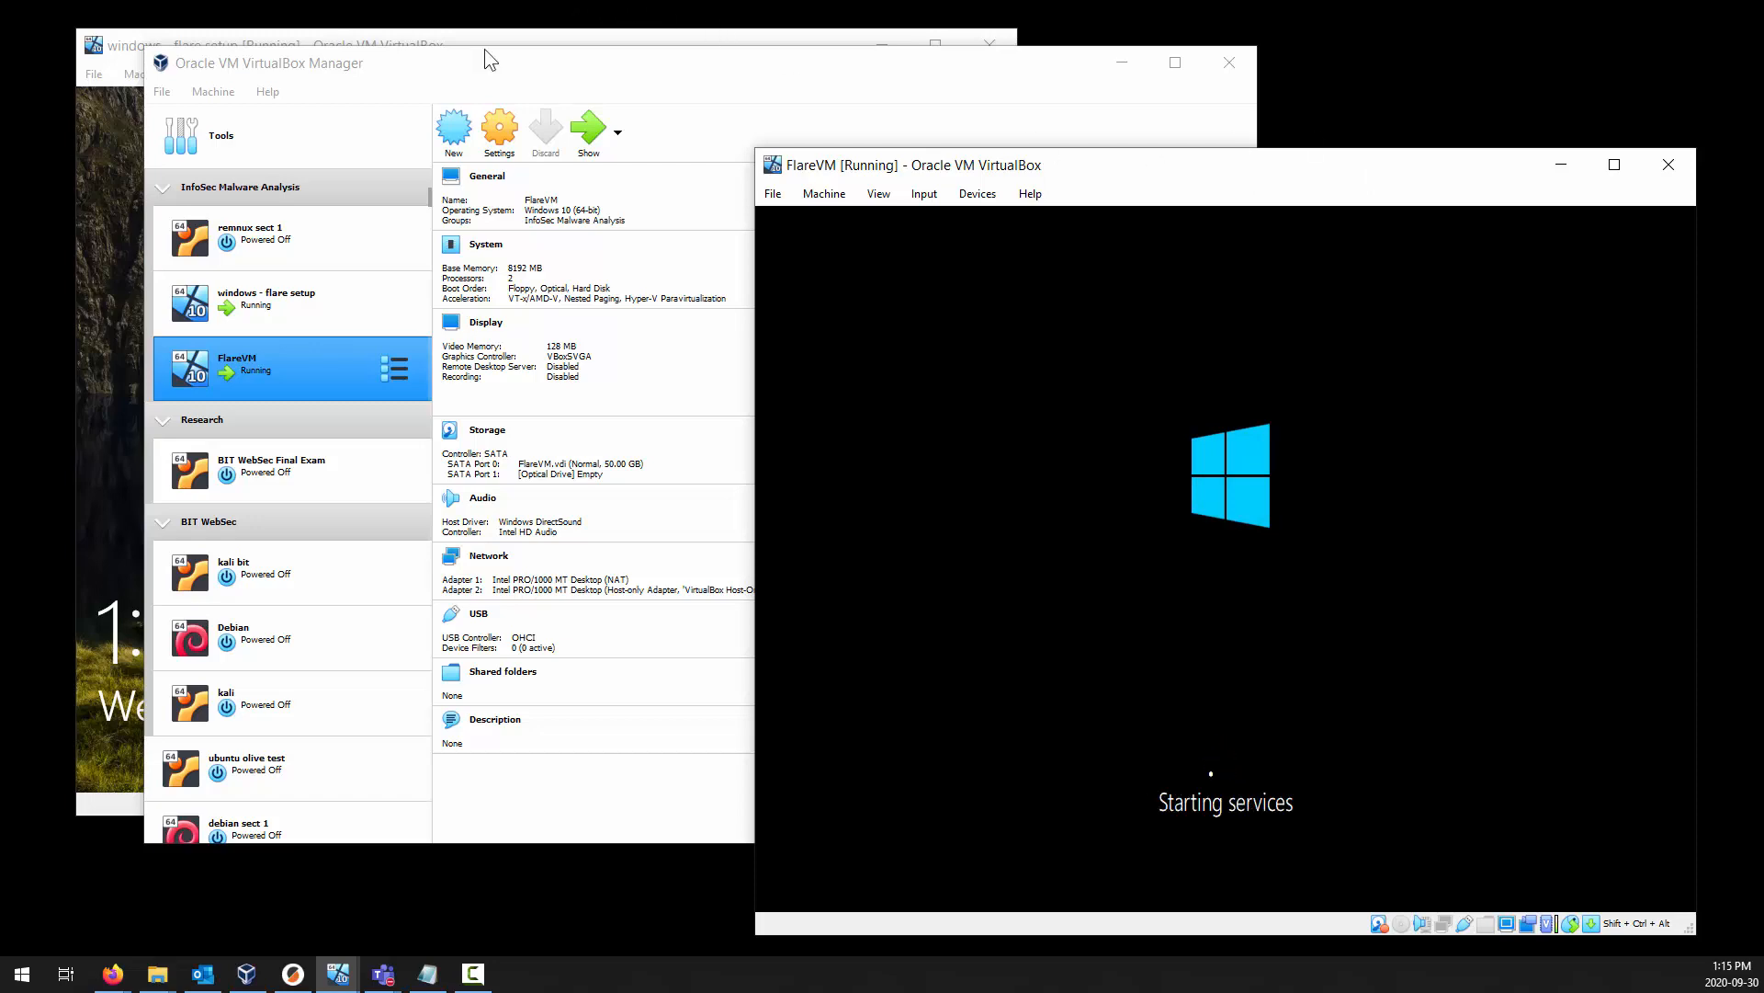
Sign in to the flare account on windows - flare setup with the account password and check its network status.
left_click(128, 343)
left_click(129, 343)
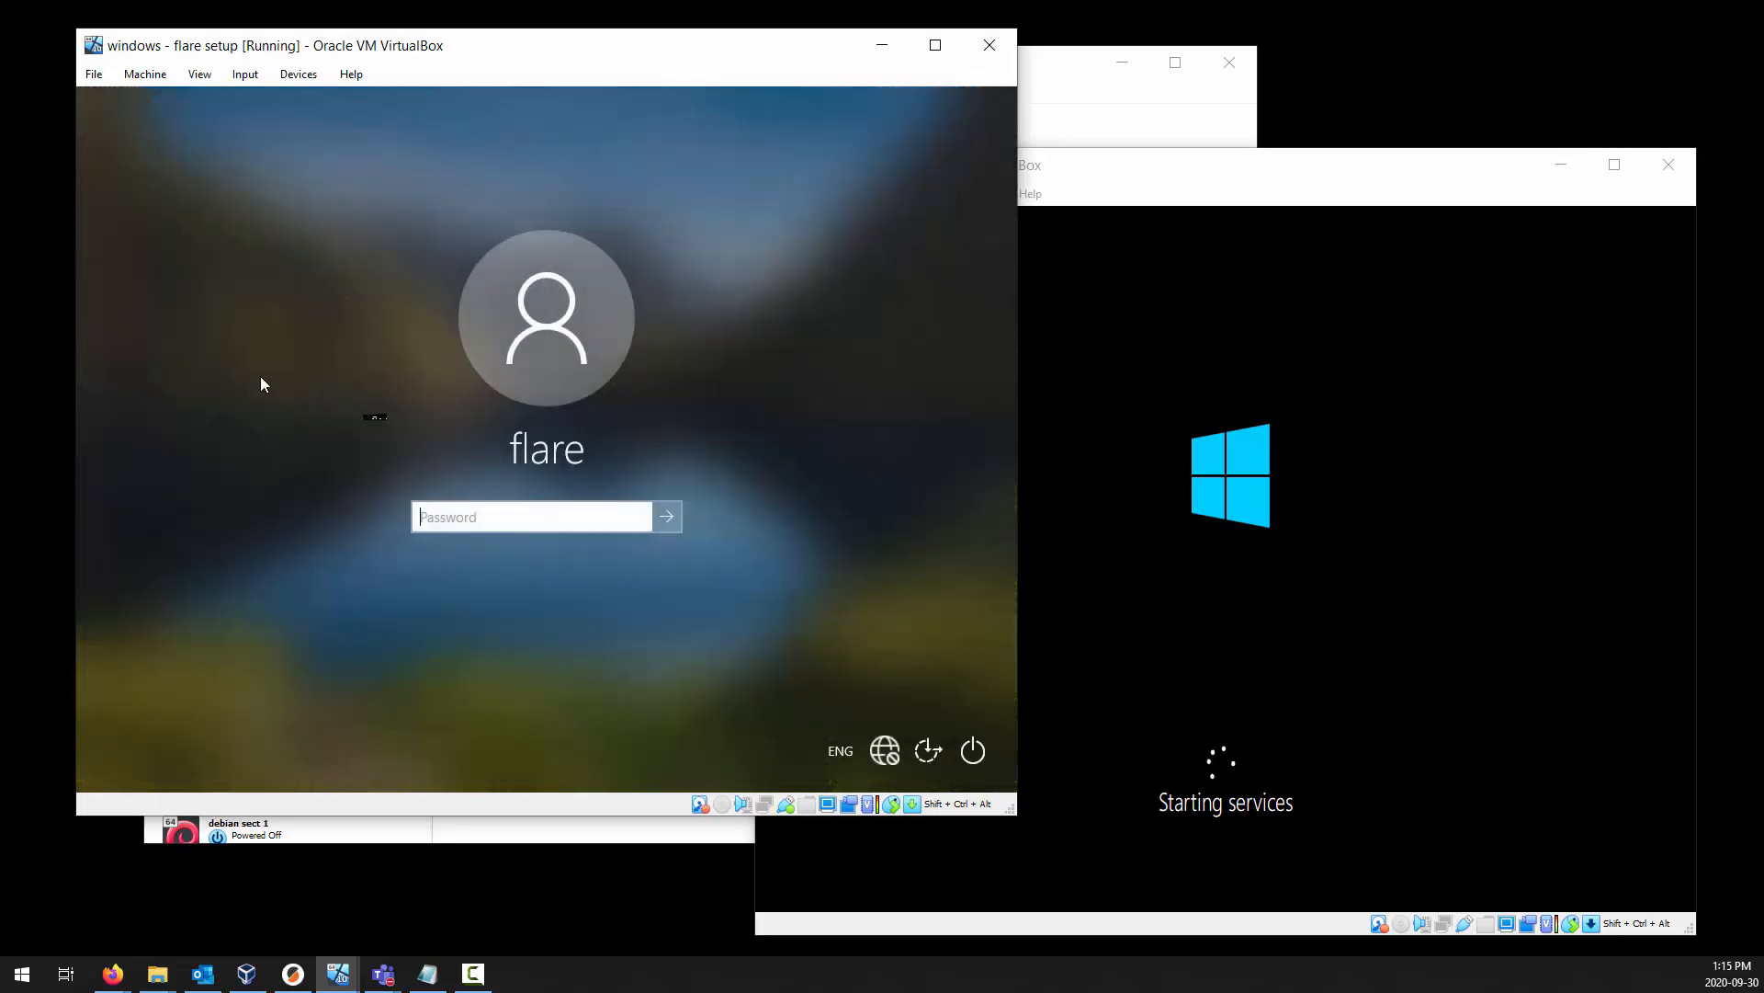
left_click(599, 516)
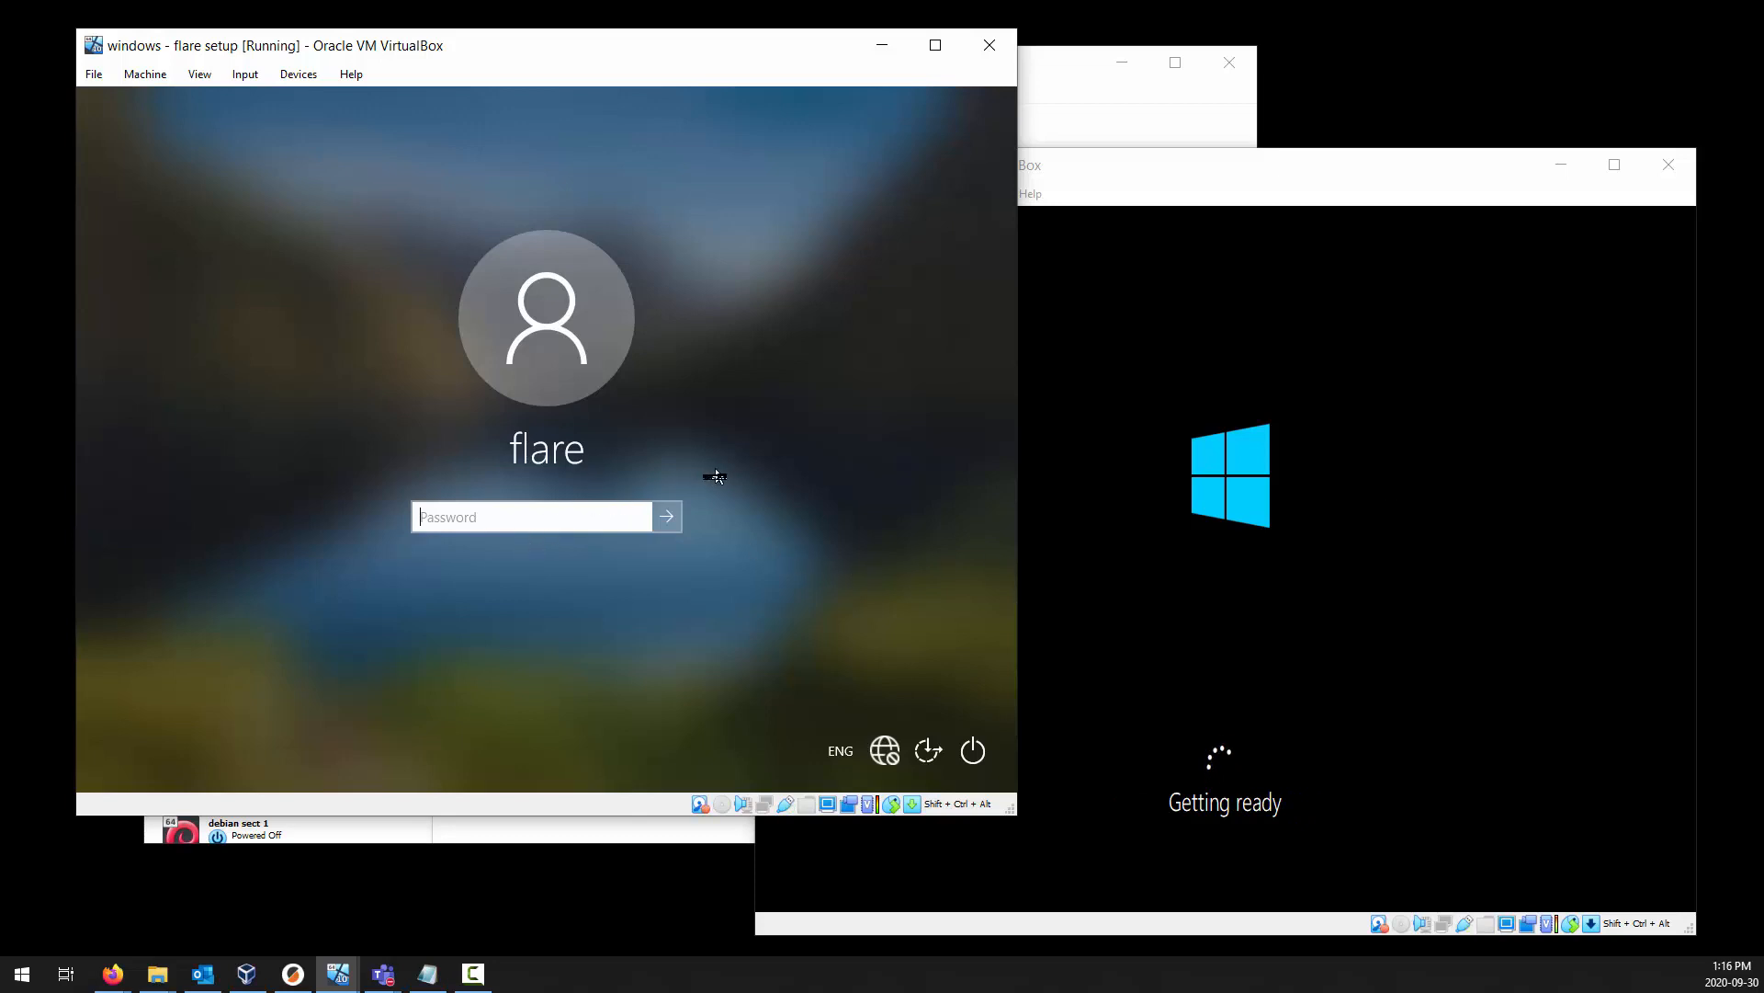
type("•••")
key("Return")
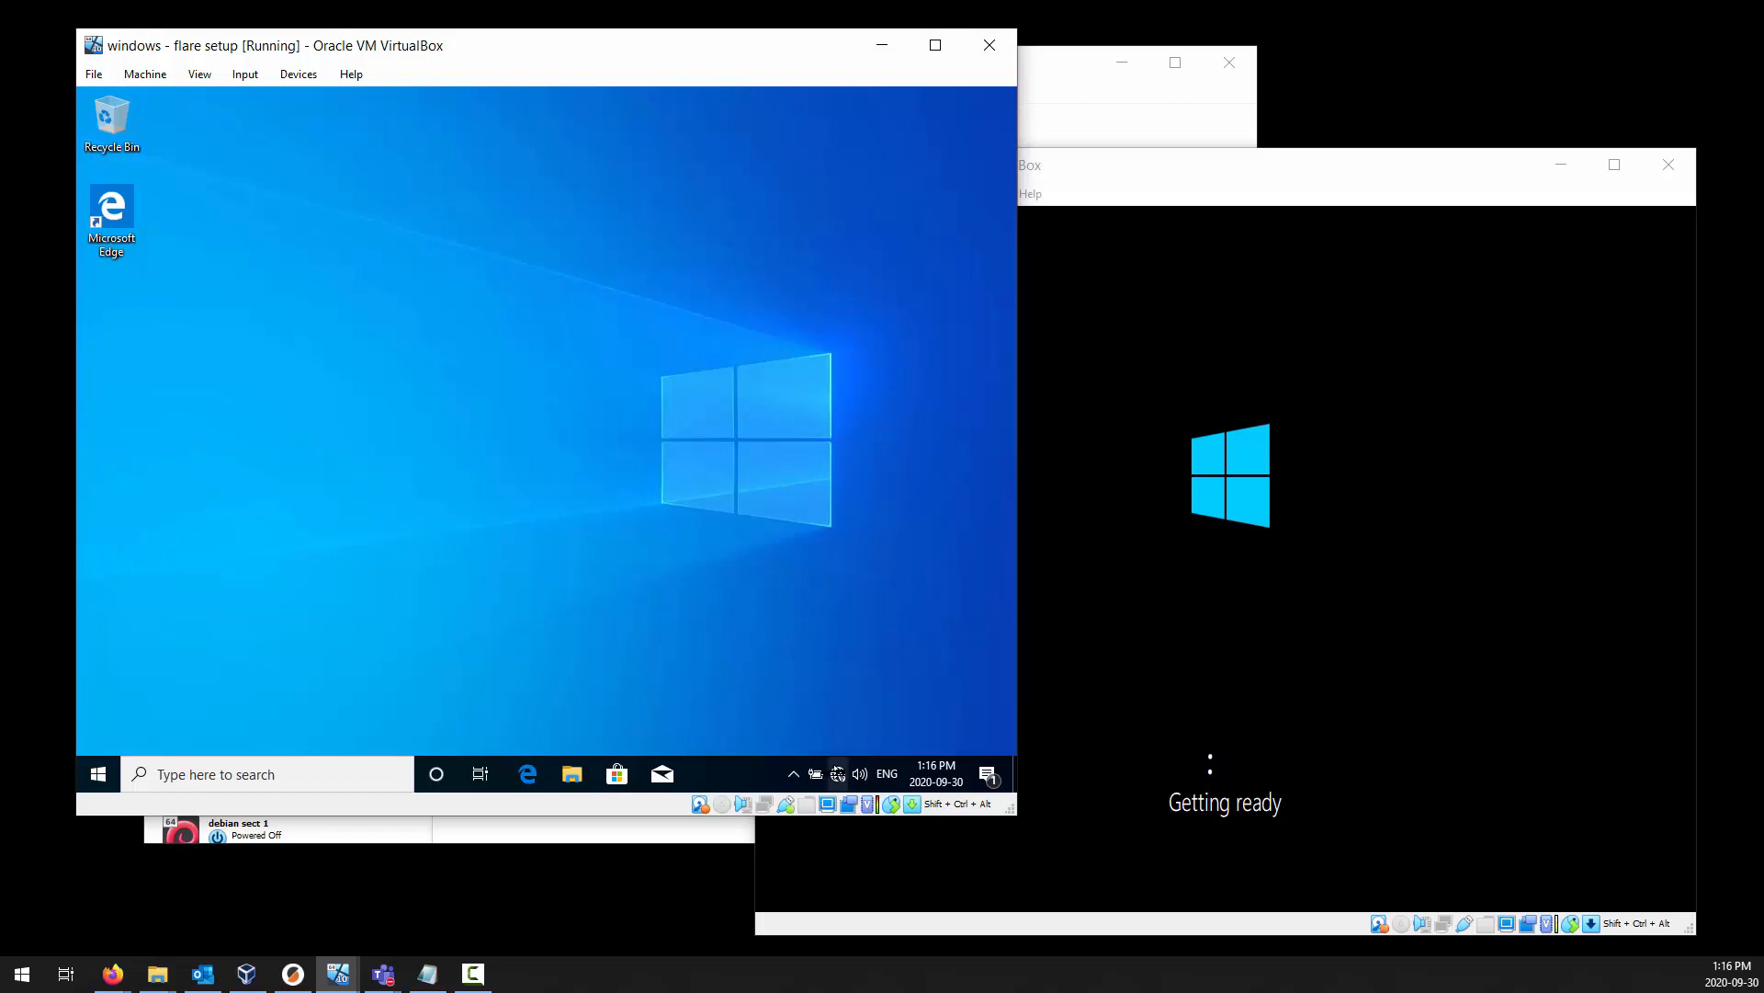
left_click(838, 775)
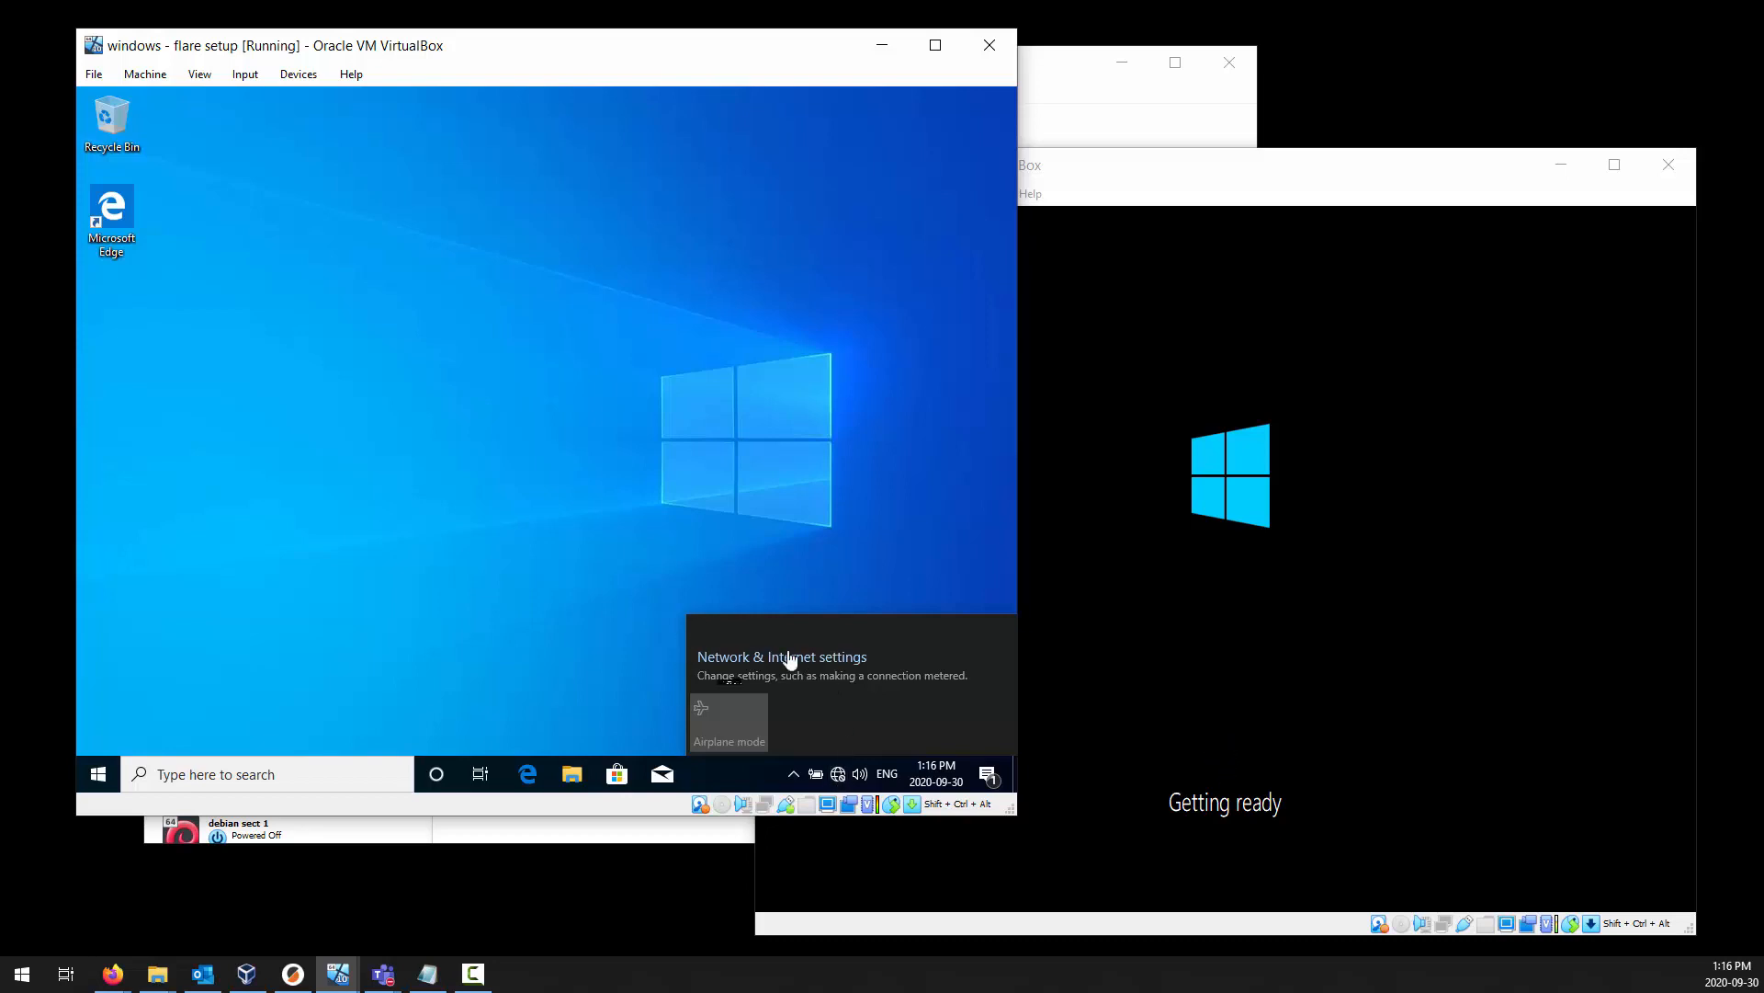
left_click(496, 518)
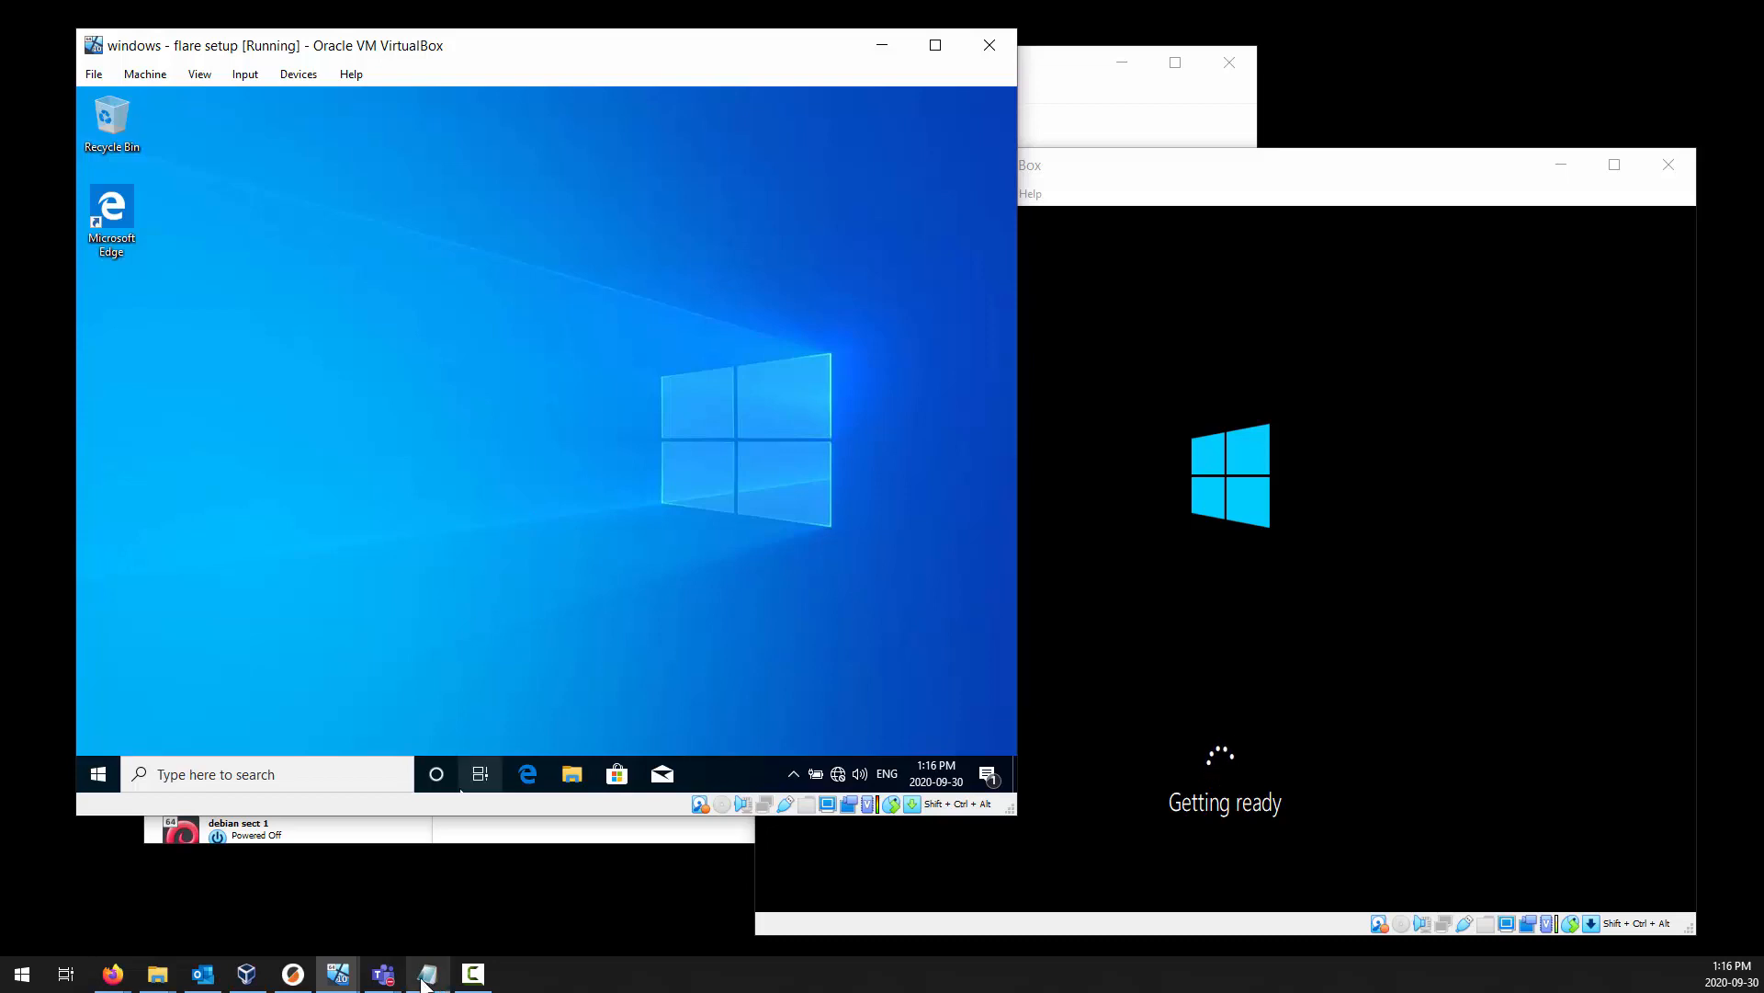
Switch to Firefox and view the Setting up Flare VM course page with the Windows installer instructions.
mouse_move(118, 981)
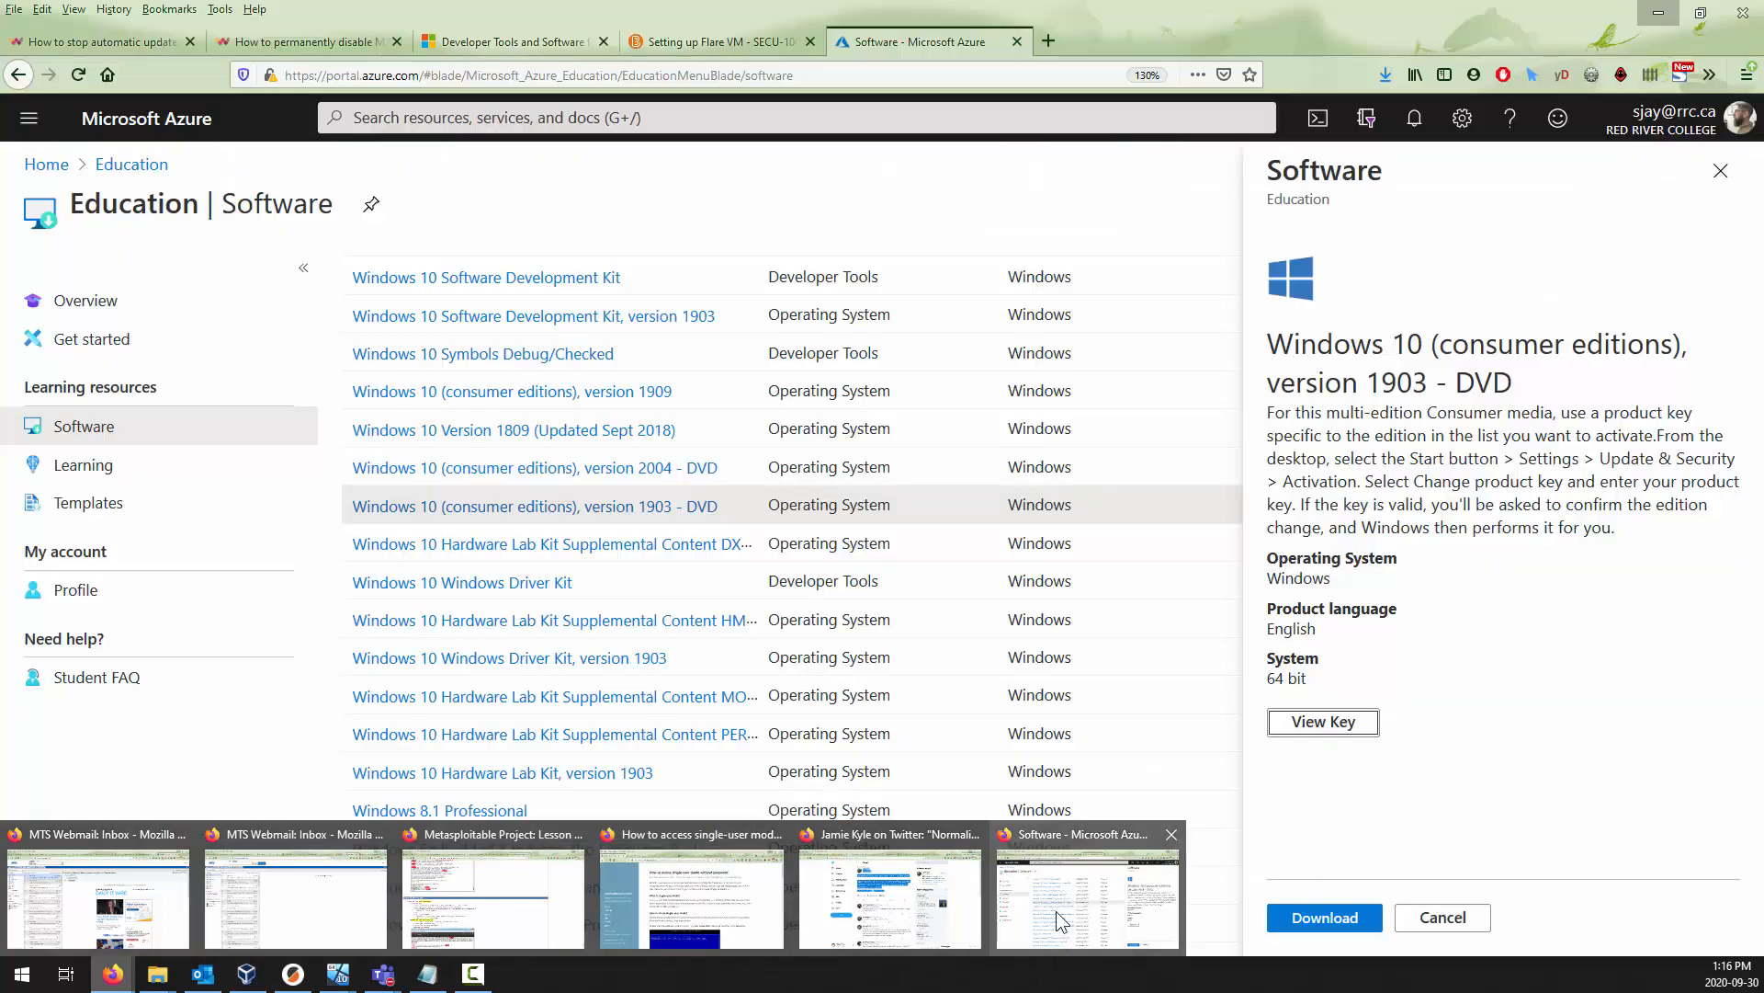
left_click(1056, 911)
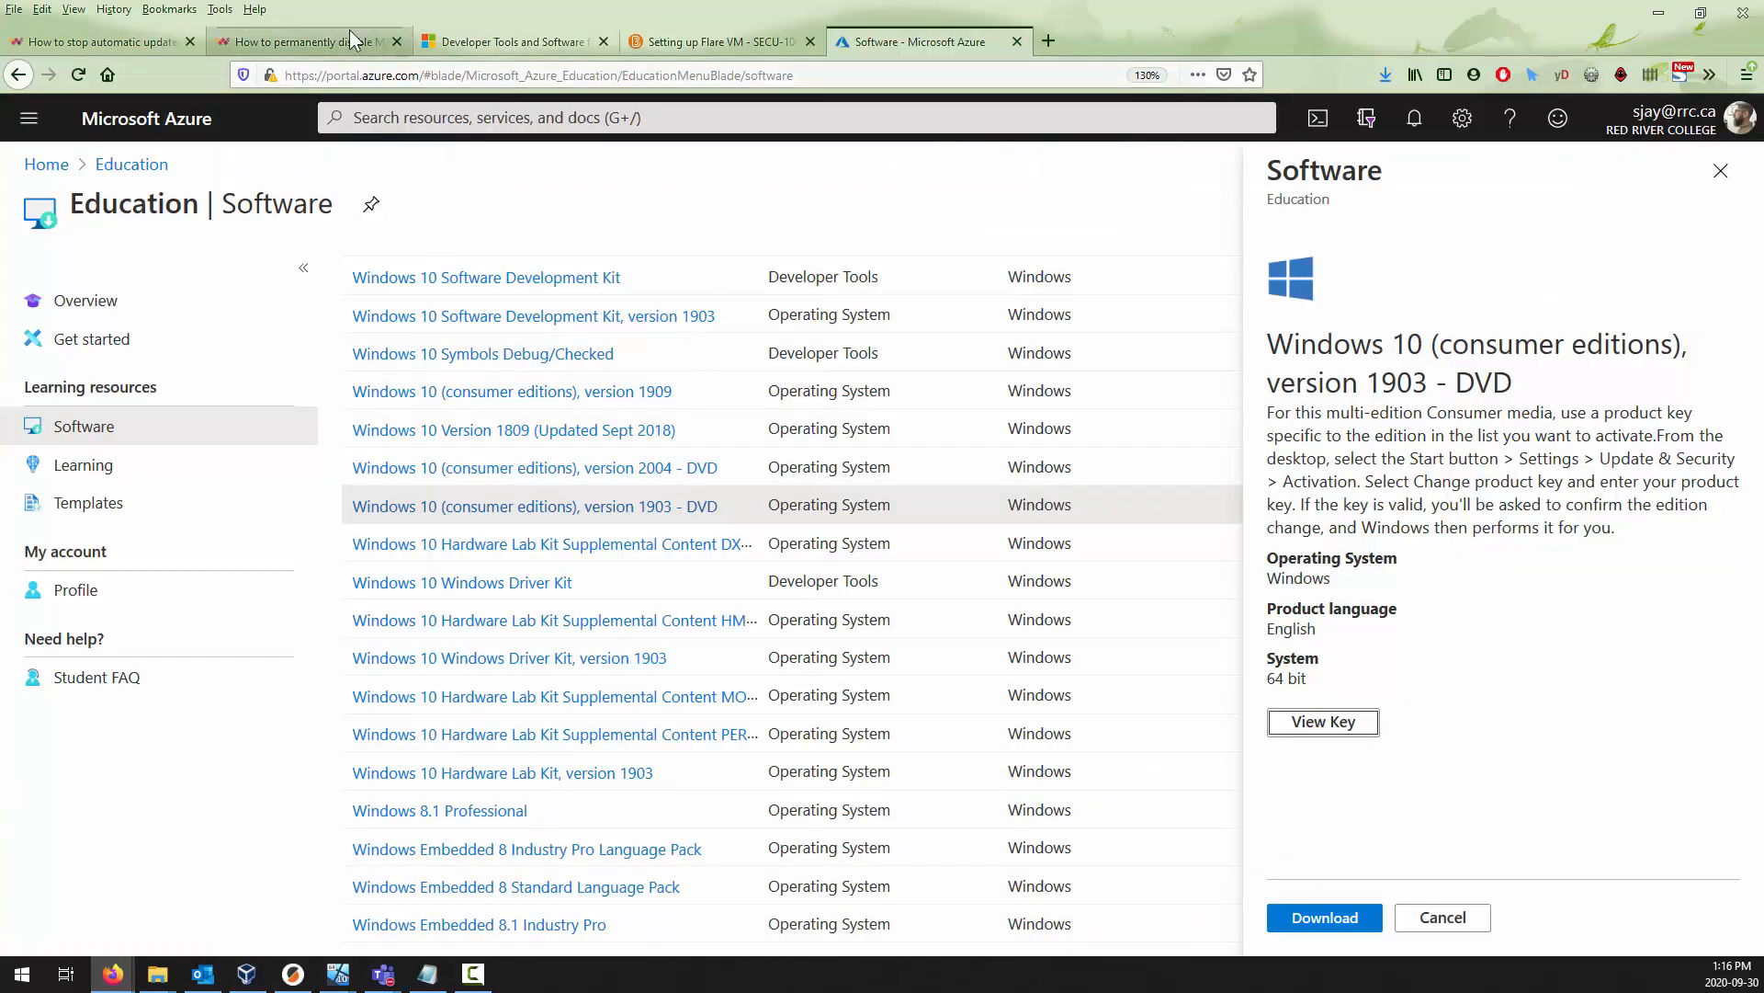
left_click(512, 39)
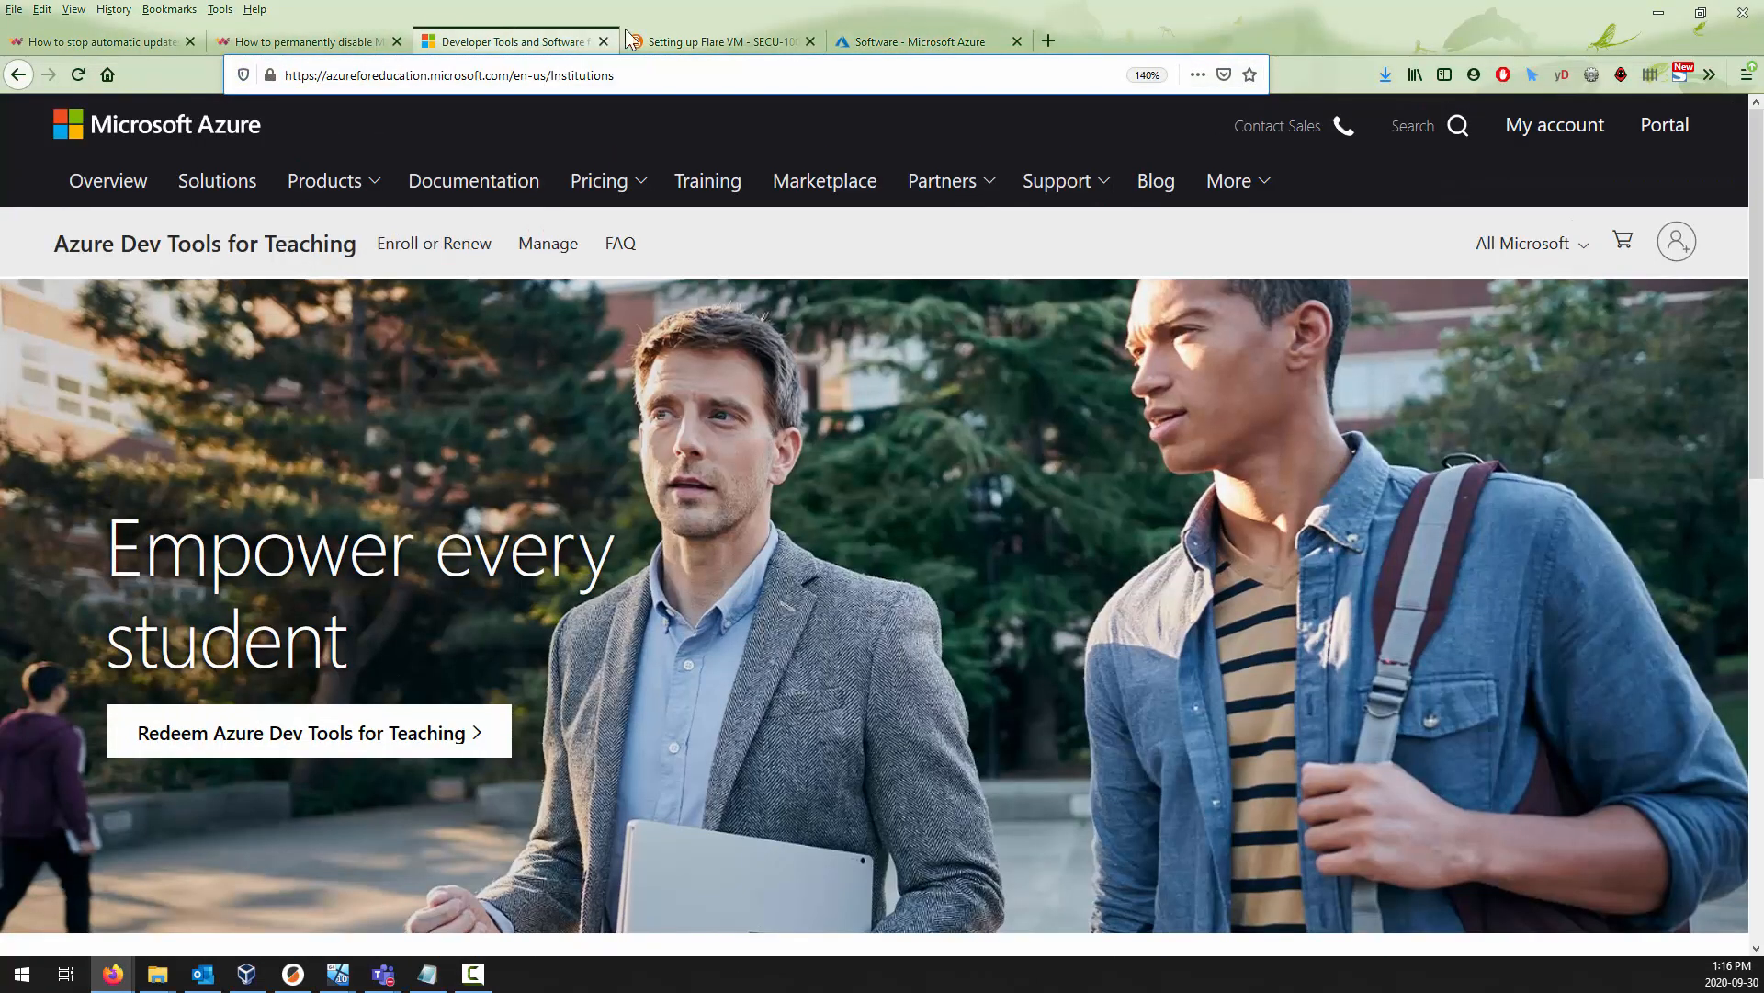
left_click(682, 46)
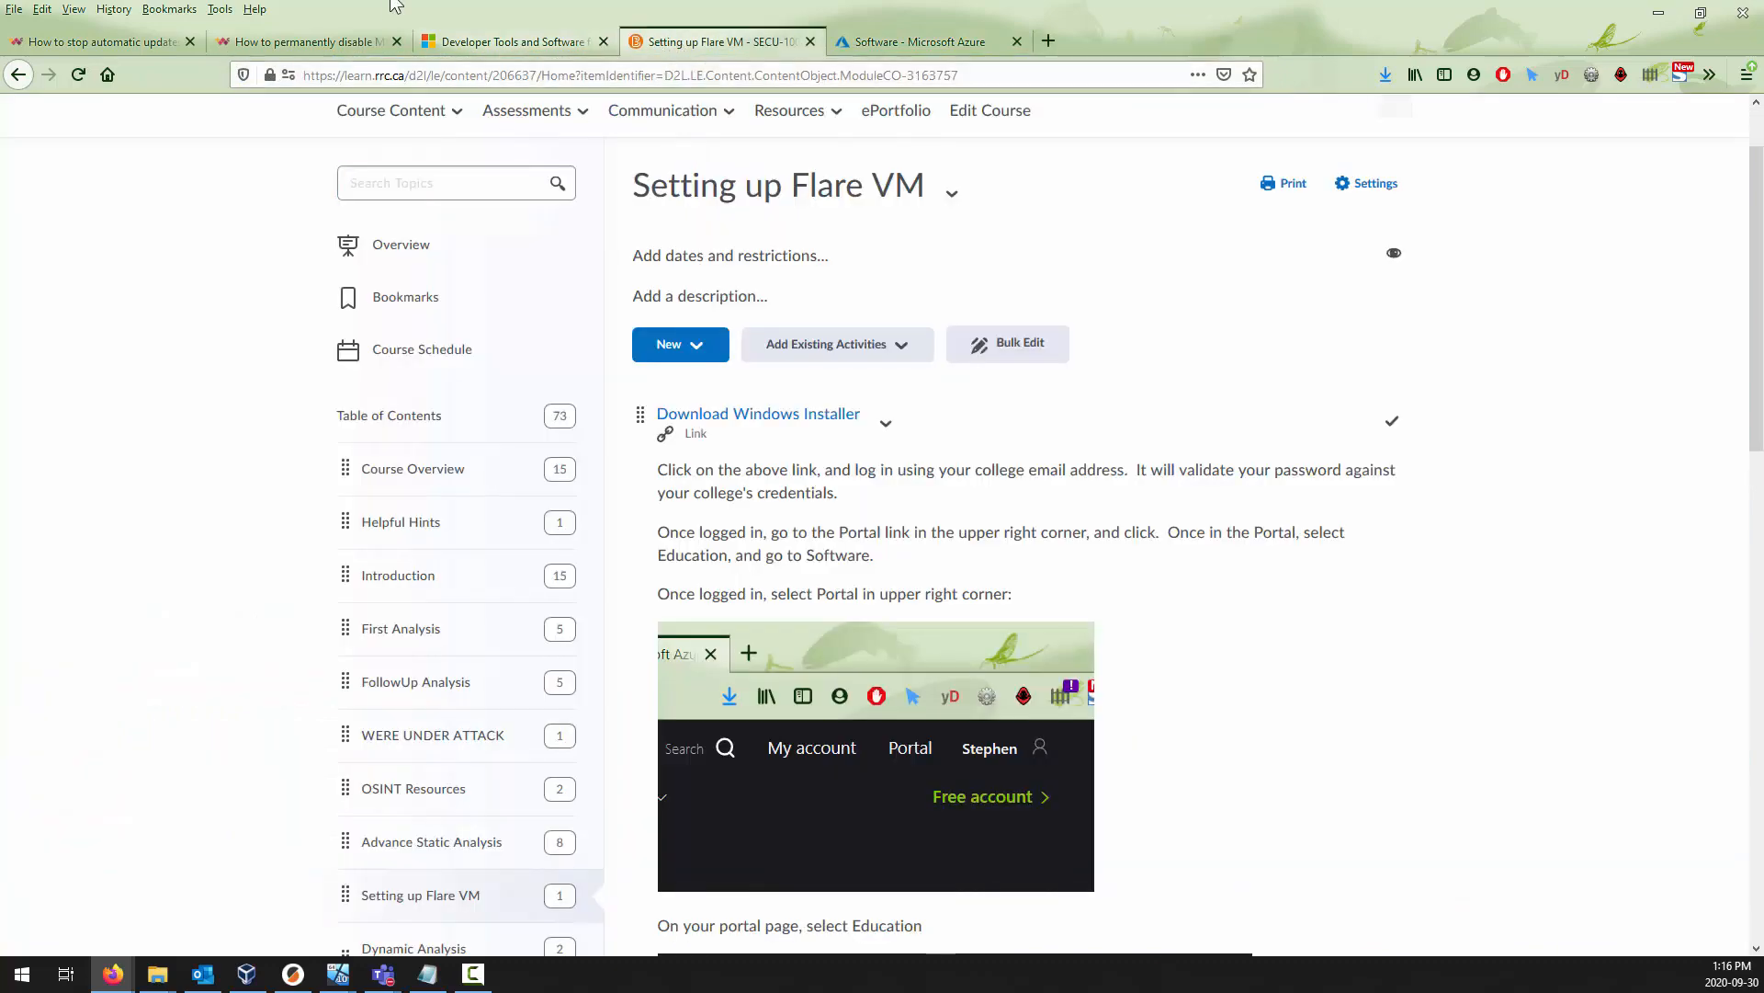
scroll(245, 465, "down", 3)
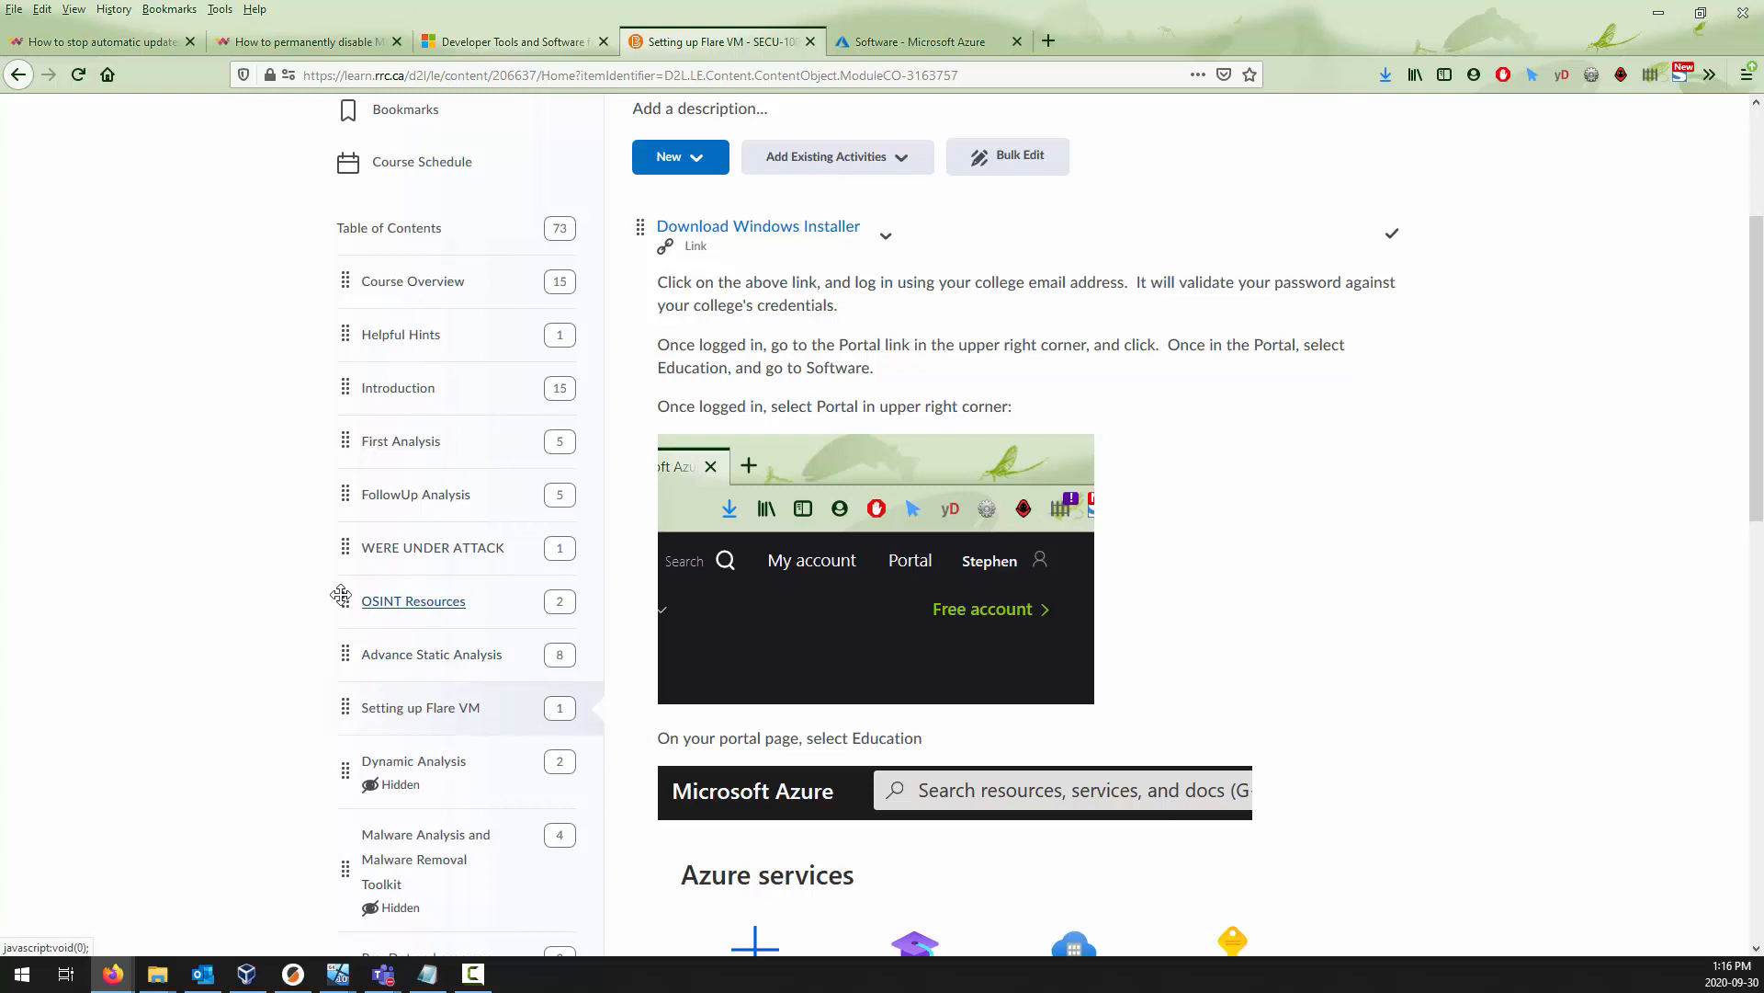
View the Windows Central guides on disabling Microsoft Defender and automatic updates through Group Policy, and clear the browser out of the way.
left_click(358, 48)
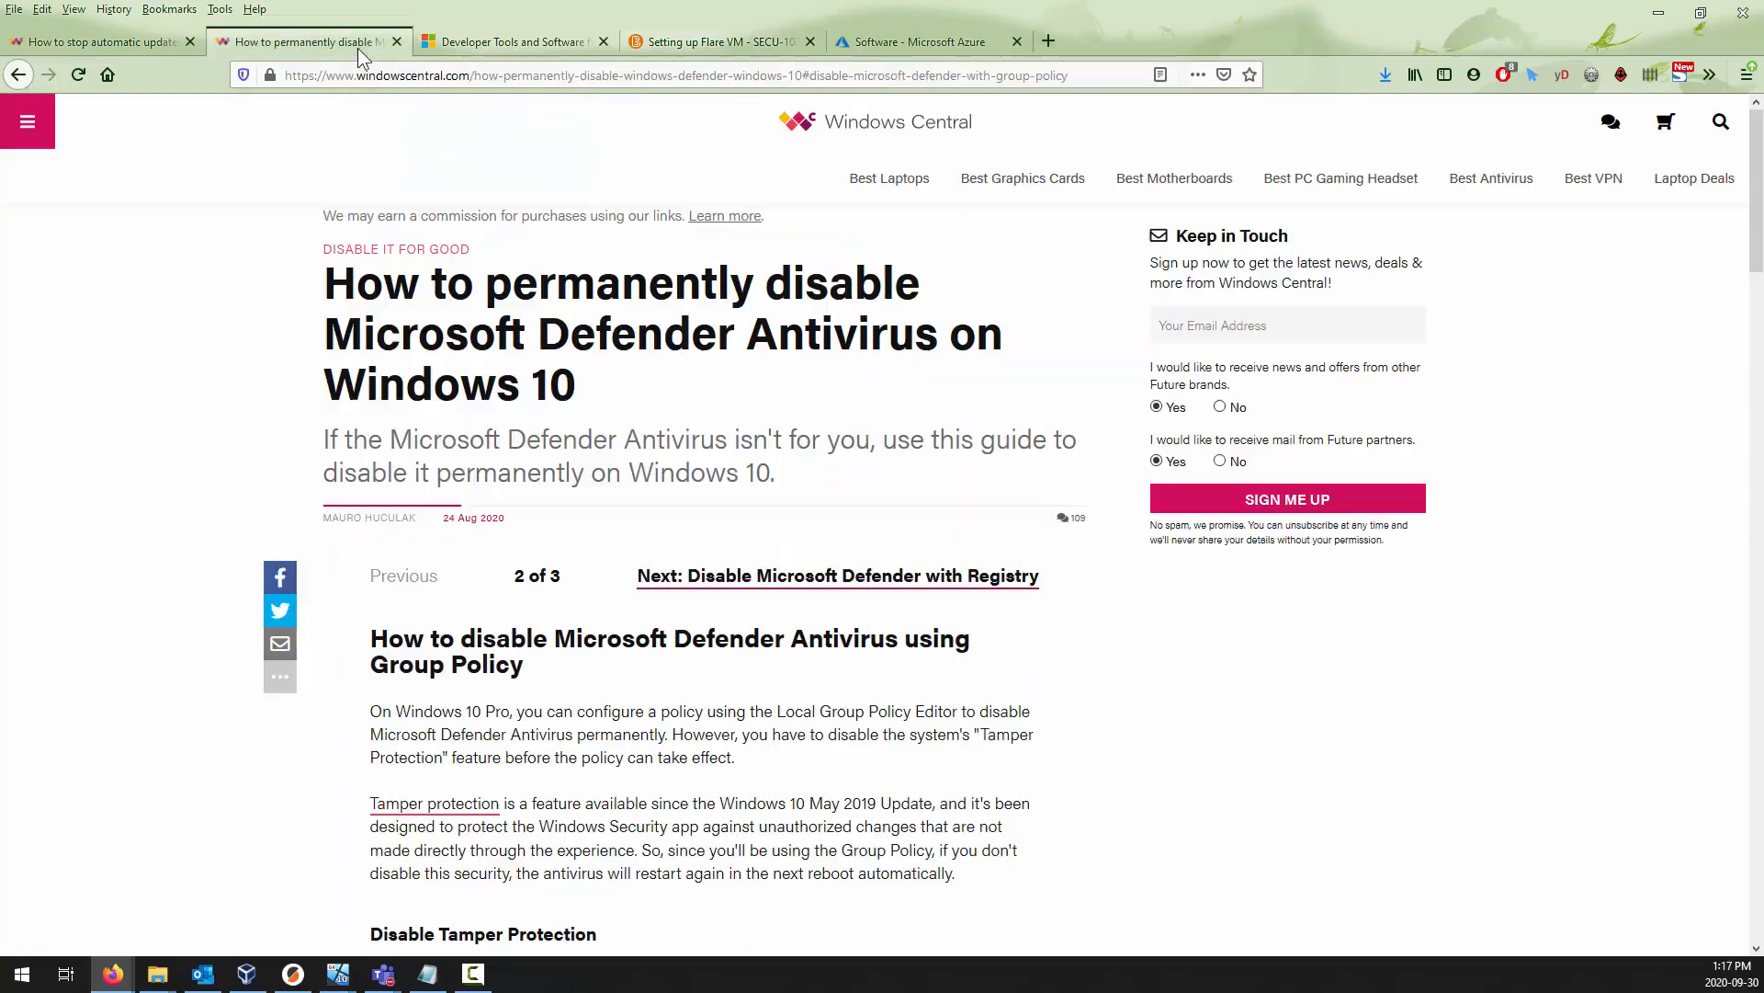
left_click(138, 48)
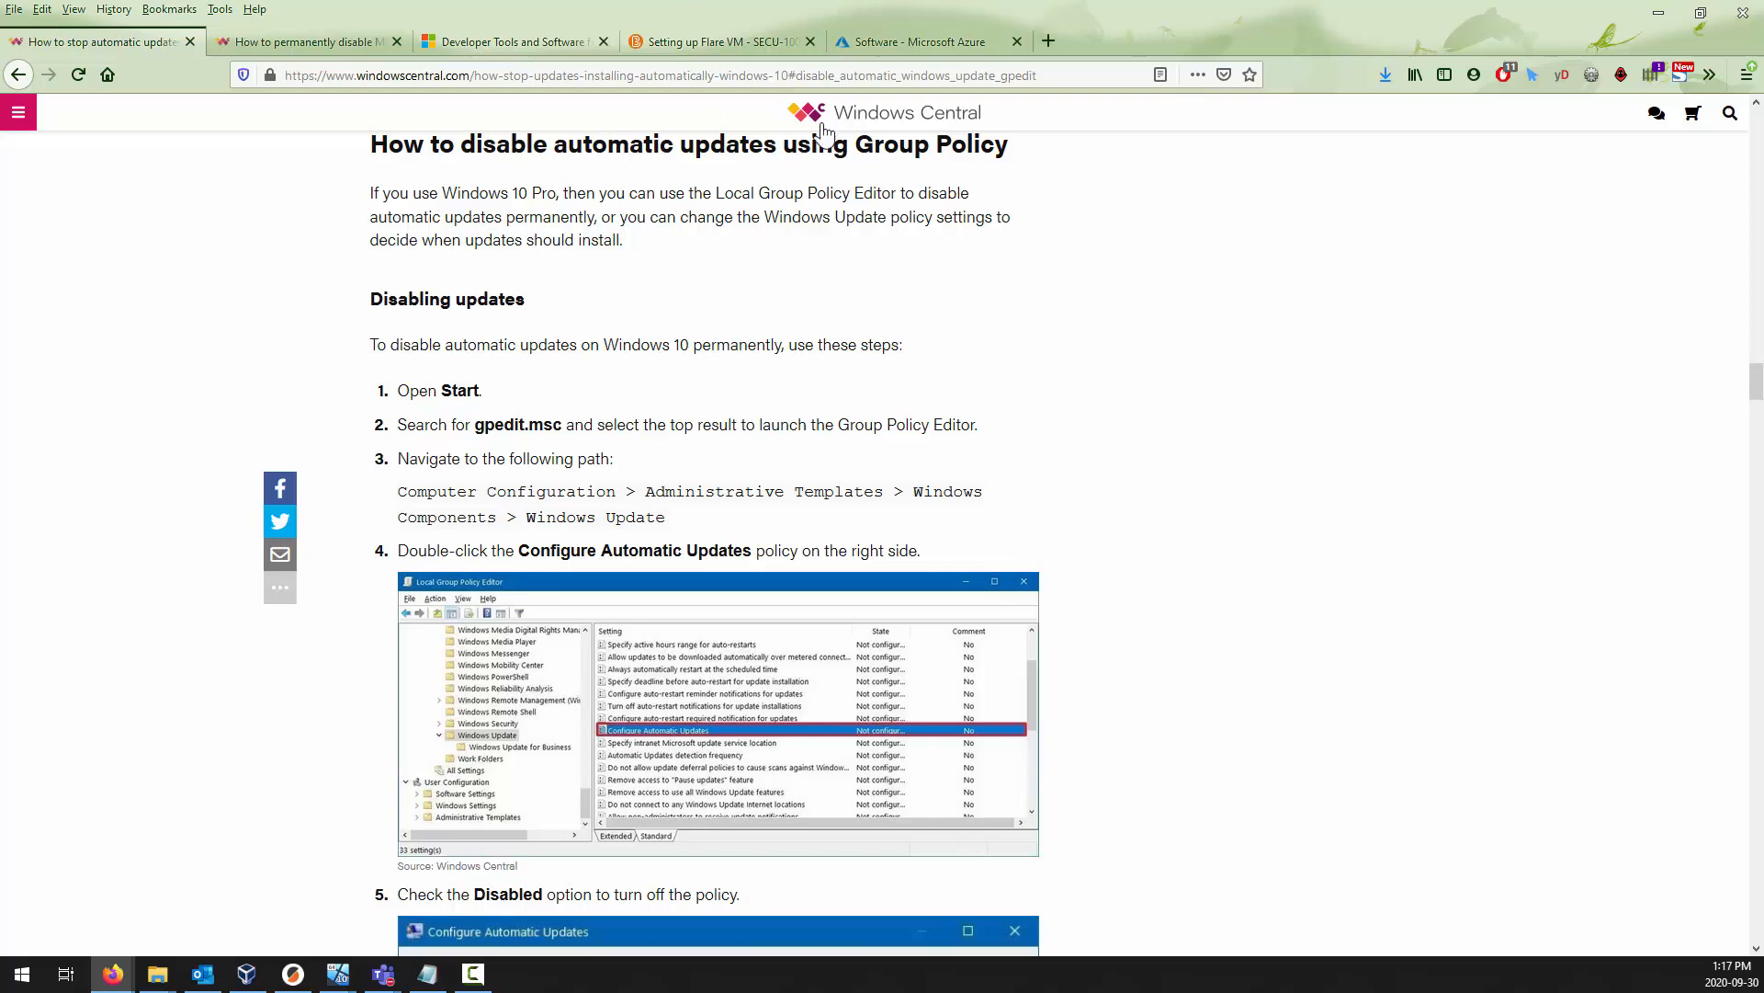
double_click(891, 7)
left_click_drag(911, 85, 1287, 991)
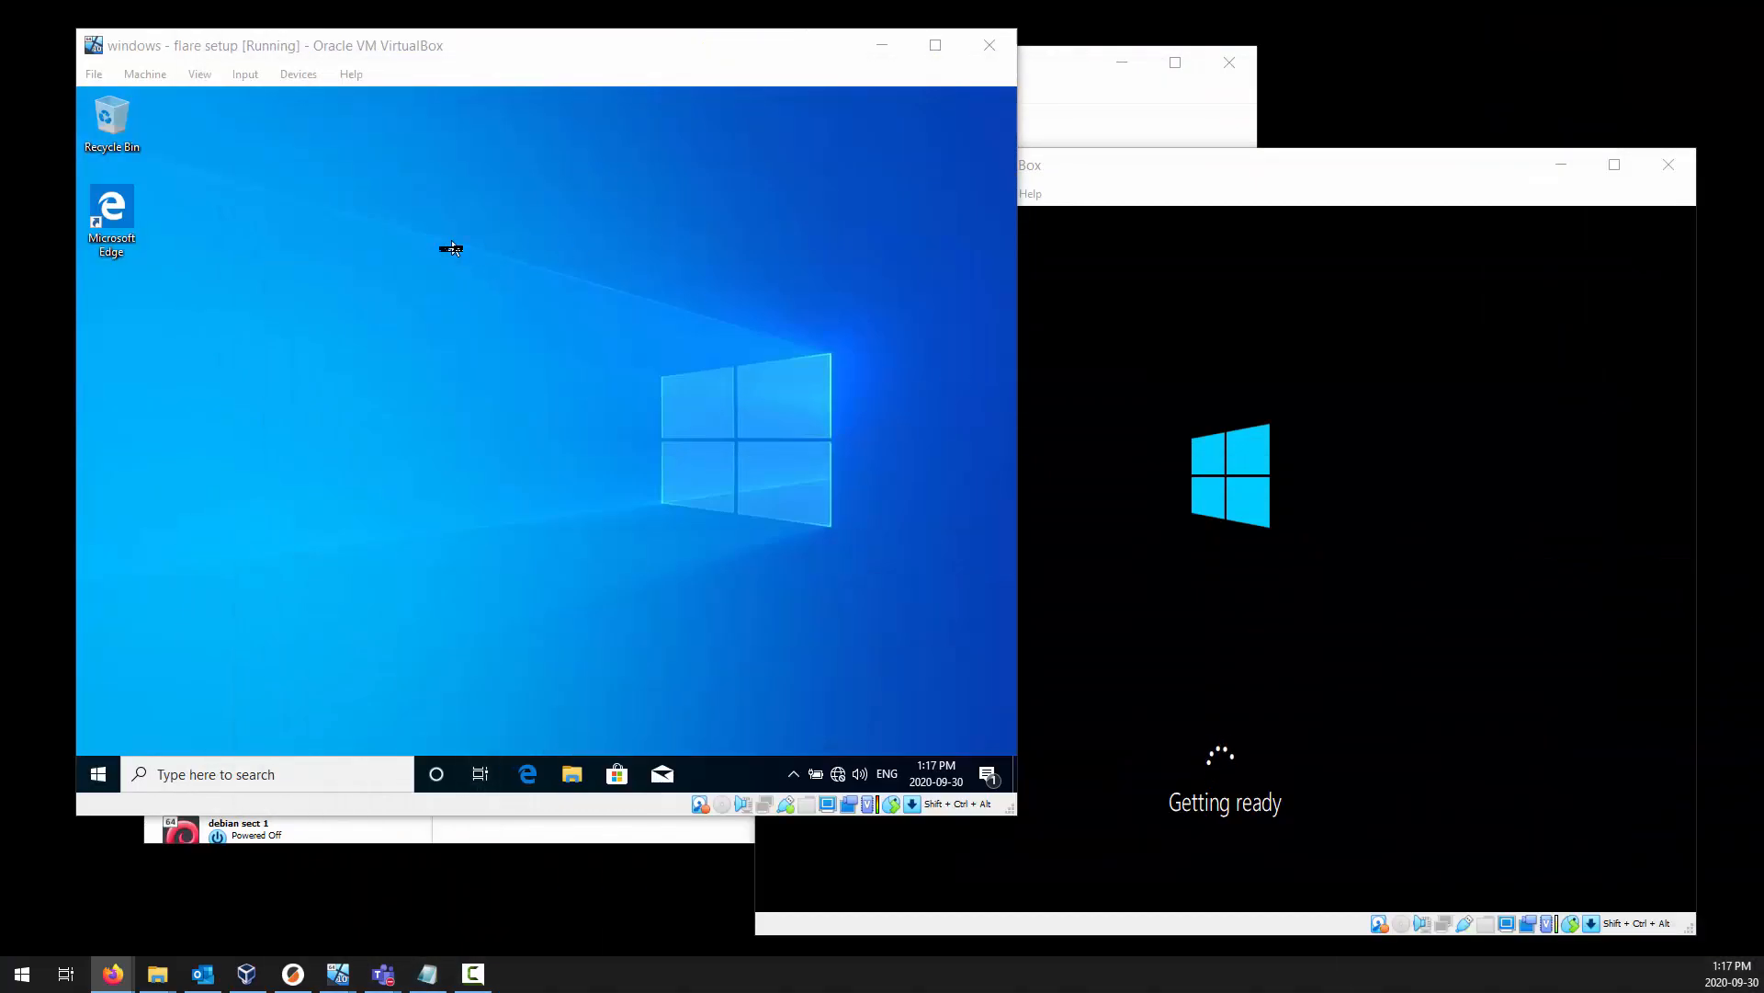
Open gpedit.msc on the windows - flare setup machine and enlarge the Local Group Policy Editor window.
left_click(453, 245)
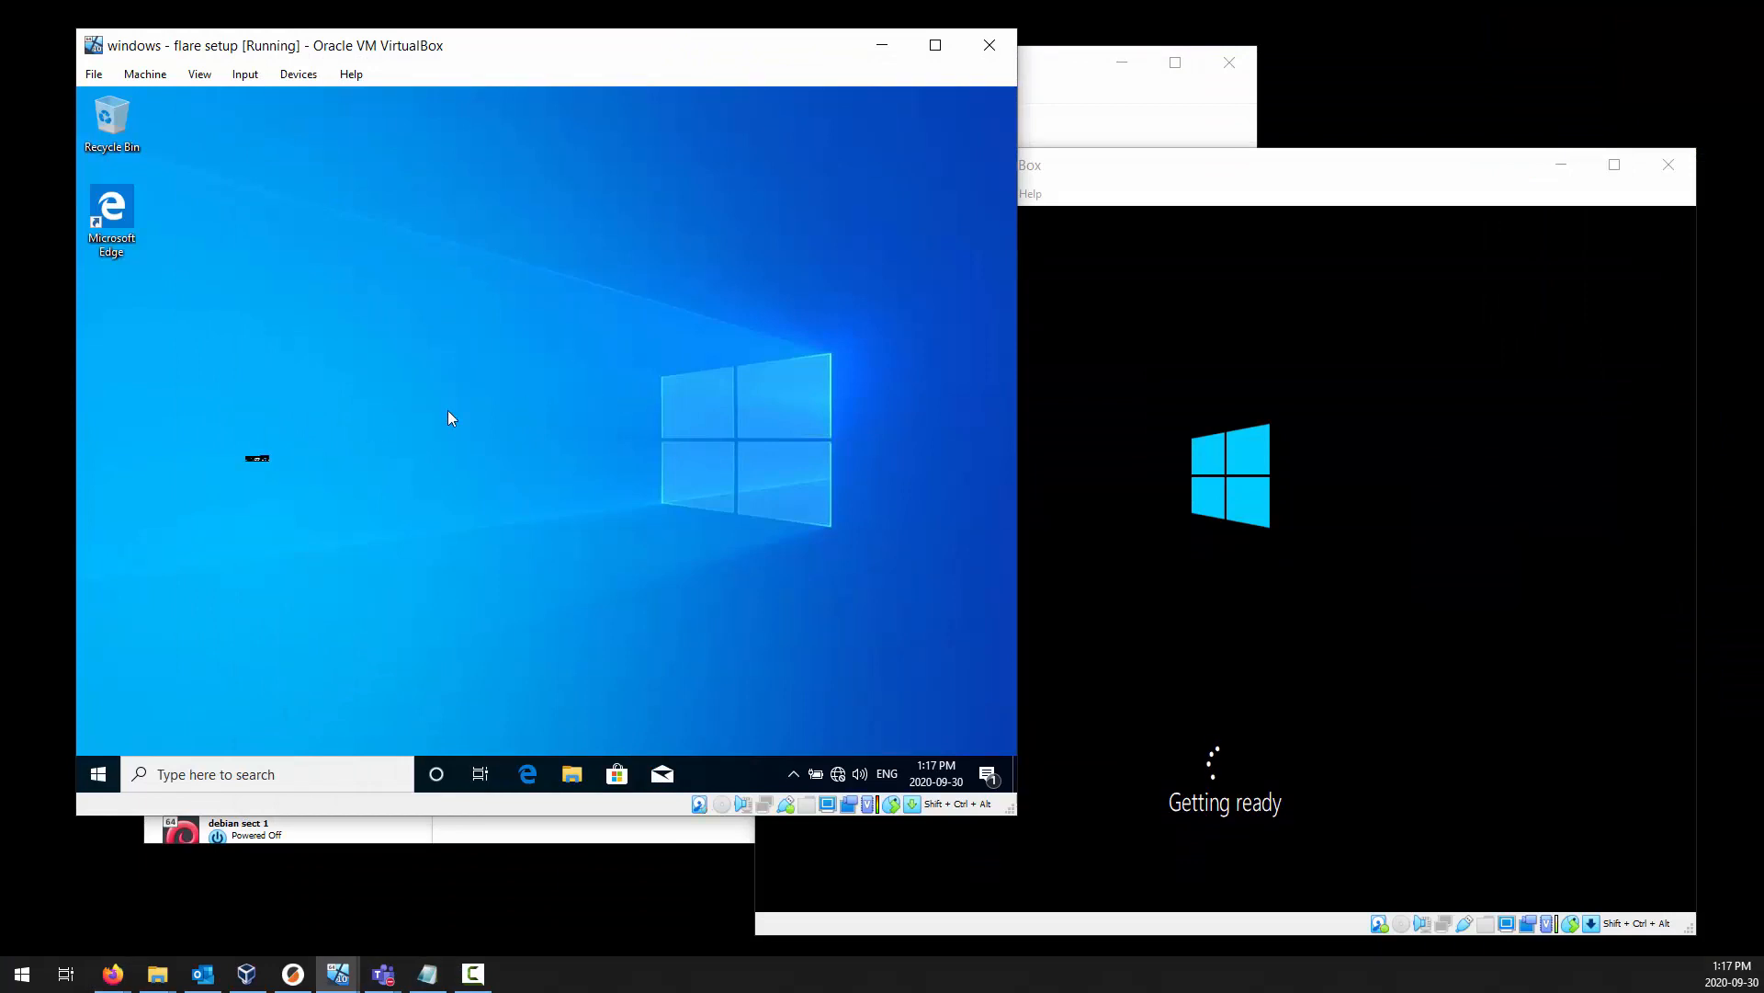
key("super")
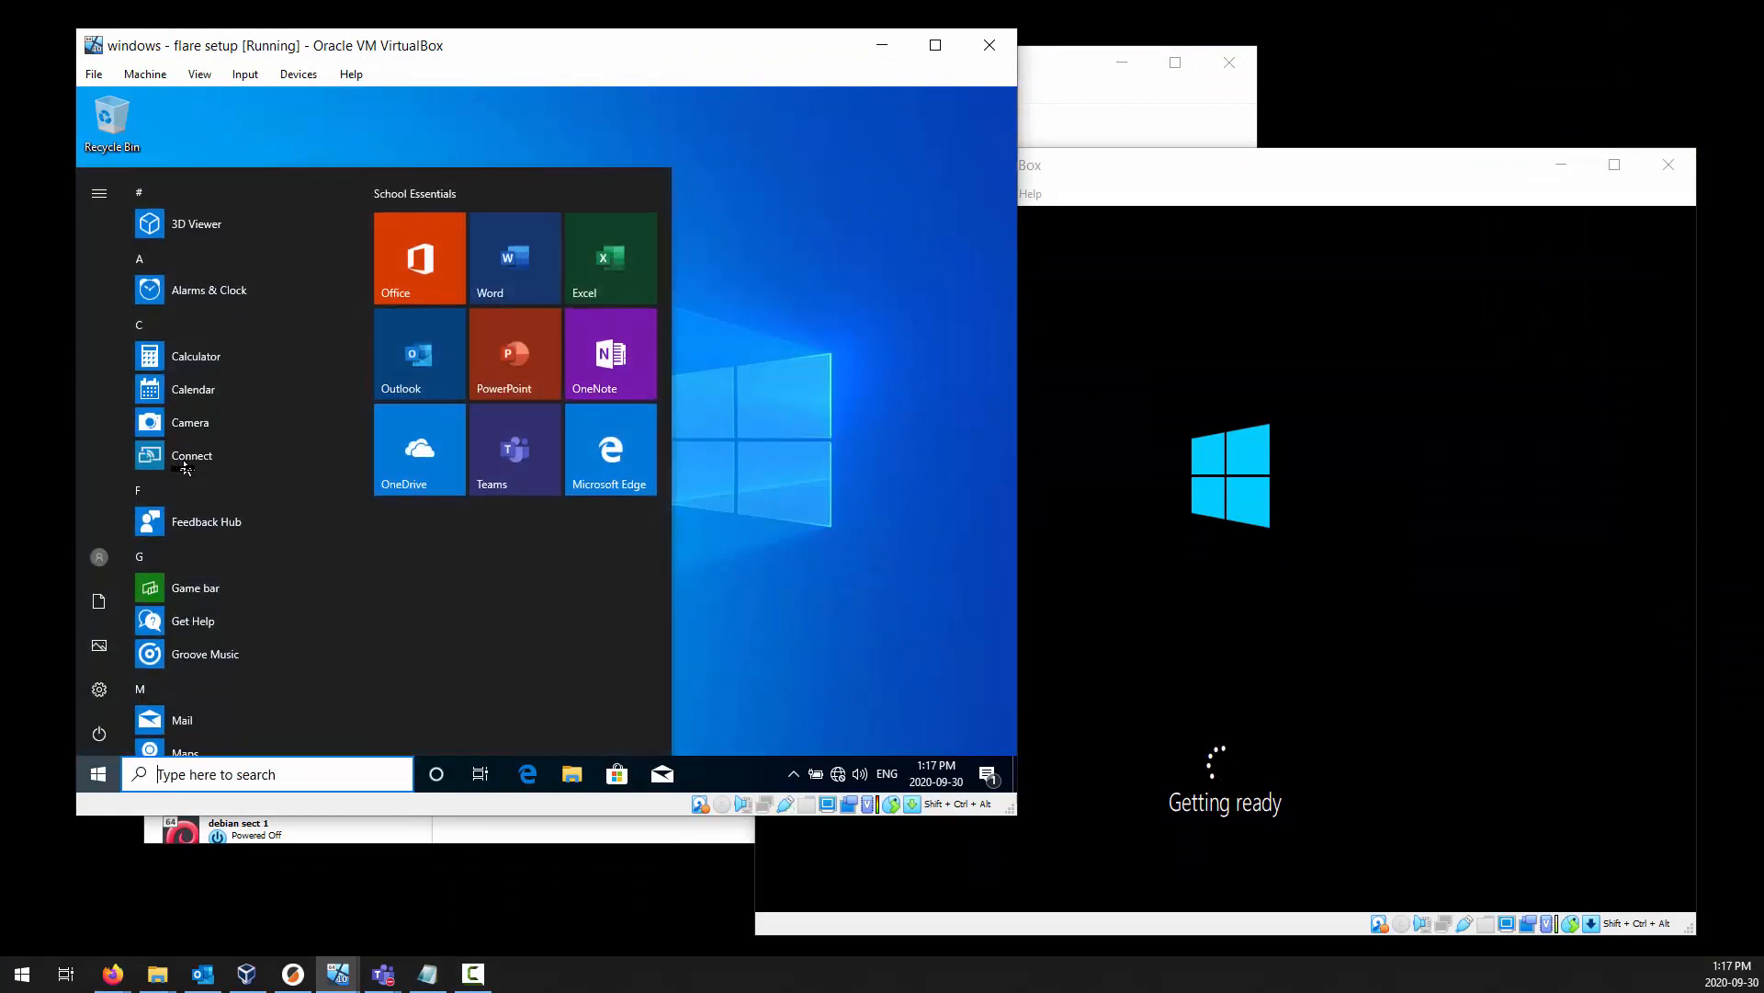
type("g")
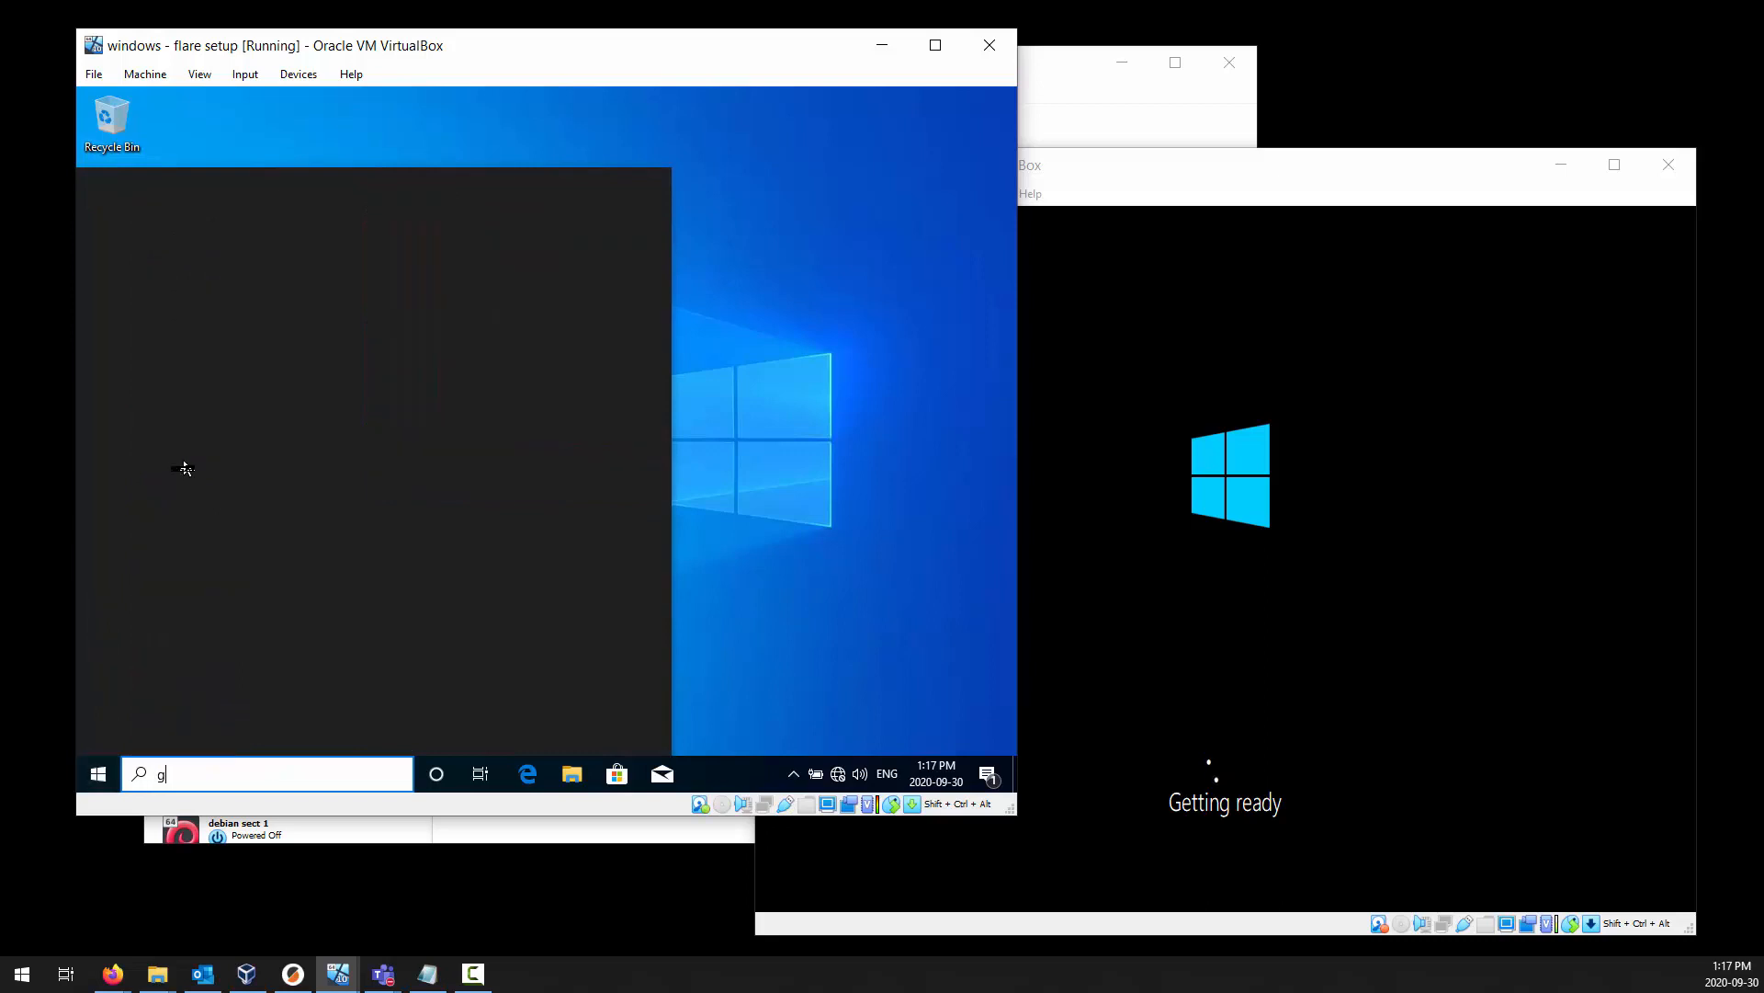
type("pedit.msc")
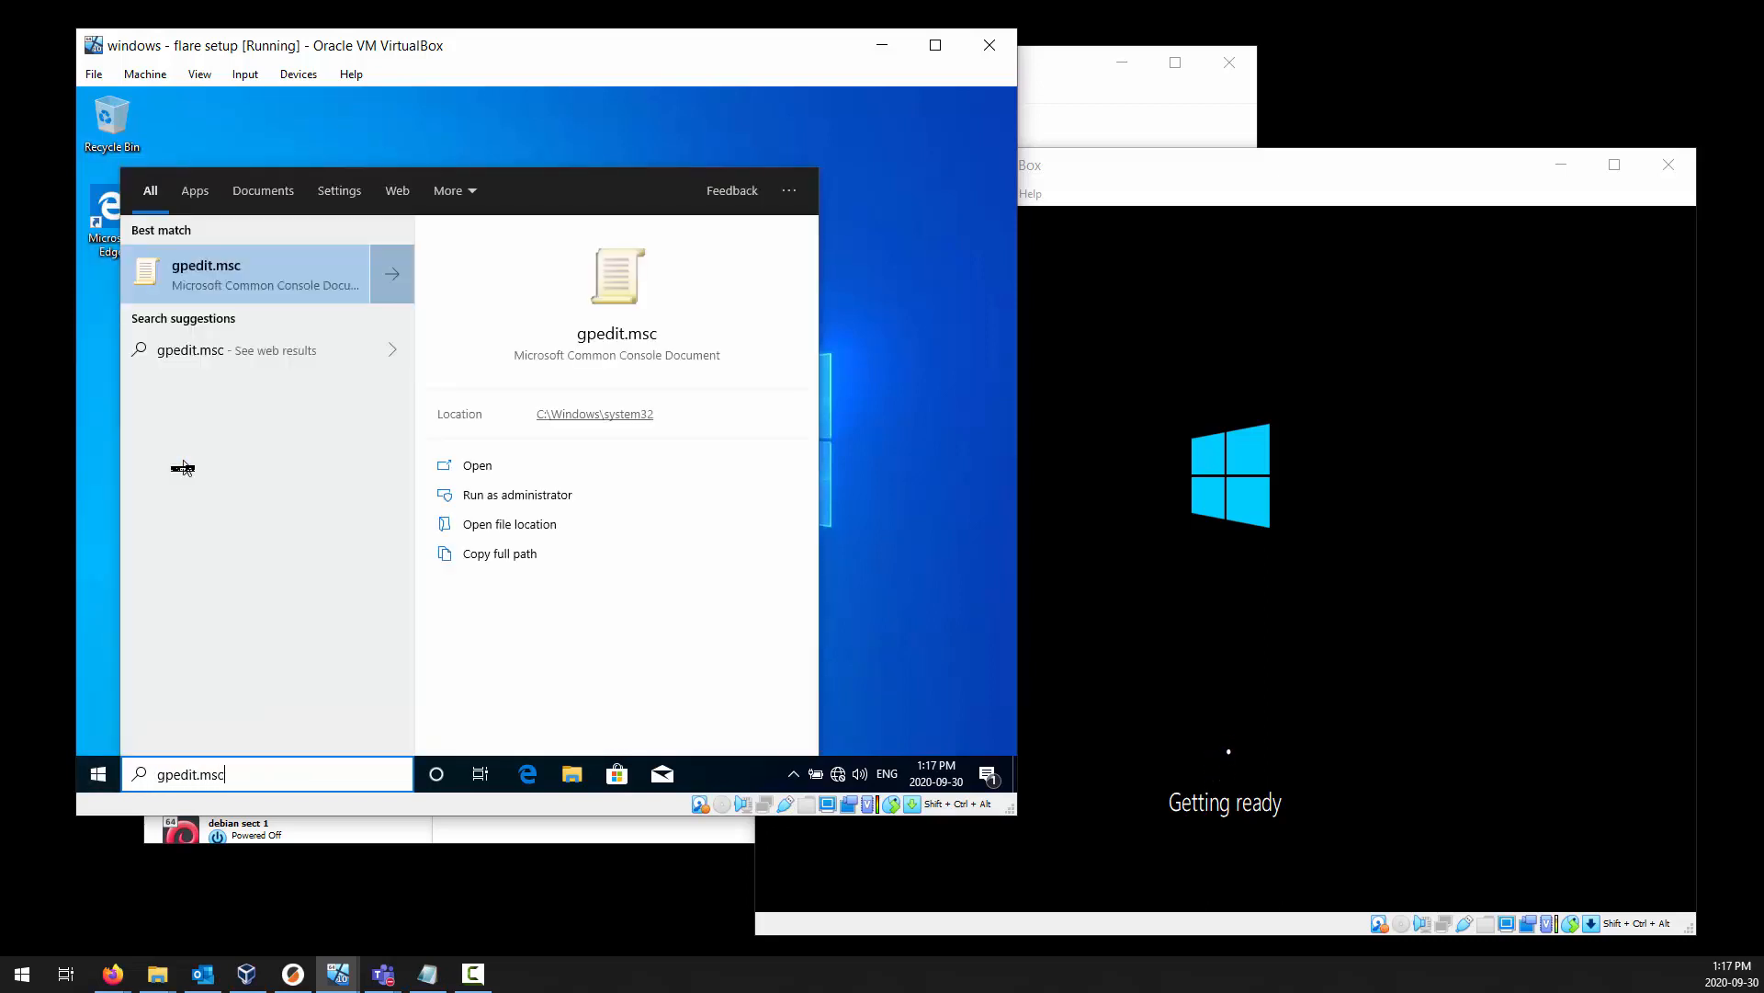
key("Return")
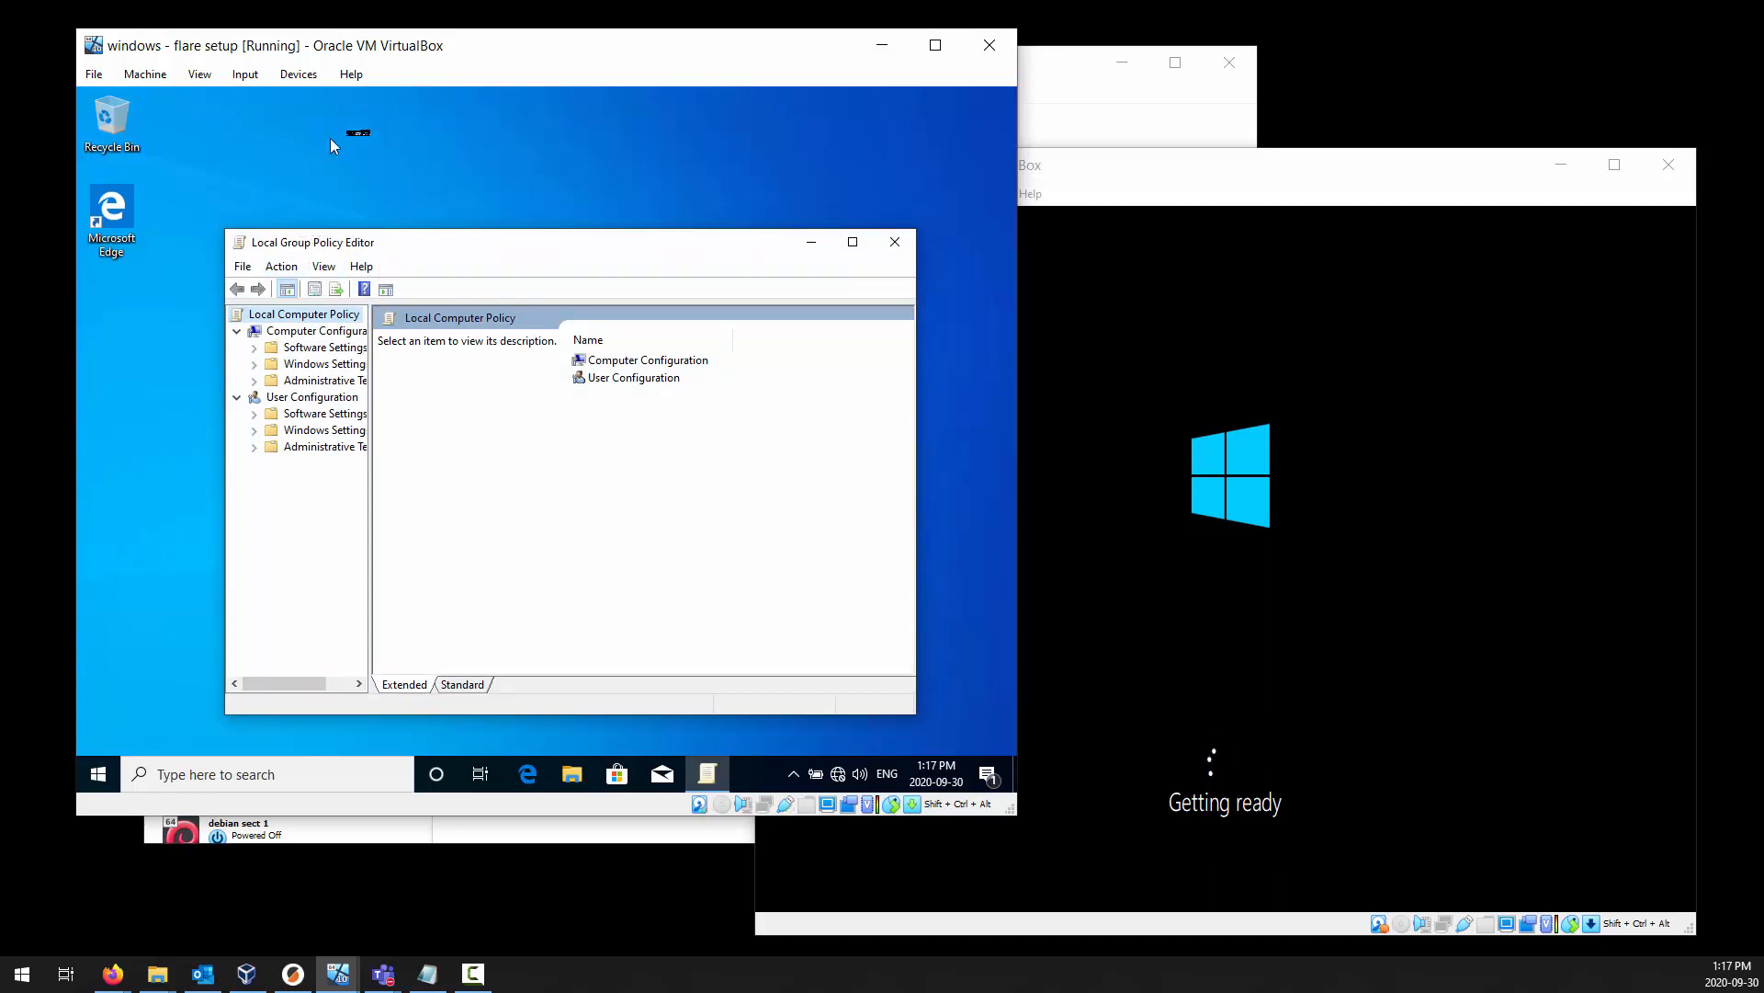
left_click_drag(541, 255, 463, 149)
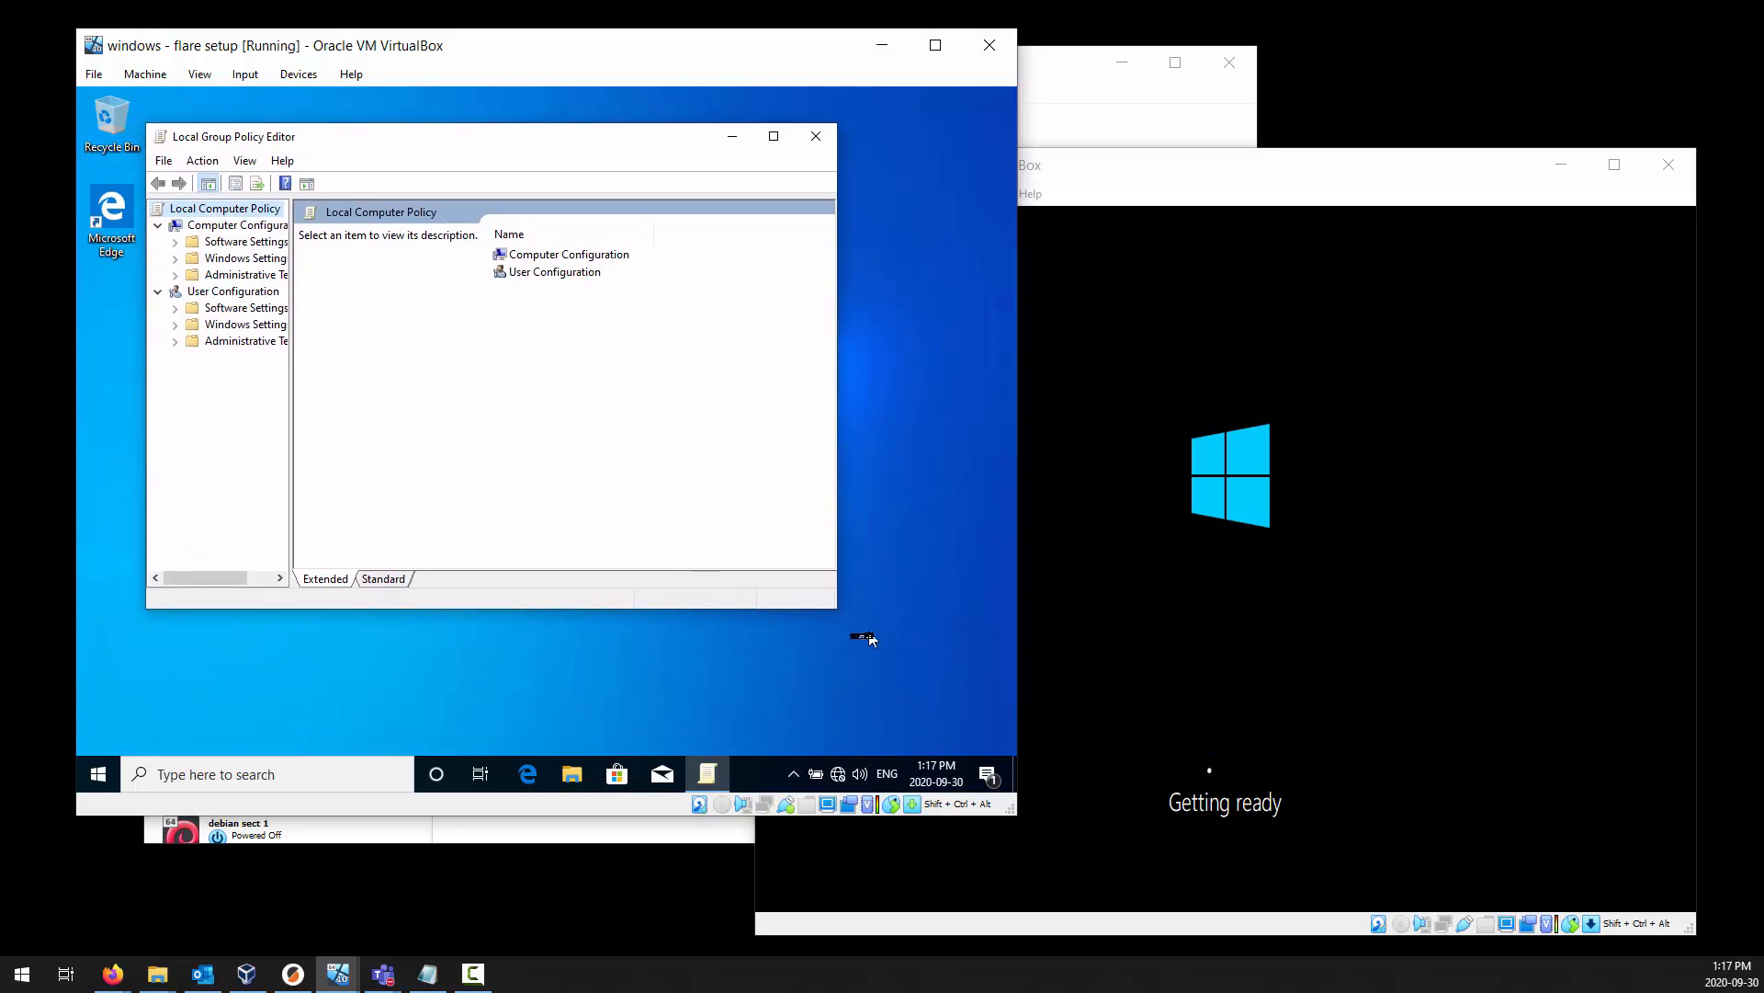
left_click_drag(836, 604, 957, 606)
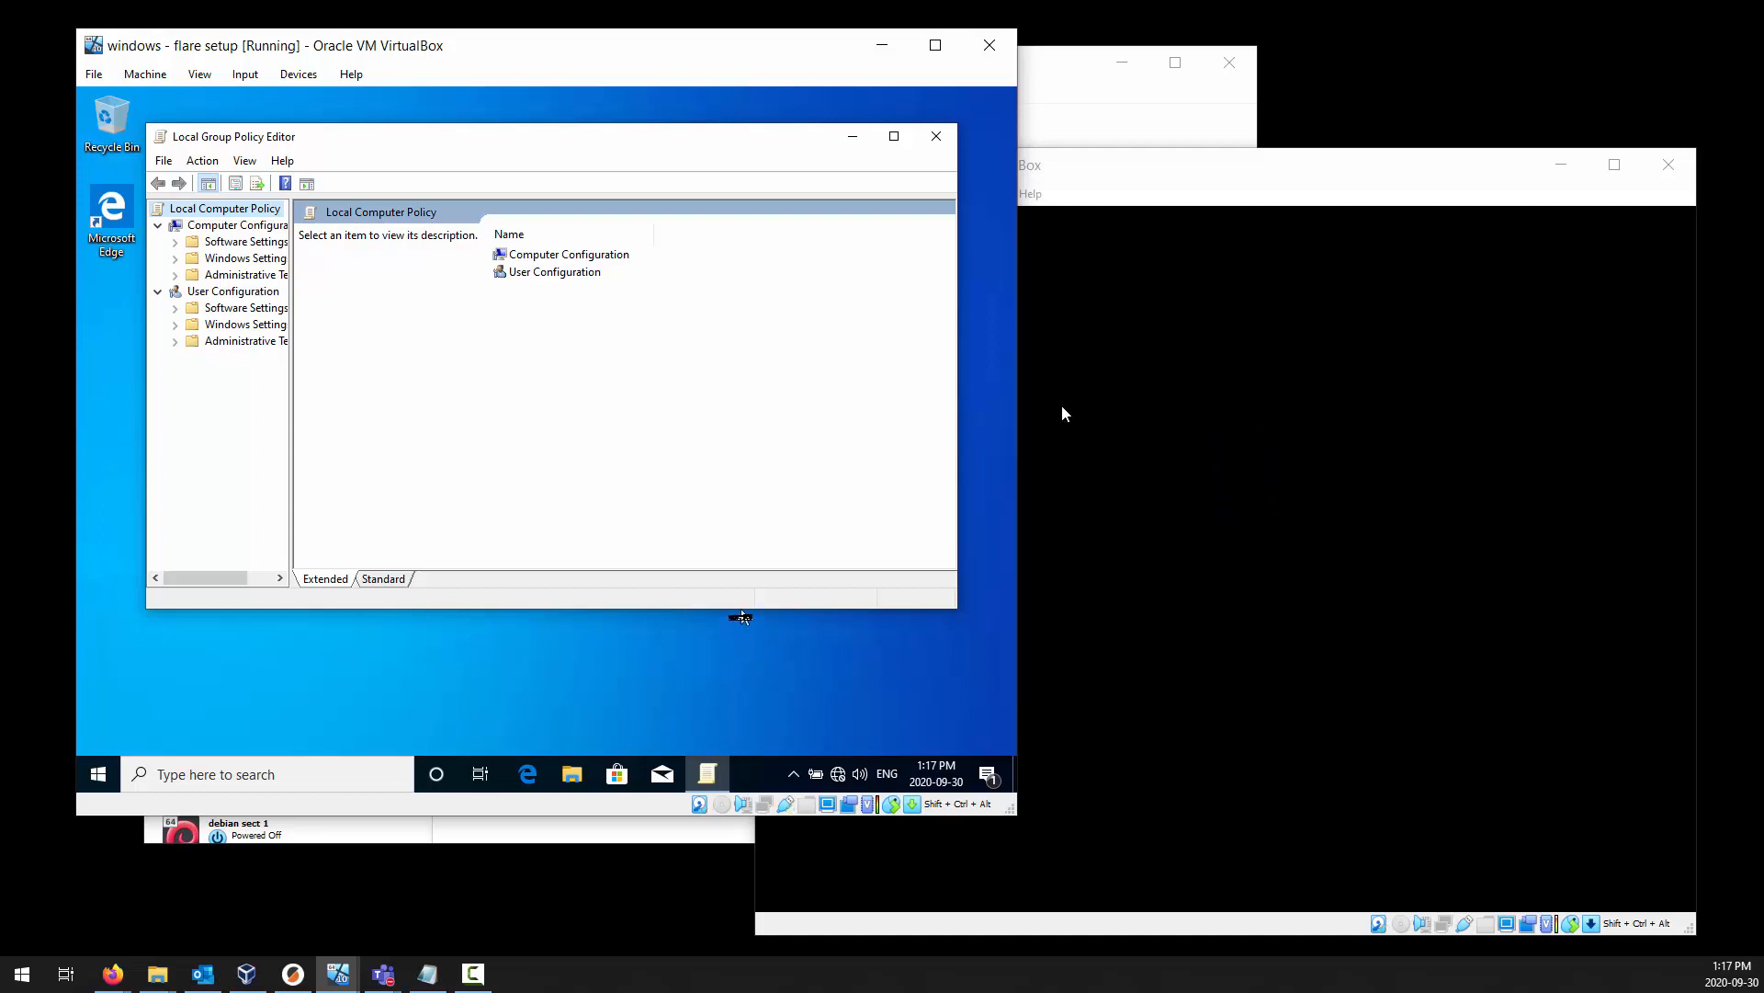
left_click_drag(742, 608, 759, 697)
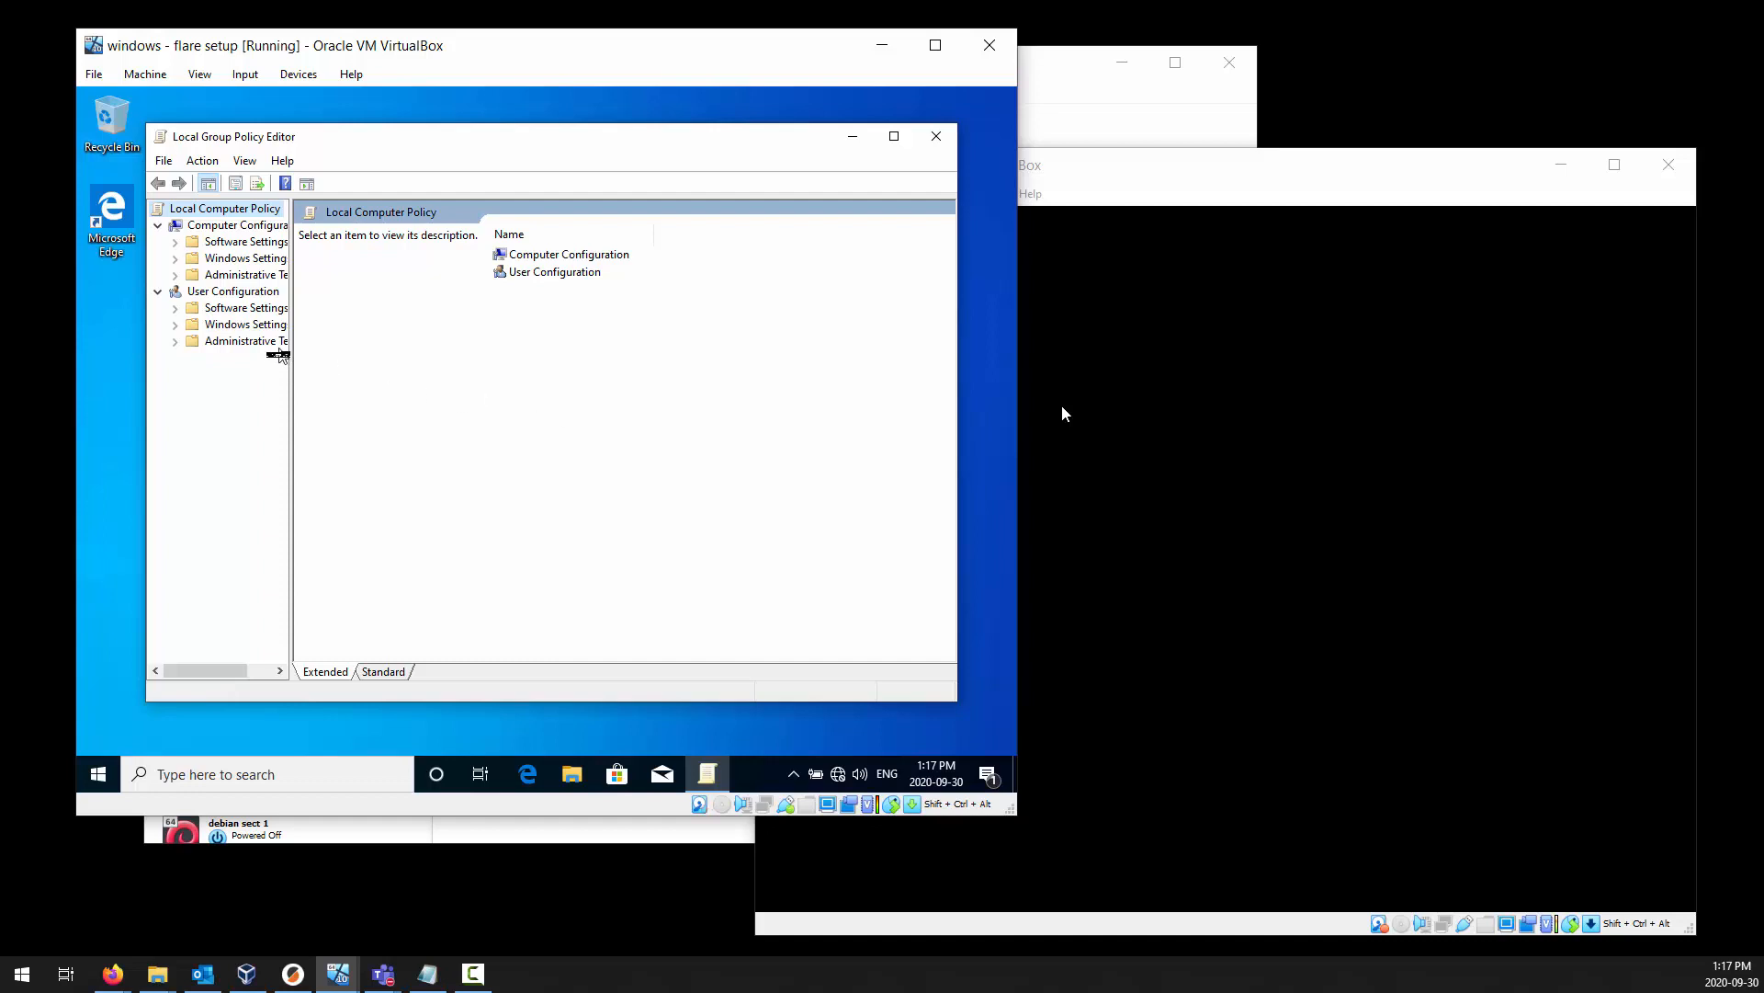
Open the Windows Update policies under Computer Configuration > Administrative Templates > Windows Components.
left_click(212, 224)
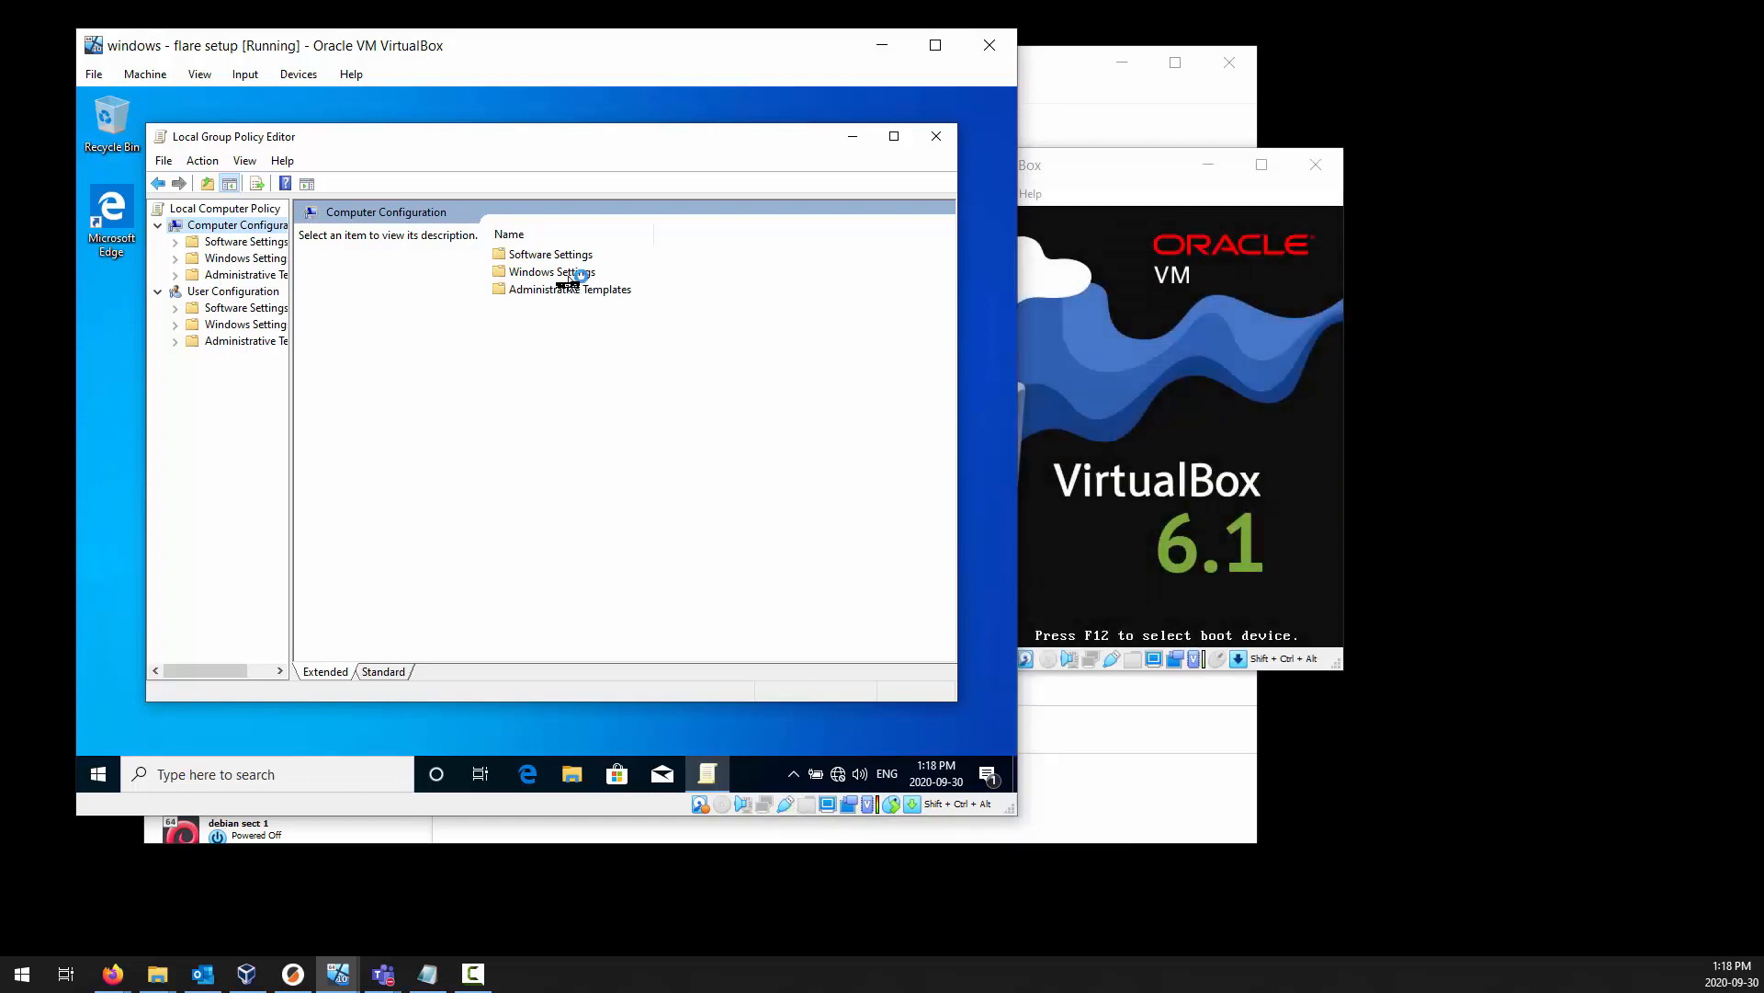
double_click(556, 293)
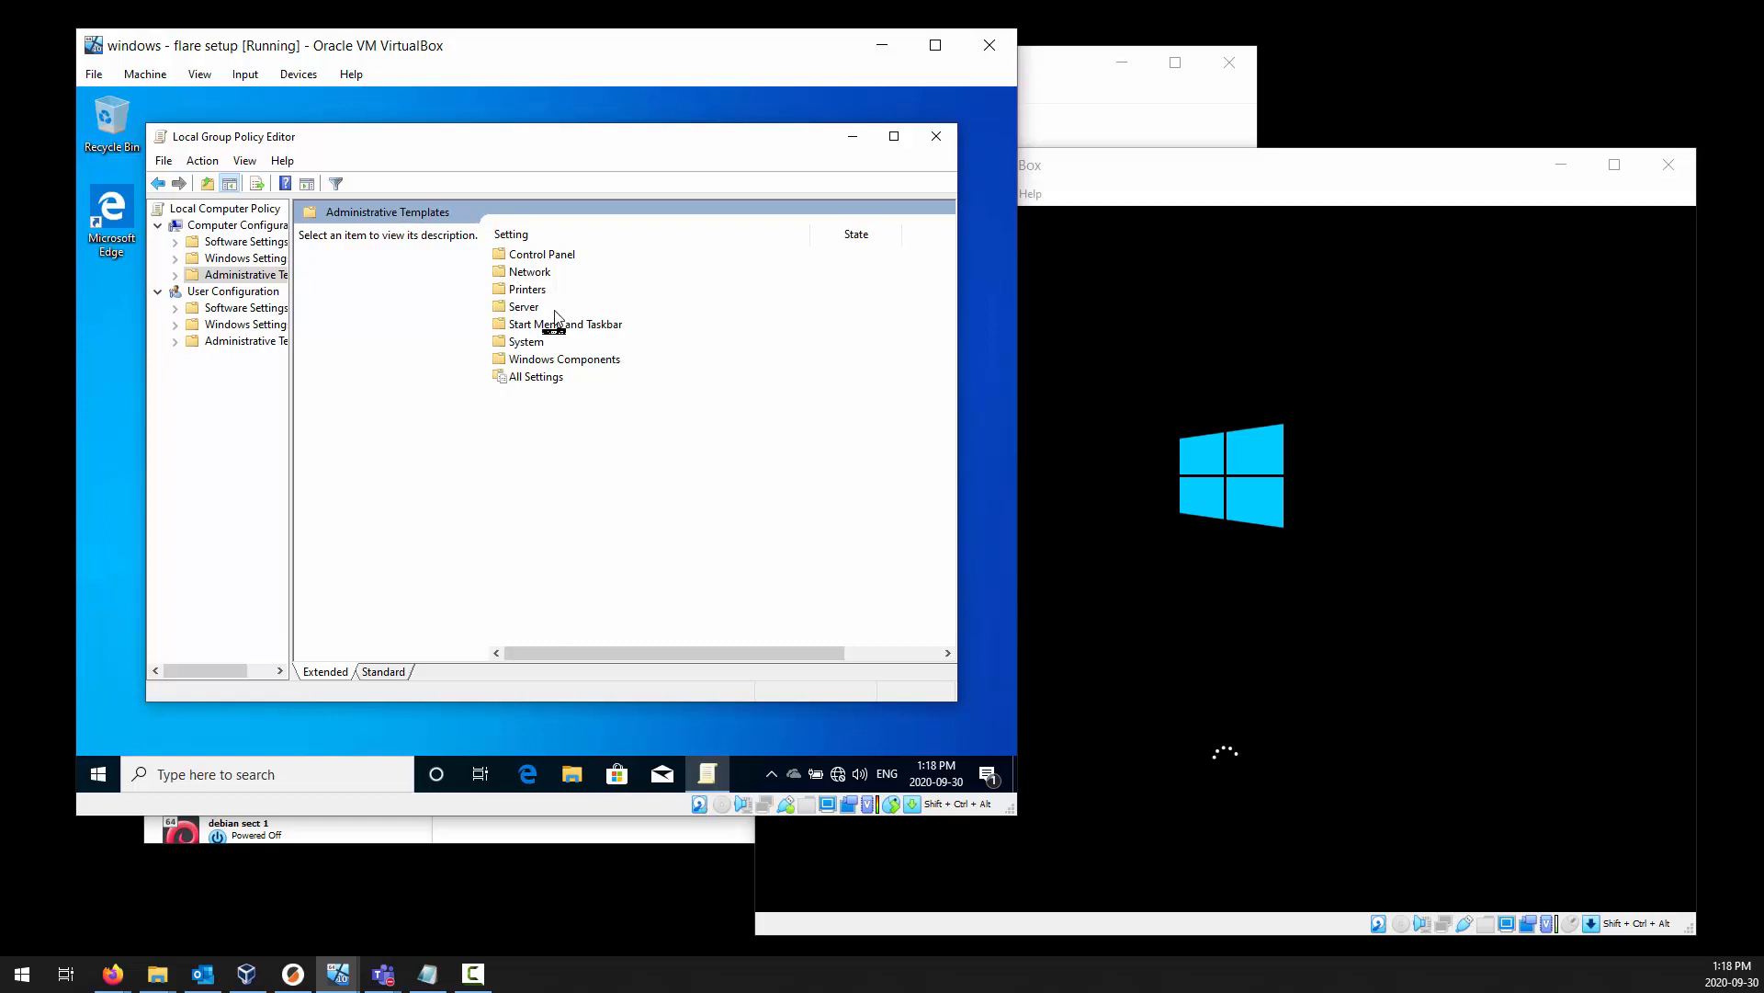
double_click(553, 361)
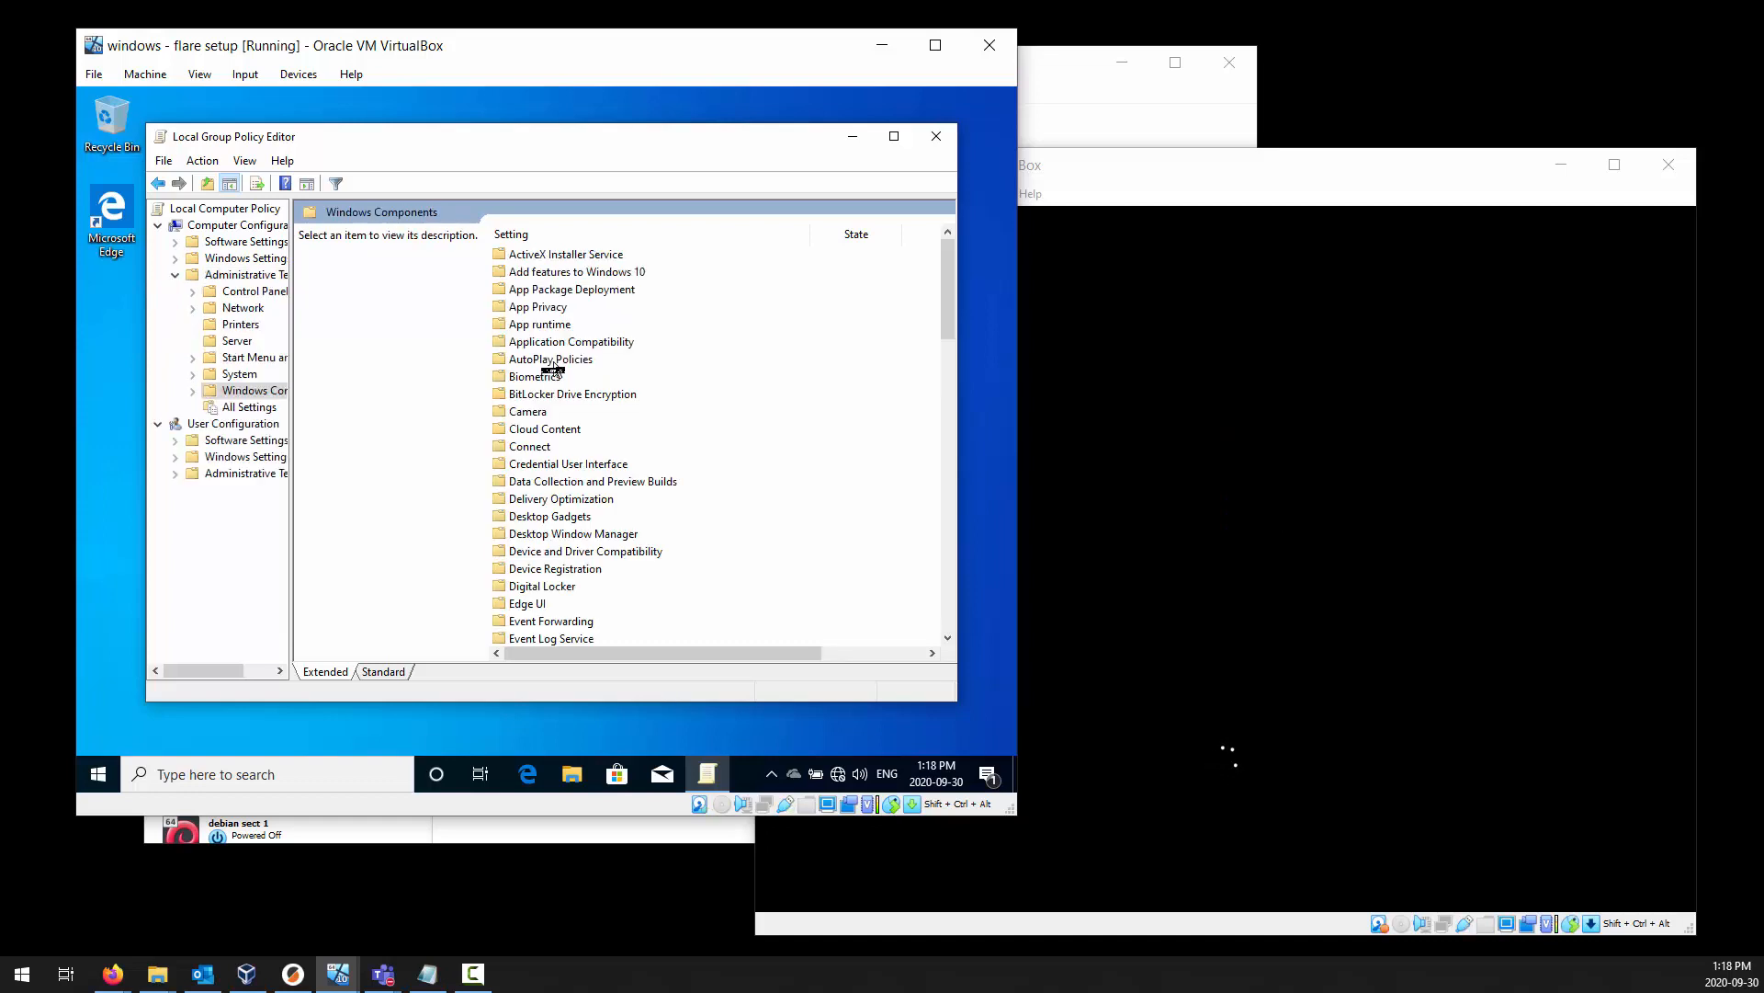
scroll(552, 367, "down", 12)
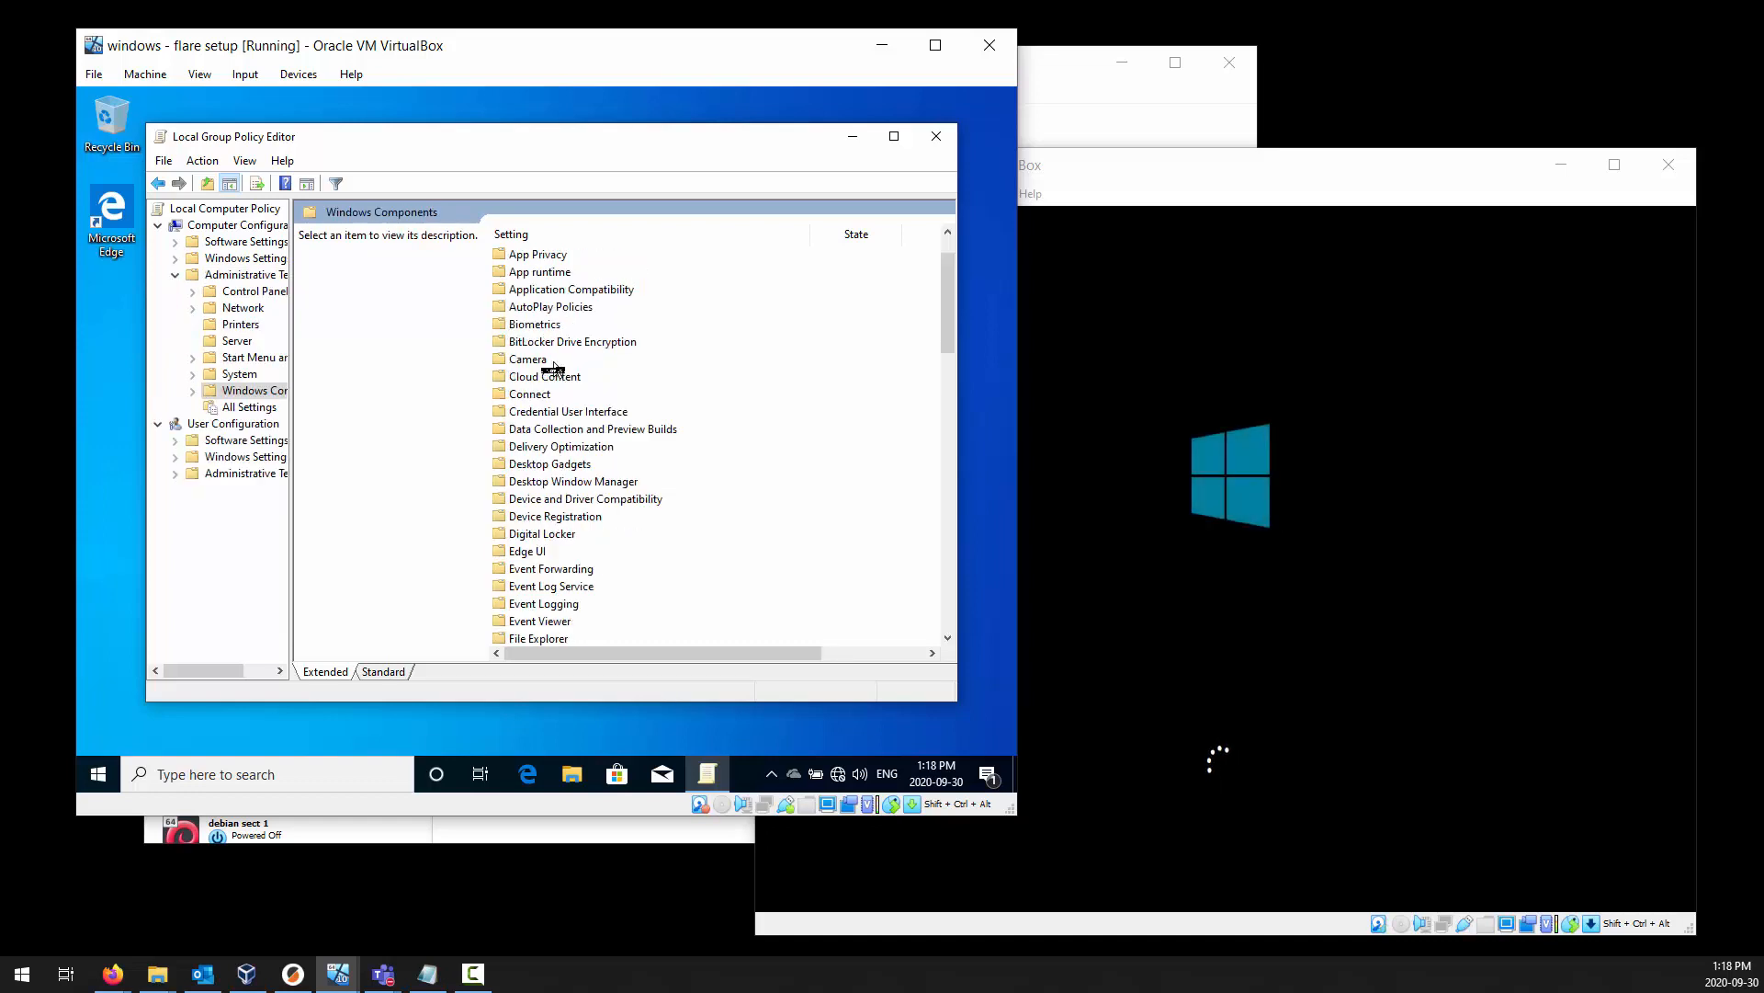
scroll(553, 368, "down", 12)
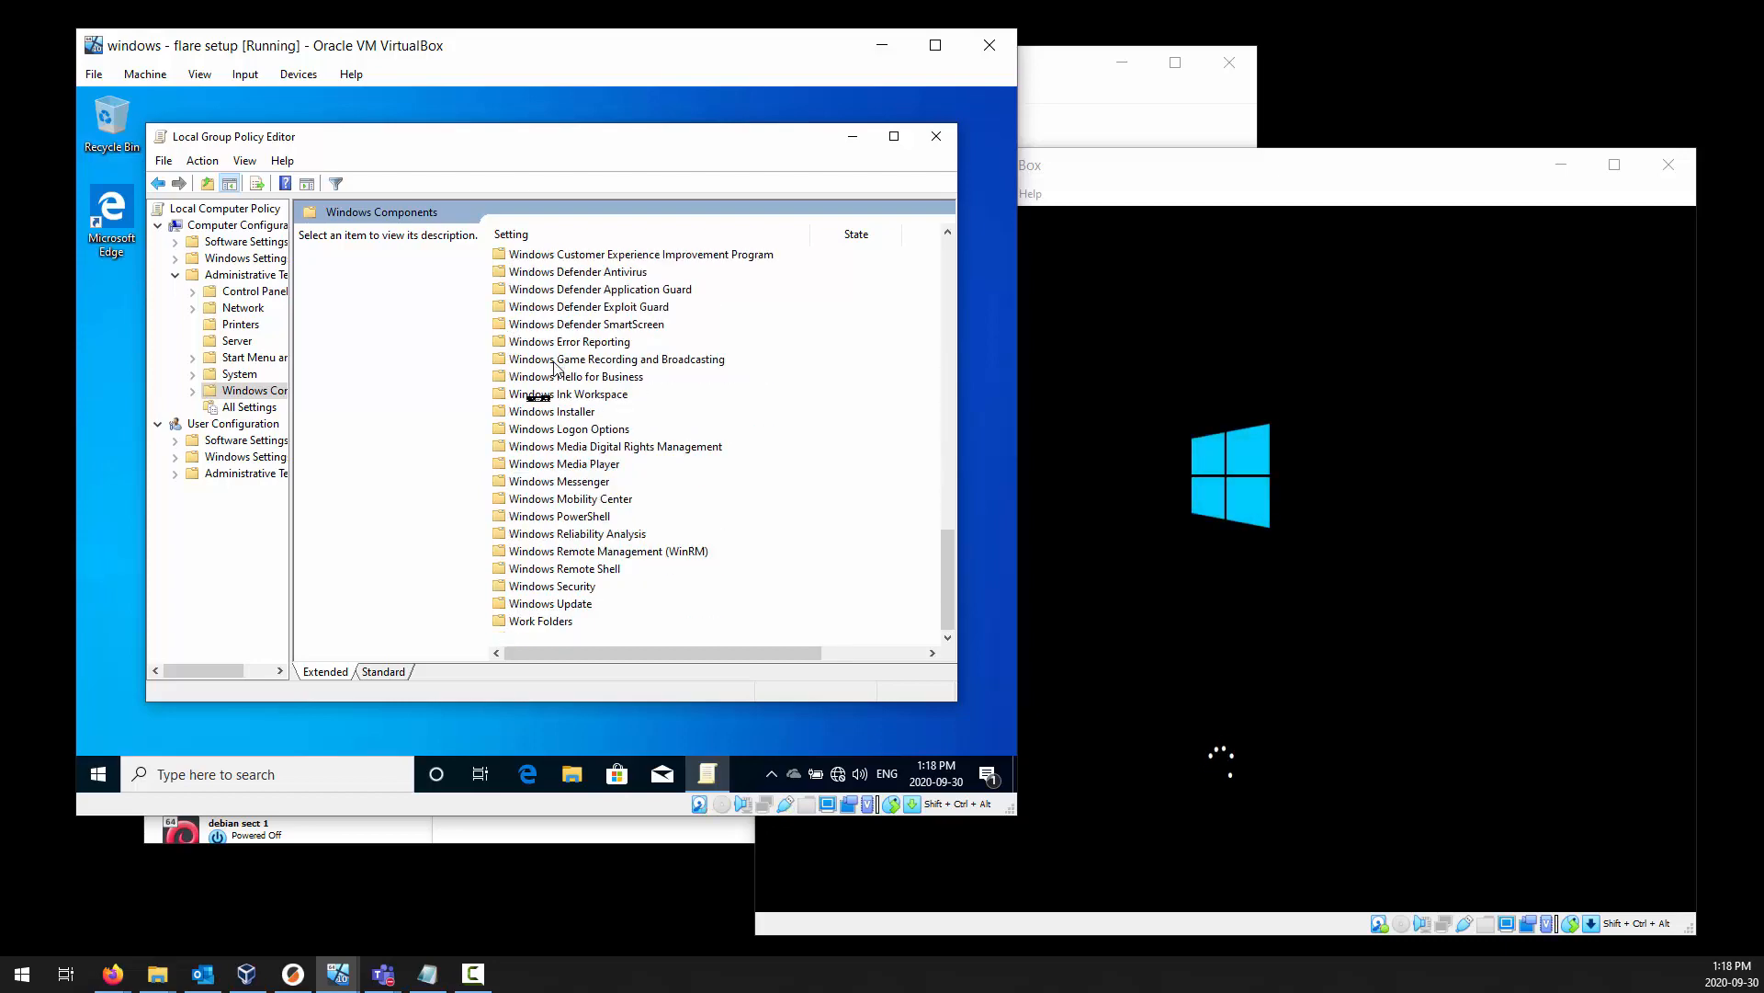
double_click(579, 604)
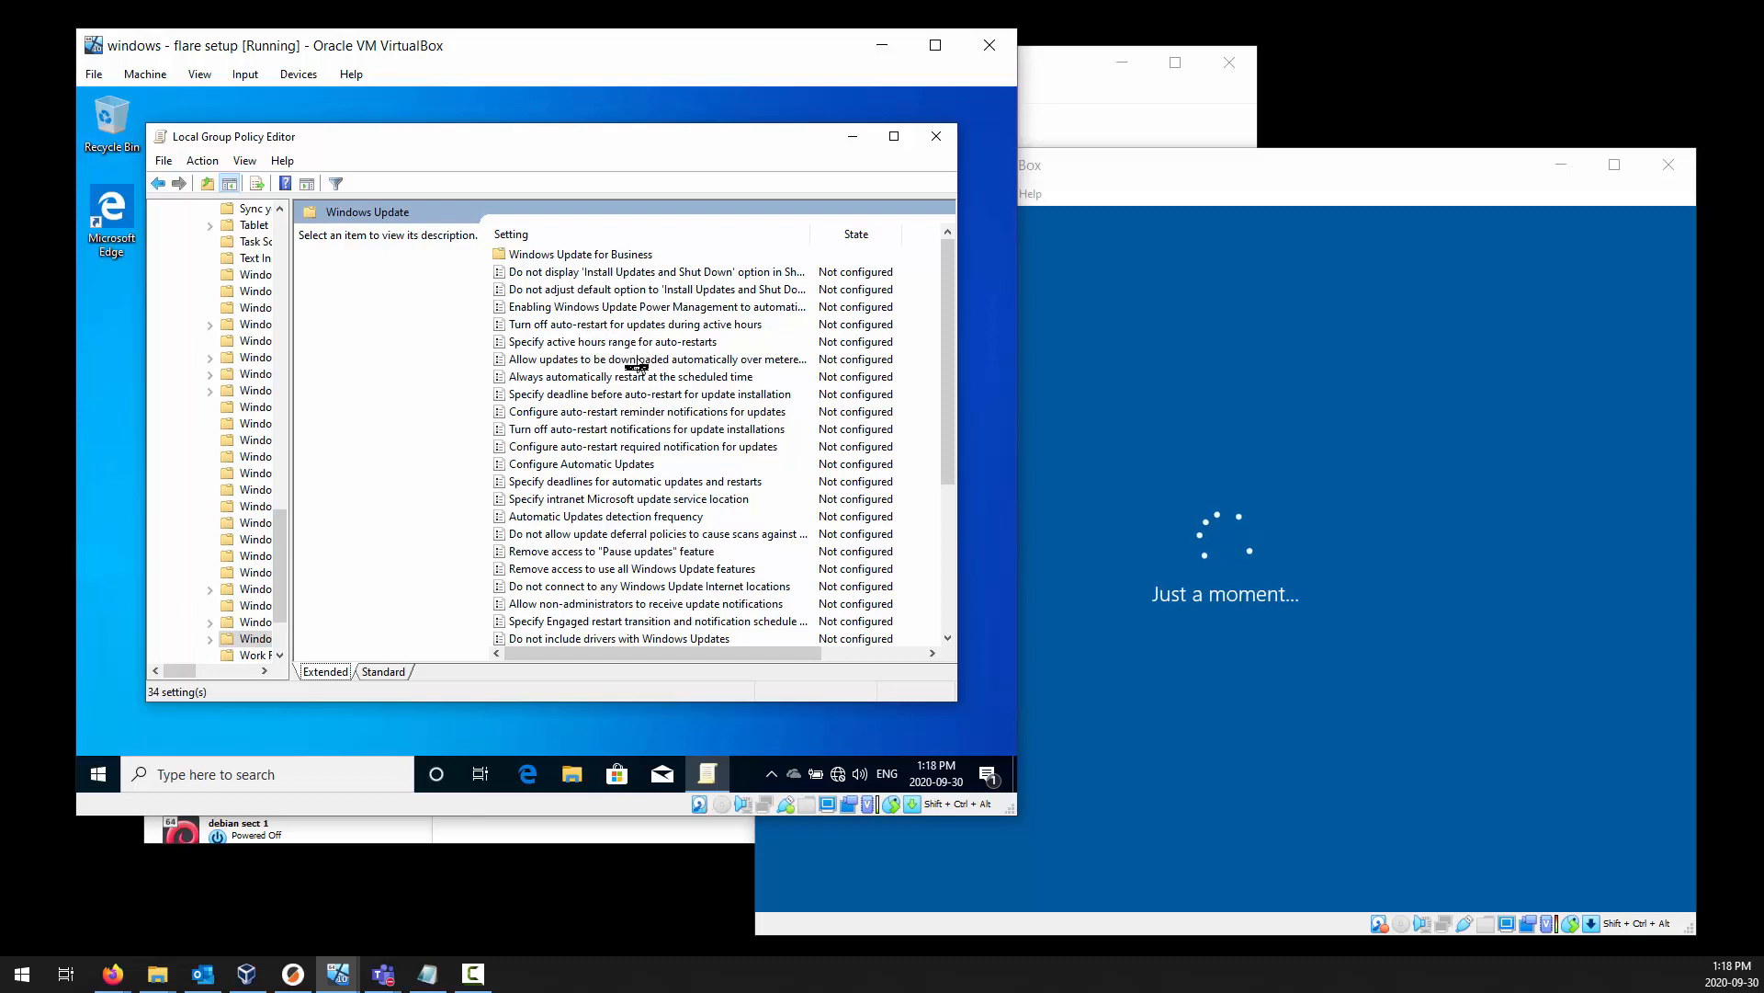
Try to set the Configure Automatic Updates policy to Disabled, and close the Local Group Policy Editor.
scroll(641, 402, "down", 1)
scroll(649, 450, "down", 3)
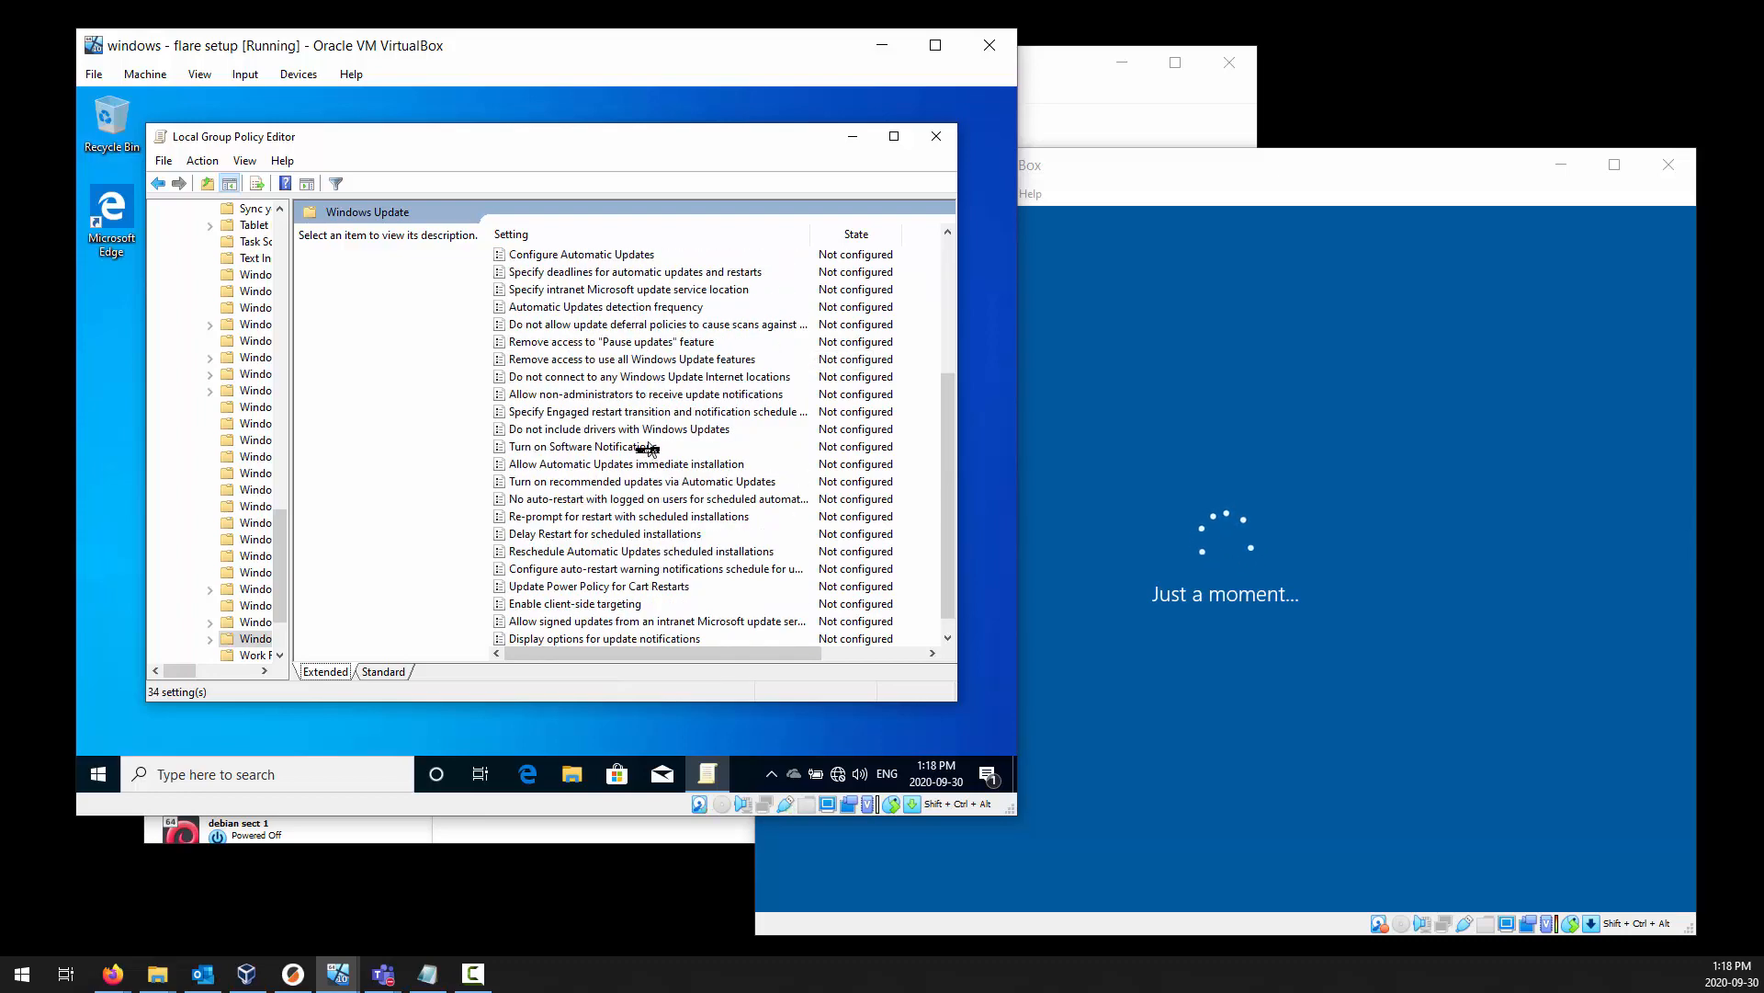
scroll(648, 450, "down", 1)
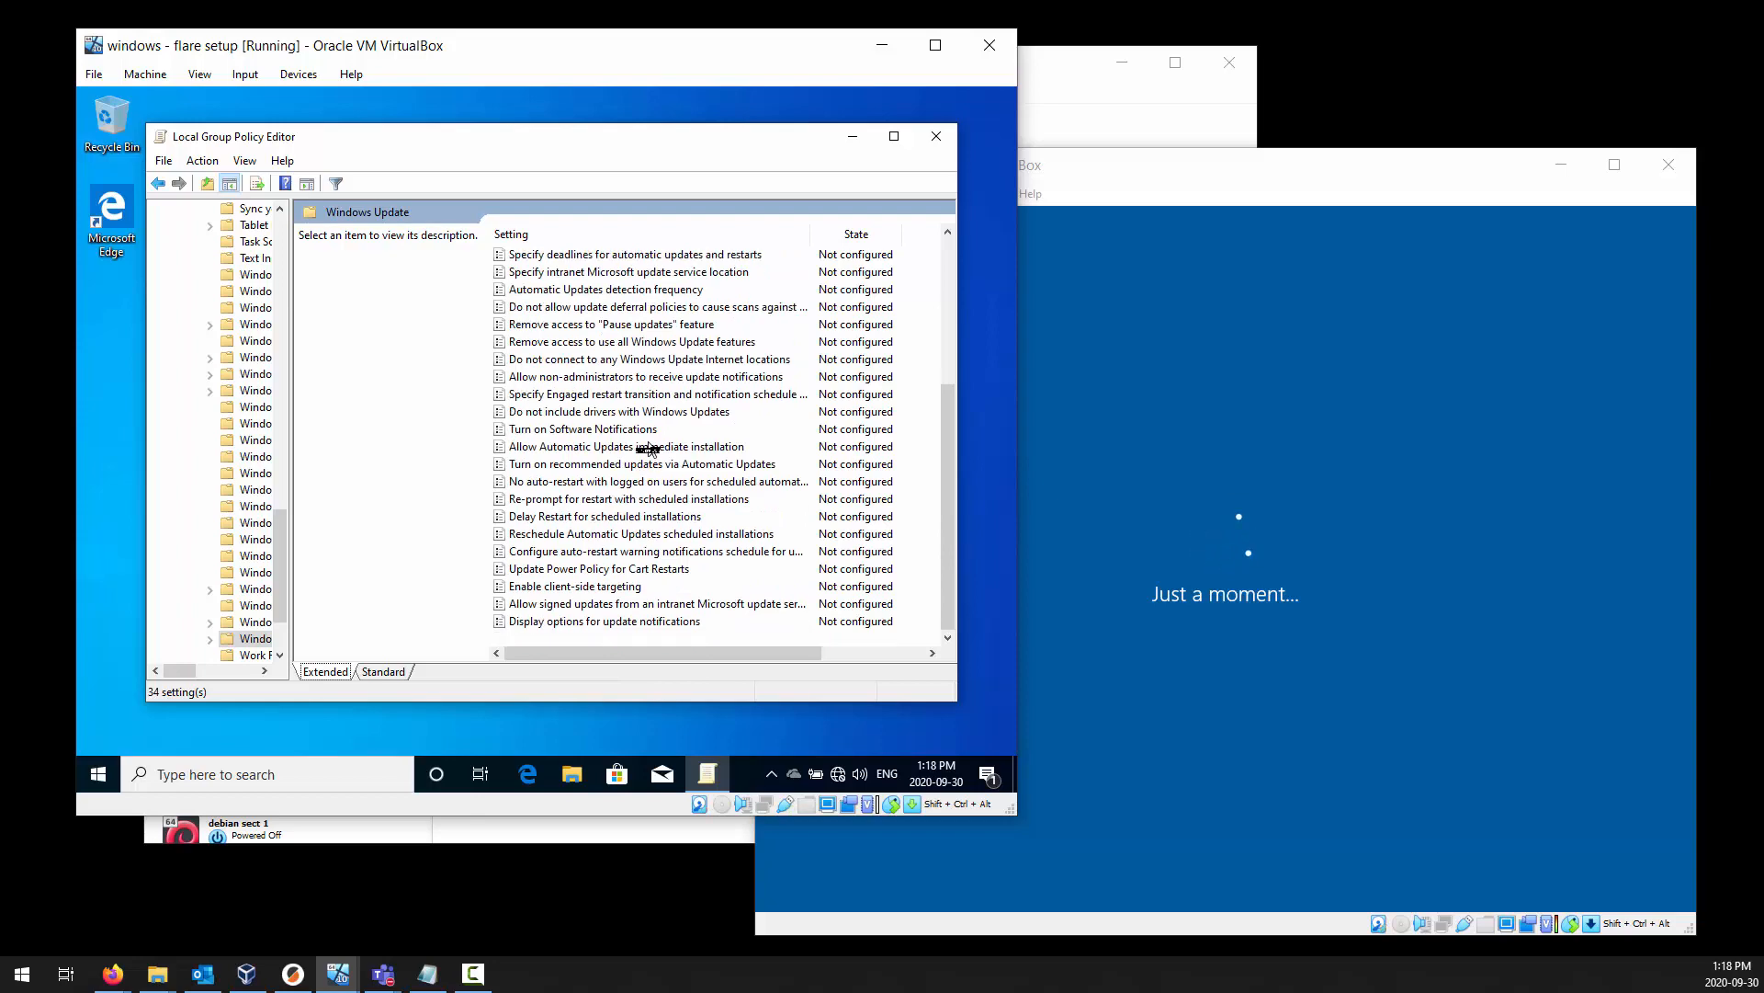
scroll(648, 449, "up", 2)
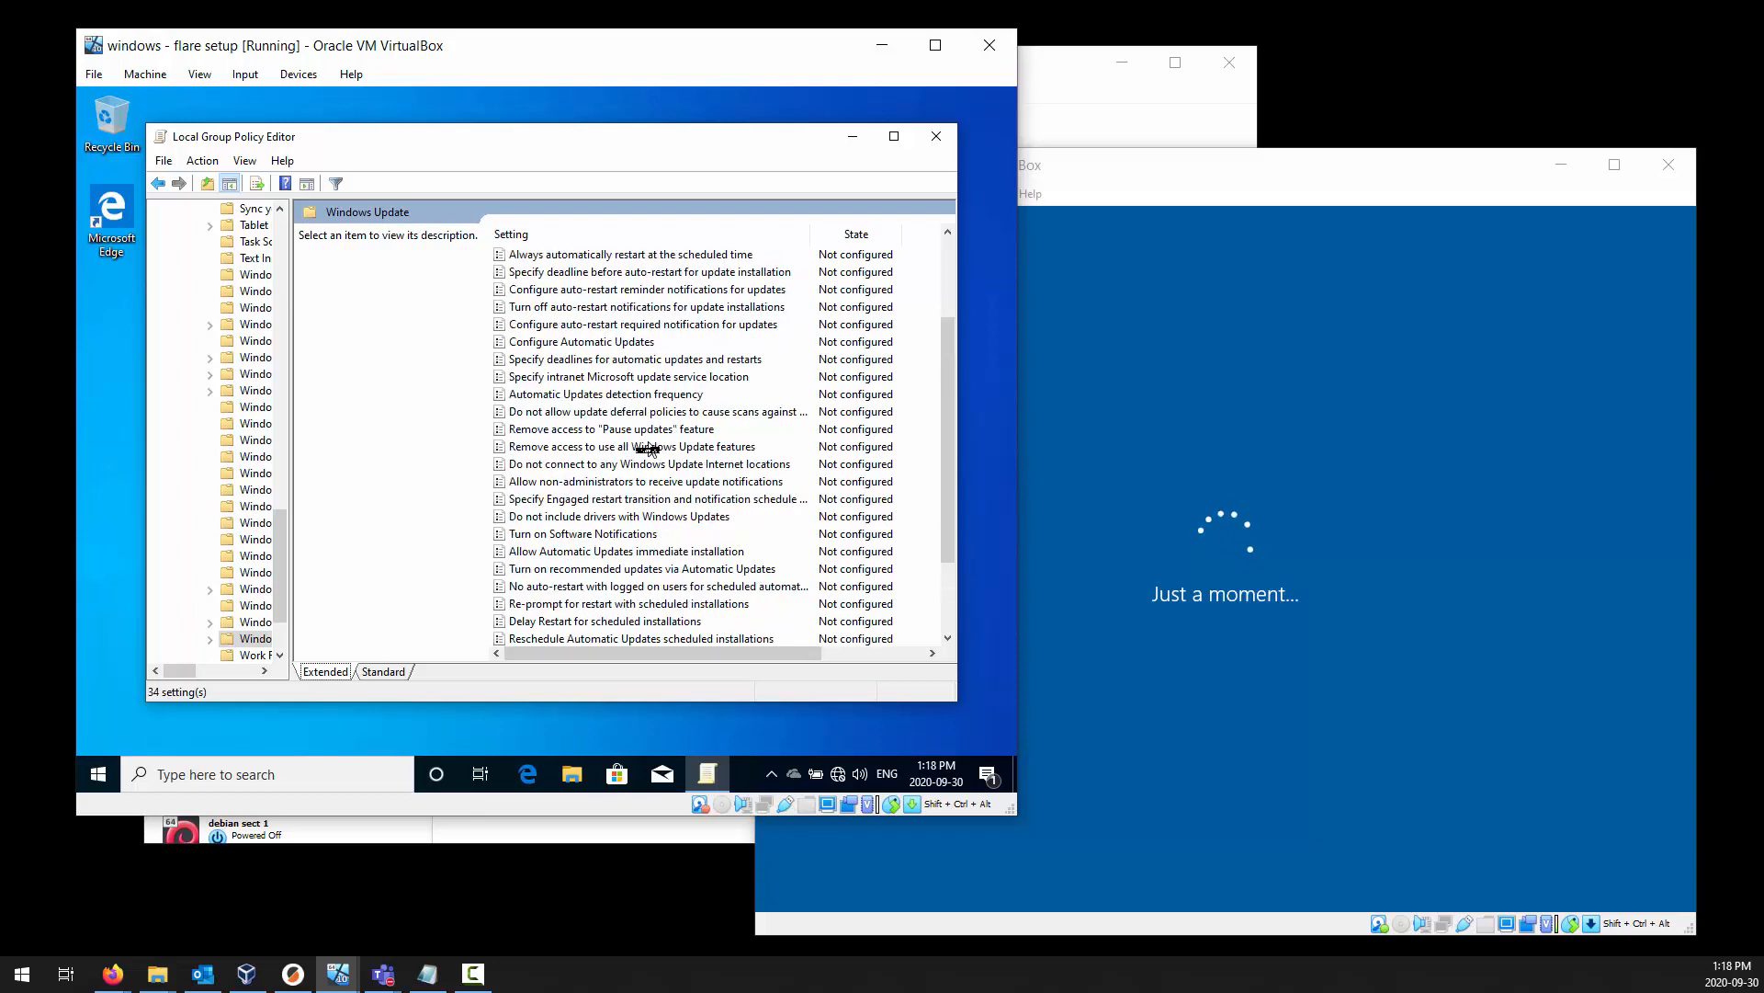
left_click(616, 347)
scroll(615, 353, "up", 3)
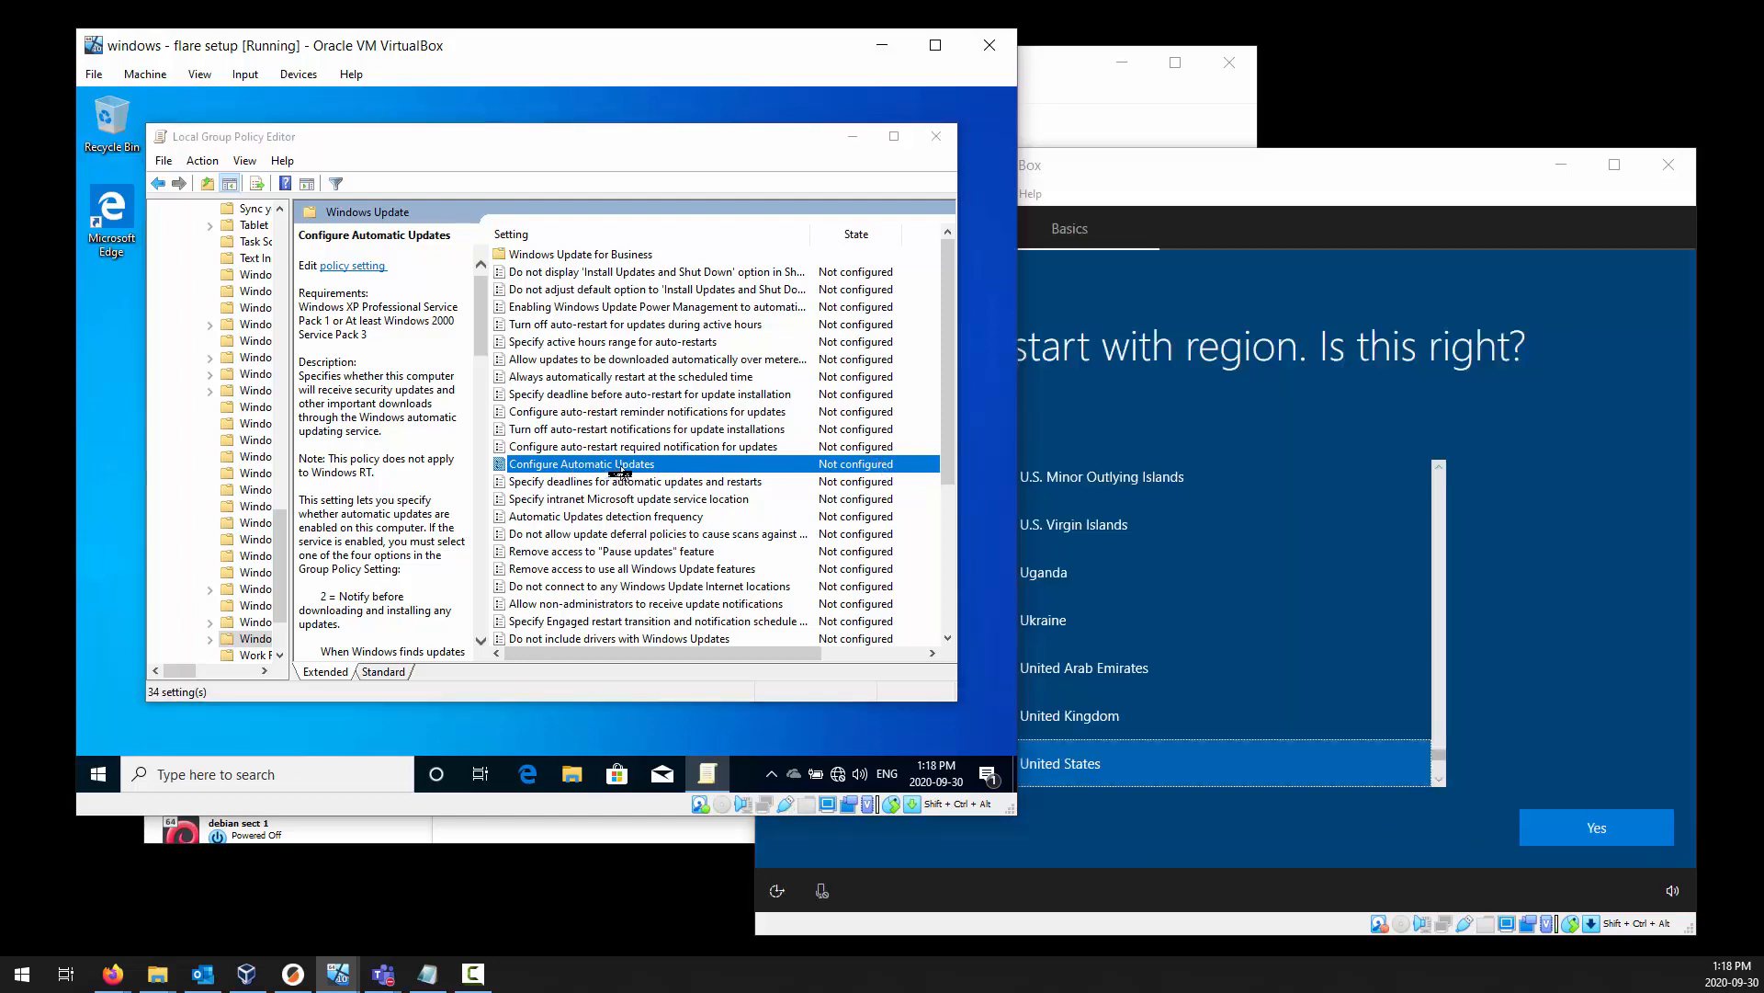
double_click(621, 465)
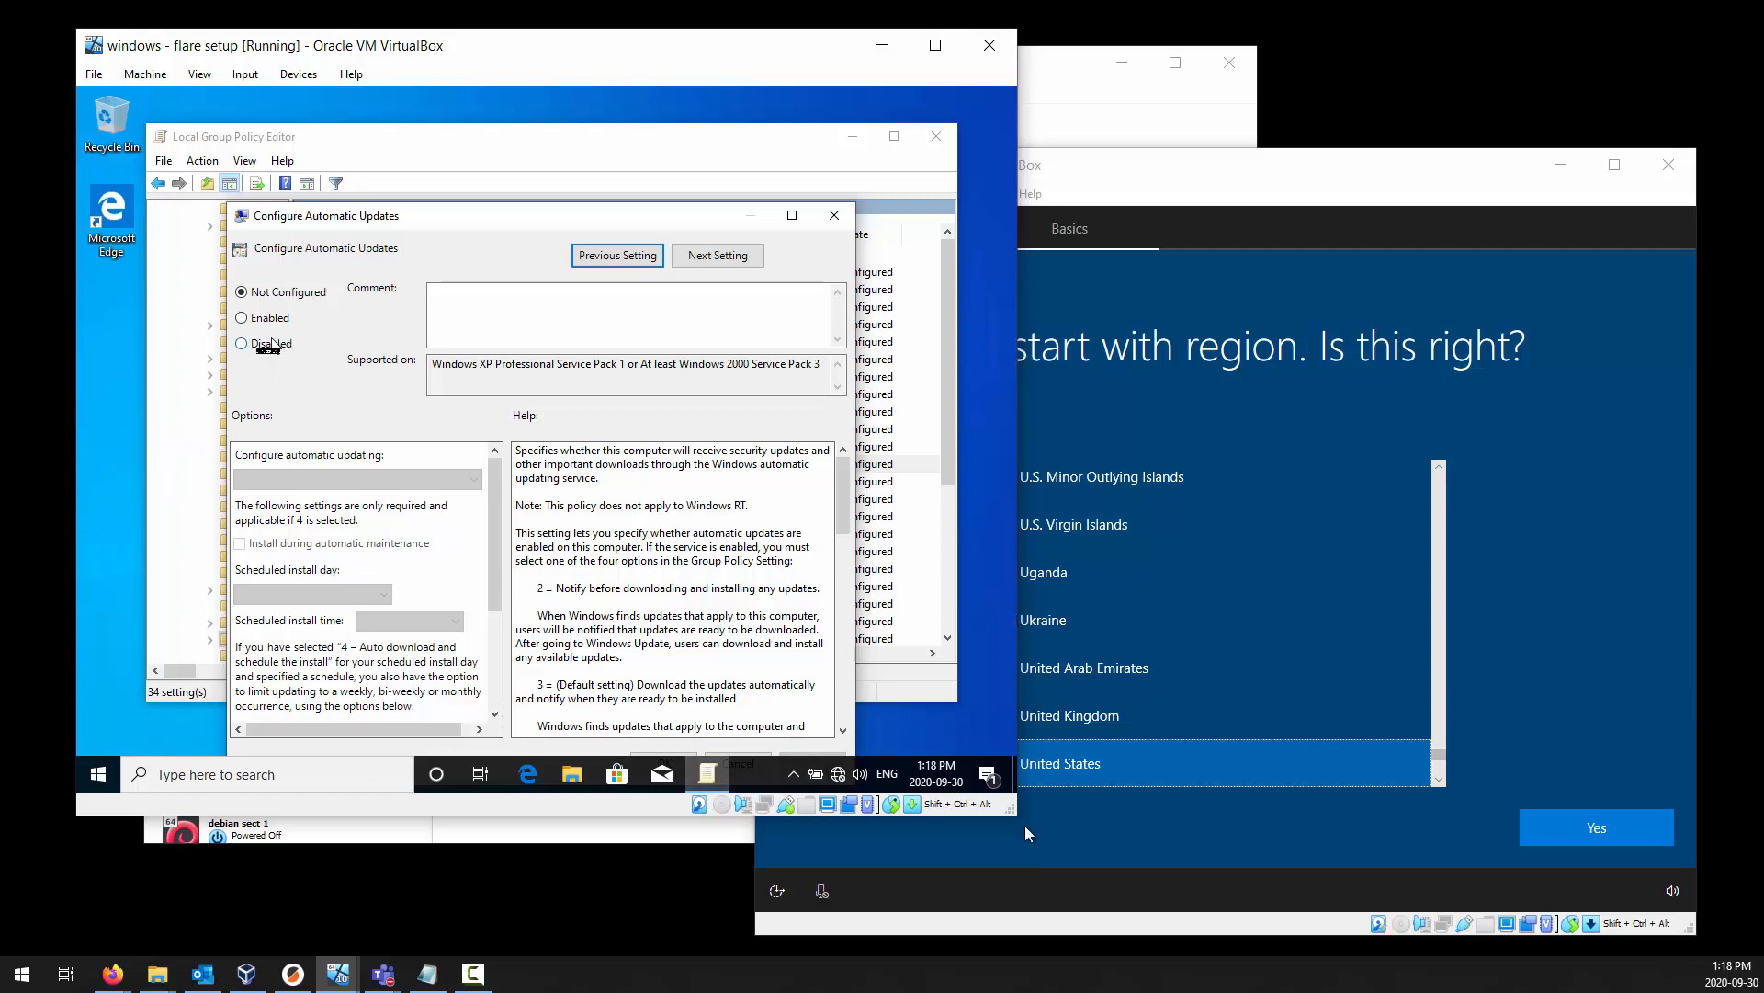
left_click(271, 342)
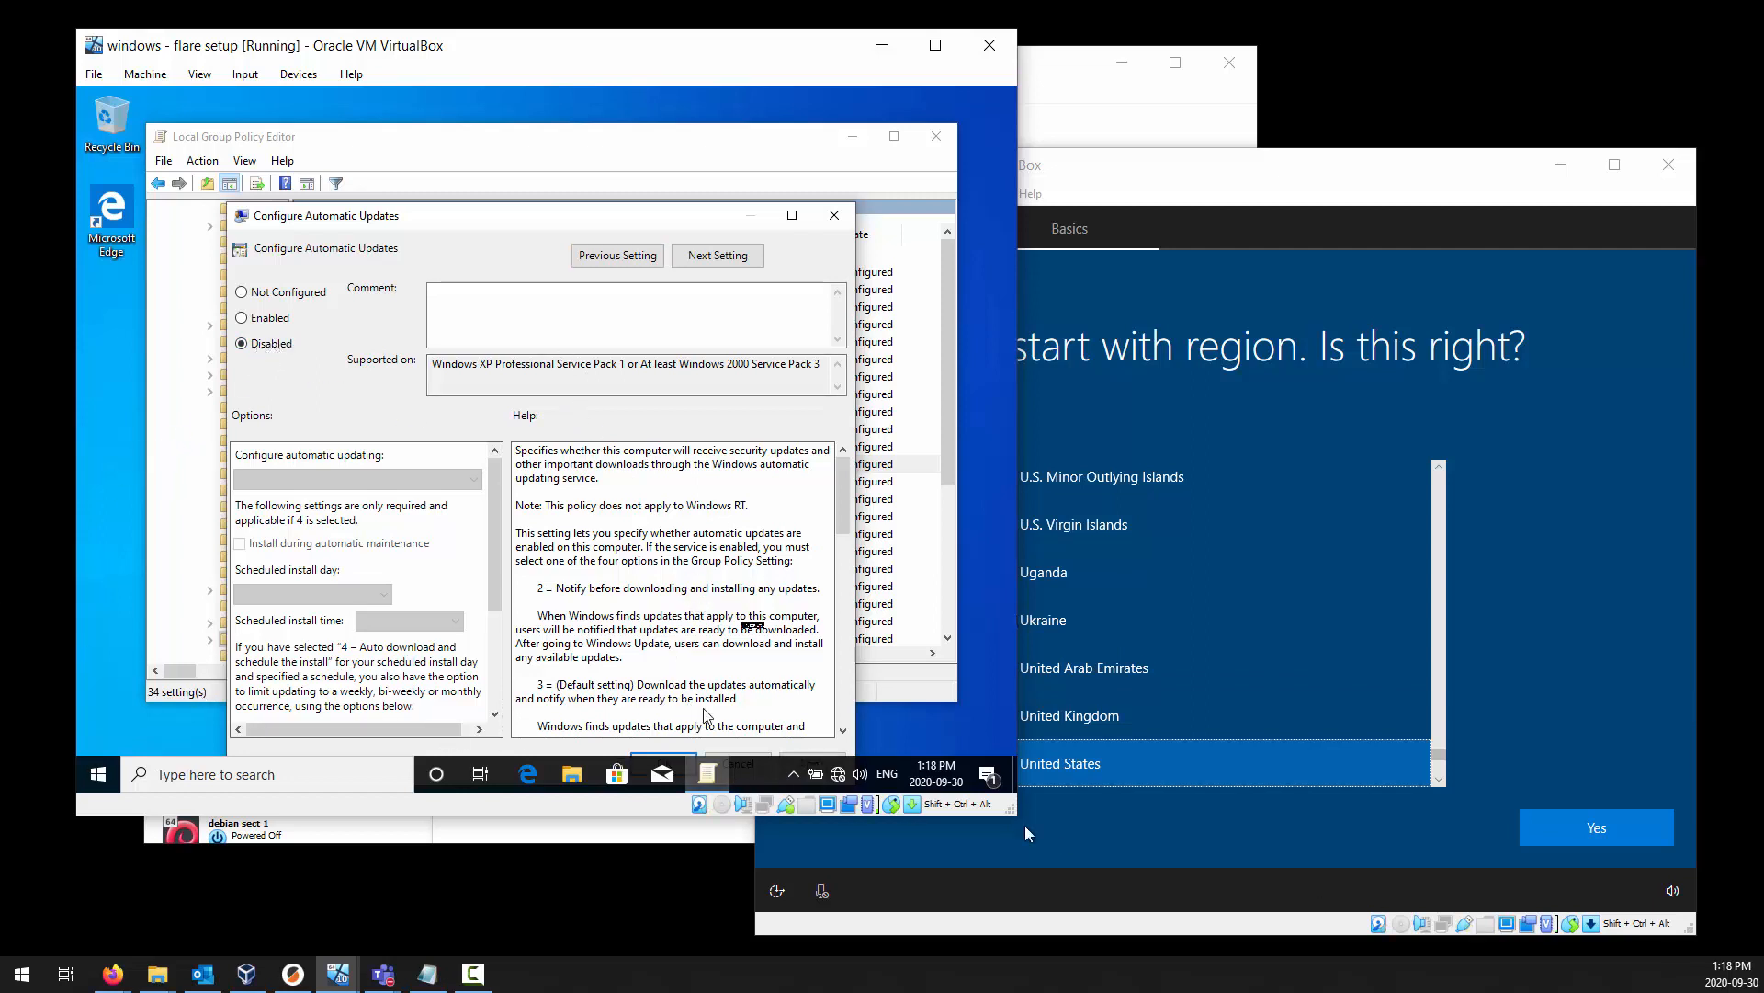
left_click(834, 216)
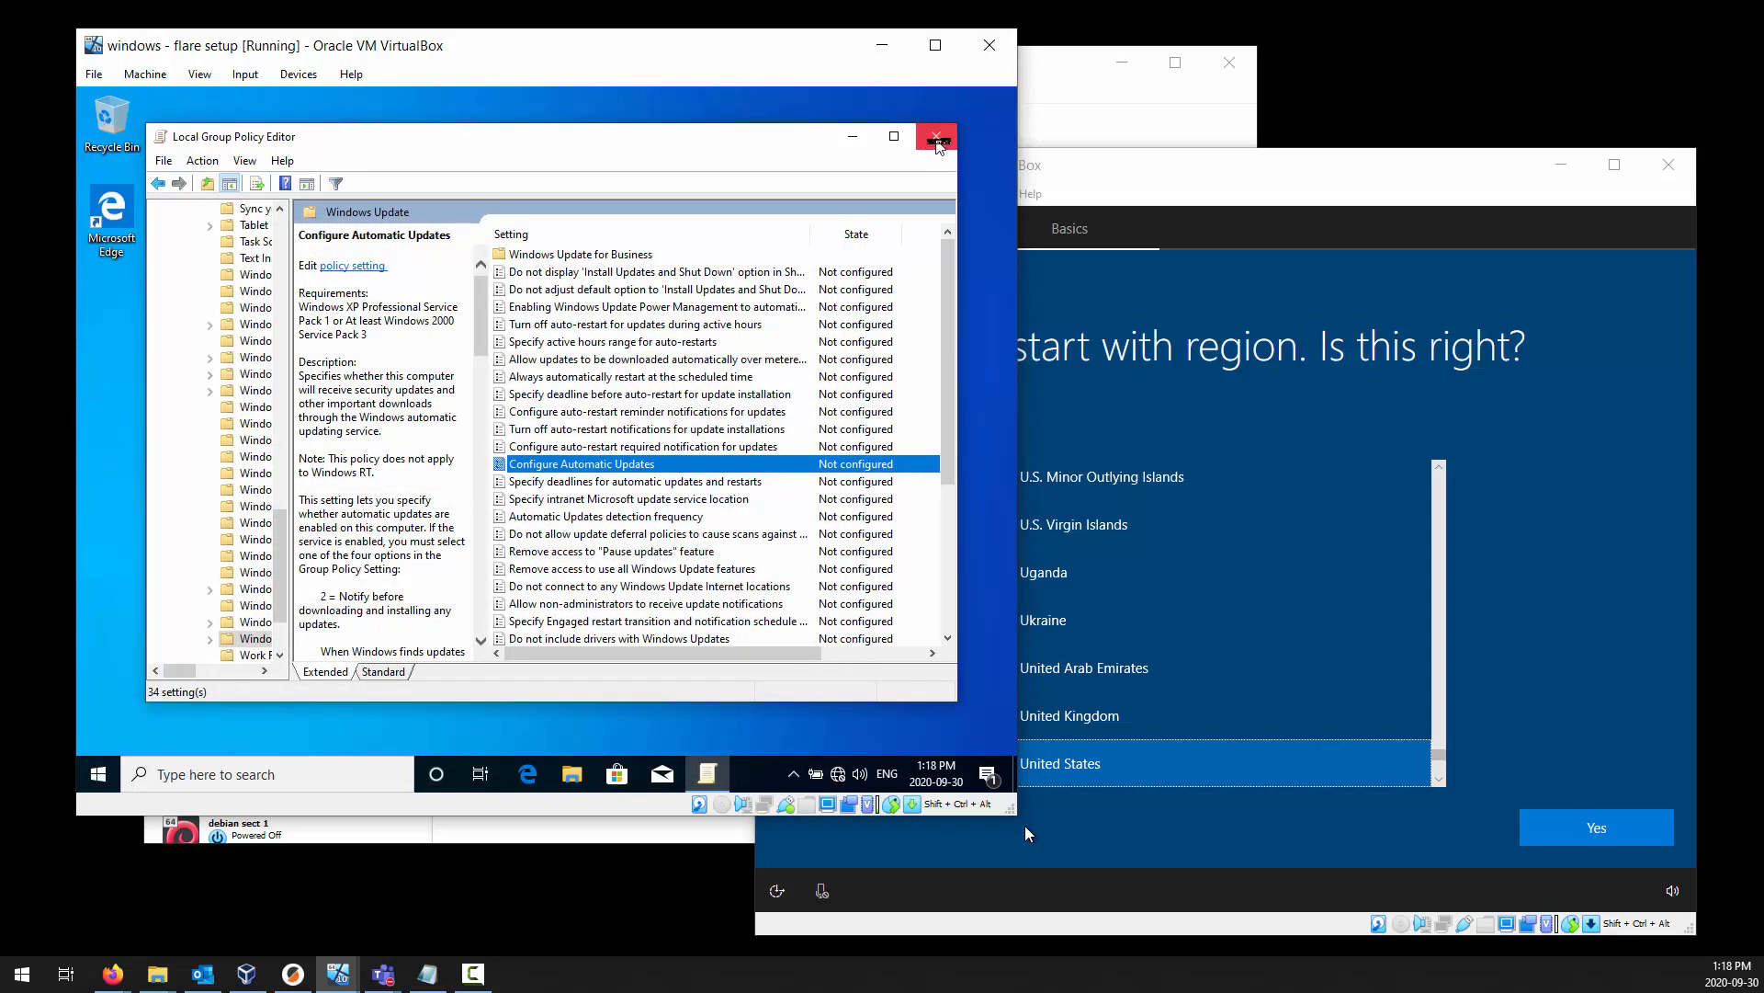
left_click(935, 139)
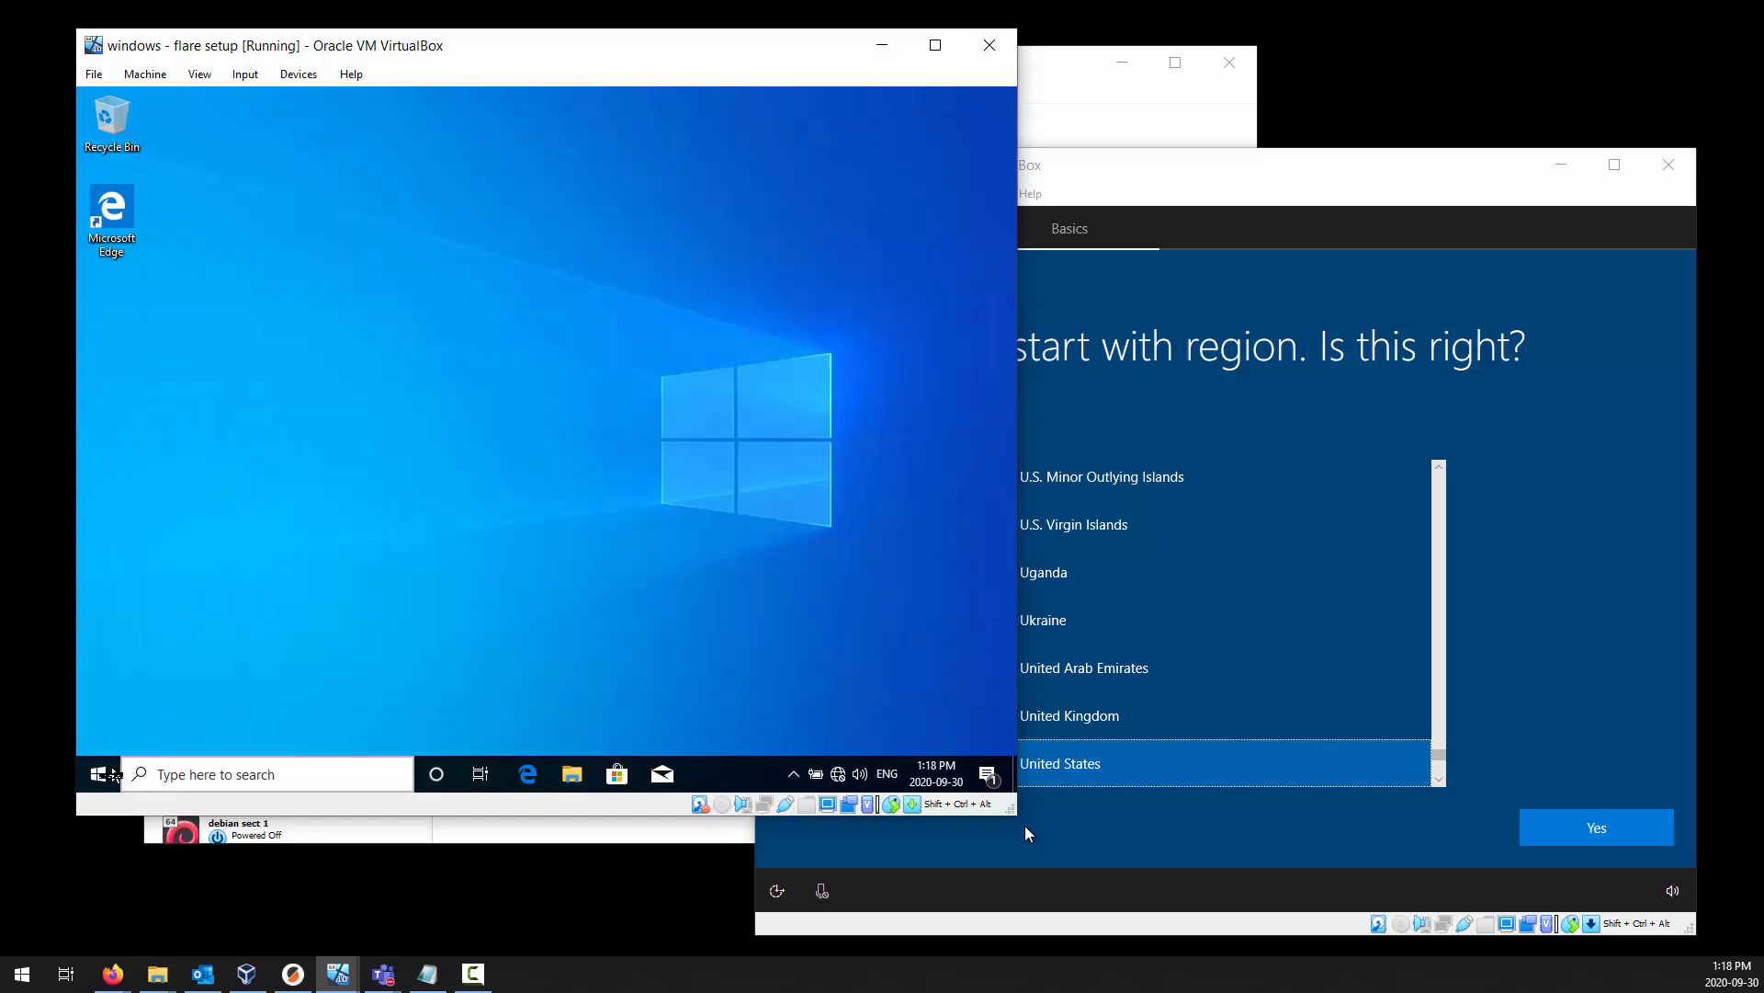
Reopen gpedit.msc on windows - flare setup and maximize the Local Group Policy Editor.
left_click(106, 774)
type("g")
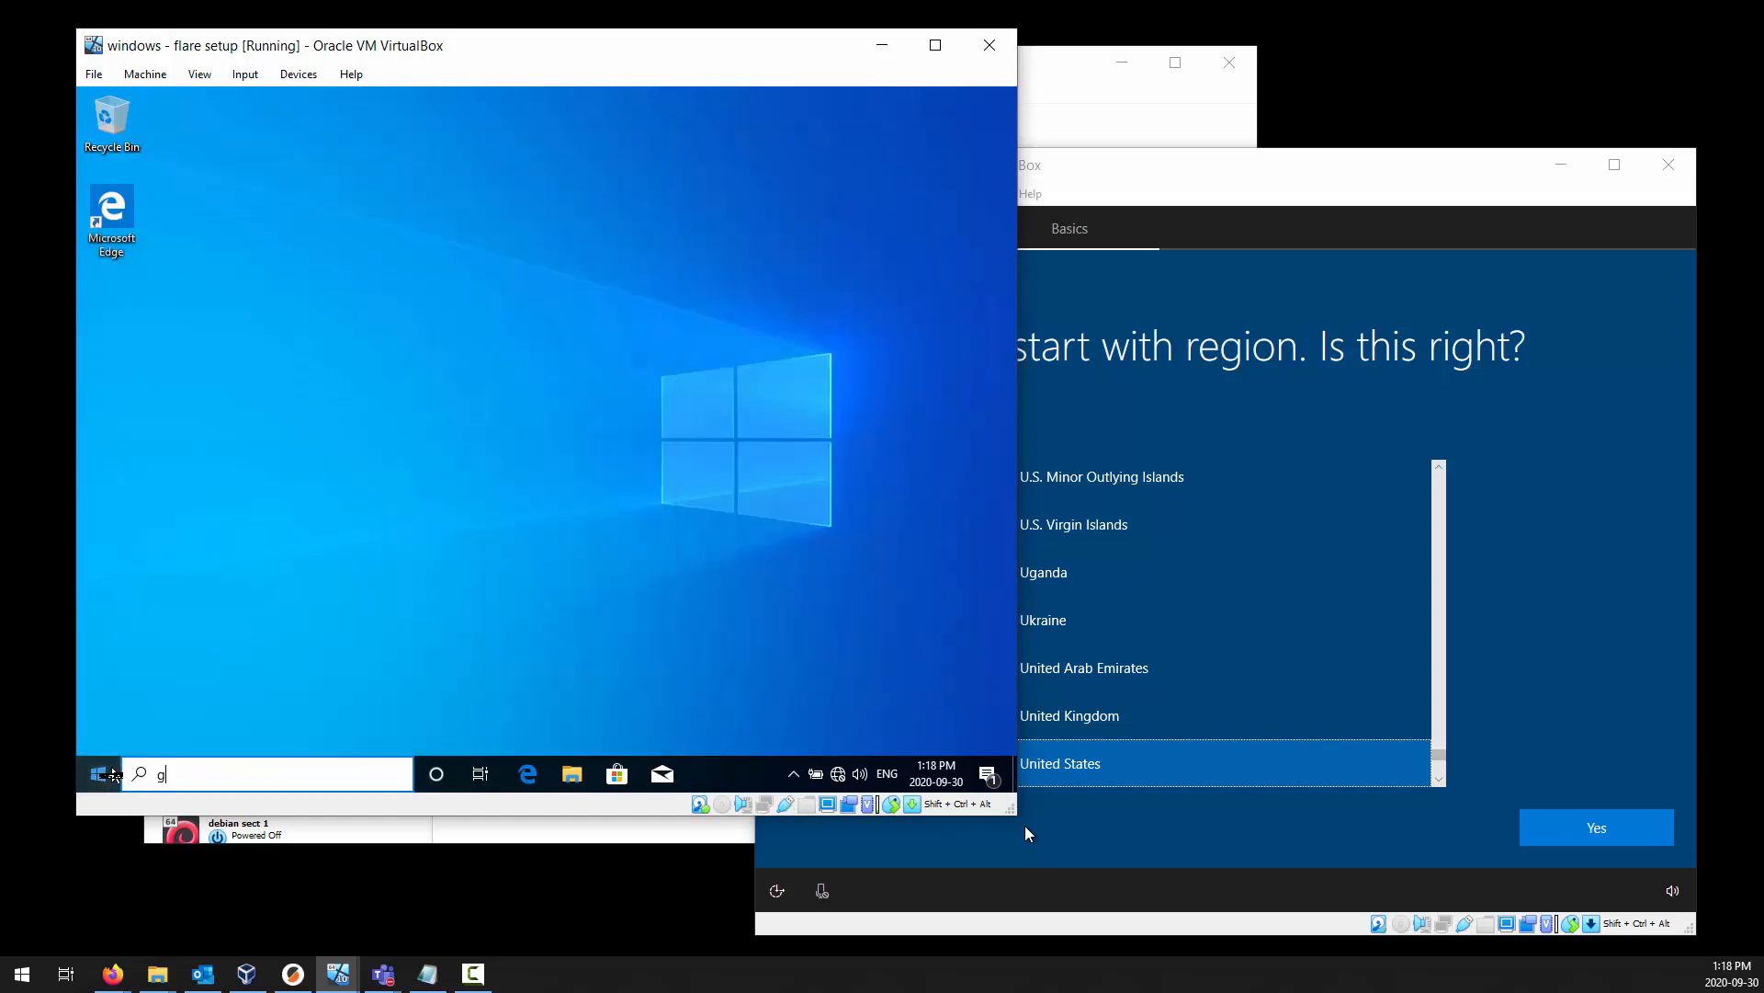
type("pedit.msc")
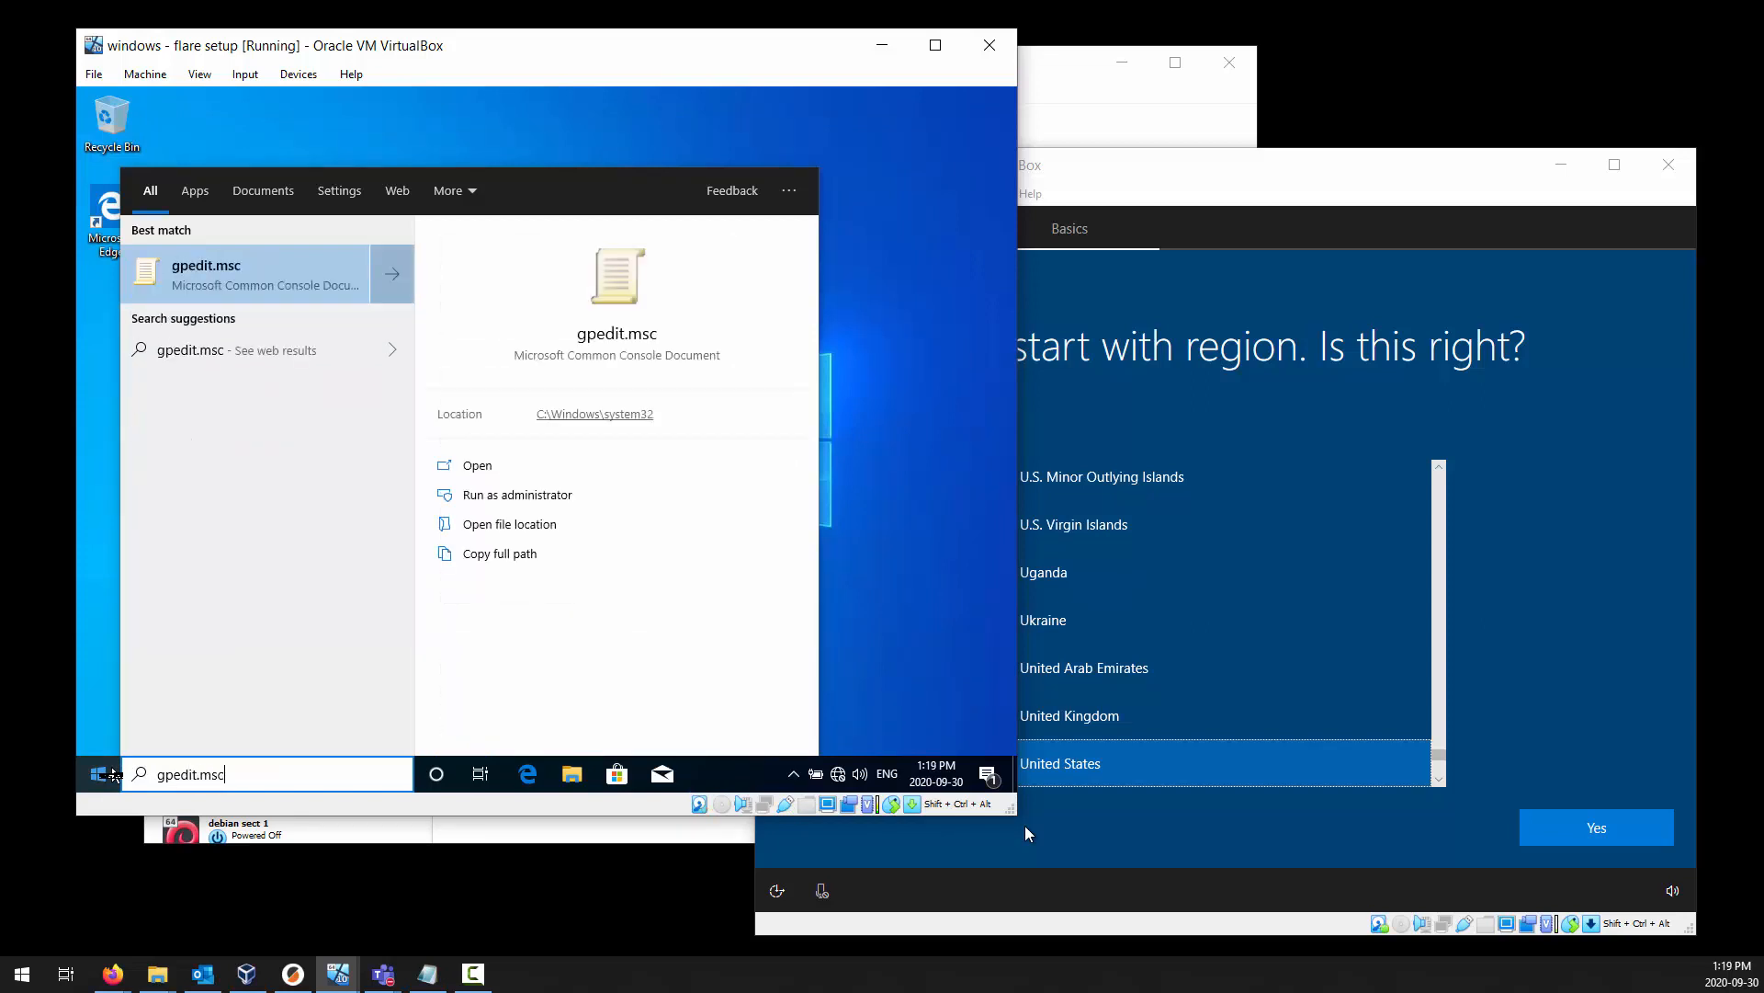
key("Return")
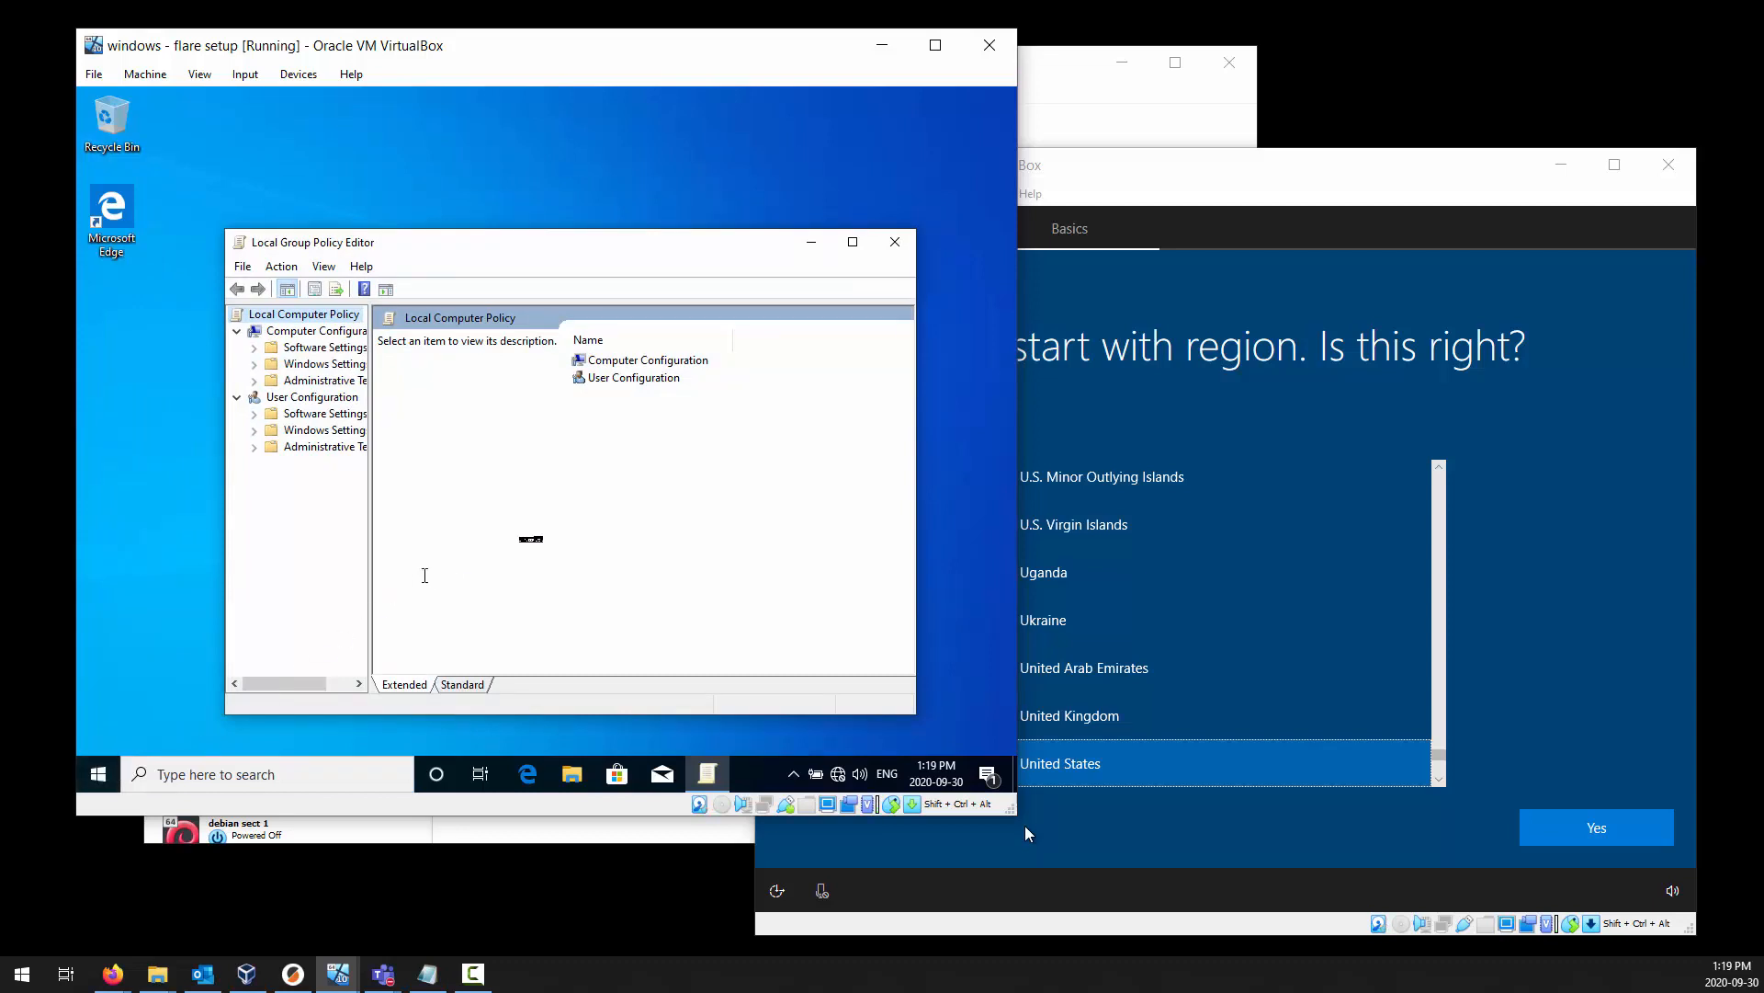
left_click(853, 242)
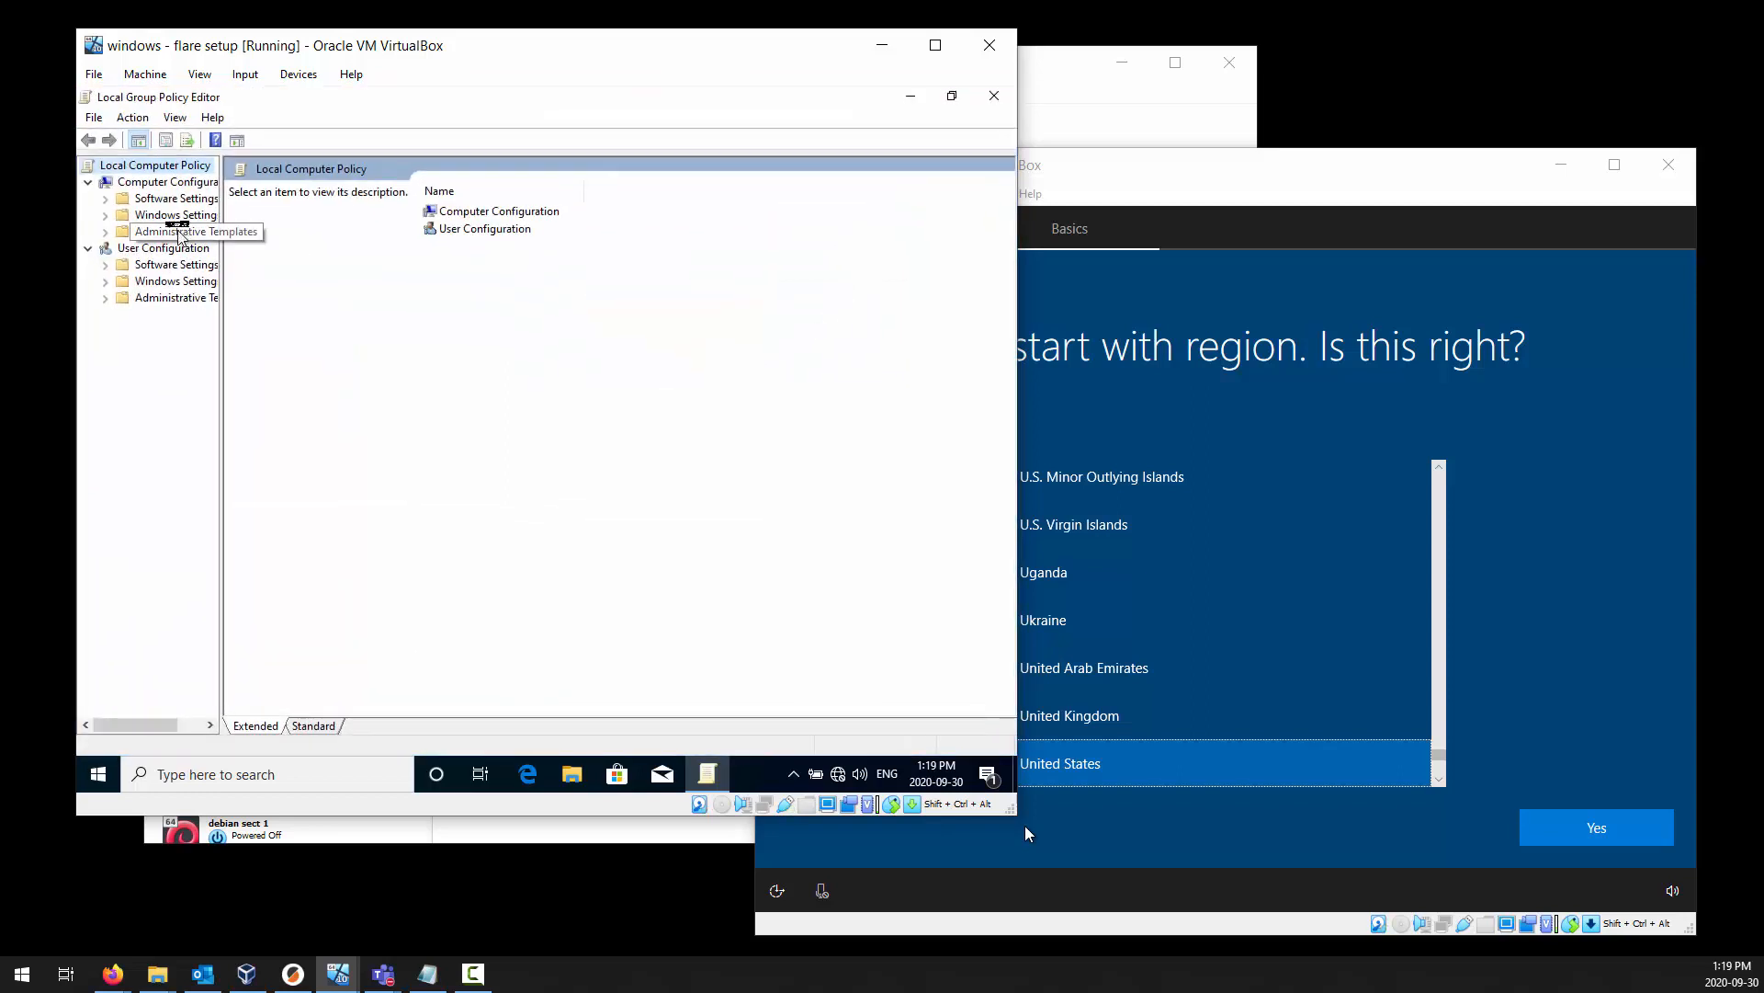
Go back to the Windows Update policies in the Computer Configuration administrative templates, within Windows Components.
left_click(170, 183)
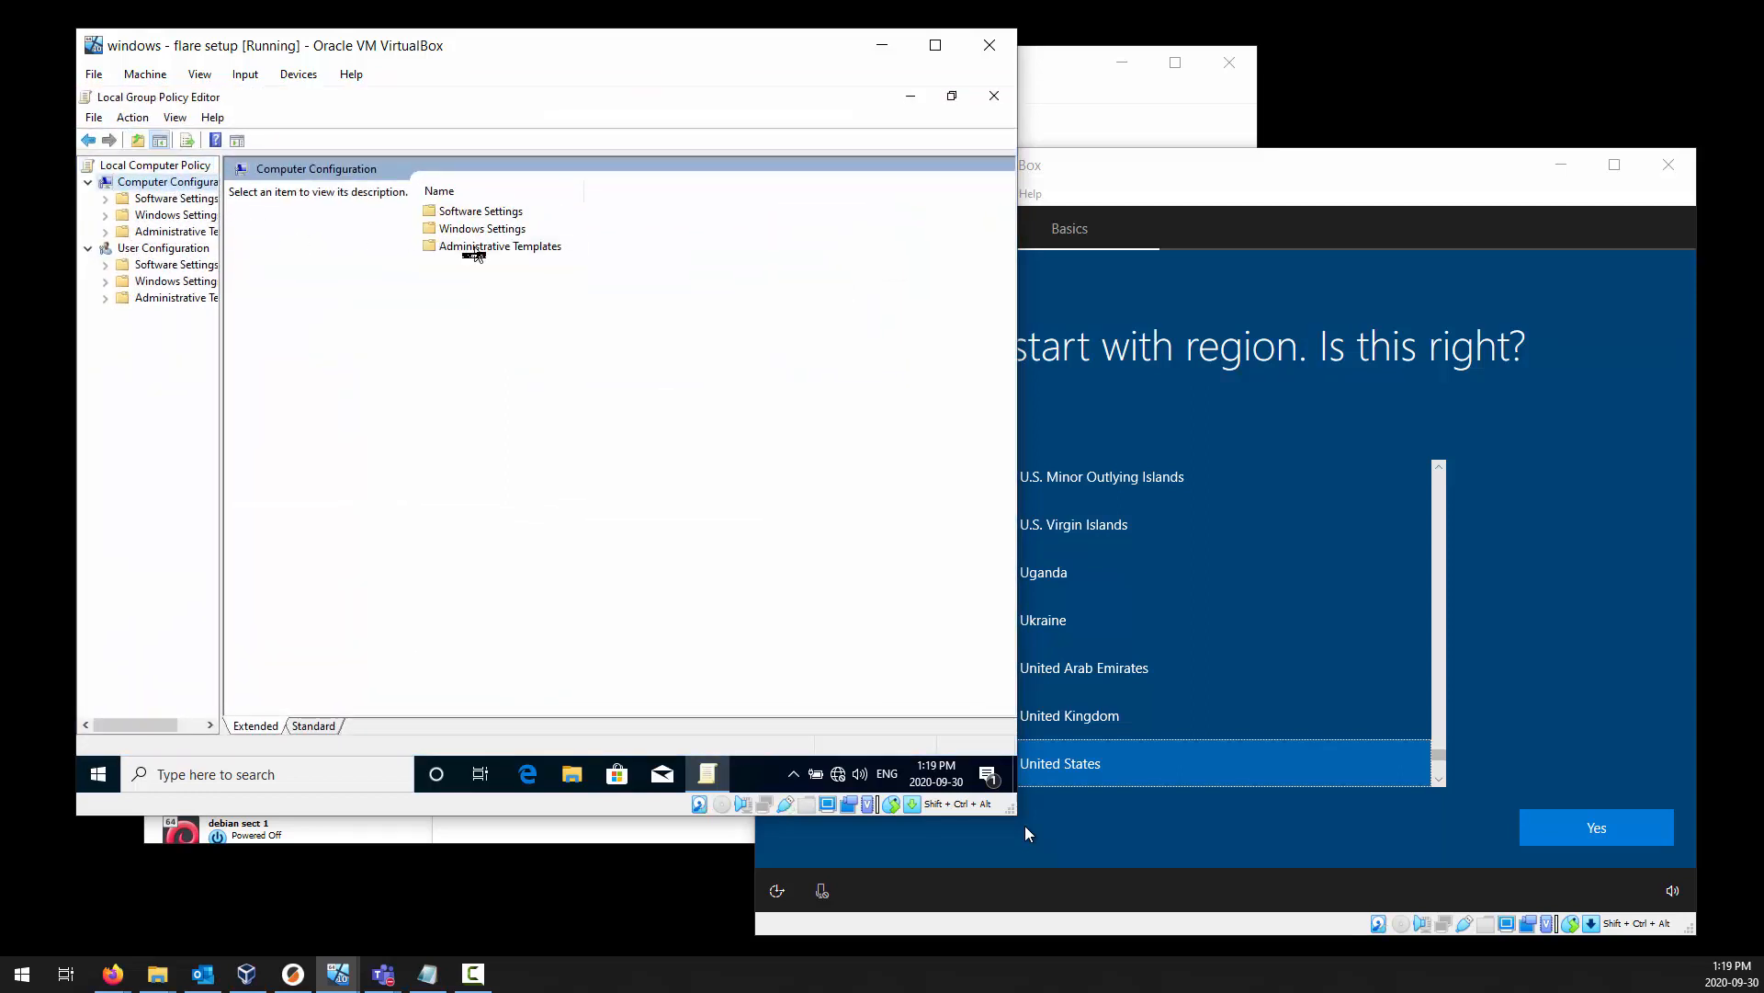
double_click(475, 248)
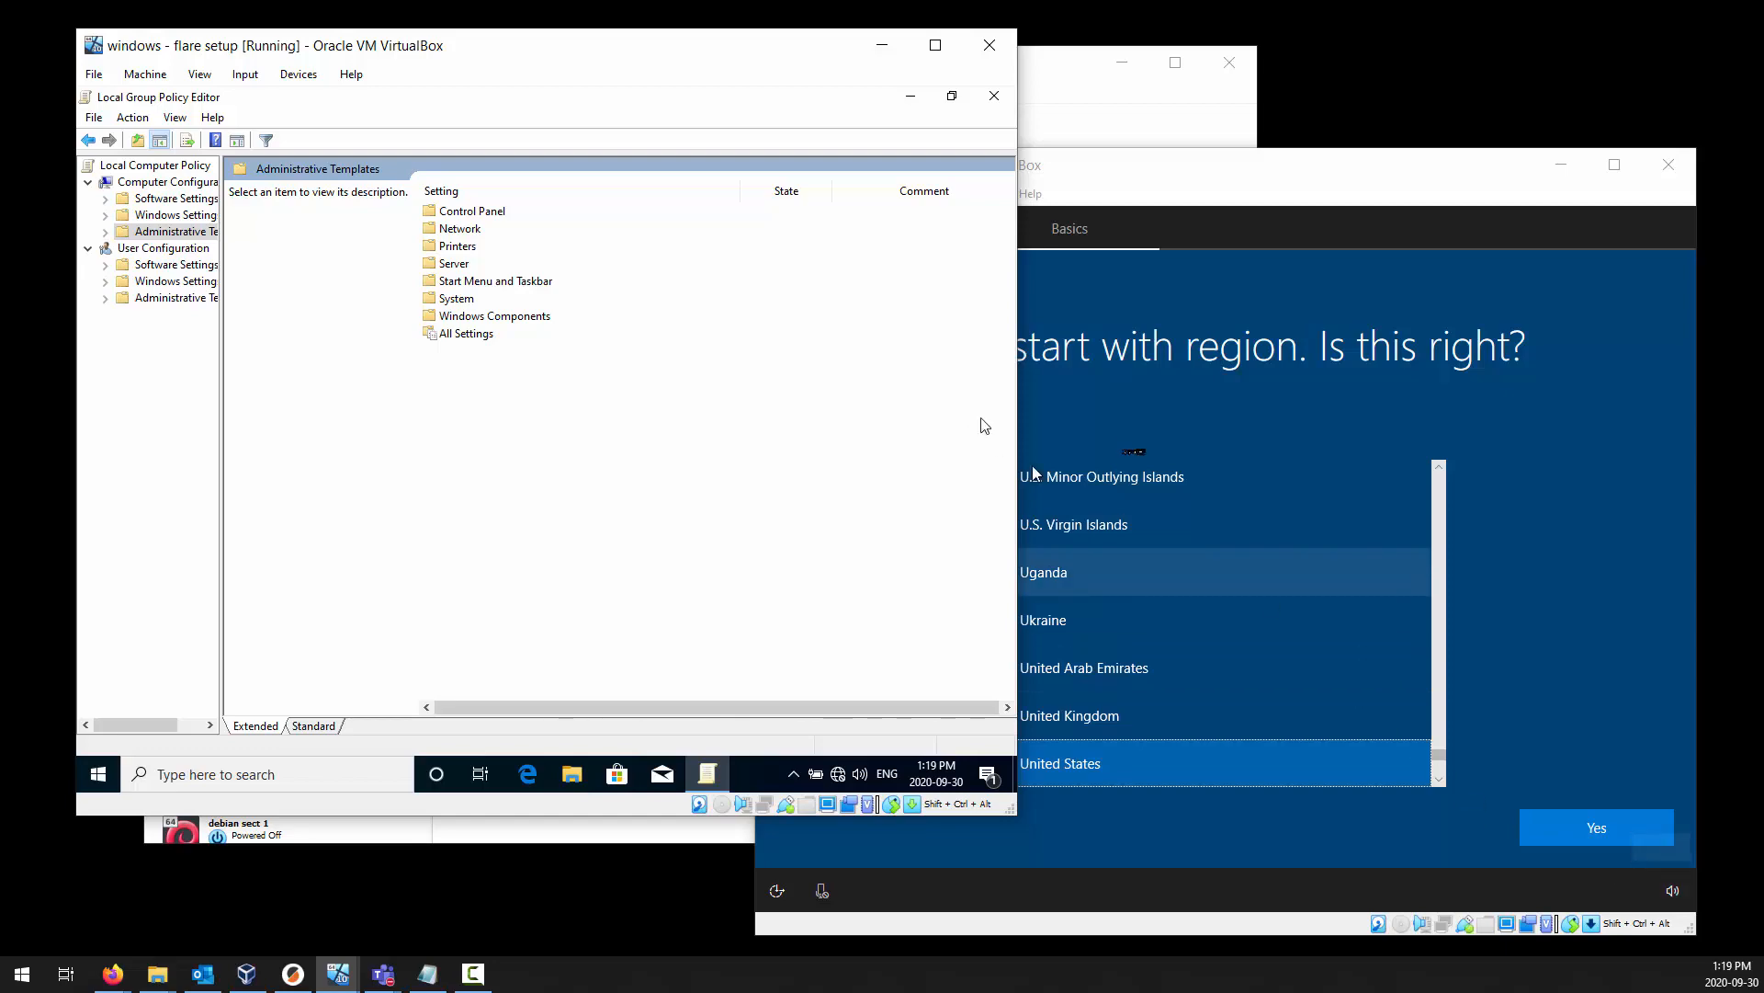
double_click(493, 317)
scroll(535, 340, "down", 18)
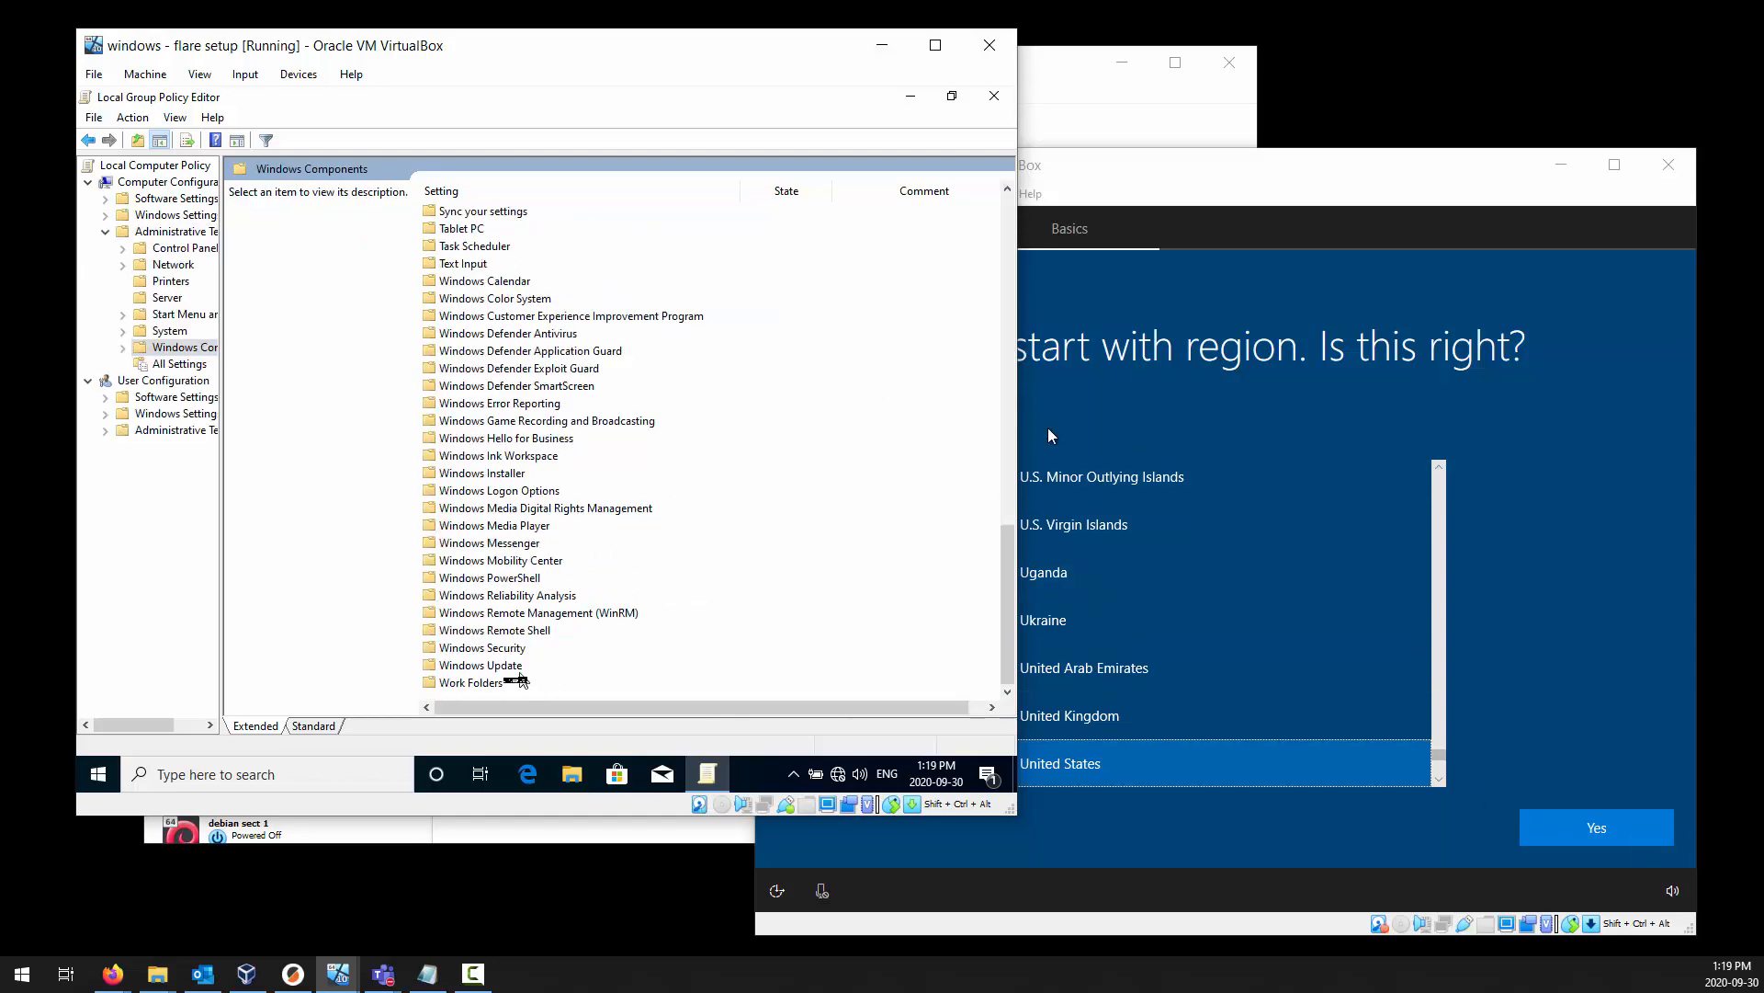
double_click(496, 666)
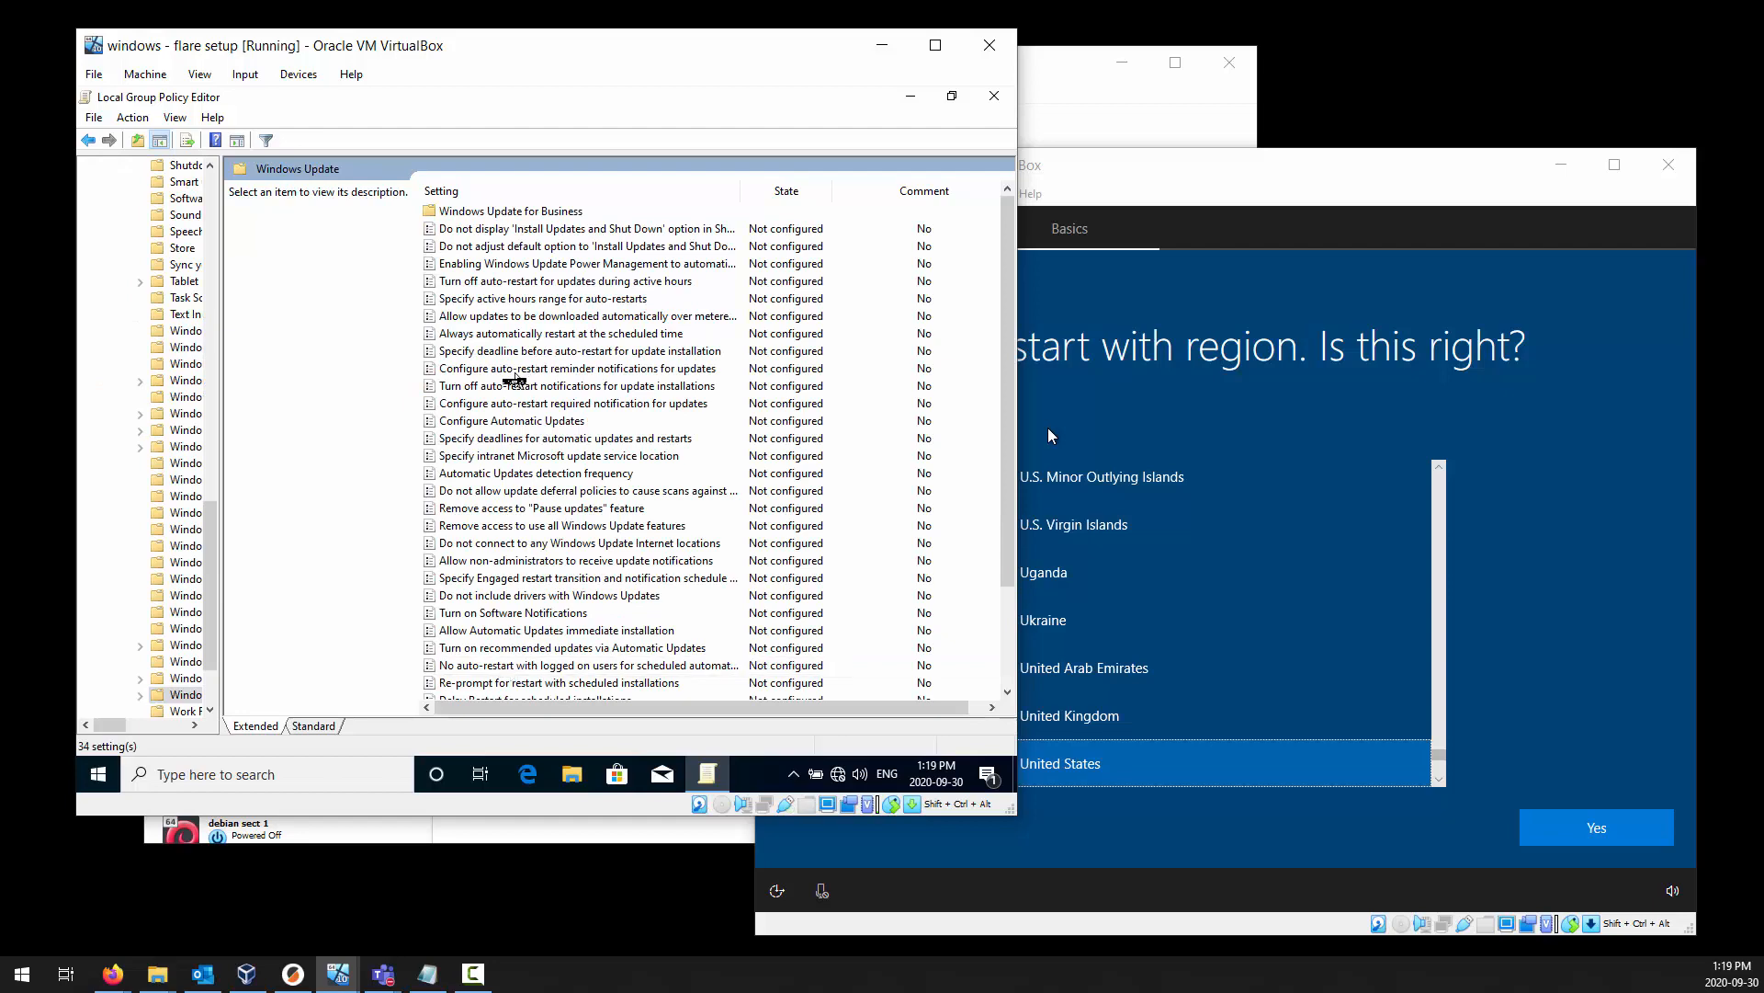
Set the Configure Automatic Updates policy to Disabled, apply it, and close the Local Group Policy Editor.
left_click(542, 420)
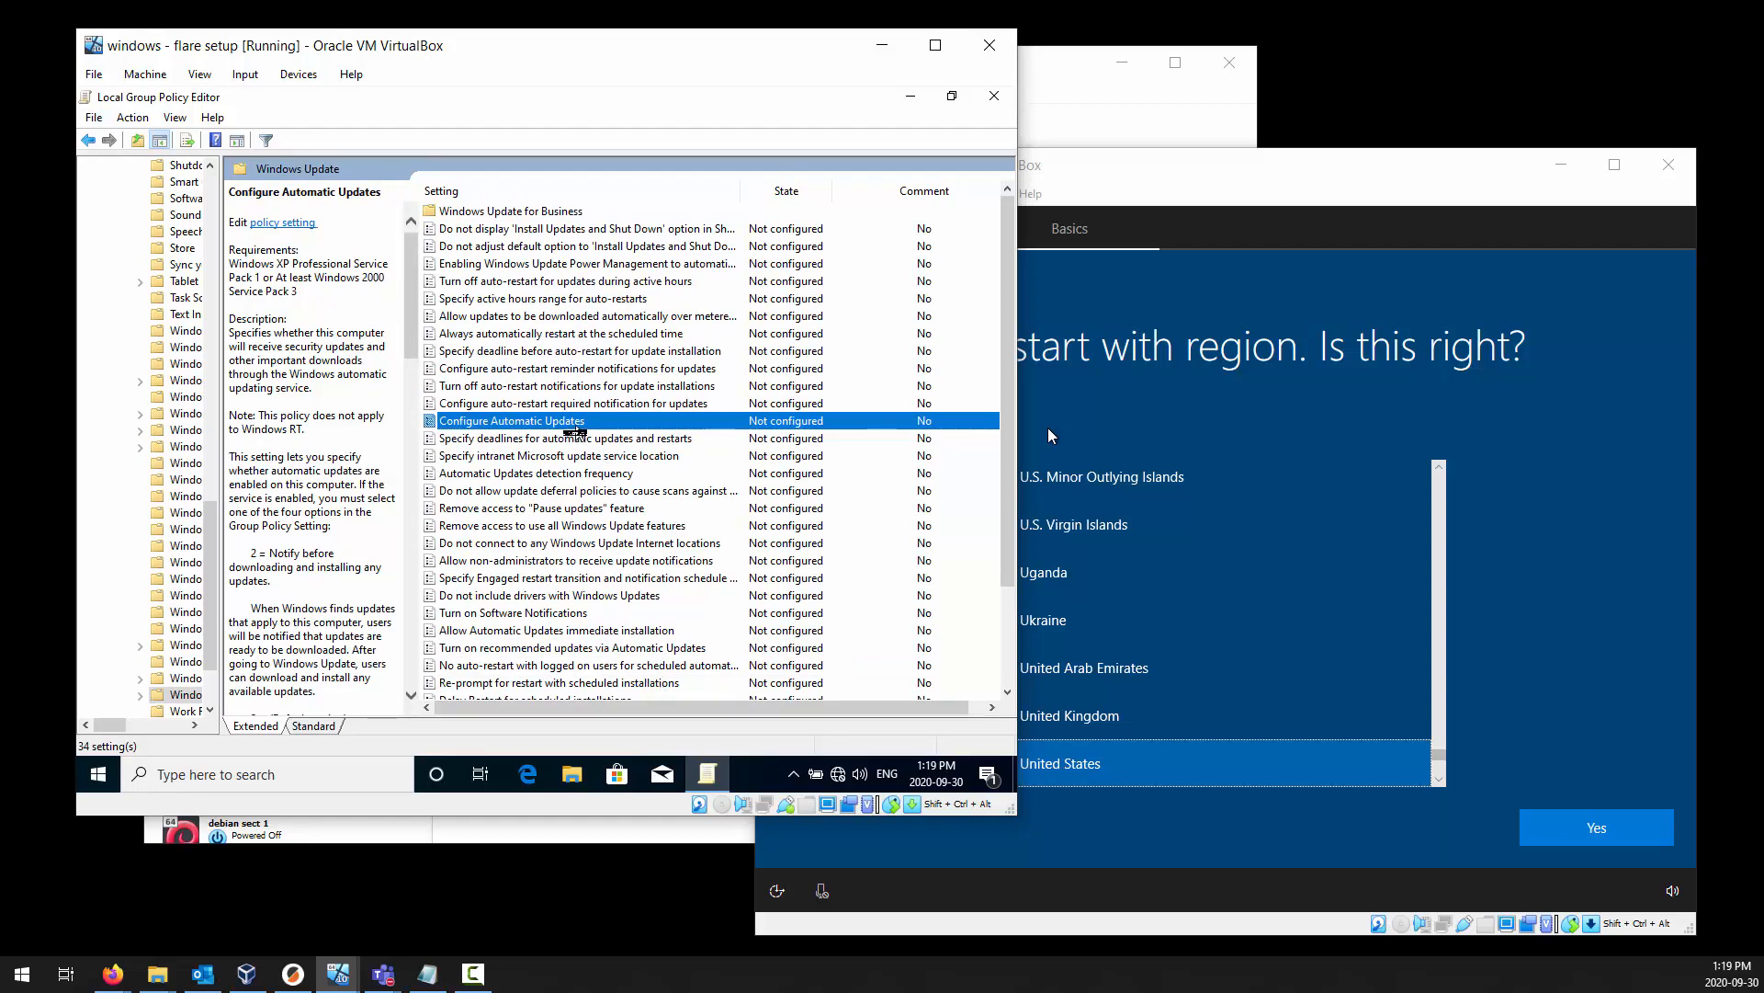
double_click(551, 421)
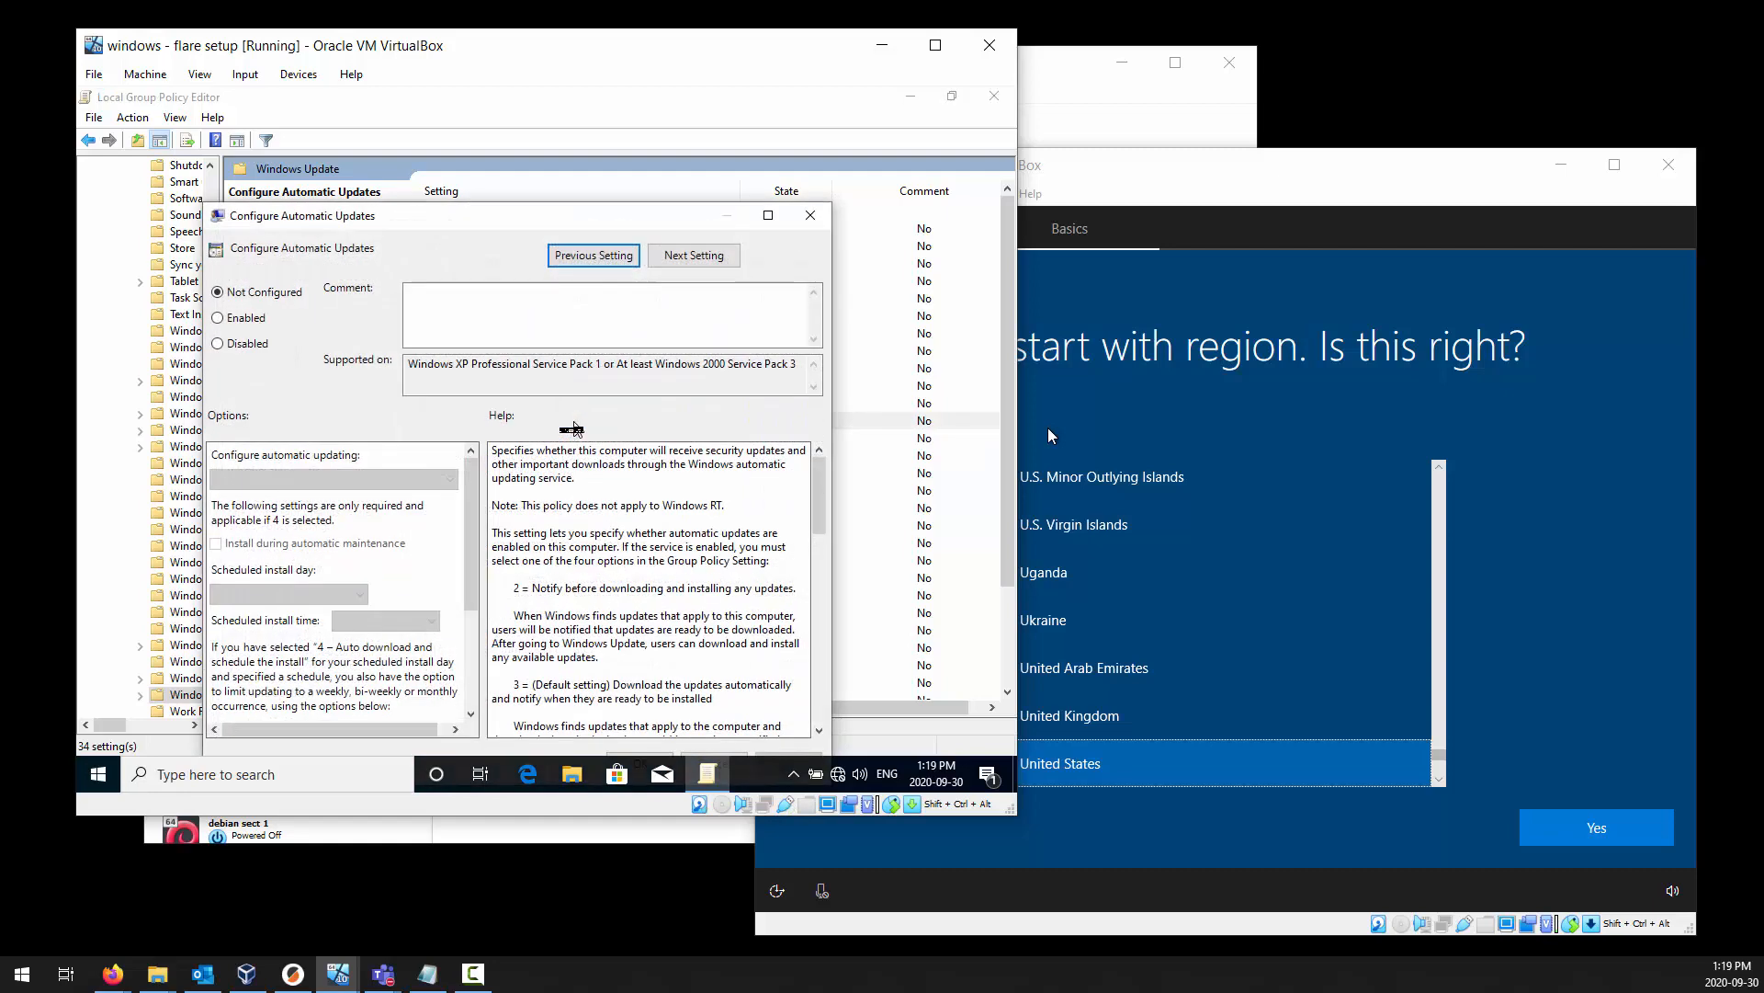
left_click(251, 348)
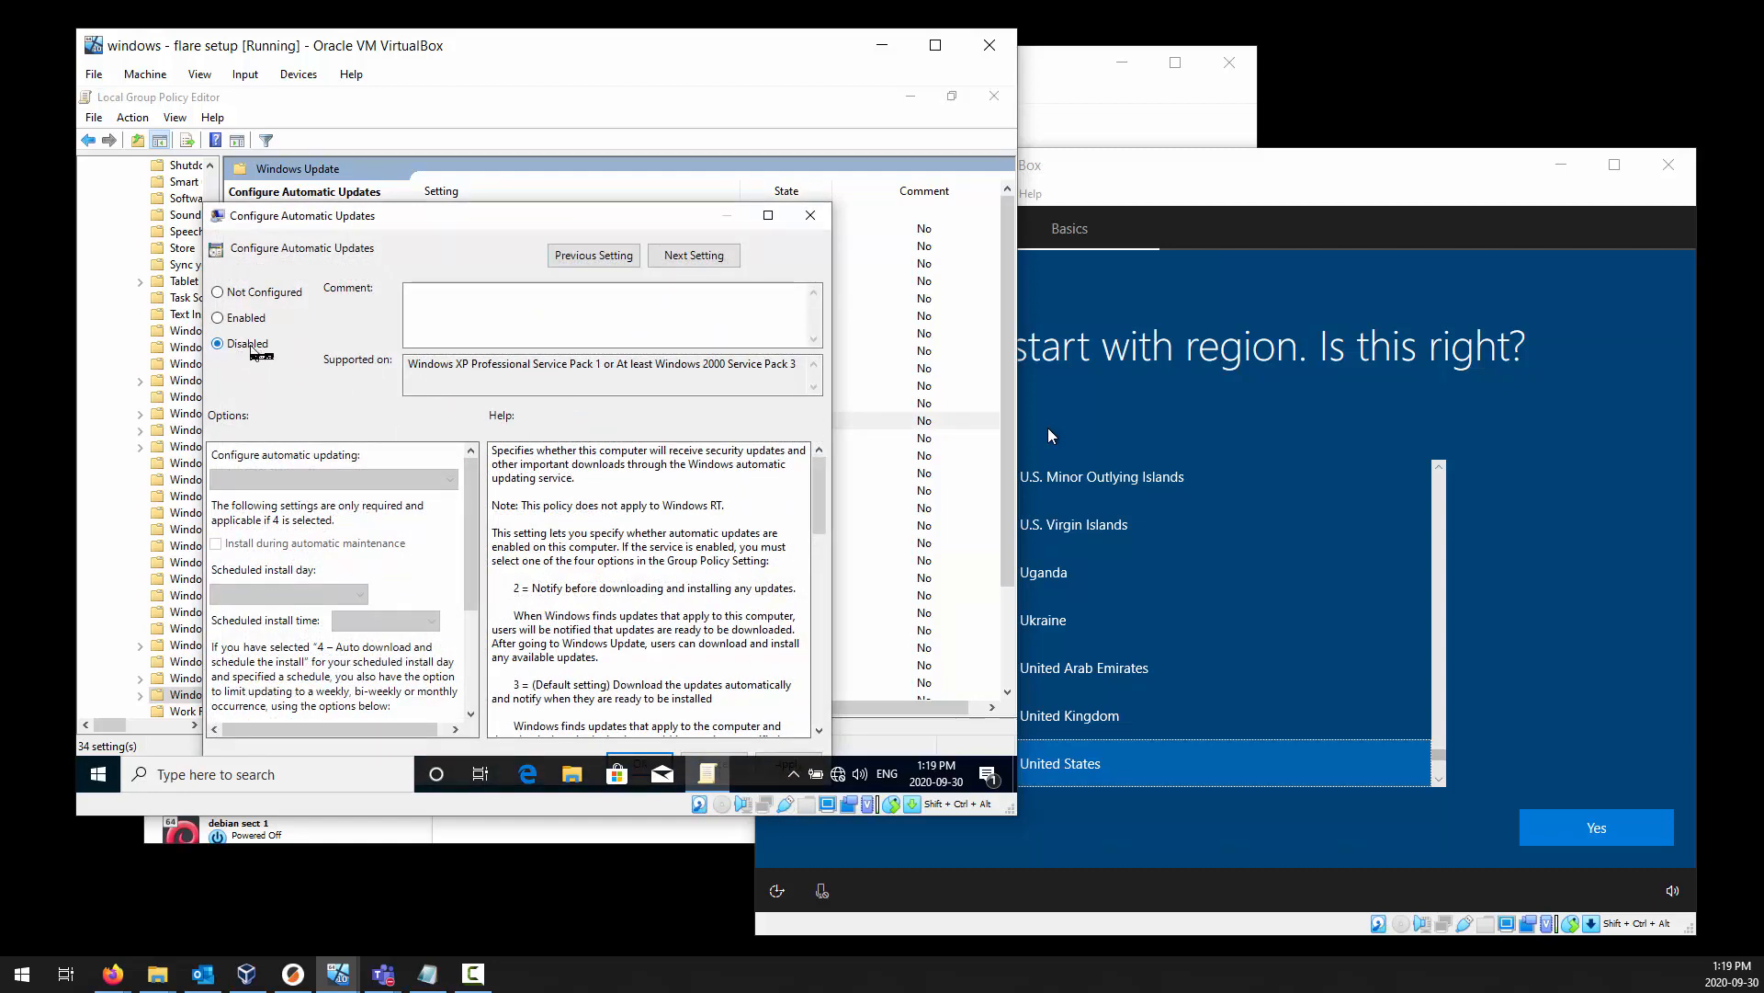
scroll(685, 455, "down", 4)
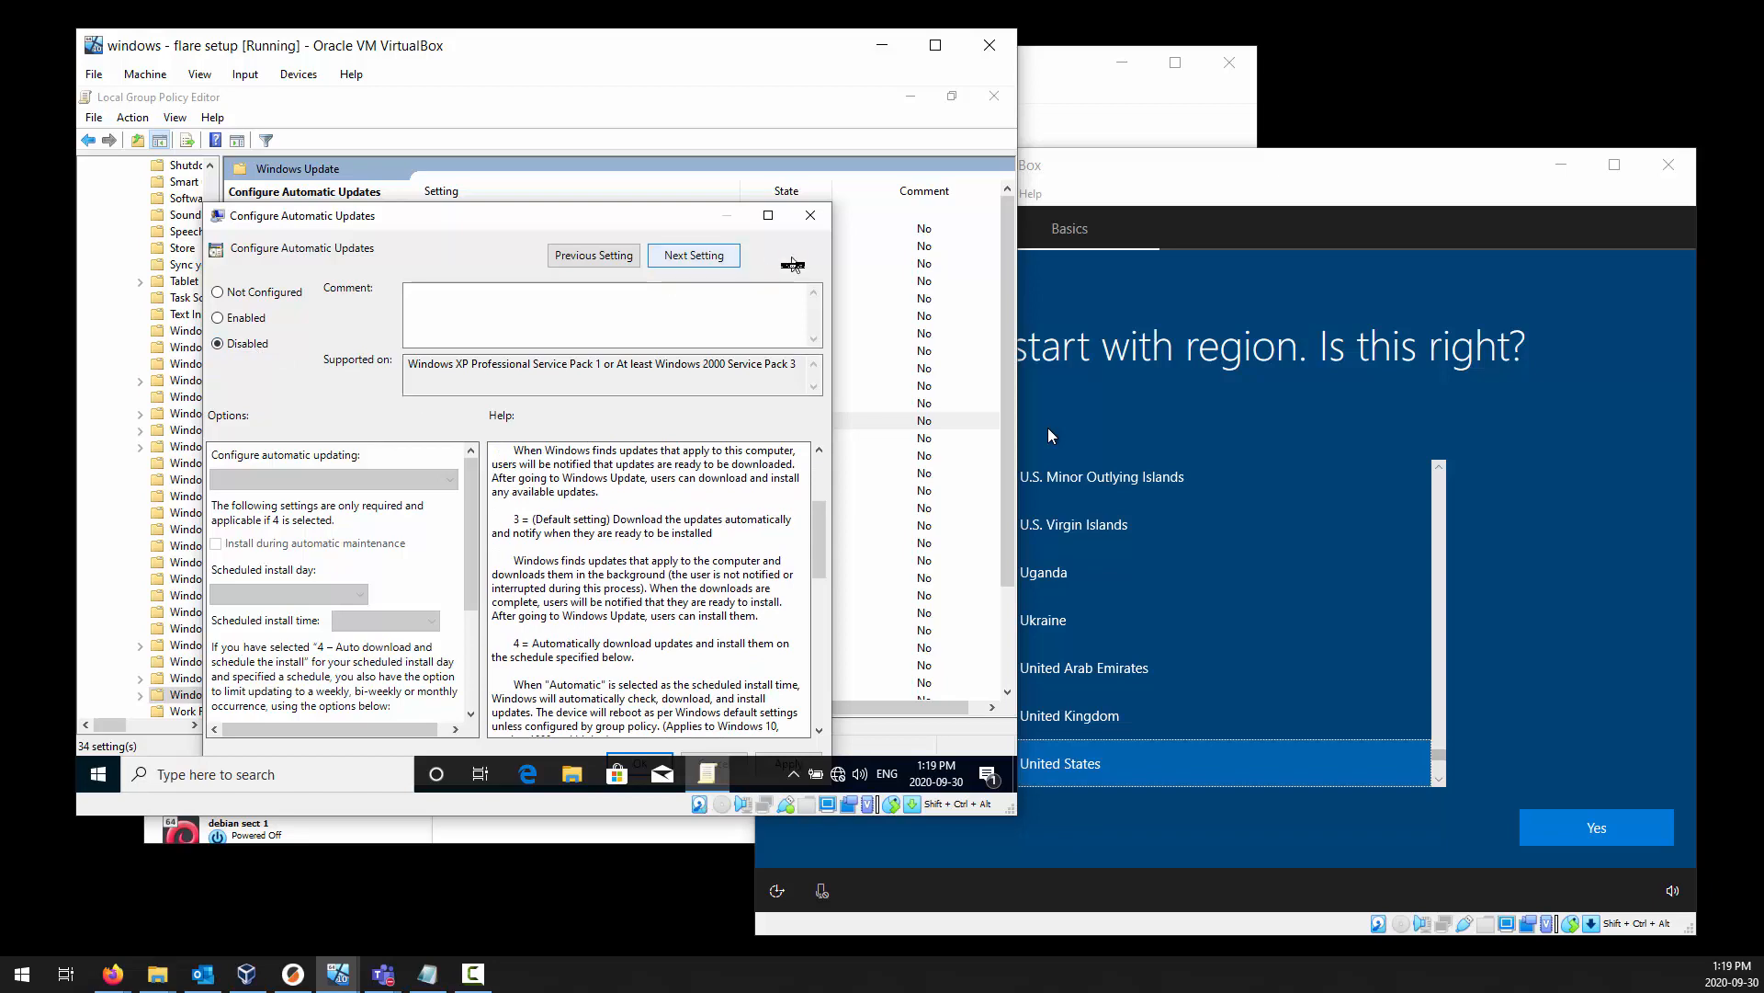
left_click_drag(629, 218, 680, 141)
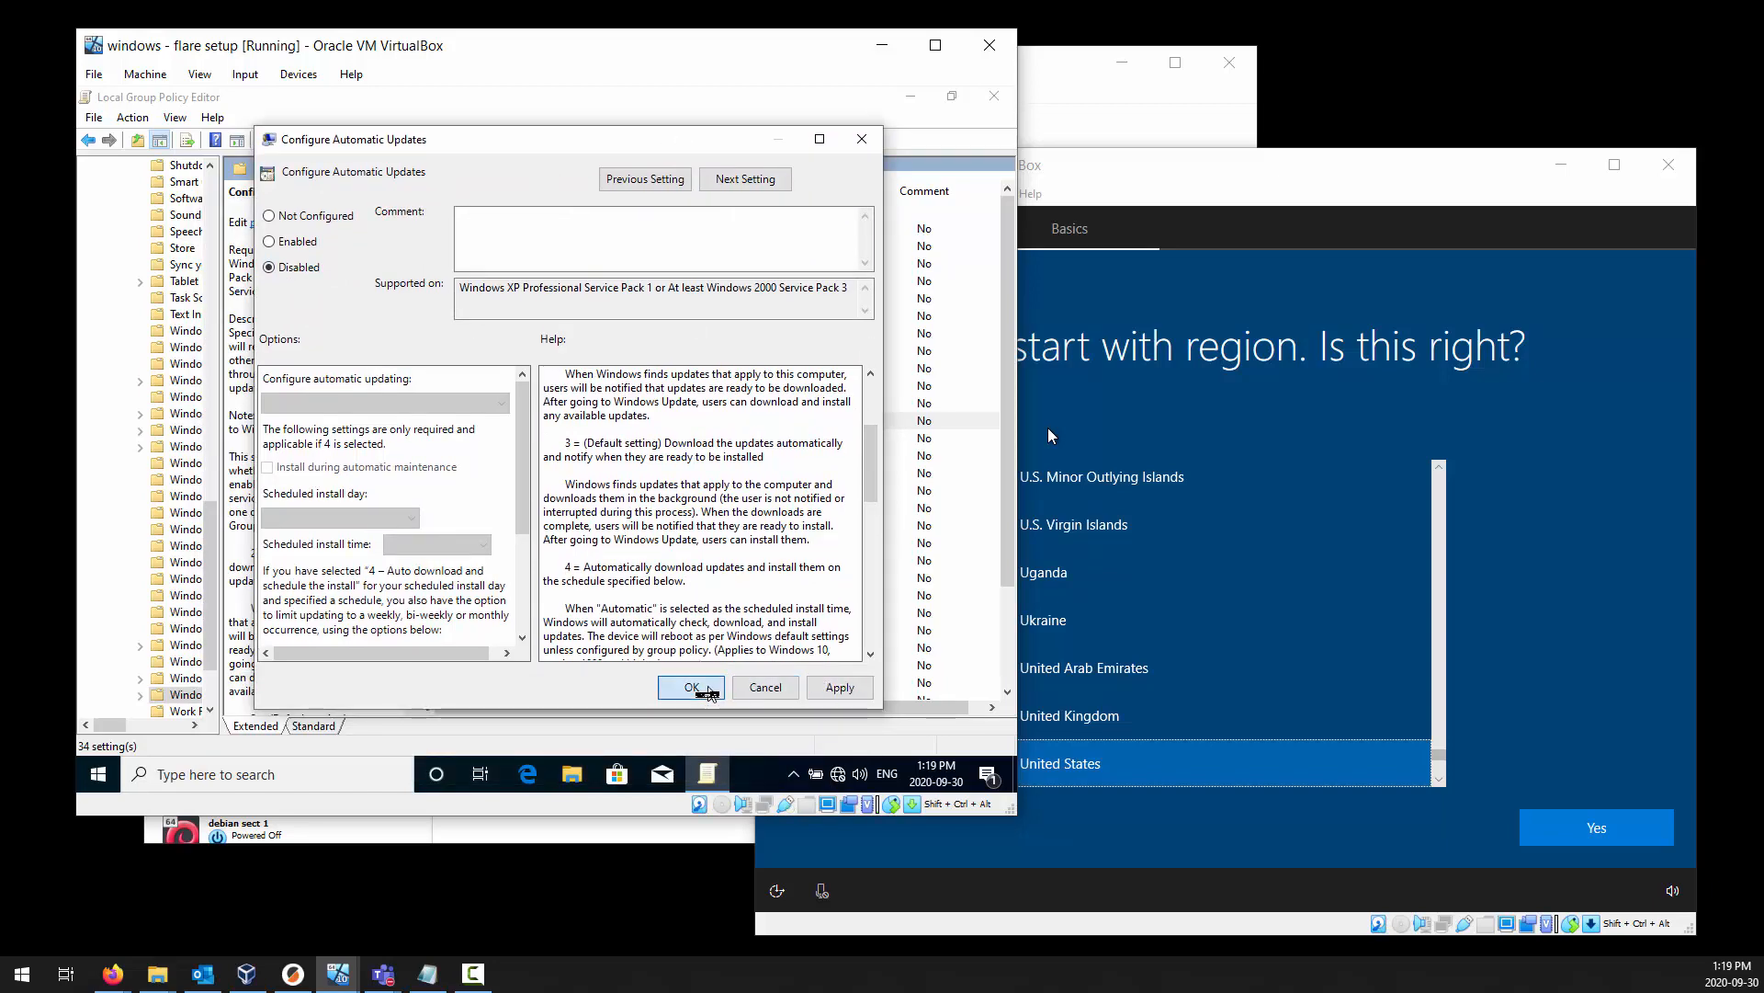
left_click(708, 689)
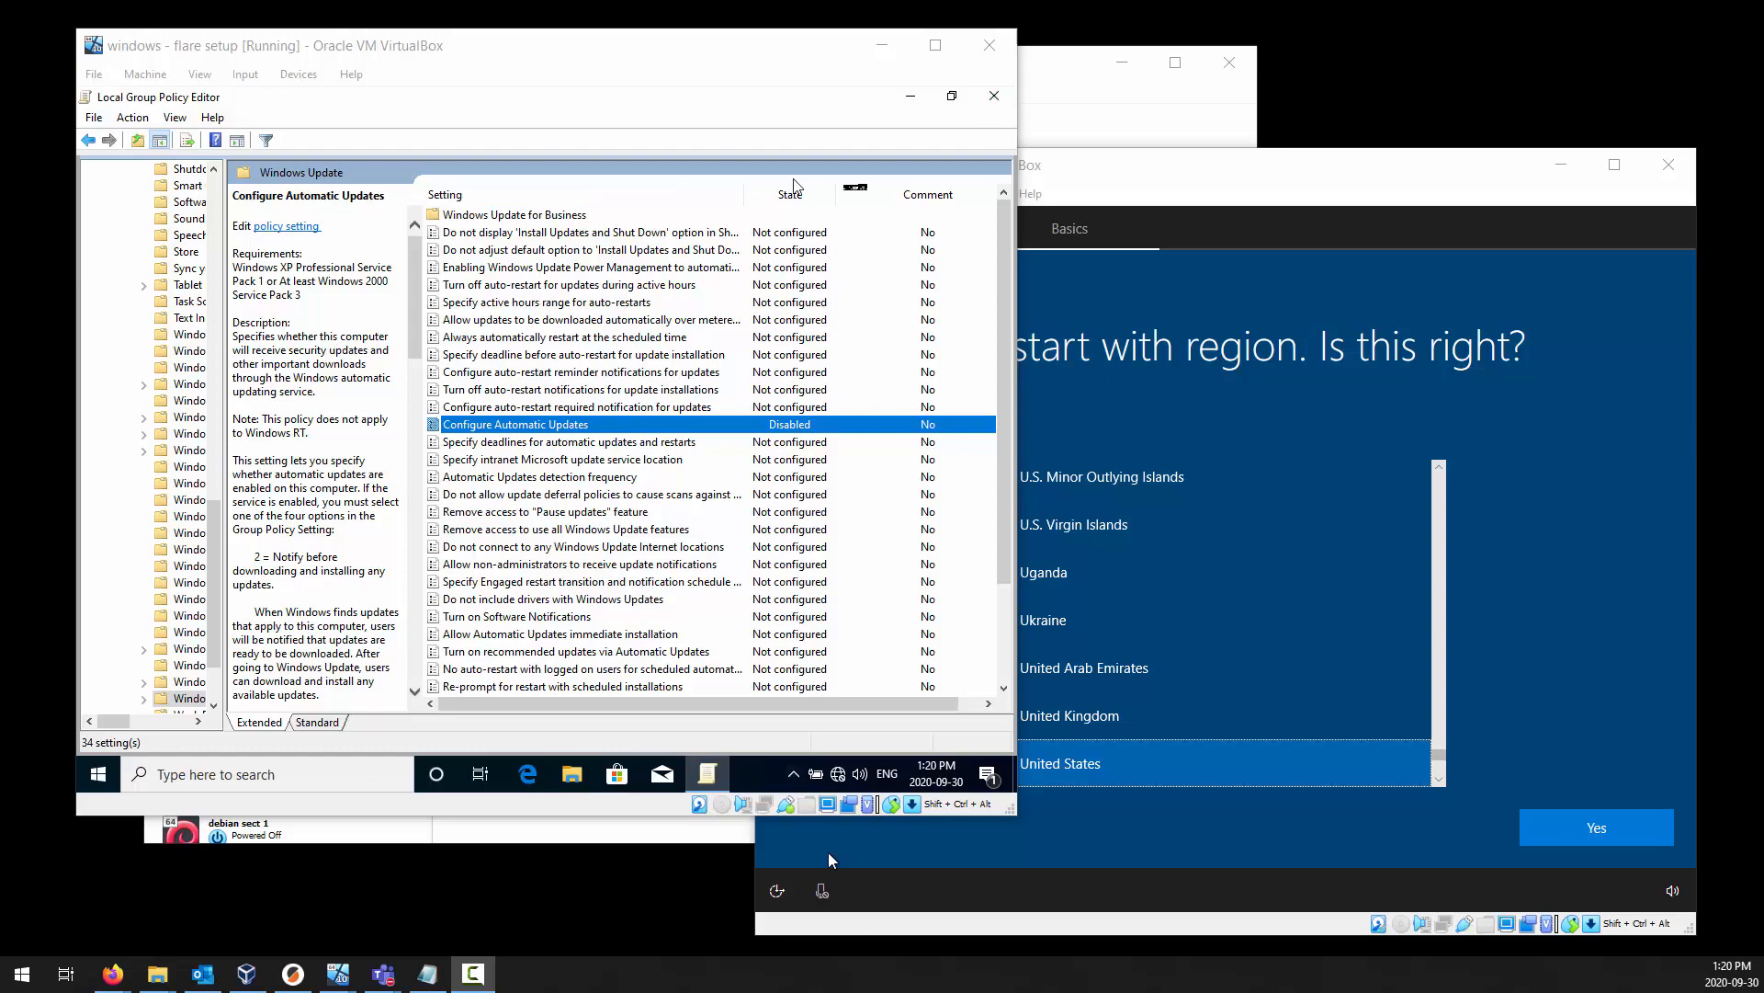
left_click(994, 96)
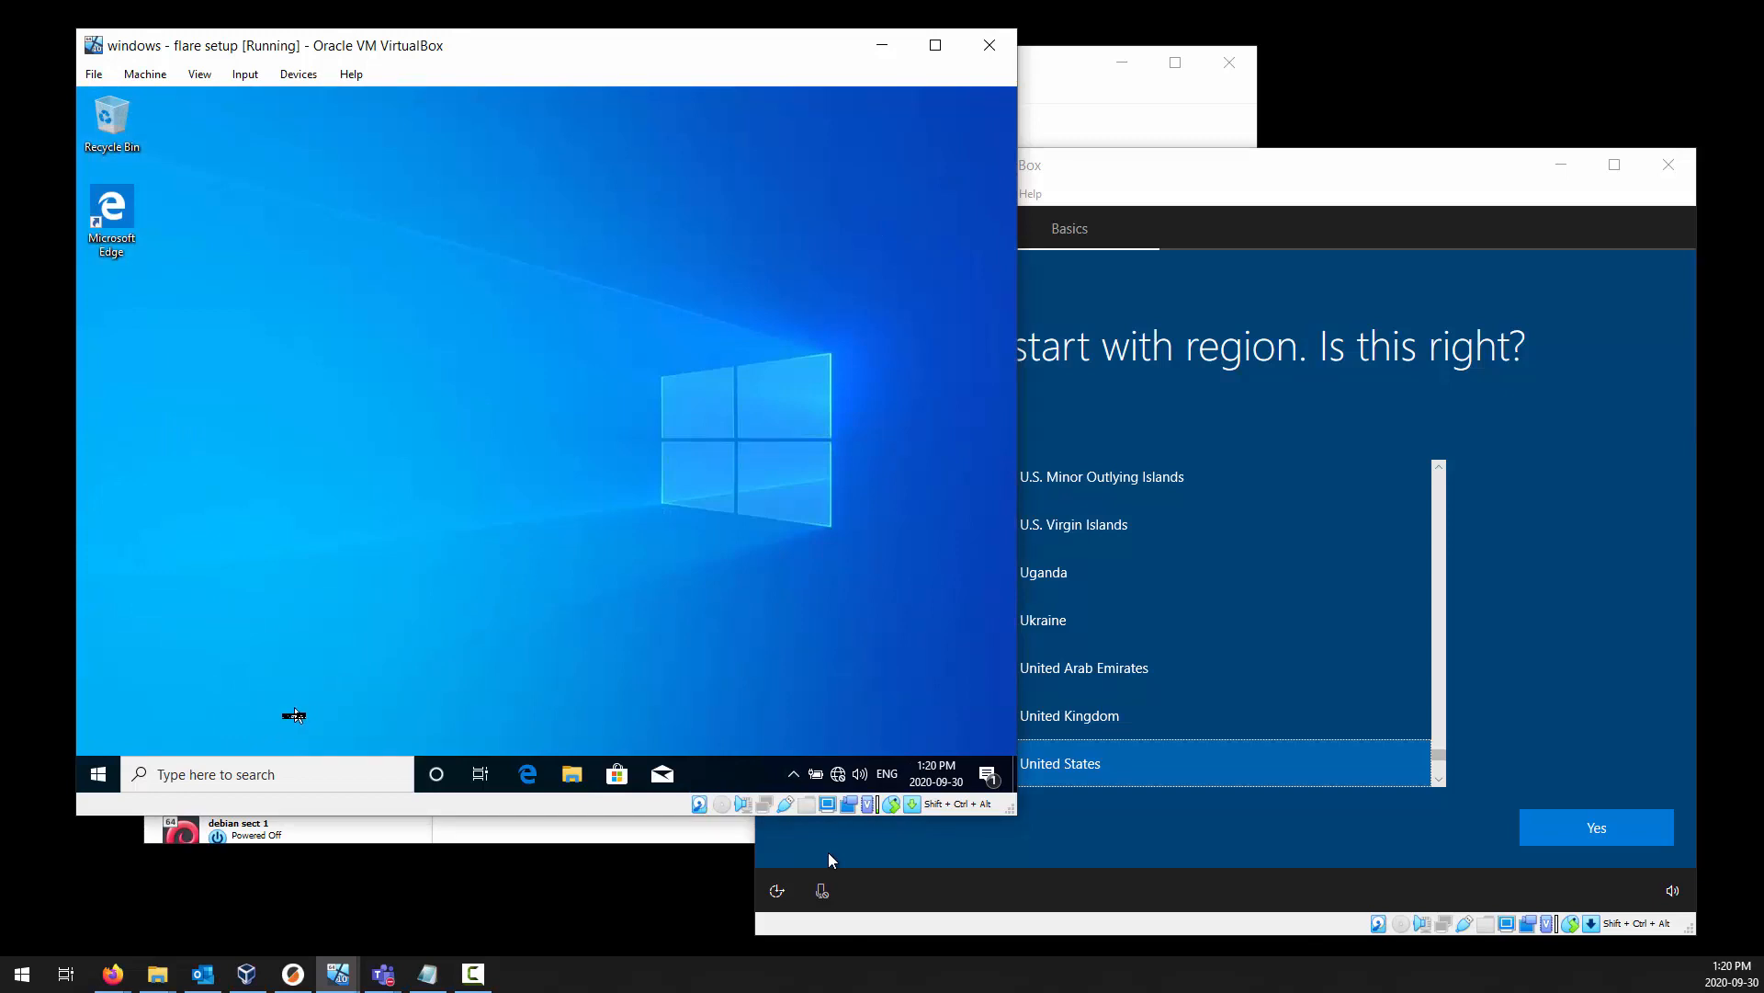
Search Windows for "defen", open Windows Security, and maximize its window.
left_click(99, 773)
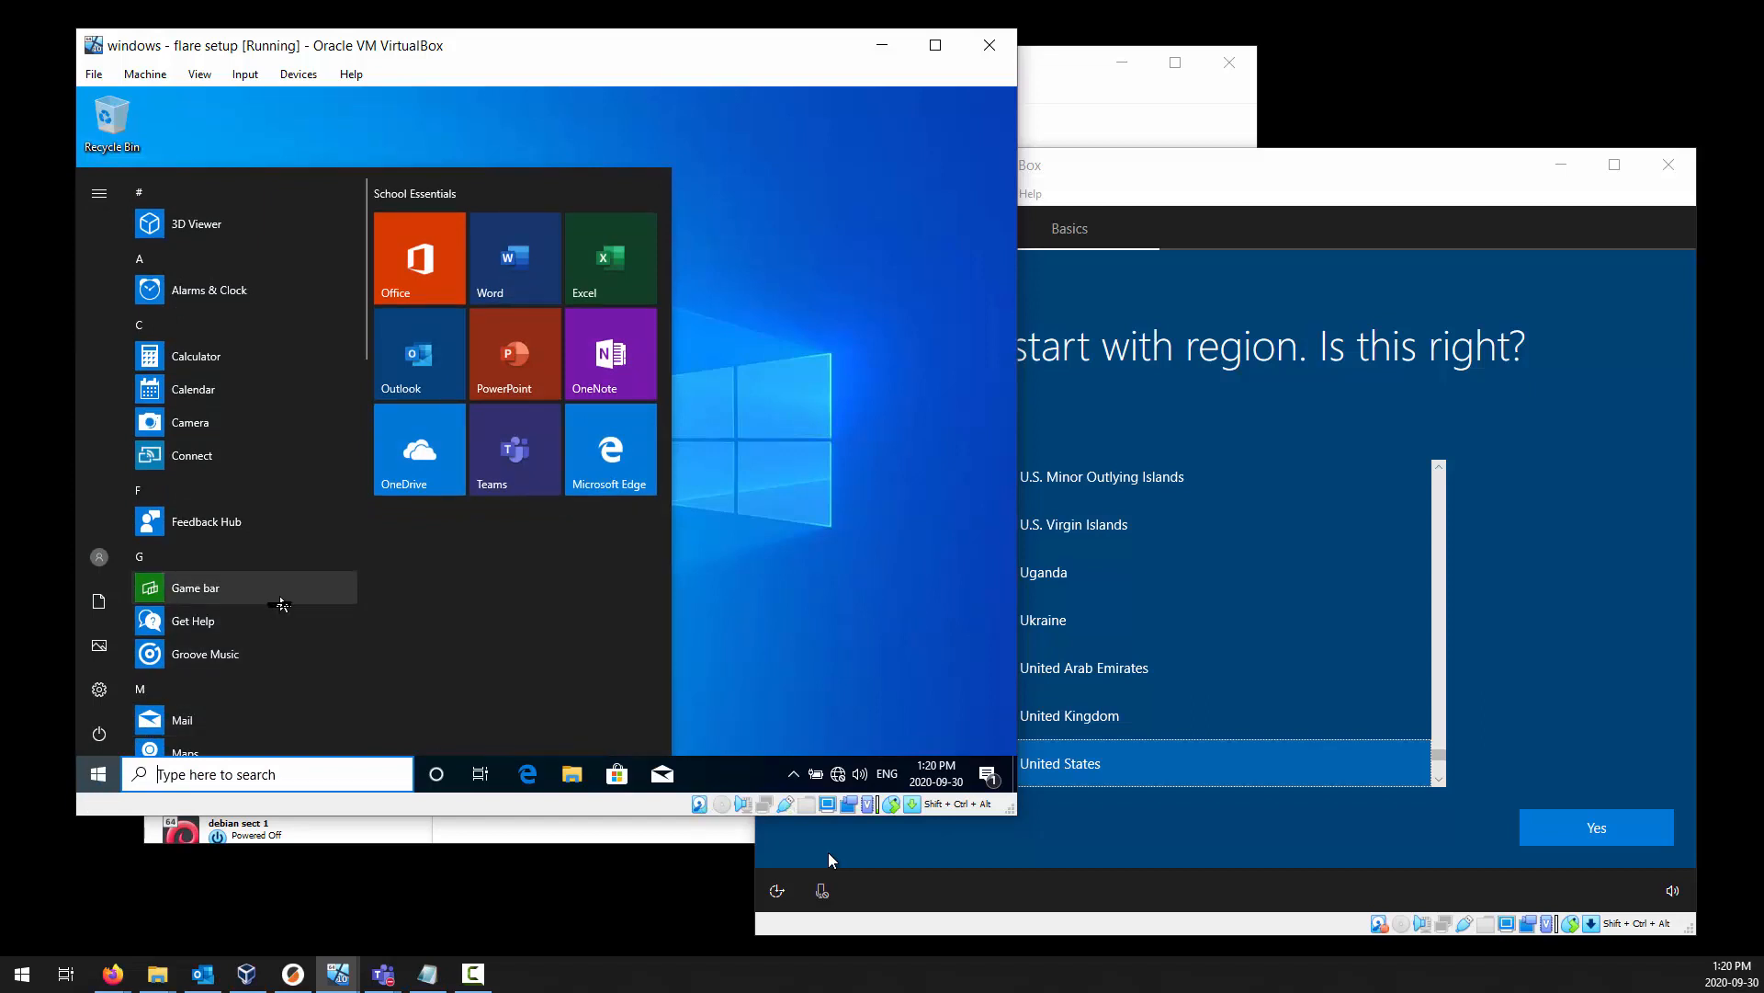
type("def")
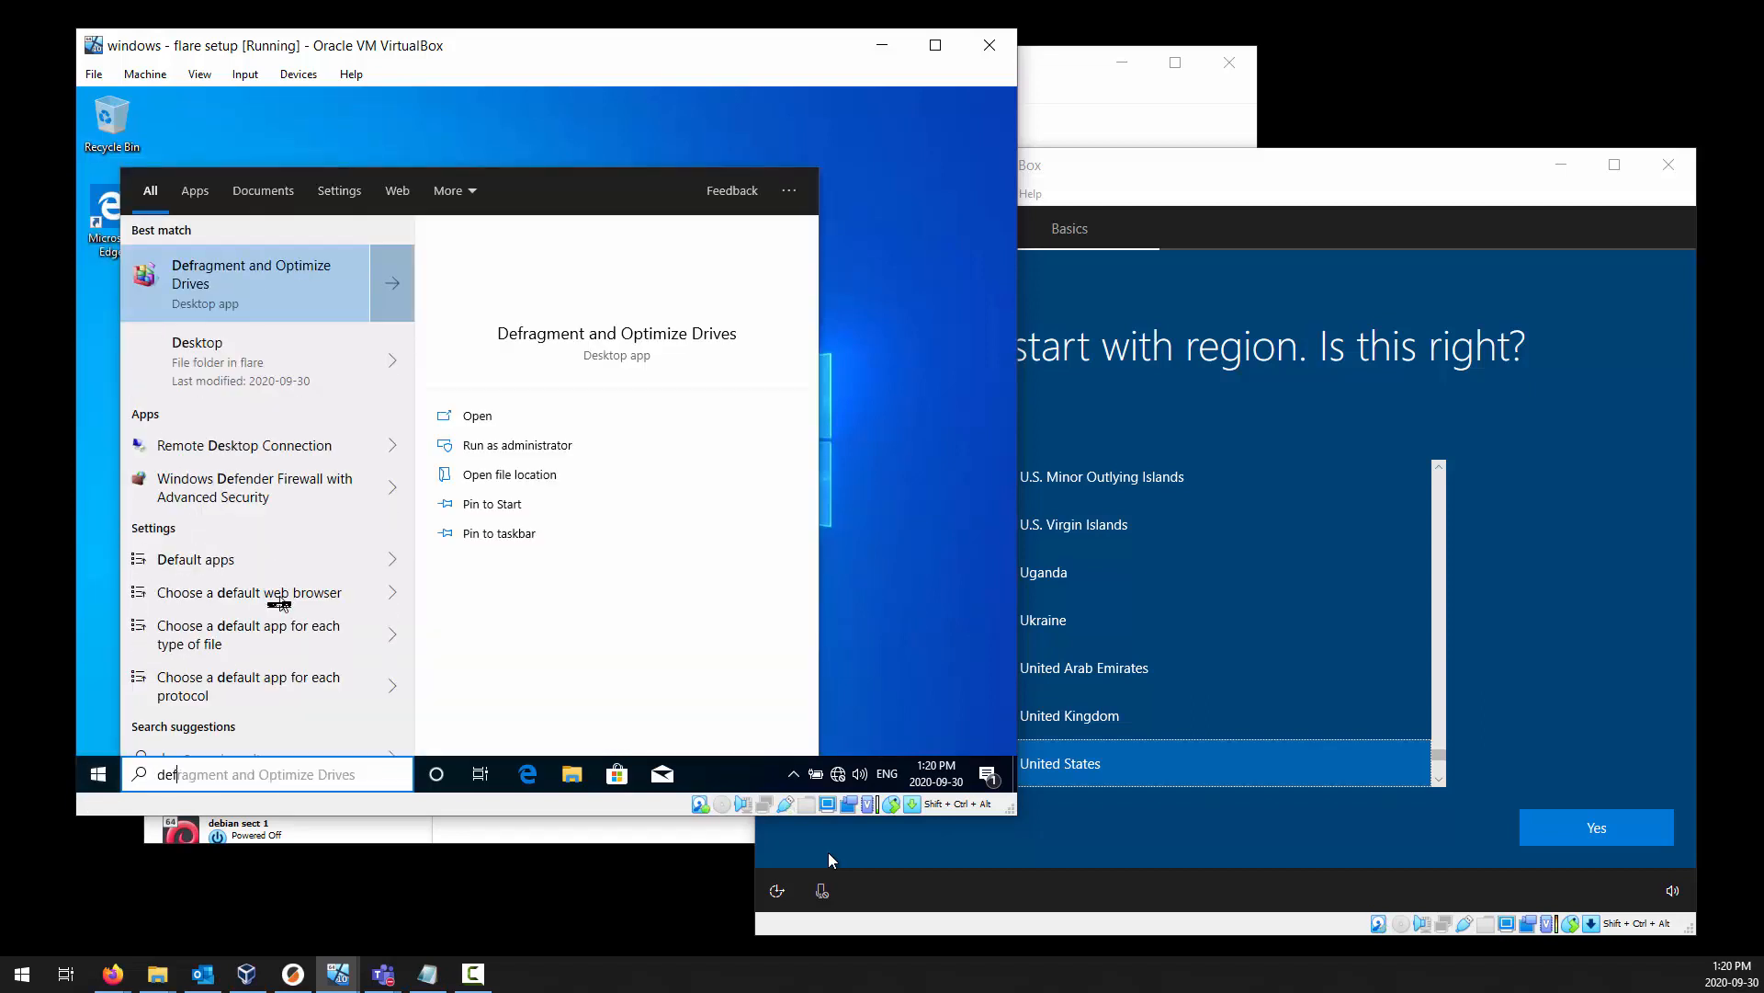
type("en")
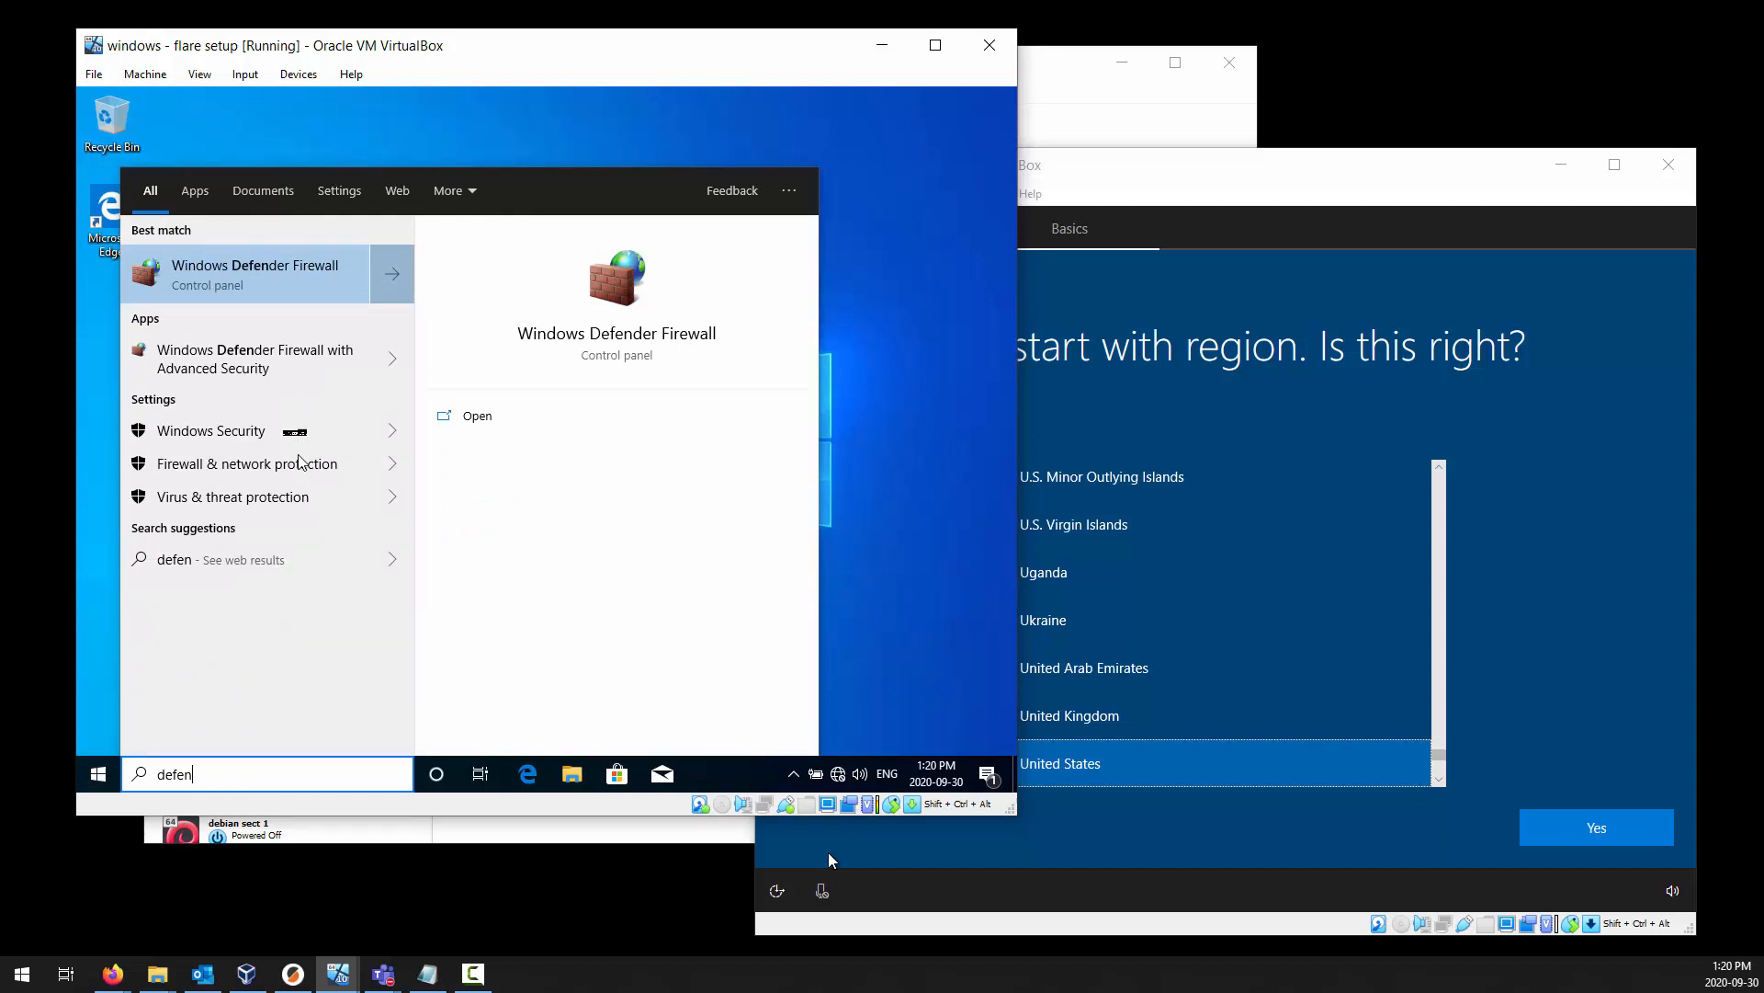
left_click(295, 431)
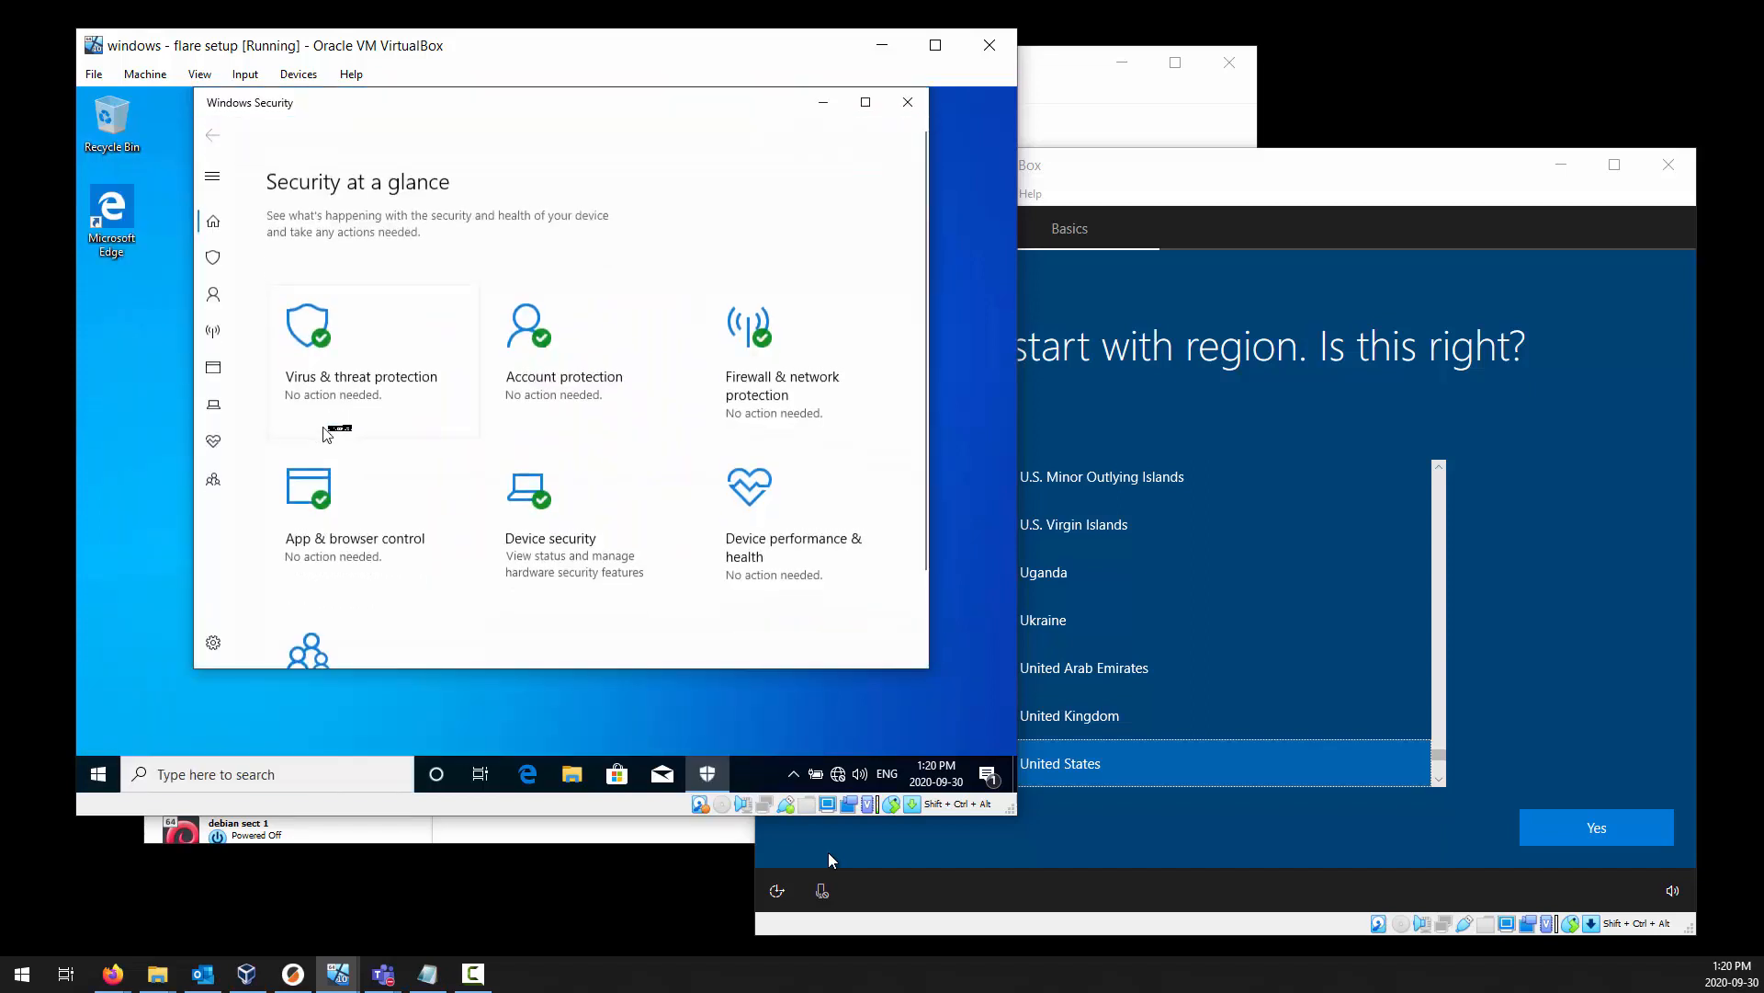
left_click(876, 108)
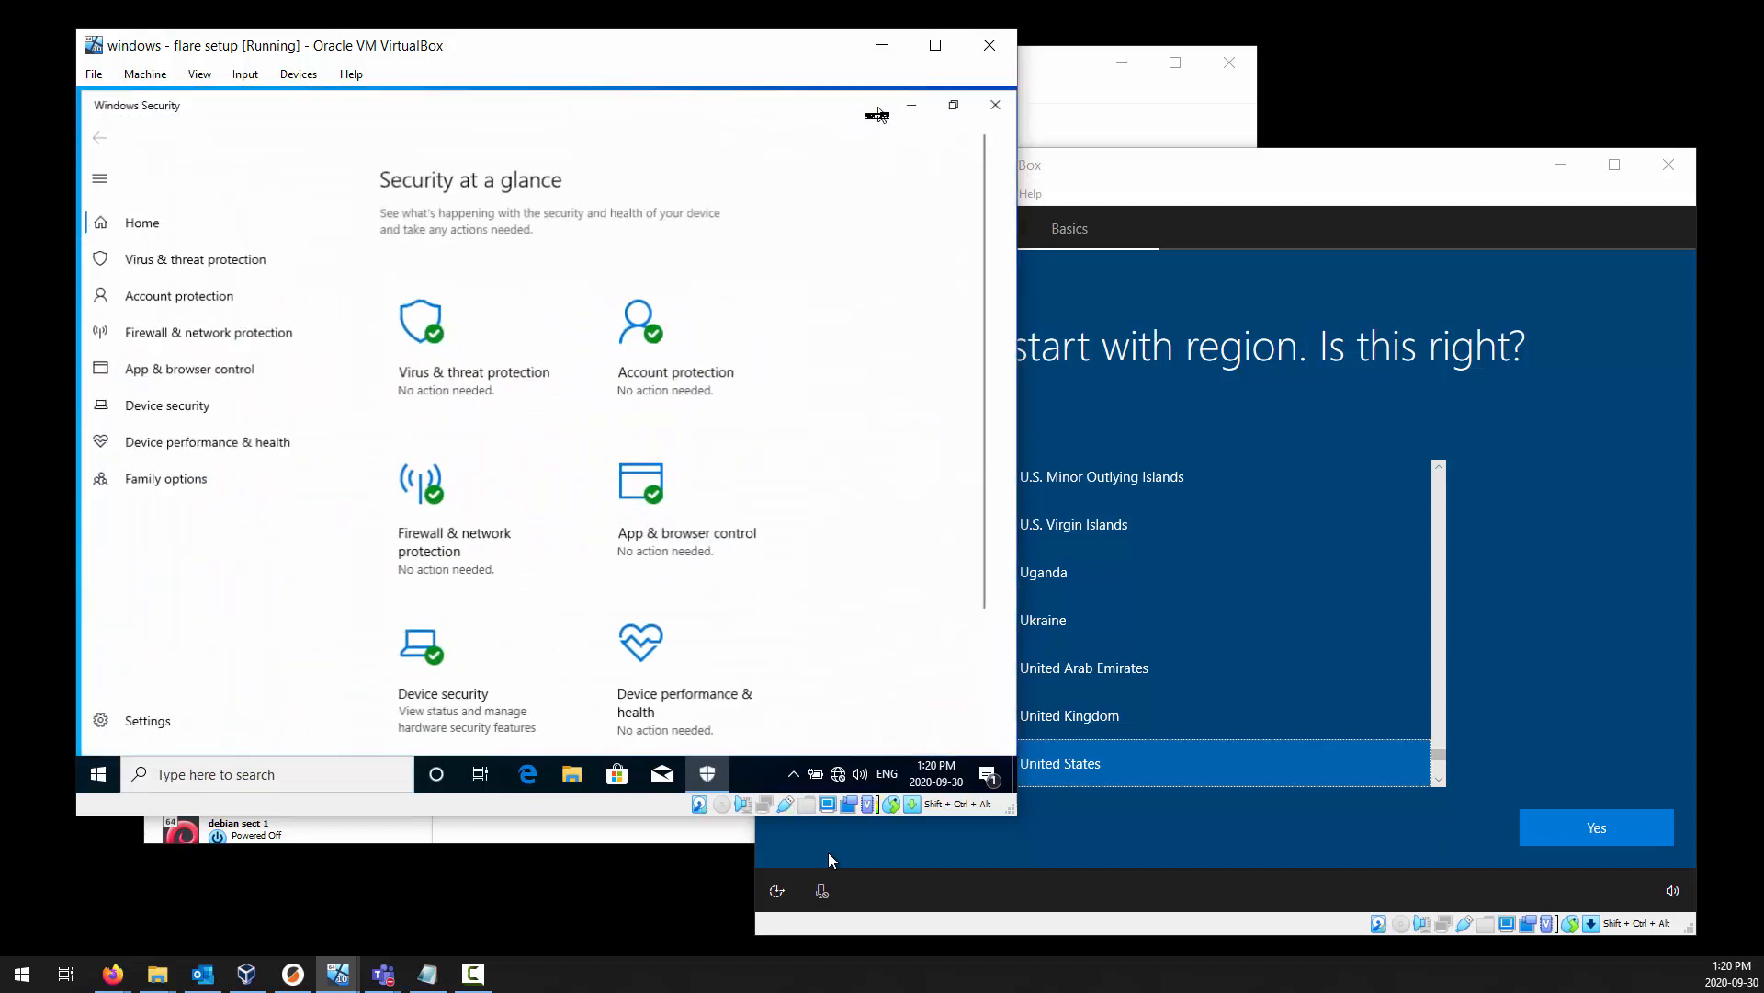
Open the management page for Virus & threat protection settings in Windows Security.
left_click(192, 266)
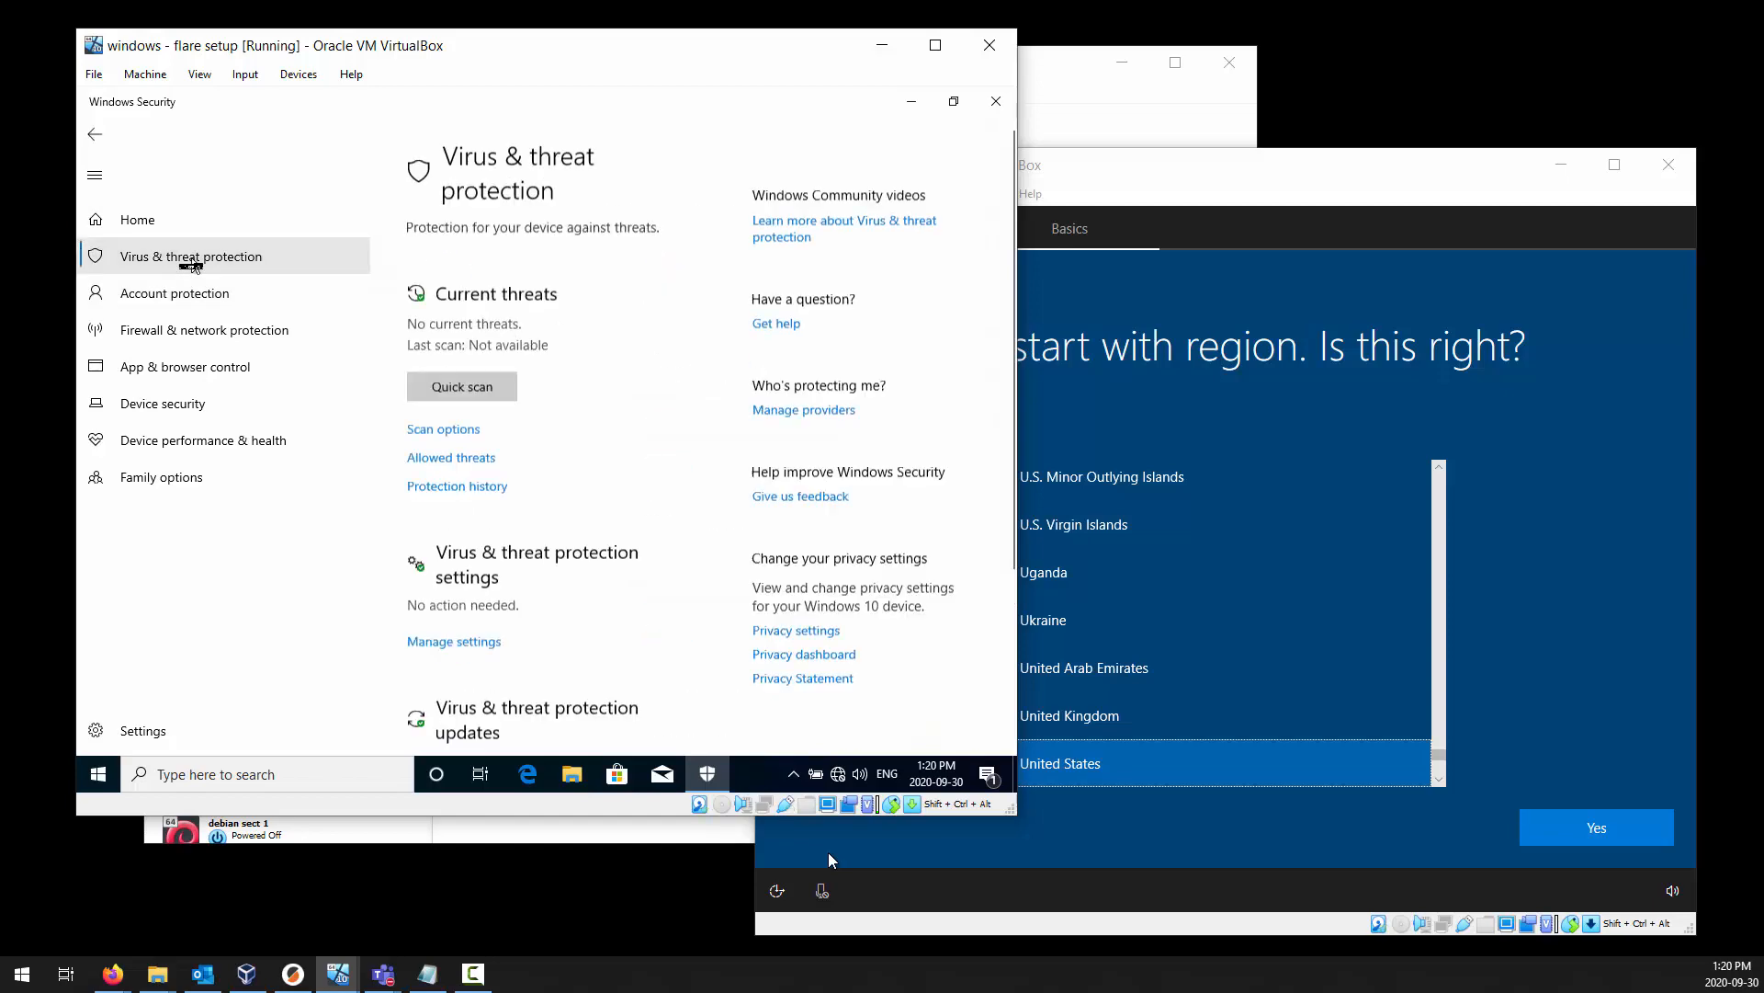
scroll(653, 396, "down", 2)
scroll(653, 396, "down", 3)
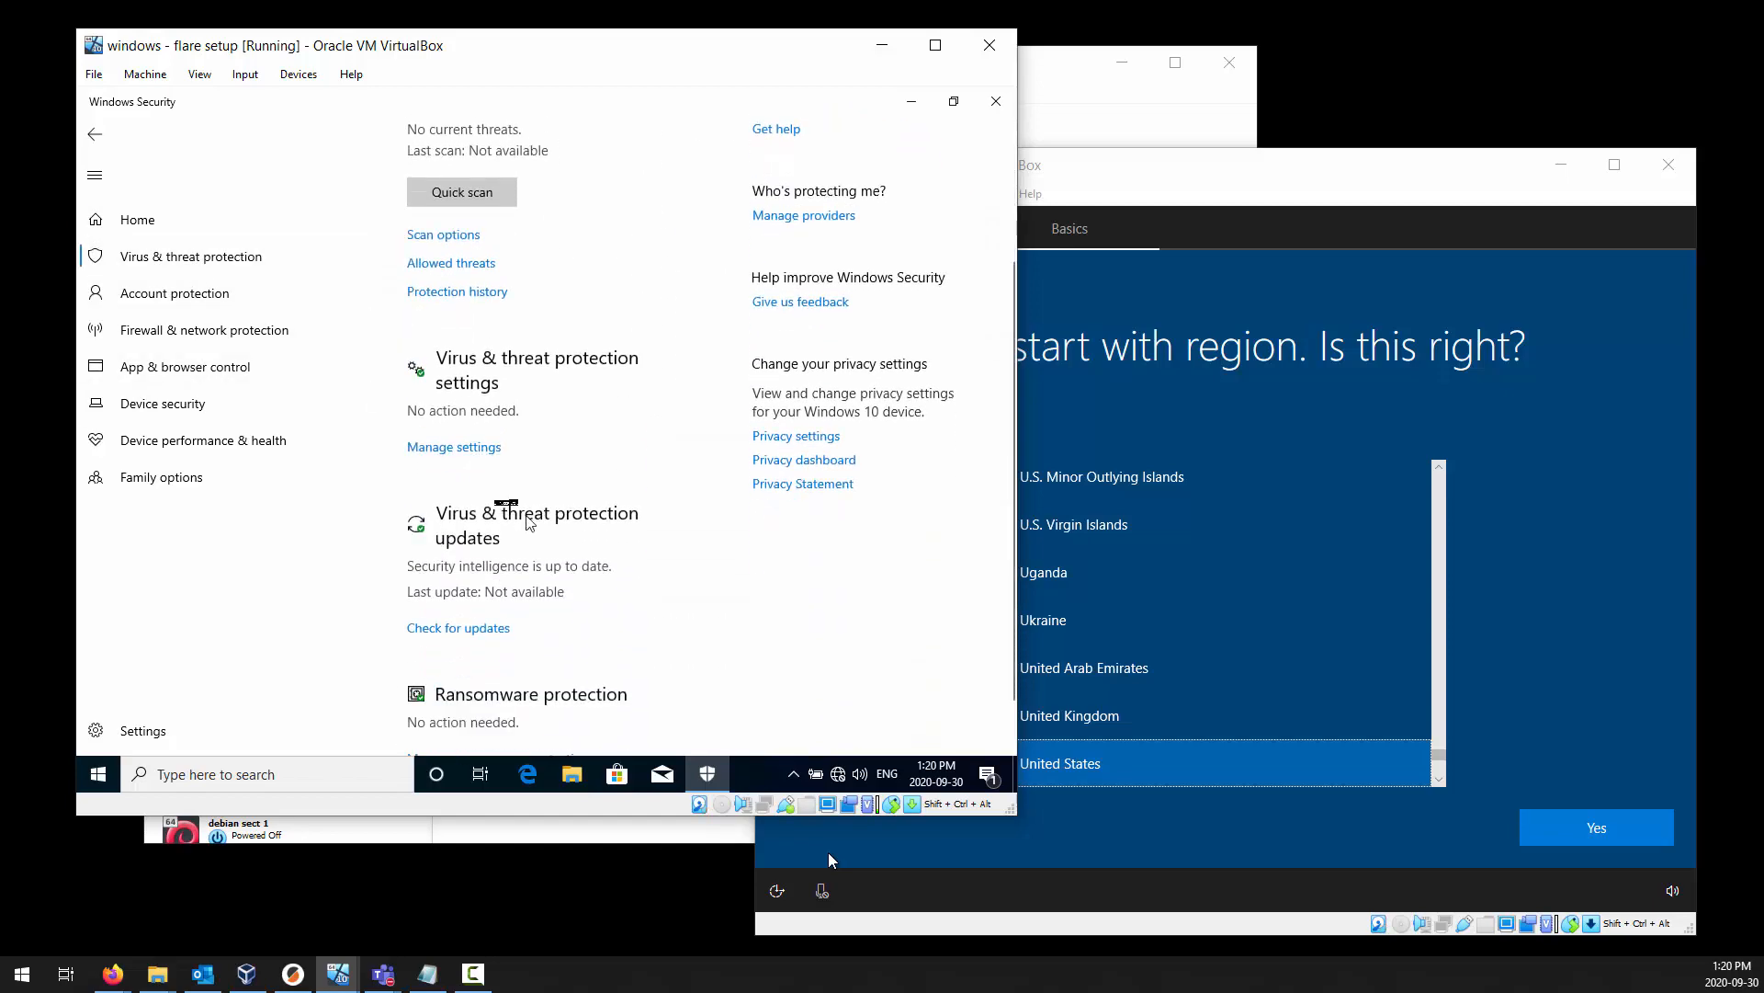
left_click(483, 457)
scroll(533, 500, "down", 1)
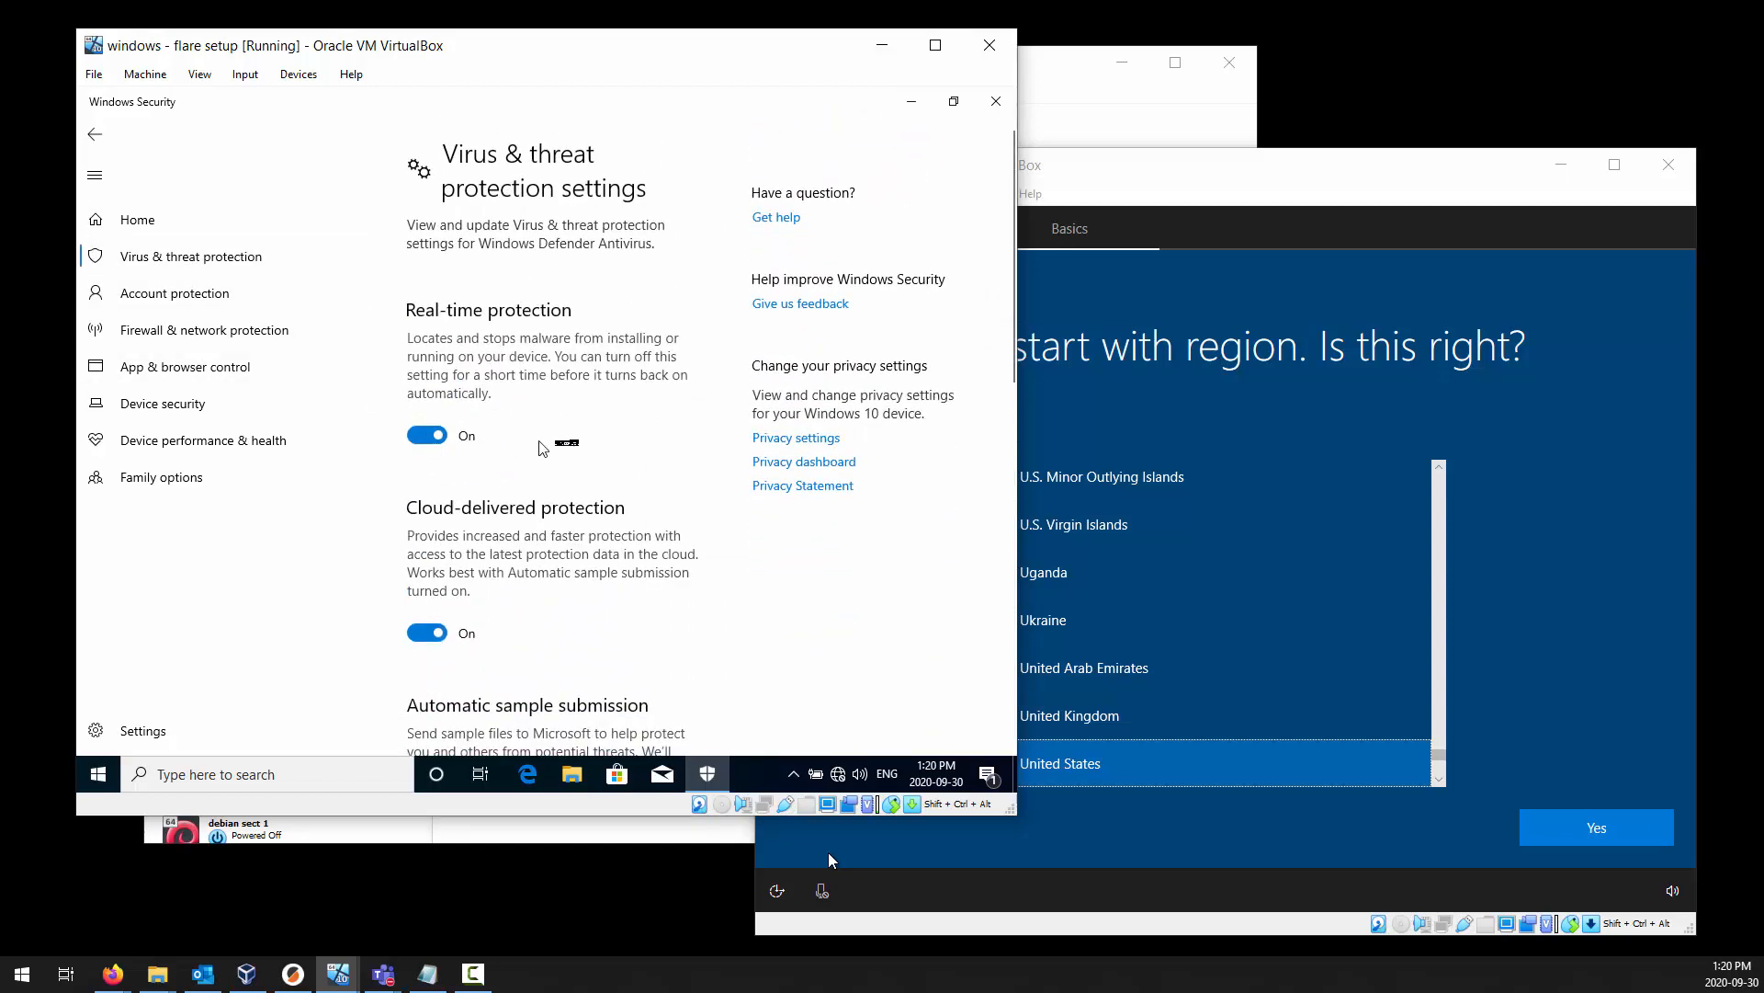
Turn off Real-time protection, allowing Windows Security to make changes, and turn off Cloud-delivered protection.
left_click(431, 436)
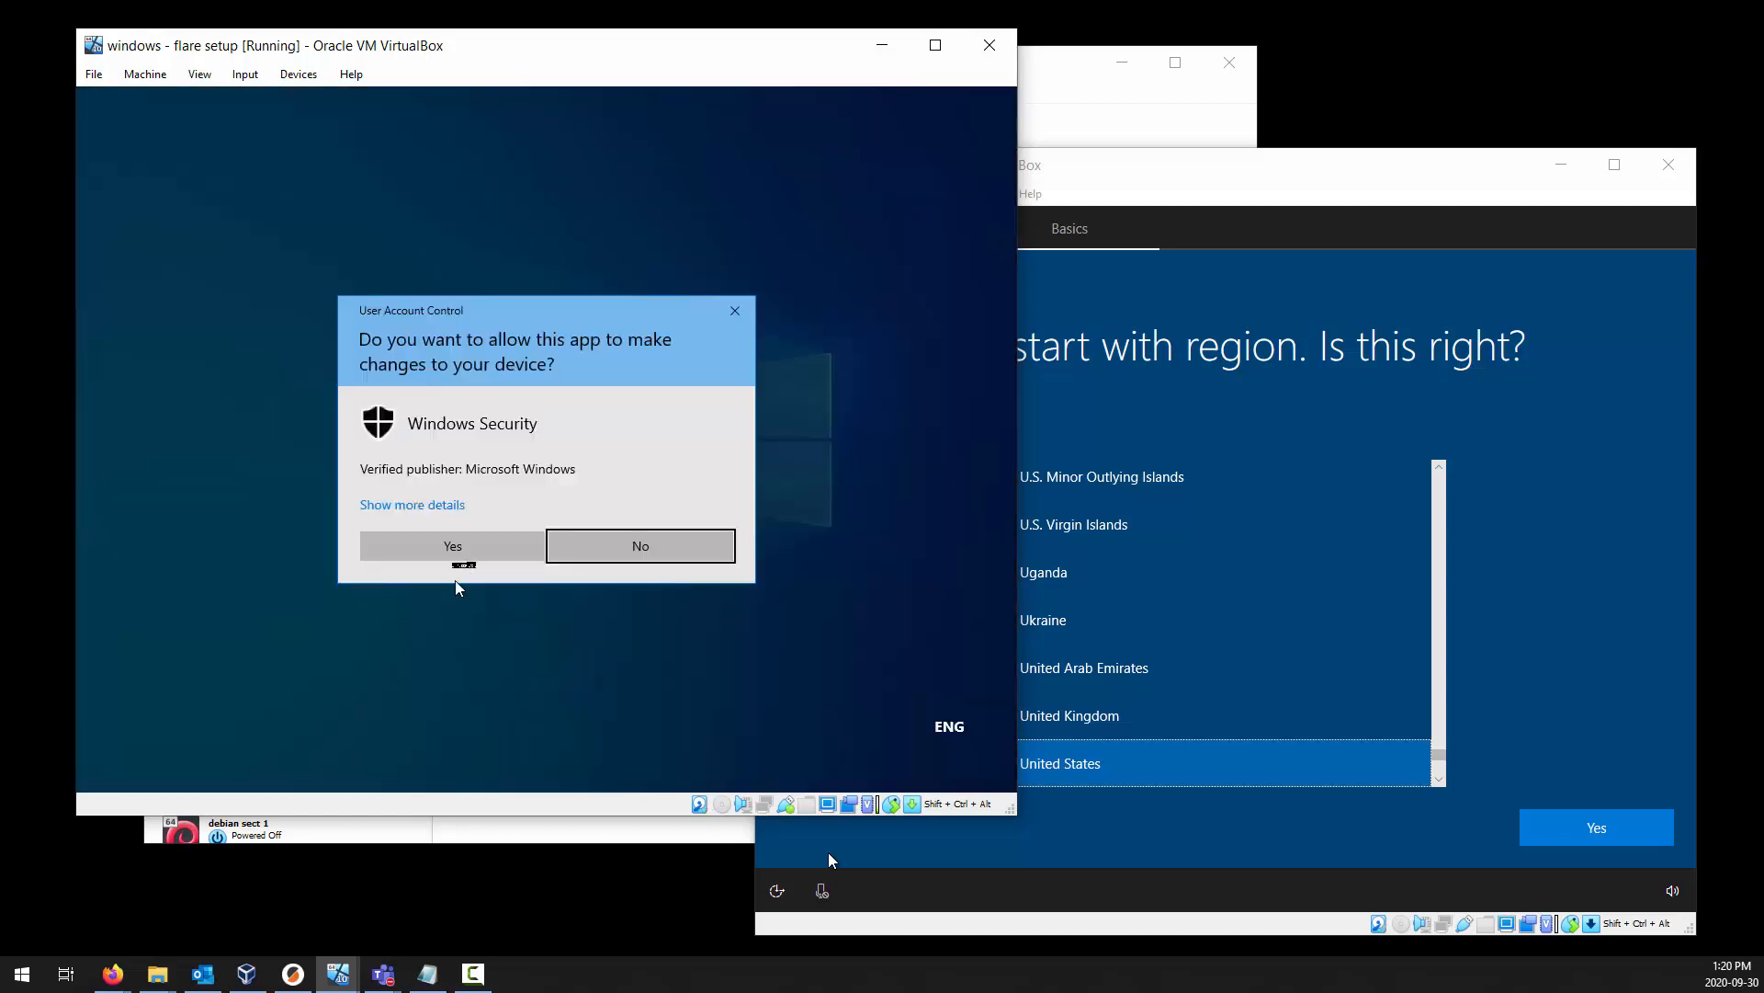
left_click(462, 551)
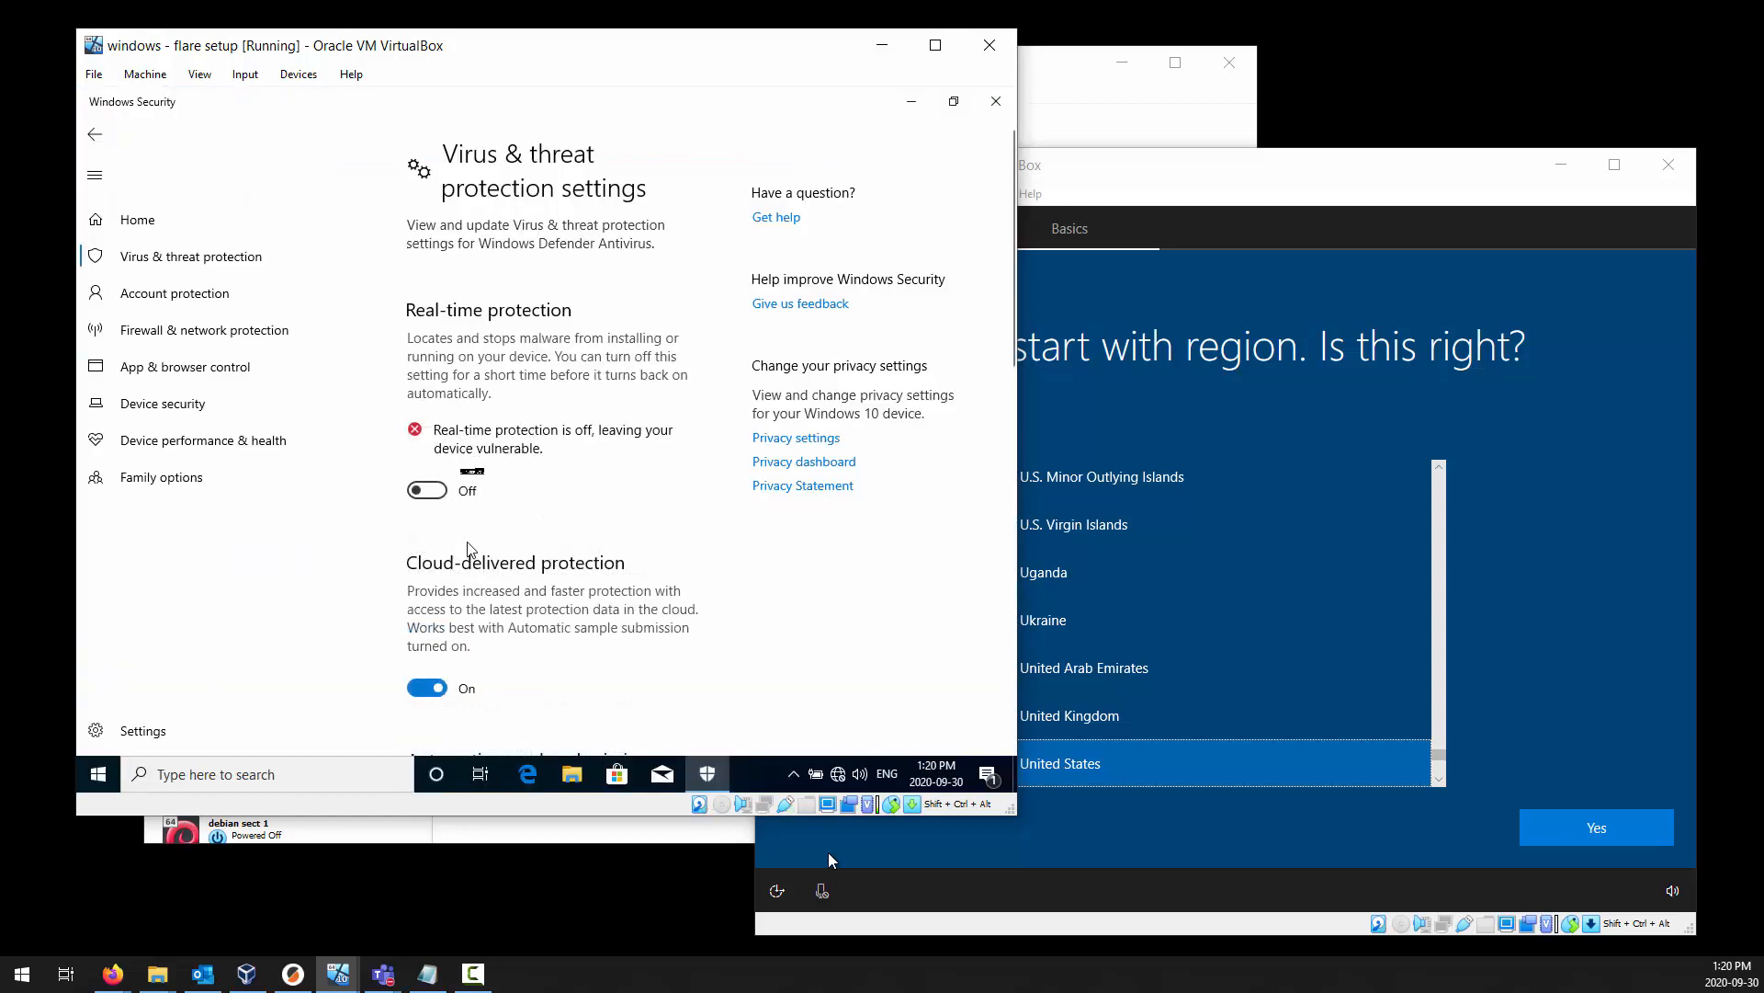
left_click(427, 687)
scroll(444, 633, "down", 4)
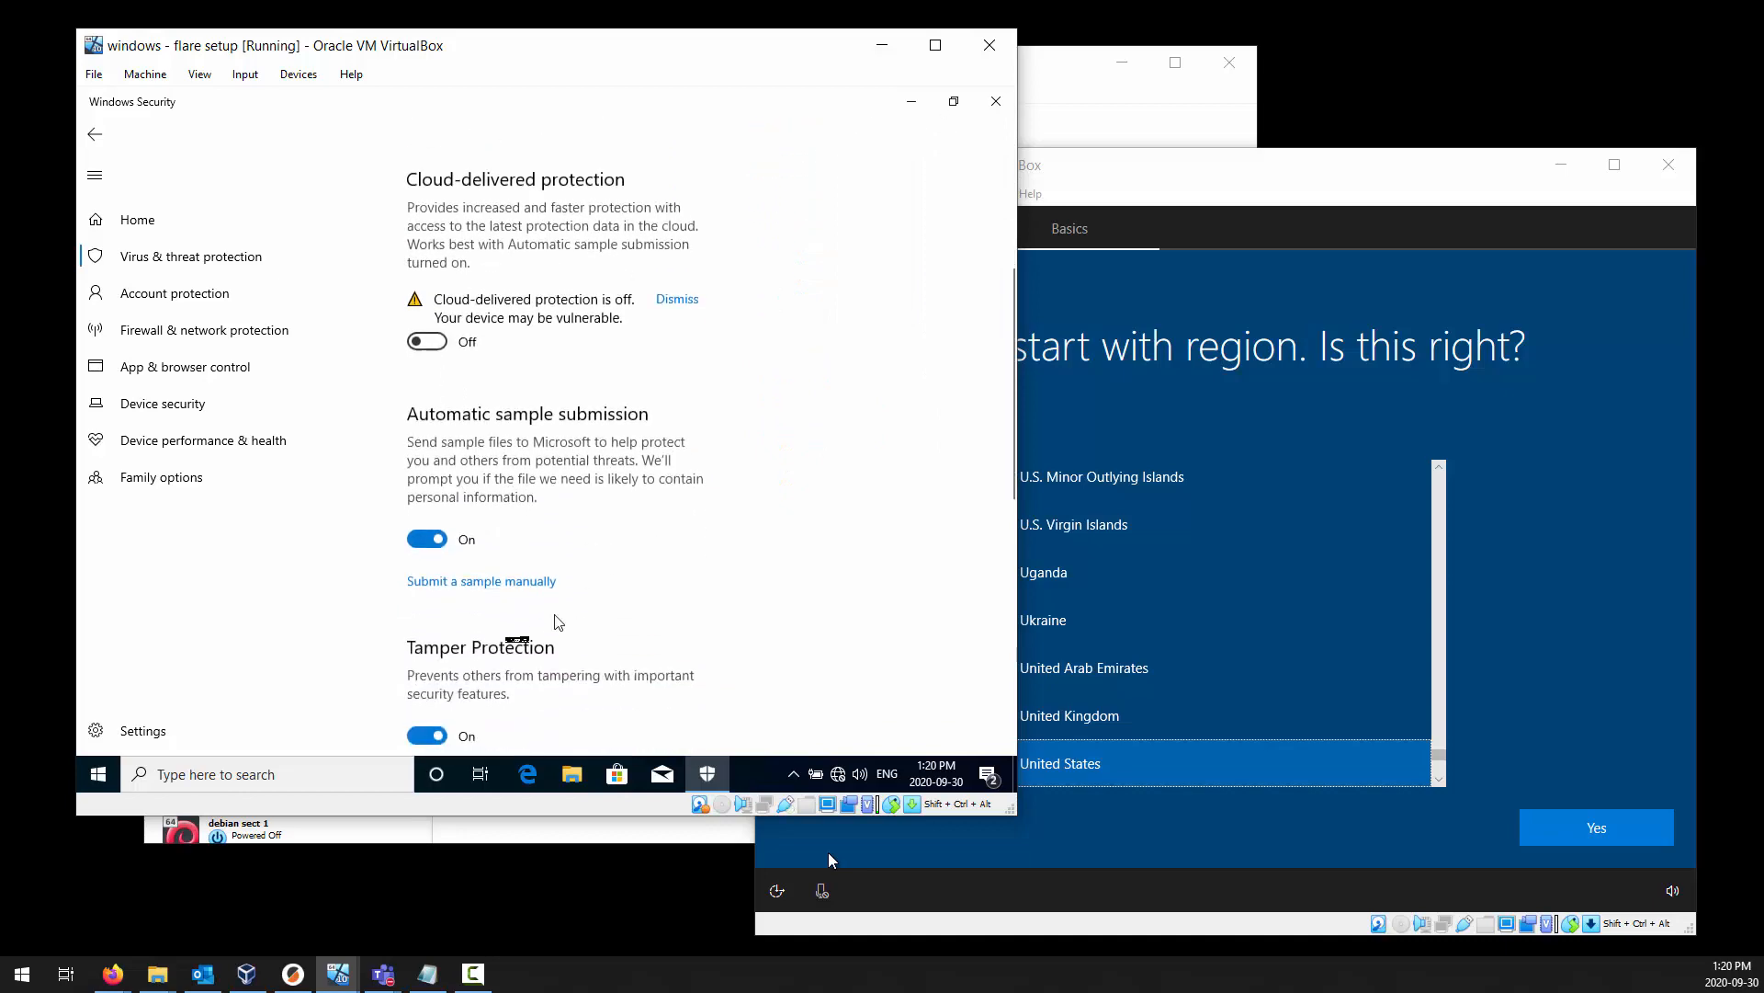
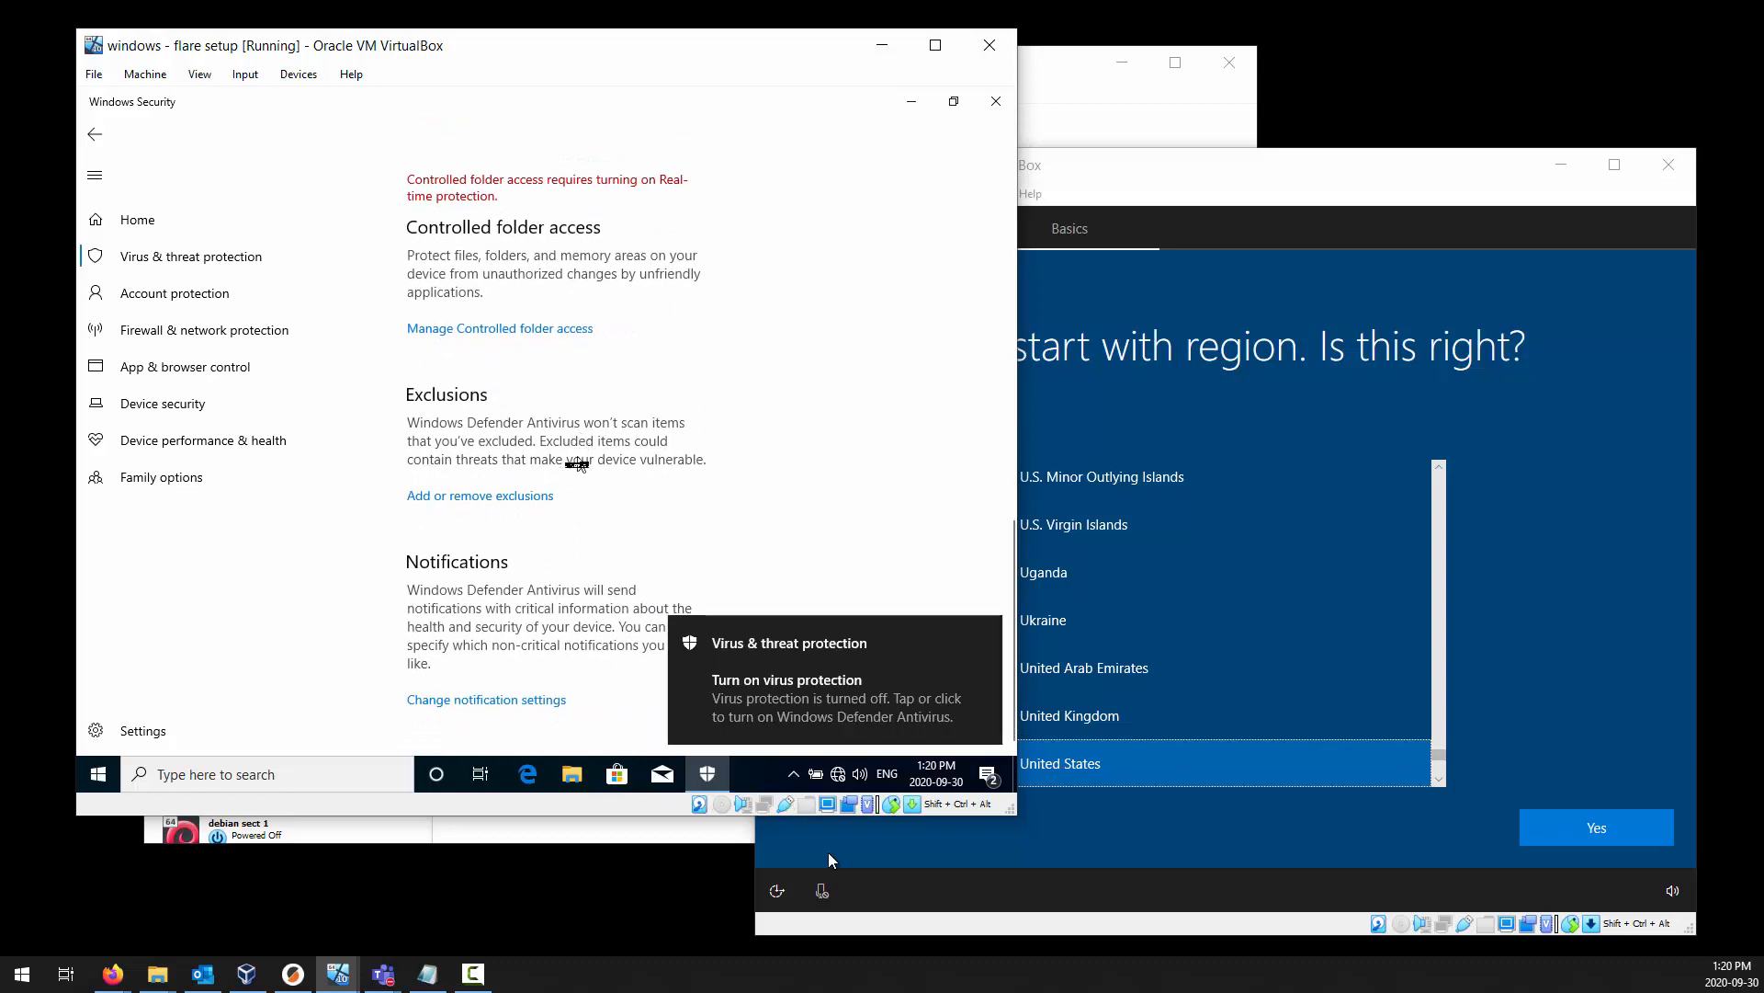
Check the security overview on the Windows Security home page and close the app.
scroll(578, 441, "up", 6)
scroll(577, 464, "up", 5)
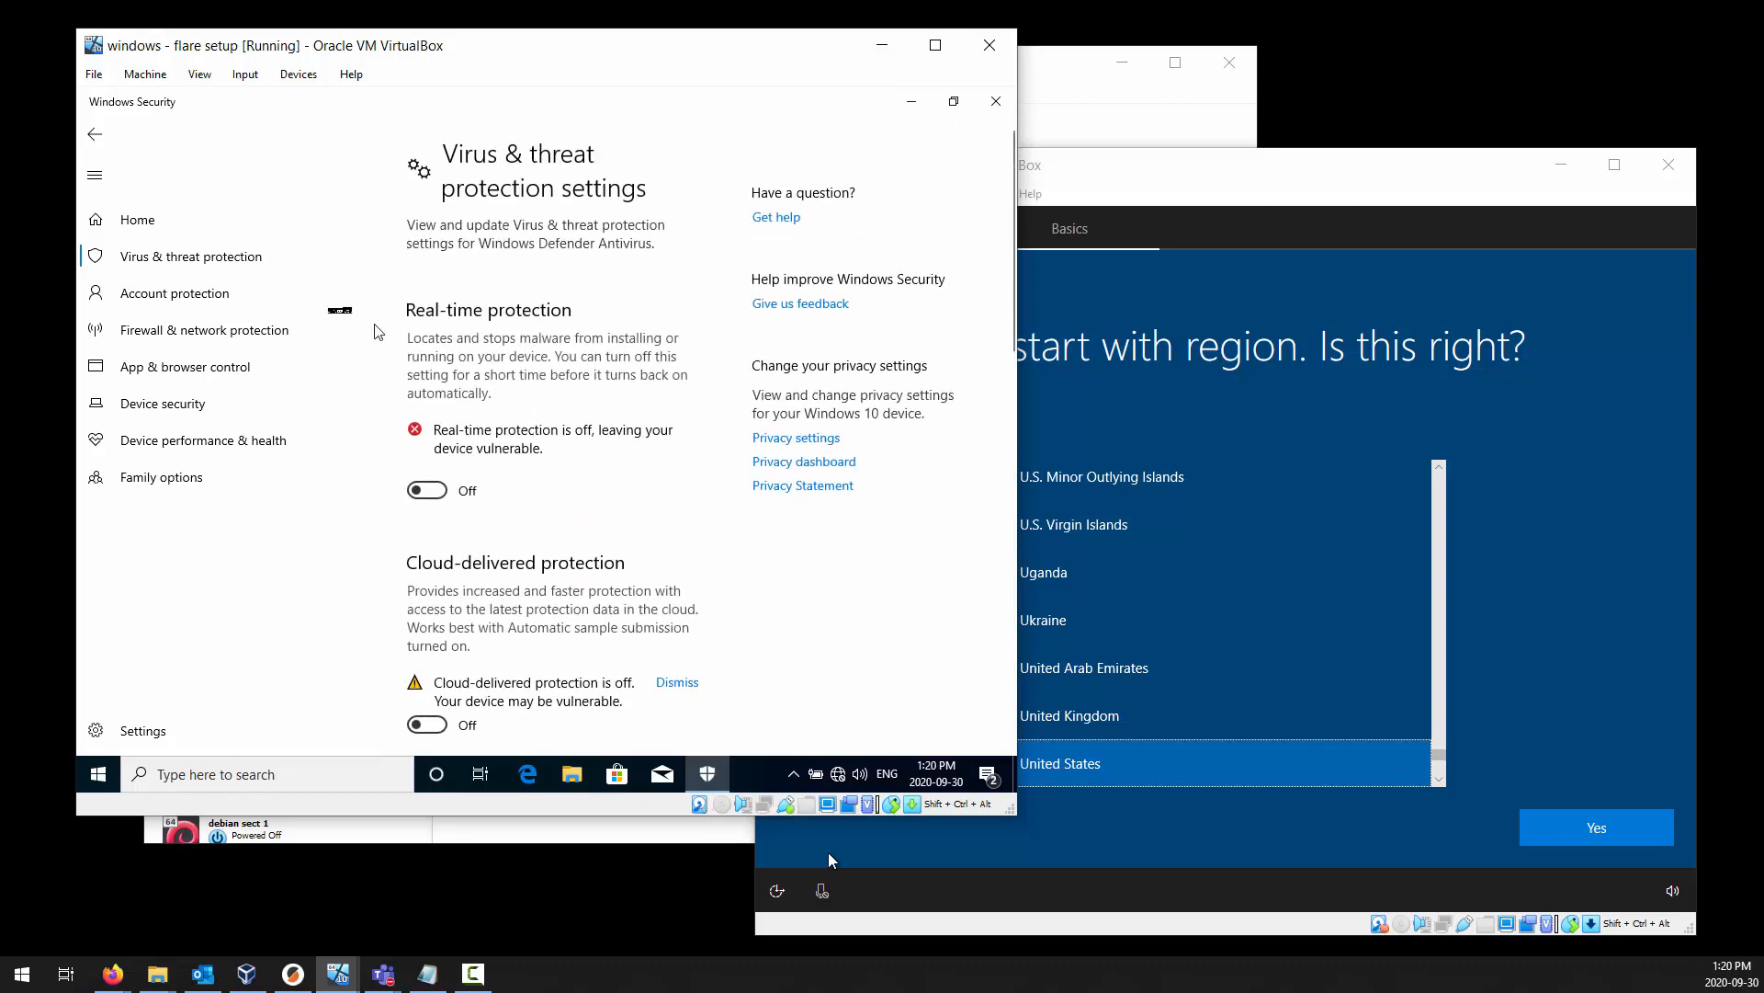
left_click(138, 225)
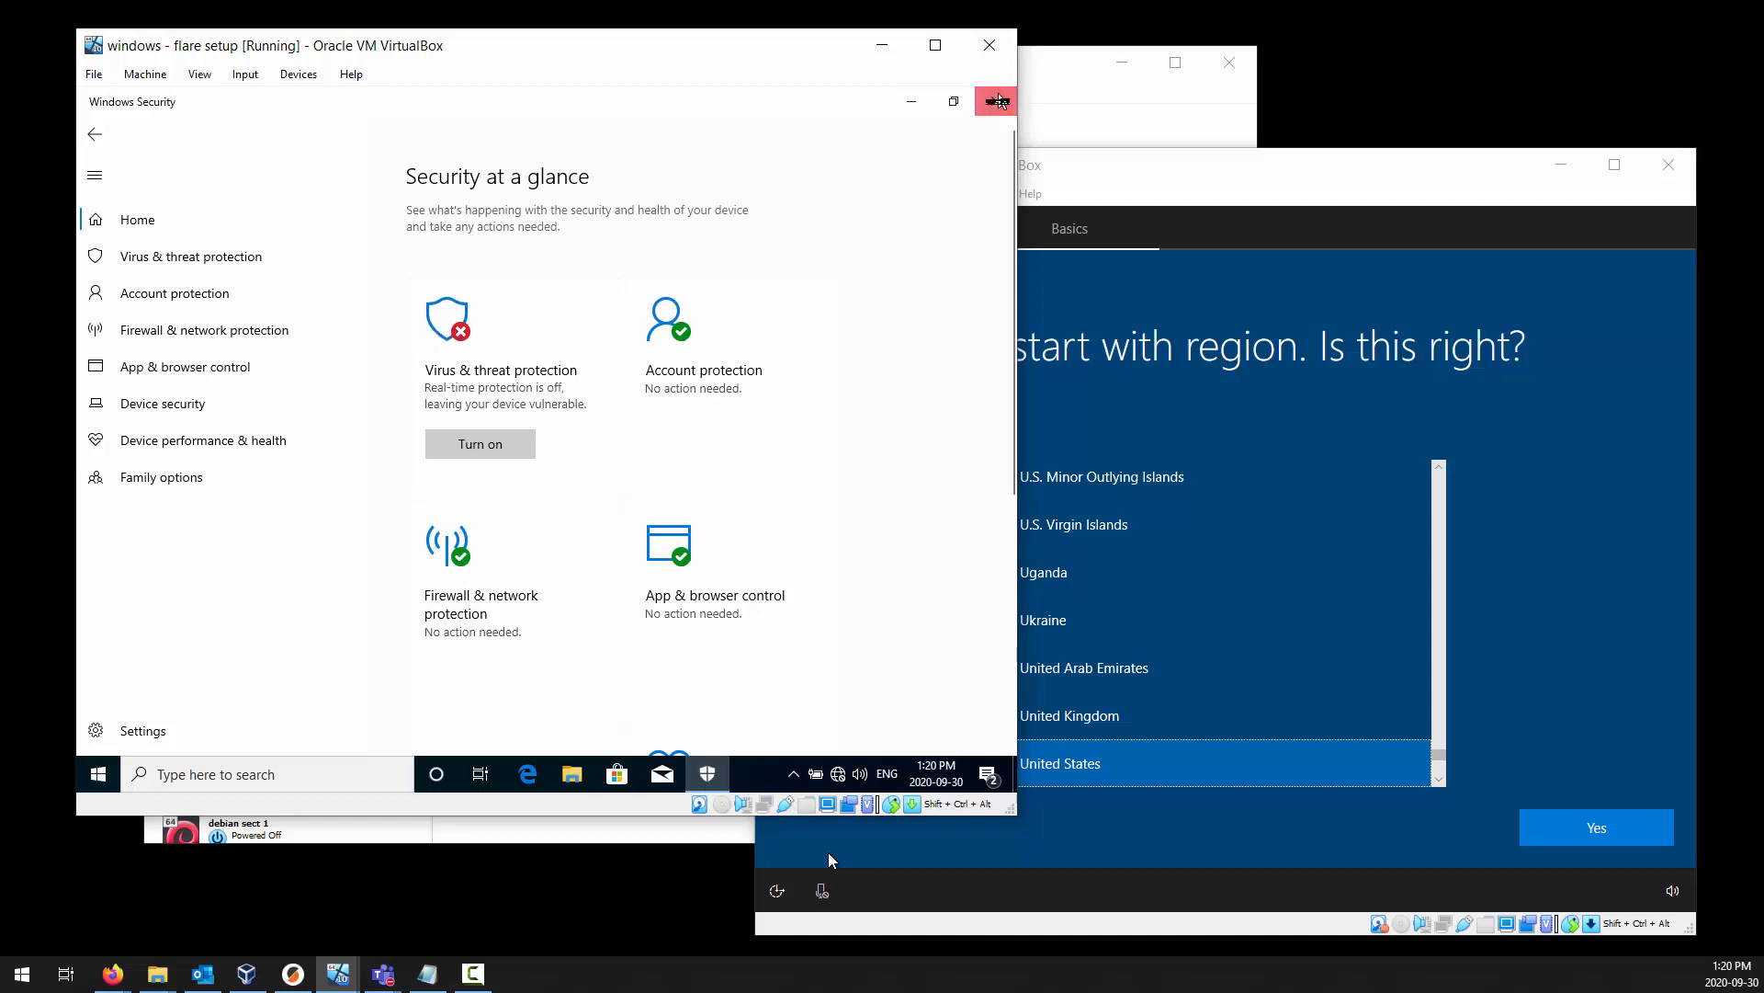
left_click(996, 101)
Search Windows for "def", reopen Windows Security, and go to Virus & threat protection.
left_click(98, 774)
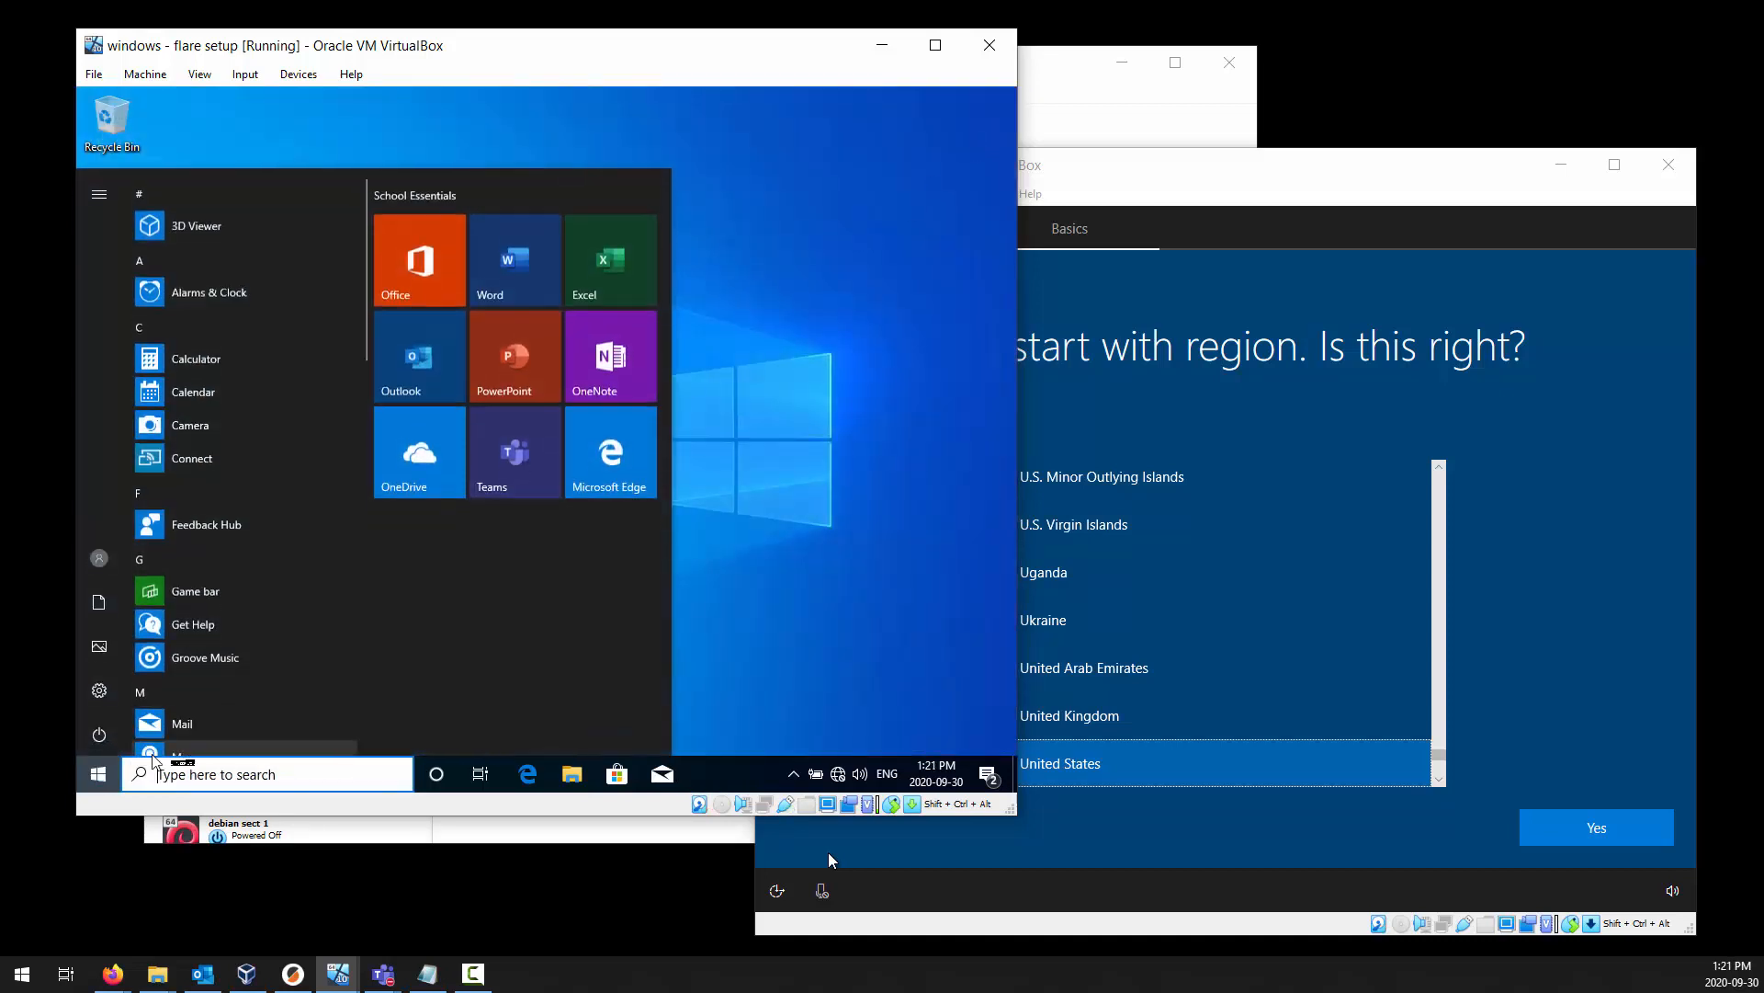
type("def")
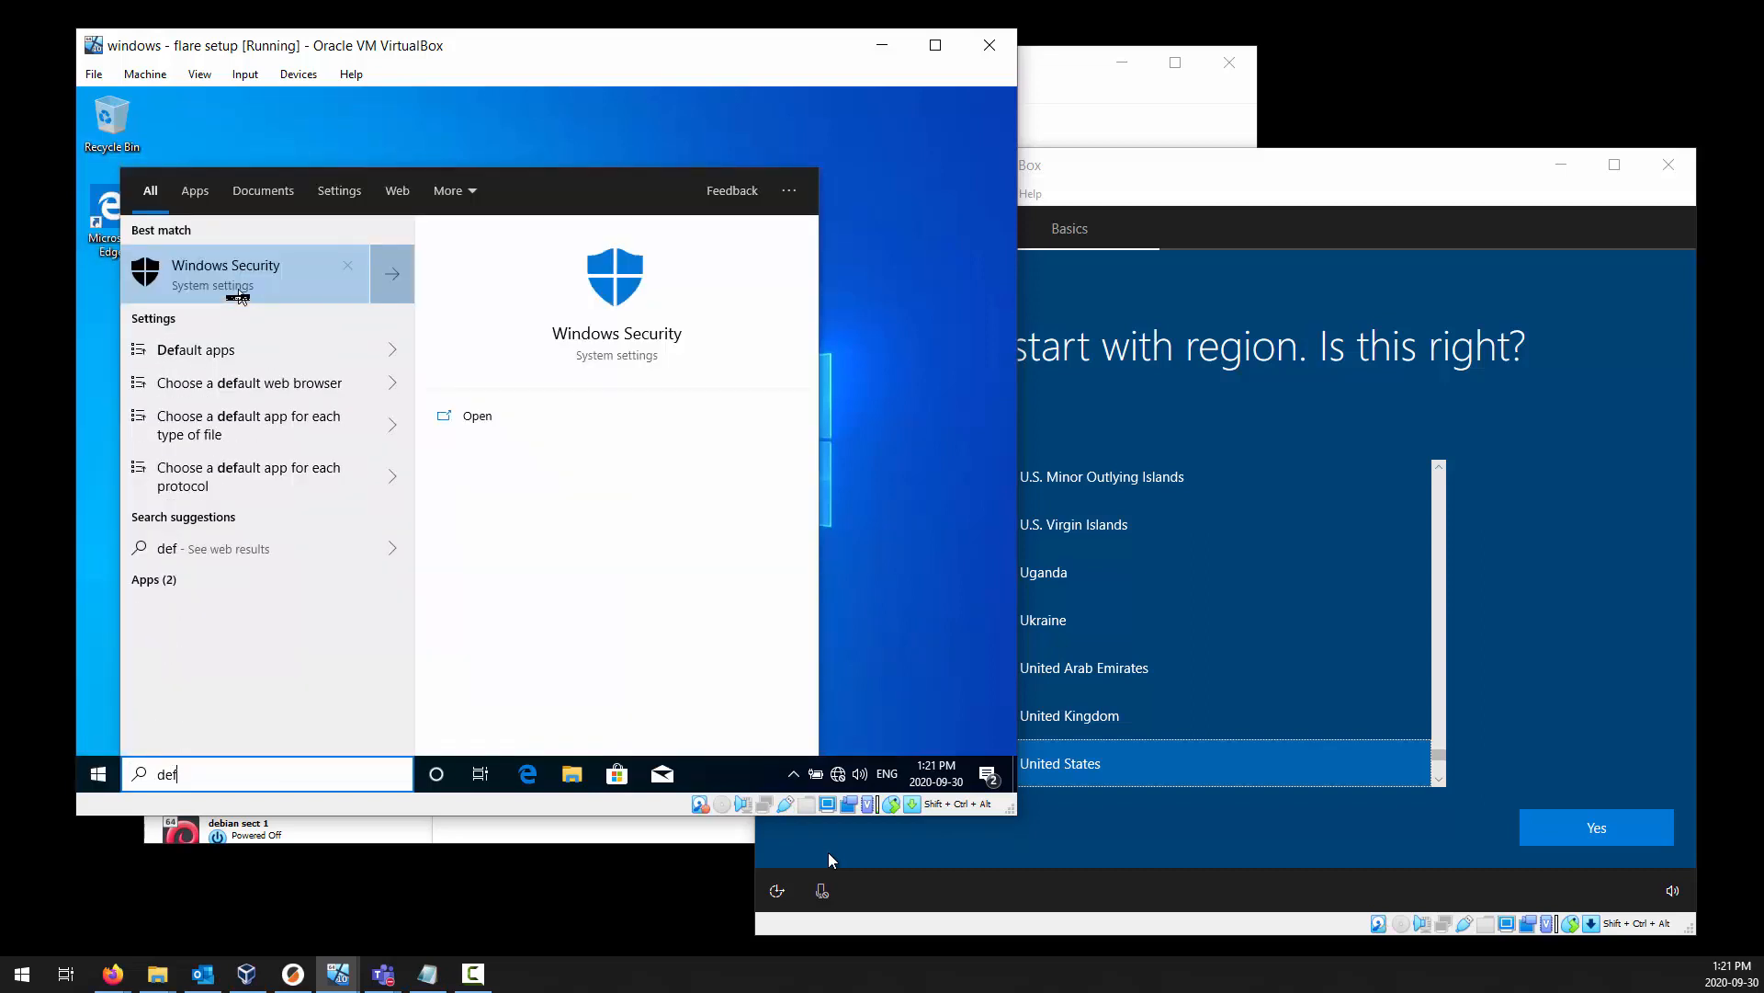
left_click(238, 292)
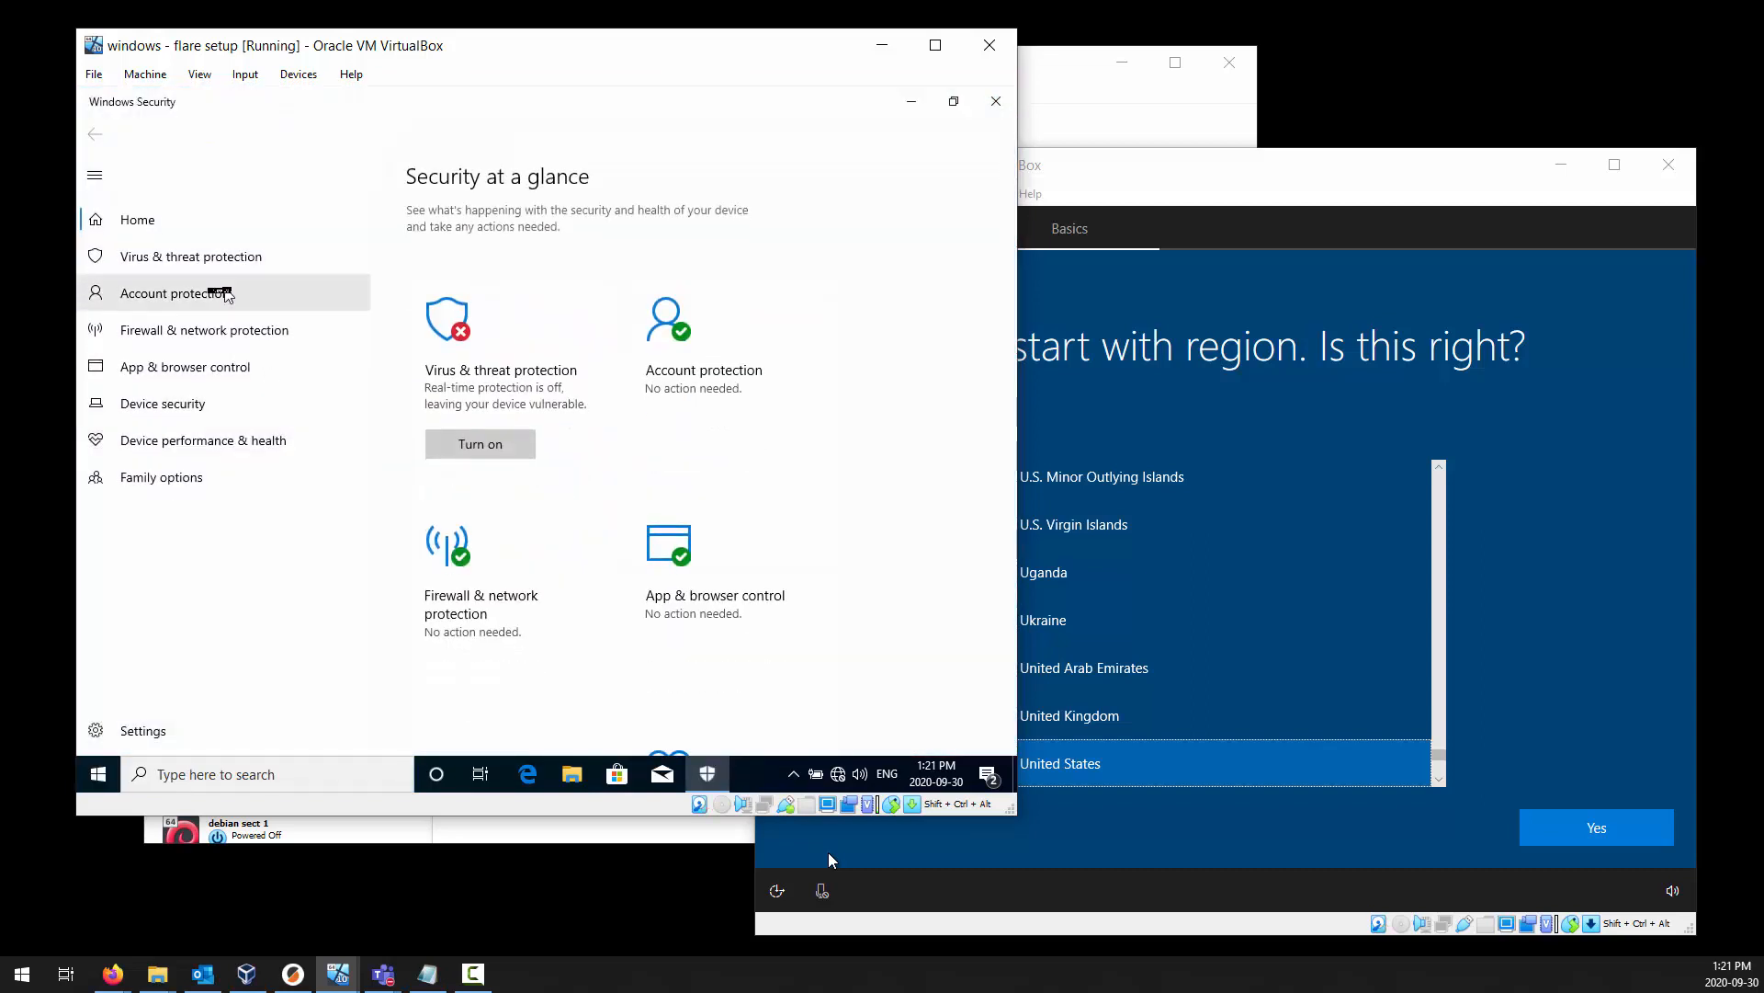
left_click(189, 260)
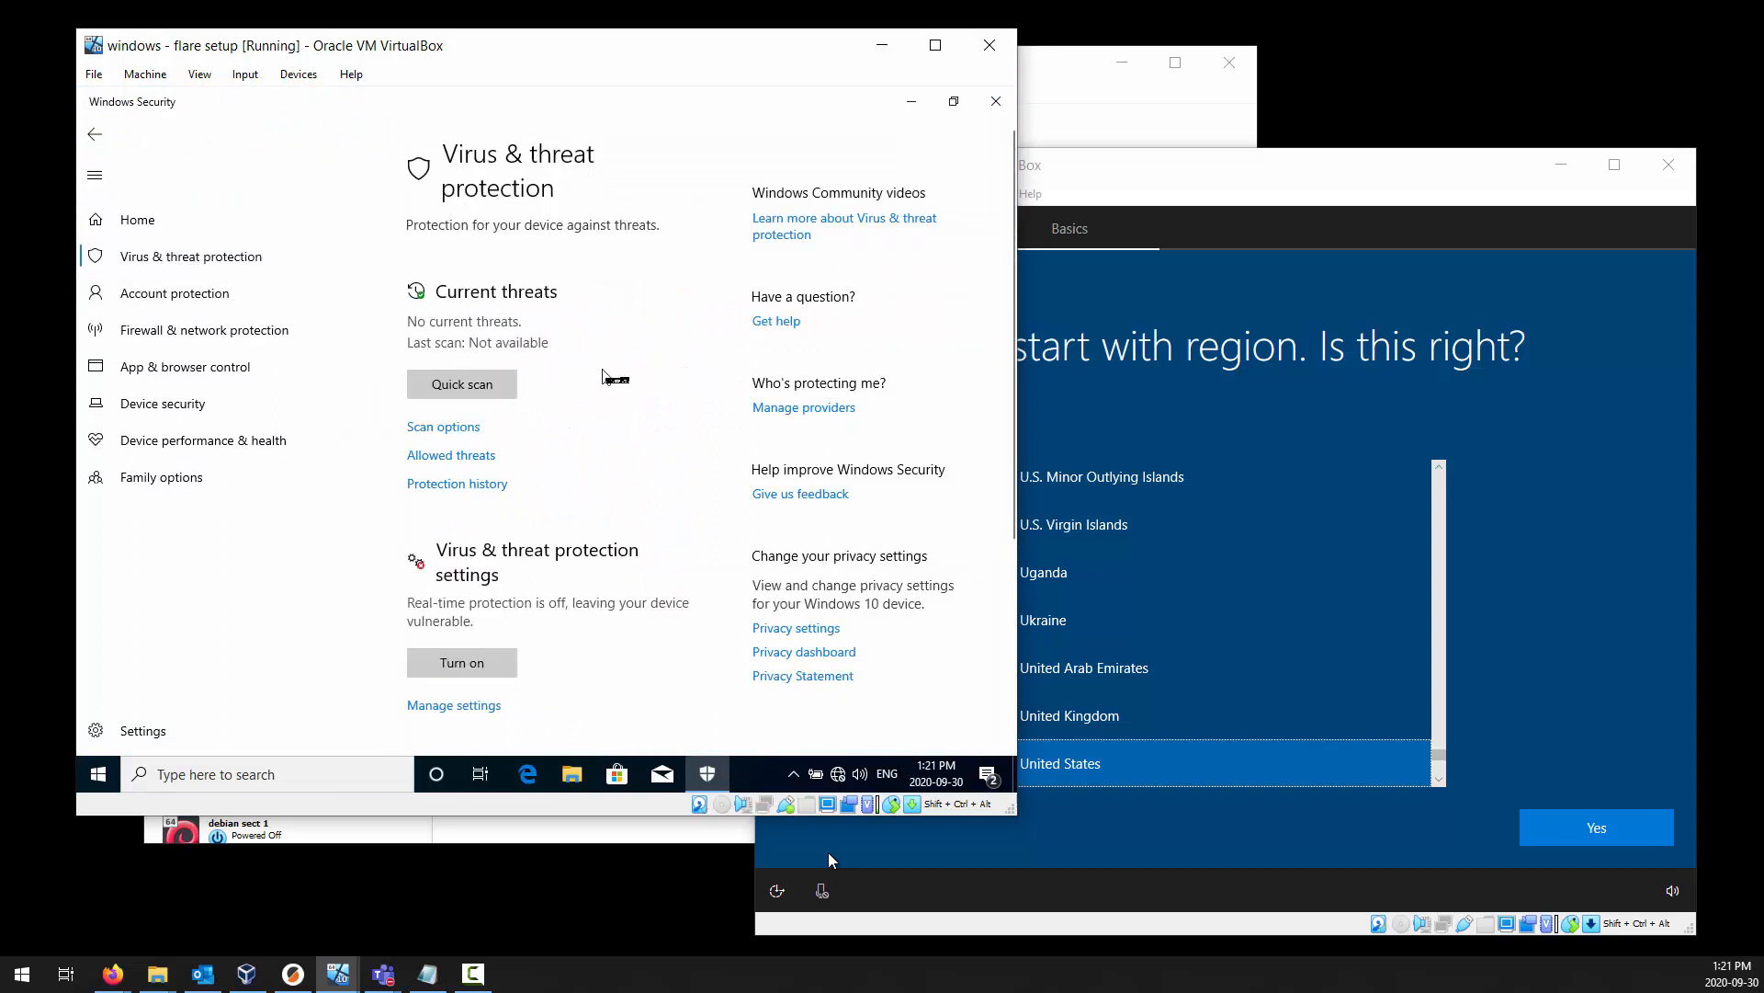
Open the page for managing the Virus & threat protection settings.
scroll(621, 393, "down", 1)
scroll(622, 392, "down", 2)
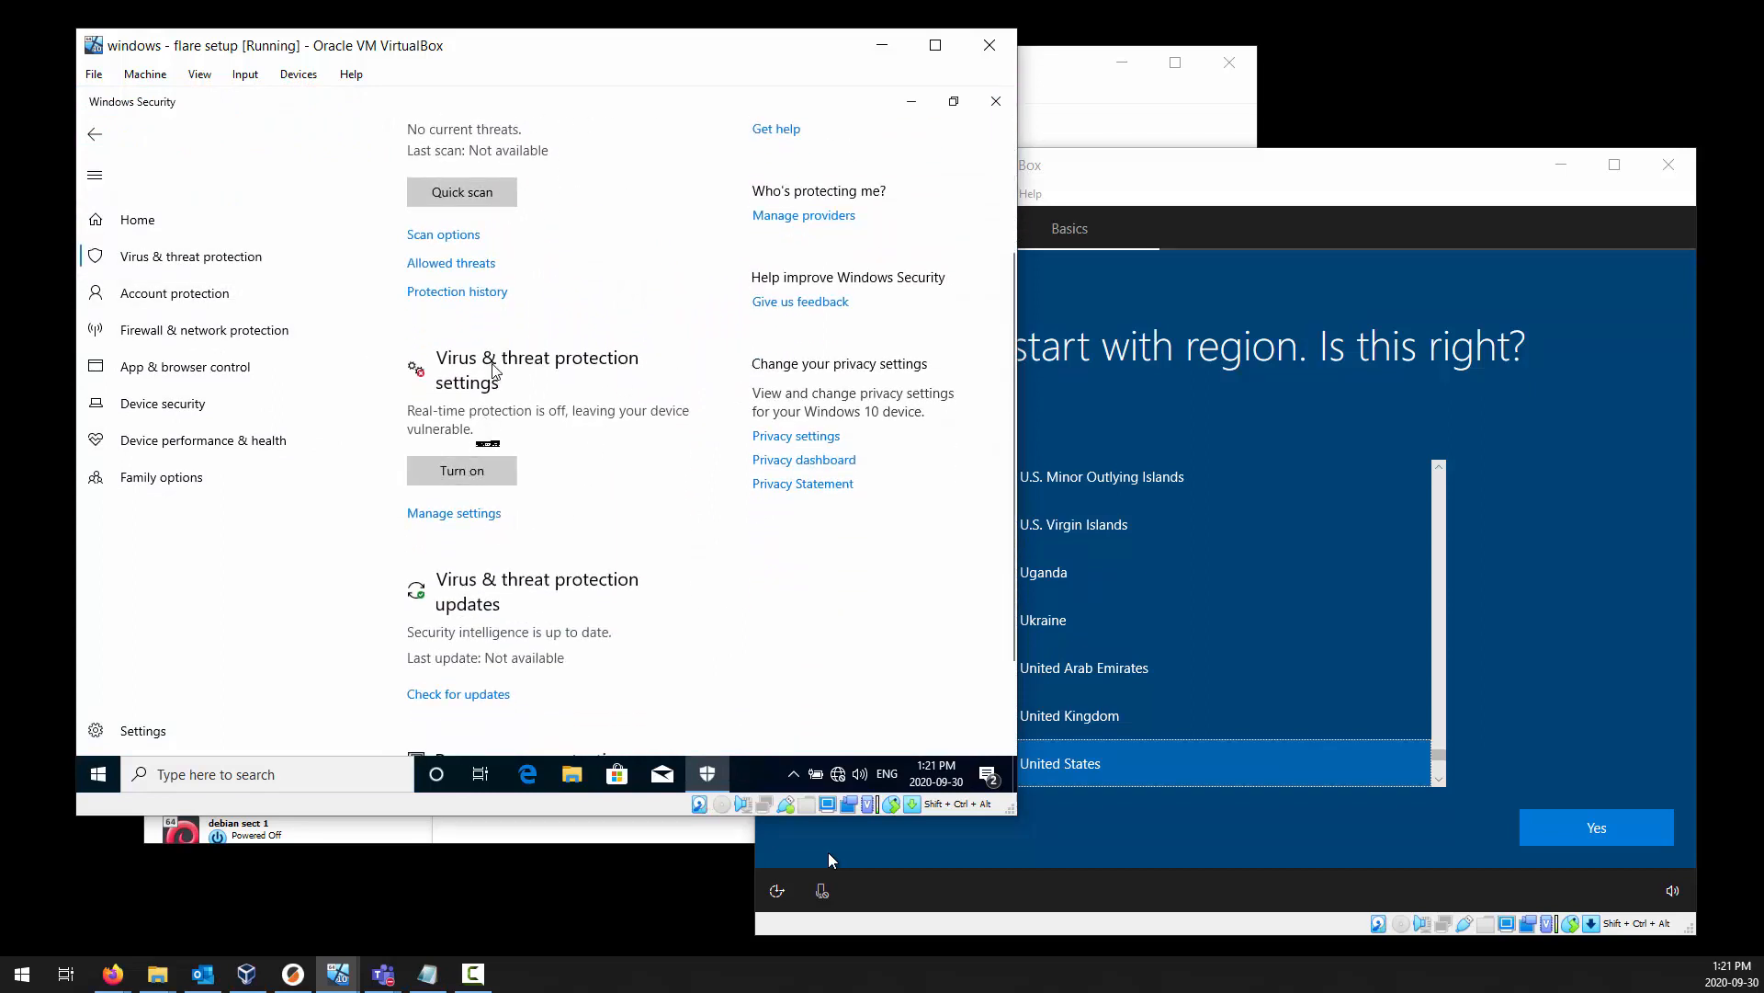
scroll(626, 487, "down", 1)
scroll(626, 487, "down", 1)
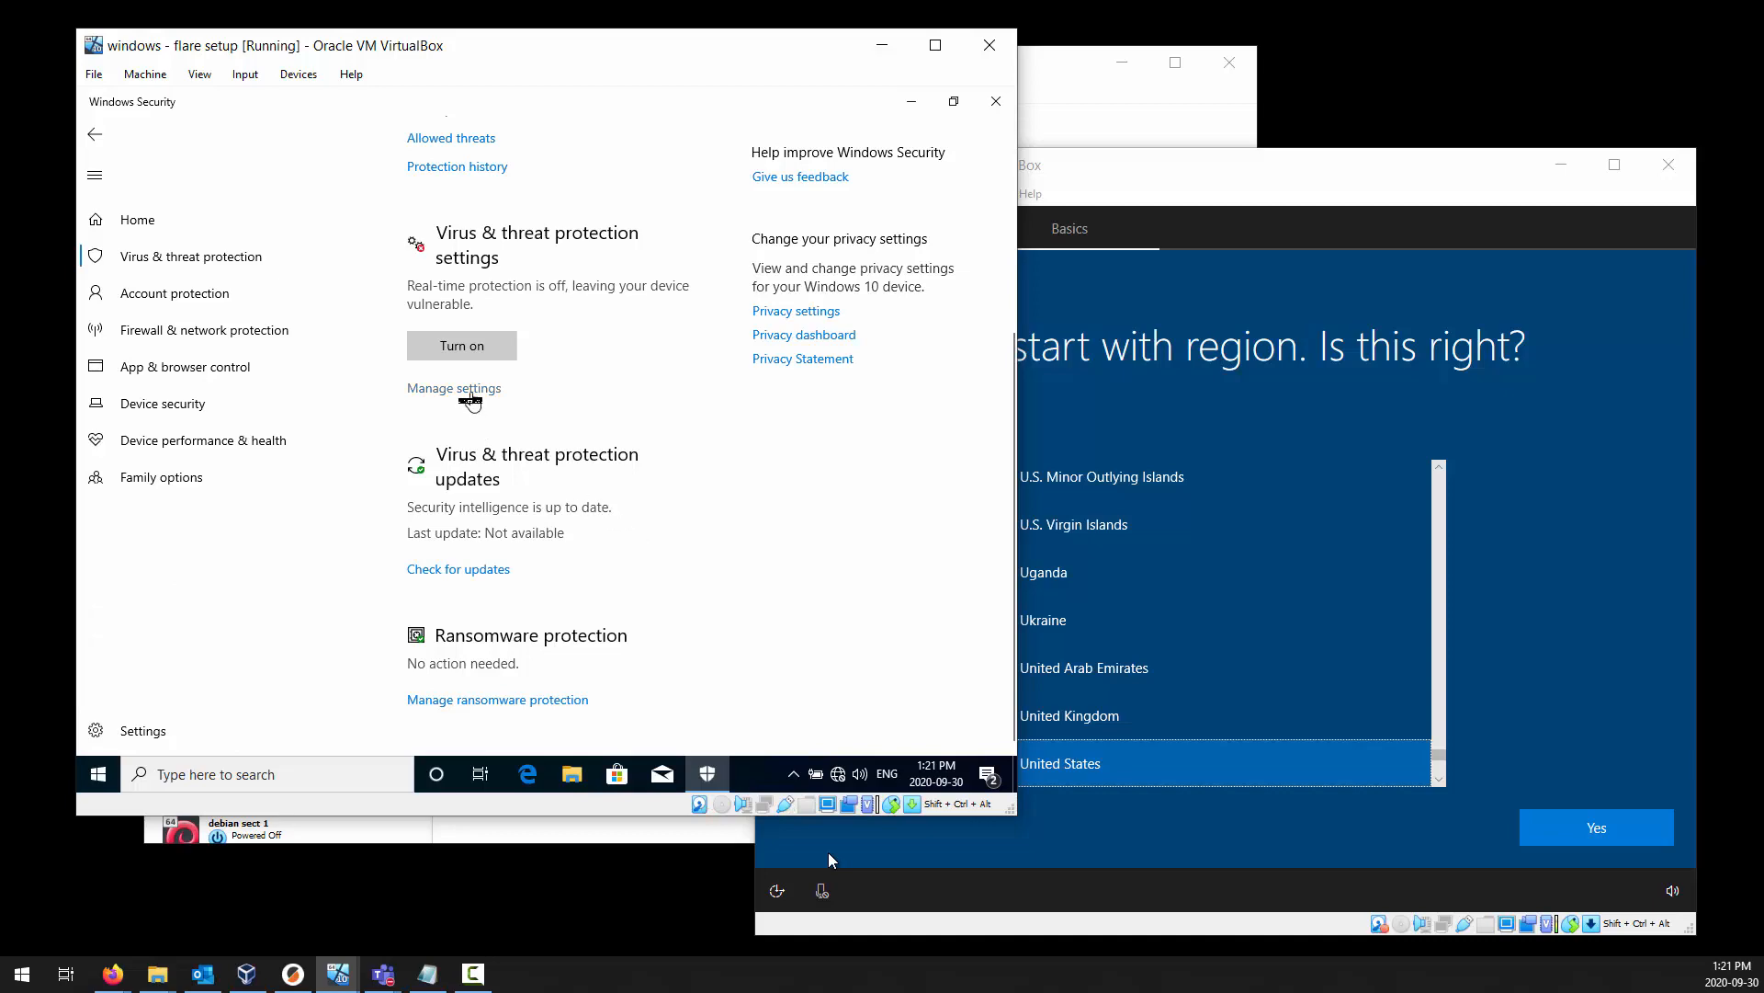
left_click(469, 393)
Review the states of Real-time protection, Cloud-delivered protection, Automatic sample submission, and Tamper Protection.
scroll(676, 381, "down", 3)
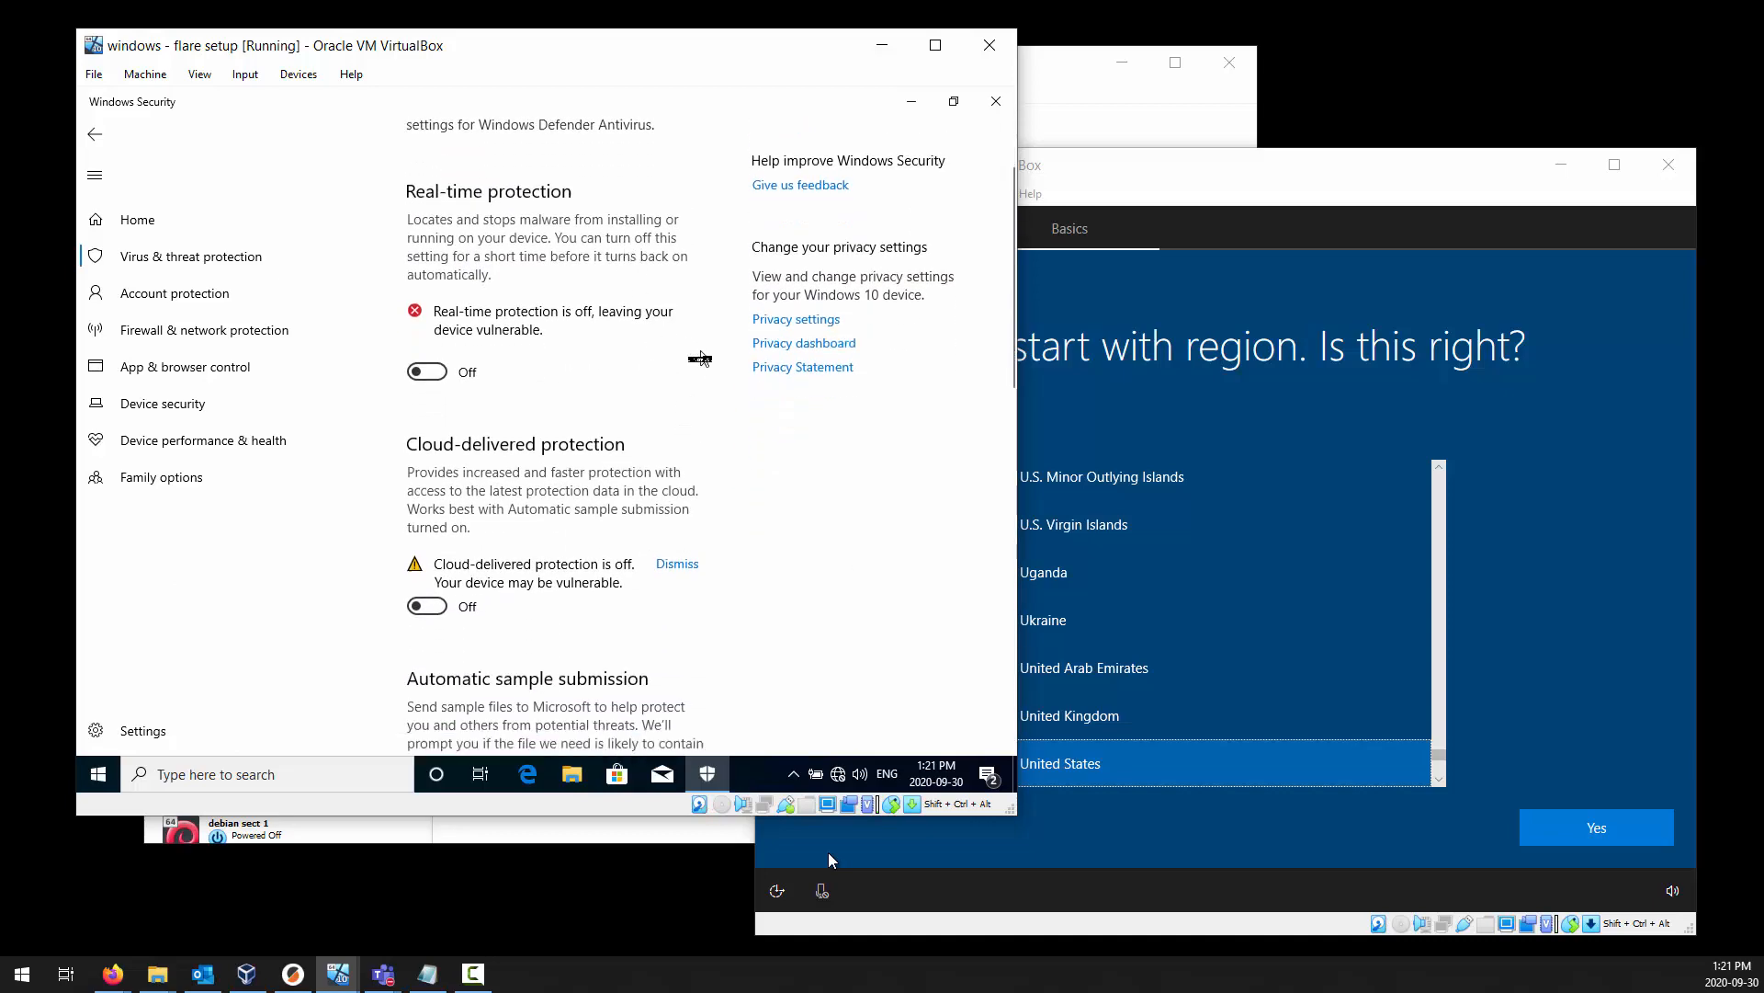
scroll(700, 358, "down", 4)
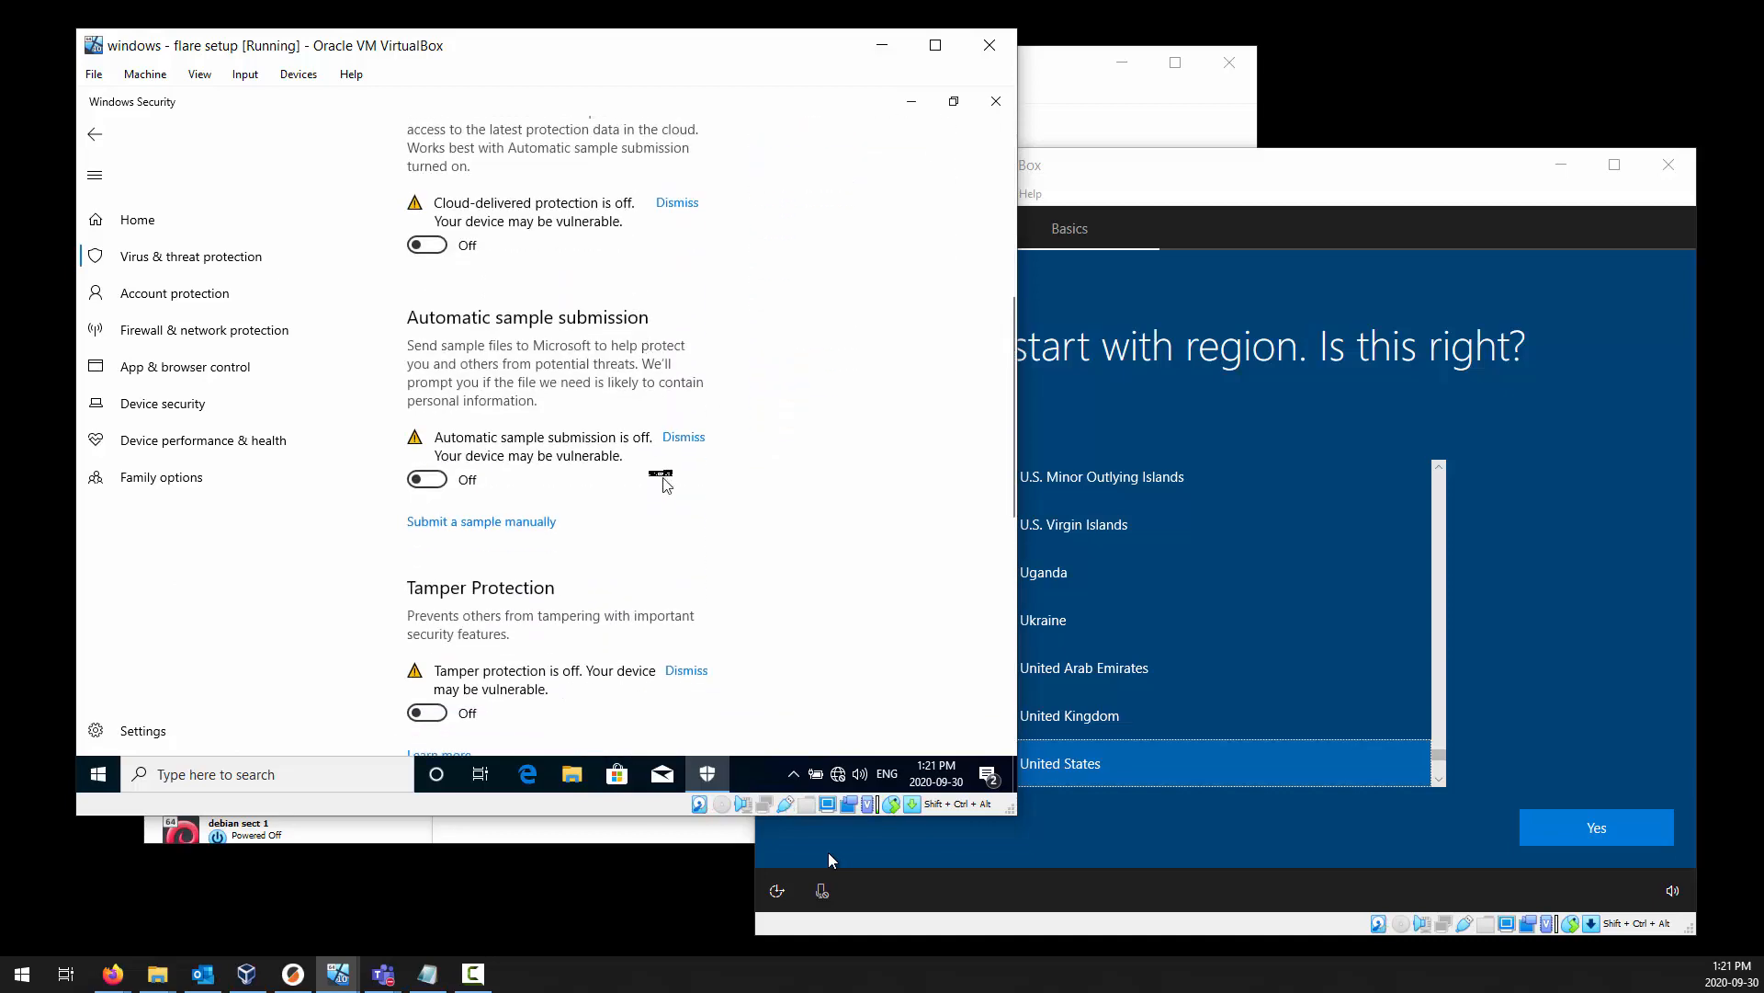
scroll(657, 455, "up", 3)
scroll(657, 455, "down", 2)
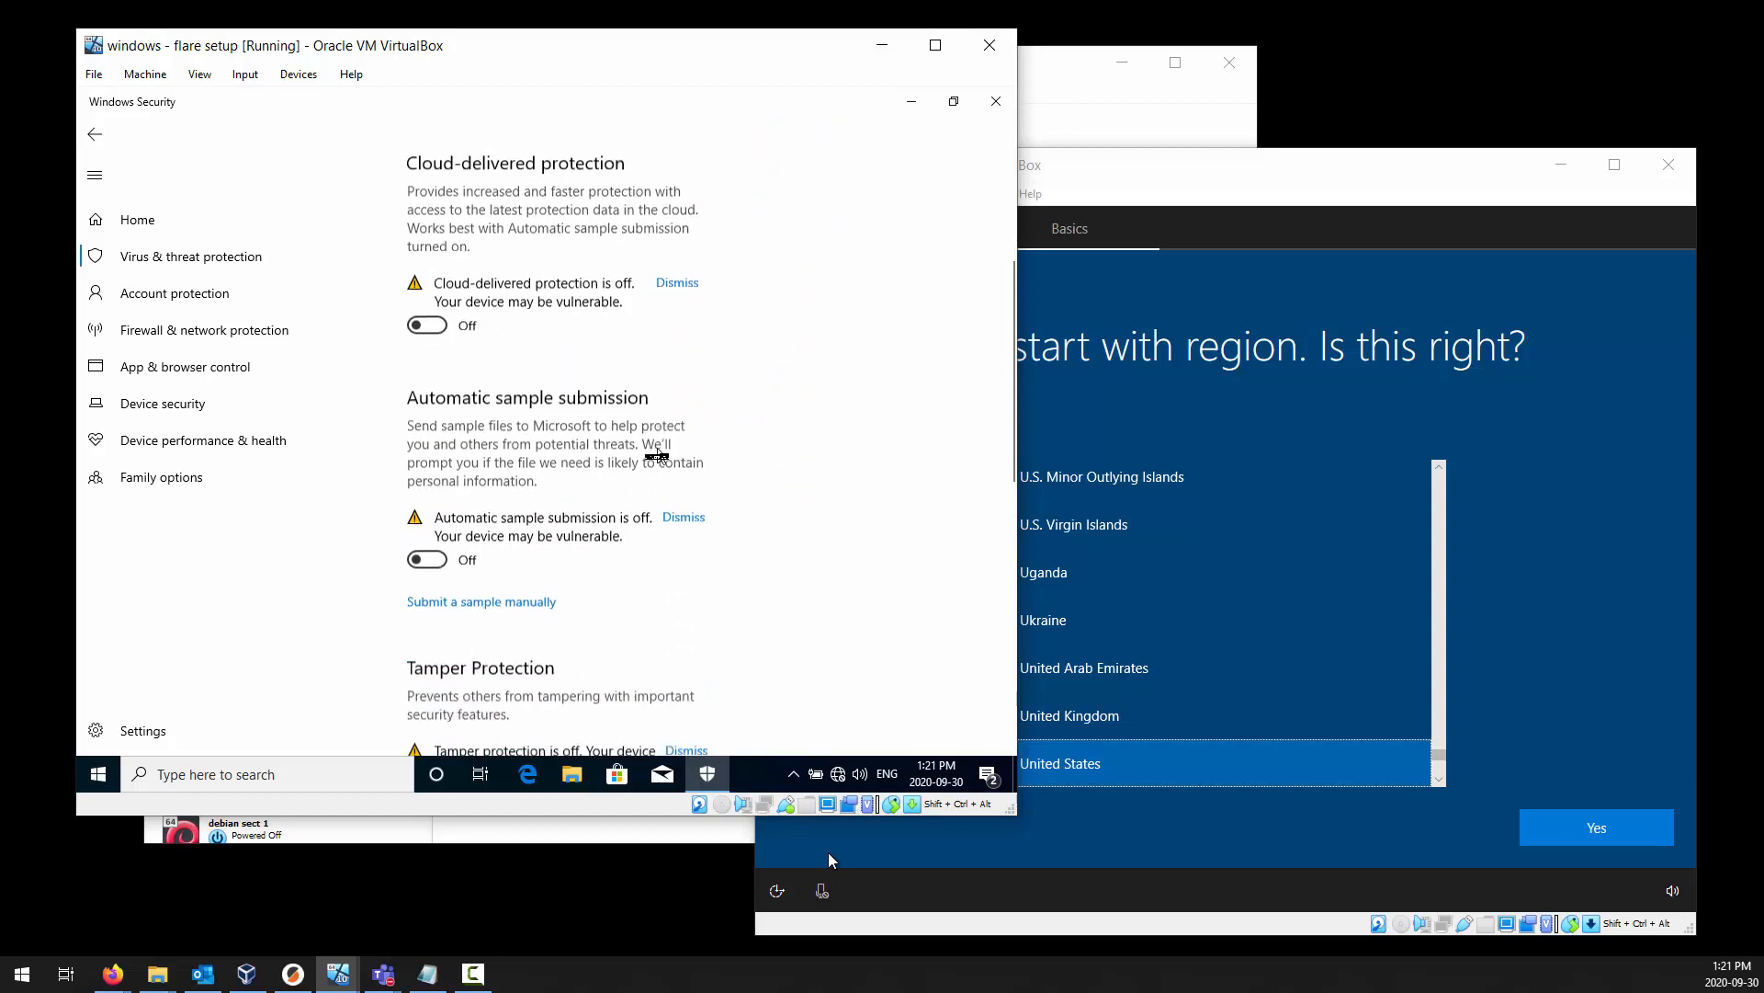
scroll(657, 455, "down", 1)
scroll(657, 455, "down", 2)
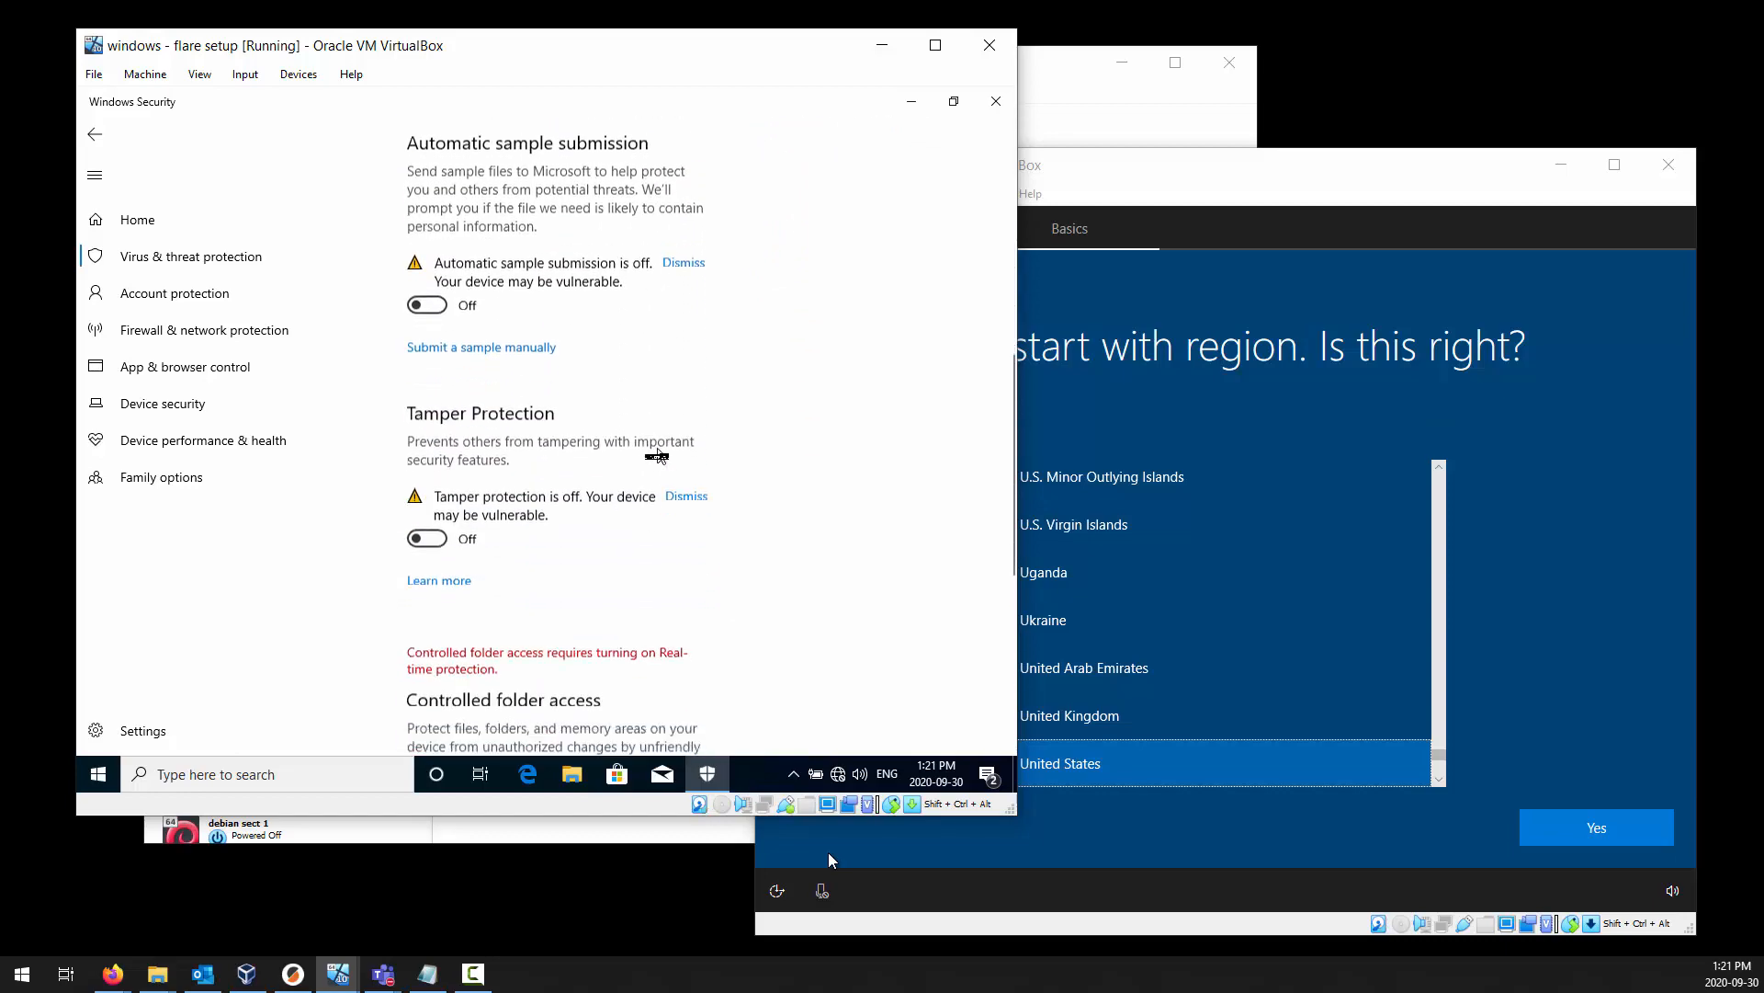
scroll(657, 455, "down", 5)
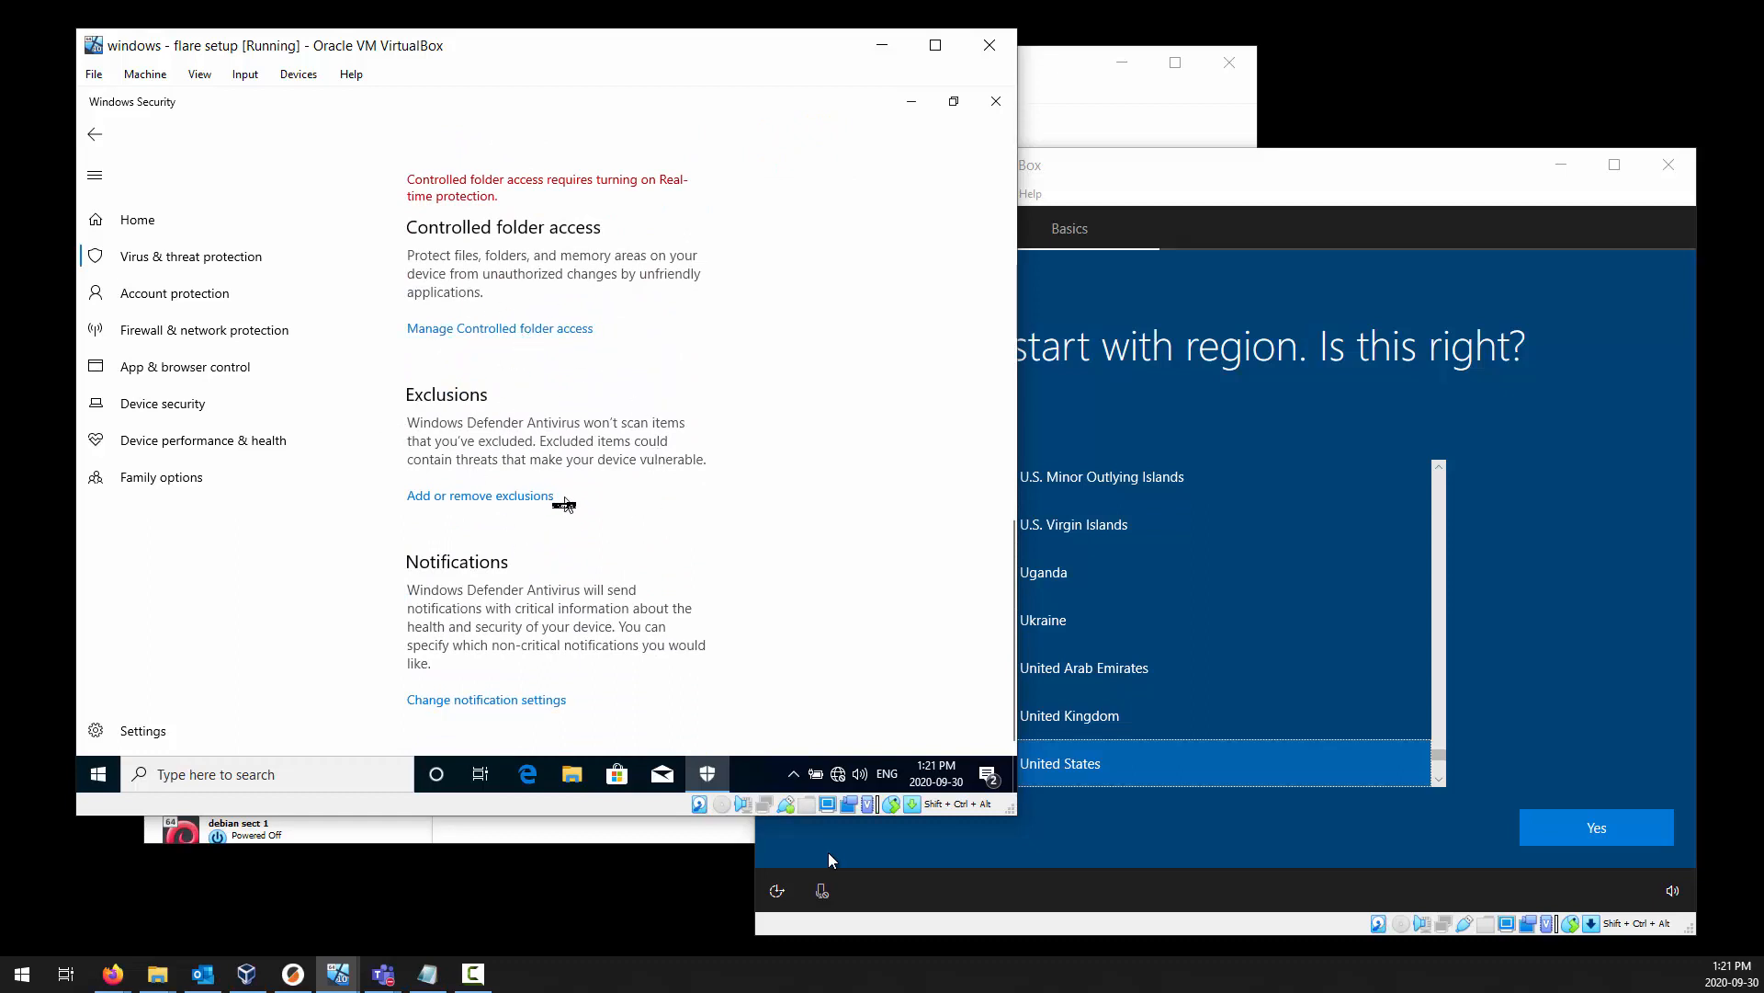
scroll(477, 560, "up", 15)
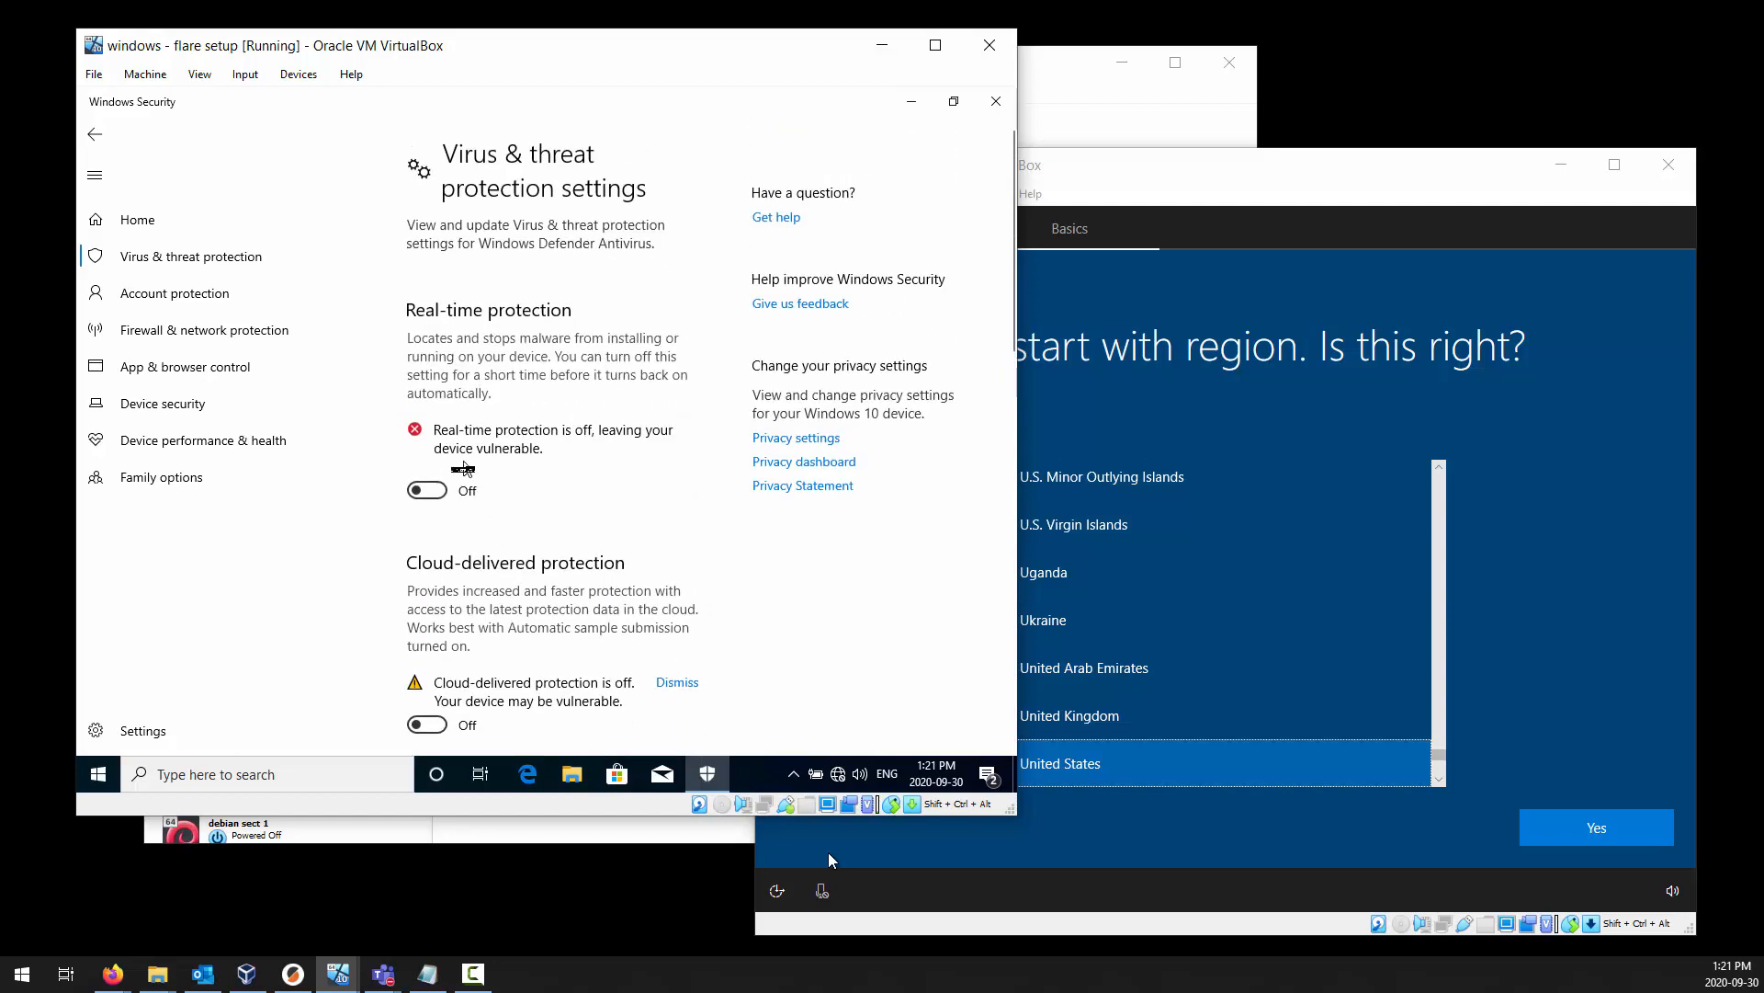
Add Local Disk (C:) as a folder exclusion, allow Windows Security to make the change, and close Windows Security.
scroll(464, 469, "down", 14)
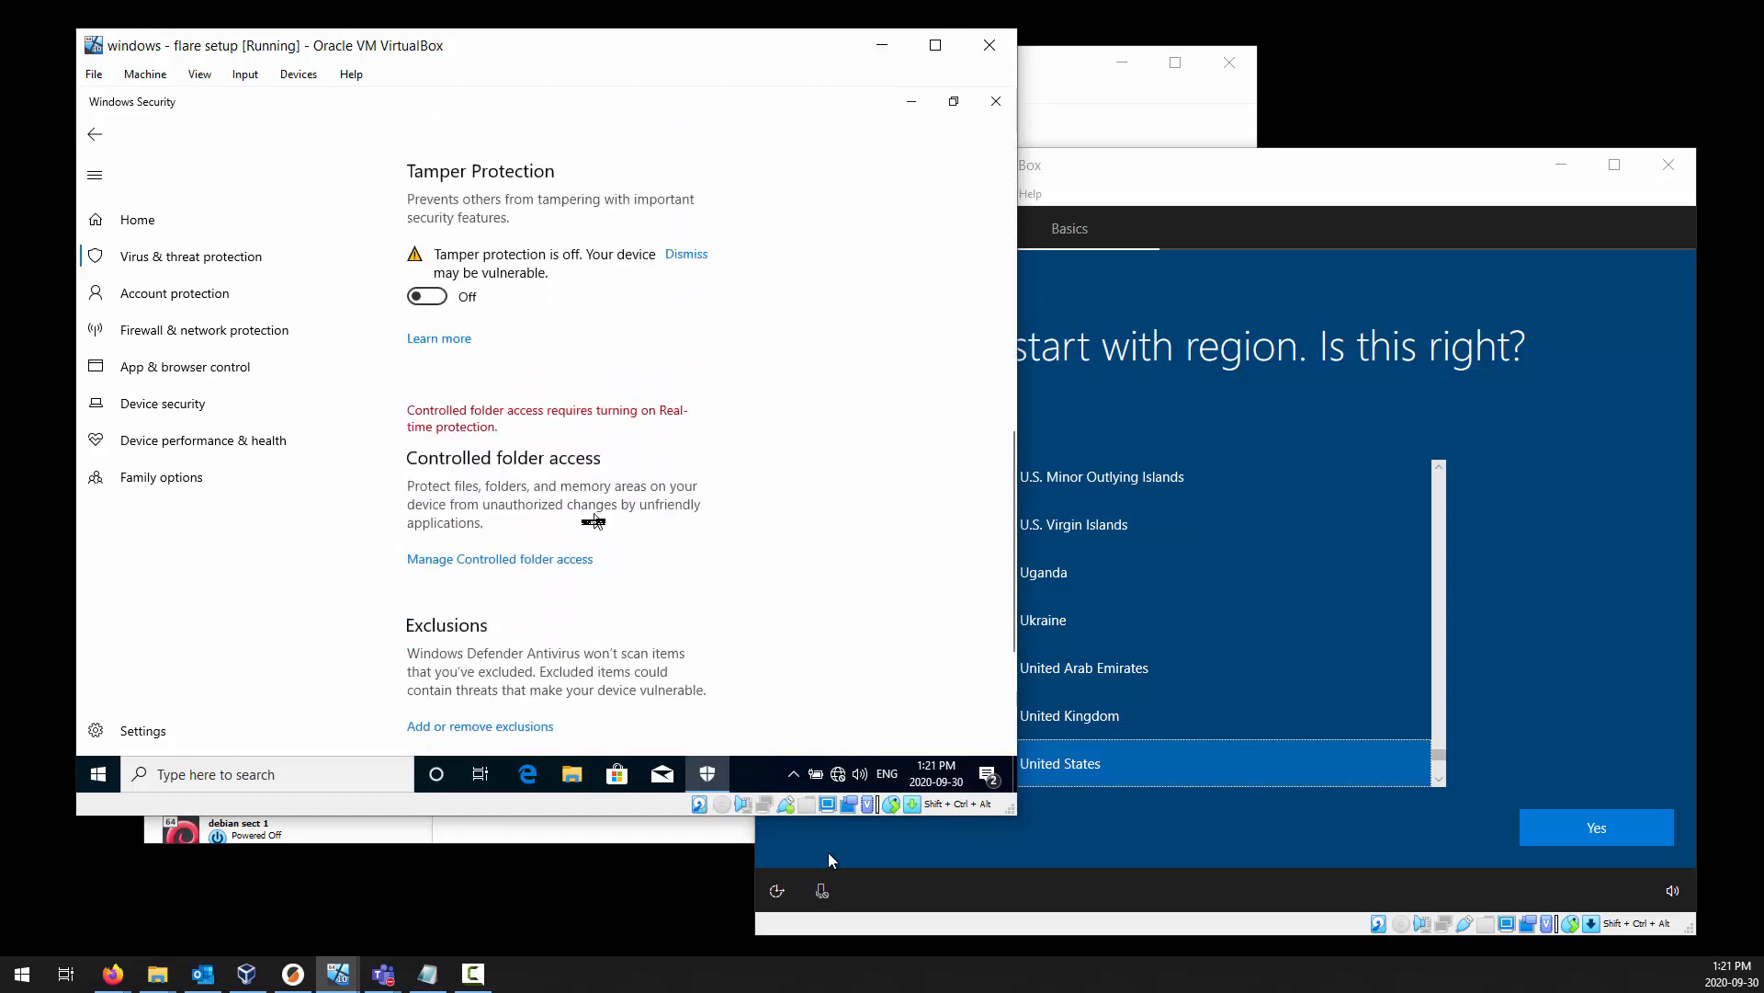
scroll(593, 521, "down", 5)
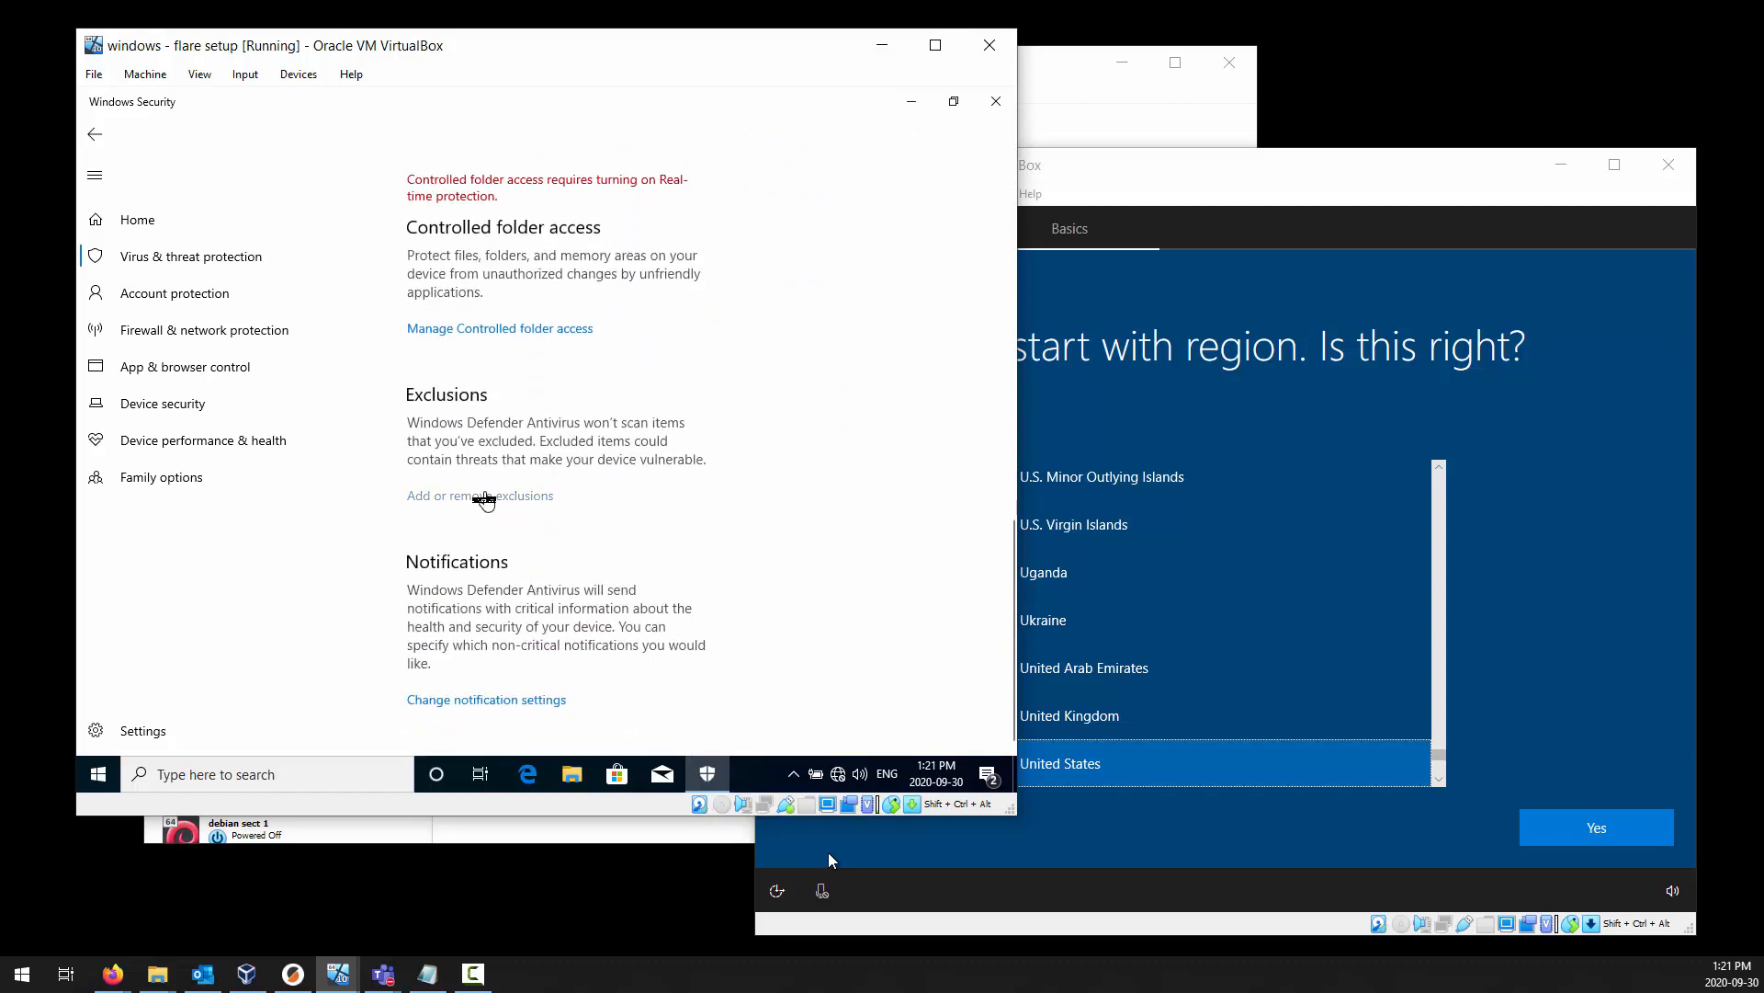
left_click(484, 496)
left_click(496, 285)
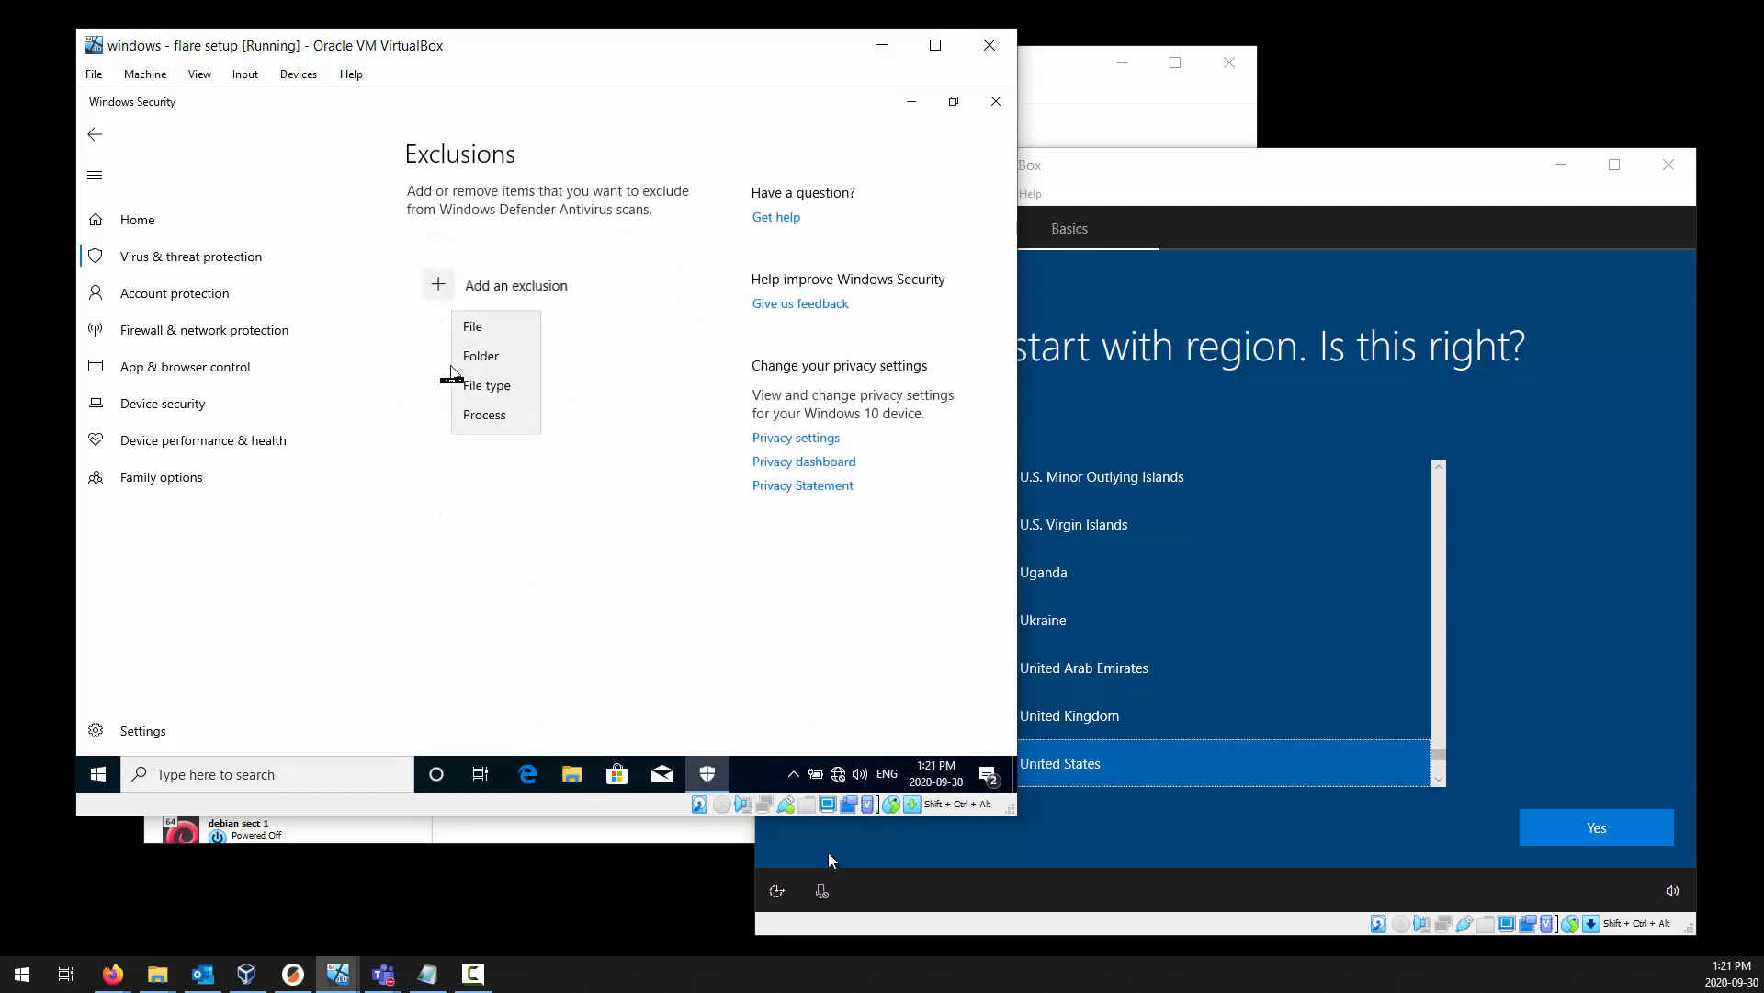
left_click(487, 356)
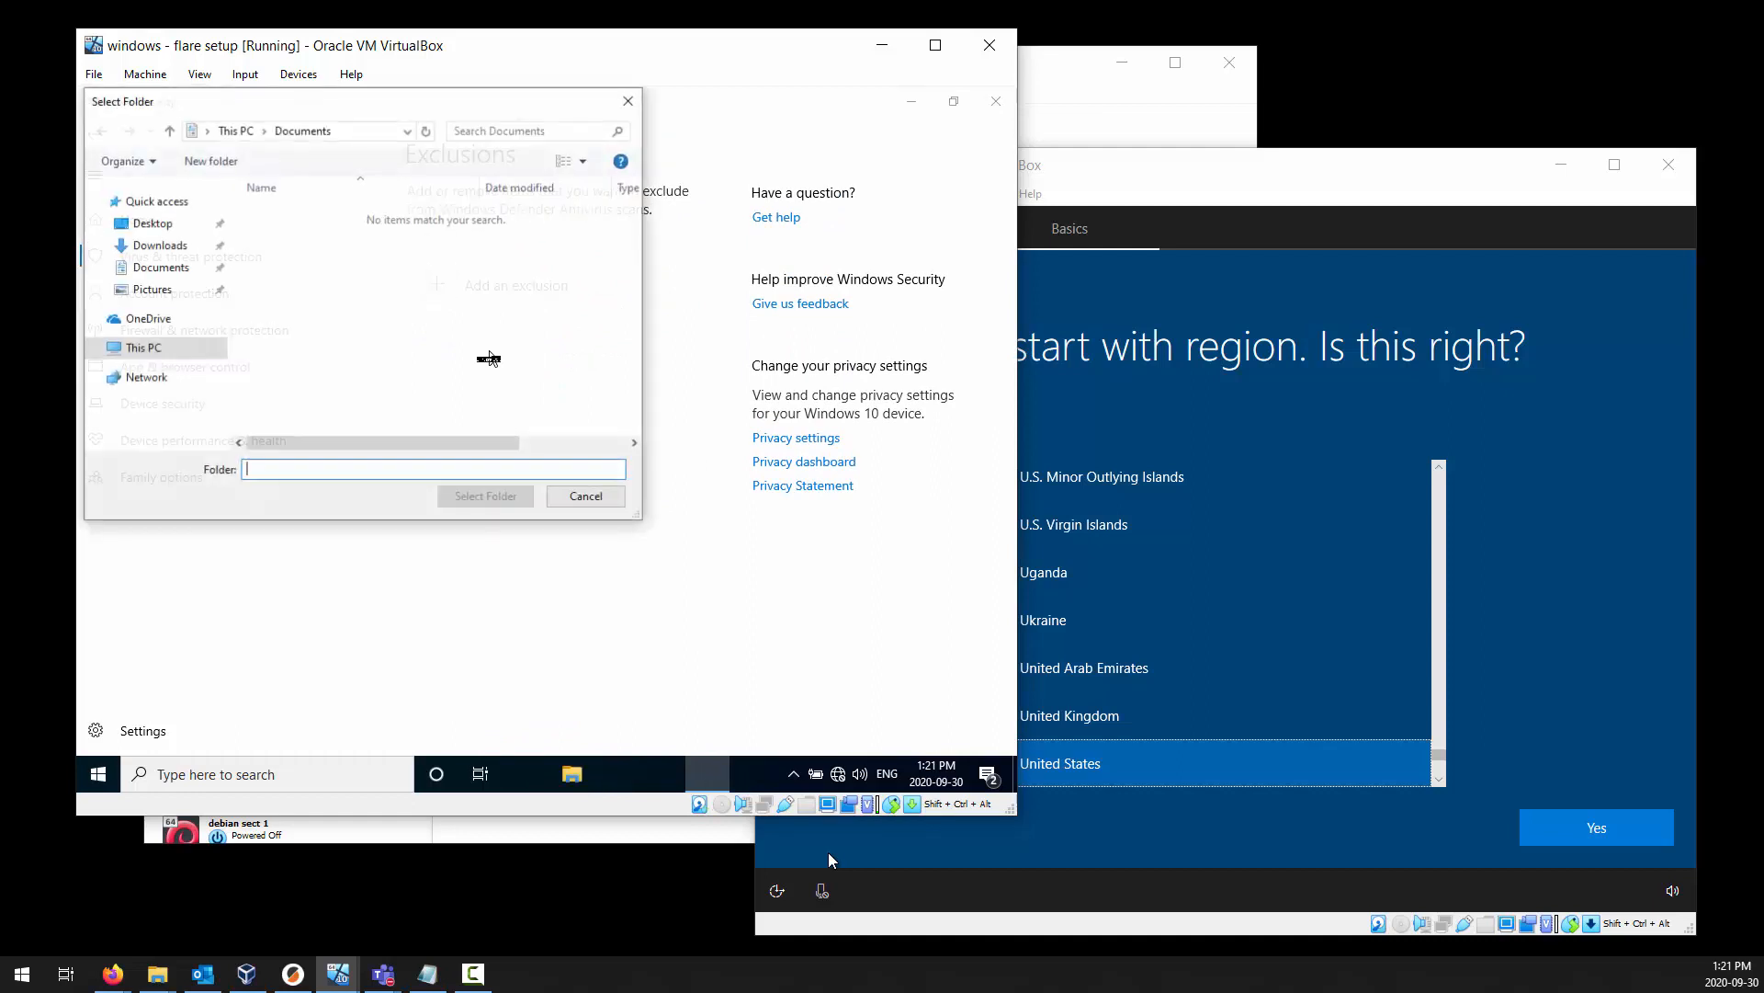
left_click(151, 349)
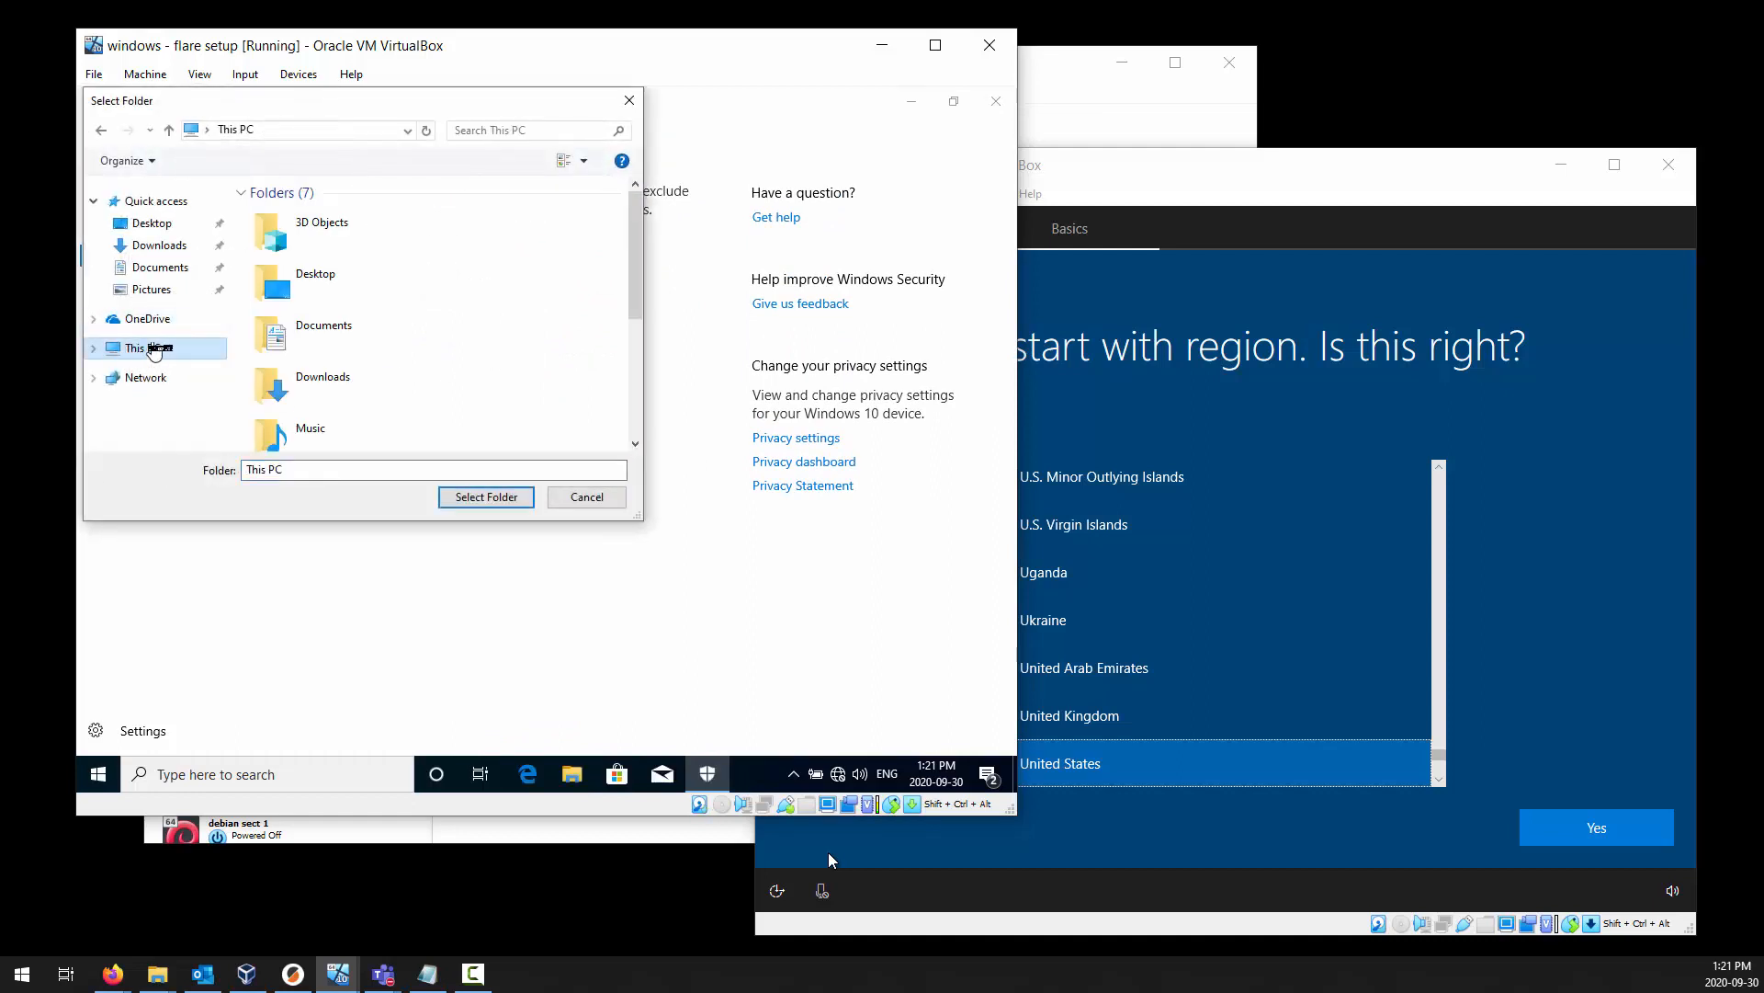
scroll(408, 341, "down", 3)
left_click(358, 368)
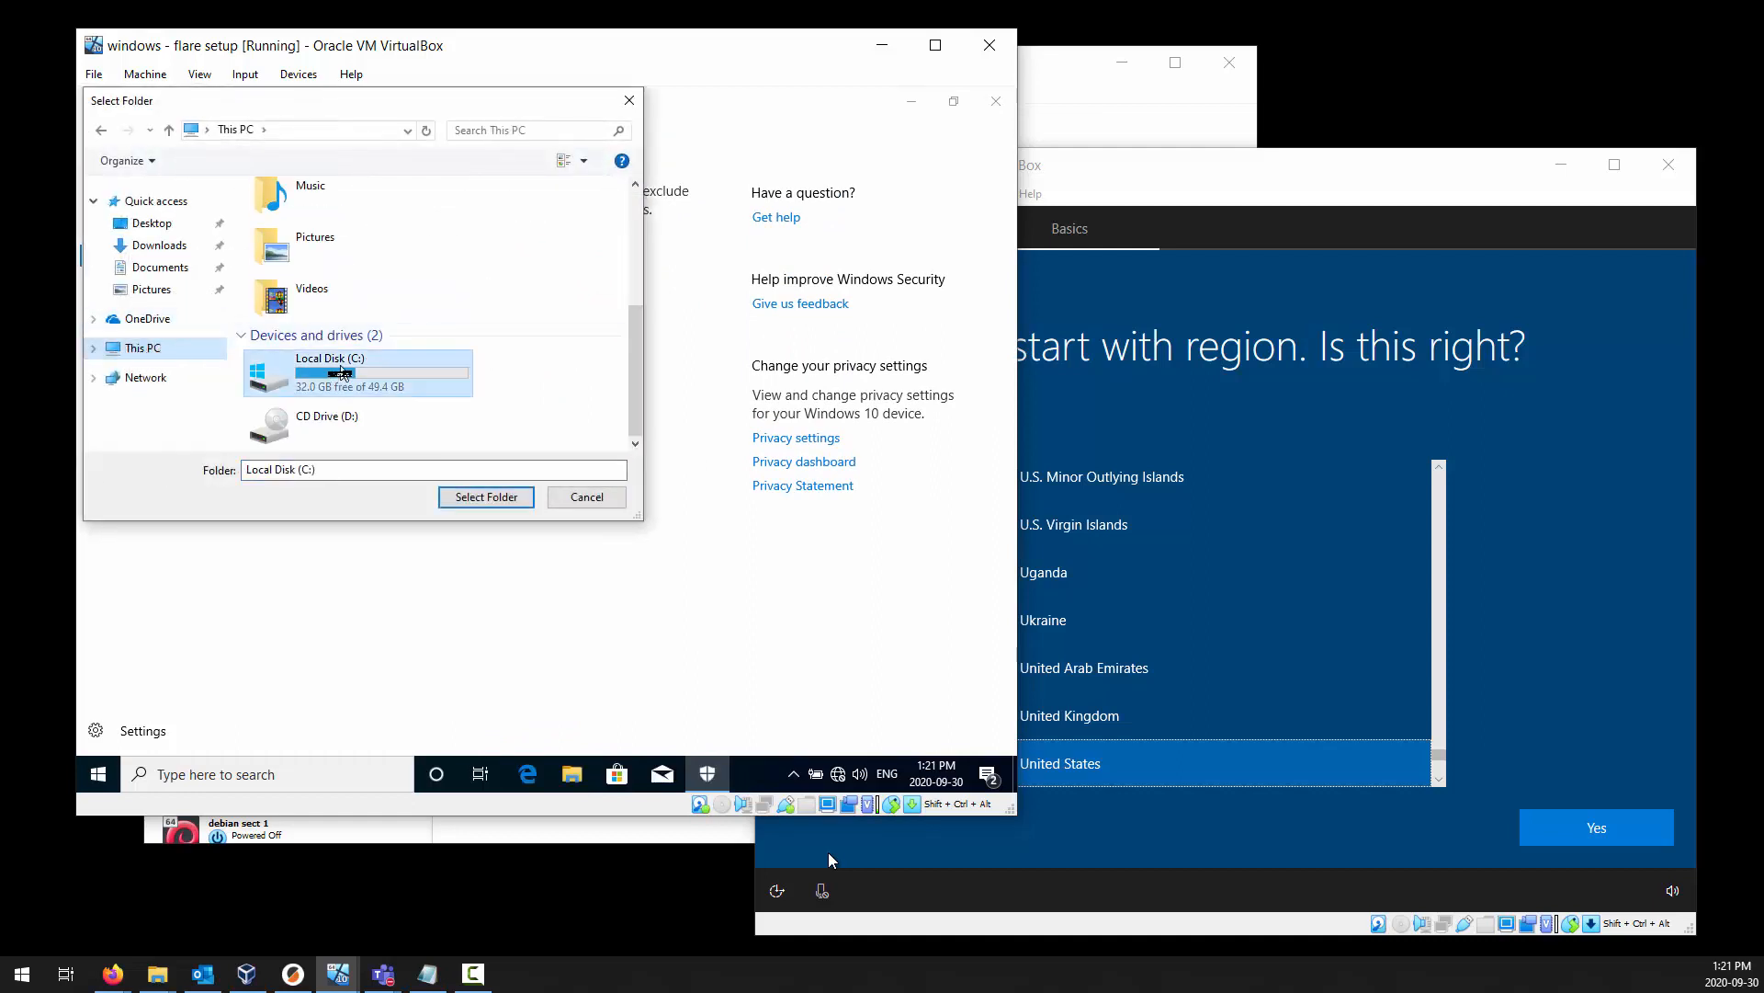
left_click(486, 496)
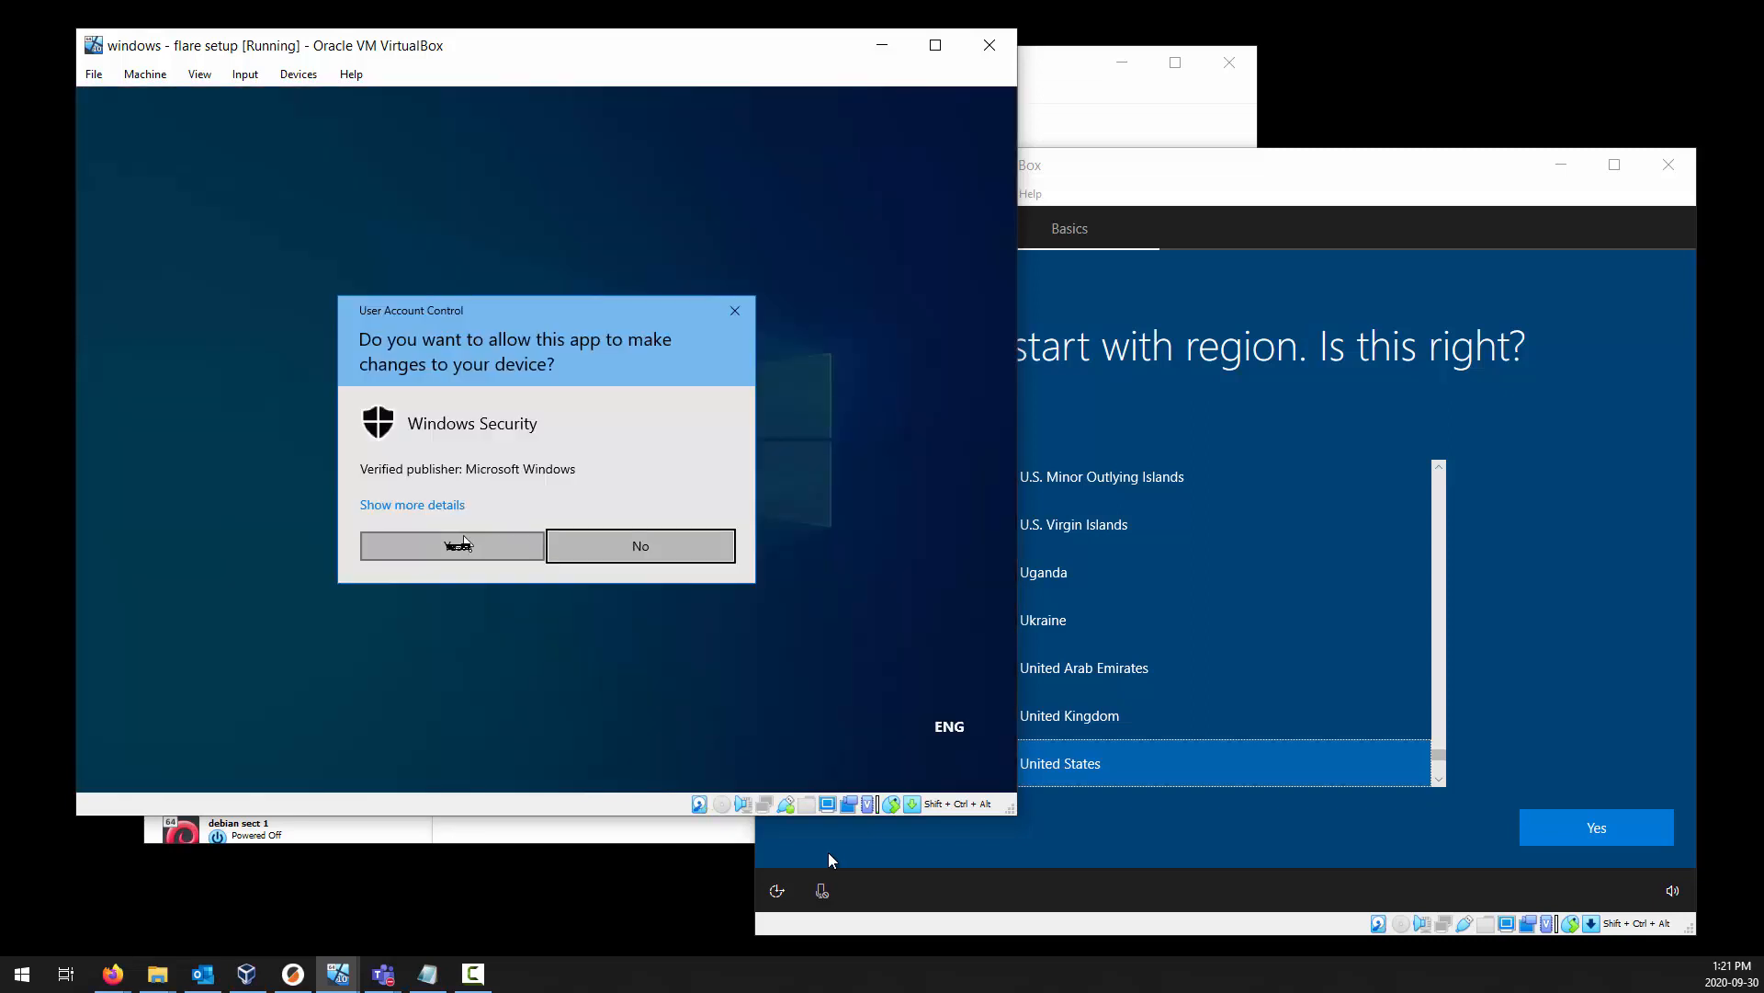
left_click(453, 545)
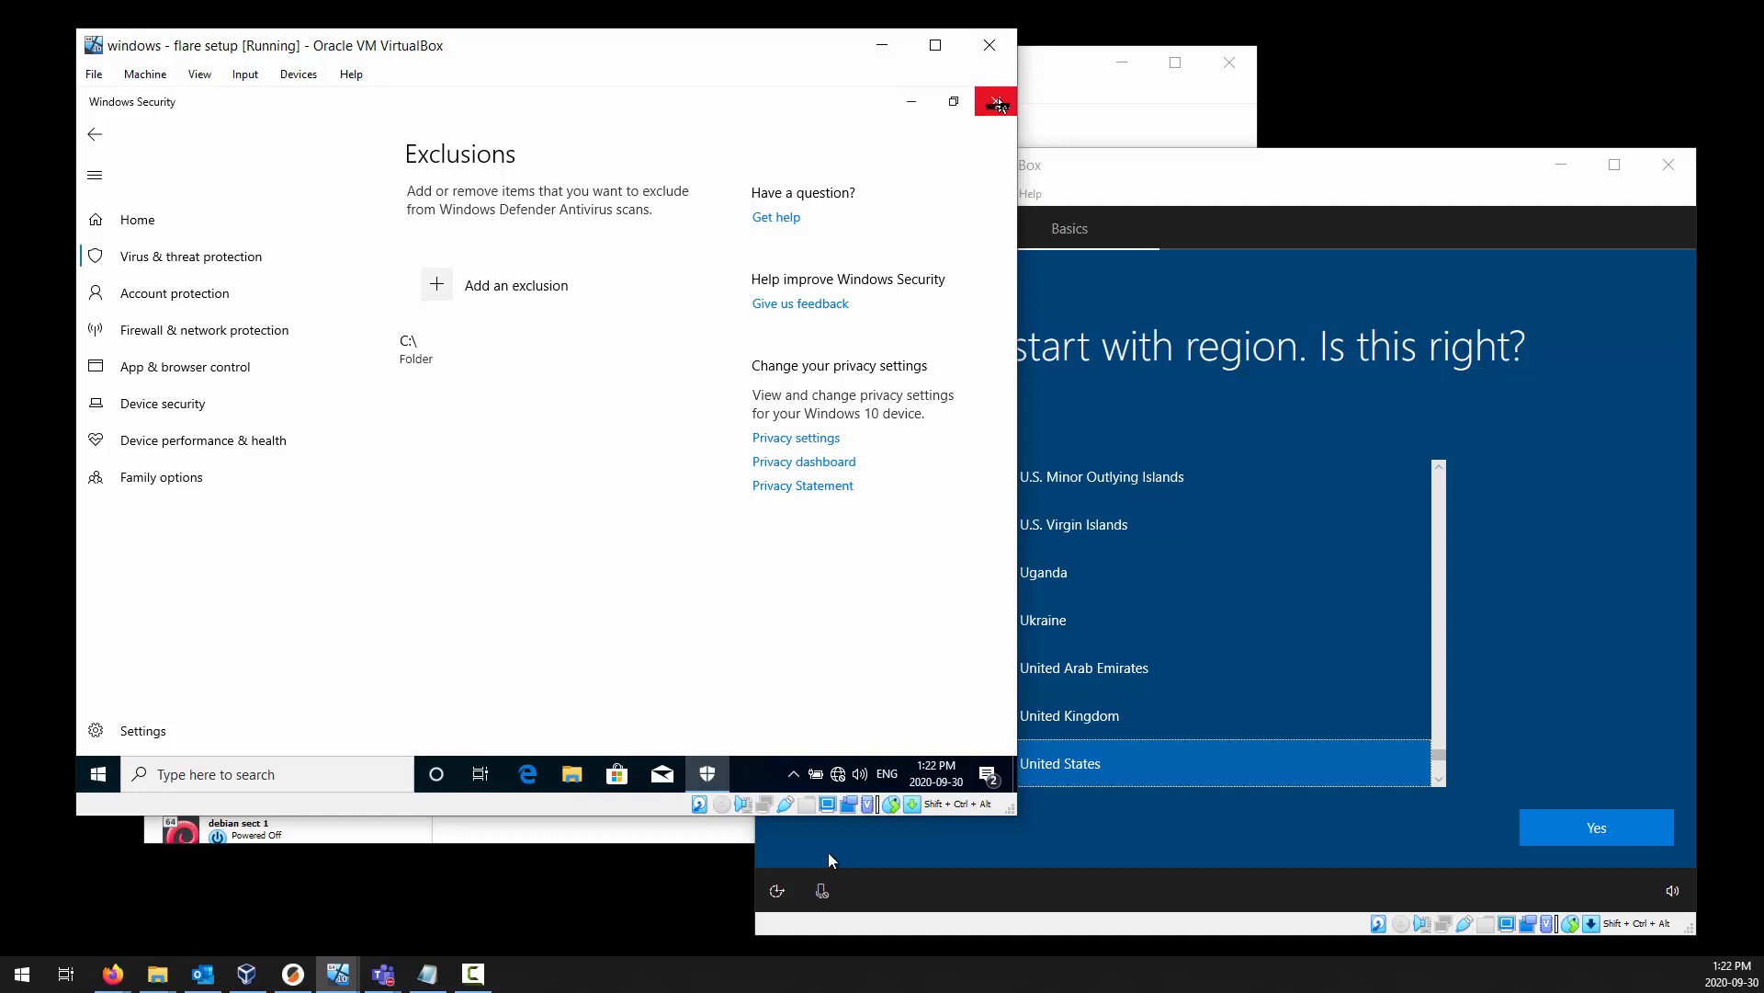
left_click(997, 104)
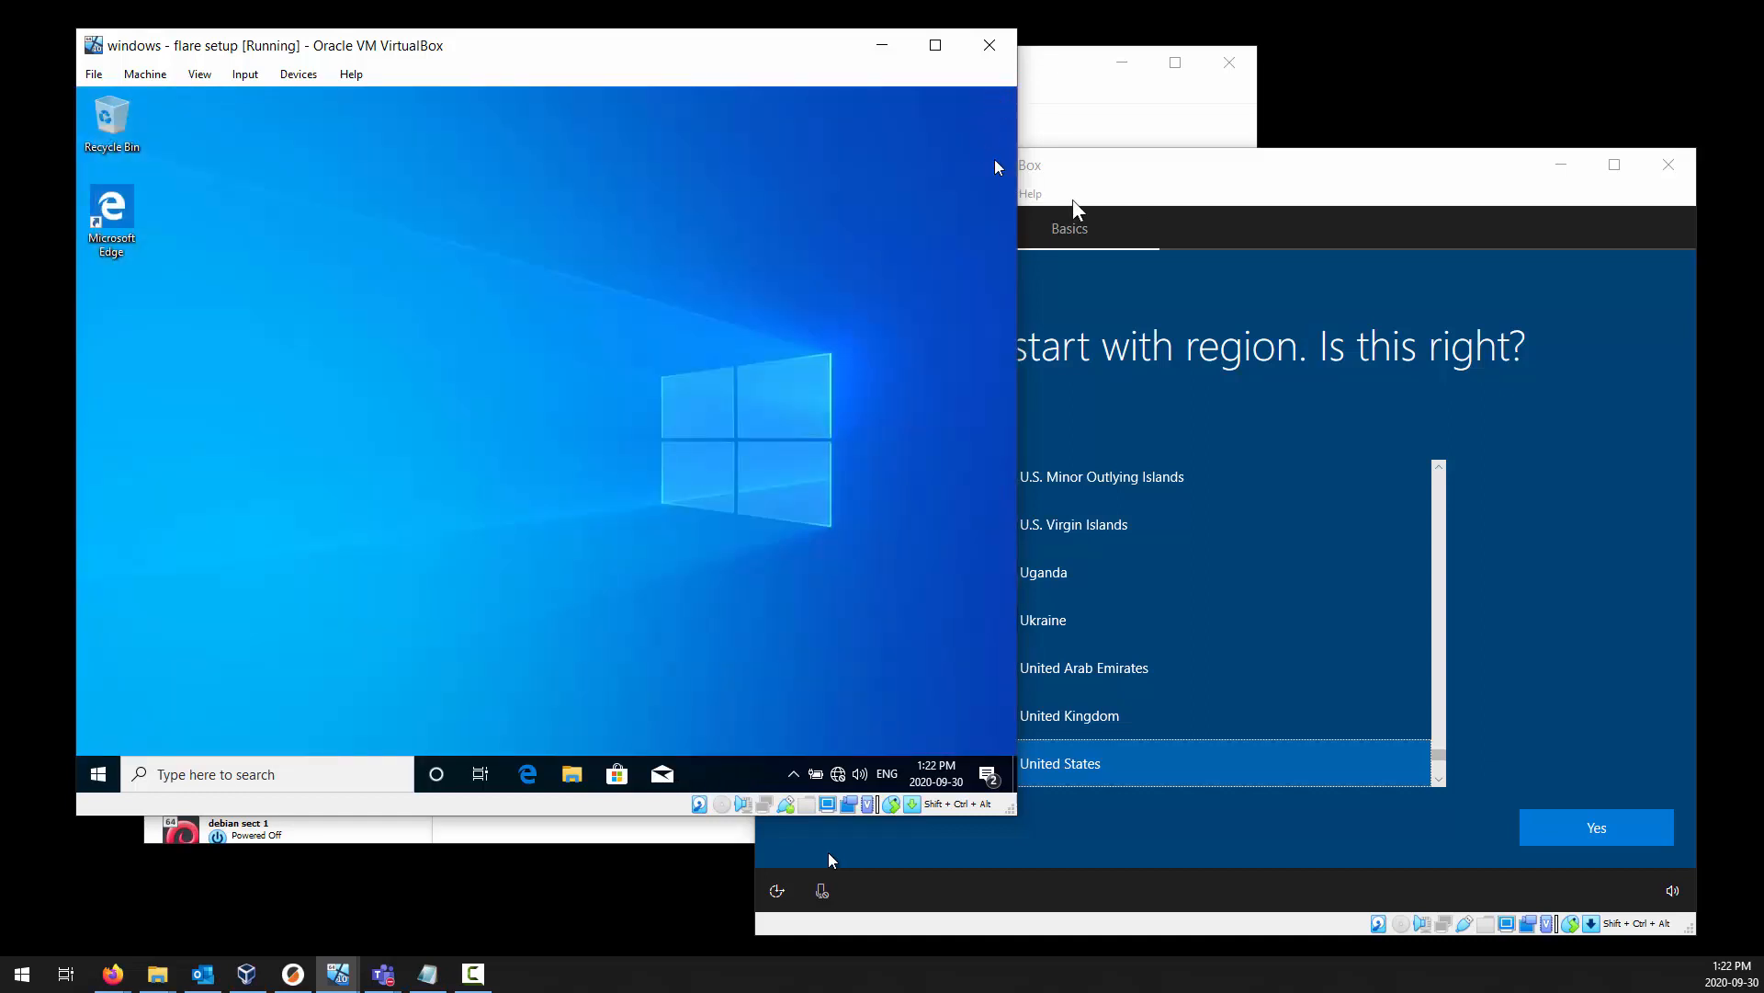
Switch to the FlareVM window, accept the United States region and US keyboard layout, and skip the second keyboard layout.
left_click(1169, 171)
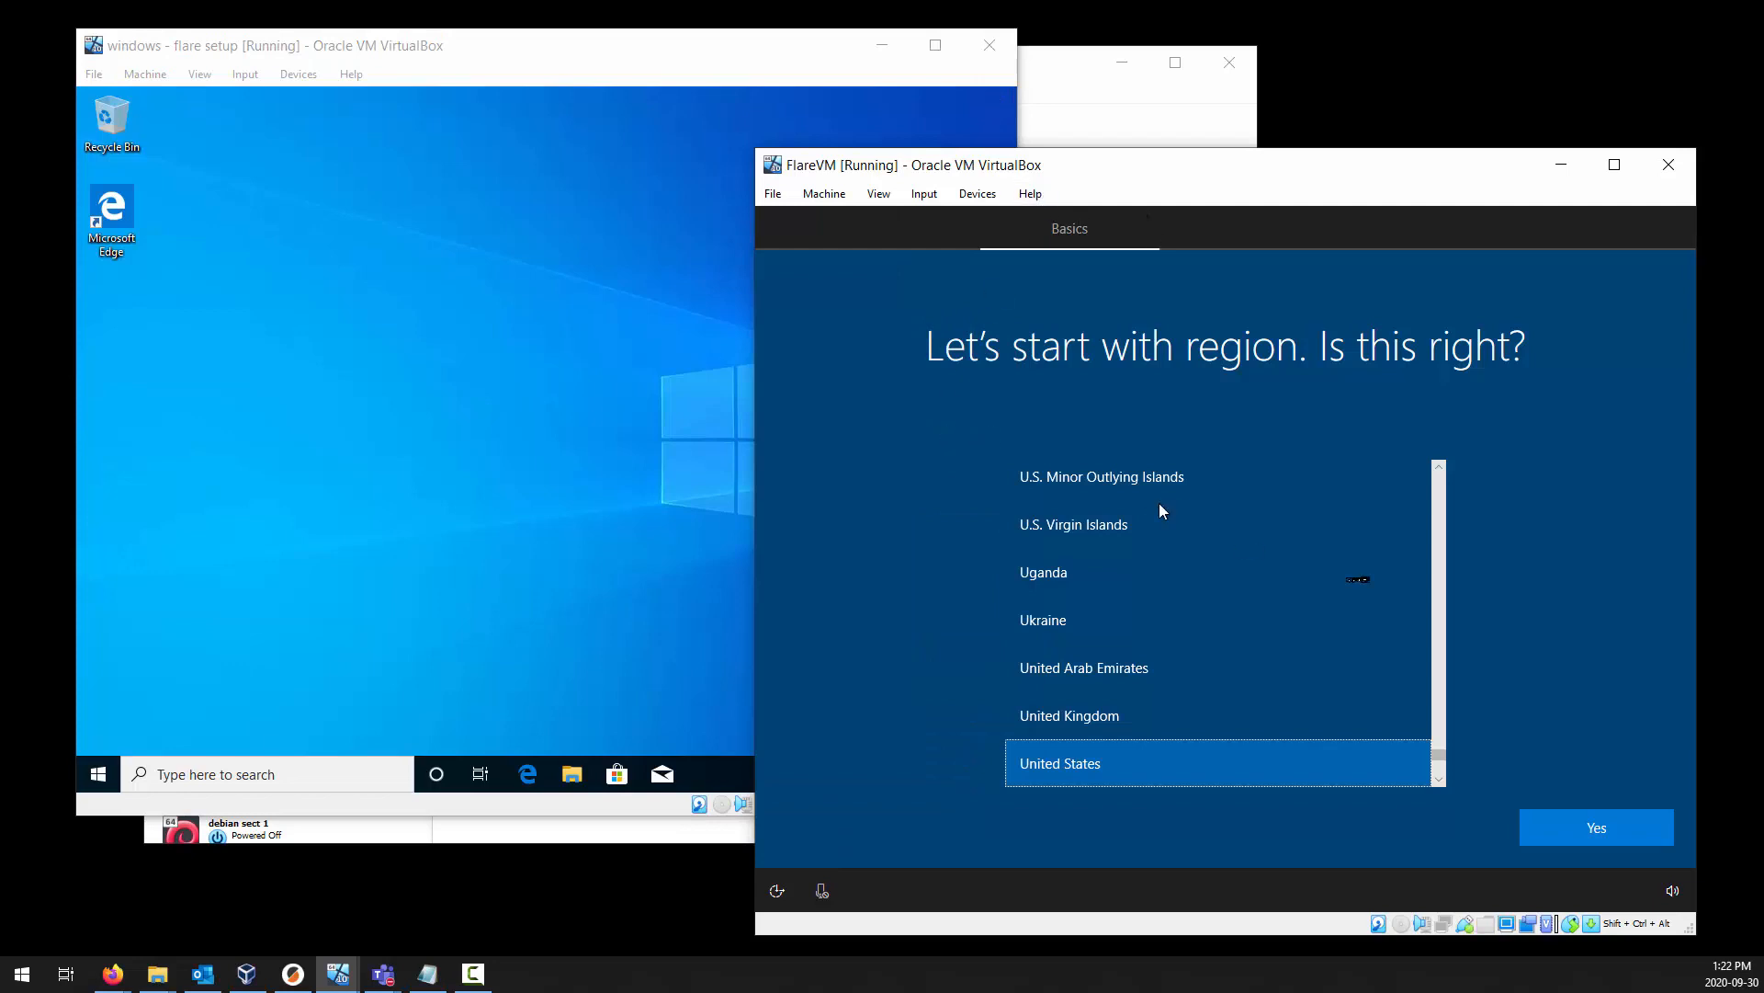
scroll(1186, 680, "up", 3)
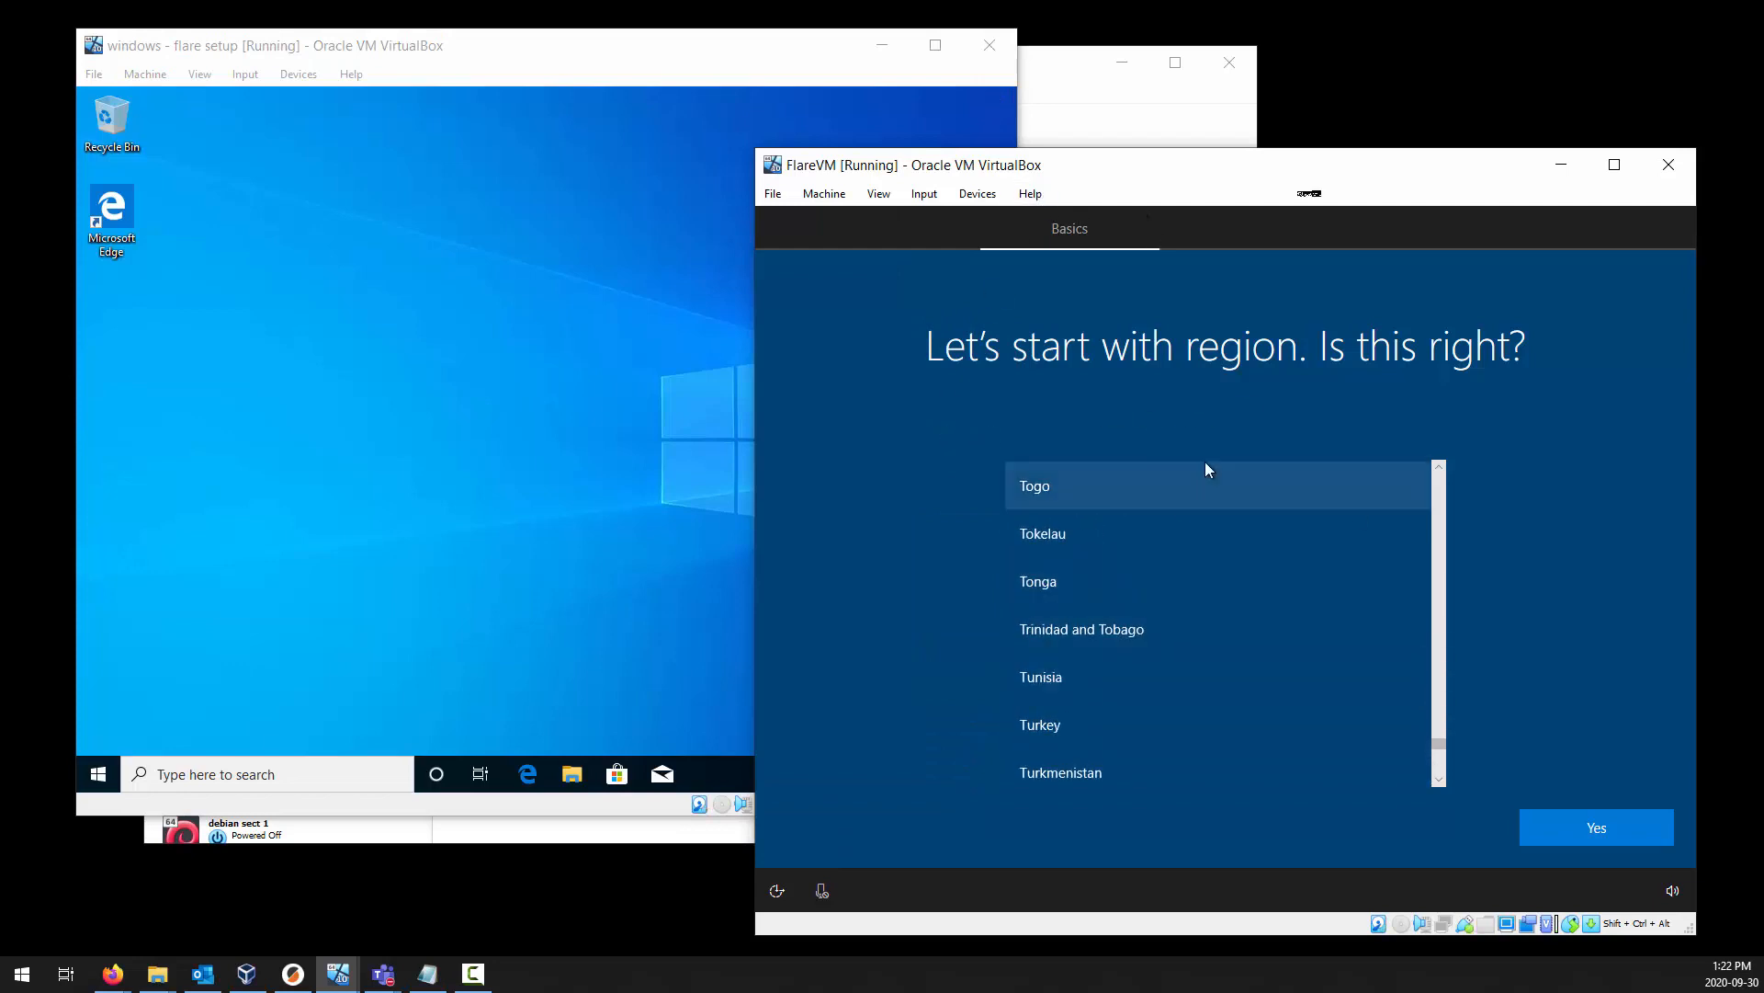
left_click_drag(1310, 165, 1023, 69)
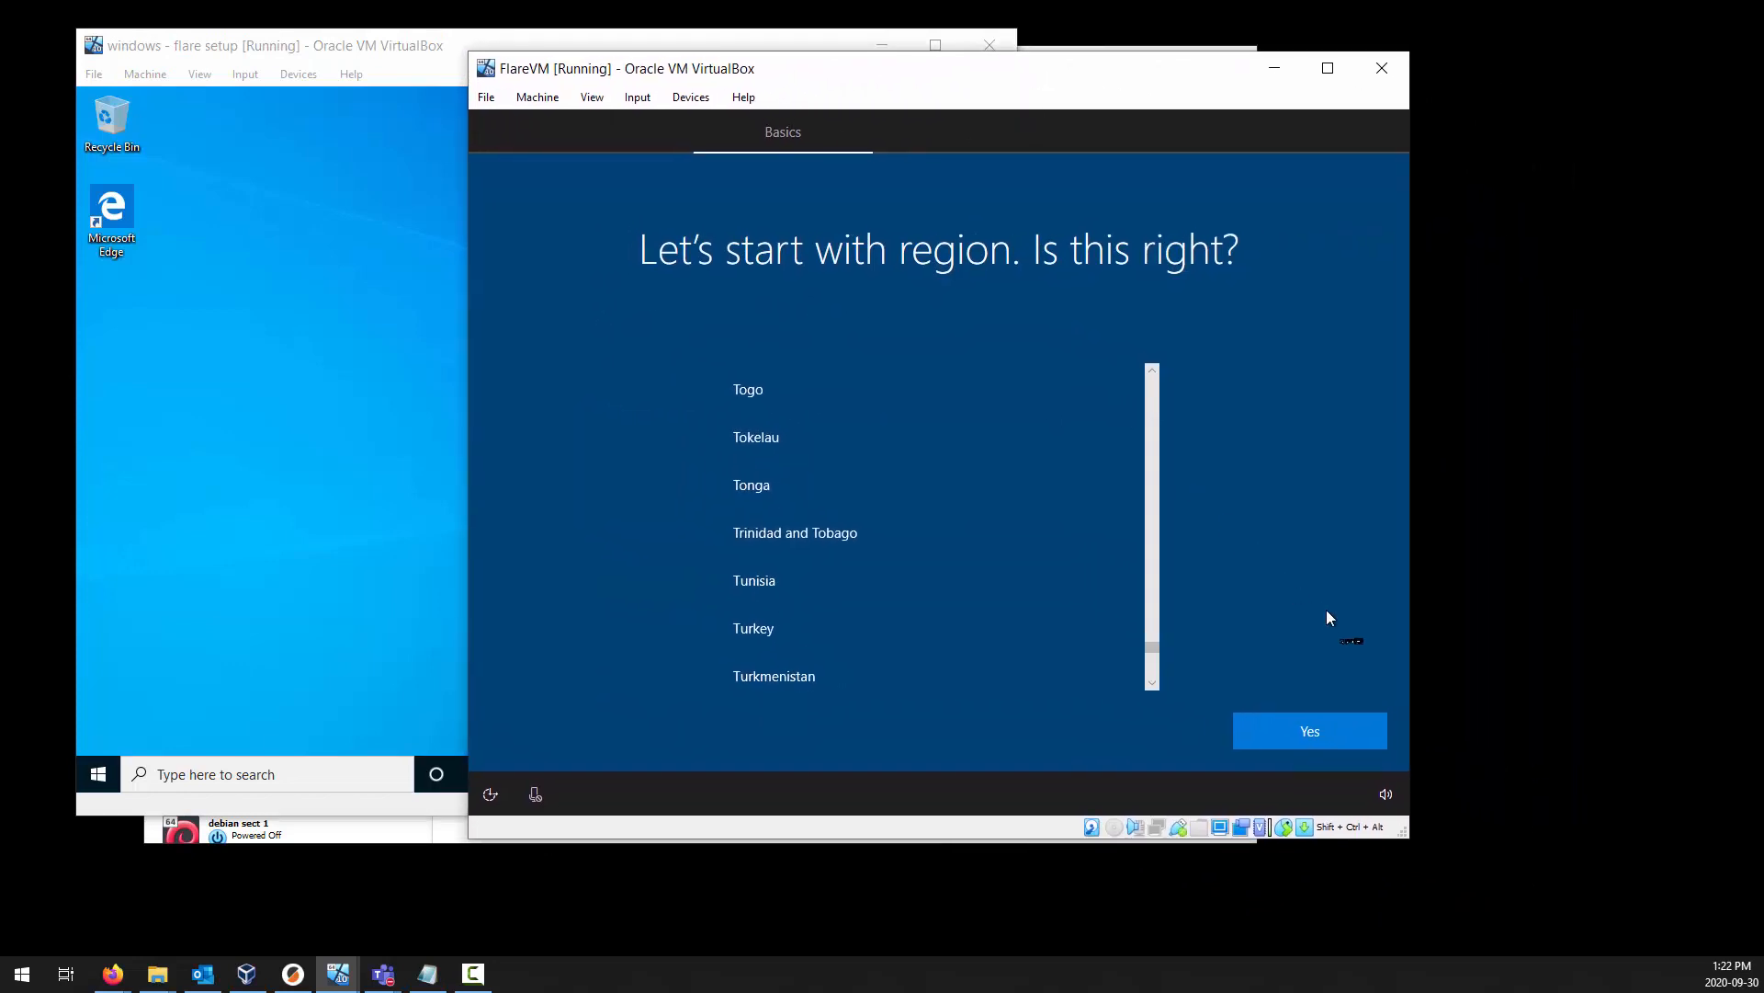
left_click(1295, 736)
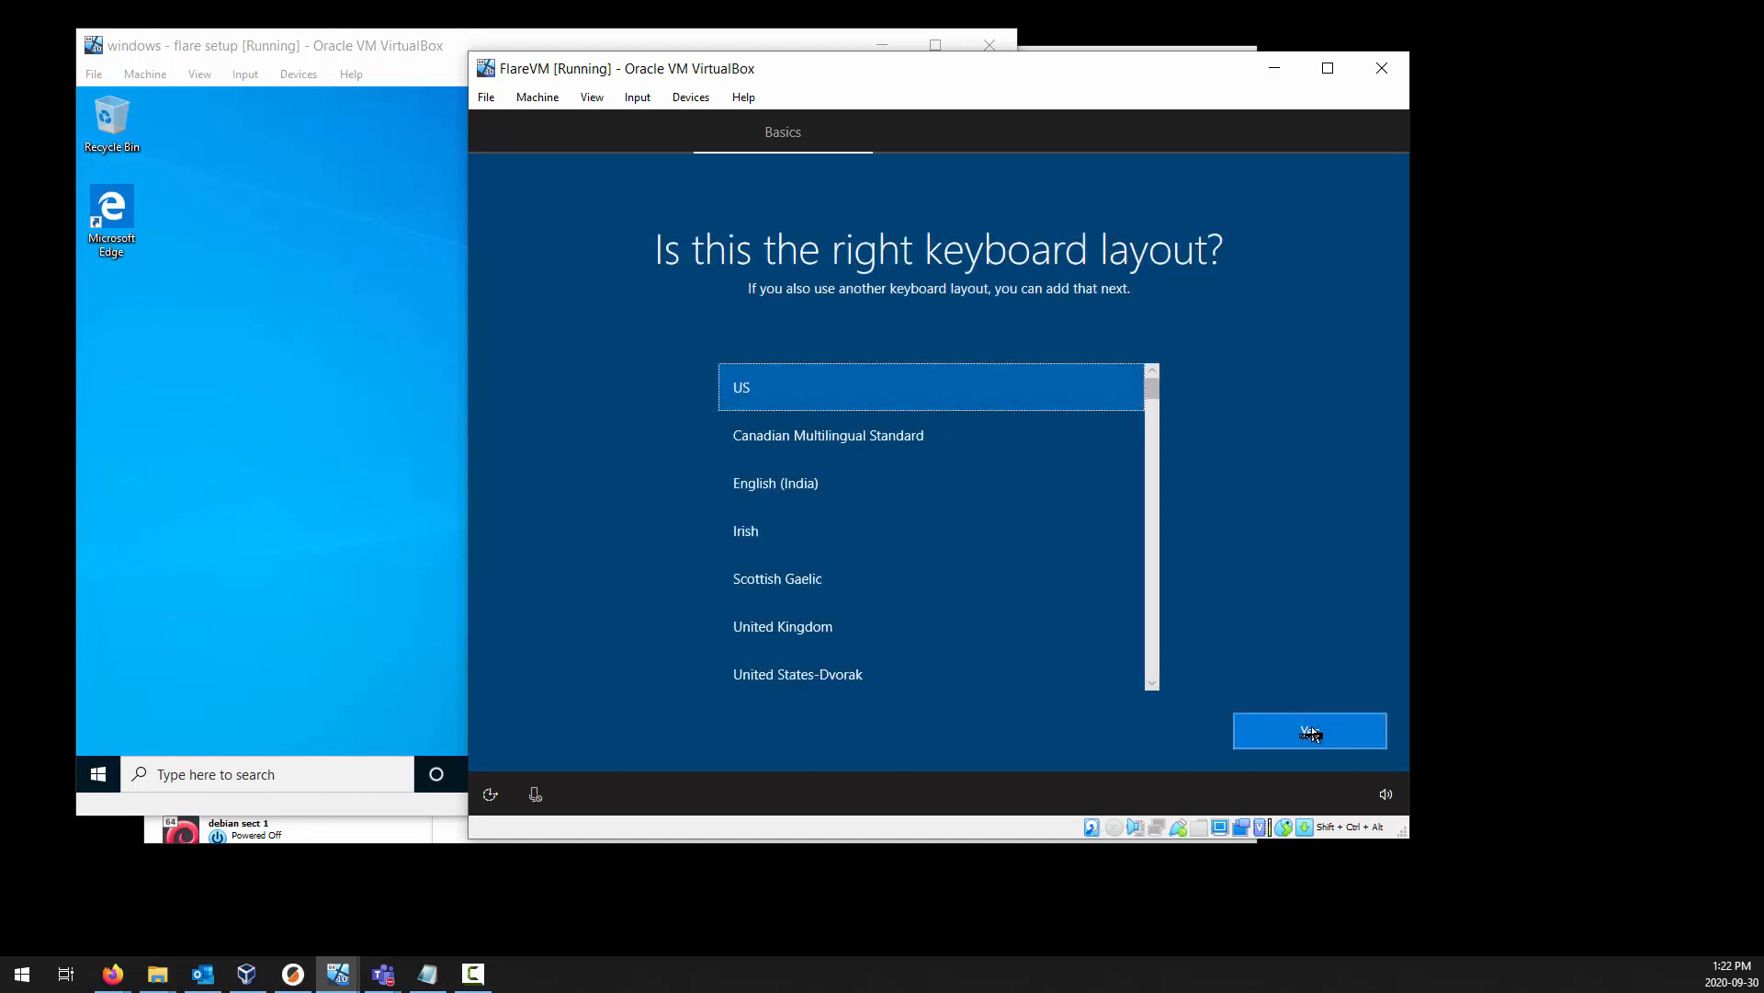
left_click(1312, 732)
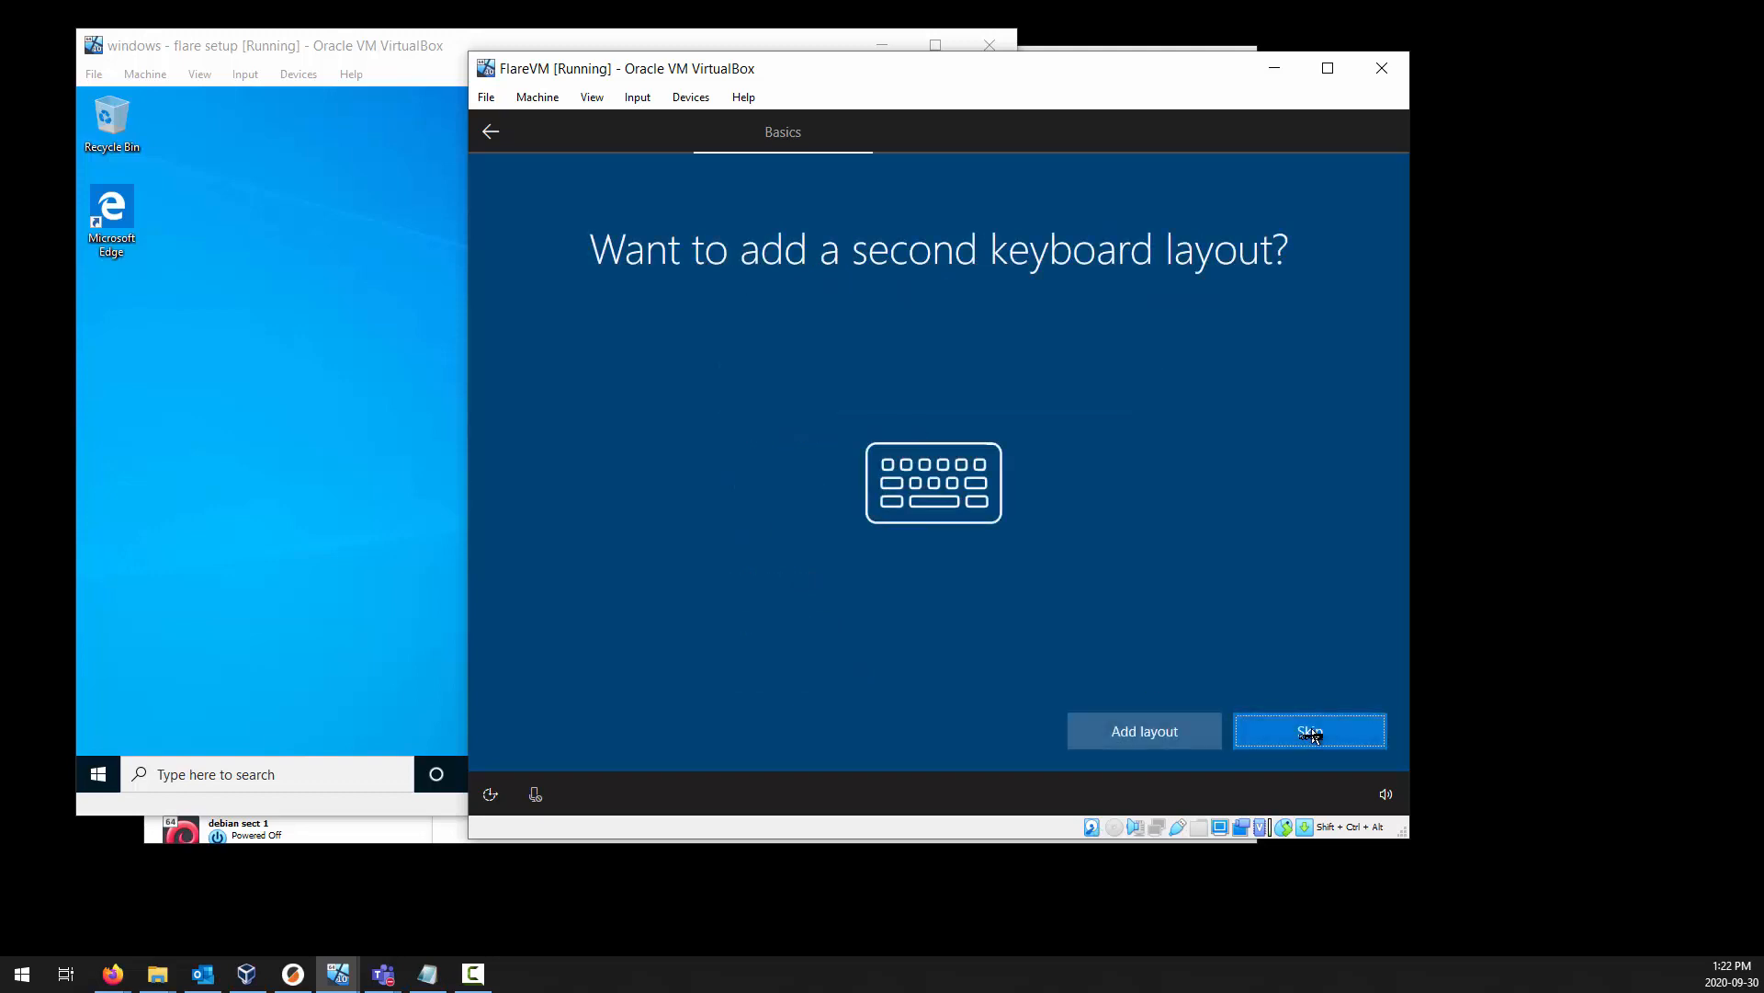
left_click(1305, 732)
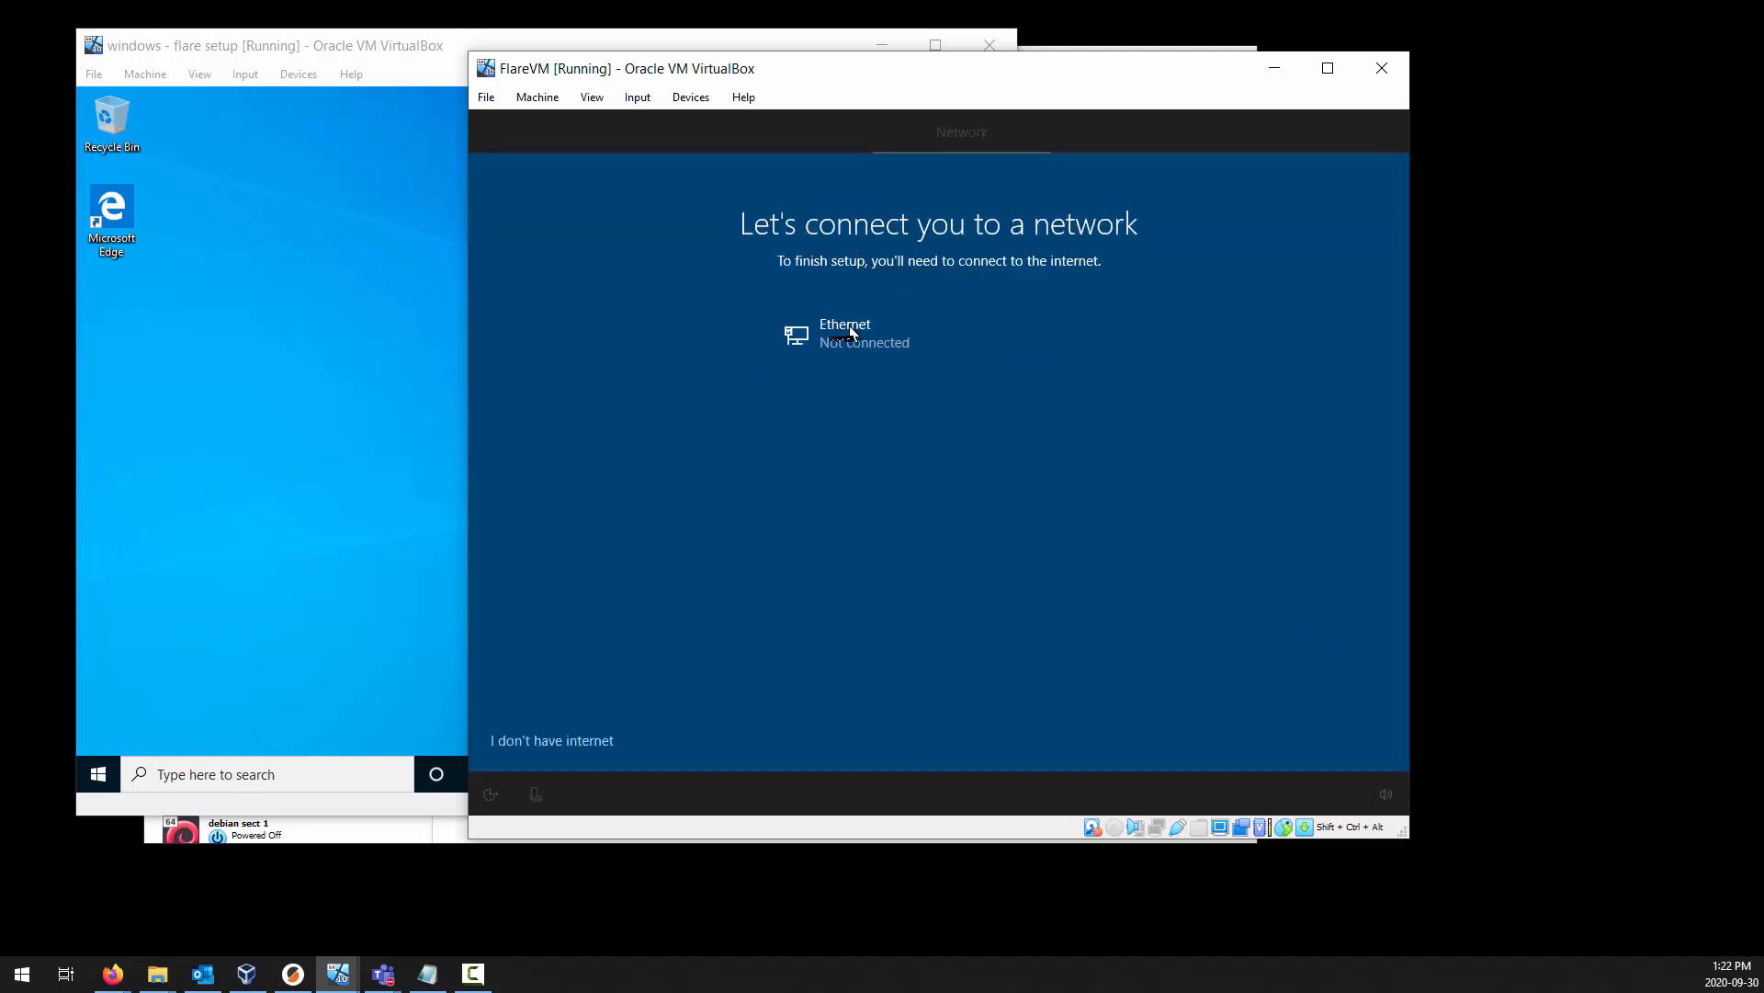
Continue FlareVM's limited setup without an internet connection and name the local account flare.
left_click(580, 743)
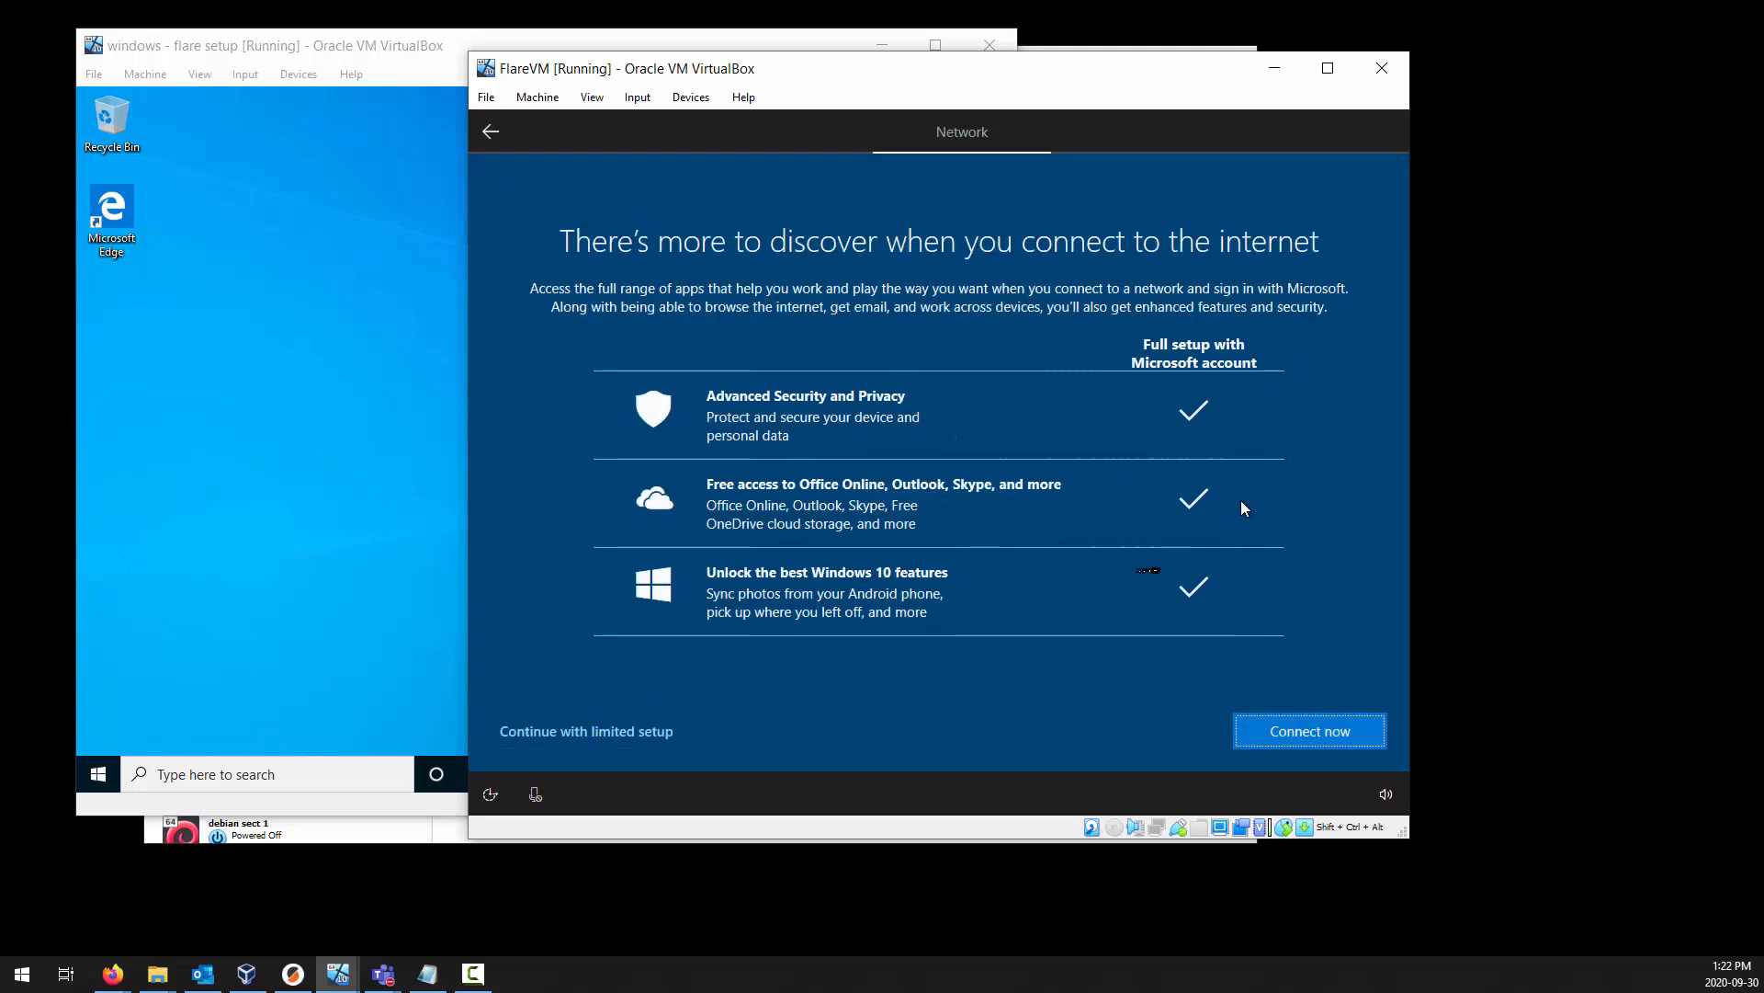
left_click(612, 742)
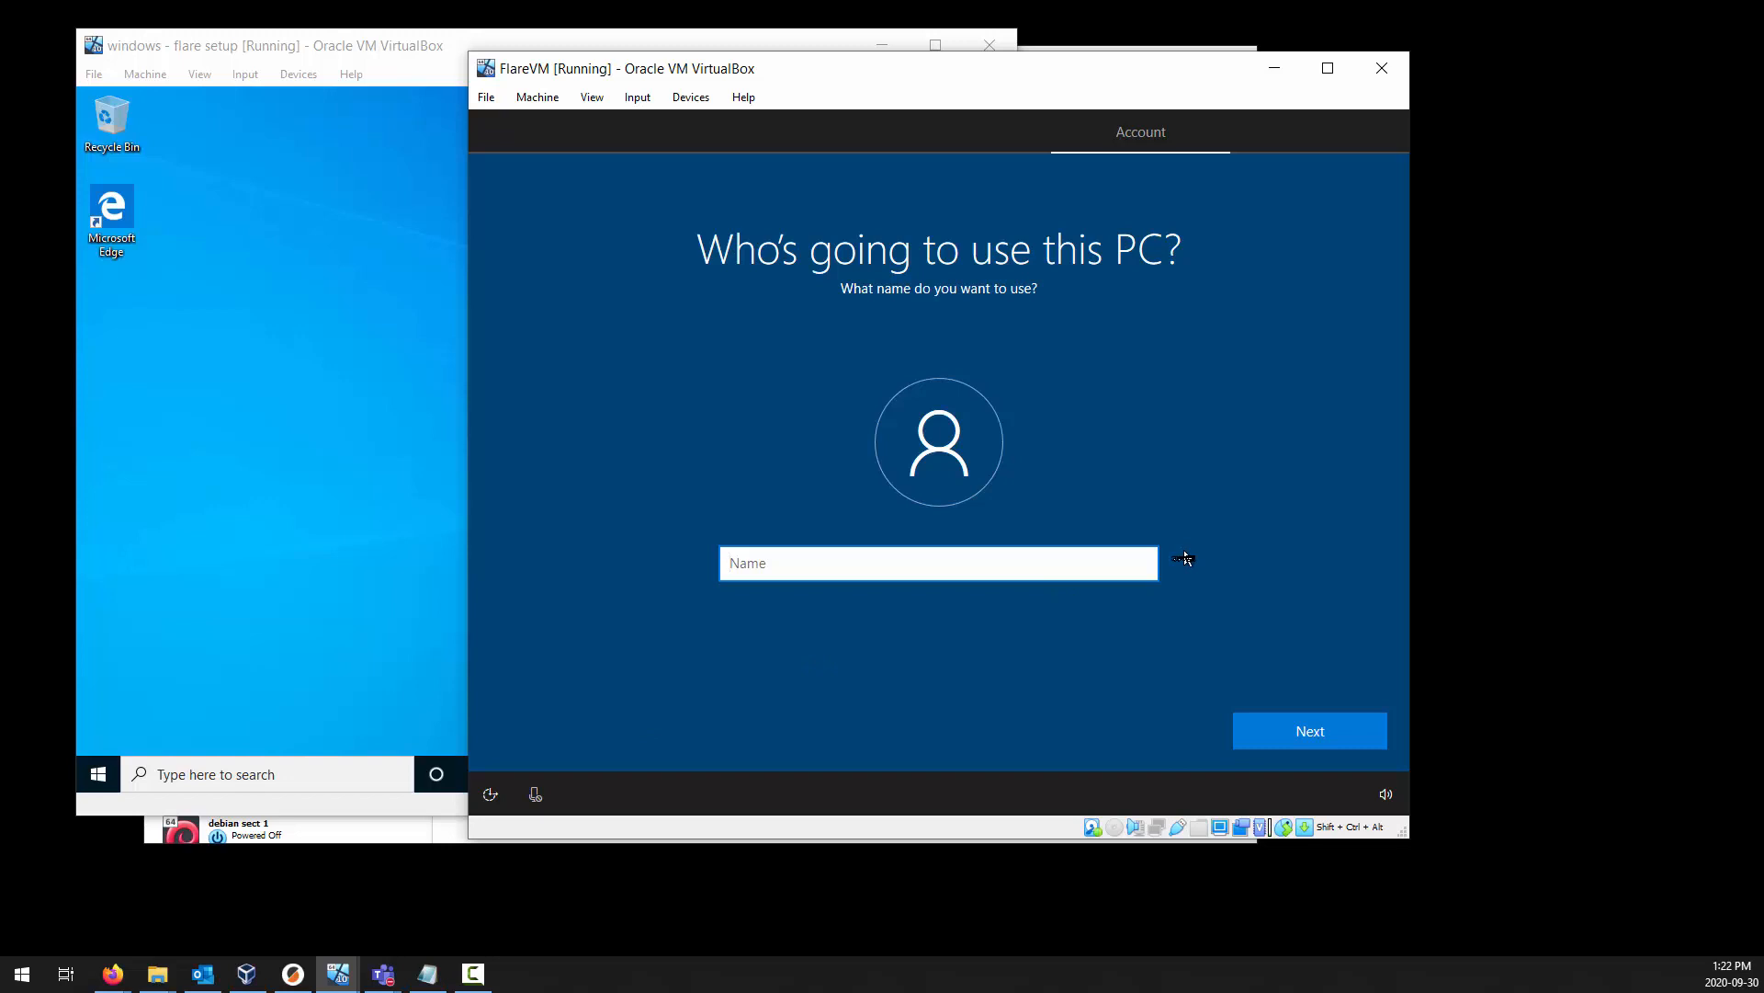
type("flare")
key("Return")
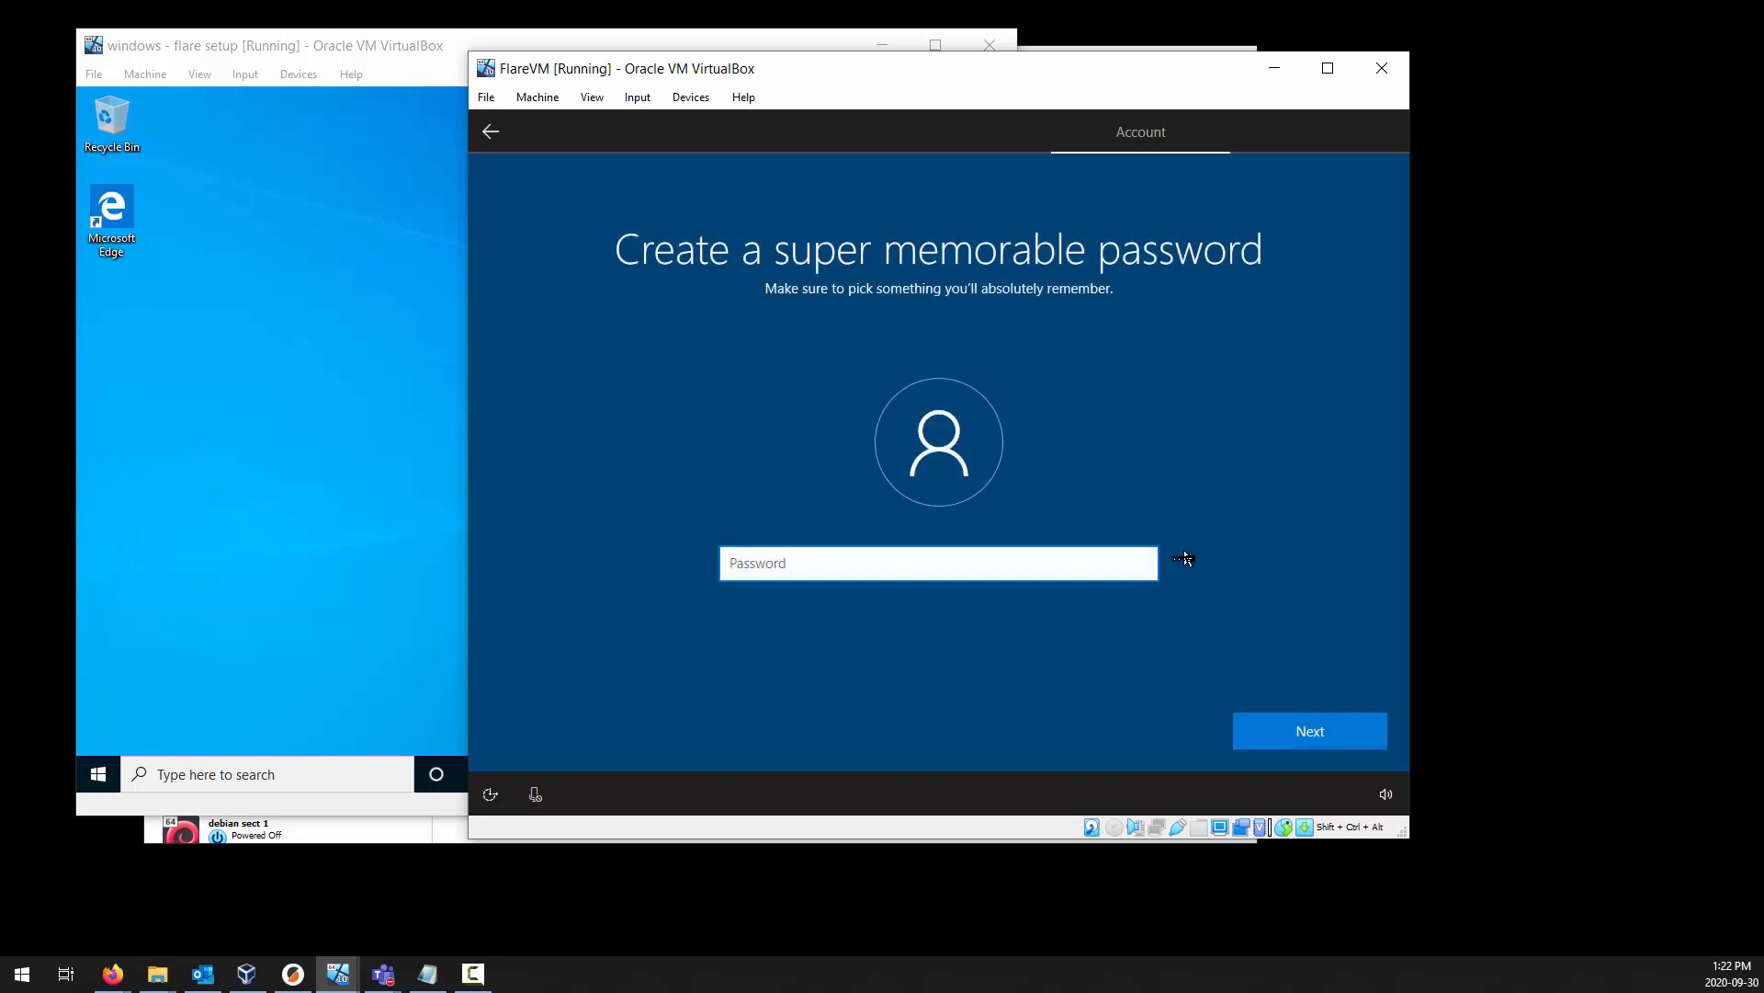
Enter the account password and confirm it for the local account.
type("password")
key("Return")
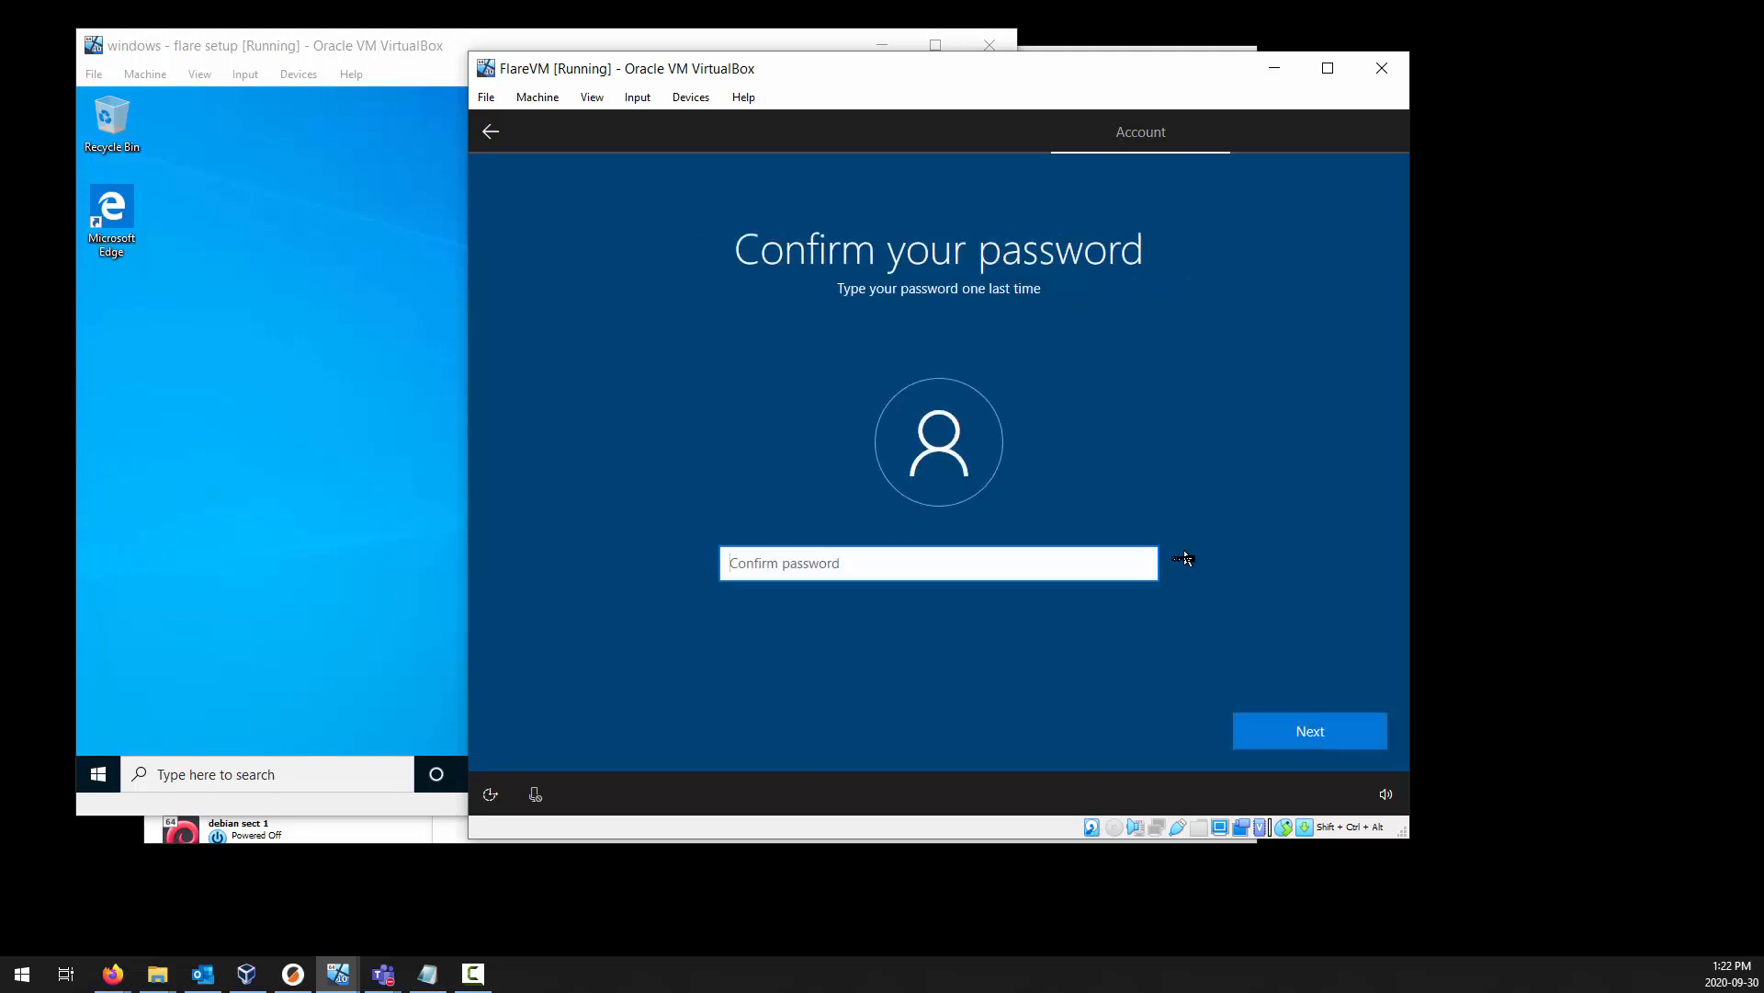
type("password")
key("Return")
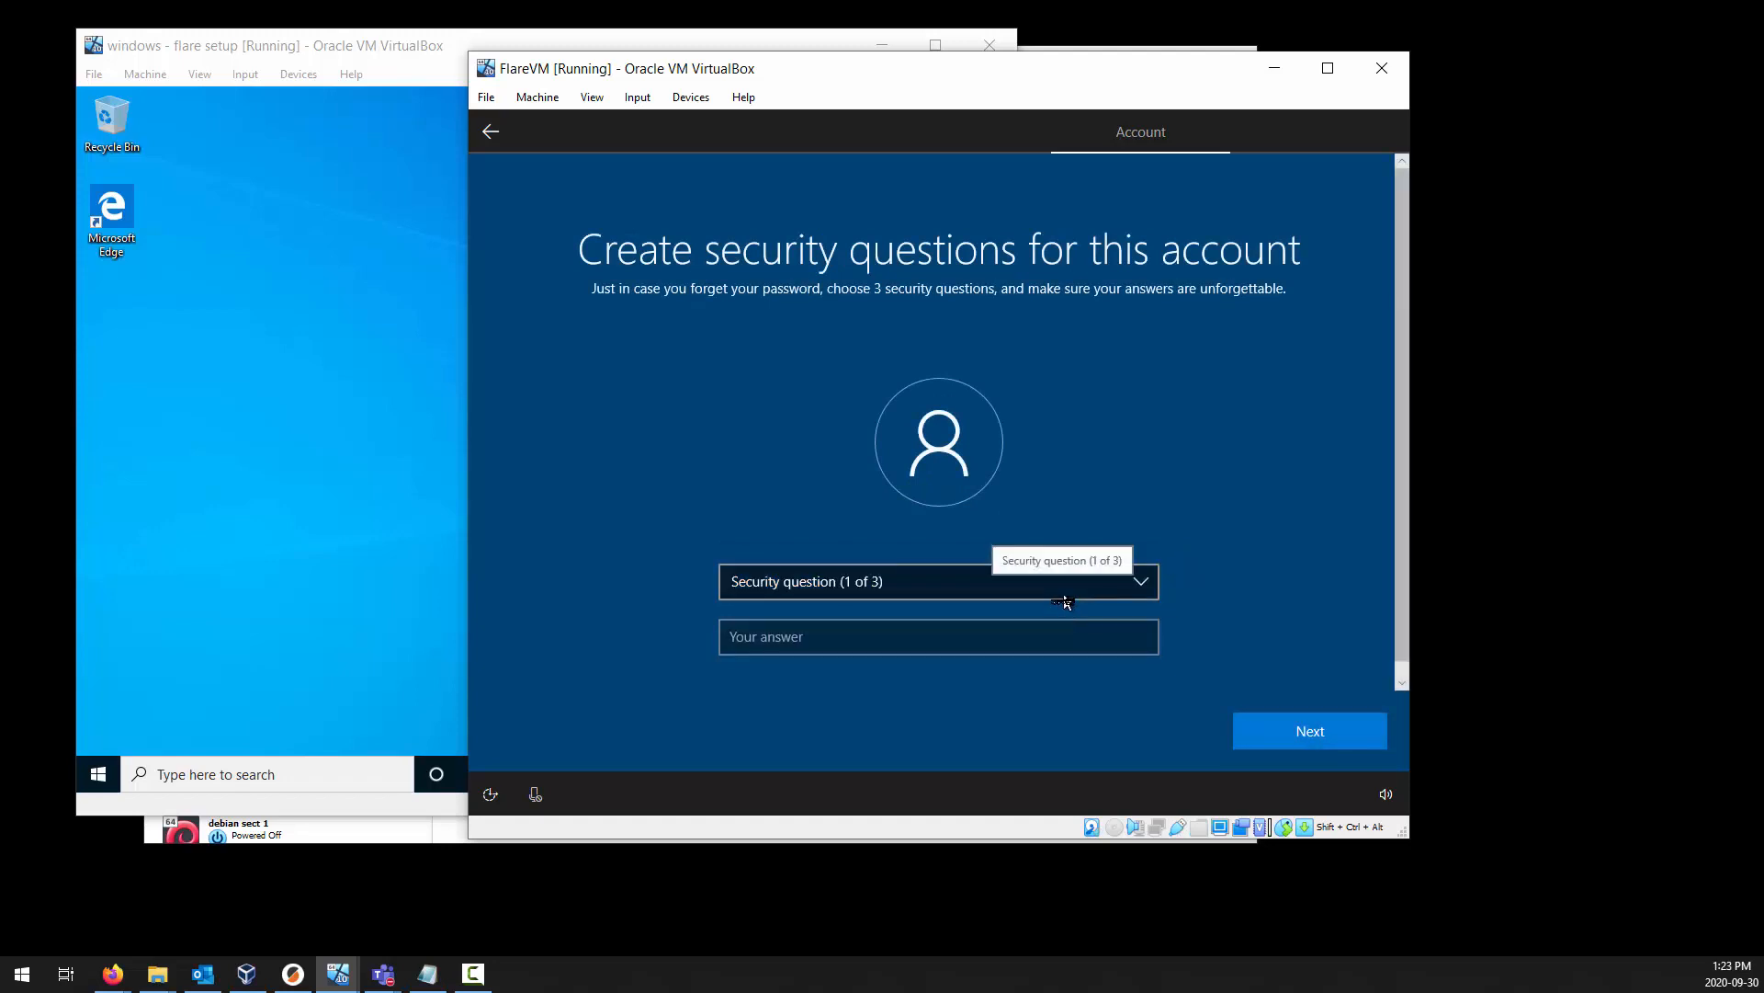
Choose "What was your first pet's name?" as the first security question and enter its answer.
left_click(1066, 596)
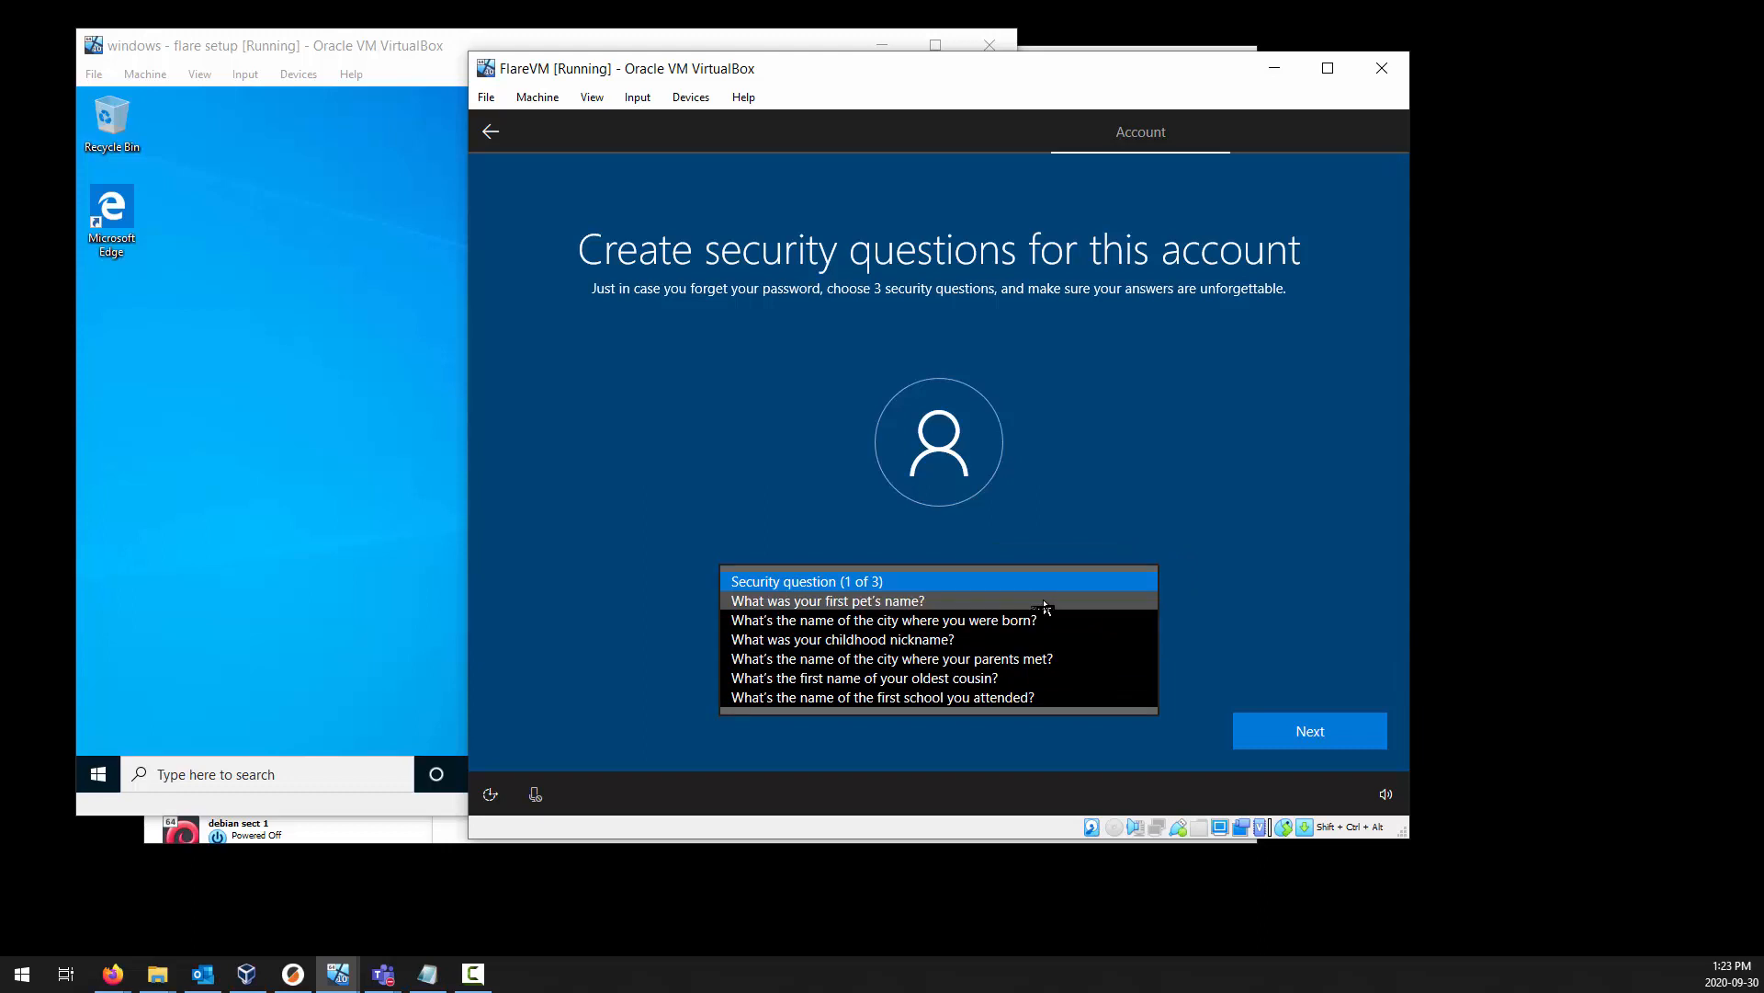
left_click(1057, 599)
left_click(1006, 643)
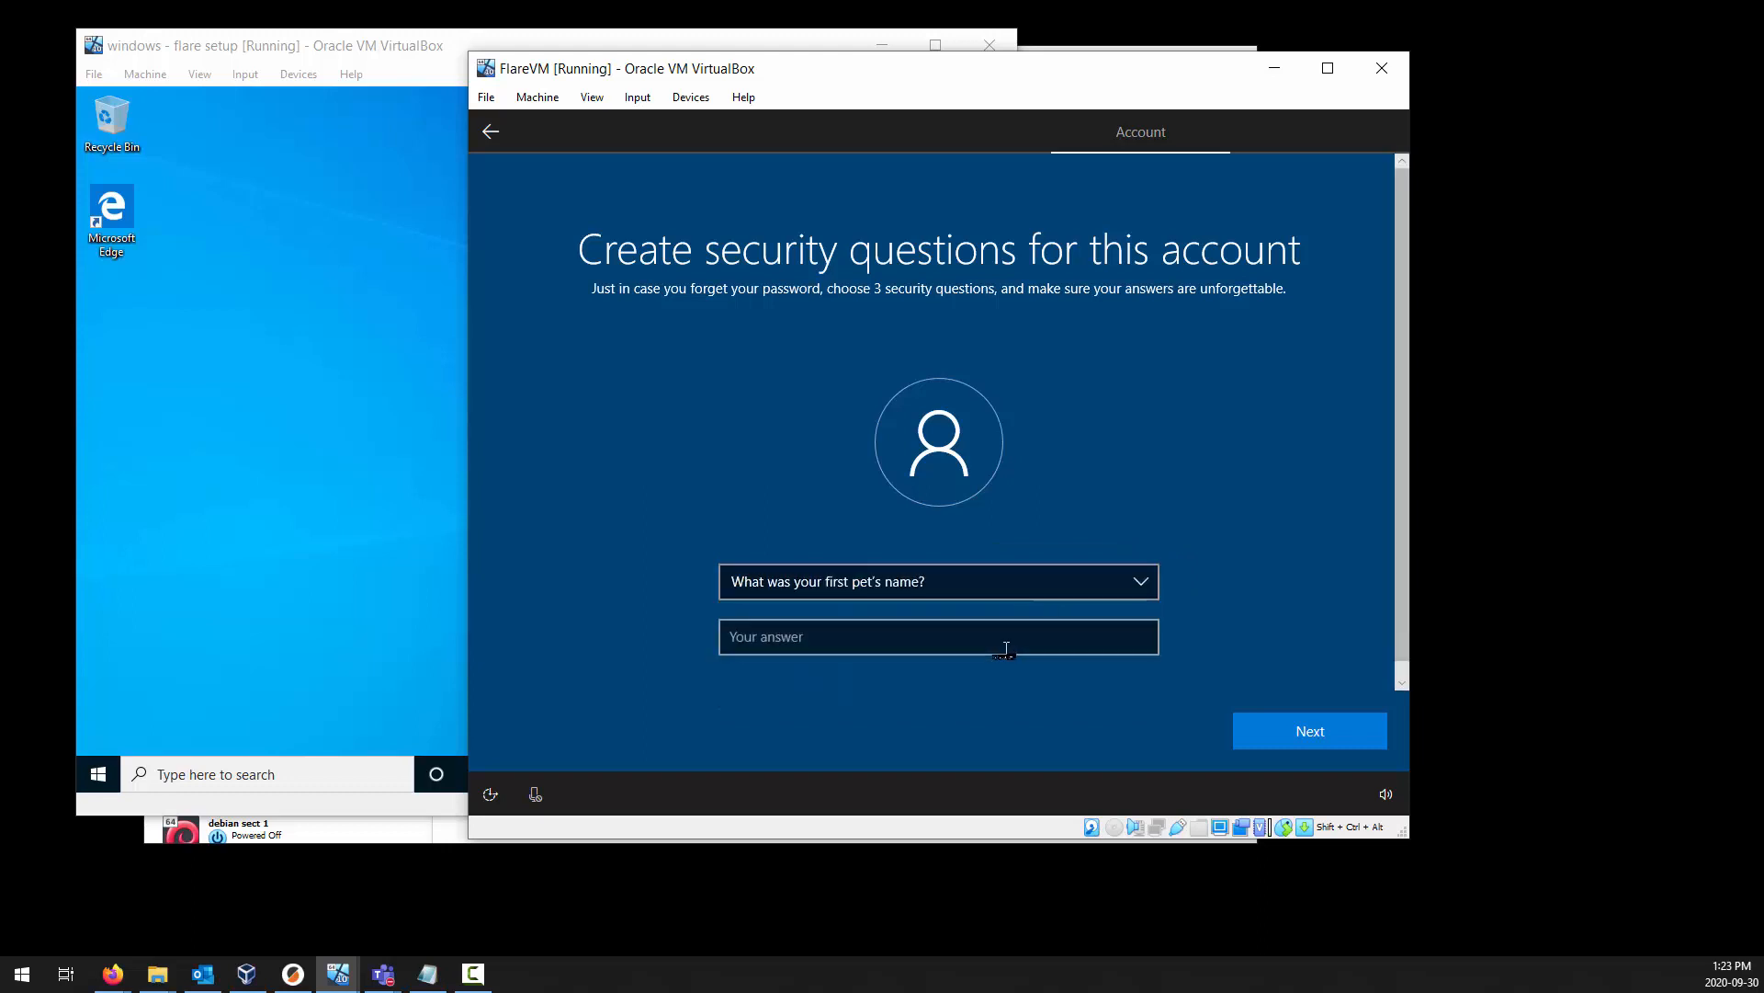
type("flare")
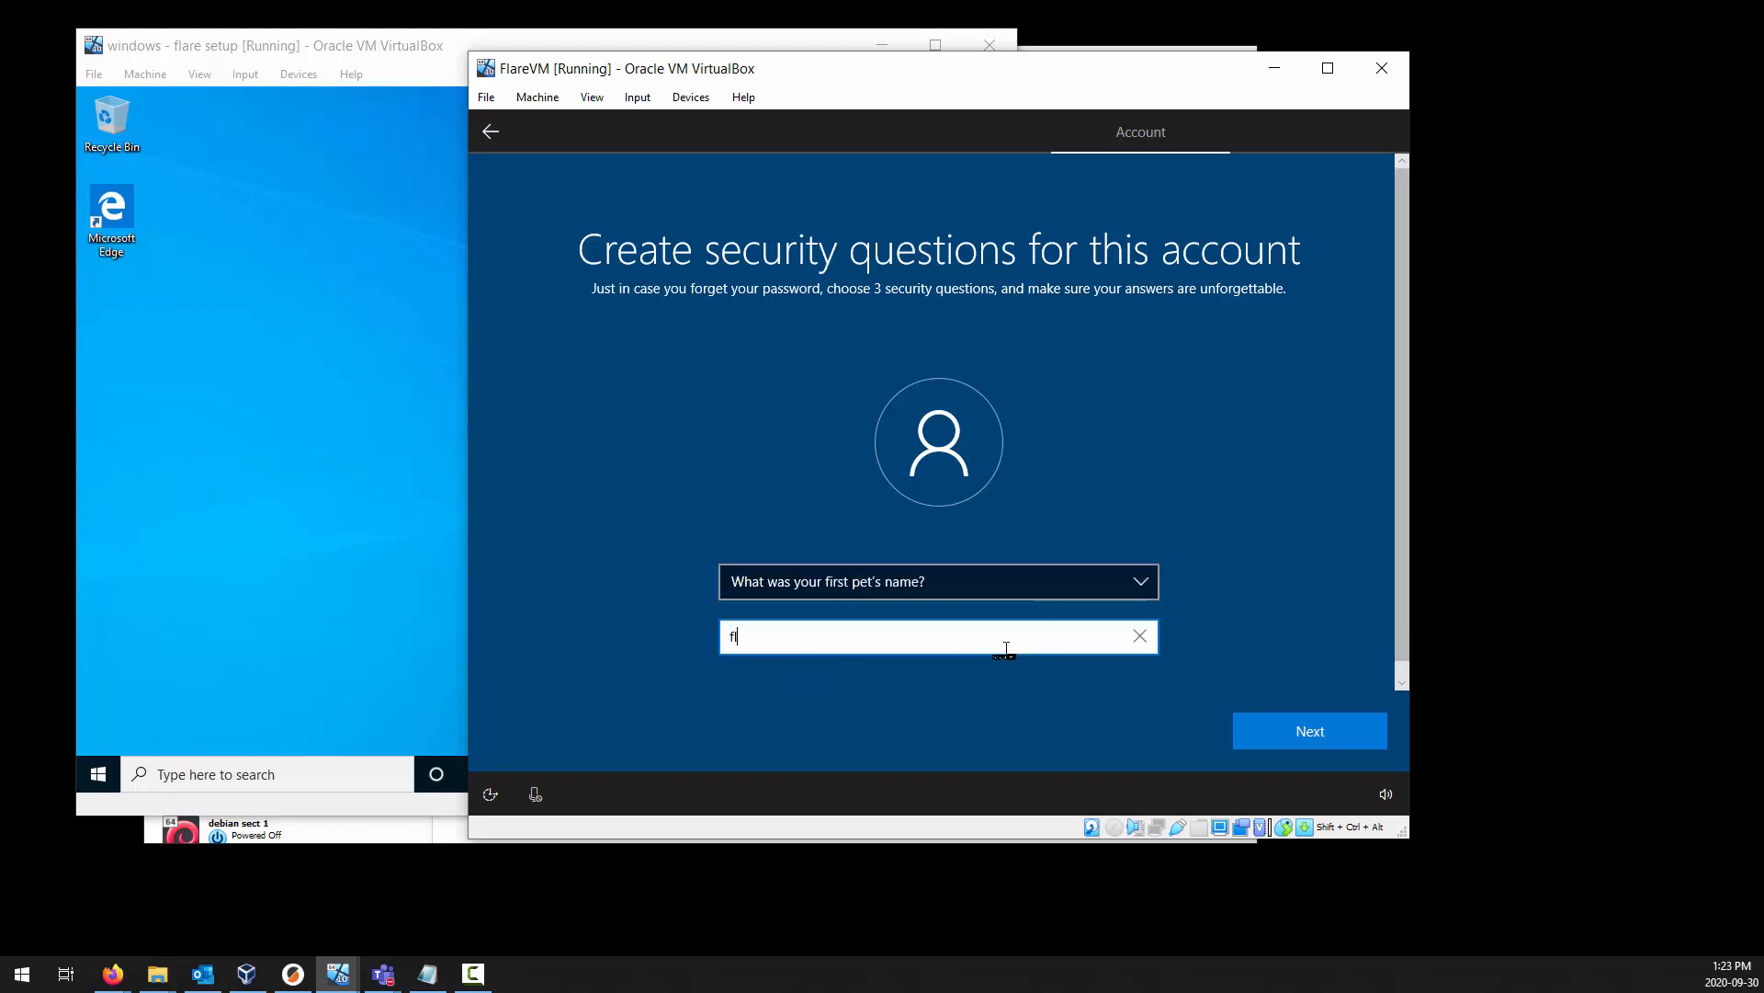
left_click(1299, 735)
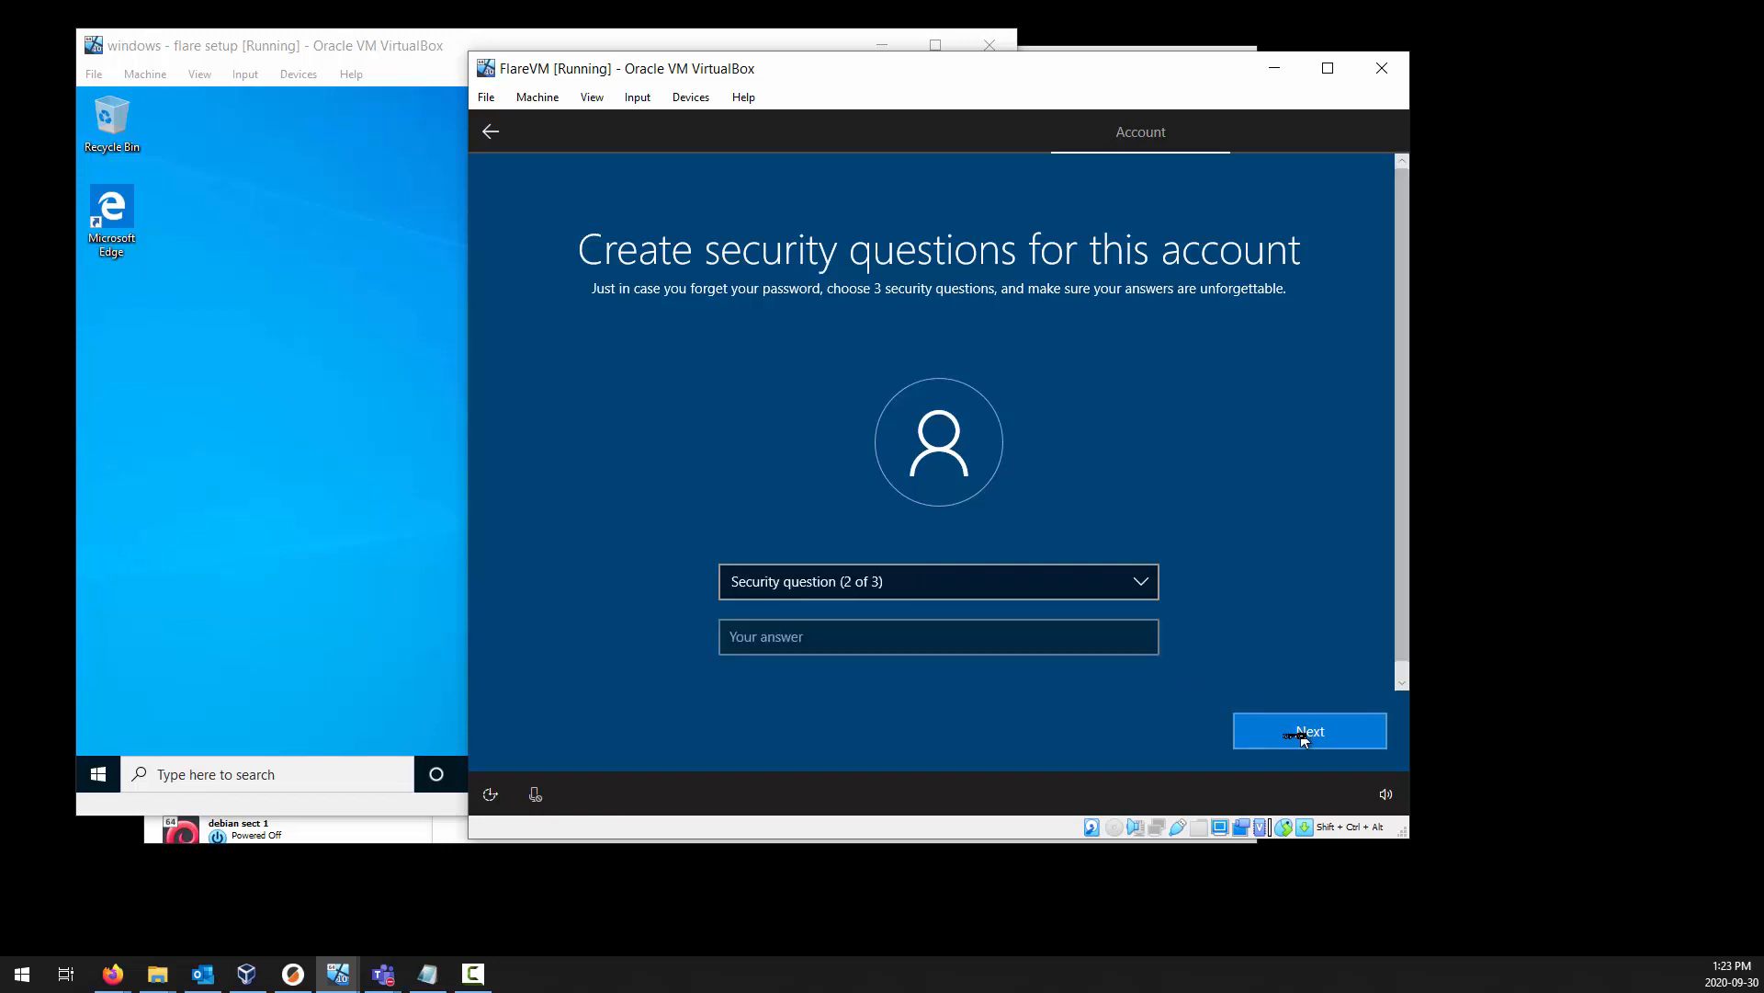
Choose "What's the name of the city where you were born?" as the second security question and enter its answer.
left_click(916, 586)
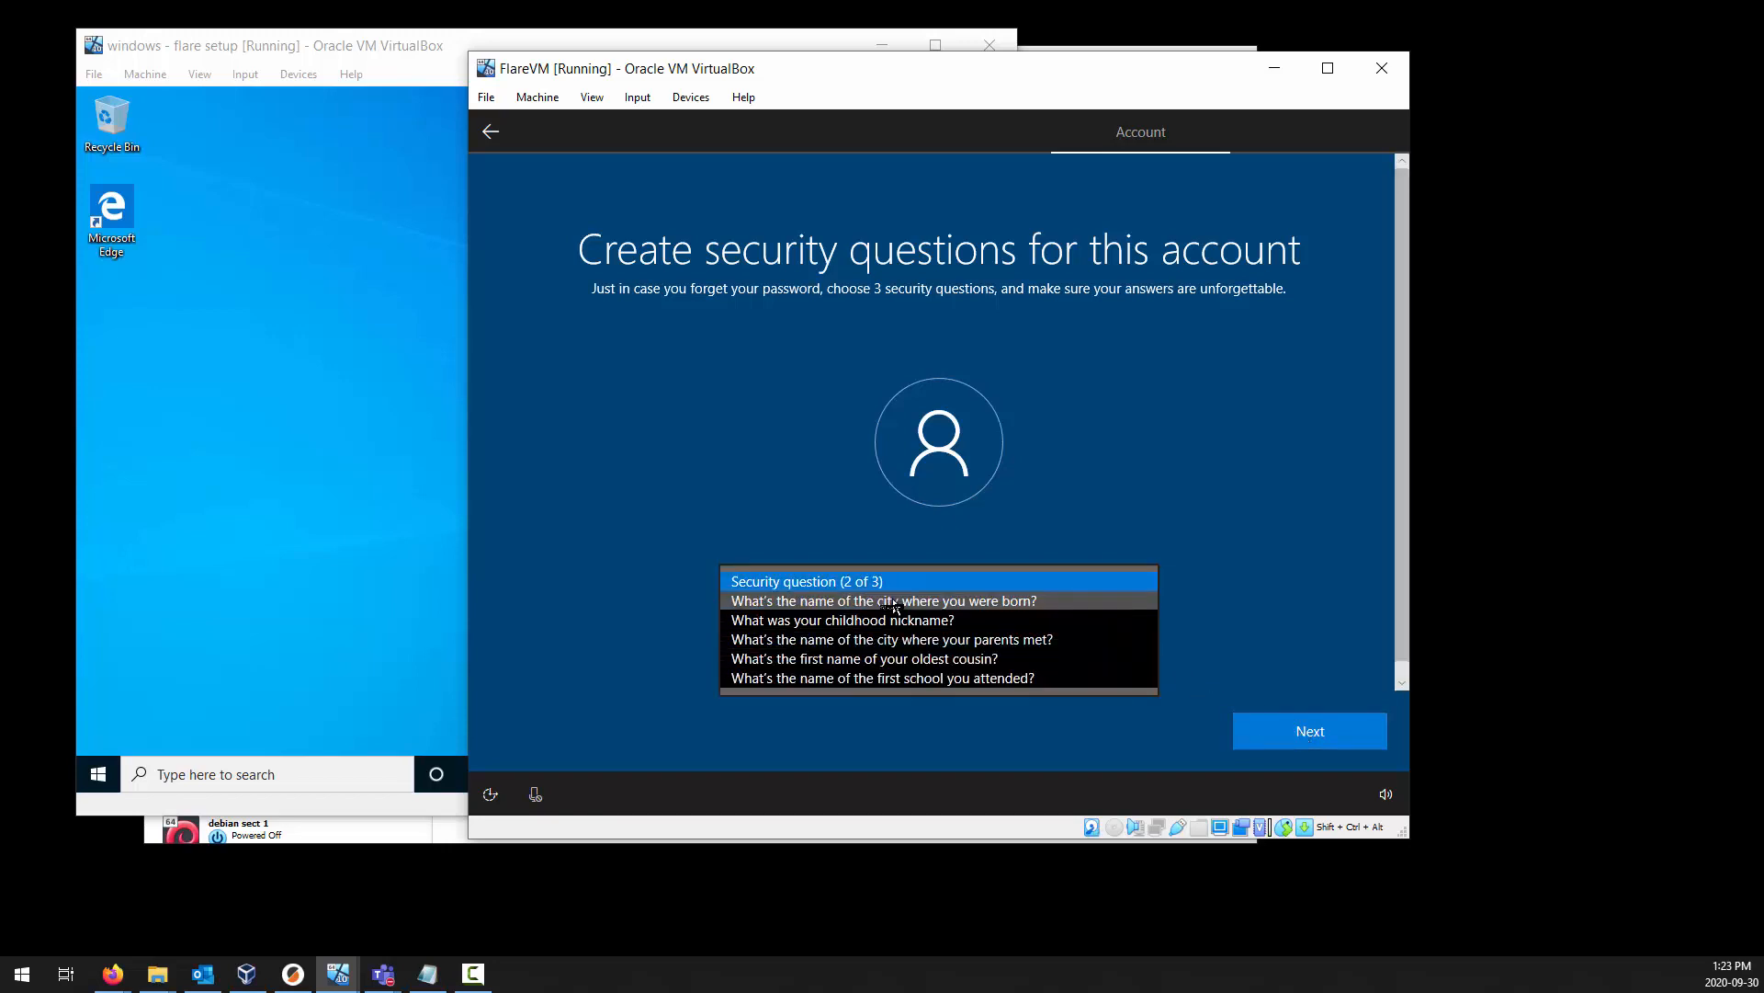
left_click(905, 601)
left_click(881, 635)
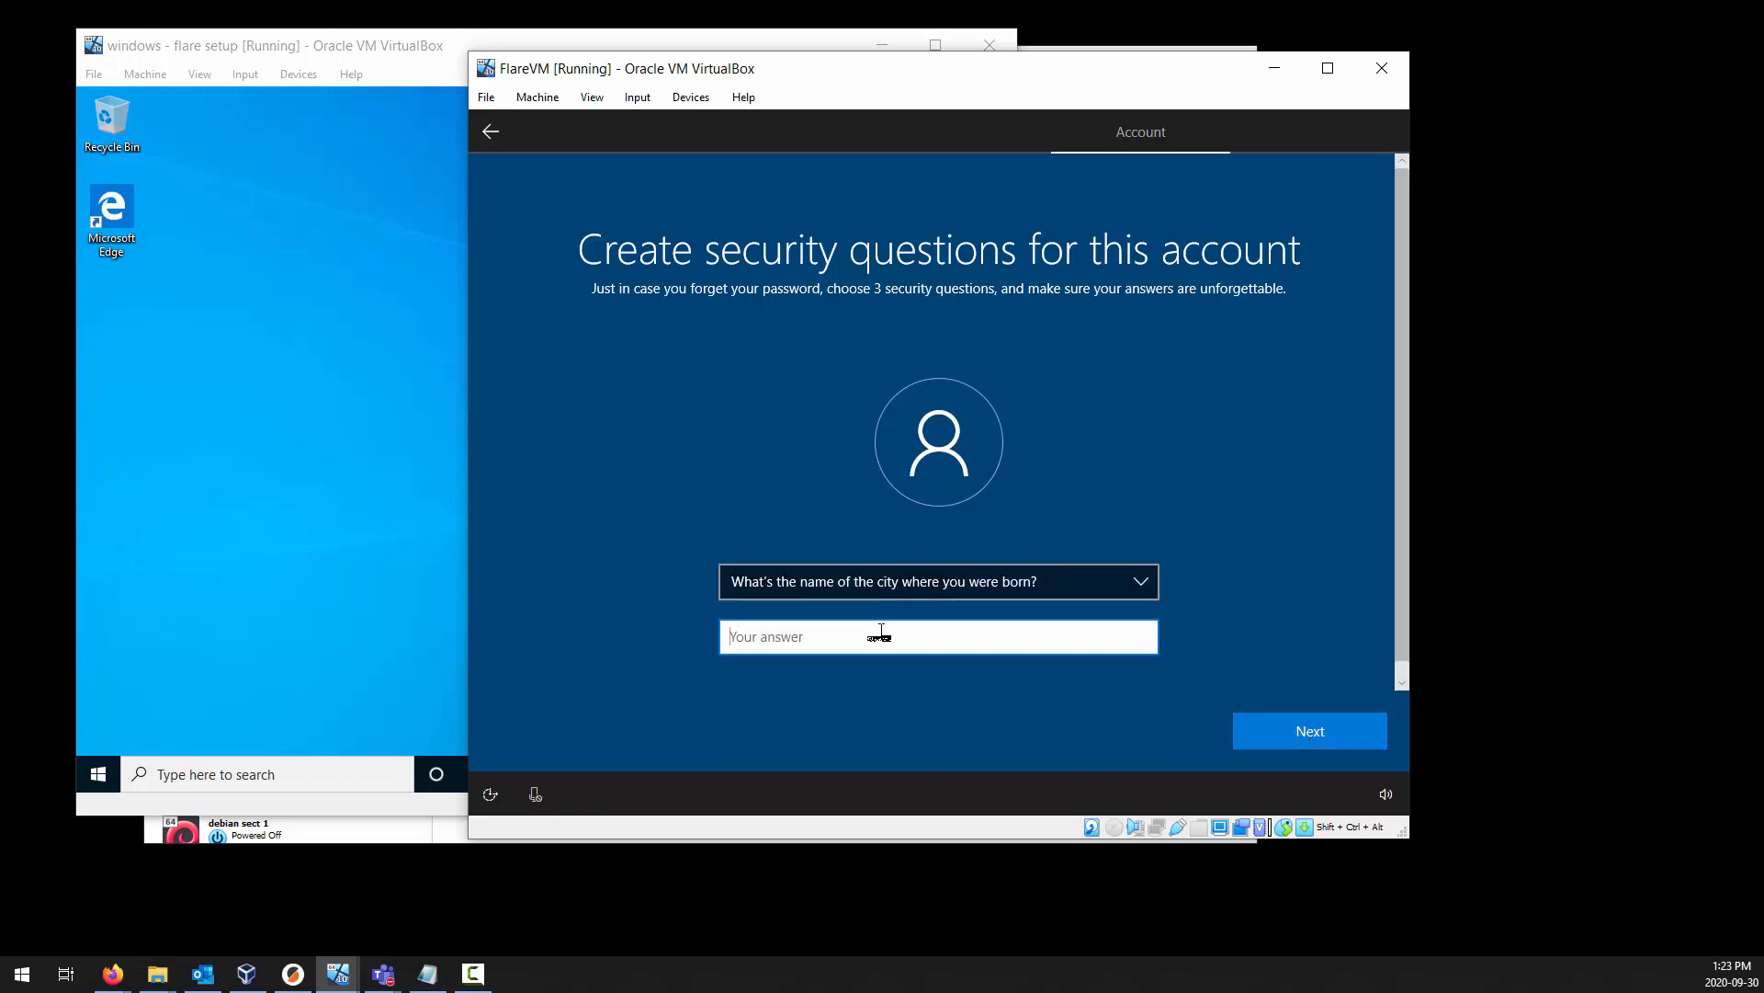
type("flare")
left_click(1282, 741)
Choose "What was your childhood nickname?" as the third security question and enter its answer.
left_click(922, 580)
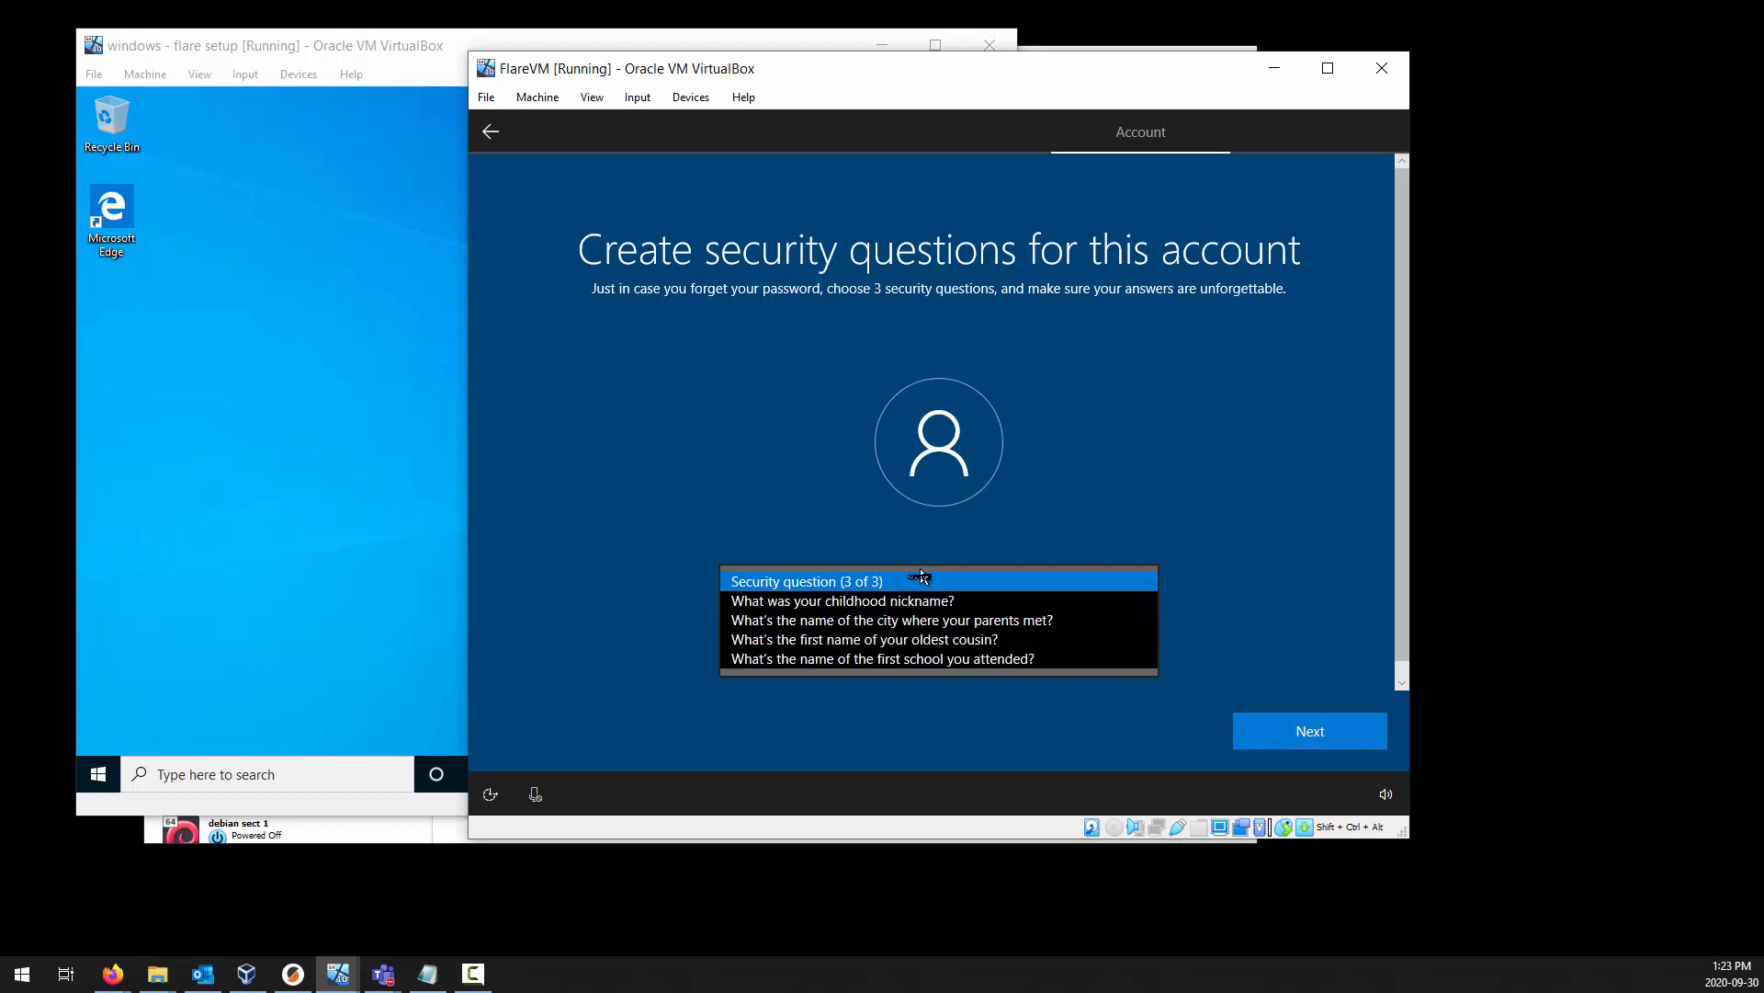
left_click(902, 609)
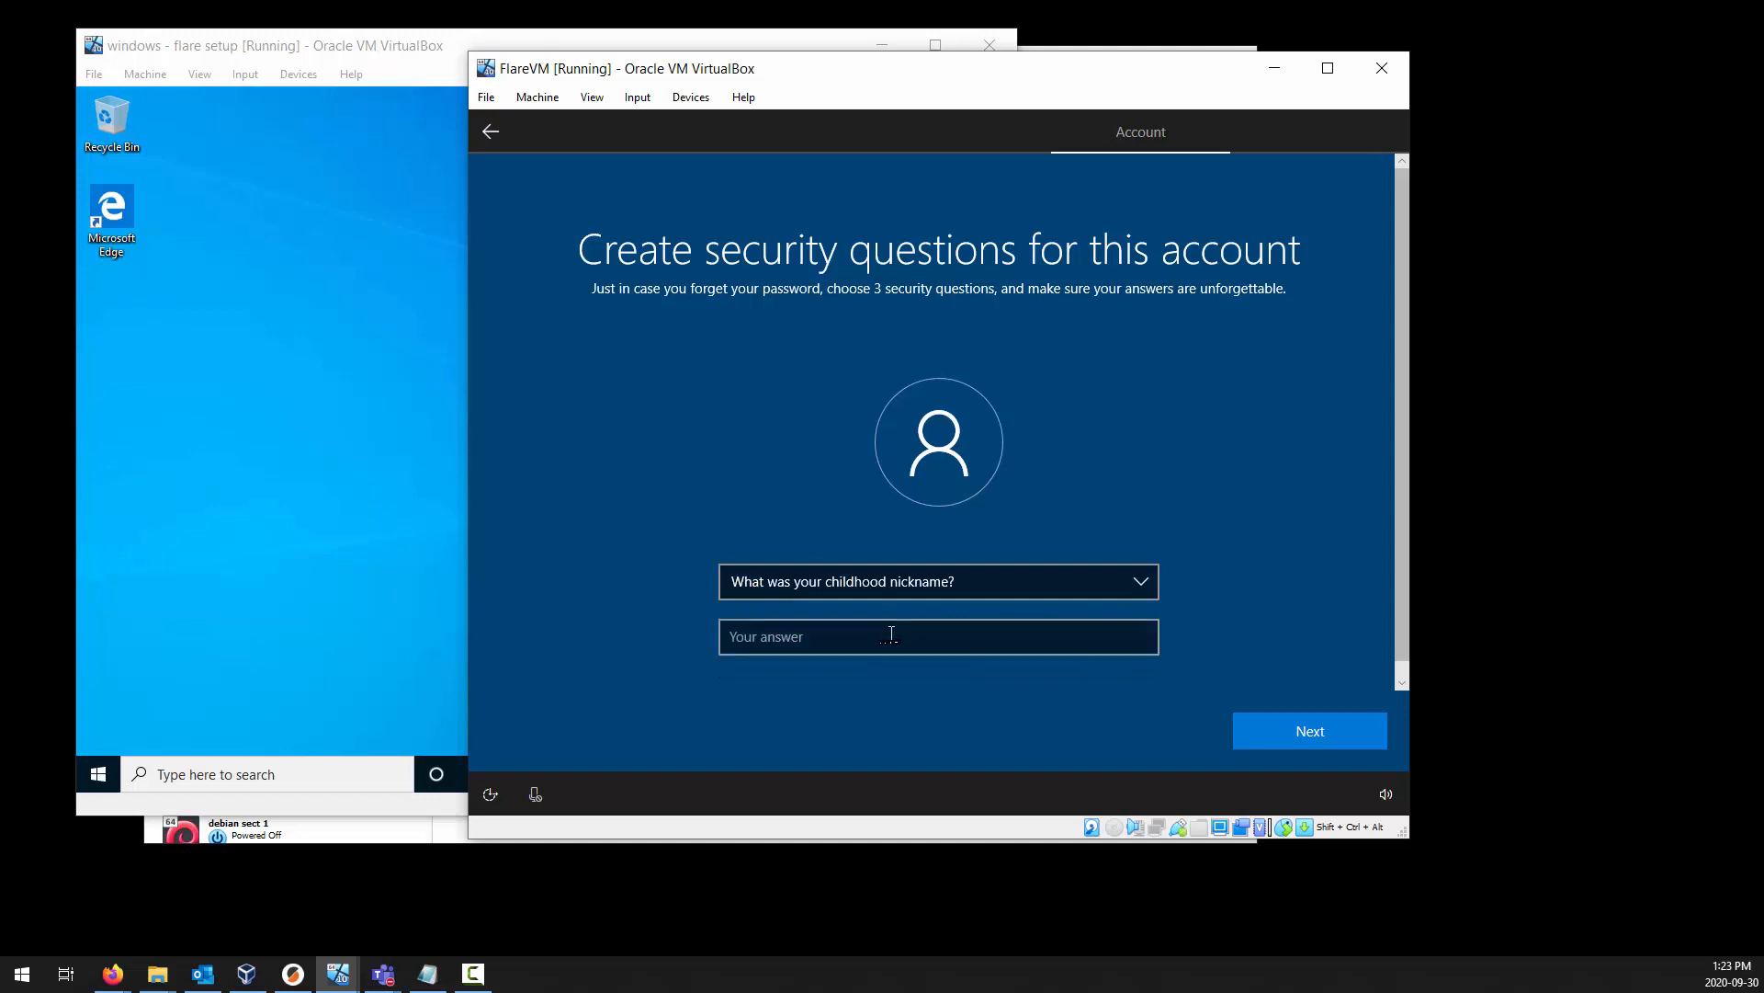
left_click(891, 635)
type("flare")
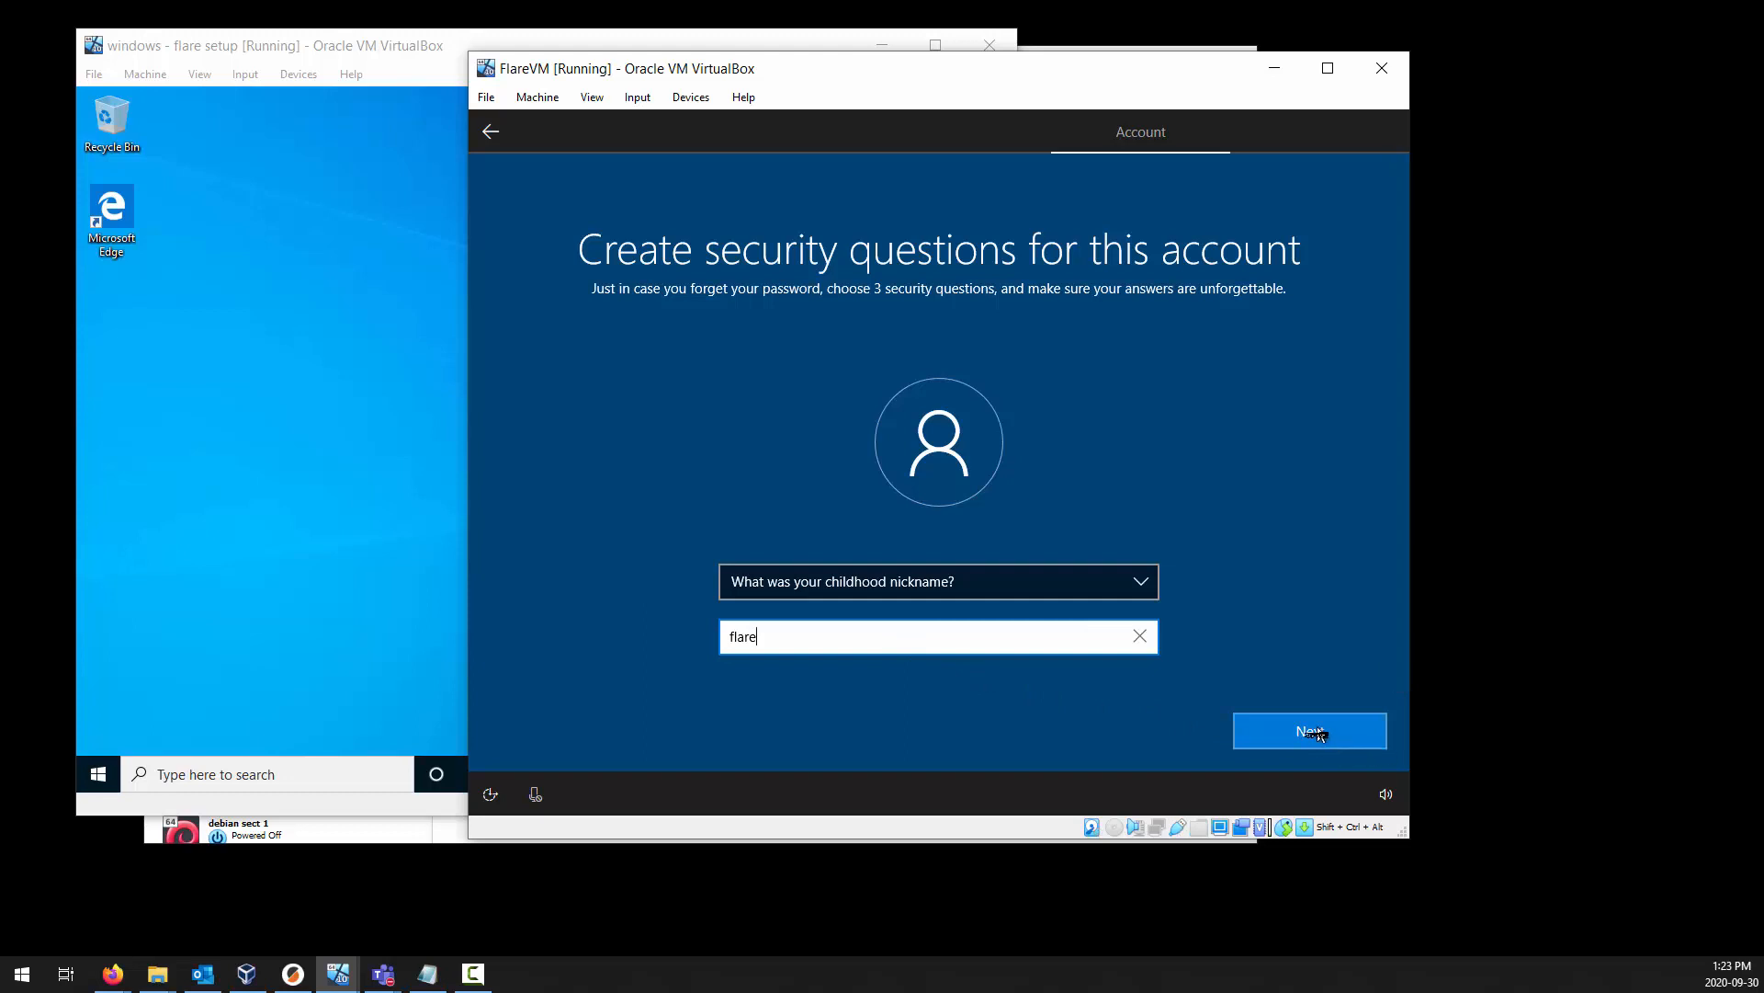
left_click(1320, 734)
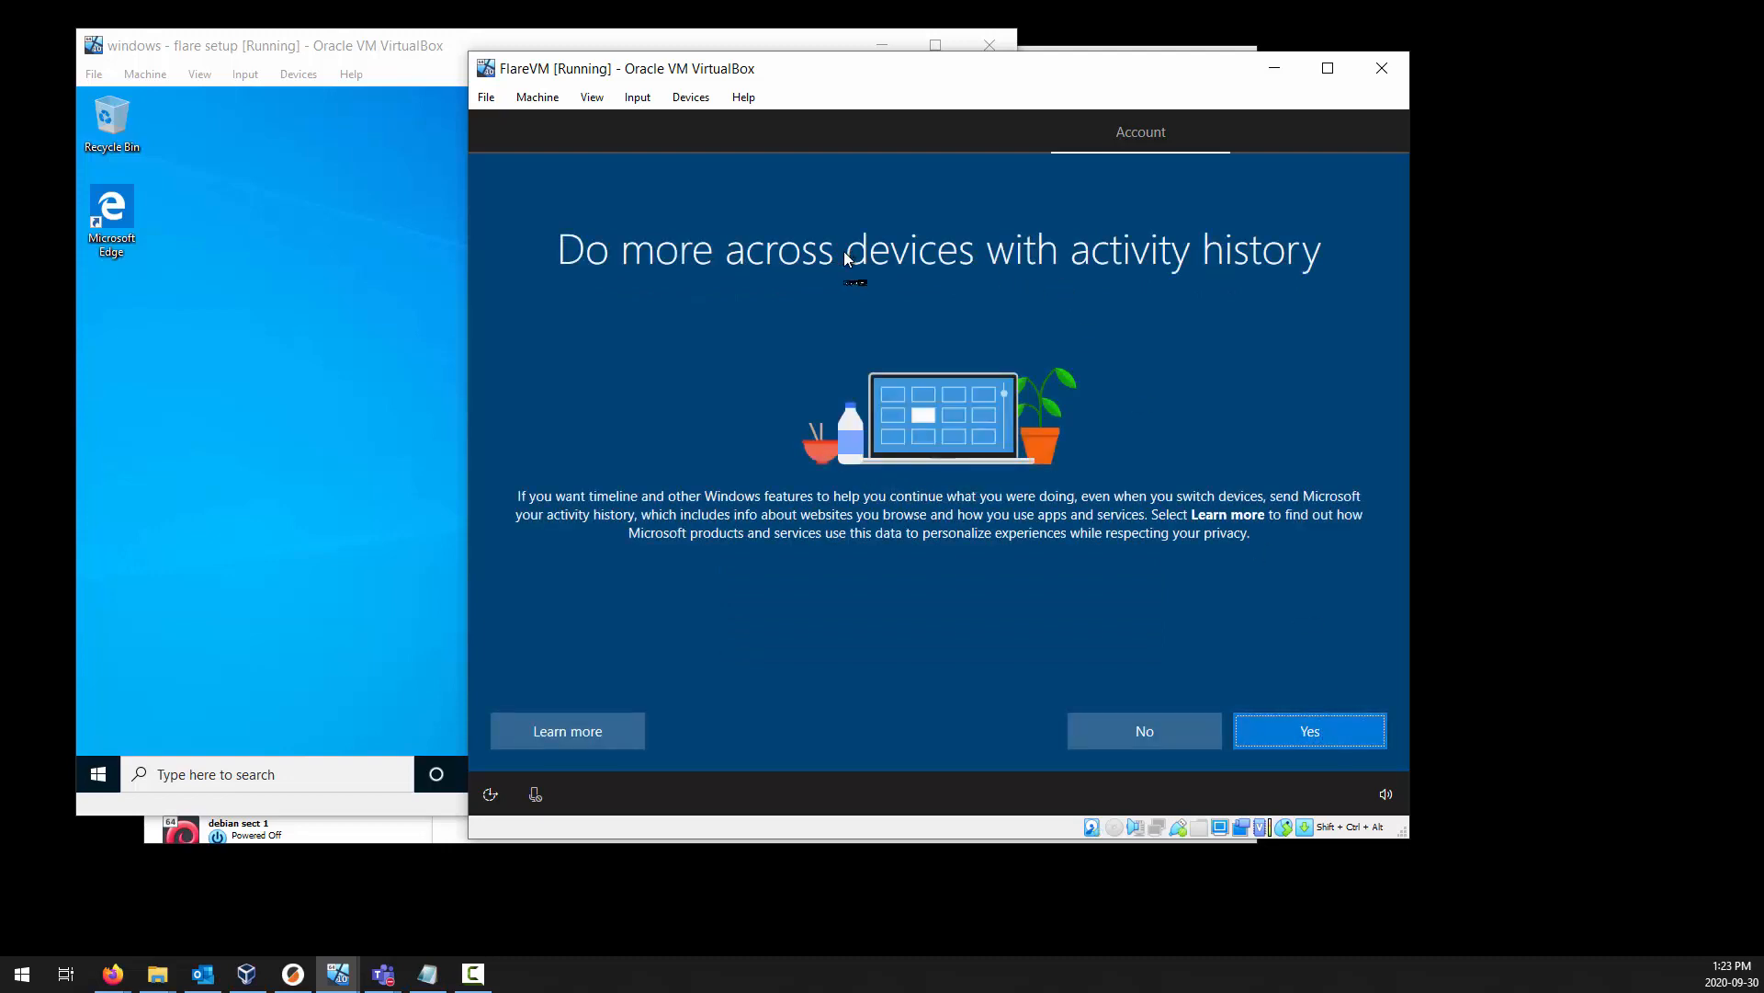
Decline sending activity history to Microsoft and decline the Cortana digital assistant.
left_click(1174, 736)
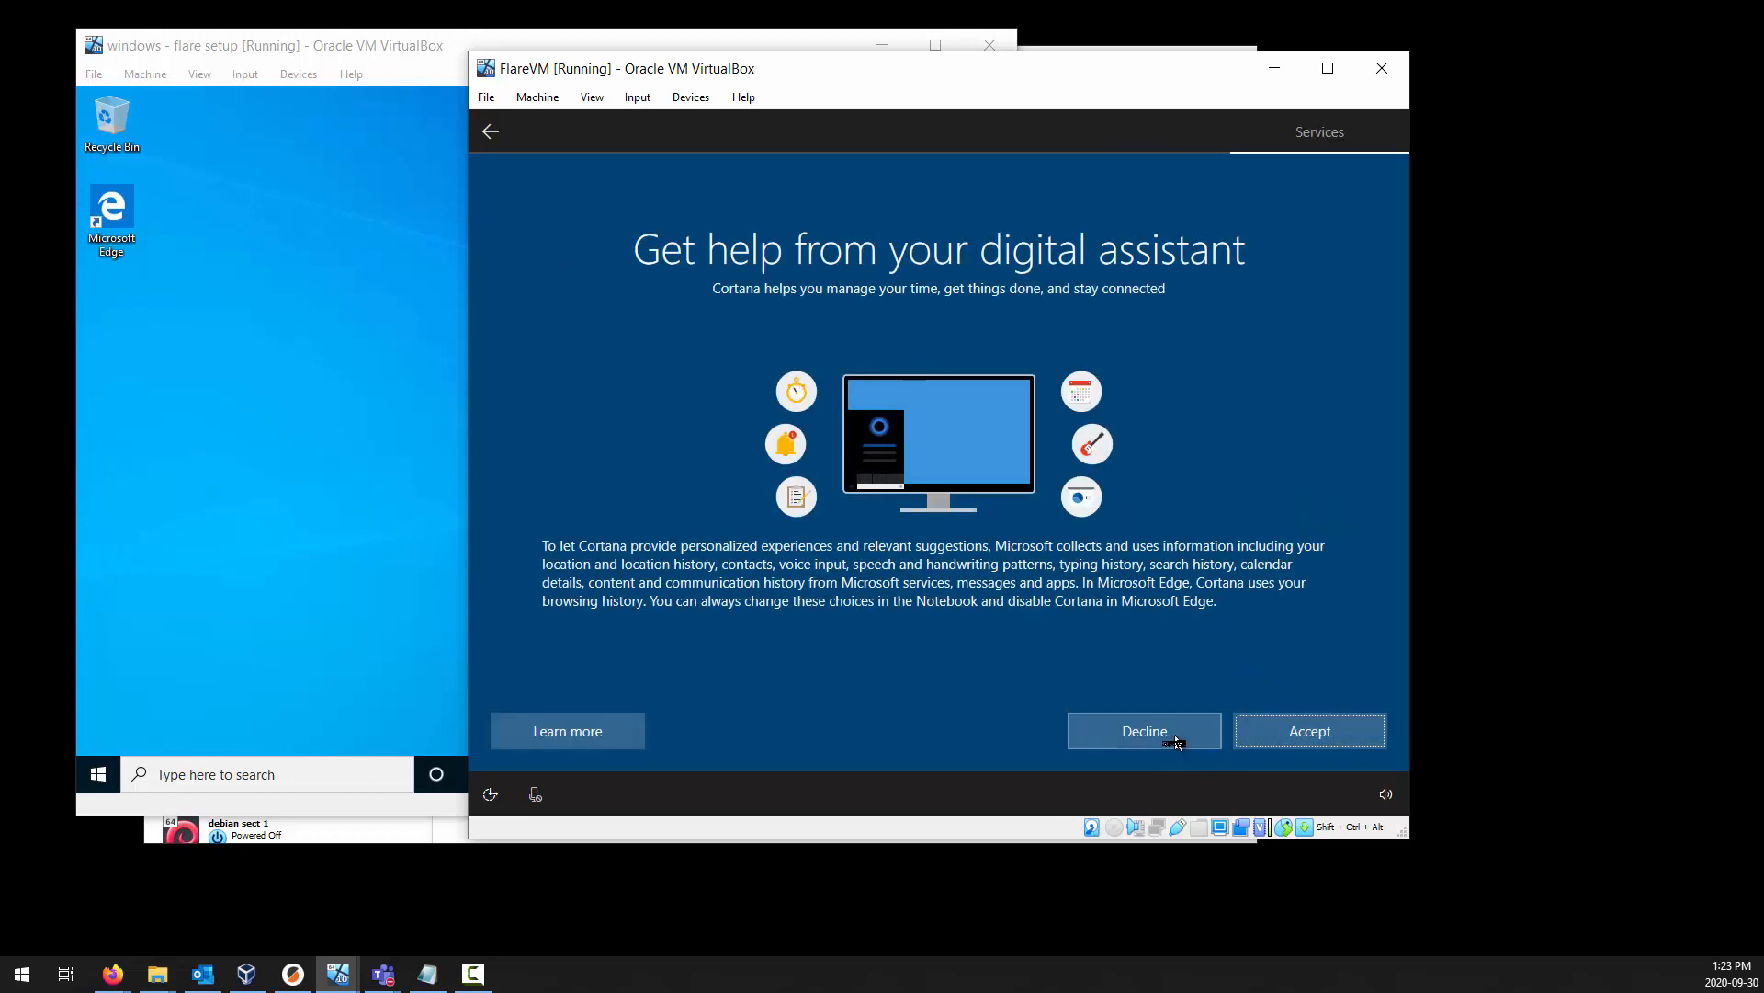
left_click(1174, 736)
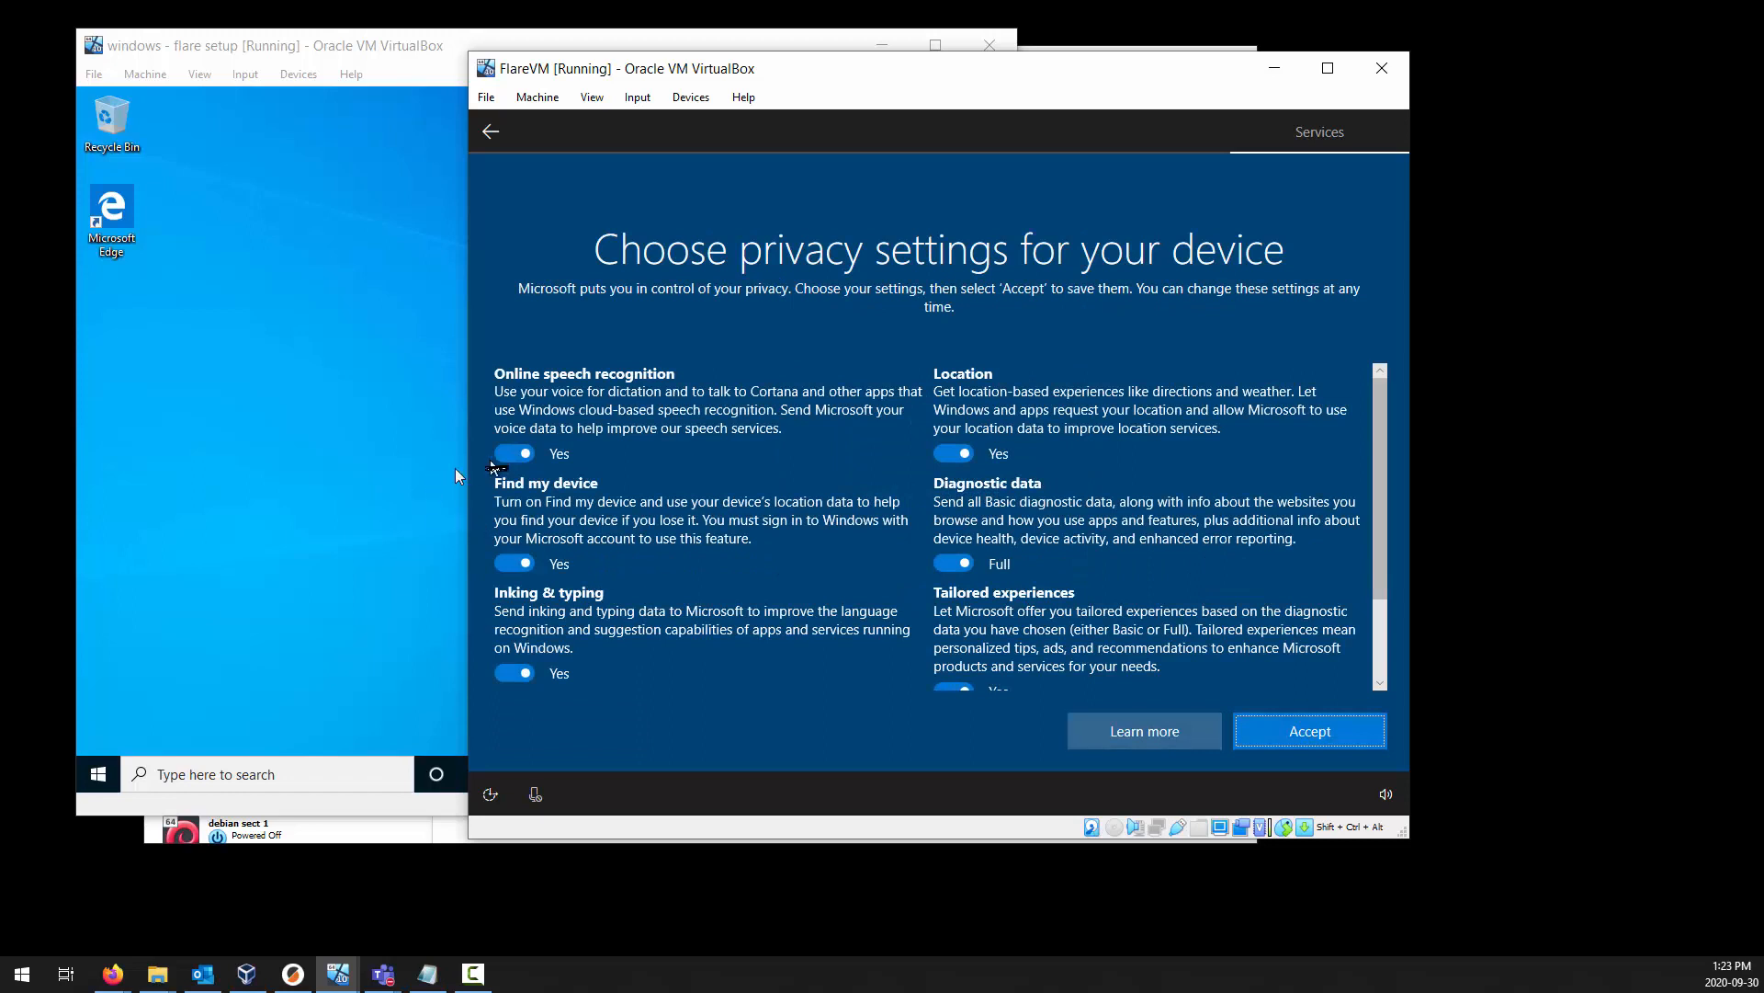
Turn off Online speech recognition, Find my device, Inking & typing and Advertising ID in the privacy settings.
left_click(513, 455)
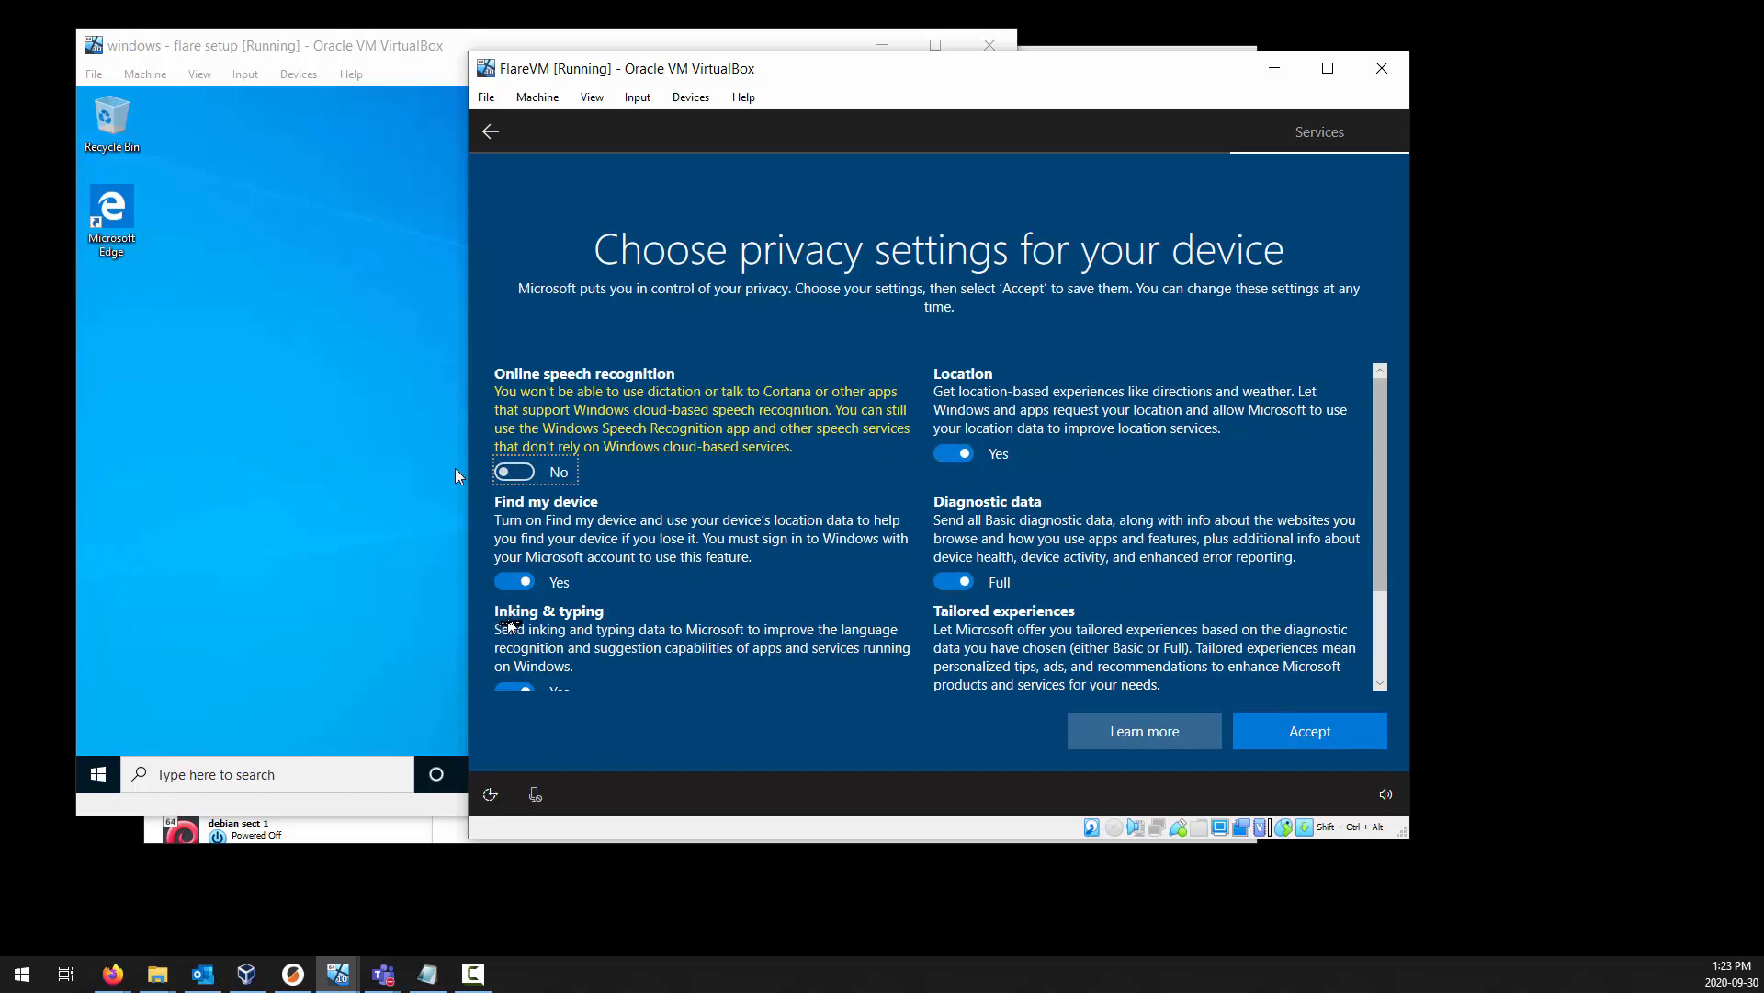
left_click(515, 579)
scroll(519, 588, "down", 1)
scroll(518, 589, "down", 1)
left_click(515, 561)
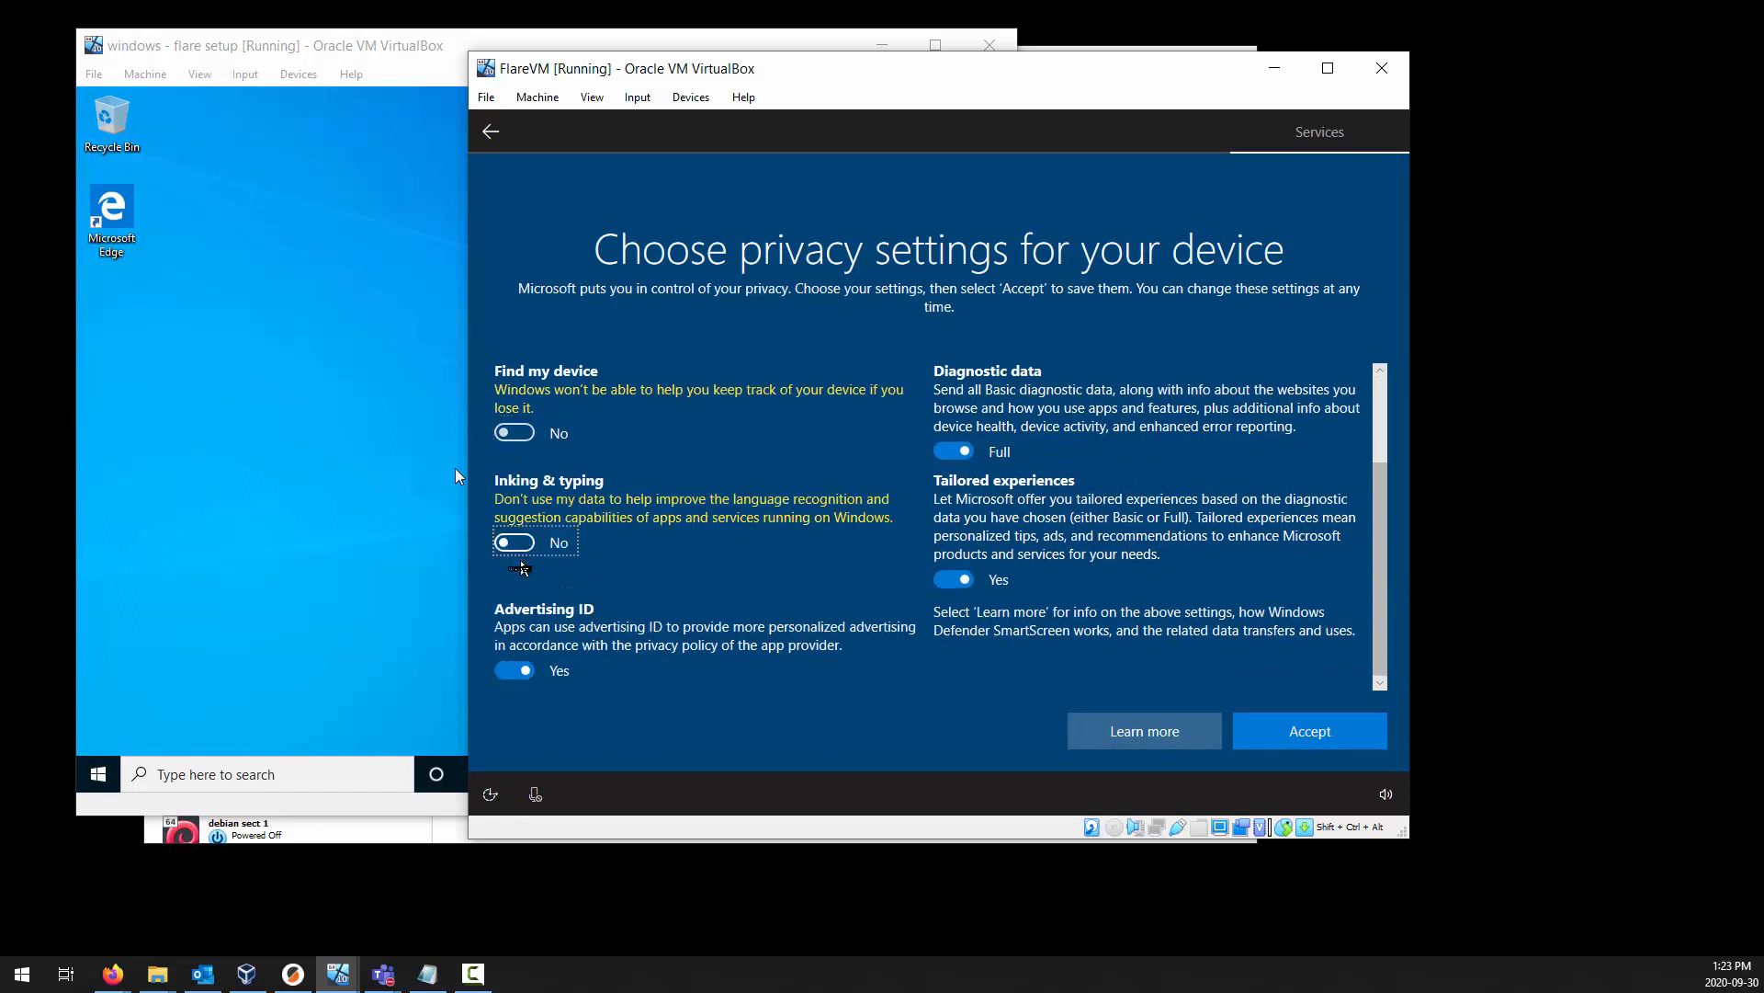
left_click(516, 671)
Turn off Tailored experiences and Location, set Diagnostic data to Basic, and accept the privacy settings.
left_click(954, 579)
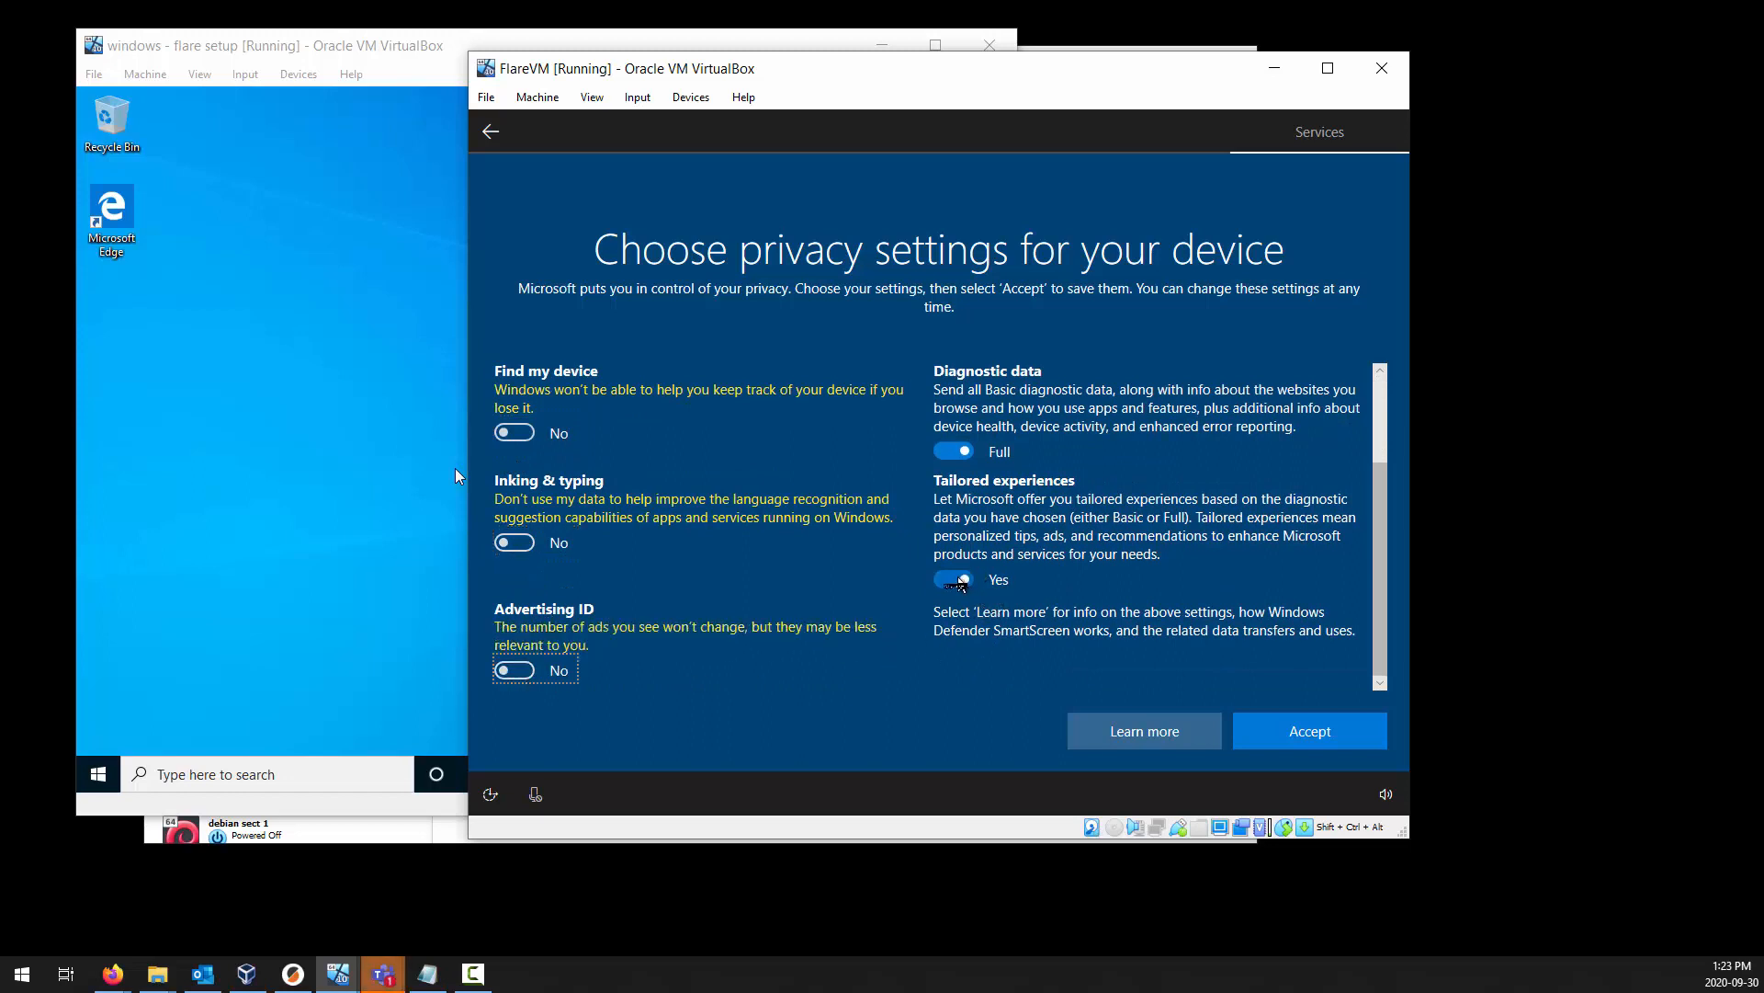
scroll(956, 579, "up", 1)
left_click(954, 488)
scroll(955, 515, "up", 2)
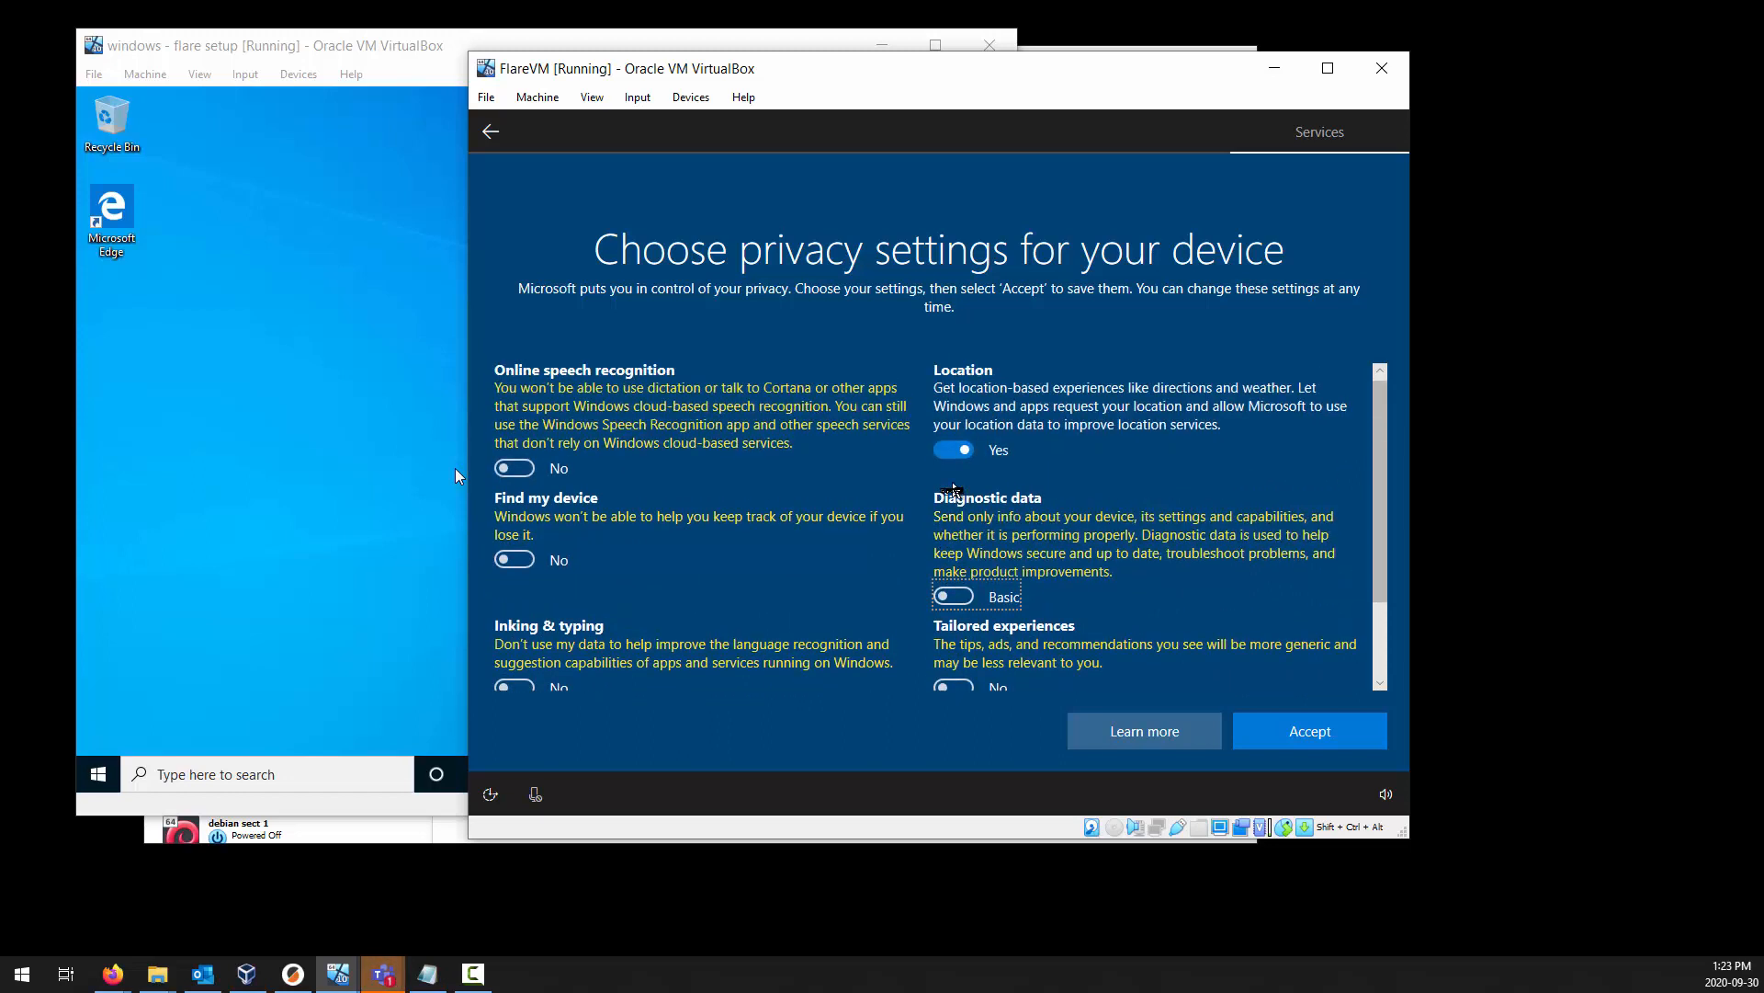
left_click(954, 434)
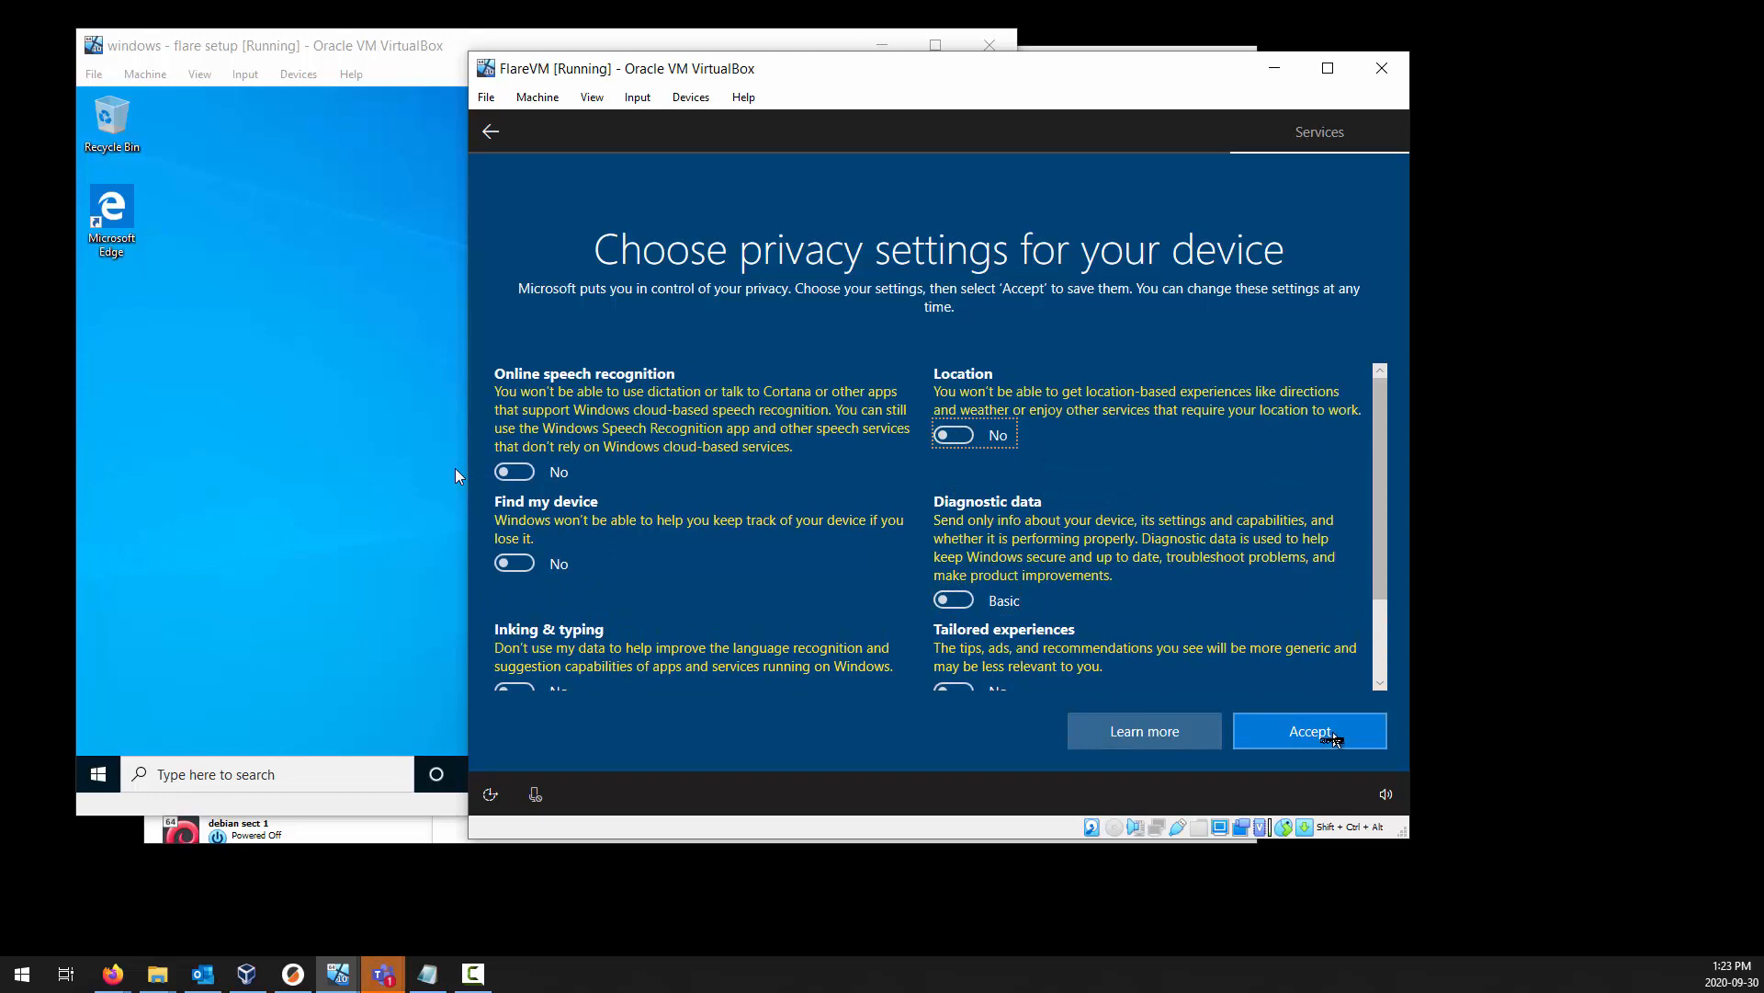
scroll(1336, 739, "down", 2)
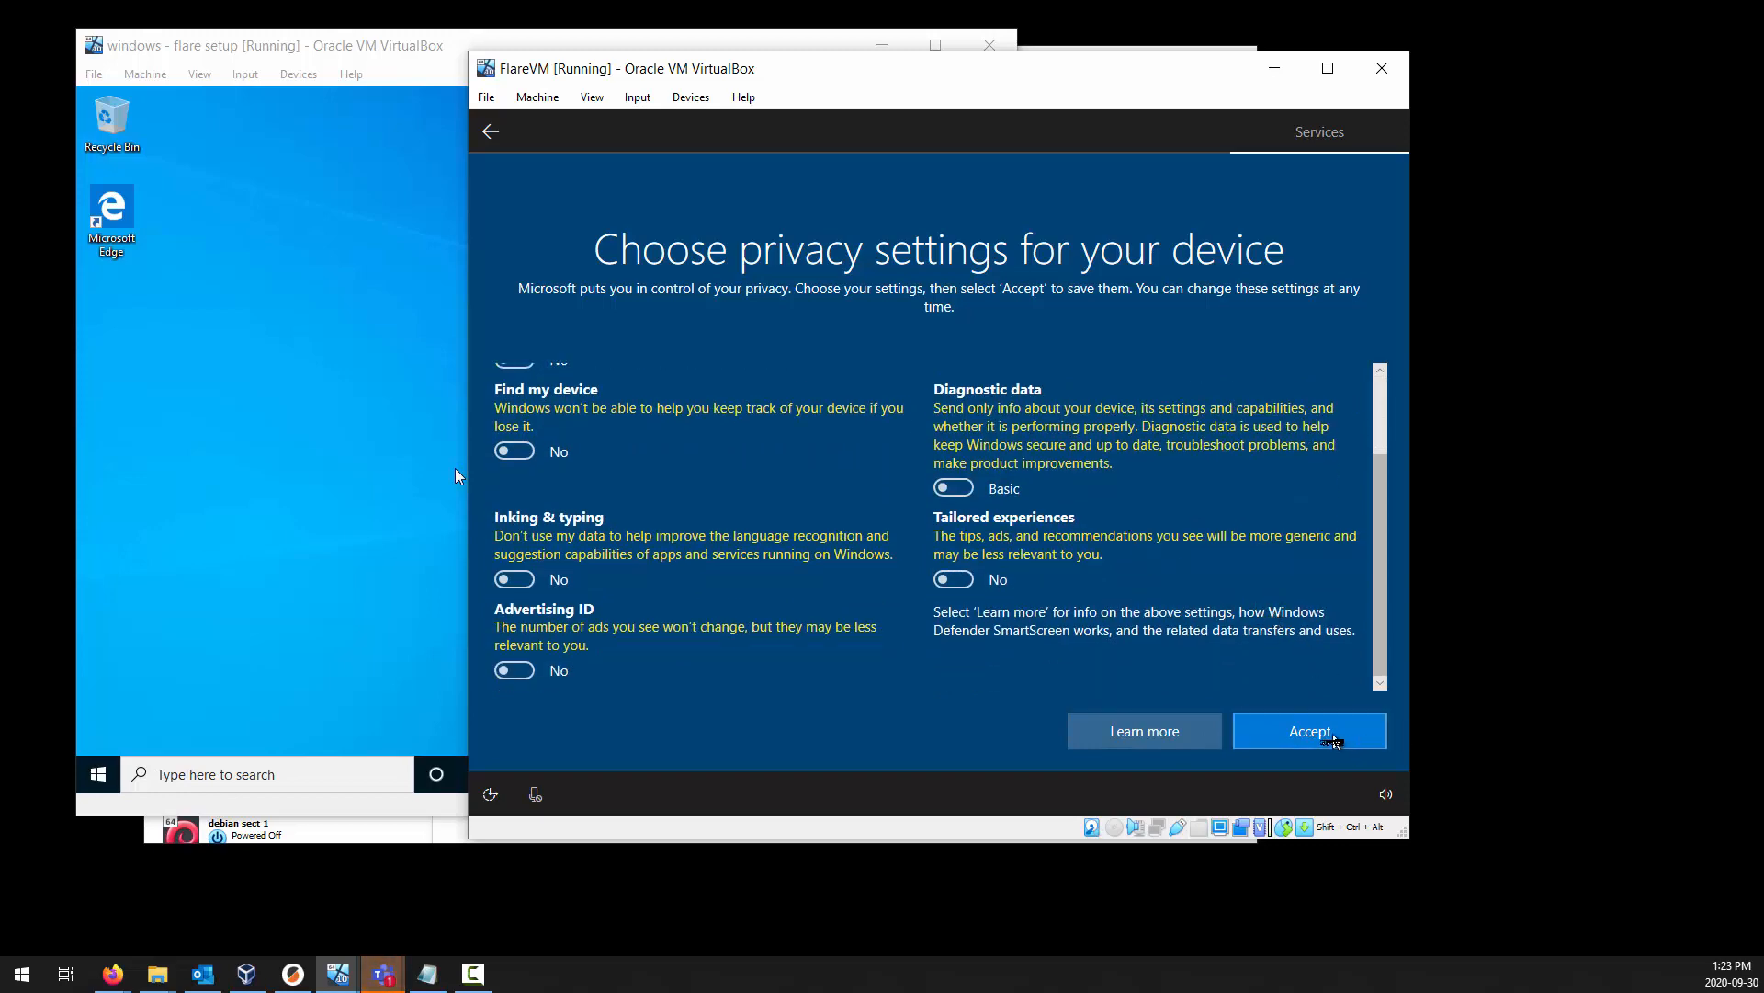
left_click(1333, 739)
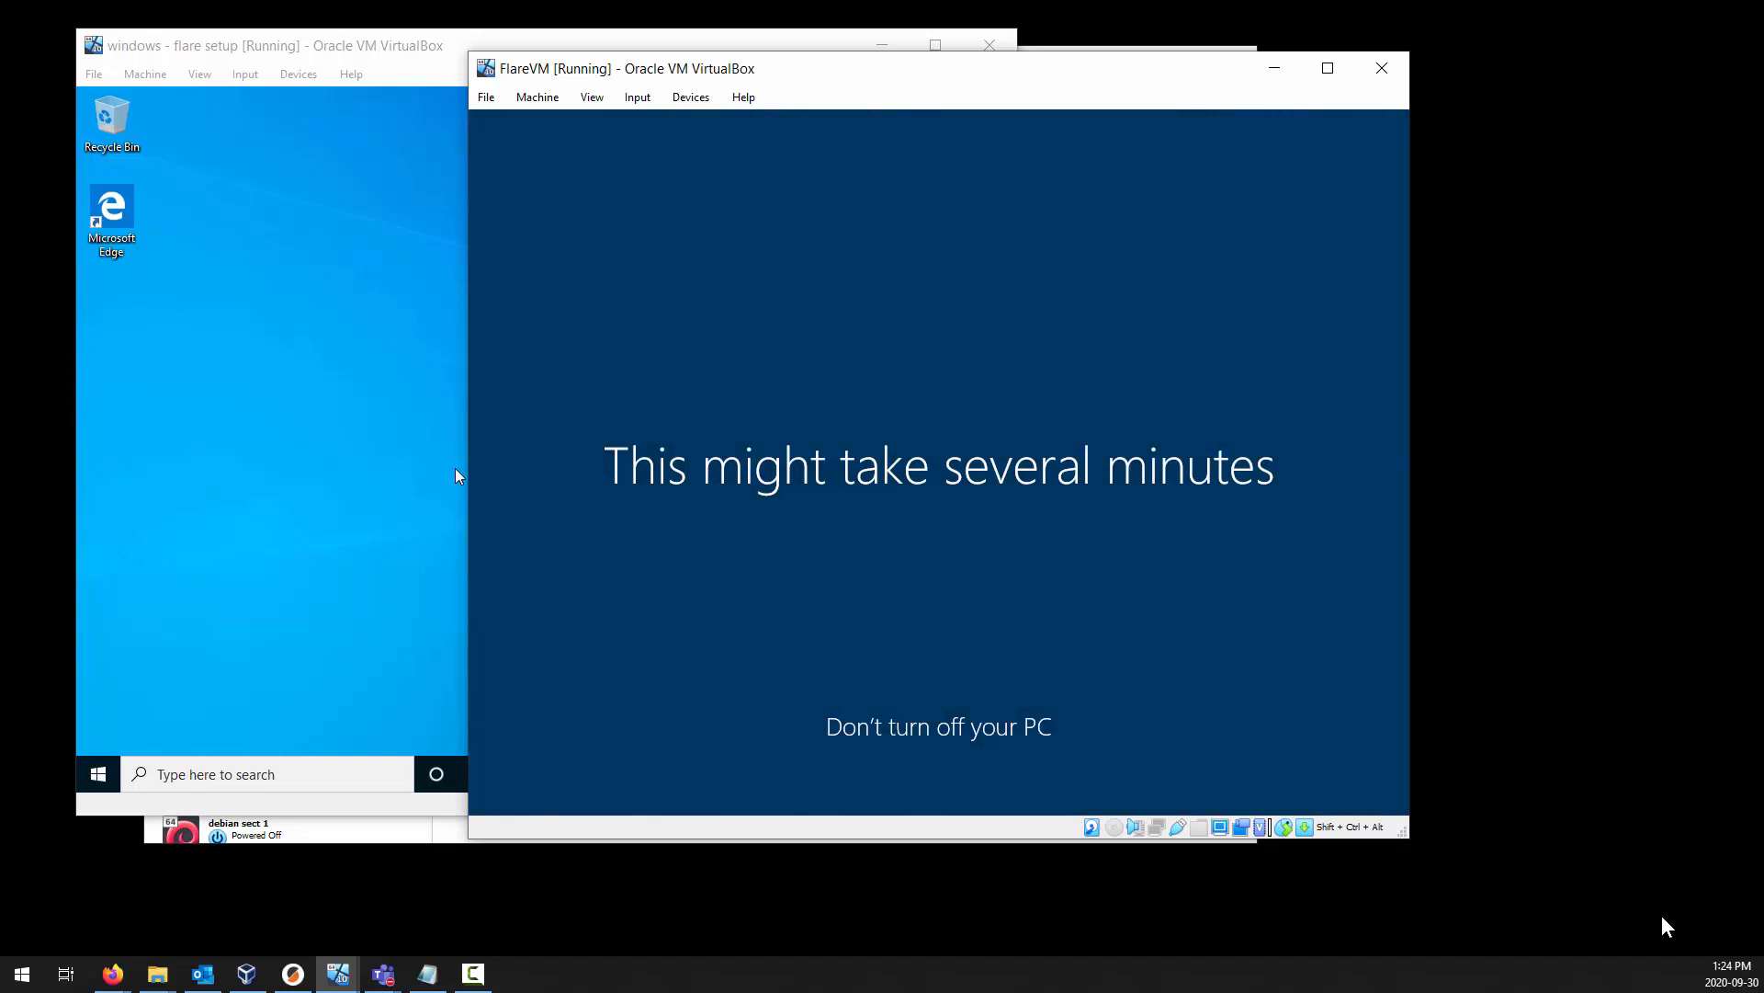
key("alt+Tab")
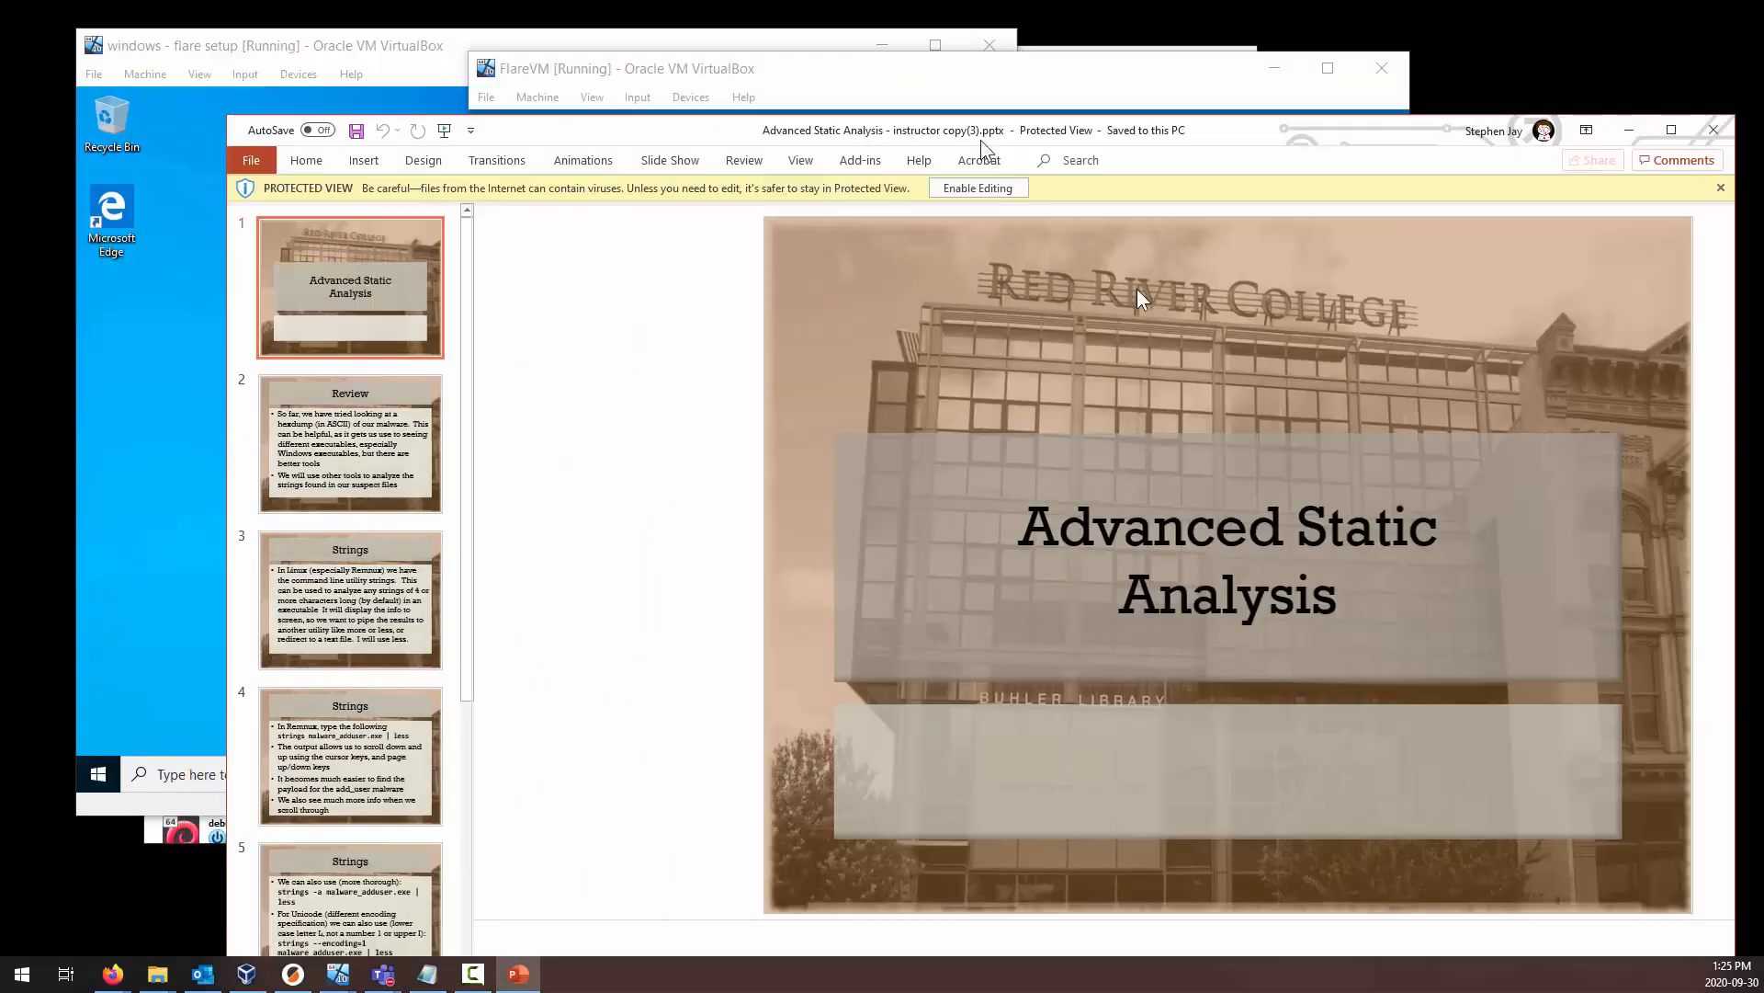
left_click_drag(981, 141, 1763, 490)
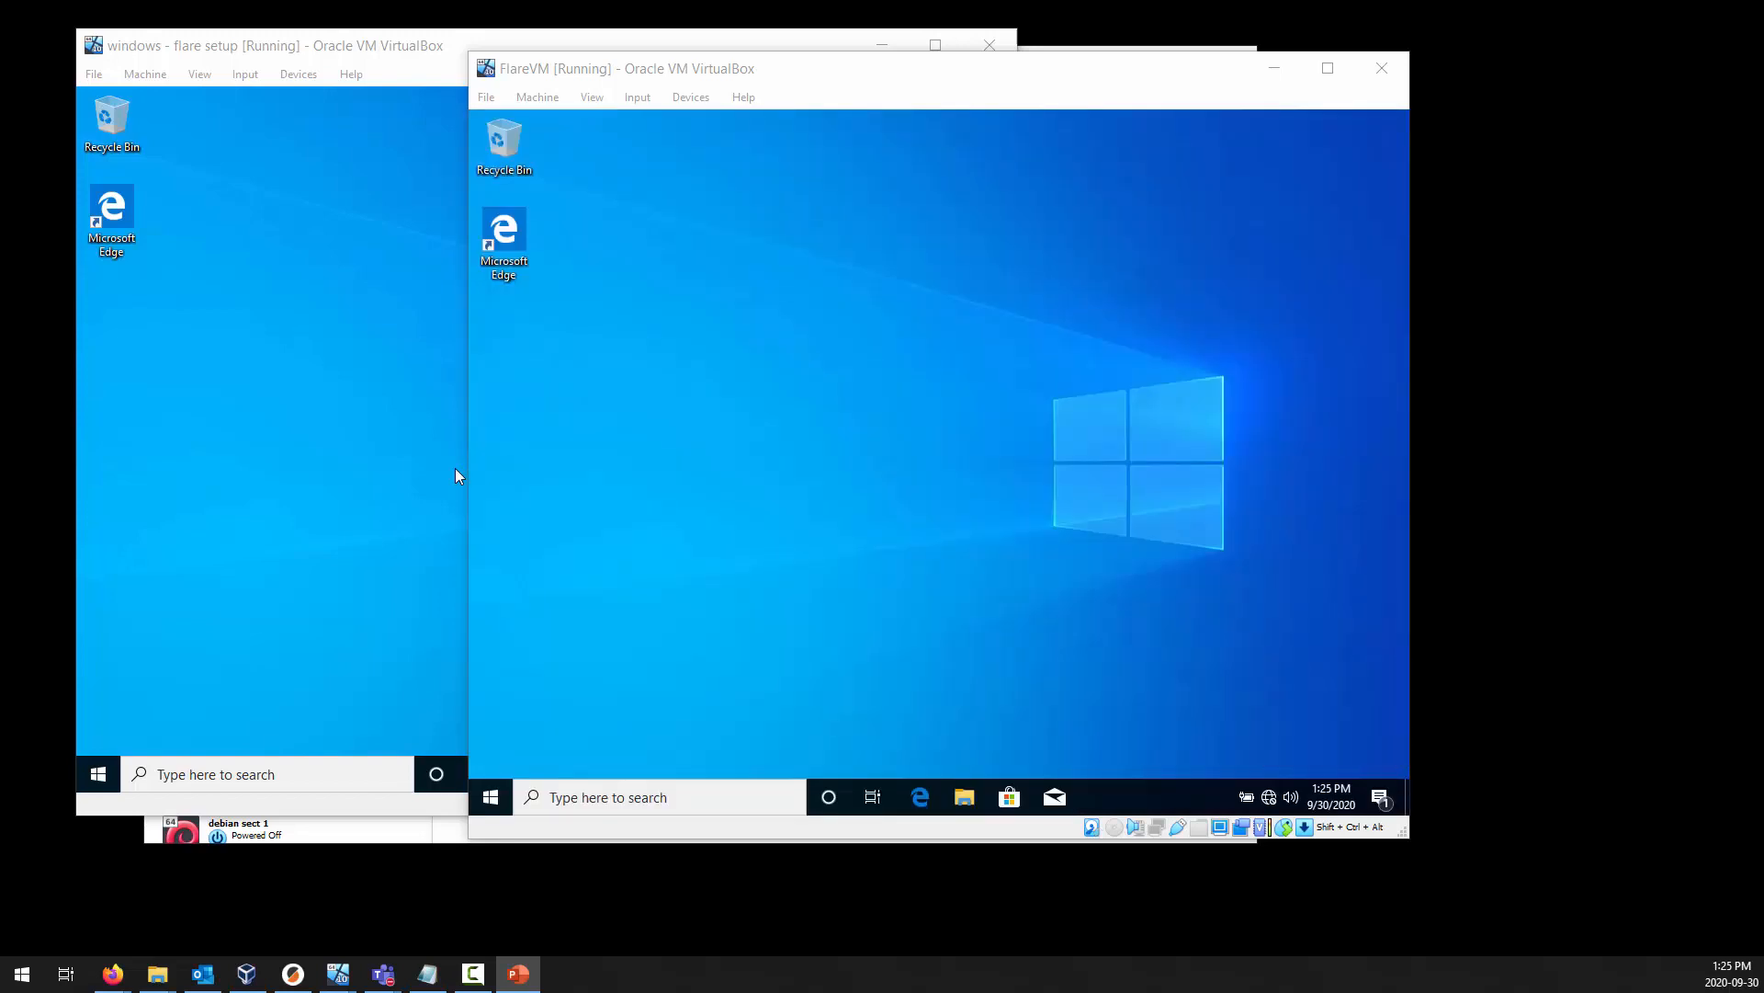
key("alt+F4")
Shut down Windows in the FlareVM virtual machine.
left_click(926, 618)
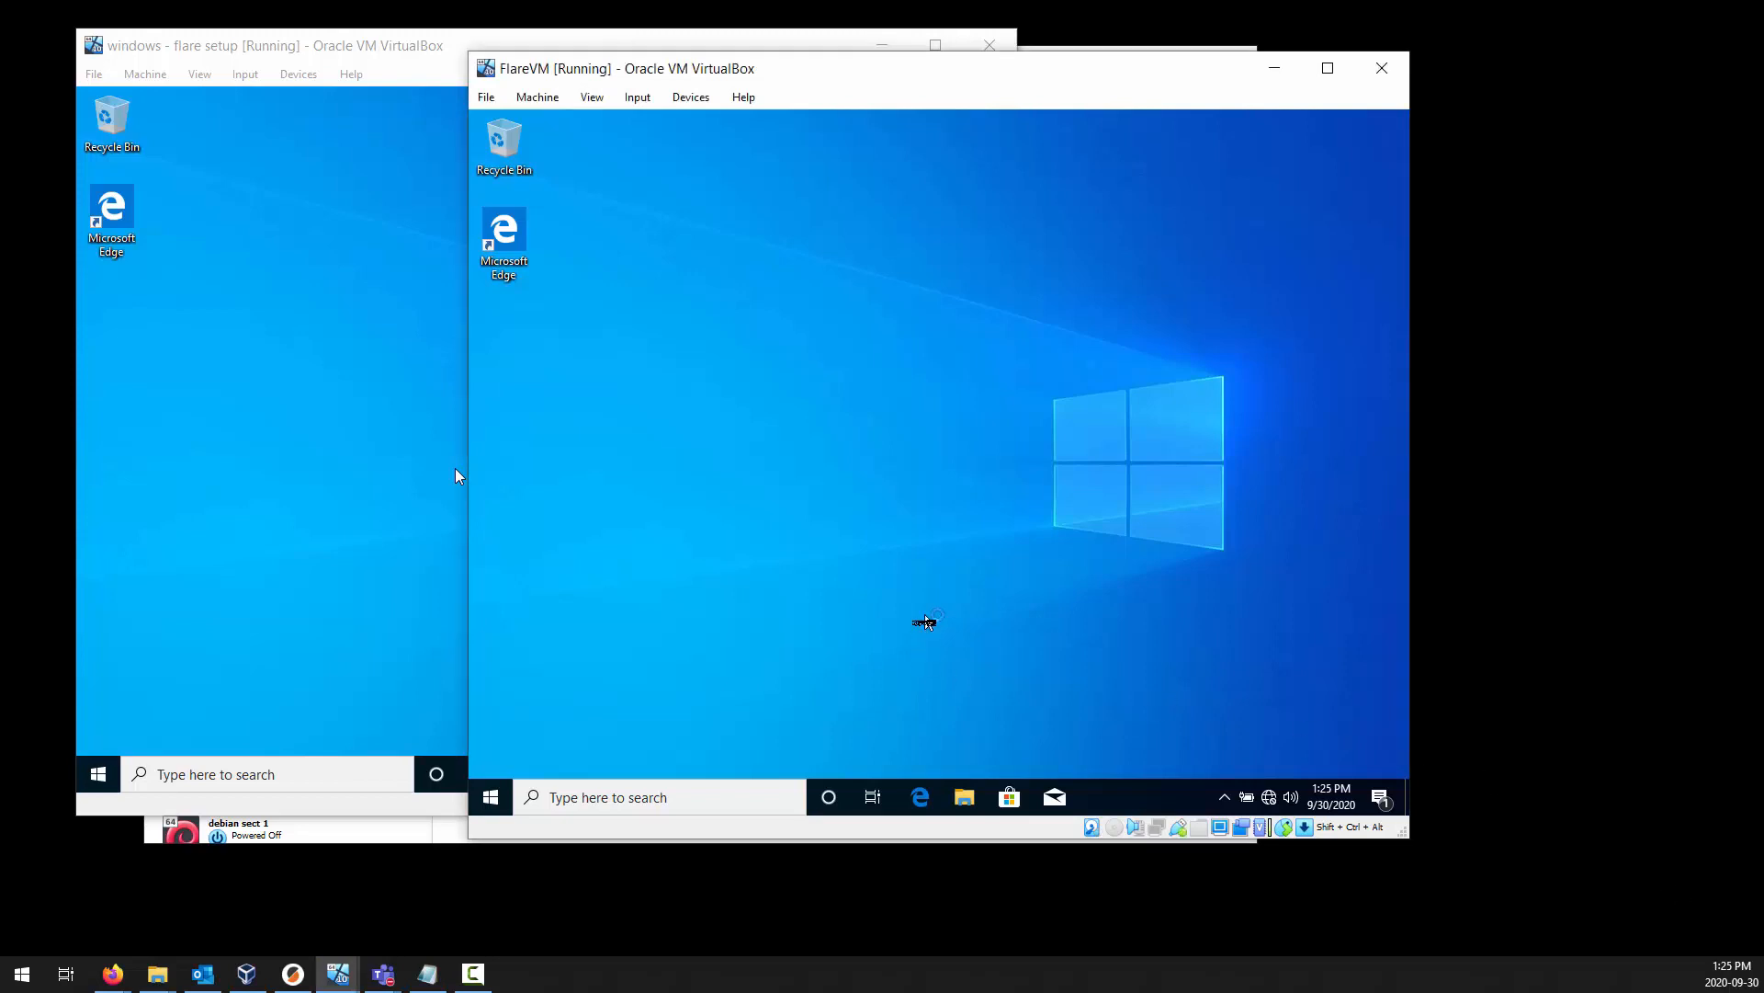
left_click(496, 799)
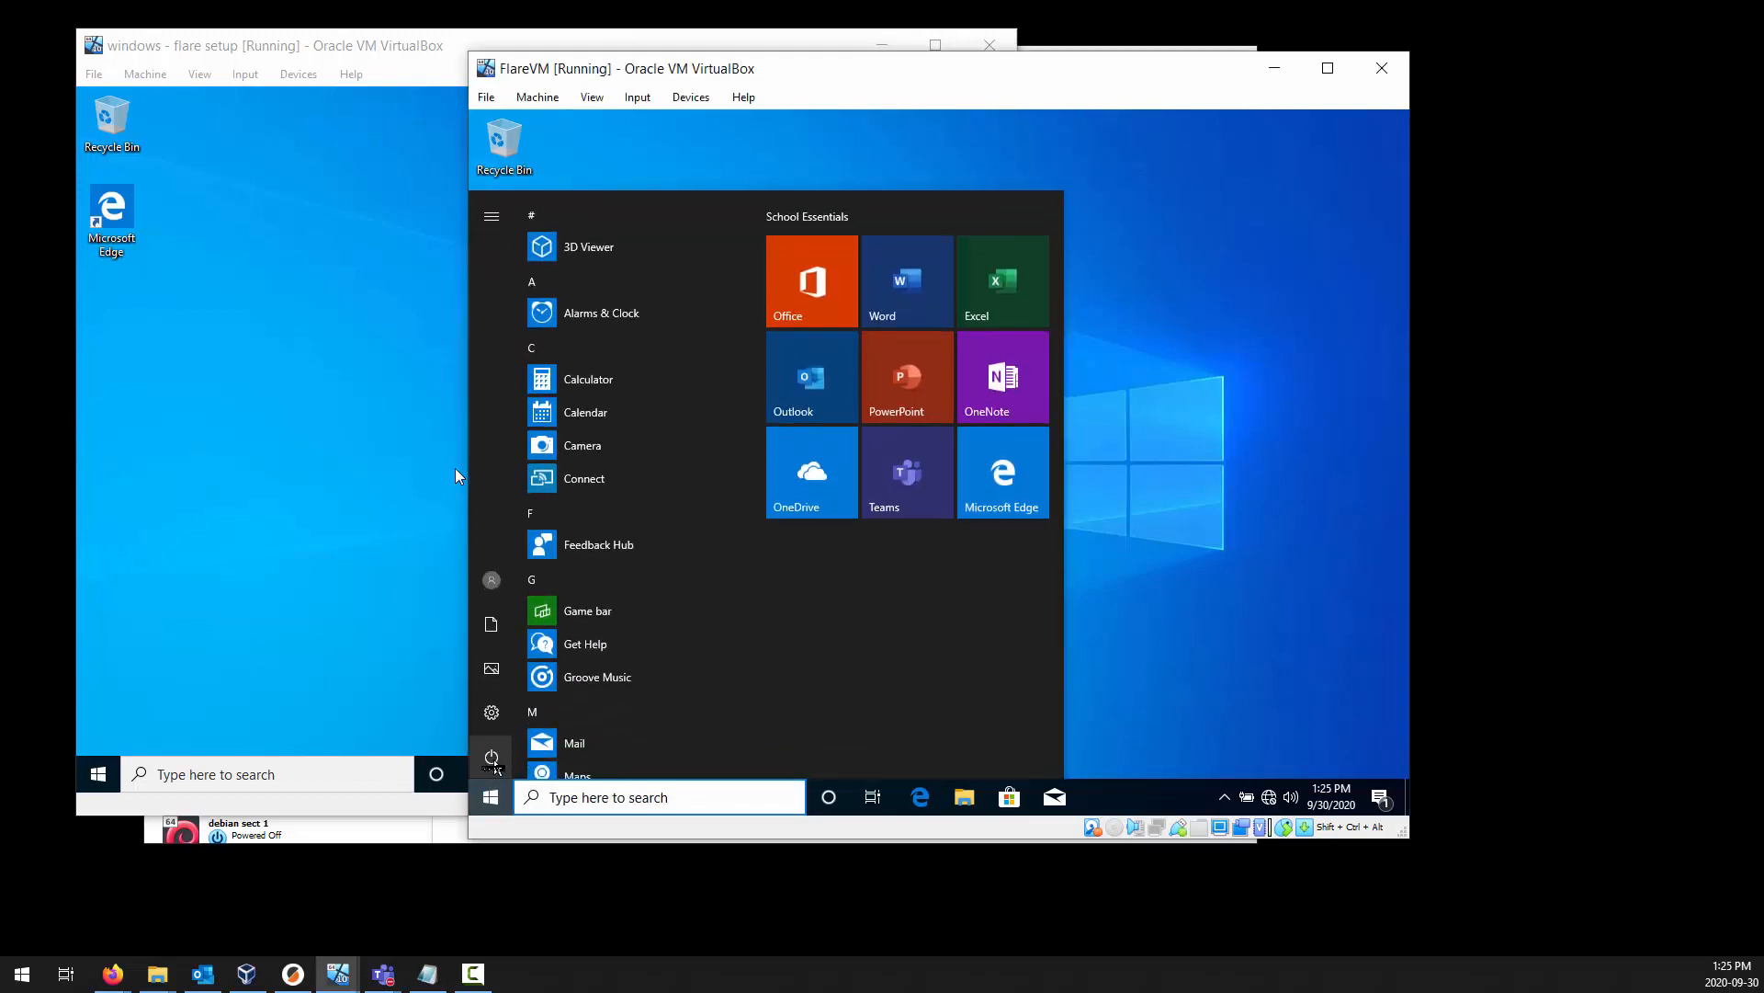
left_click(492, 757)
left_click(531, 681)
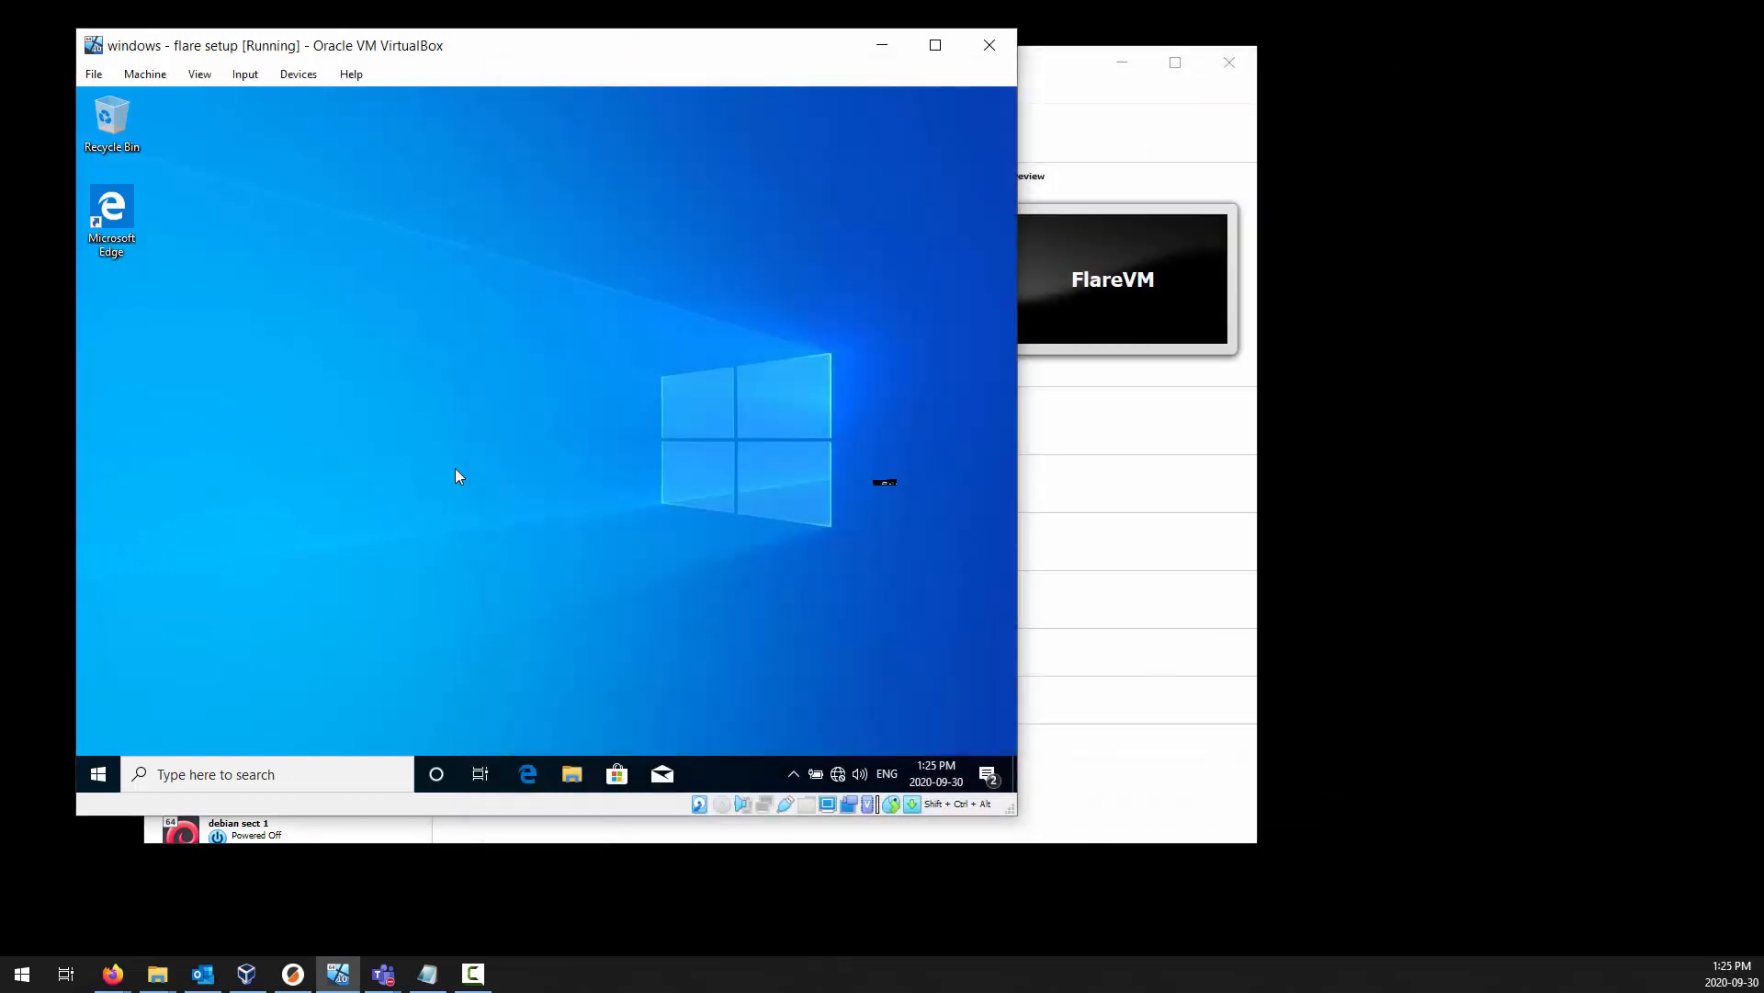
Reposition the windows - flare setup window and review its Windows notifications.
left_click_drag(634, 59, 812, 91)
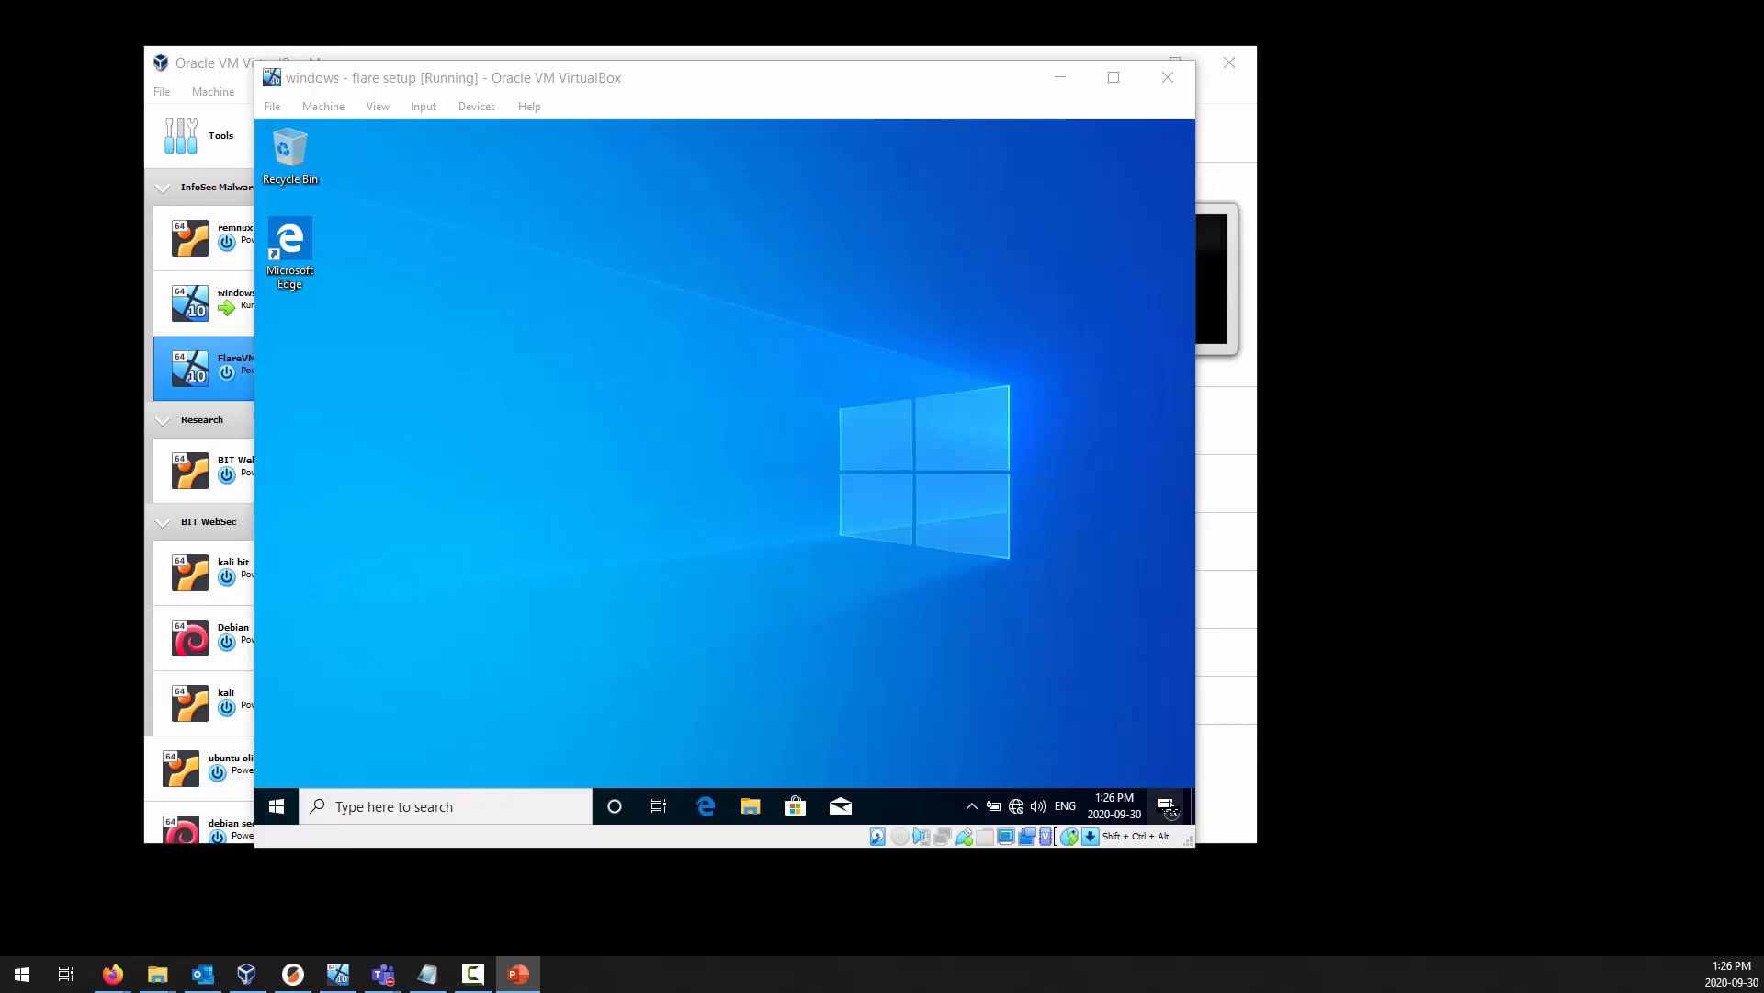
left_click(1167, 807)
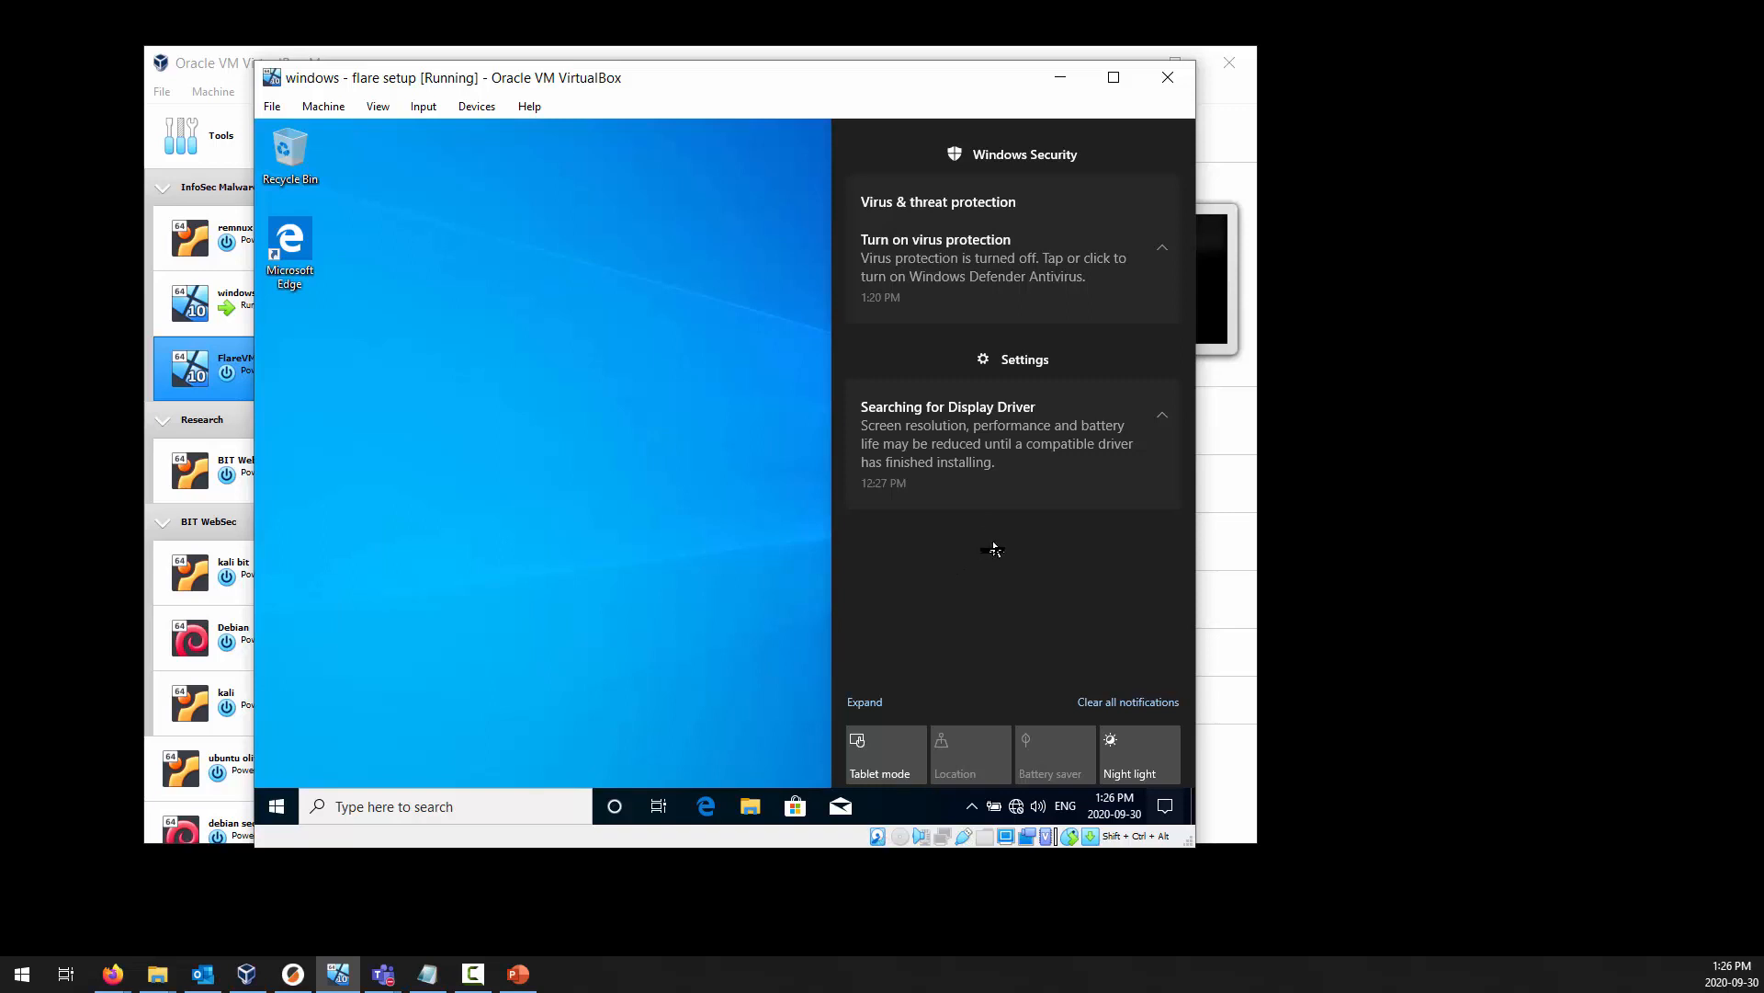
left_click(1165, 806)
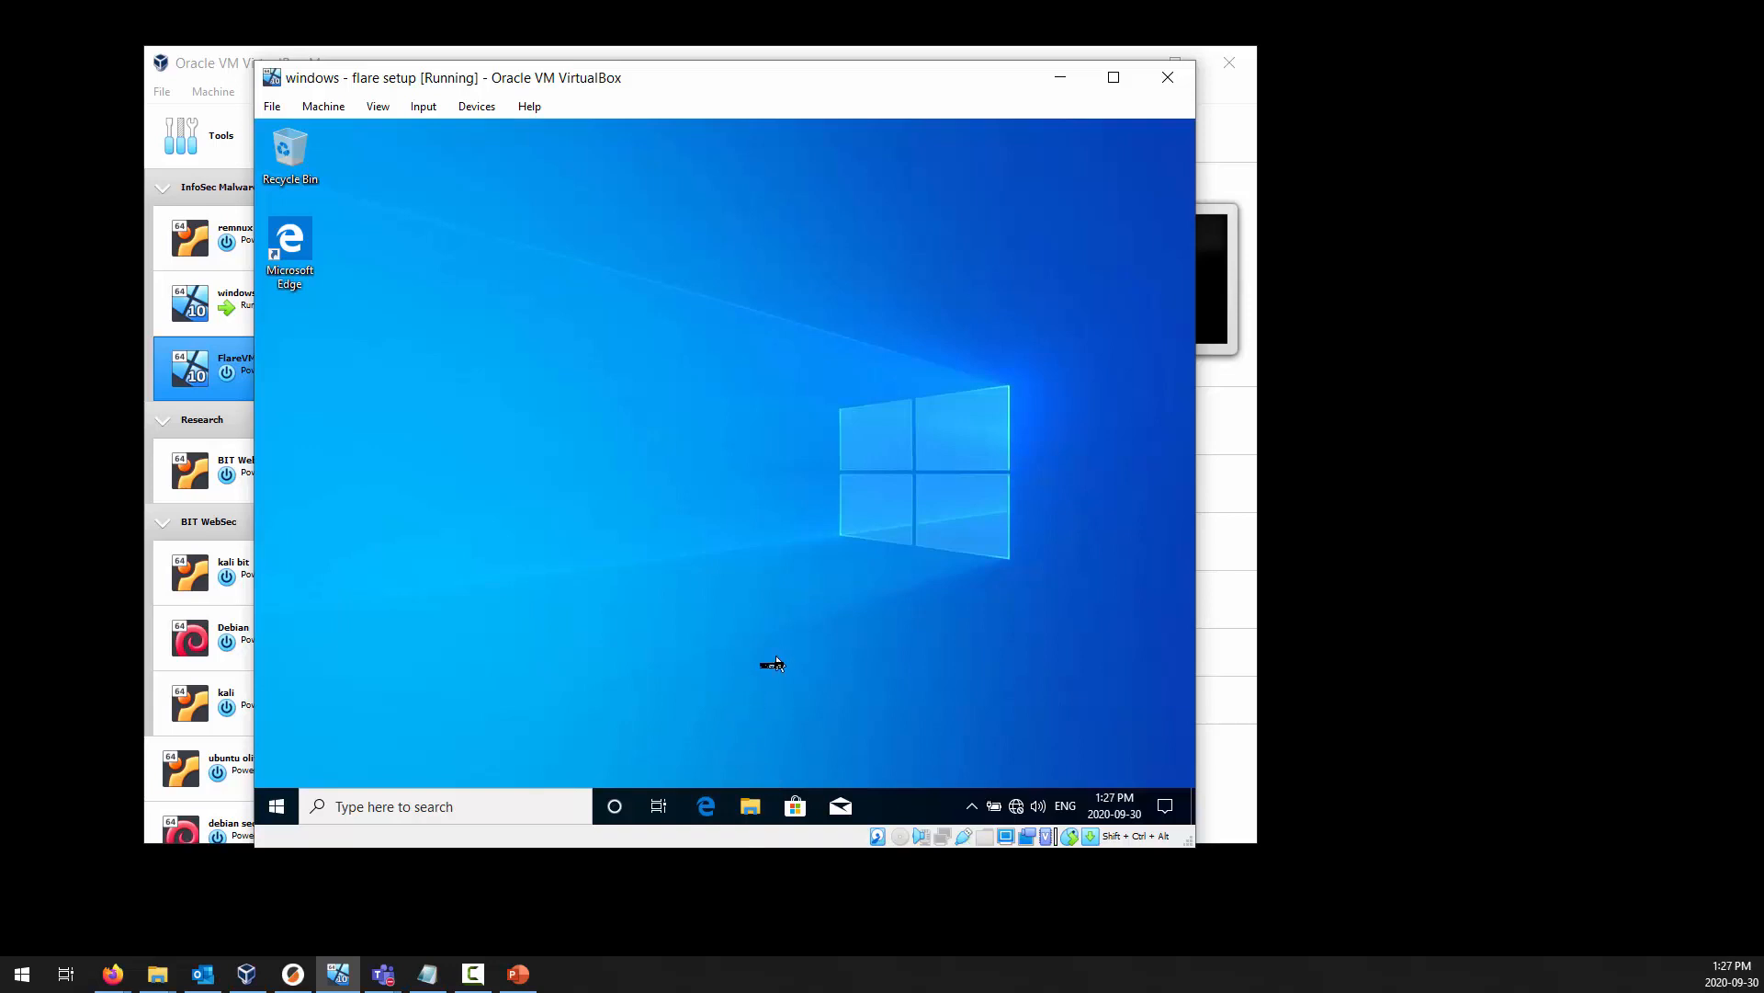
Test internet access in windows - flare setup by opening google.ca in Microsoft Edge.
left_click(704, 808)
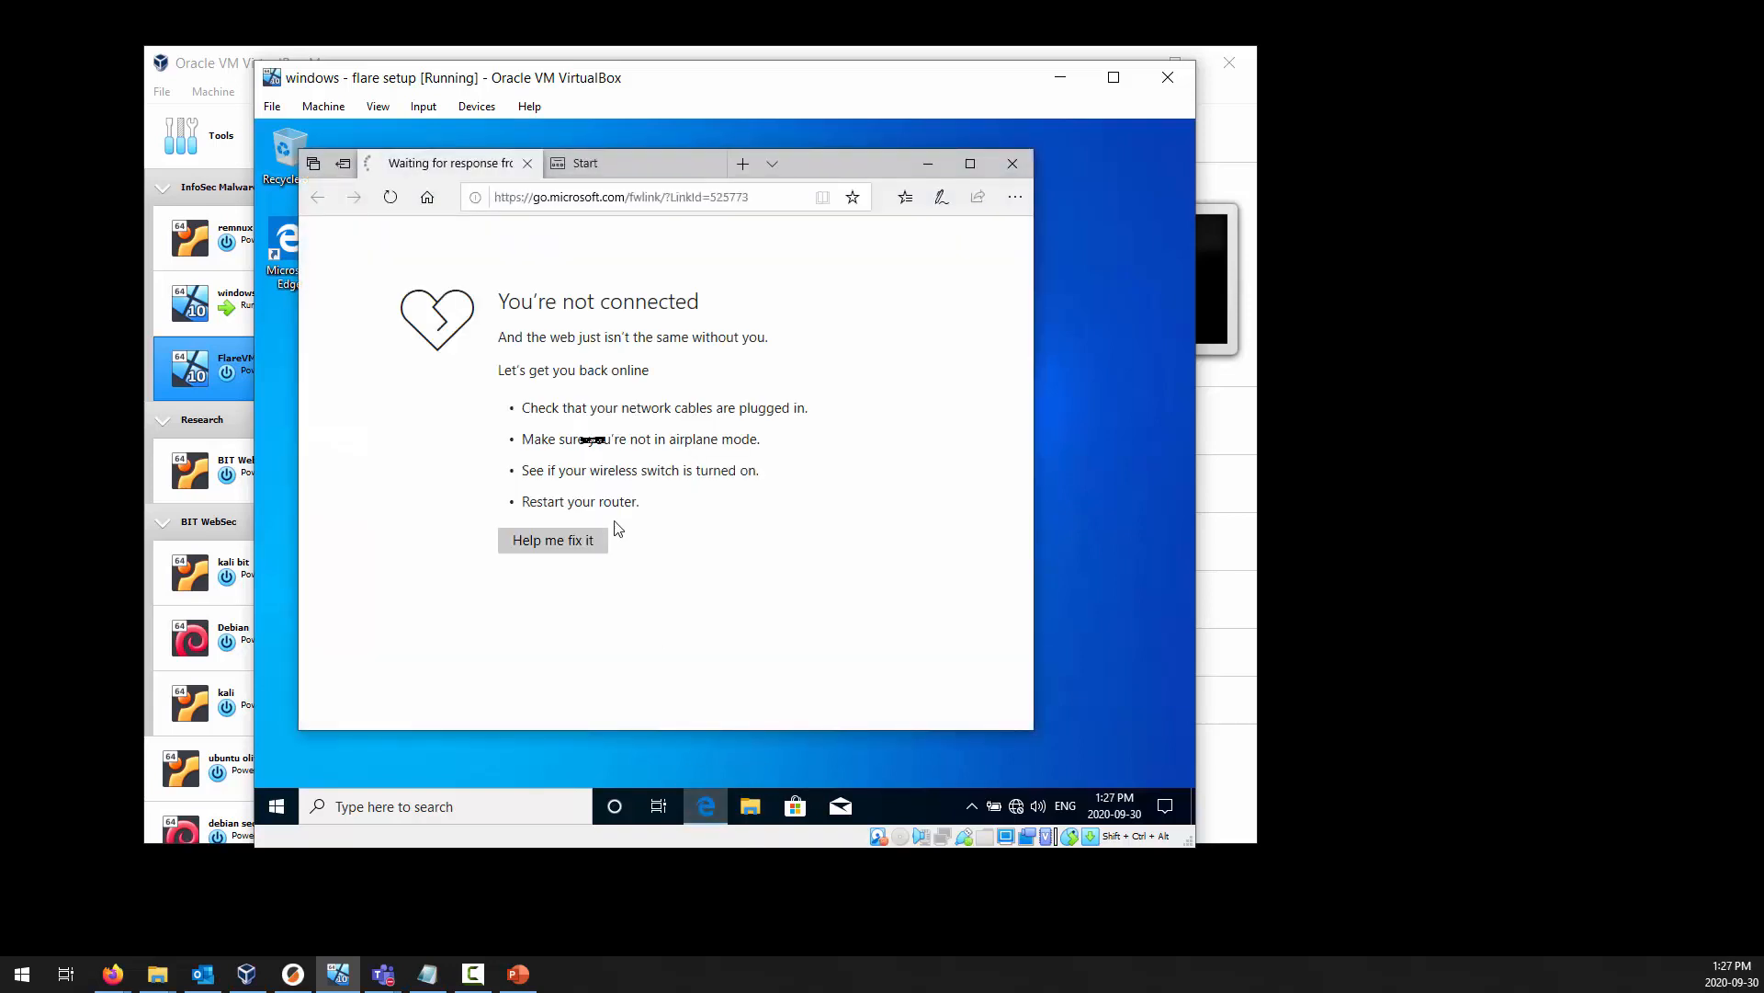
left_click(606, 198)
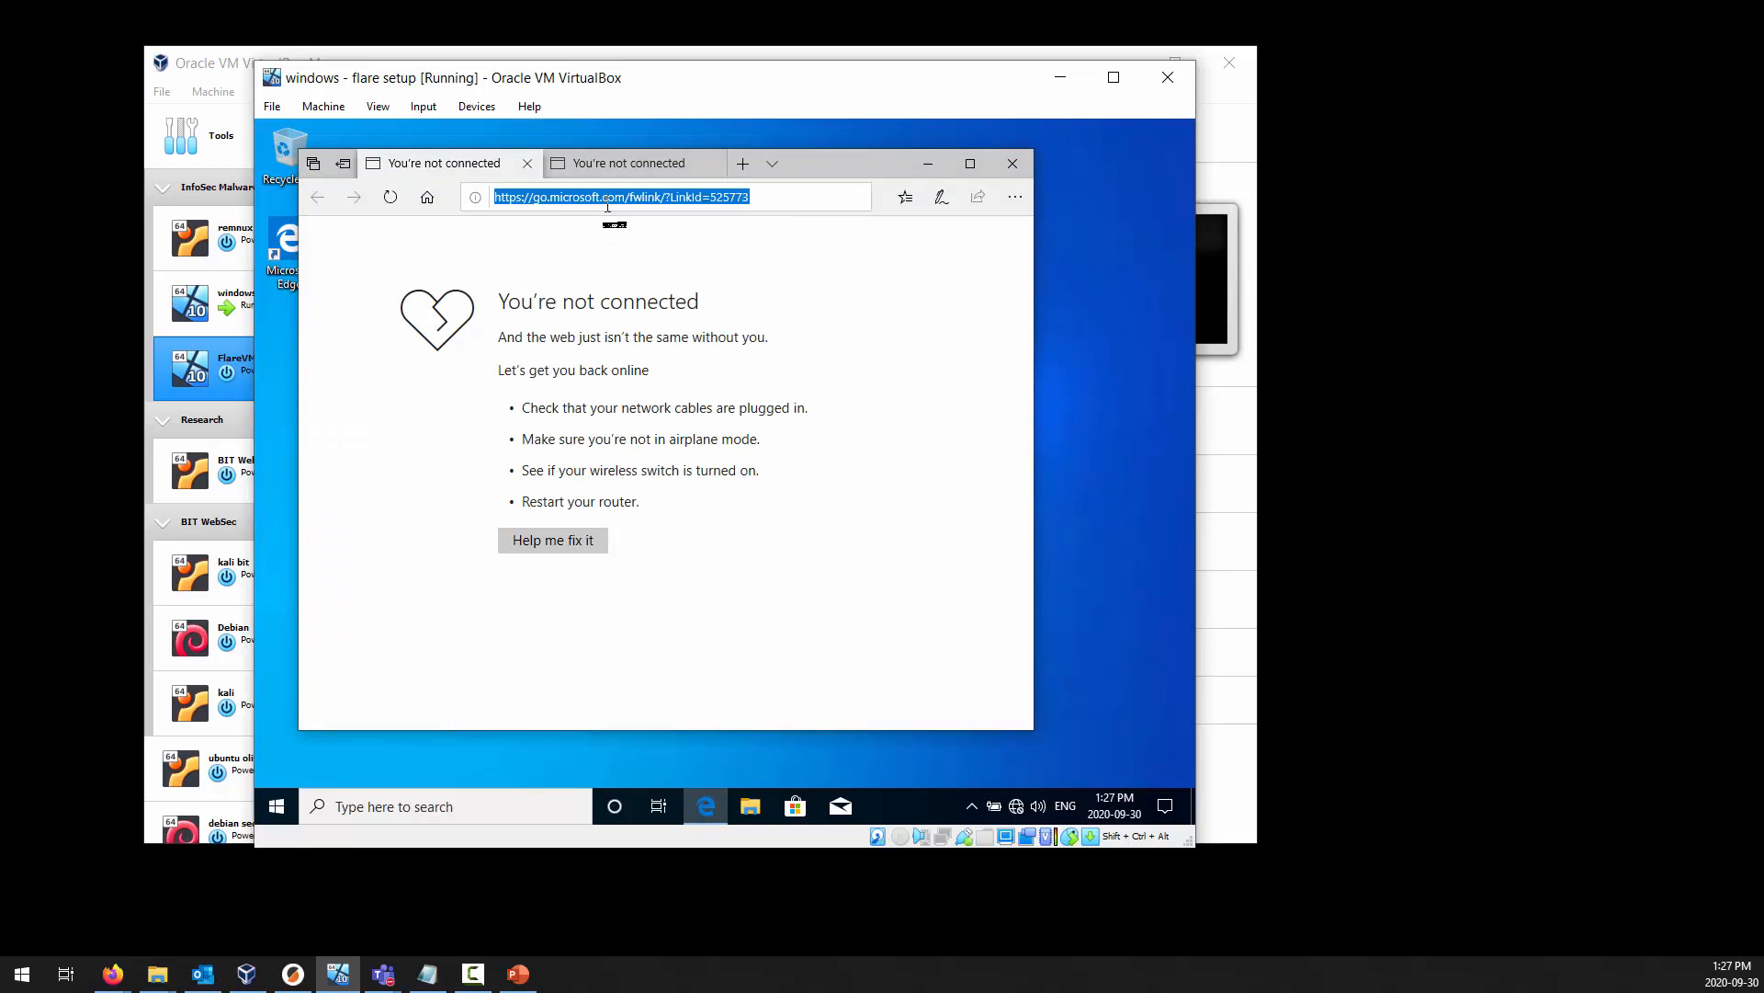
type("googl")
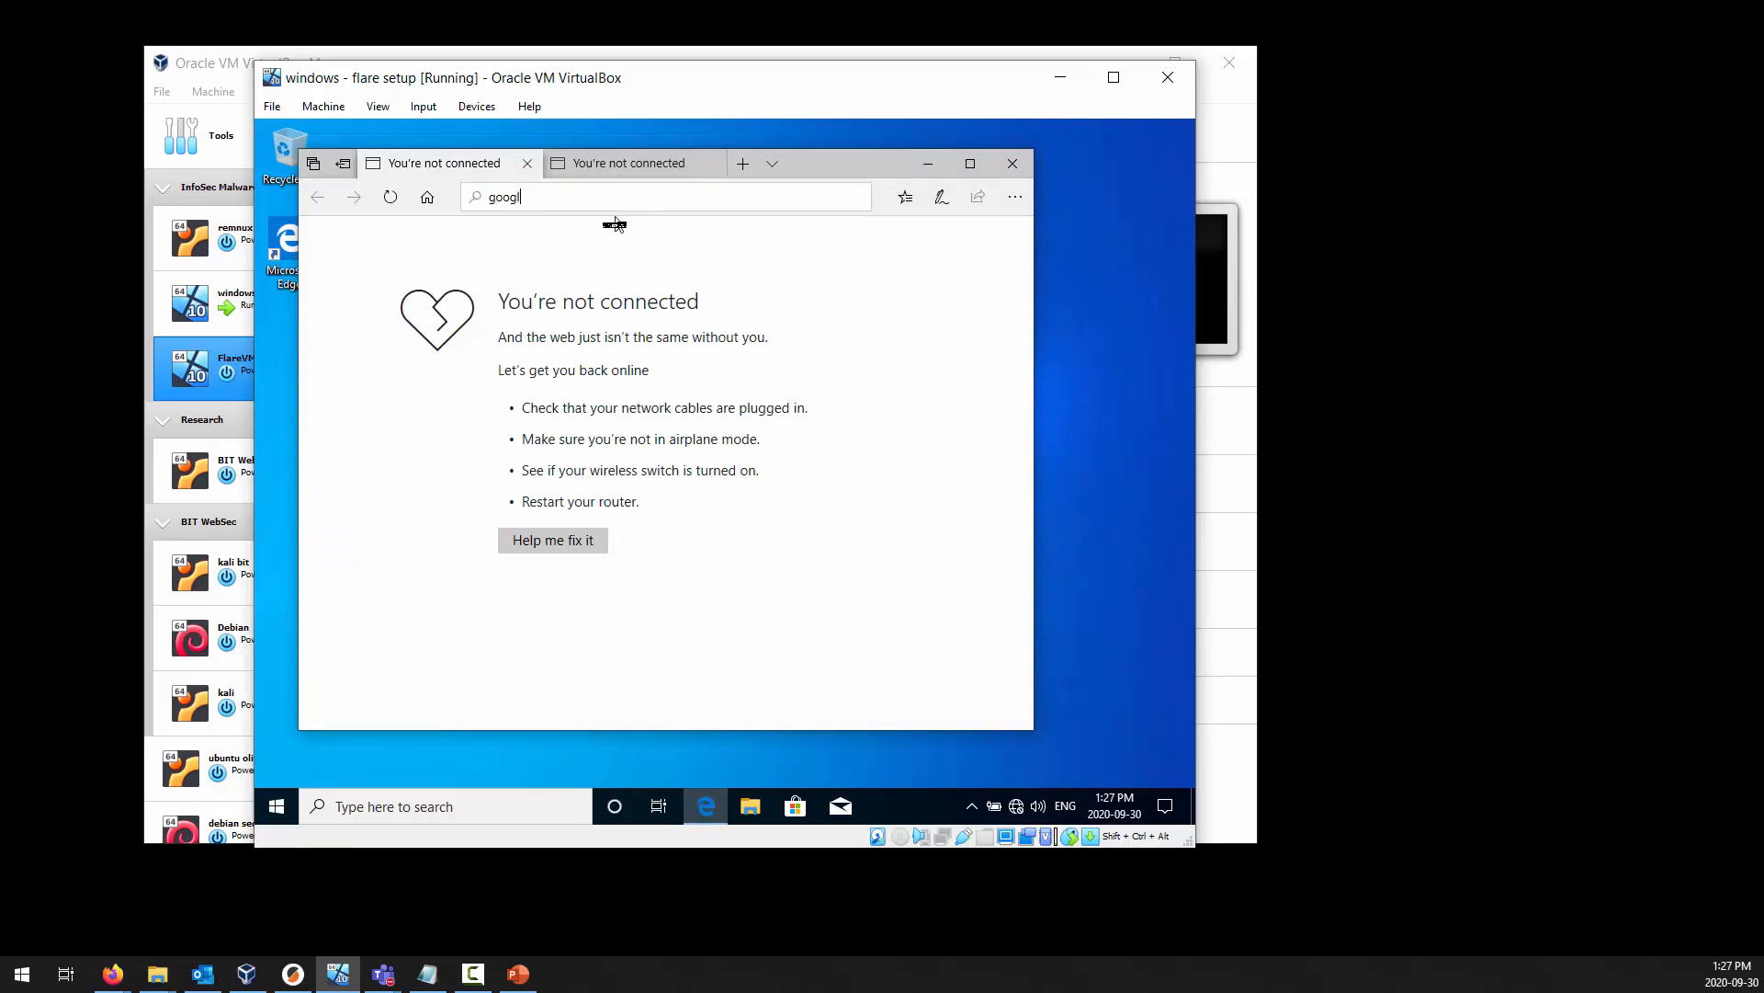
type("e.ca")
key("Return")
Enable Cable Connected on FlareVM's network Adapters 1 and 2, save the settings, and return to windows - flare setup.
left_click_drag(693, 79, 936, 165)
left_click(807, 73)
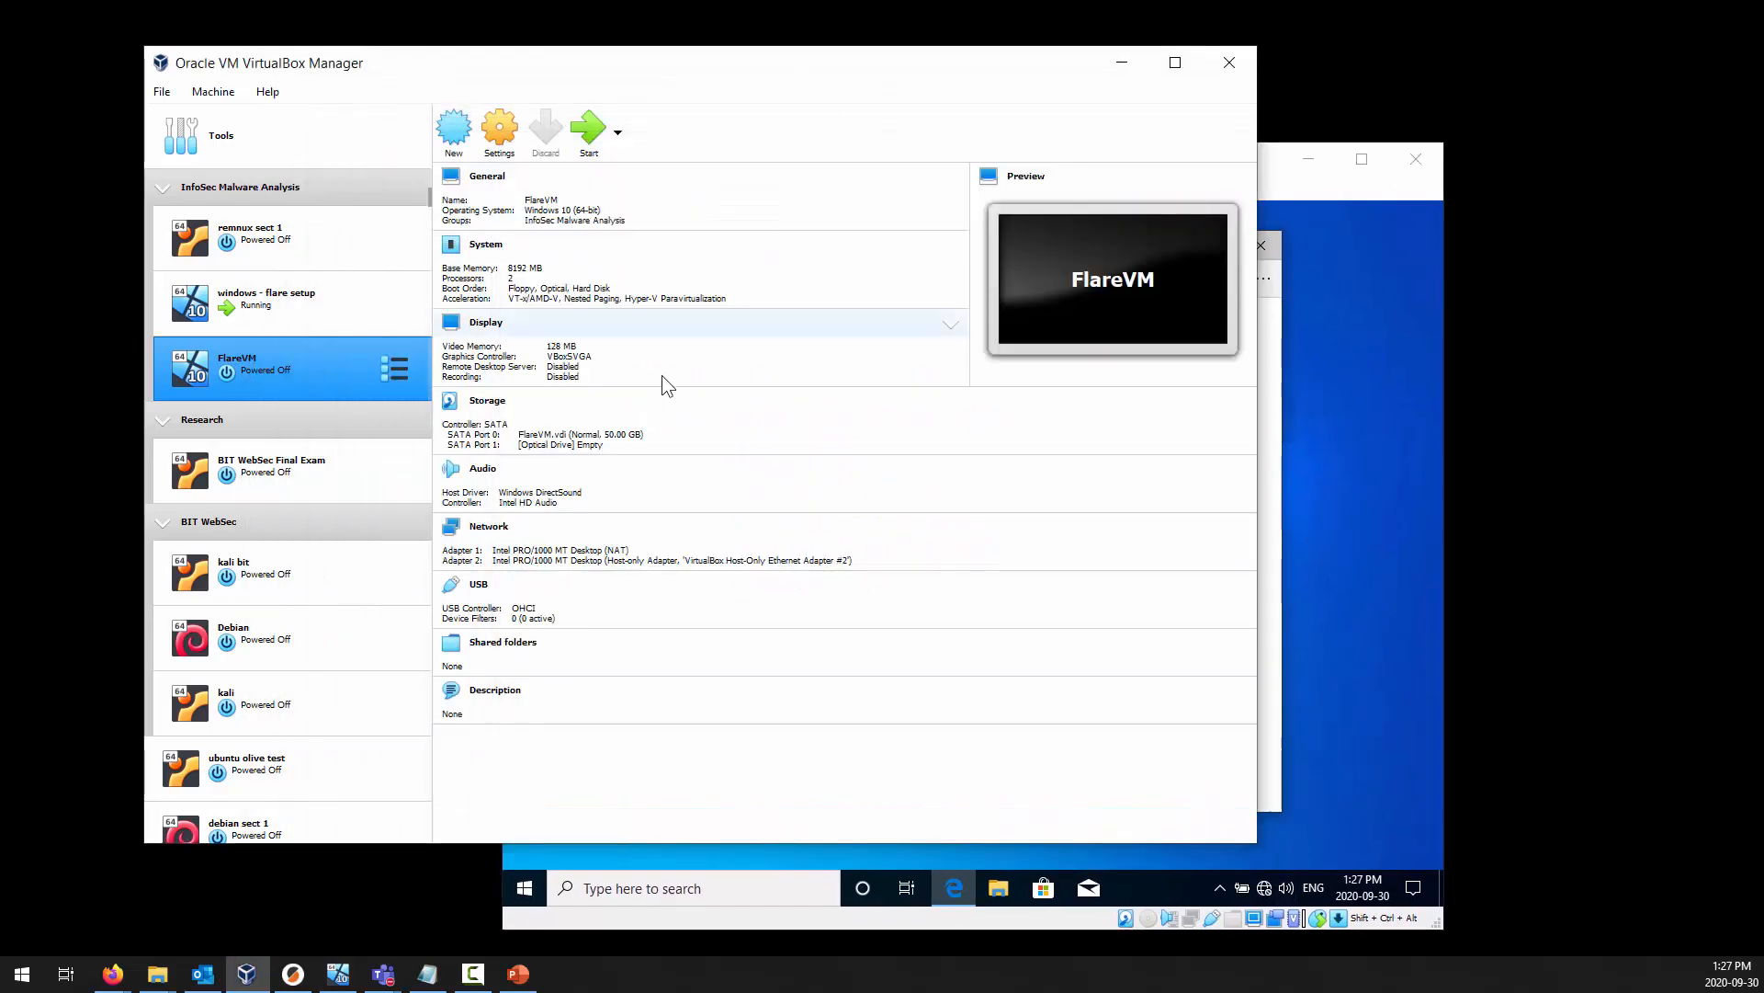
left_click(495, 525)
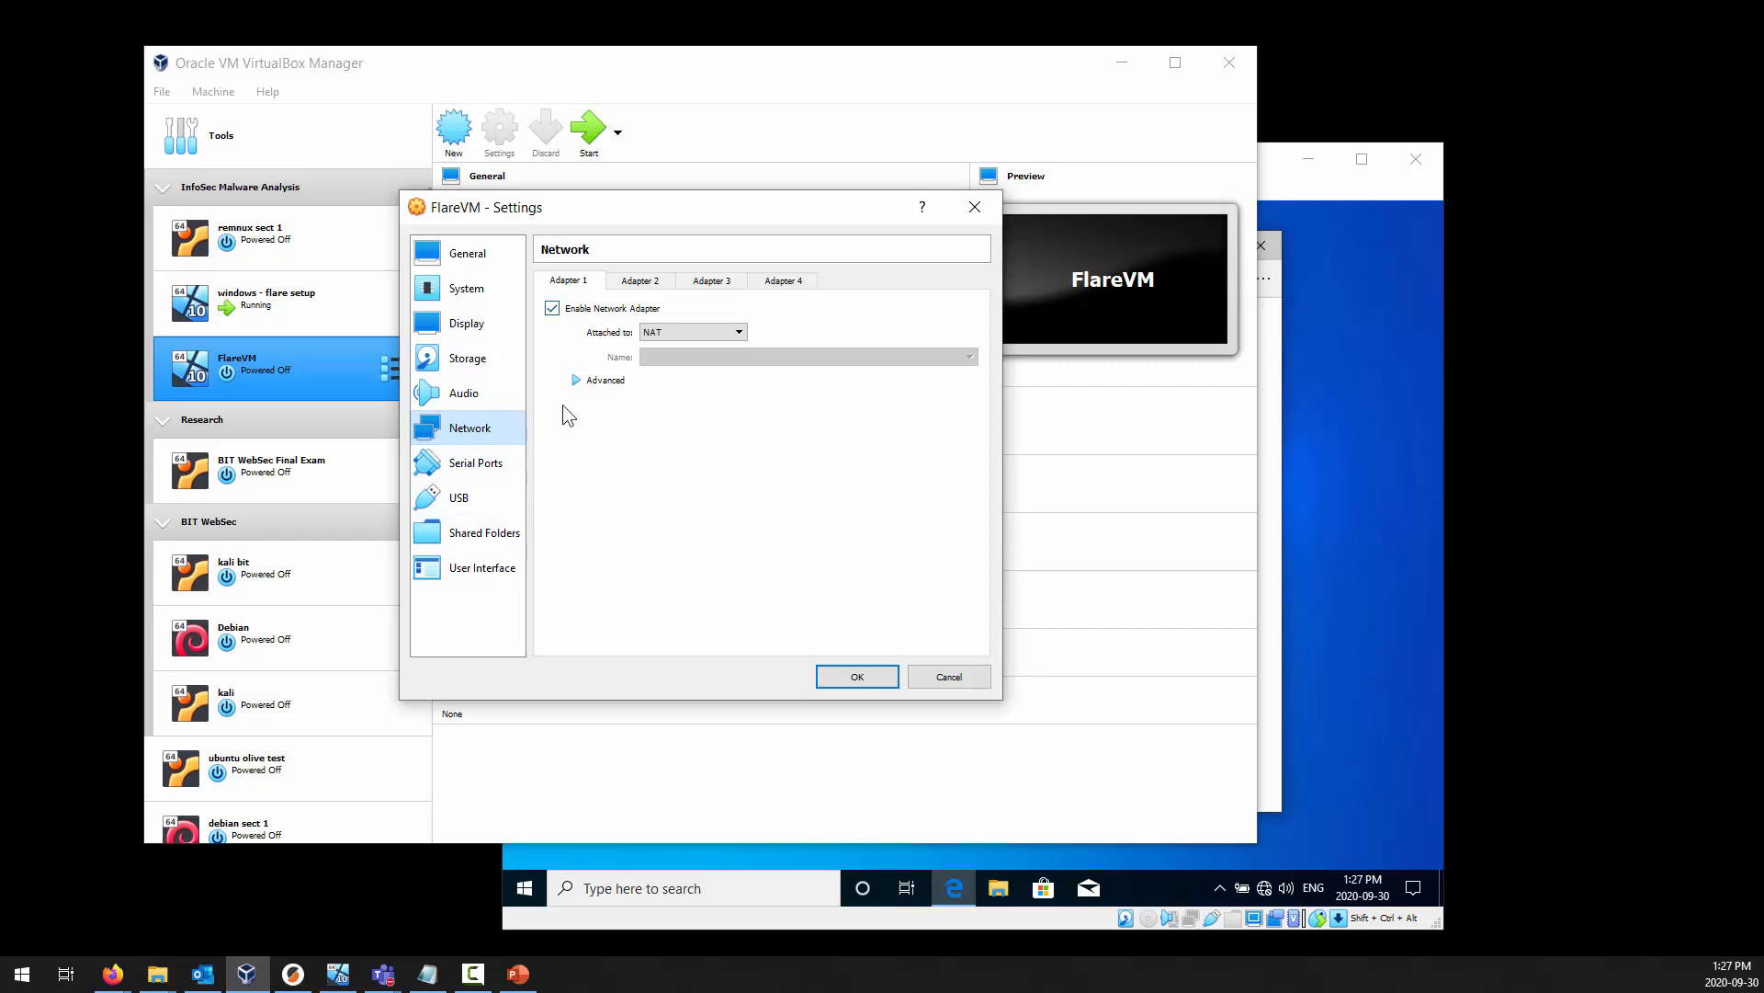
left_click(577, 380)
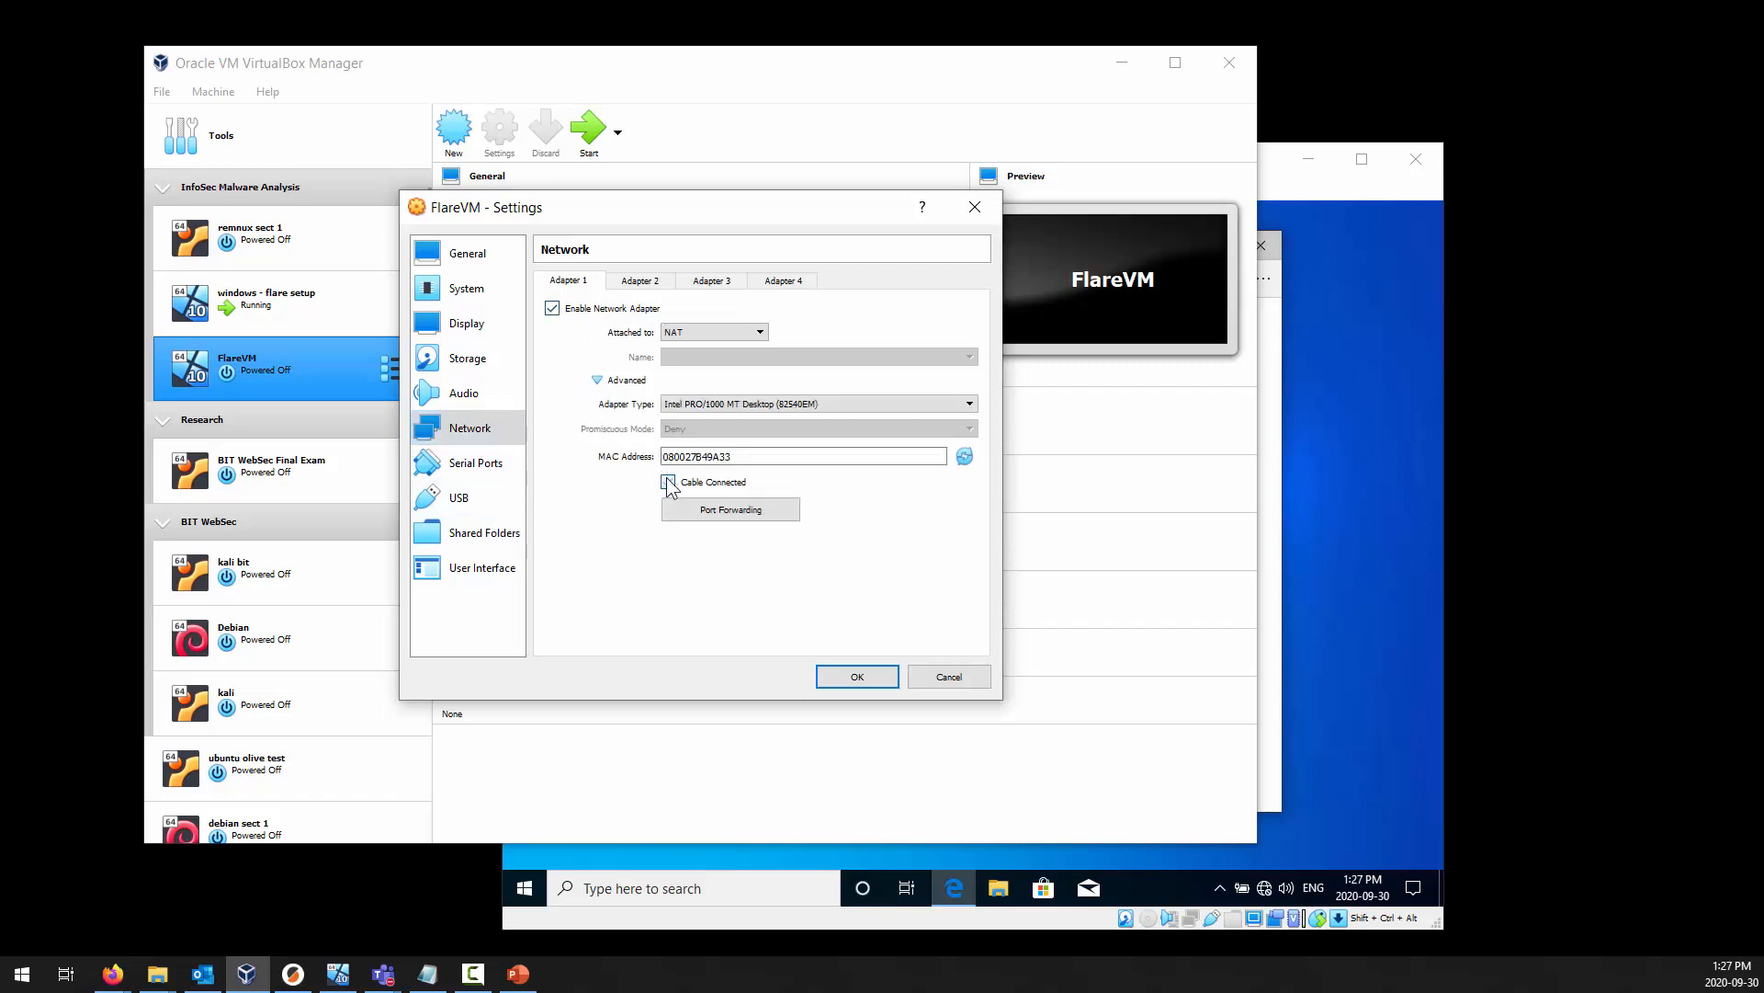
left_click(640, 282)
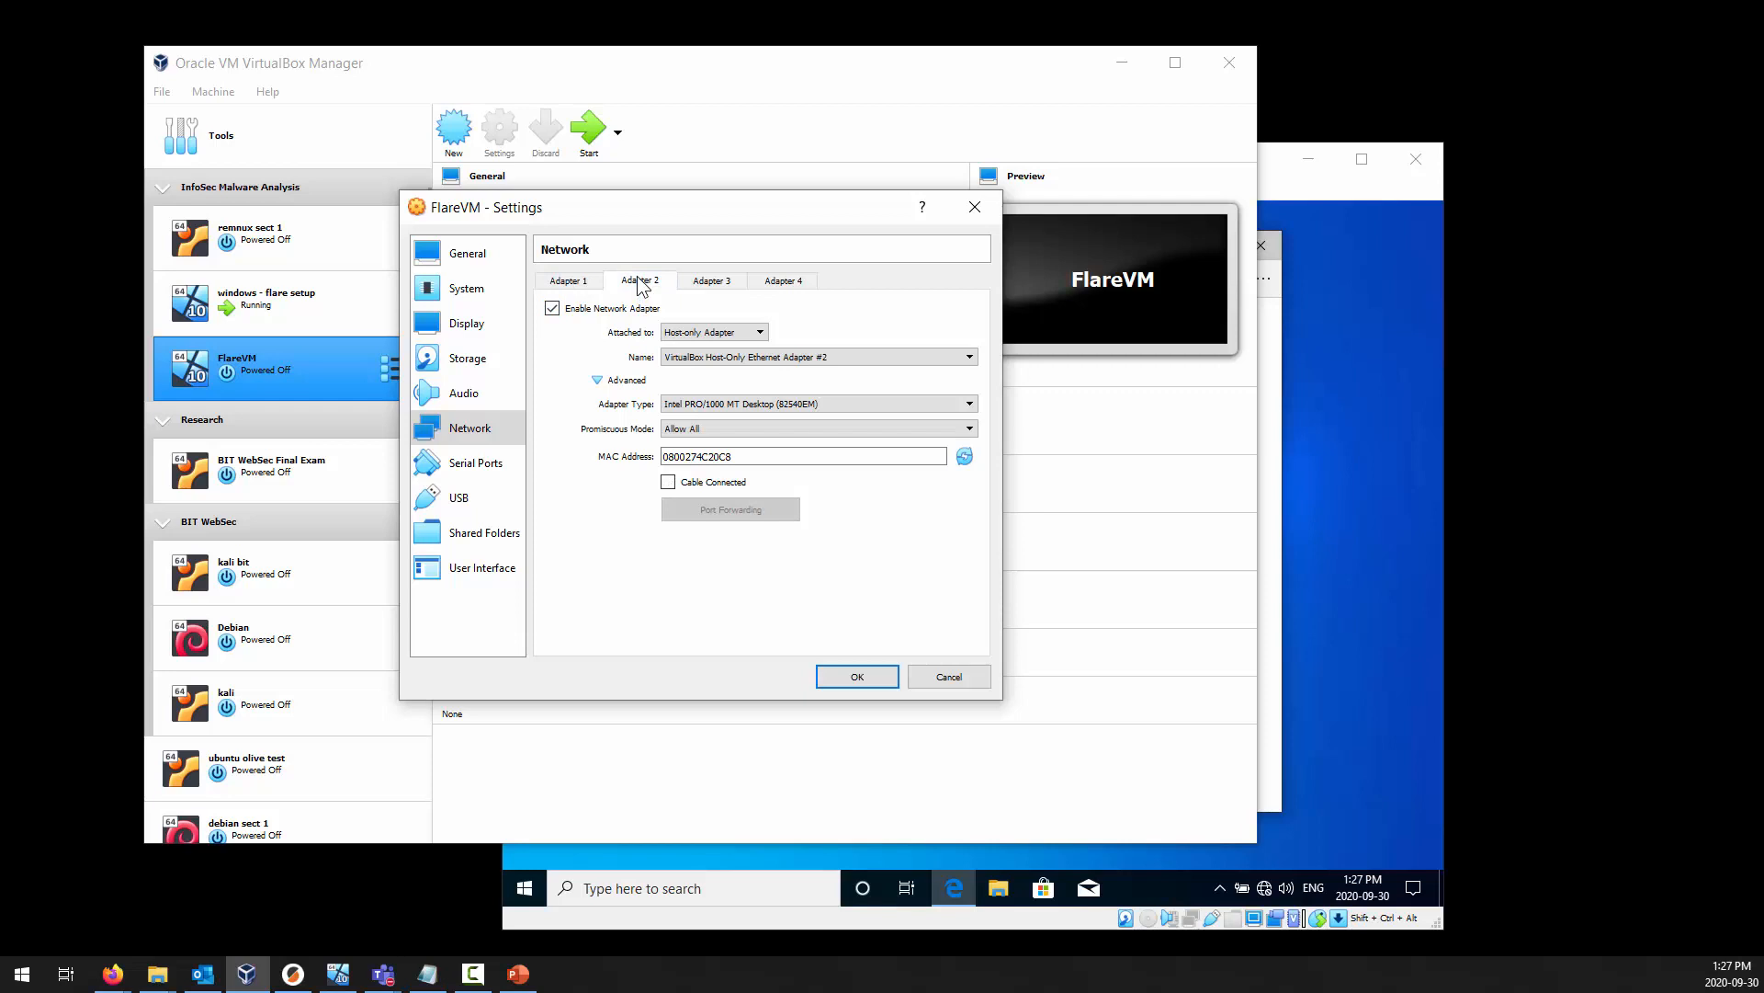
left_click(668, 482)
left_click(856, 679)
left_click(1367, 576)
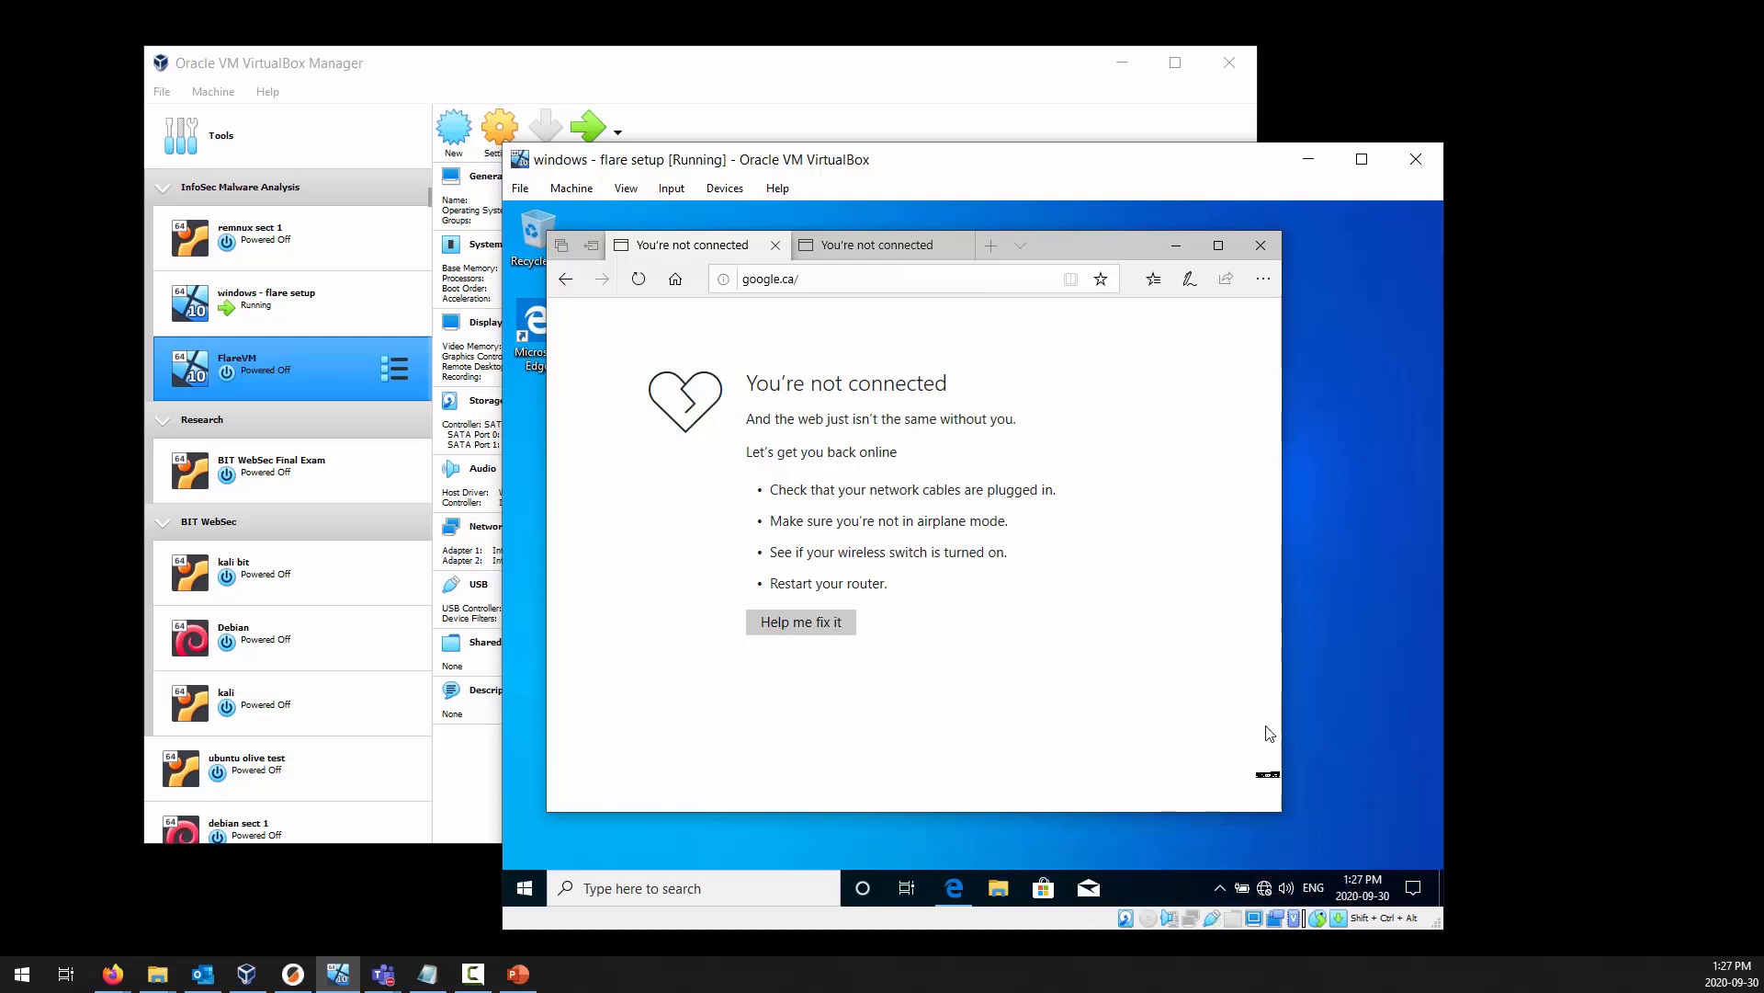
Check the network connection status in windows - flare setup and move its window higher on the desktop.
left_click(1263, 889)
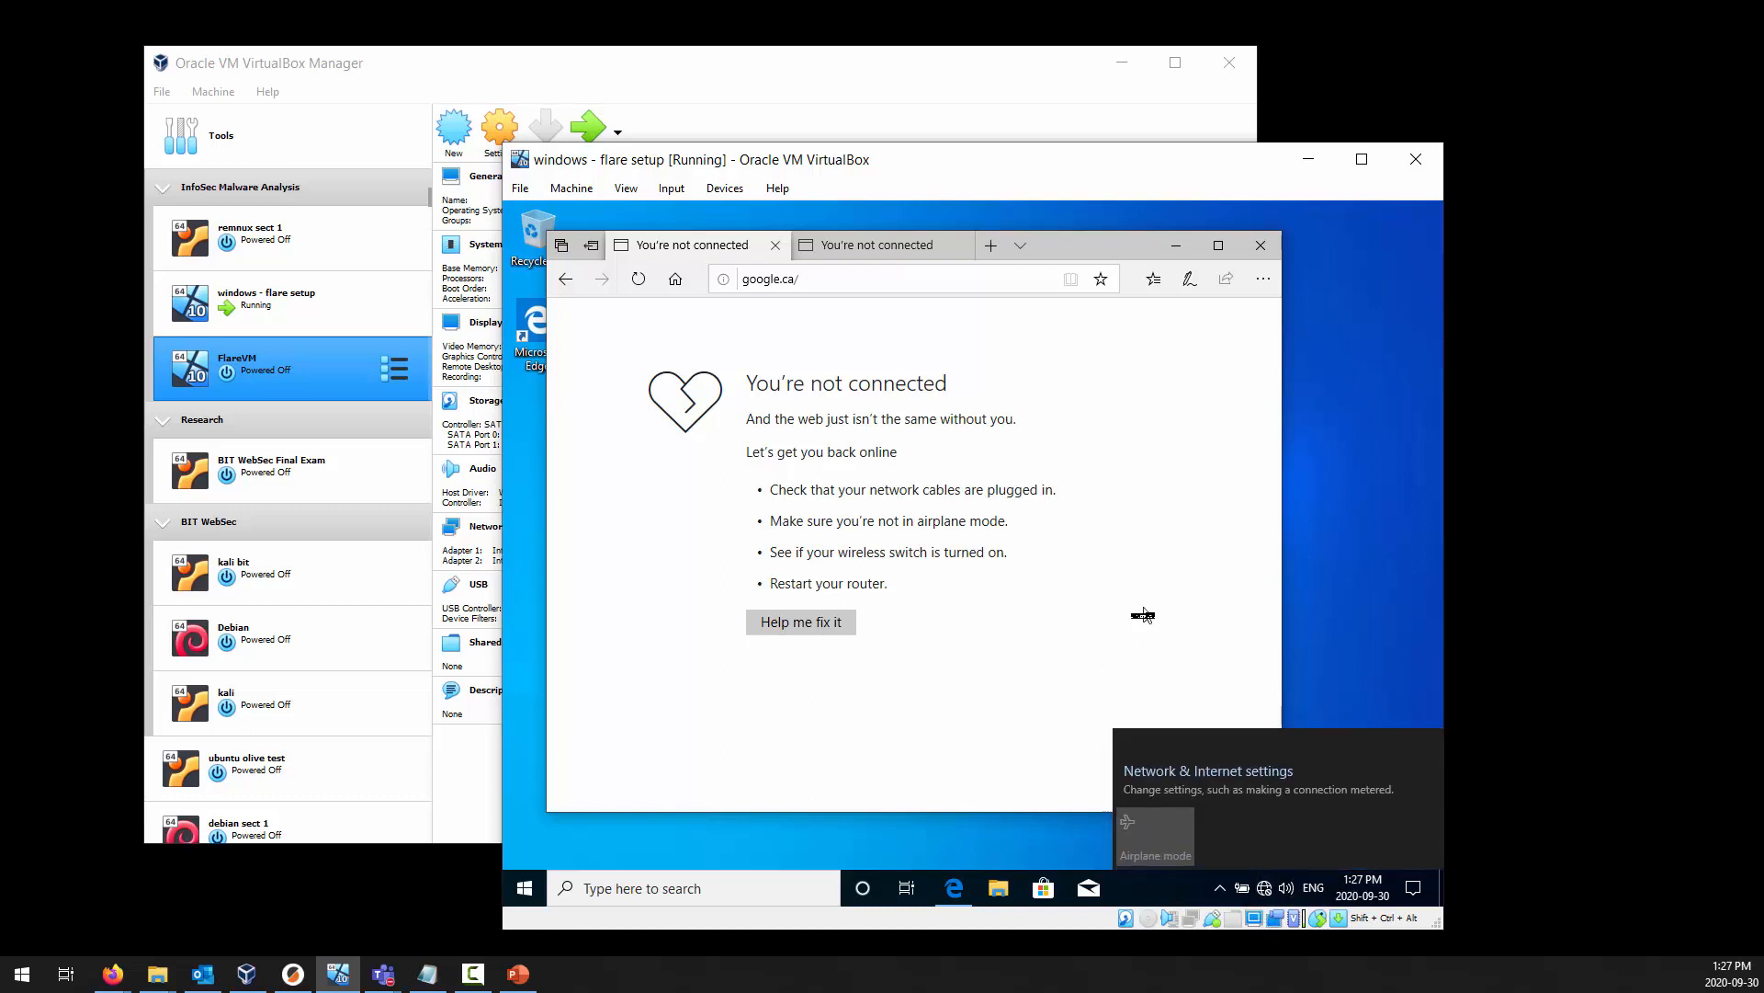
left_click(1126, 610)
left_click(525, 888)
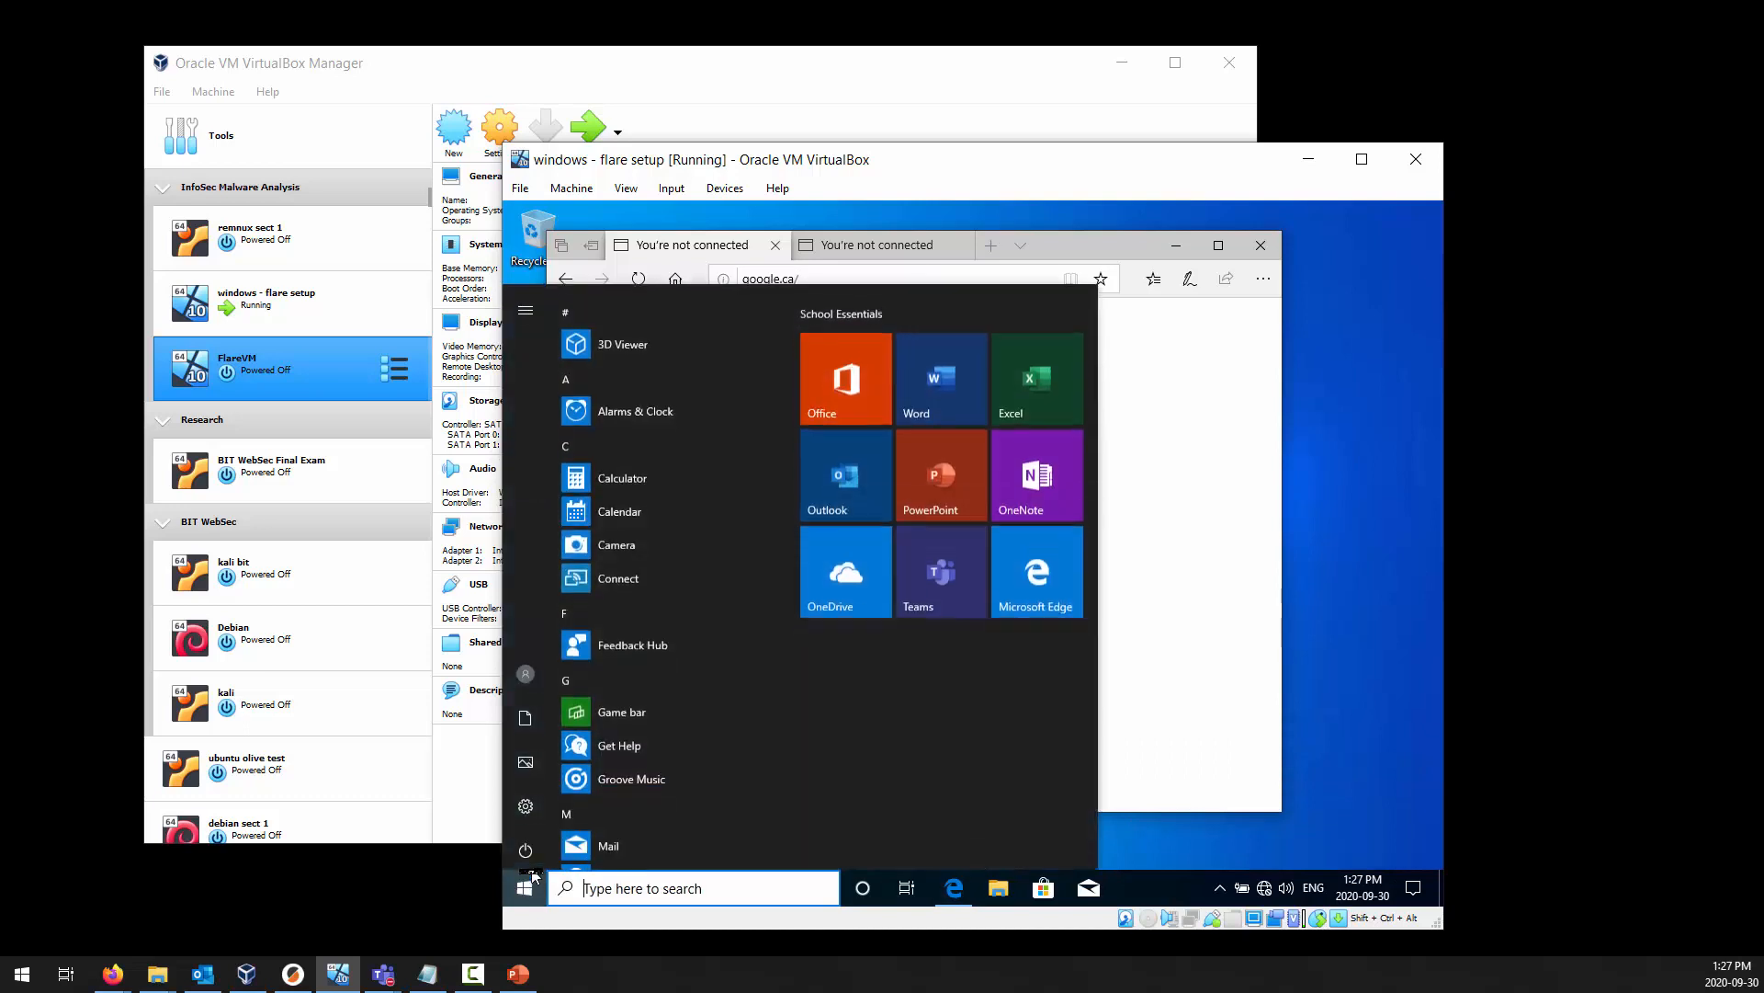
left_click(525, 847)
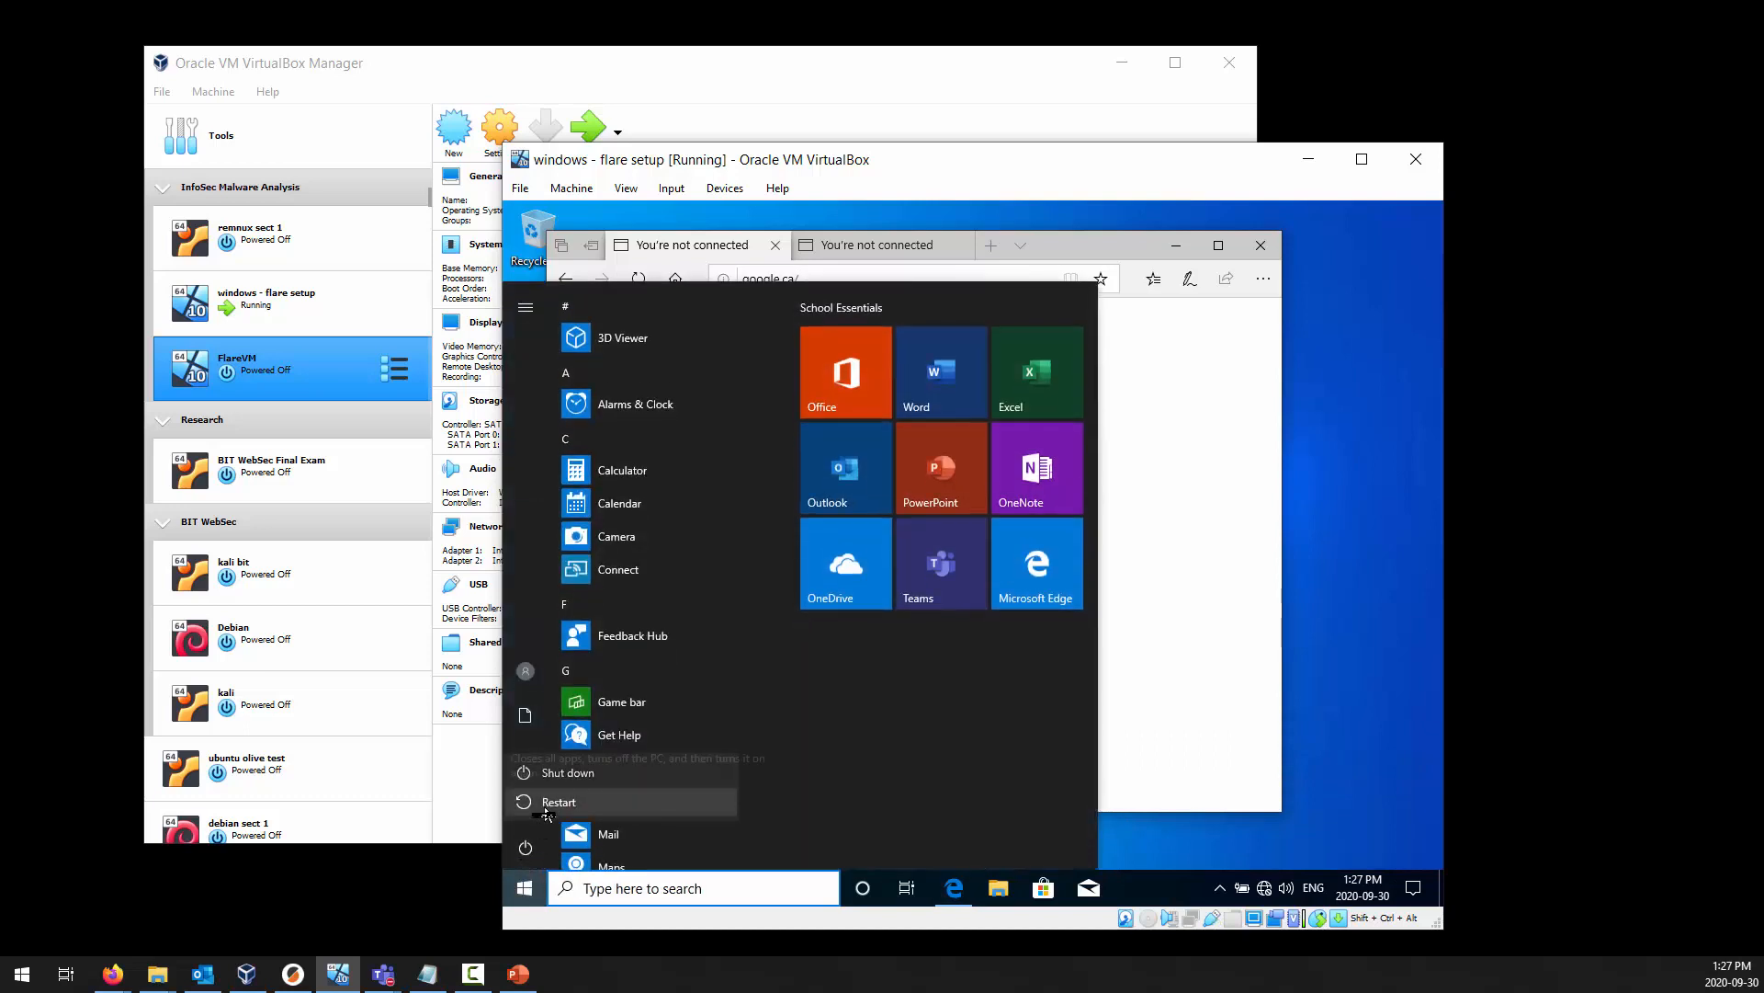
left_click(1331, 815)
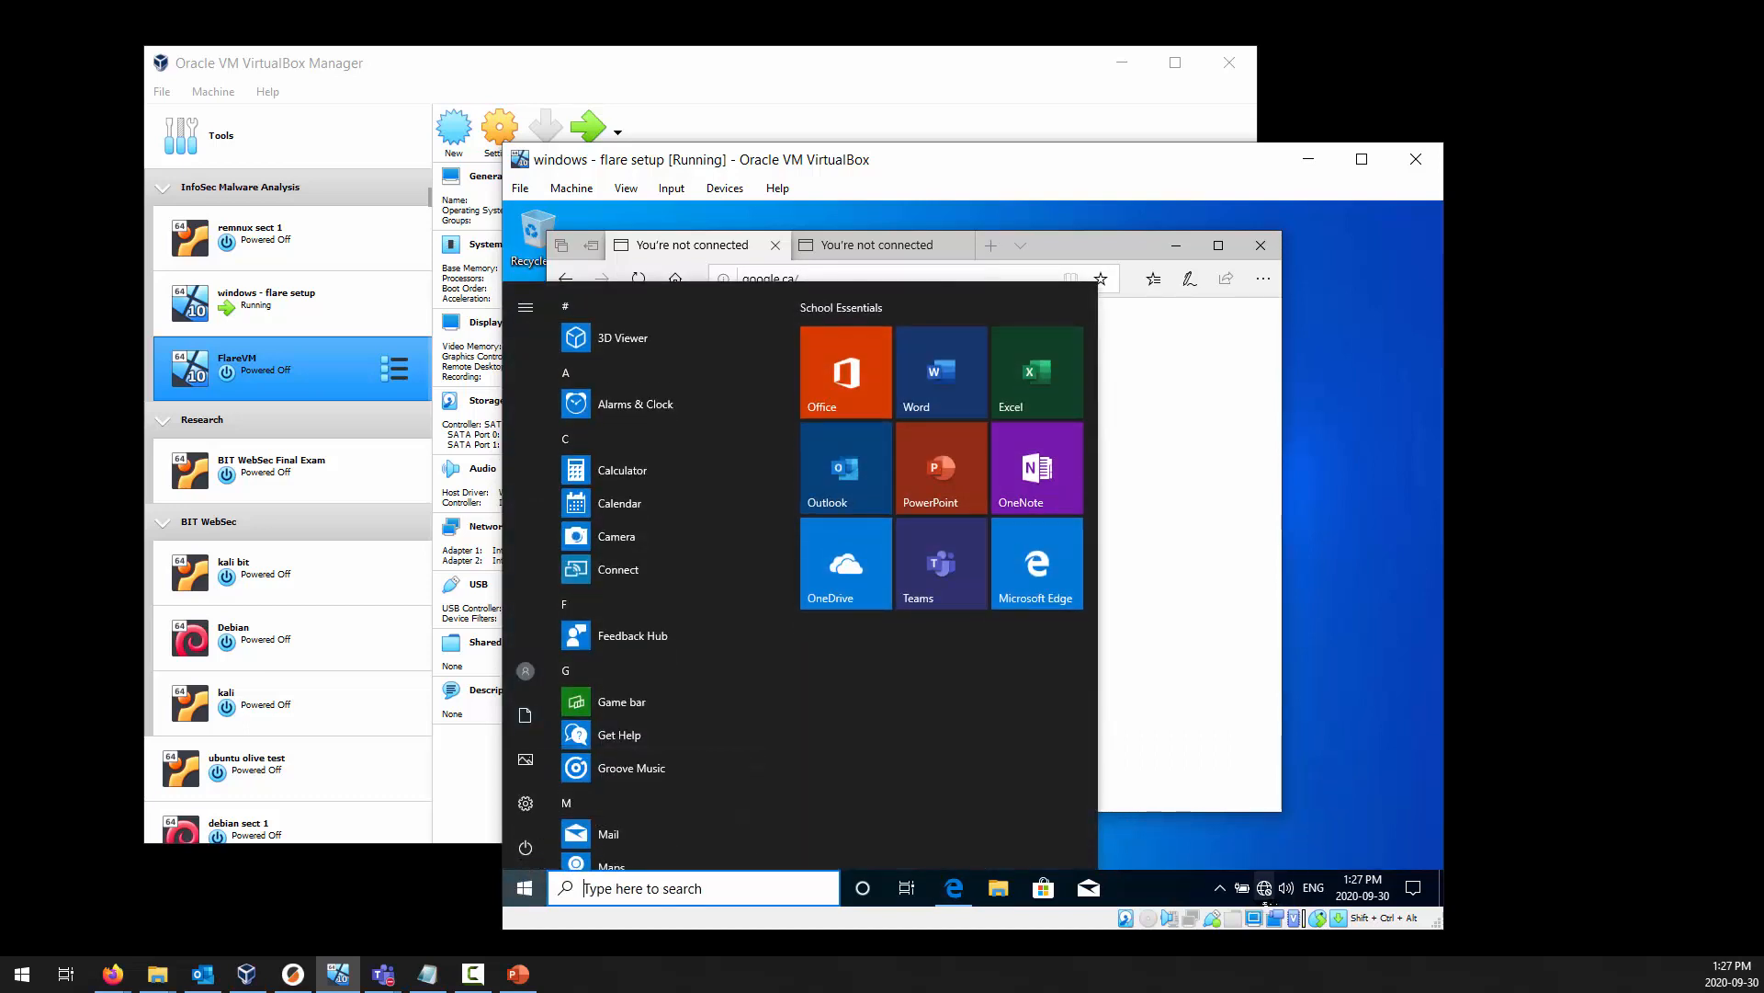
left_click(1264, 887)
left_click(1330, 689)
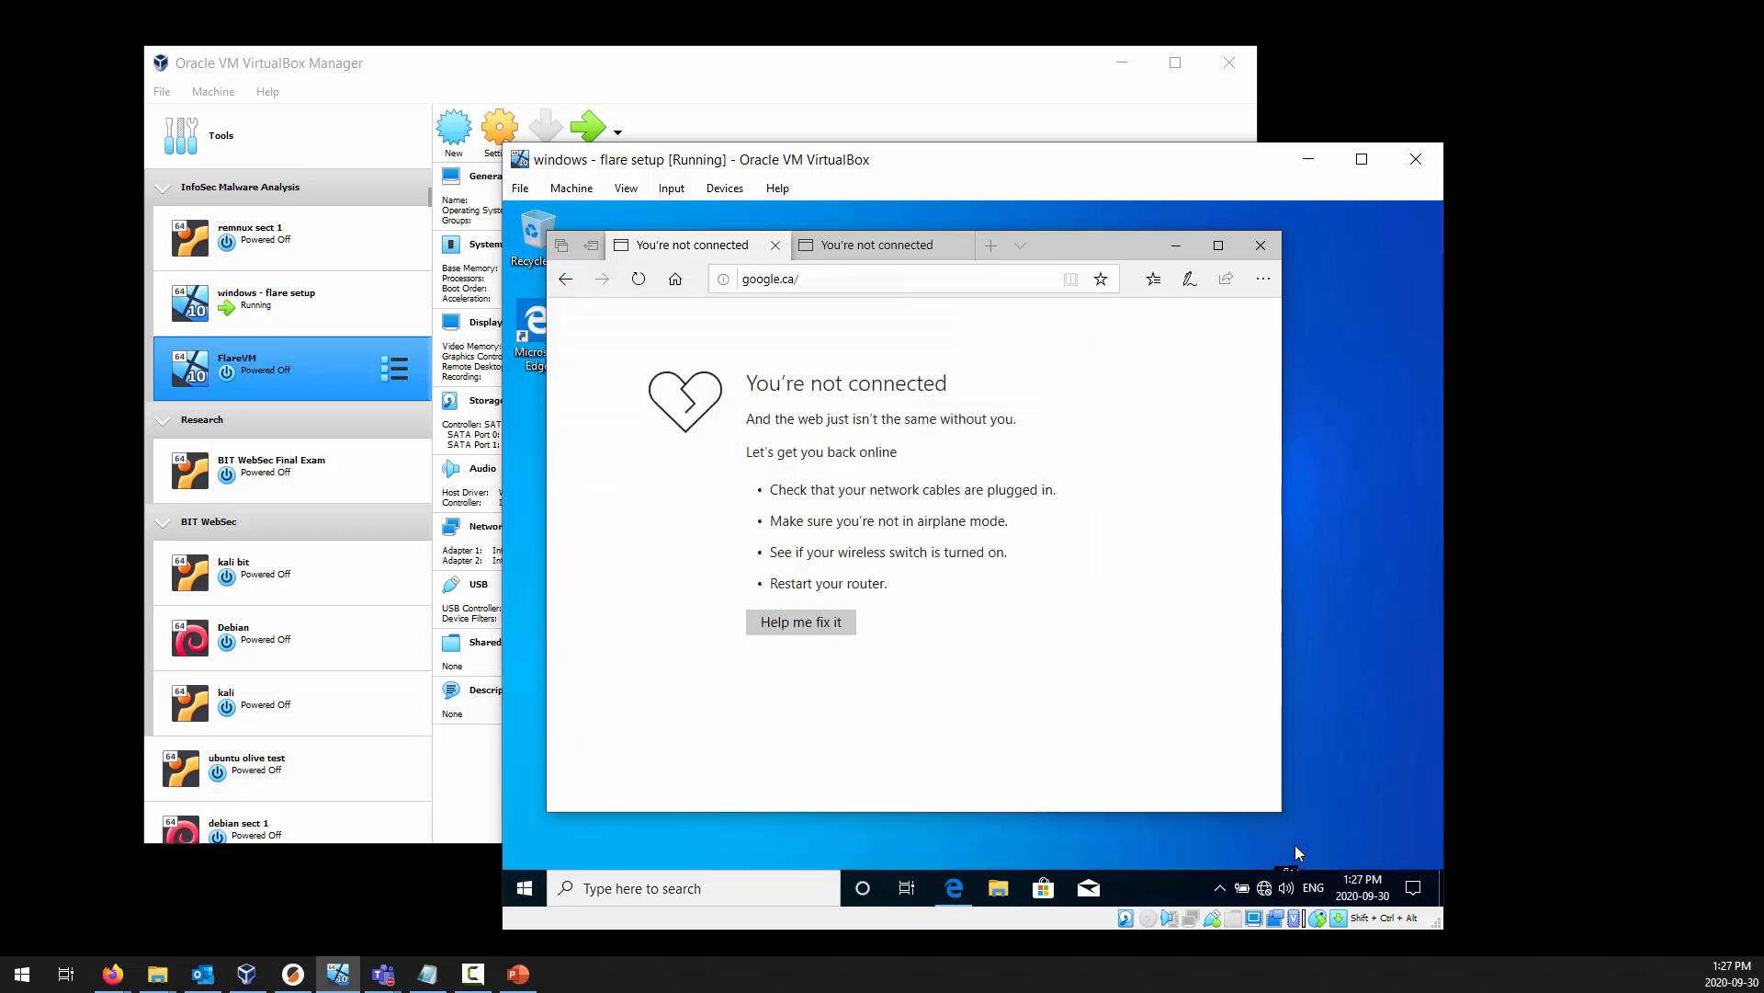
left_click(1264, 887)
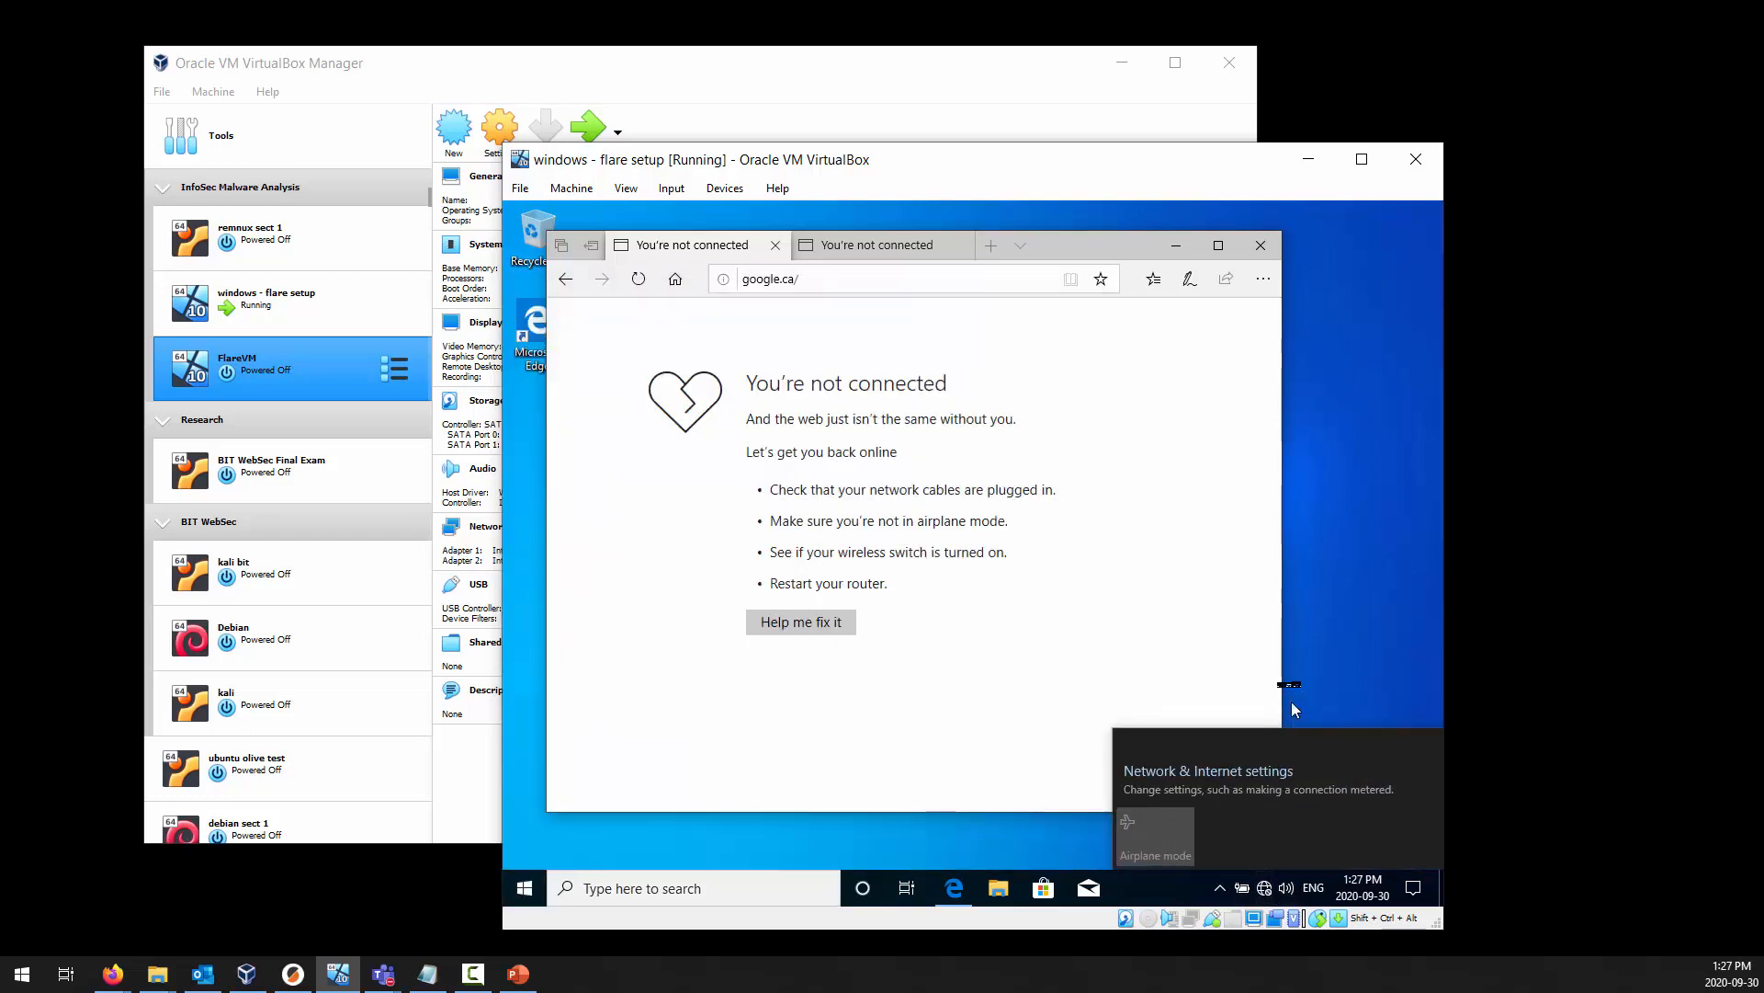
left_click_drag(1180, 175, 1147, 120)
left_click(1320, 690)
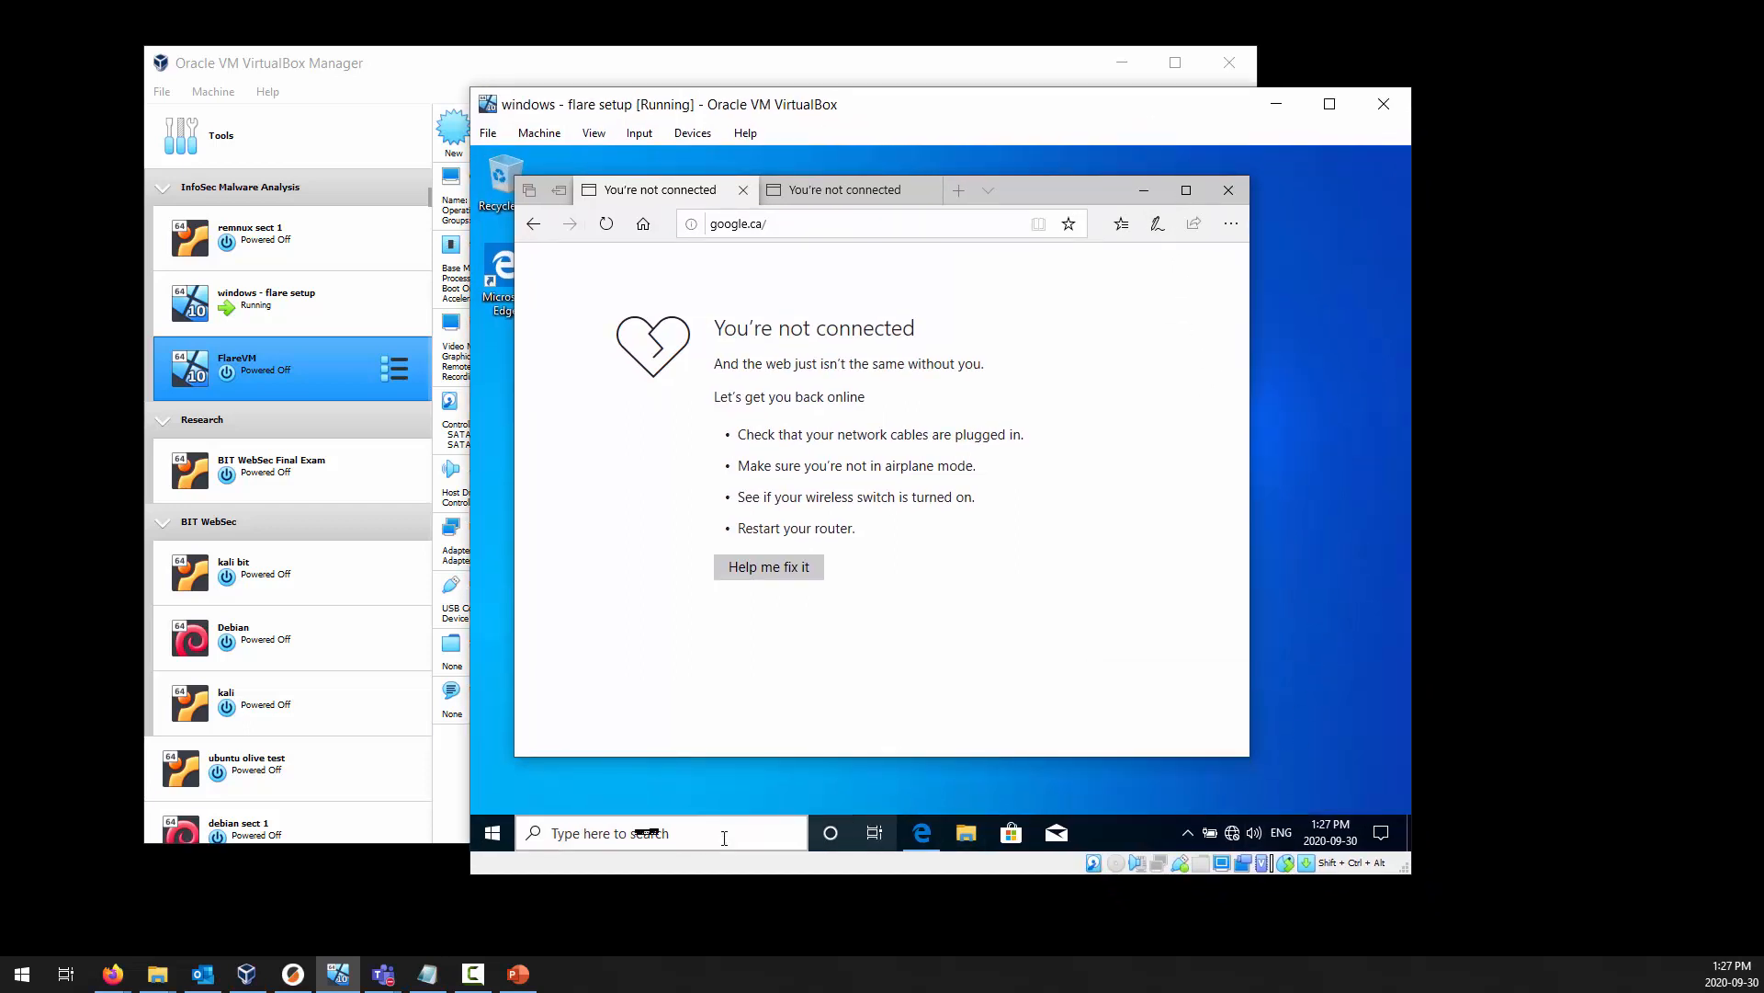
Restart Windows in the windows - flare setup virtual machine.
left_click(491, 820)
left_click(492, 794)
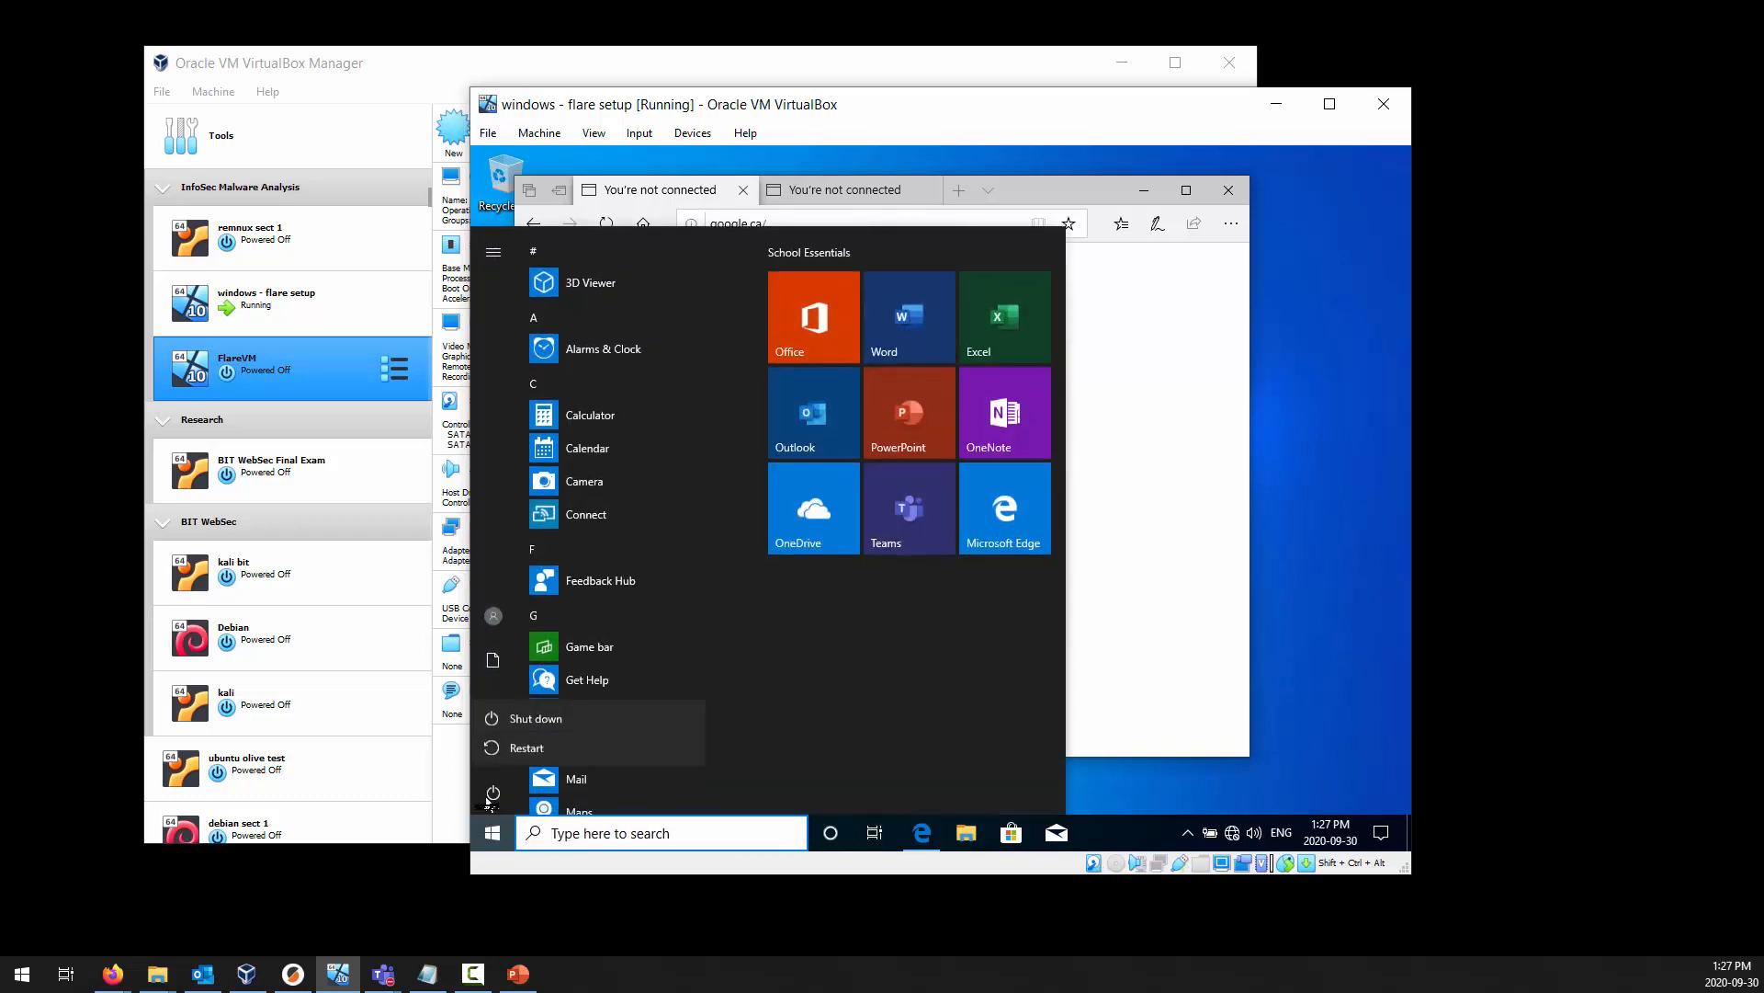
left_click(527, 747)
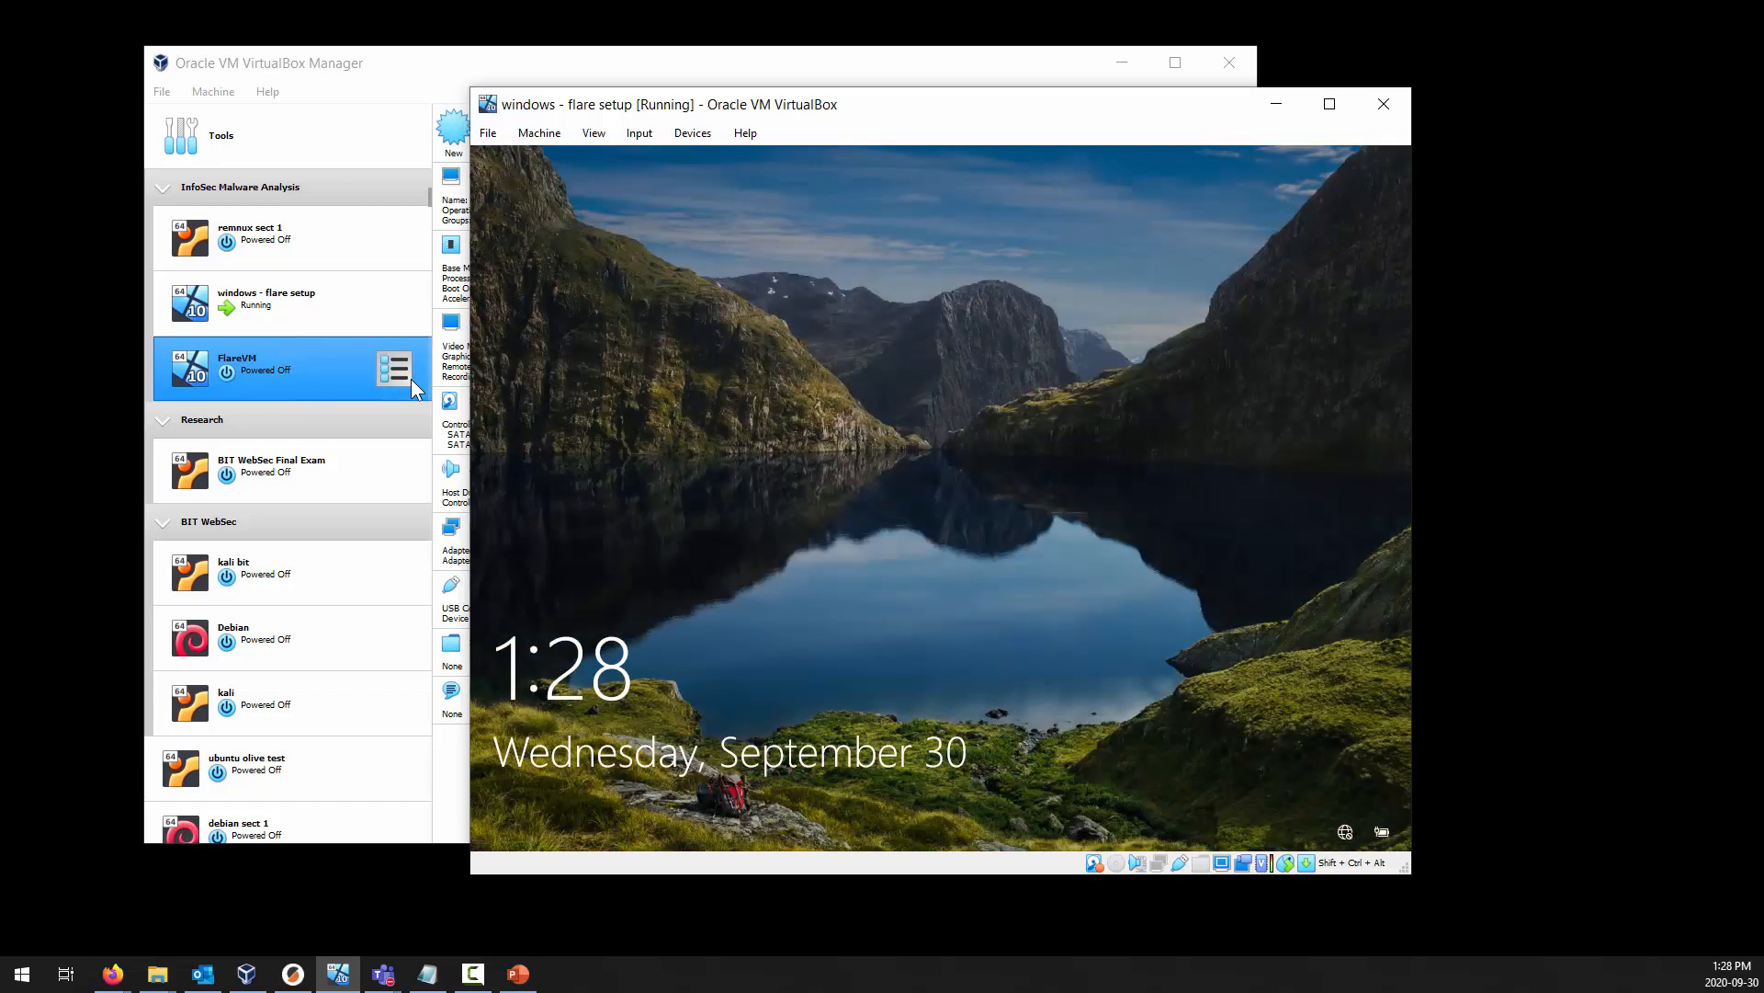
Review the Cable Connected settings of FlareVM's network Adapters 1 and 2, then close the machine's settings.
mouse_move(1163, 866)
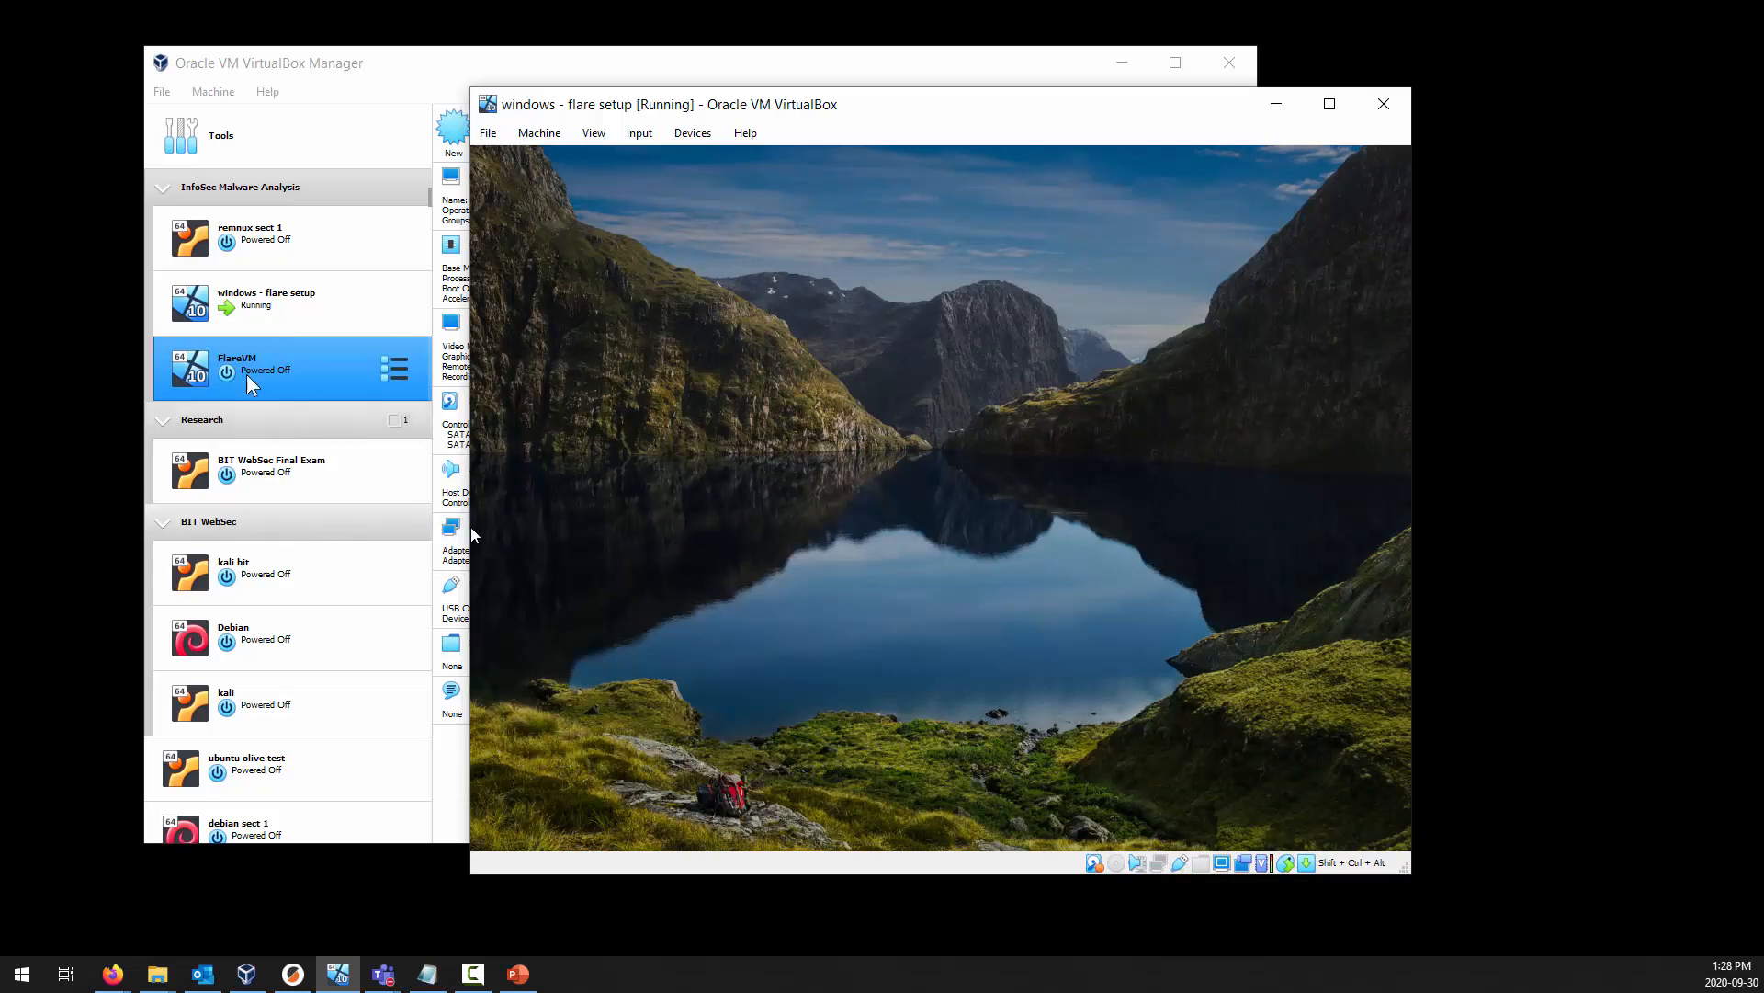
left_click(261, 325)
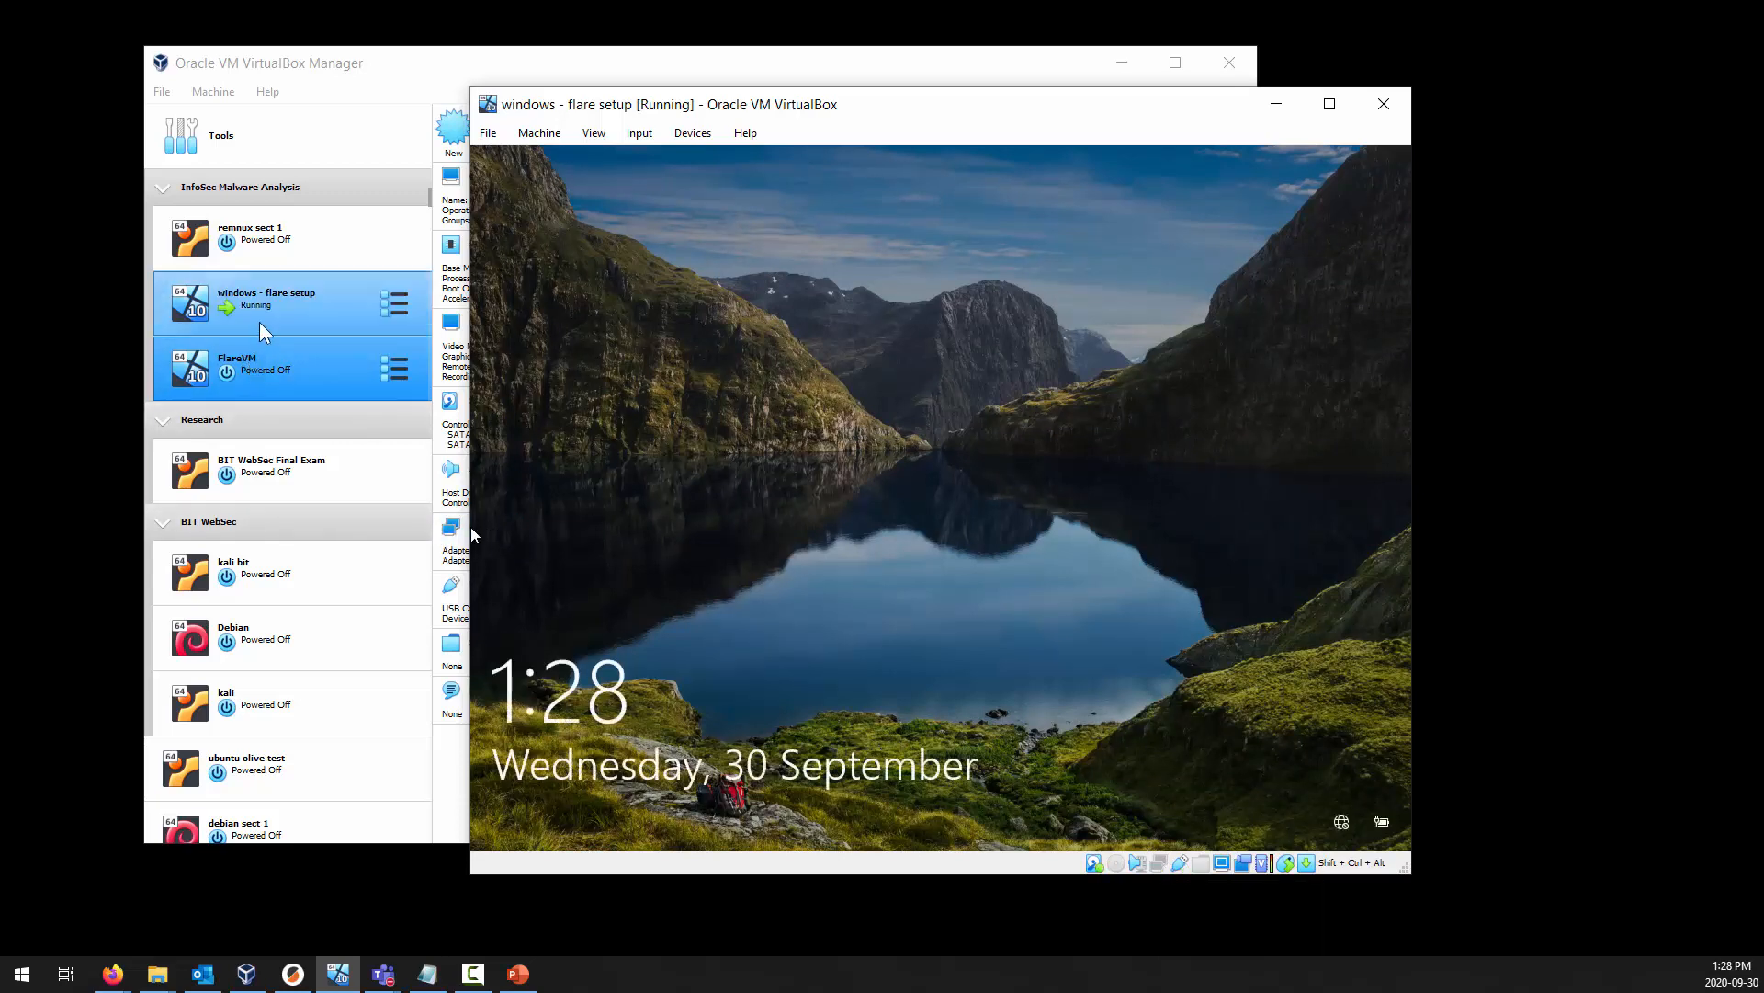
left_click(300, 380)
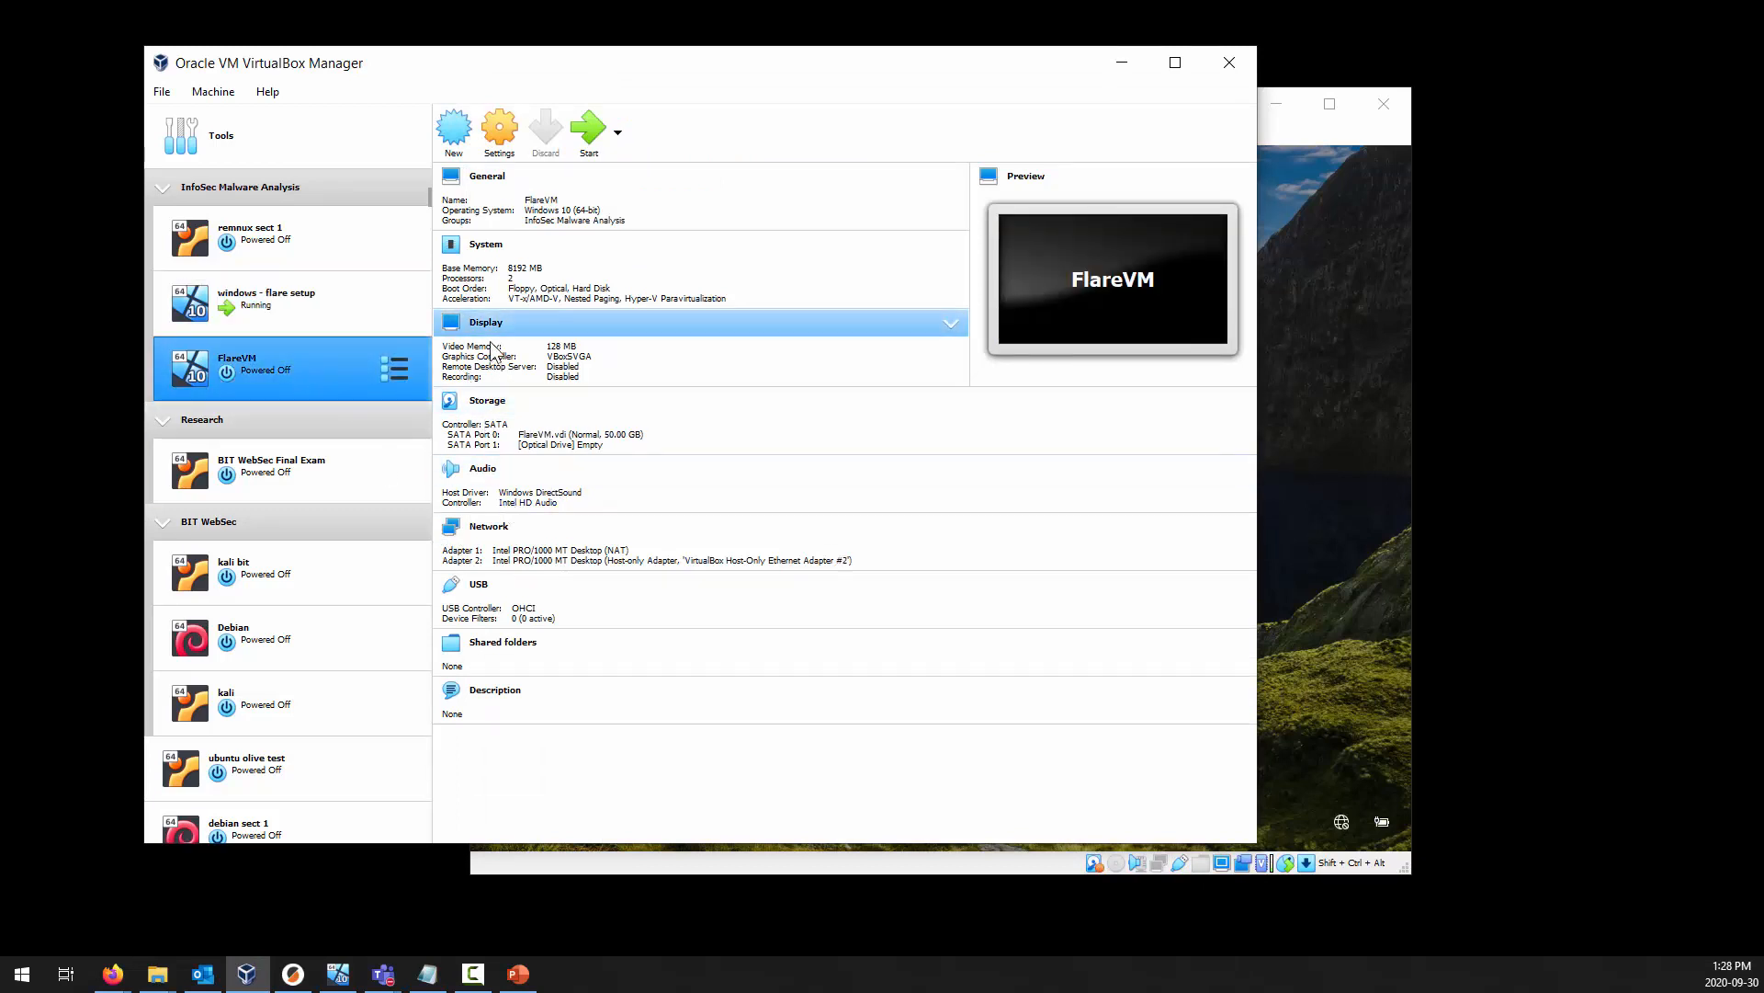
left_click(487, 528)
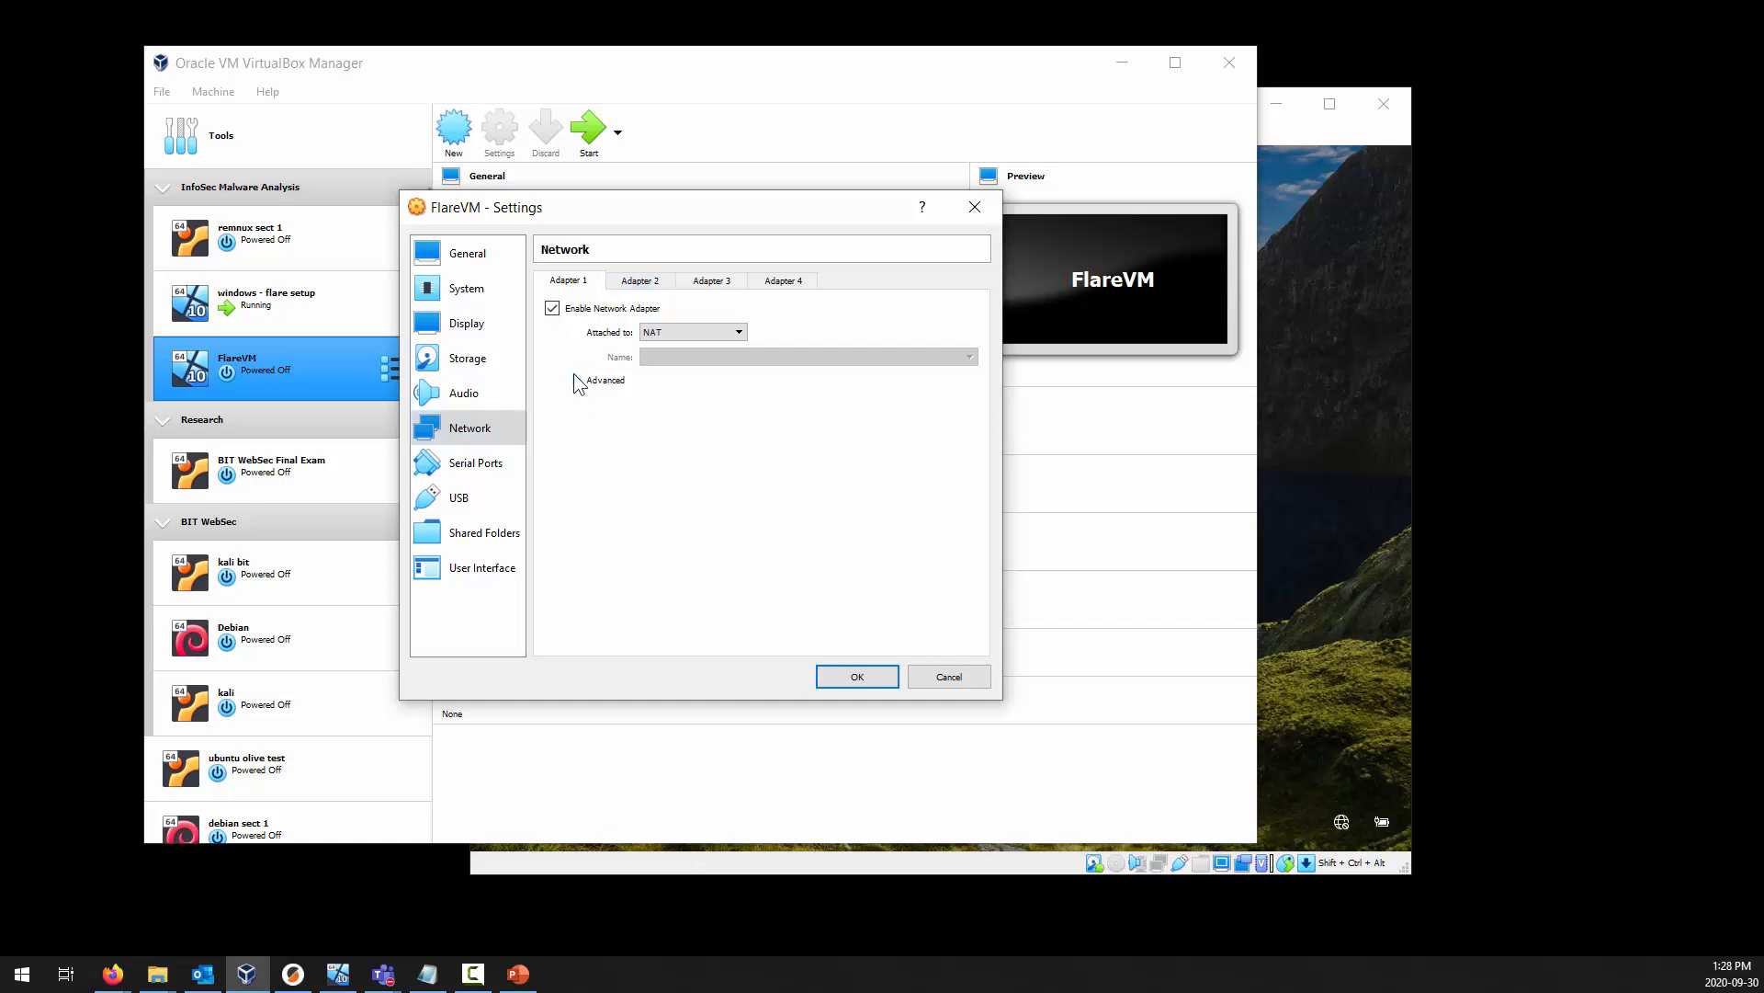
left_click(576, 379)
left_click(639, 281)
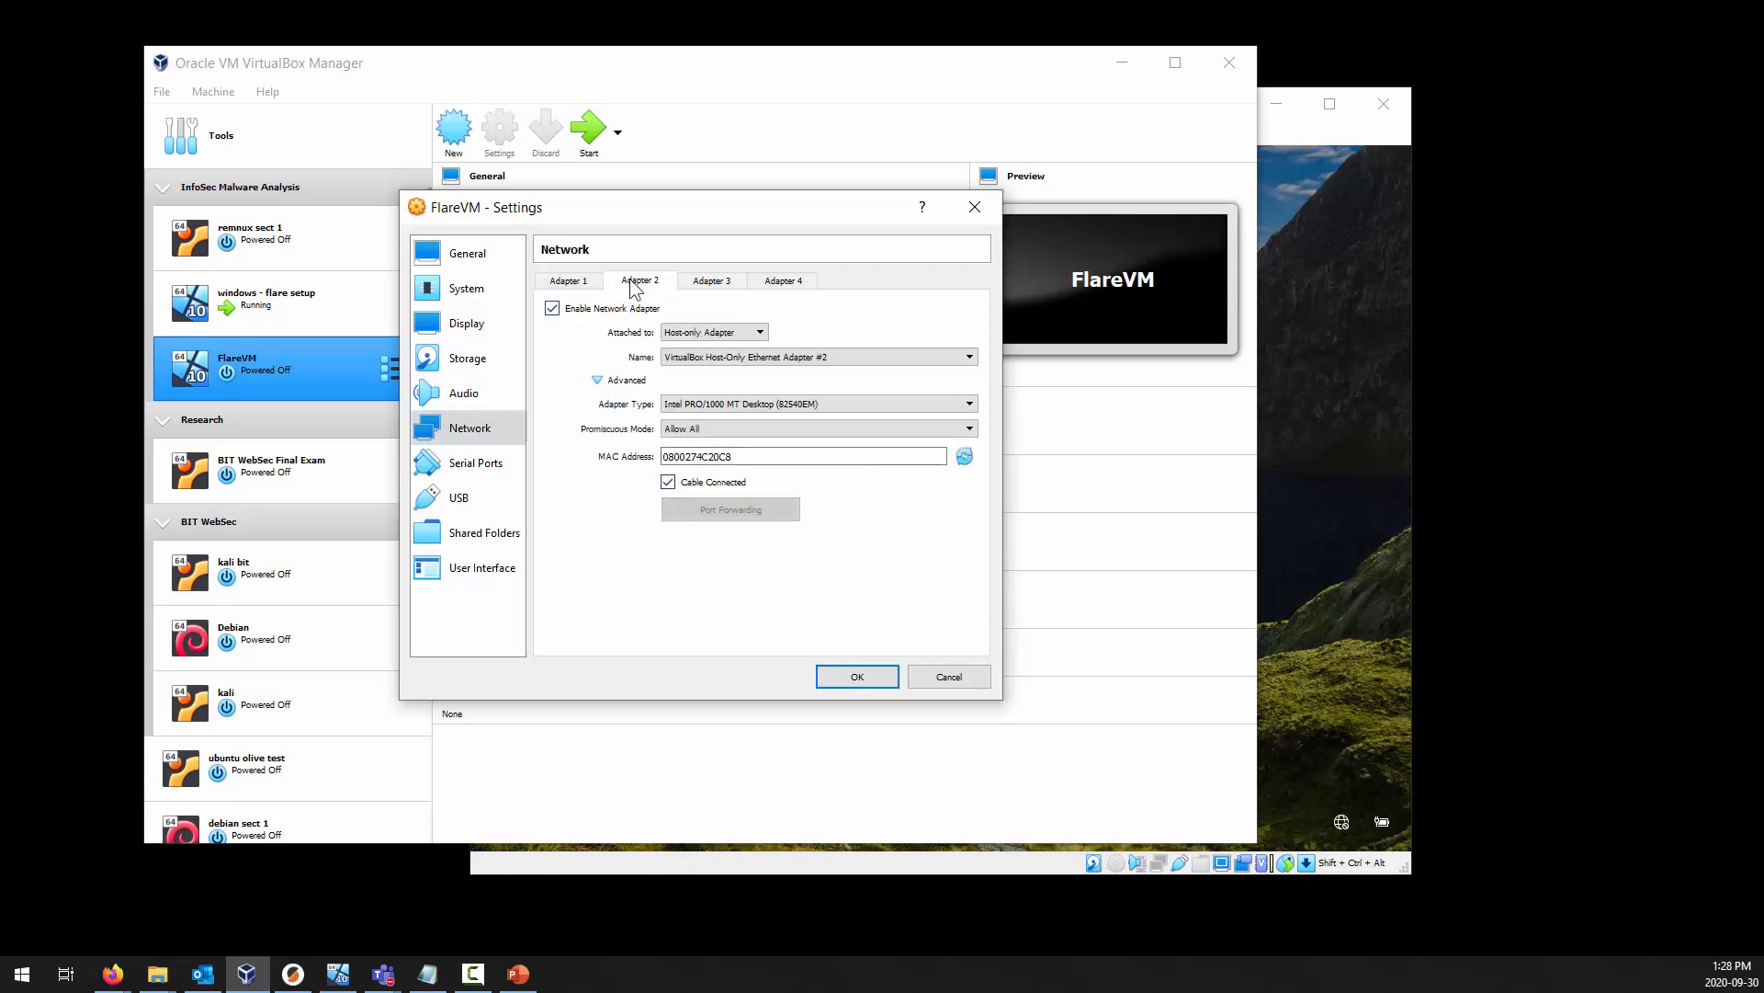
left_click(700, 483)
left_click(855, 676)
Enable Cable Connected on windows - flare setup's network Adapter 1, check Adapter 2, and save the settings.
left_click(305, 316)
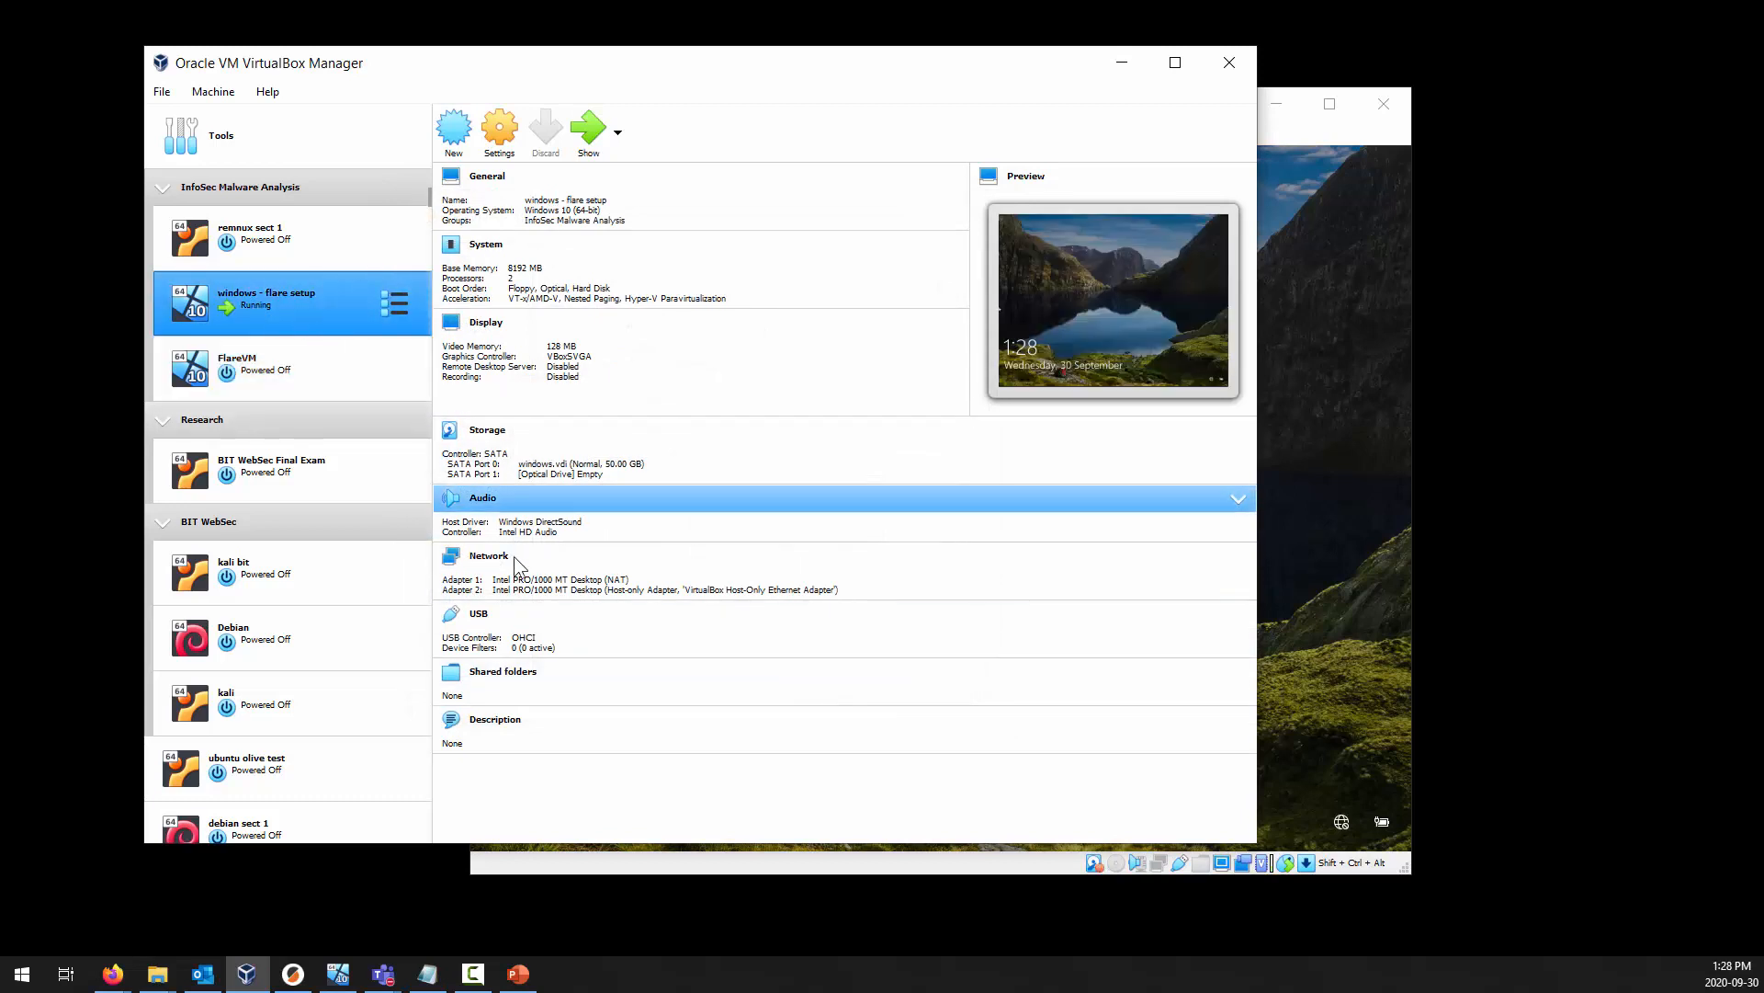
left_click(487, 557)
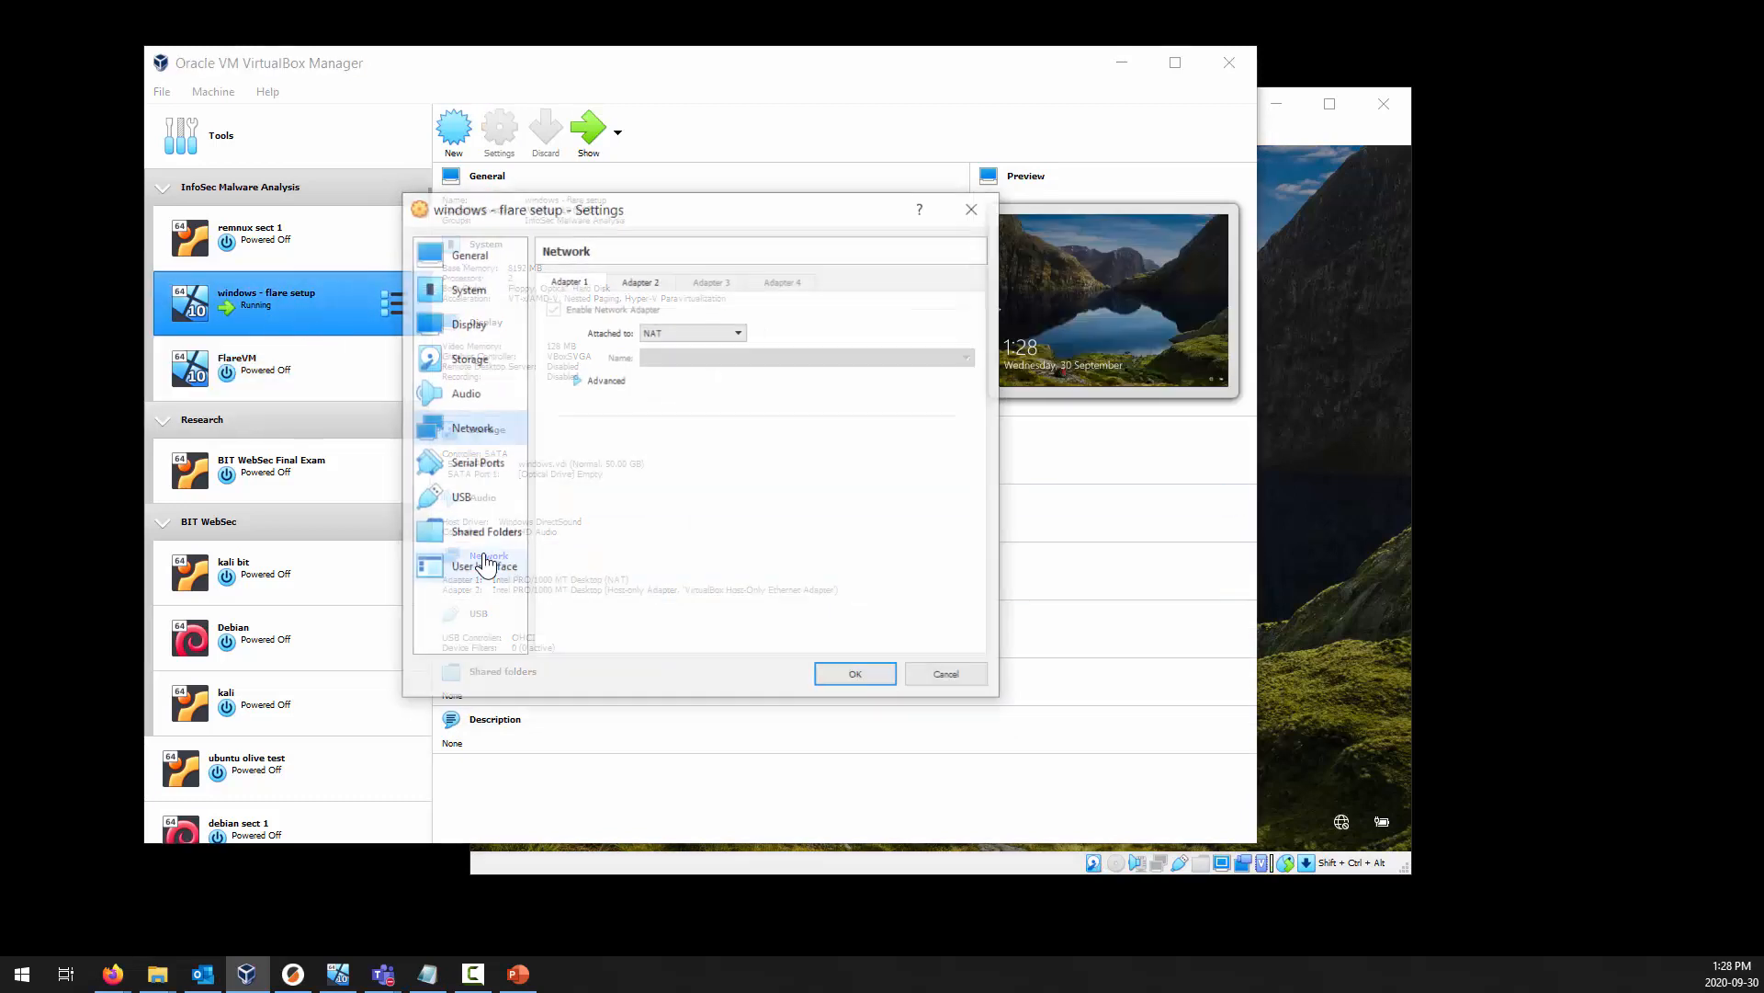
left_click(582, 381)
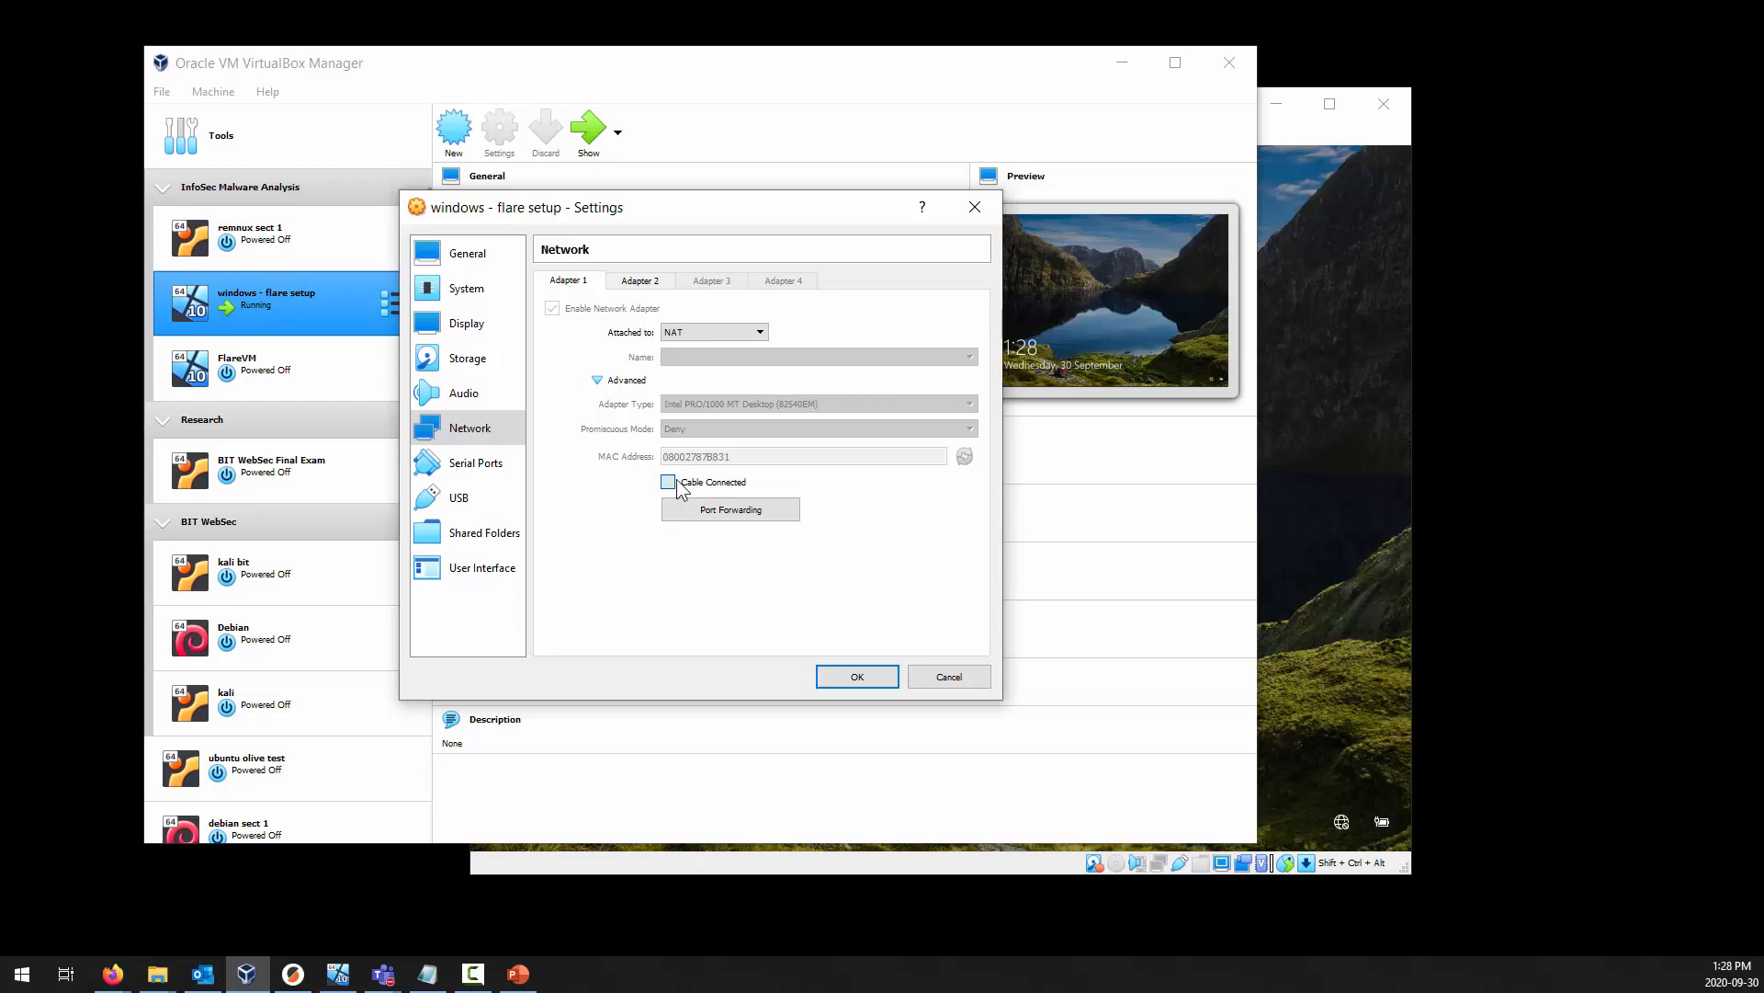
left_click(640, 282)
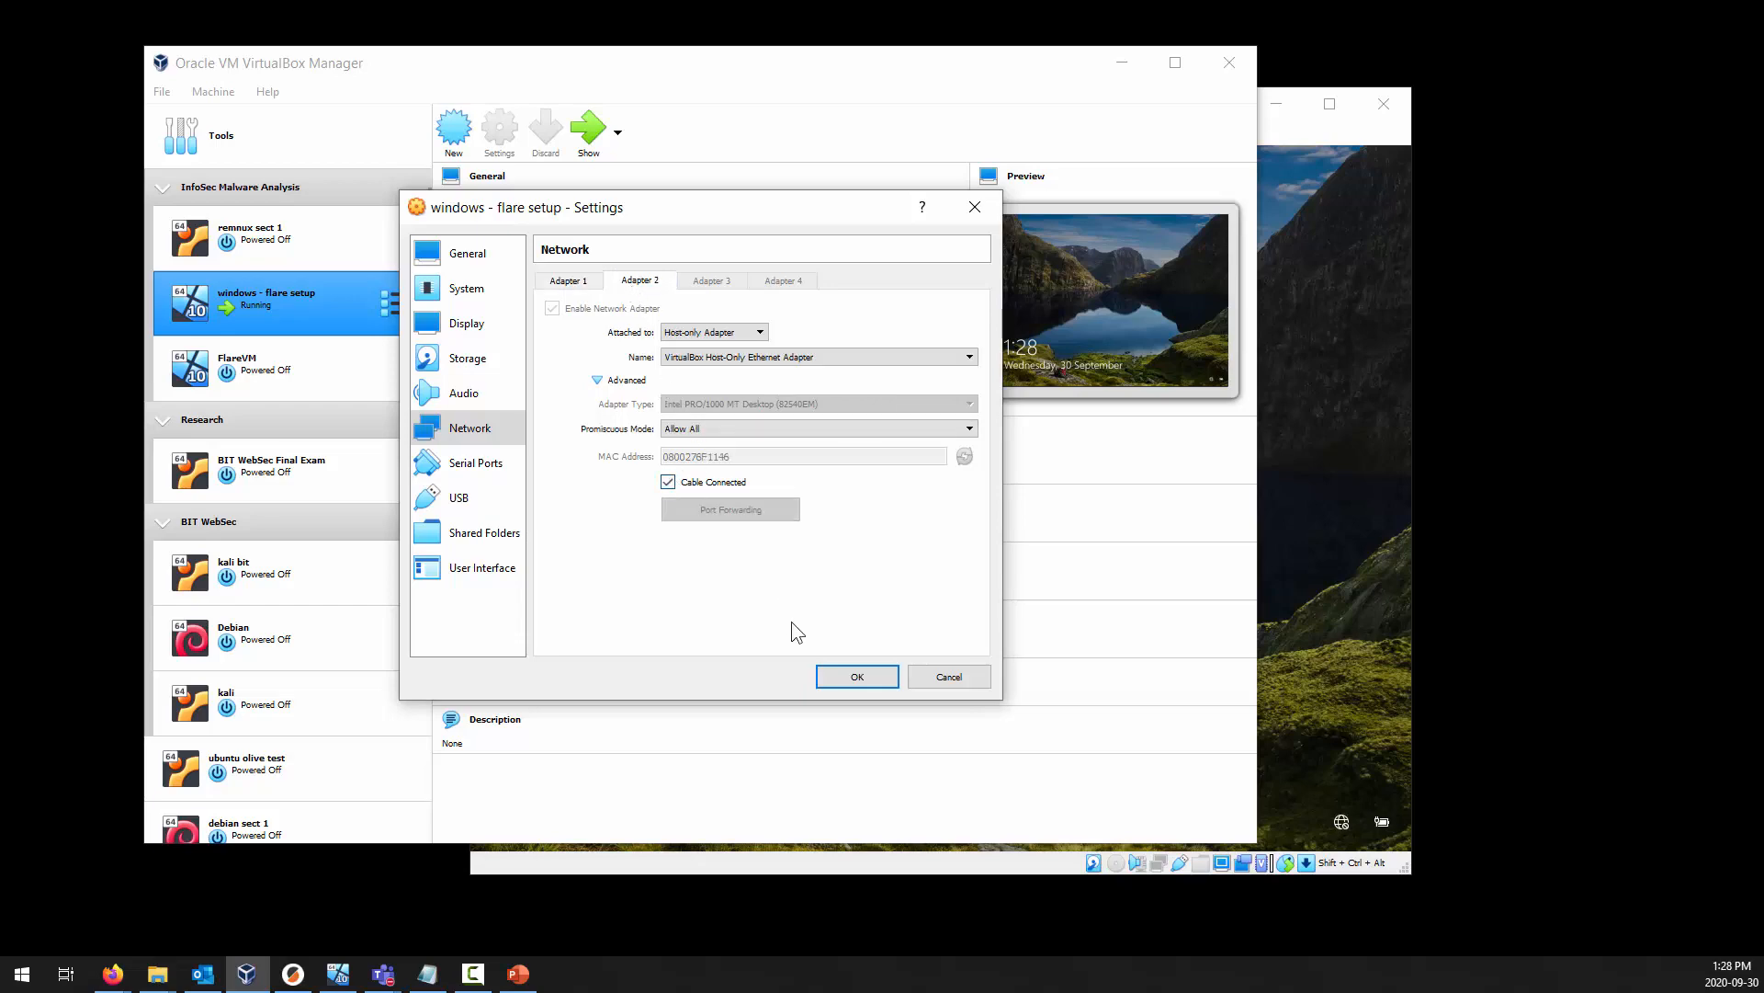
left_click(857, 674)
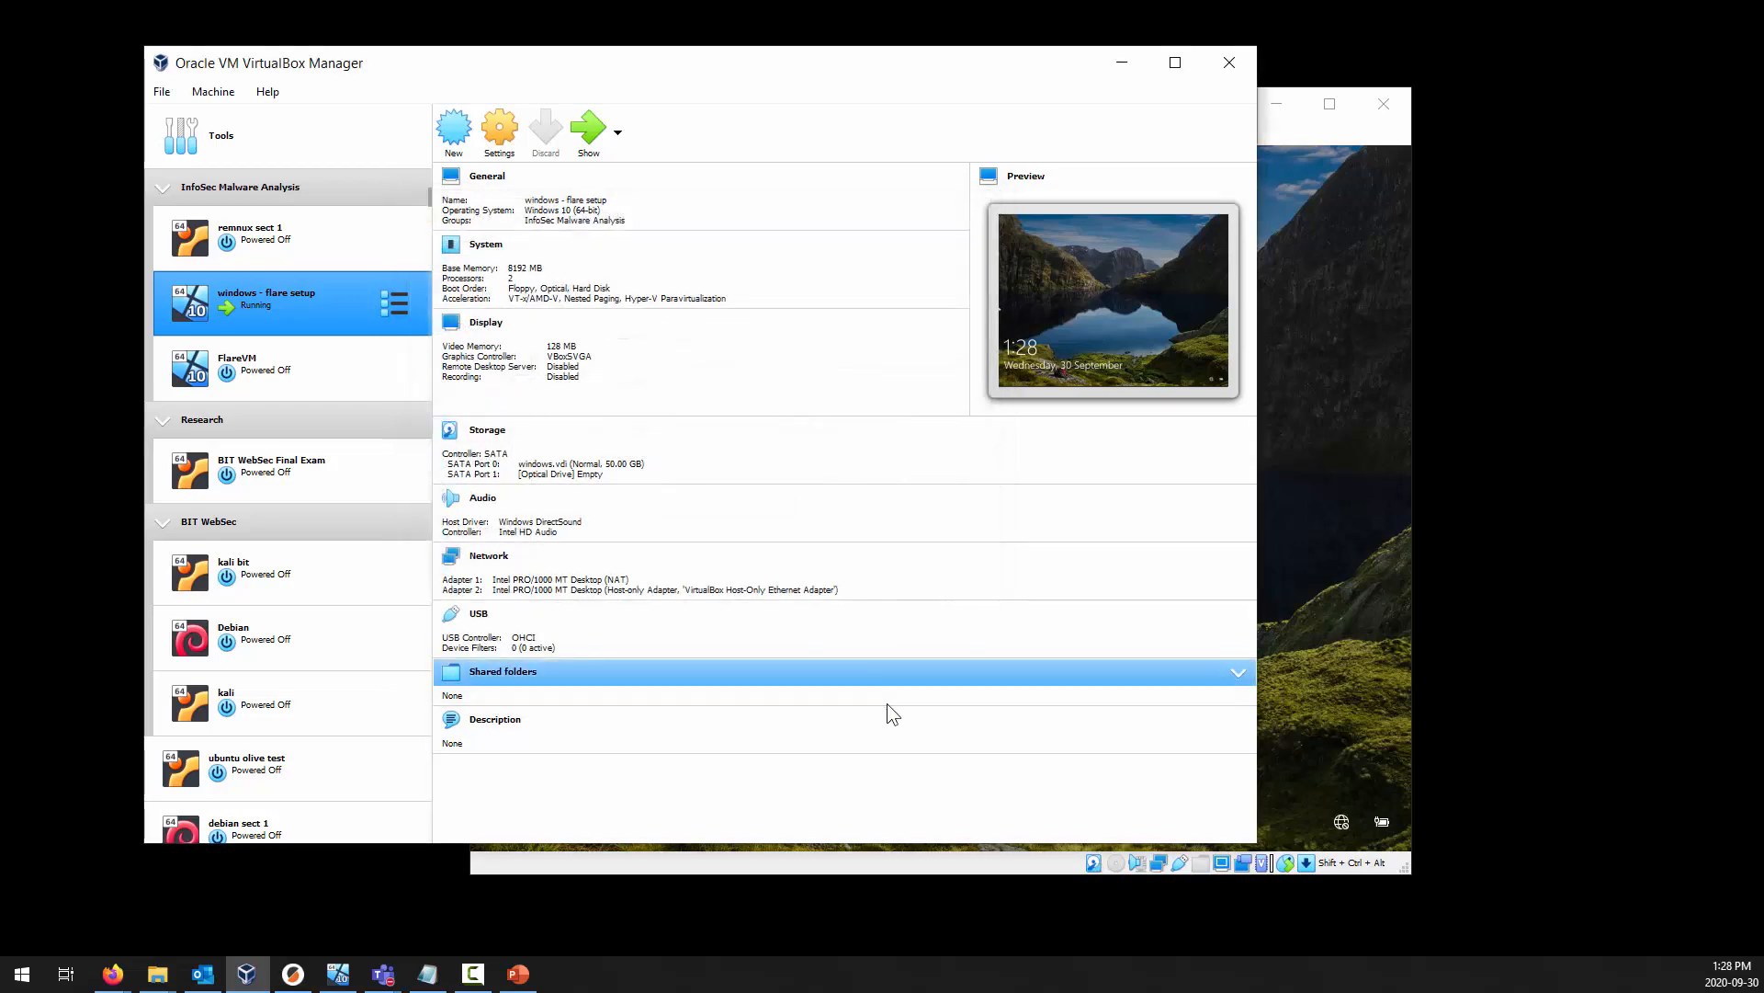
Sign in to Windows on windows - flare setup by entering the account password.
left_click(1320, 748)
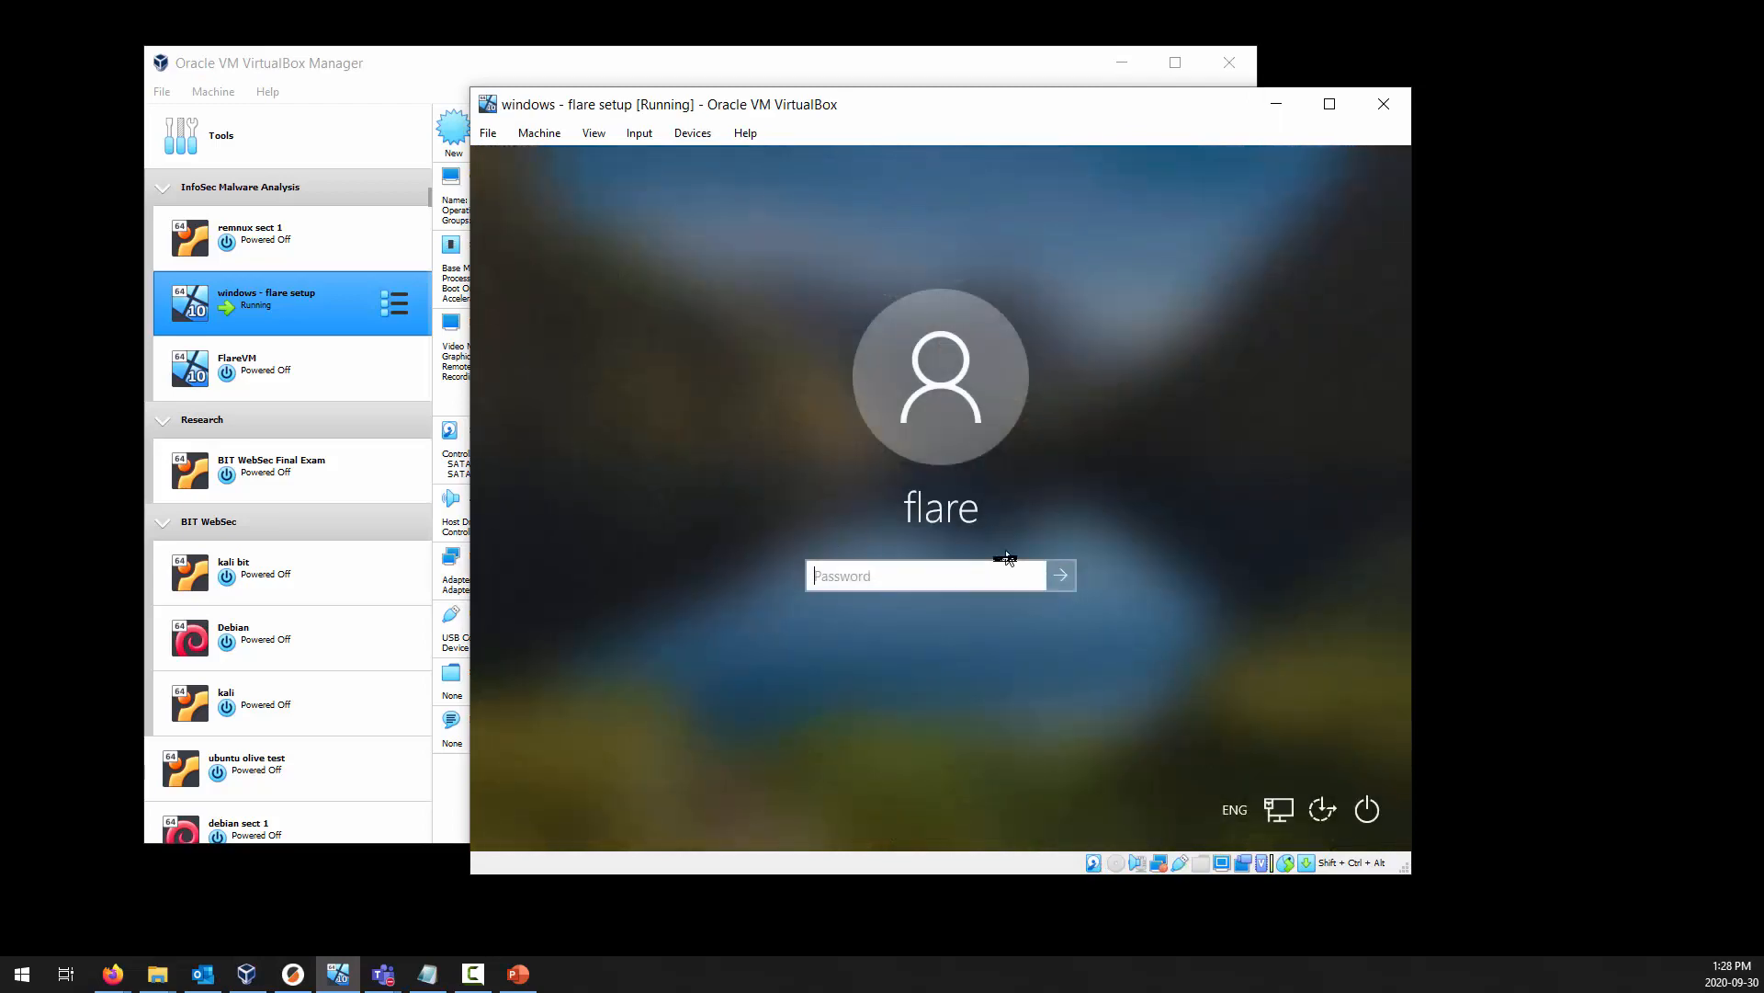
type("password")
key("Return")
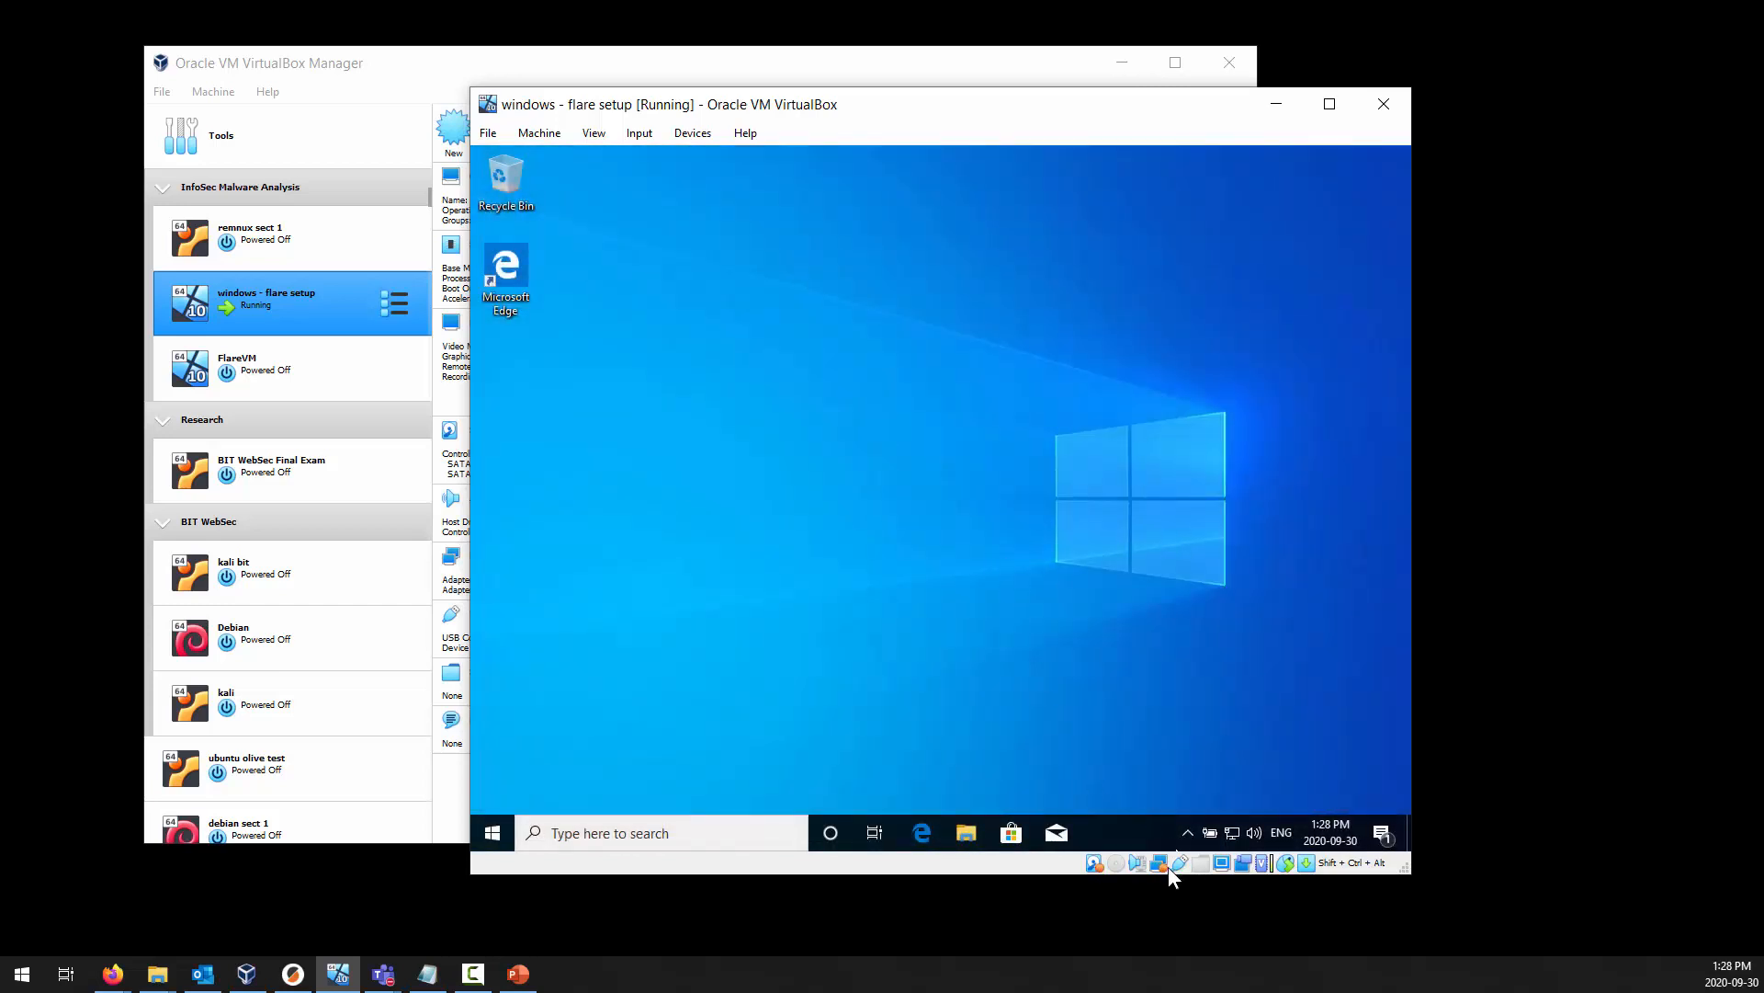
Review the Windows notifications in windows - flare setup and close them.
left_click(1379, 833)
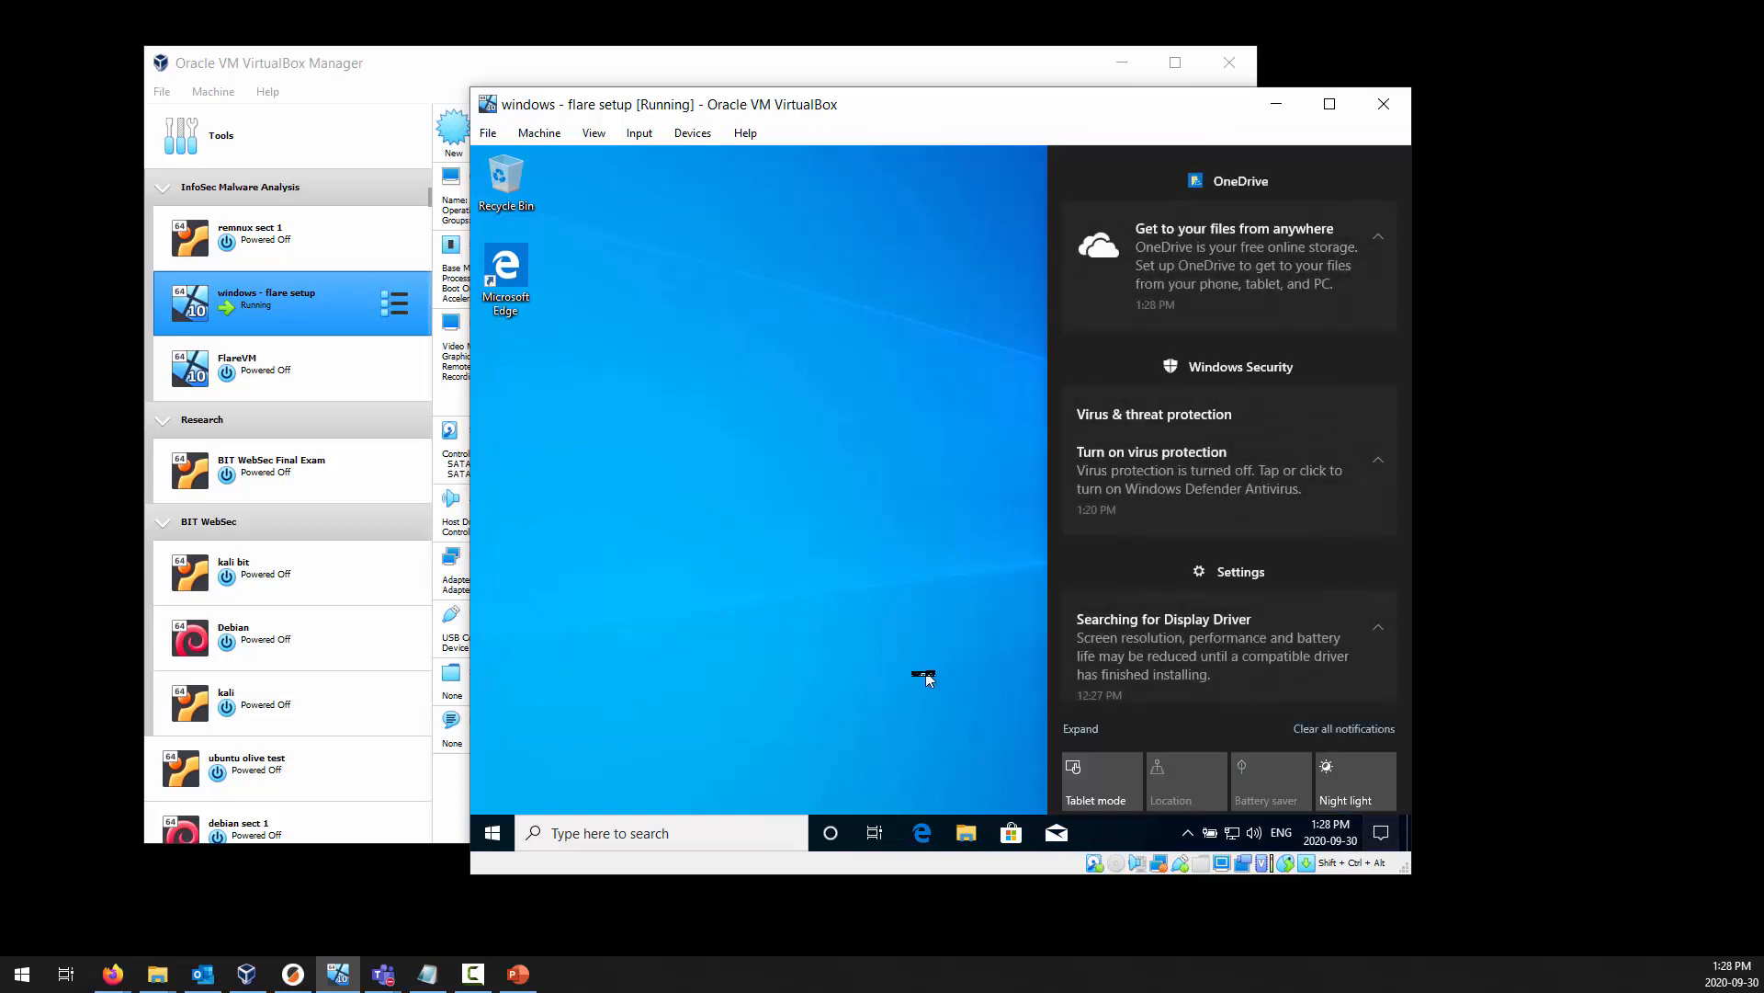
left_click(923, 672)
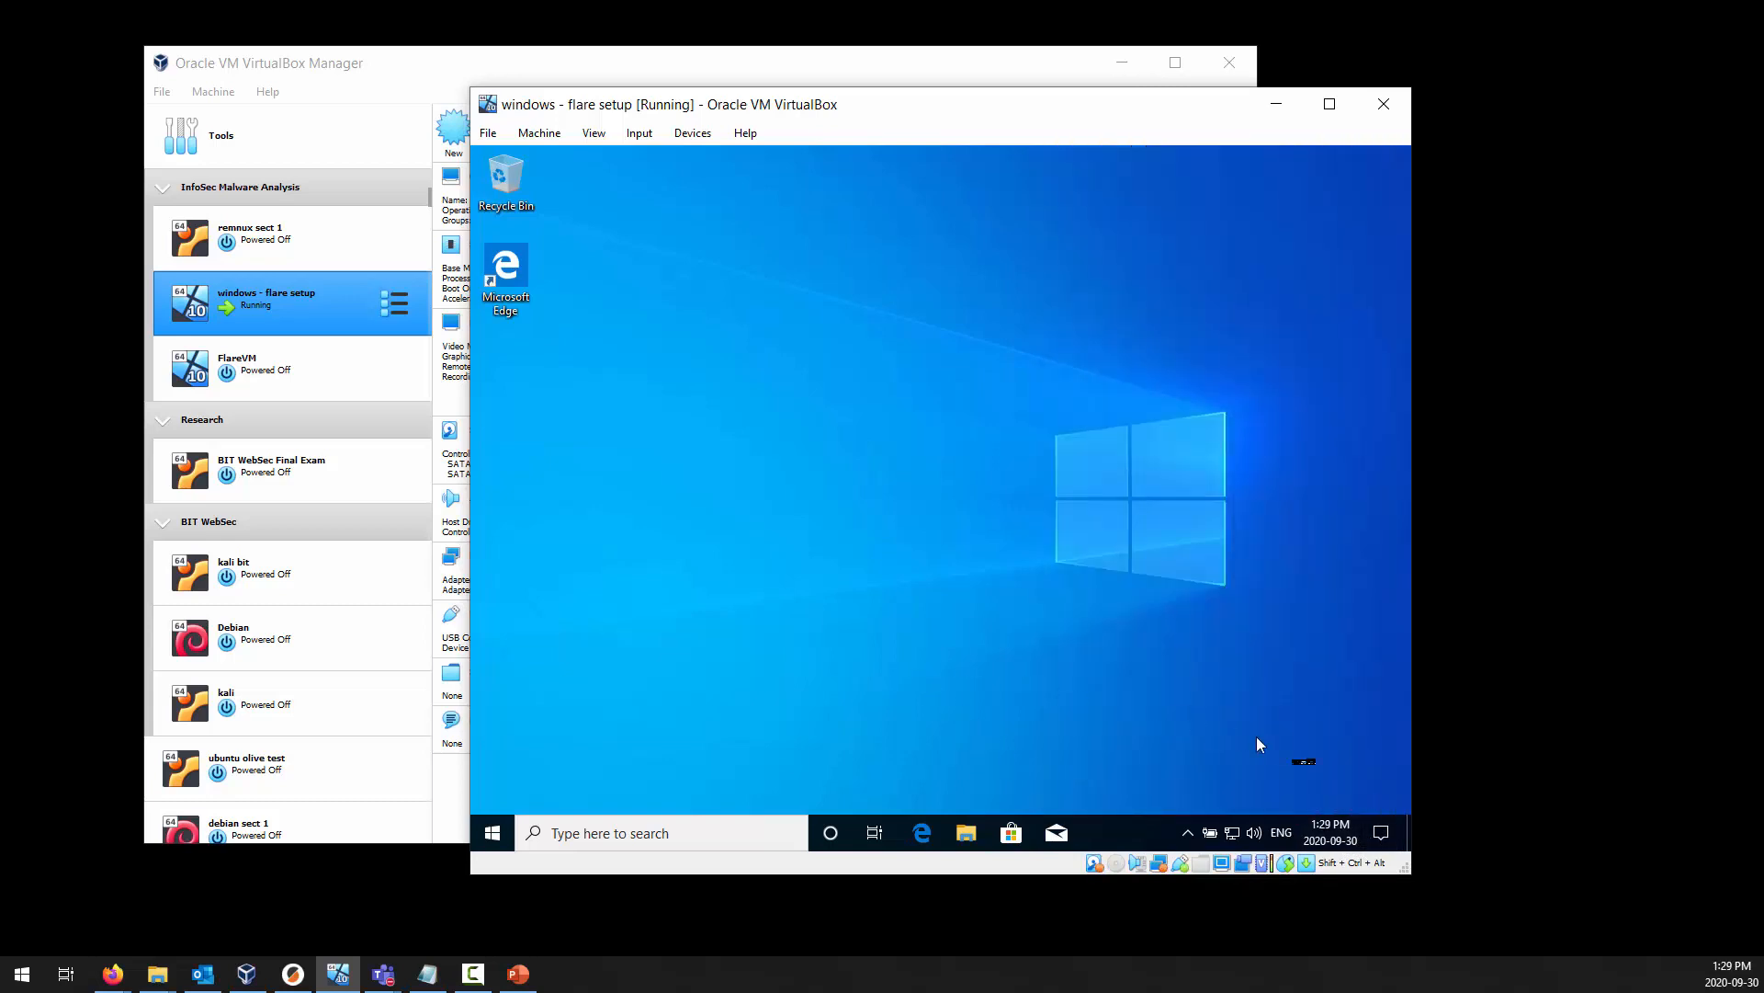
left_click(1384, 832)
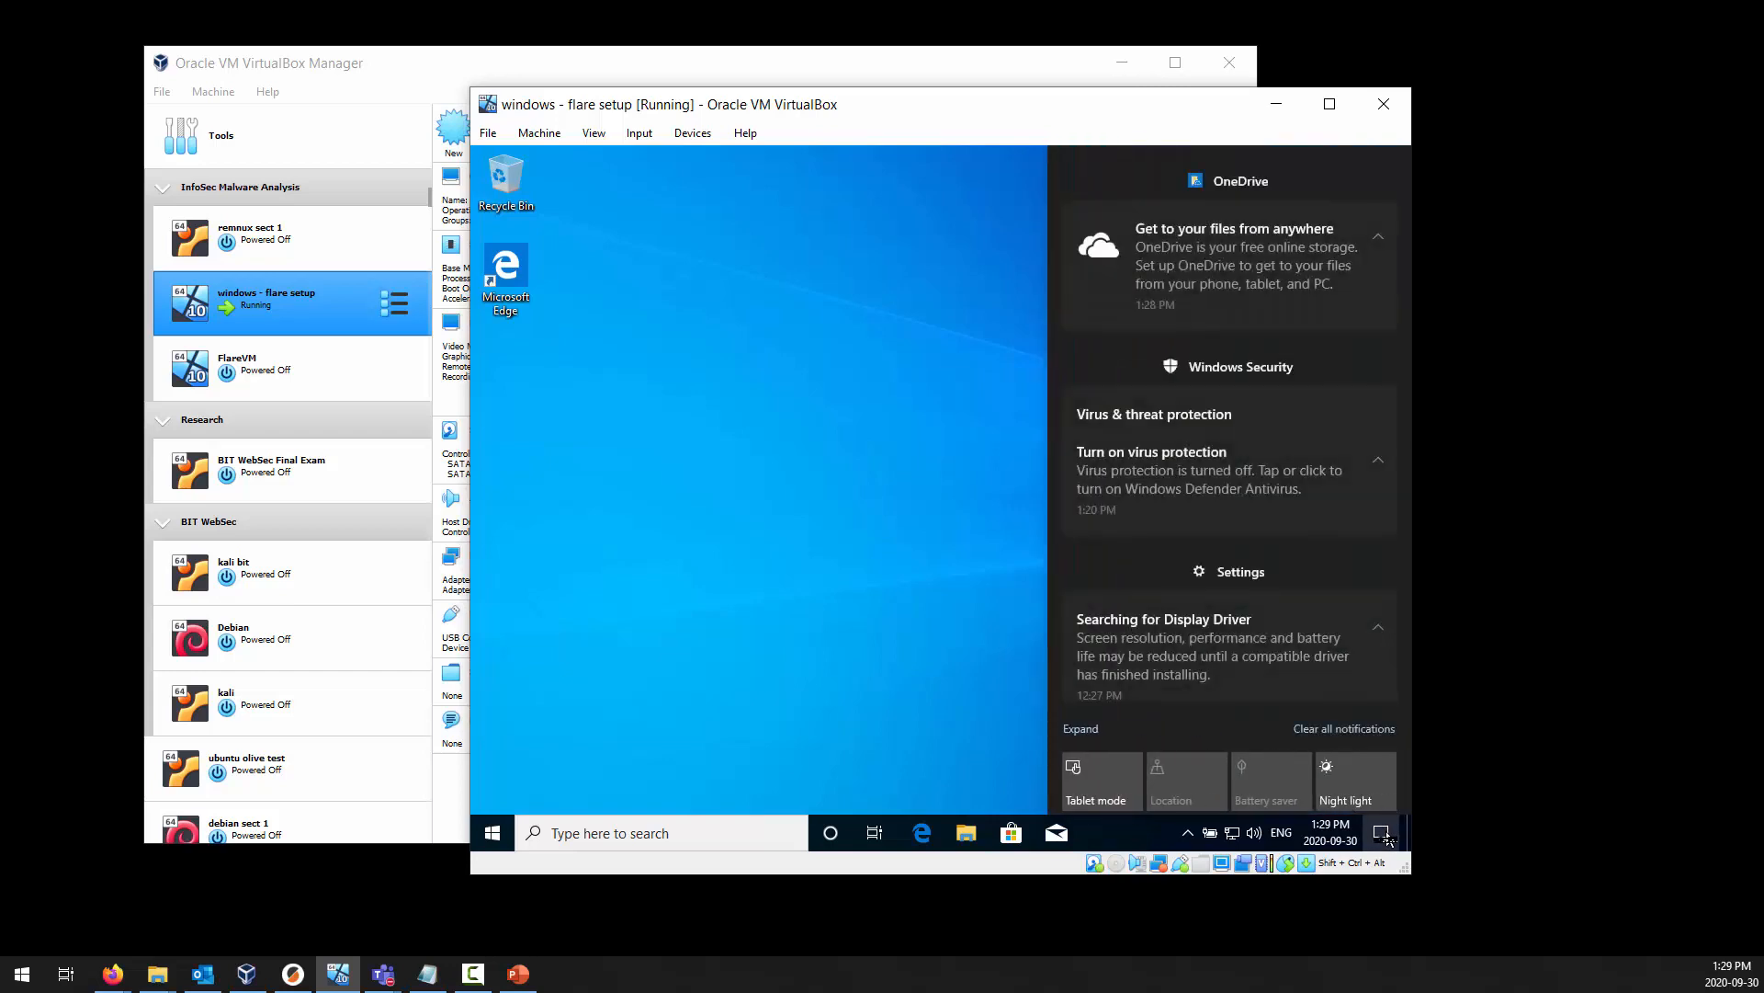
left_click(1384, 833)
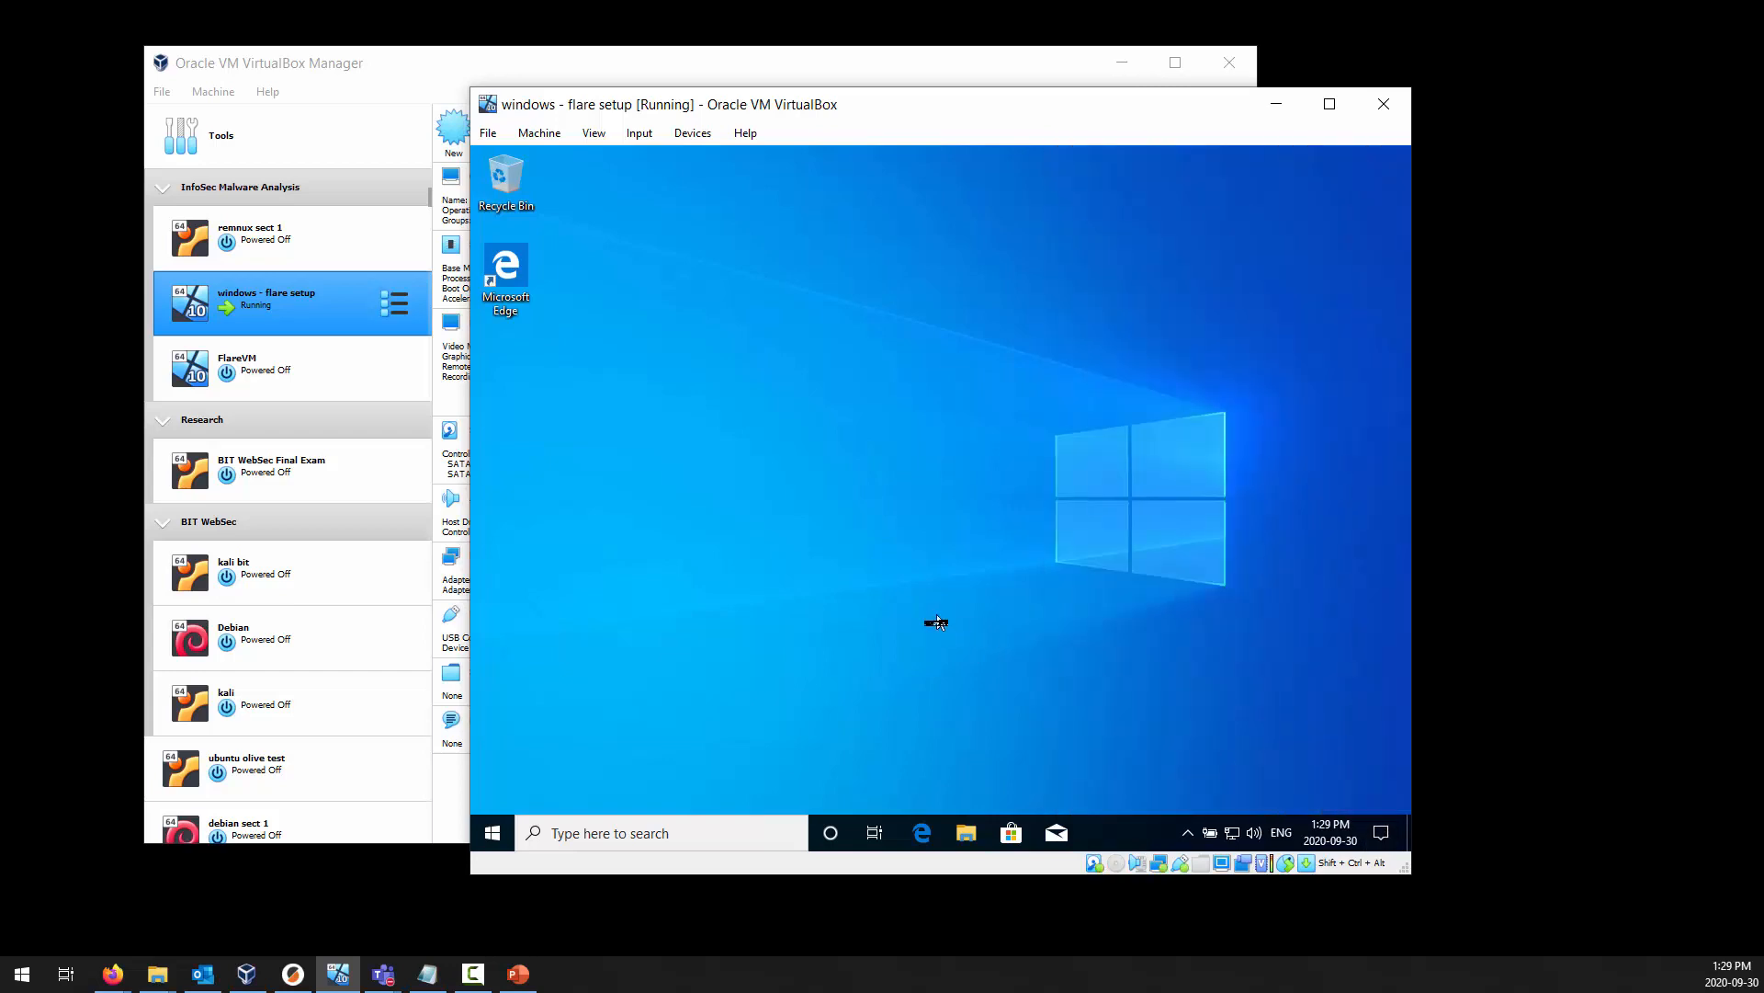
Open google.ca in Microsoft Edge on windows - flare setup to test internet access.
left_click(920, 832)
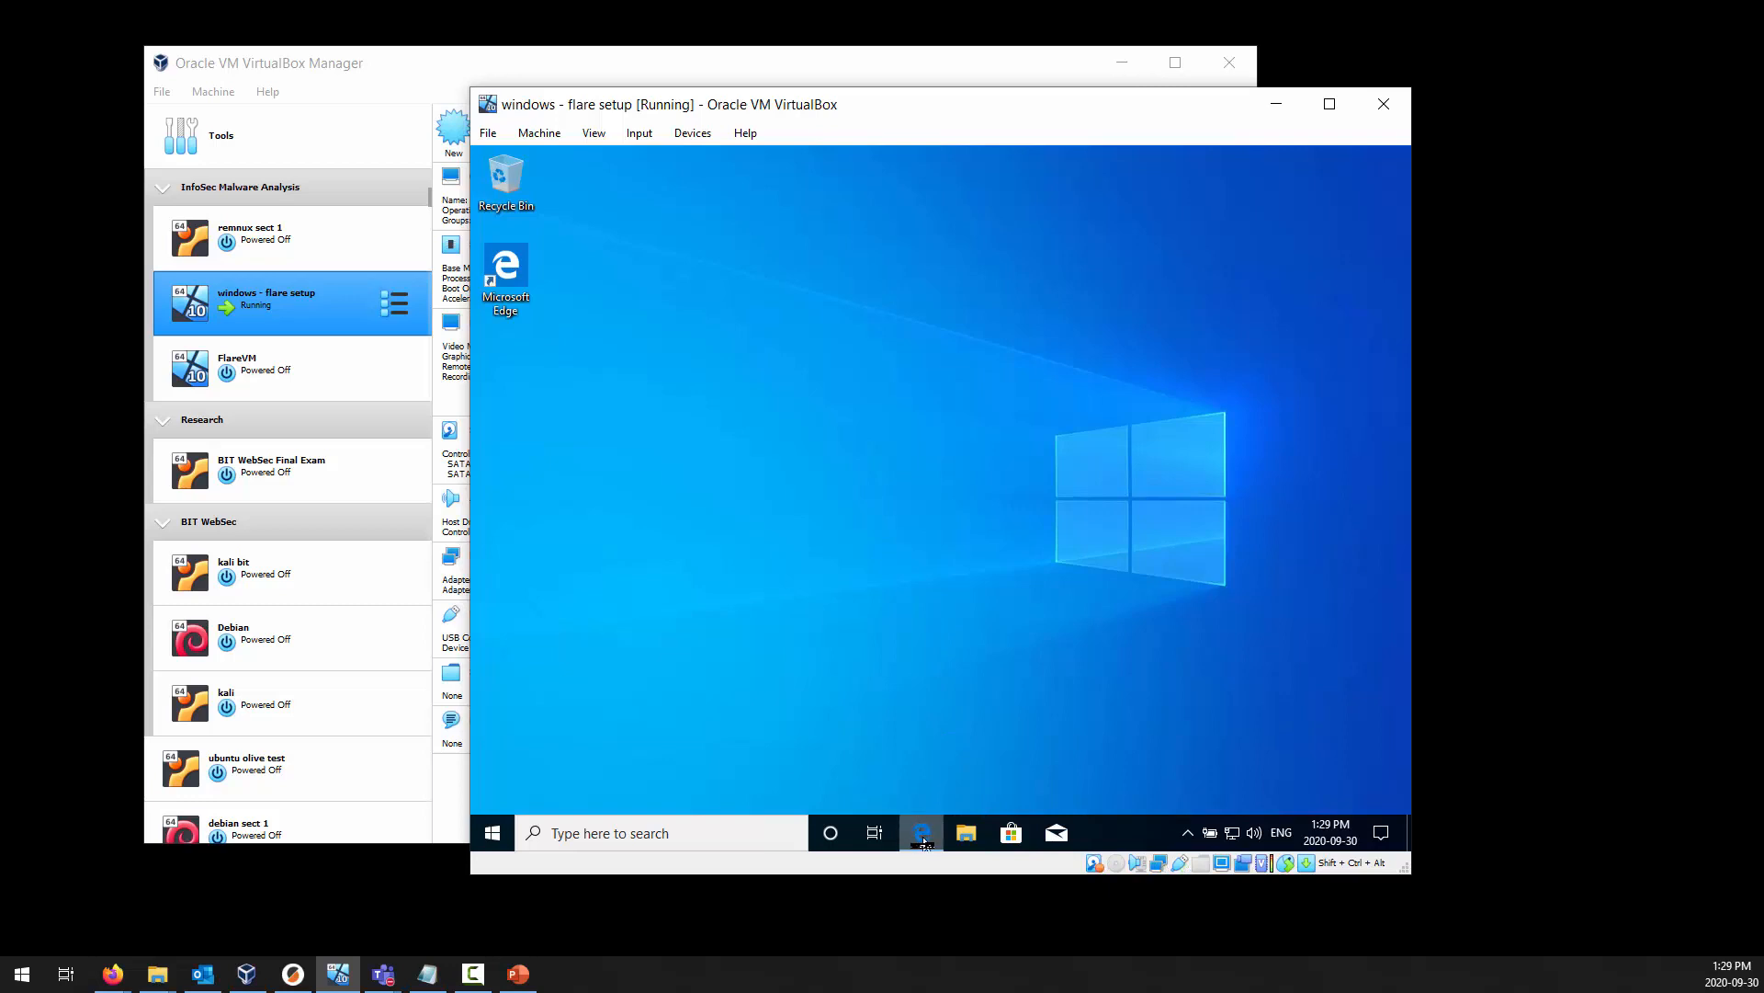
left_click(836, 225)
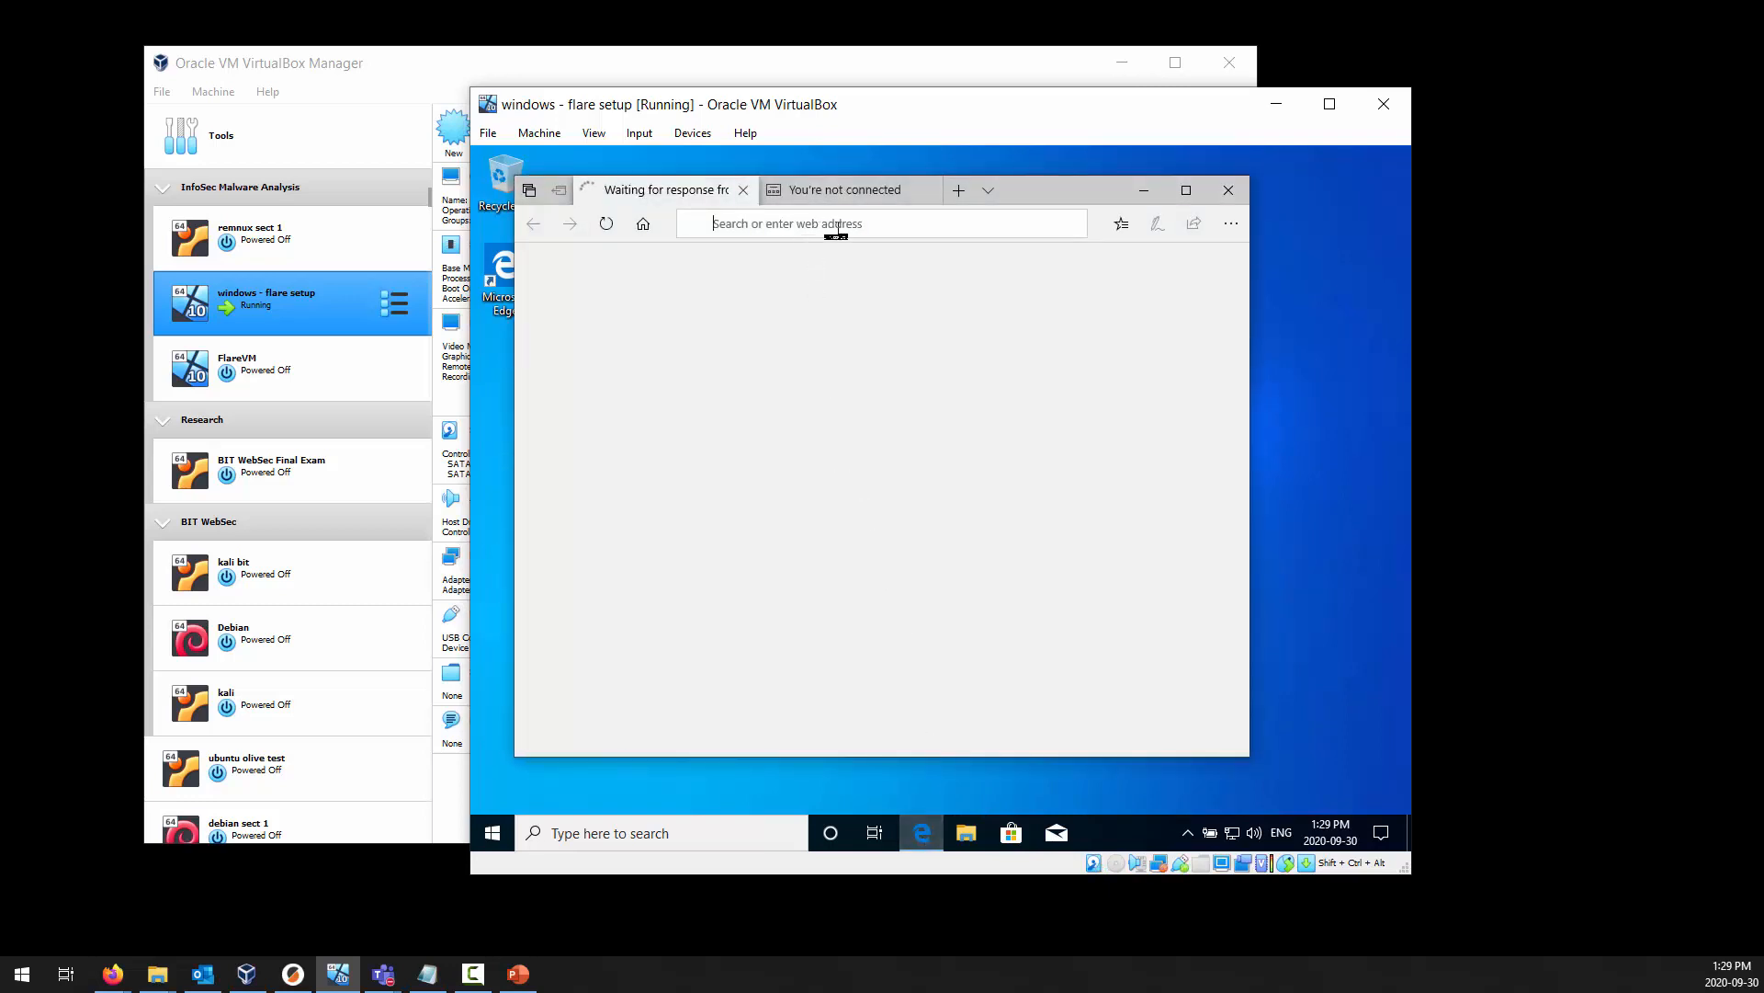
type("google.ca")
key("Return")
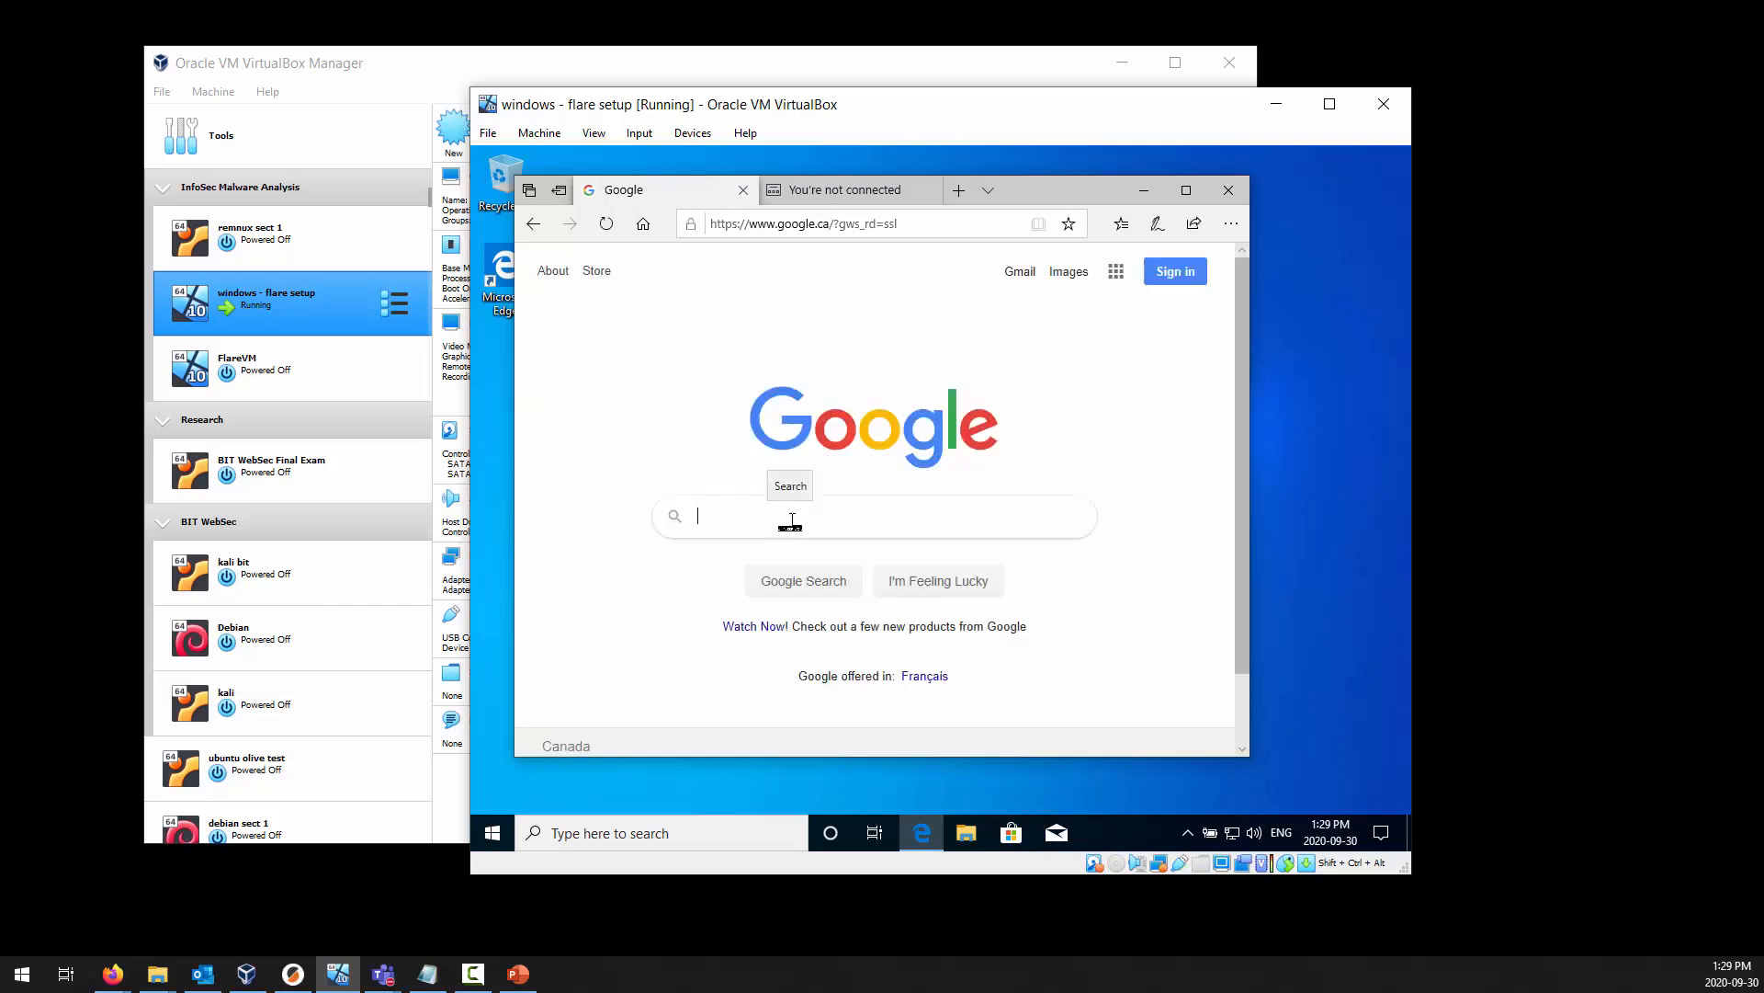
Search Google for "flare vm github", maximize the browser, and open the fireeye/flare-vm GitHub repository.
type("flarevm")
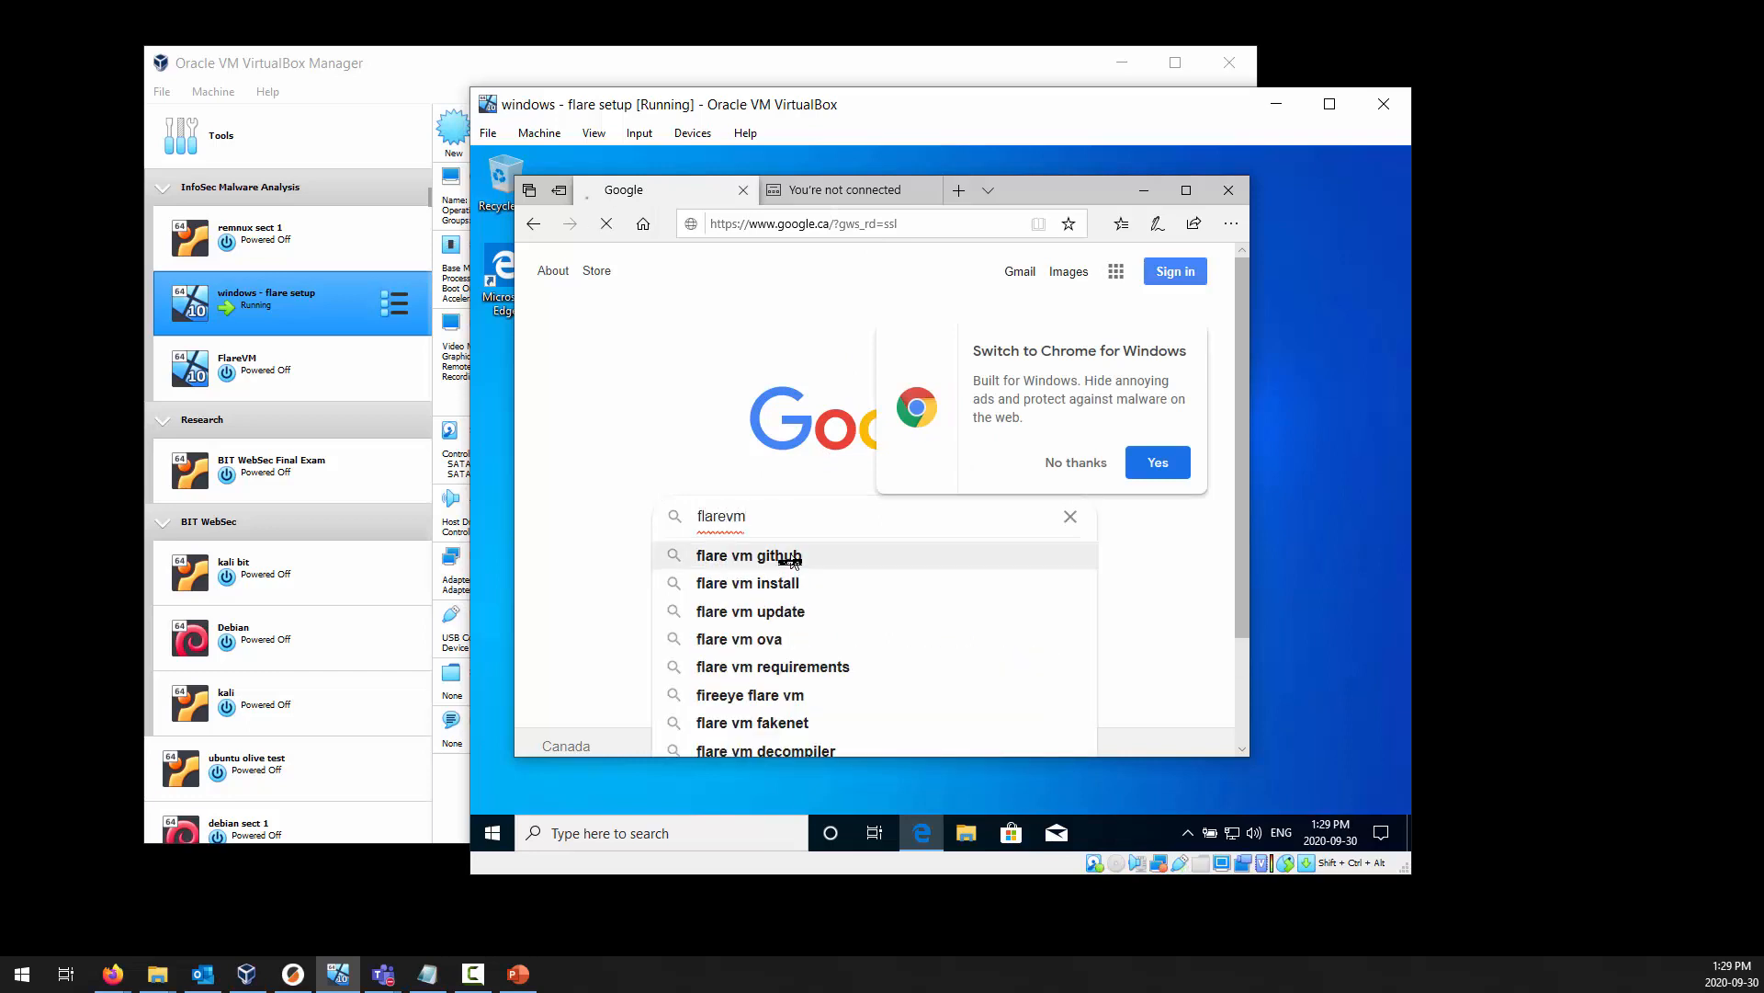
left_click(792, 563)
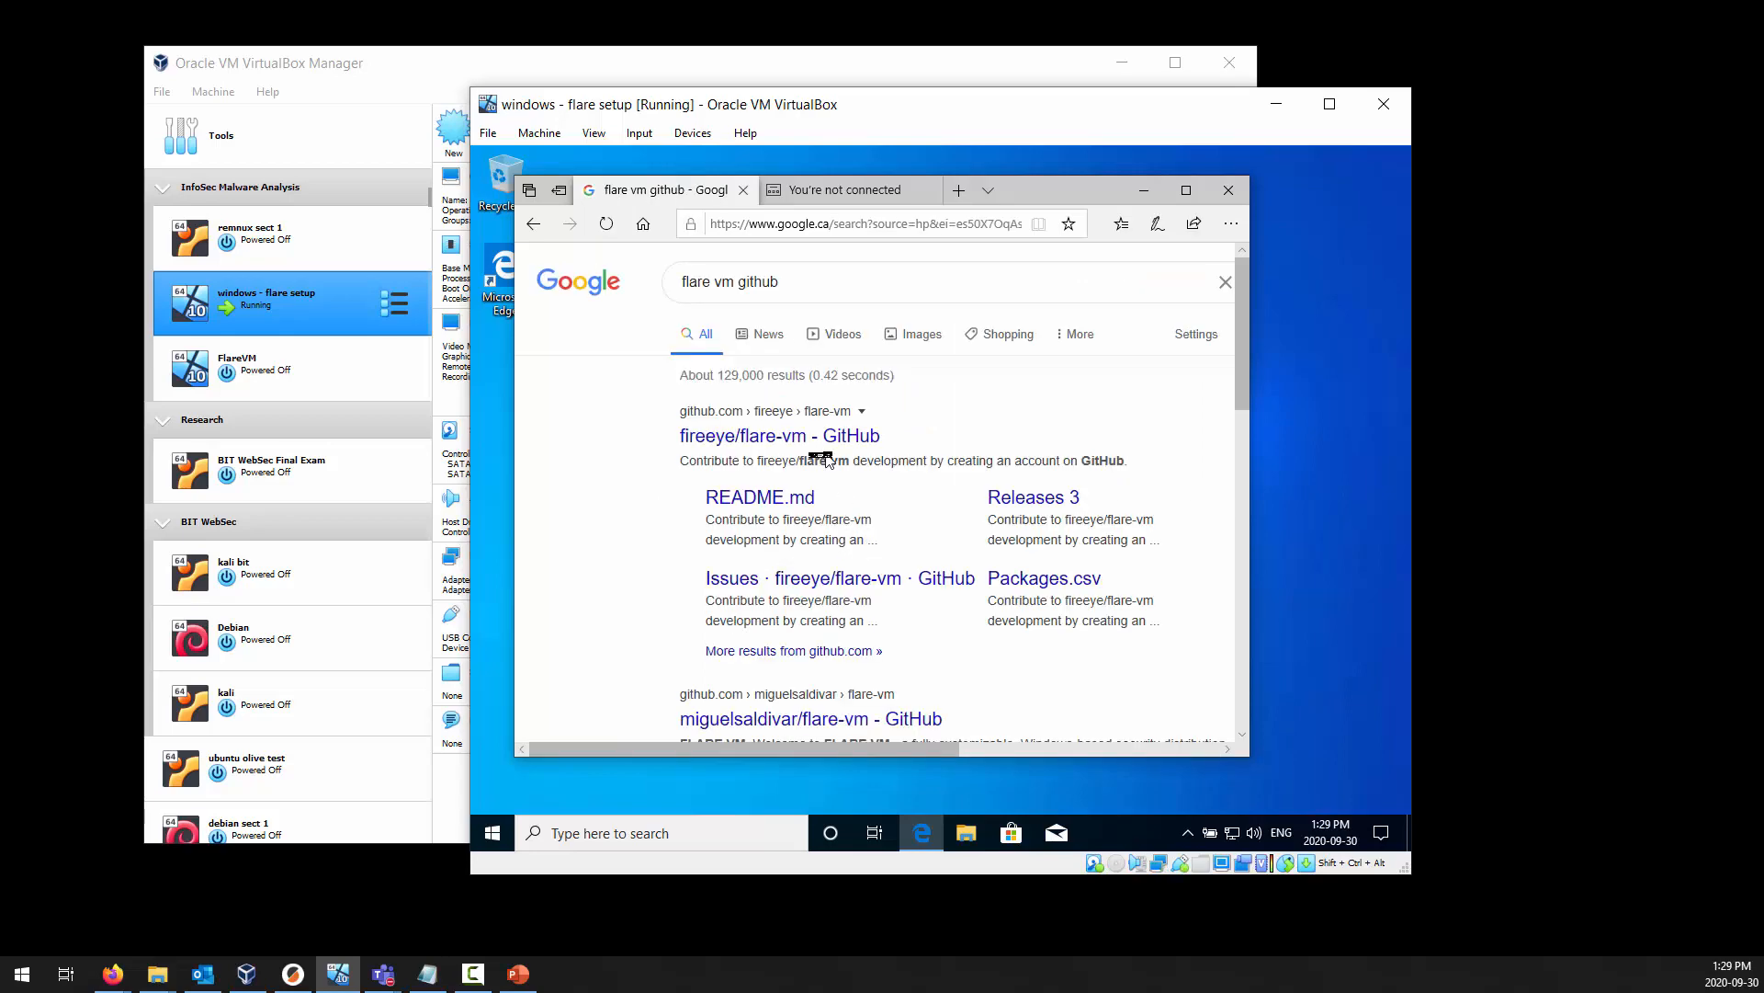
left_click(1186, 190)
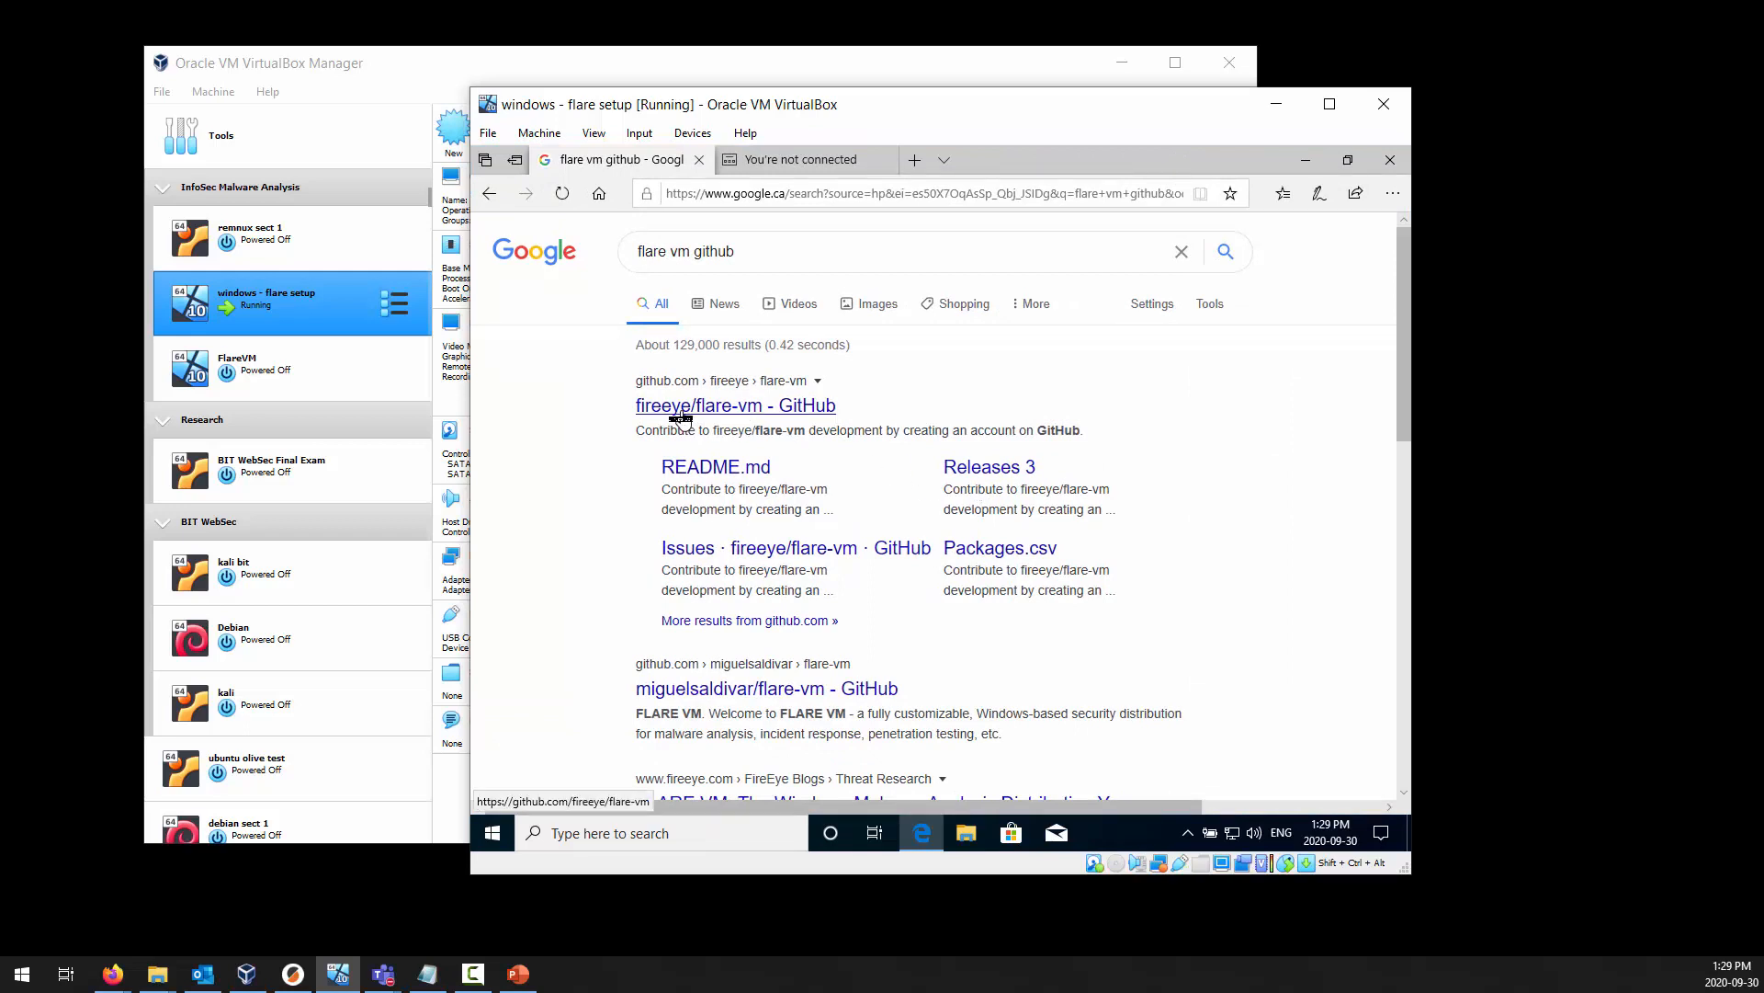
left_click(681, 409)
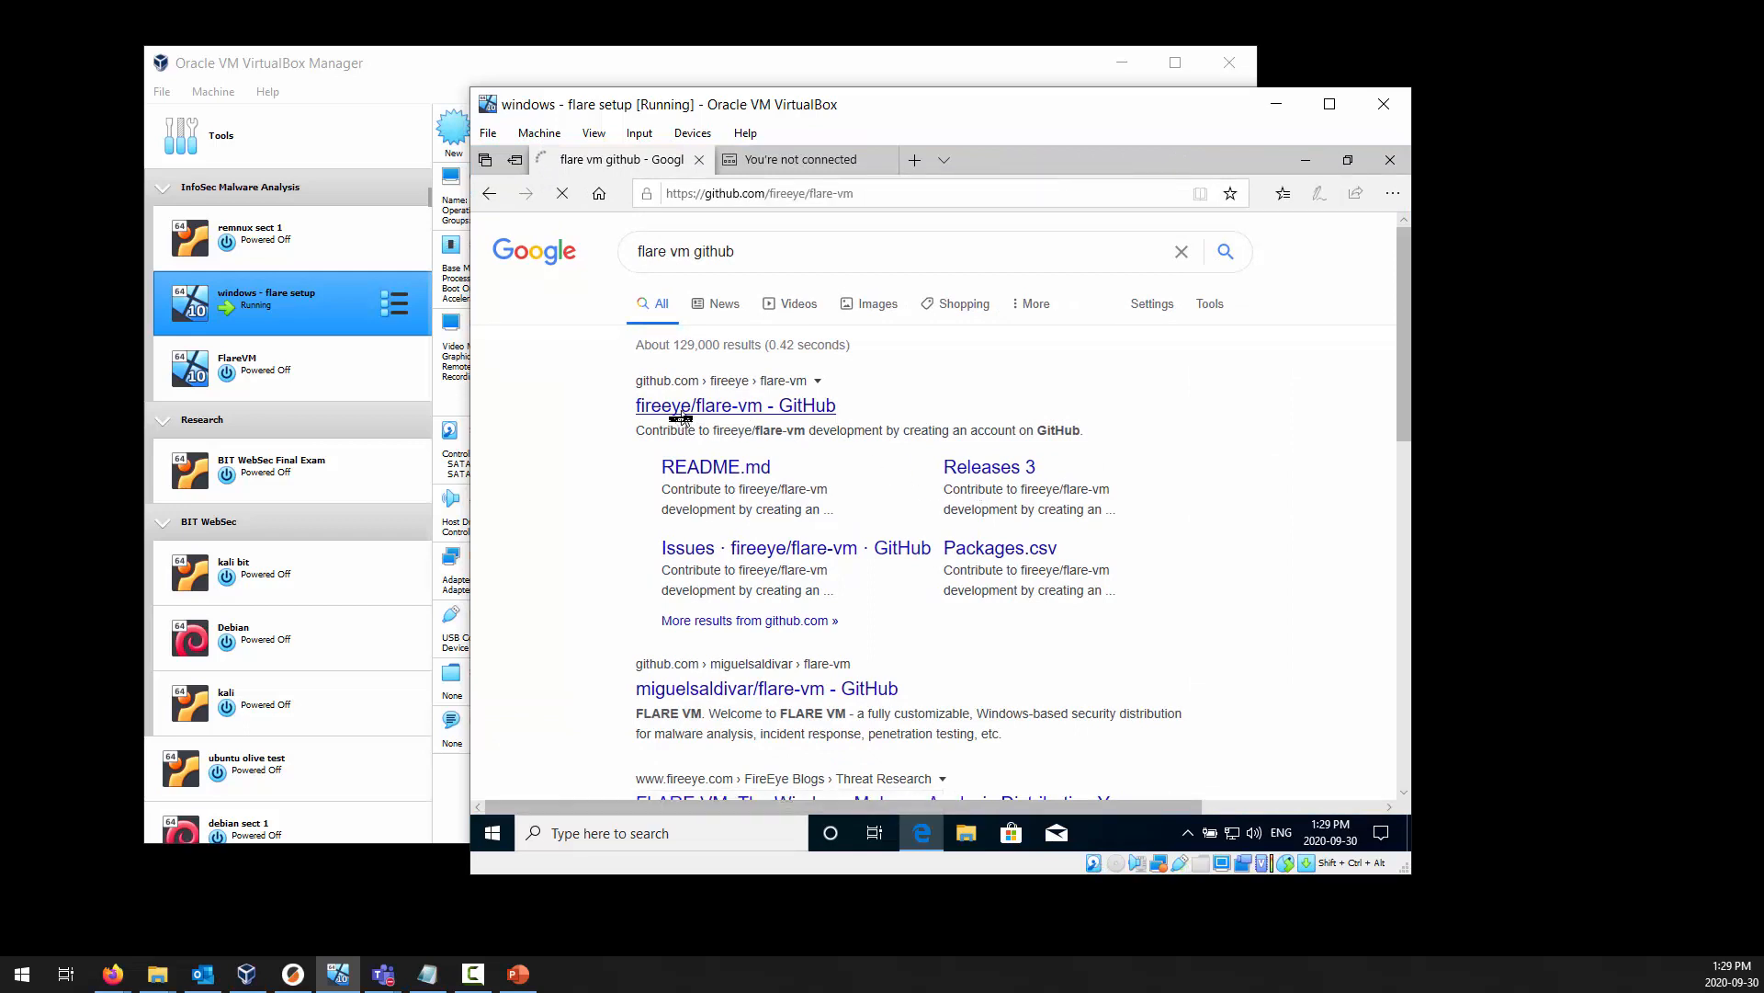
Open install.ps1 from the flare-vm repository's file list and bring its source code into view.
scroll(685, 515, "down", 3)
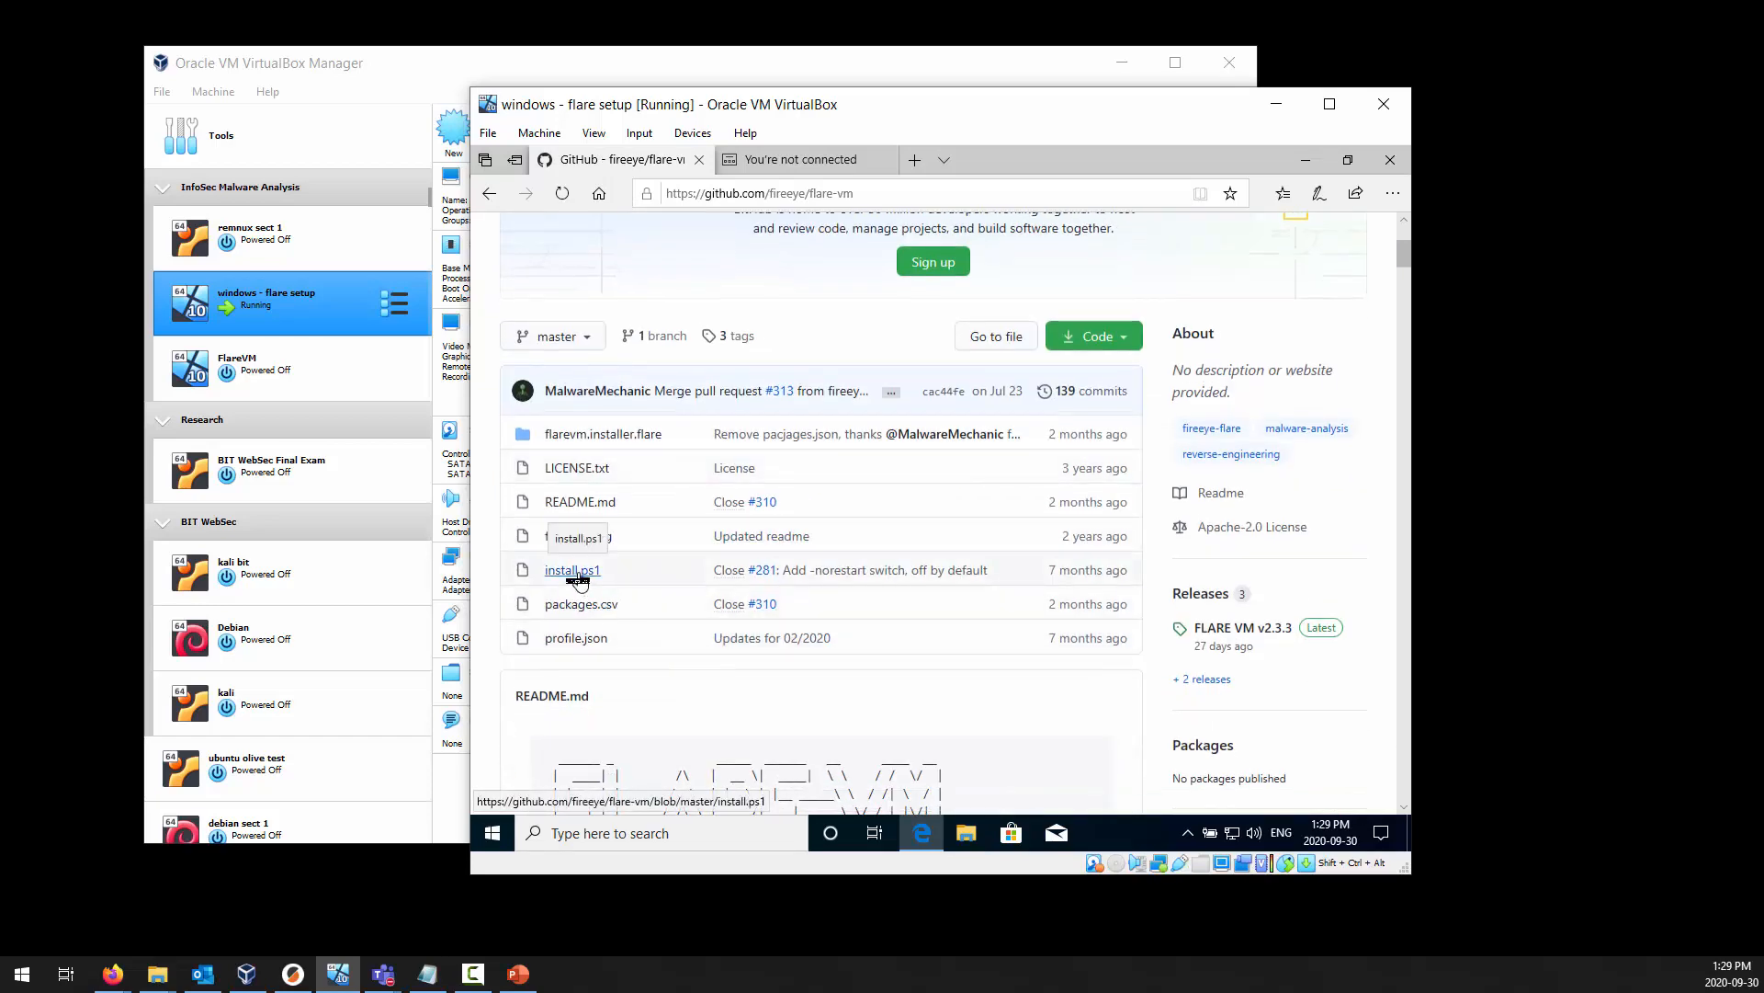
scroll(578, 581, "up", 1)
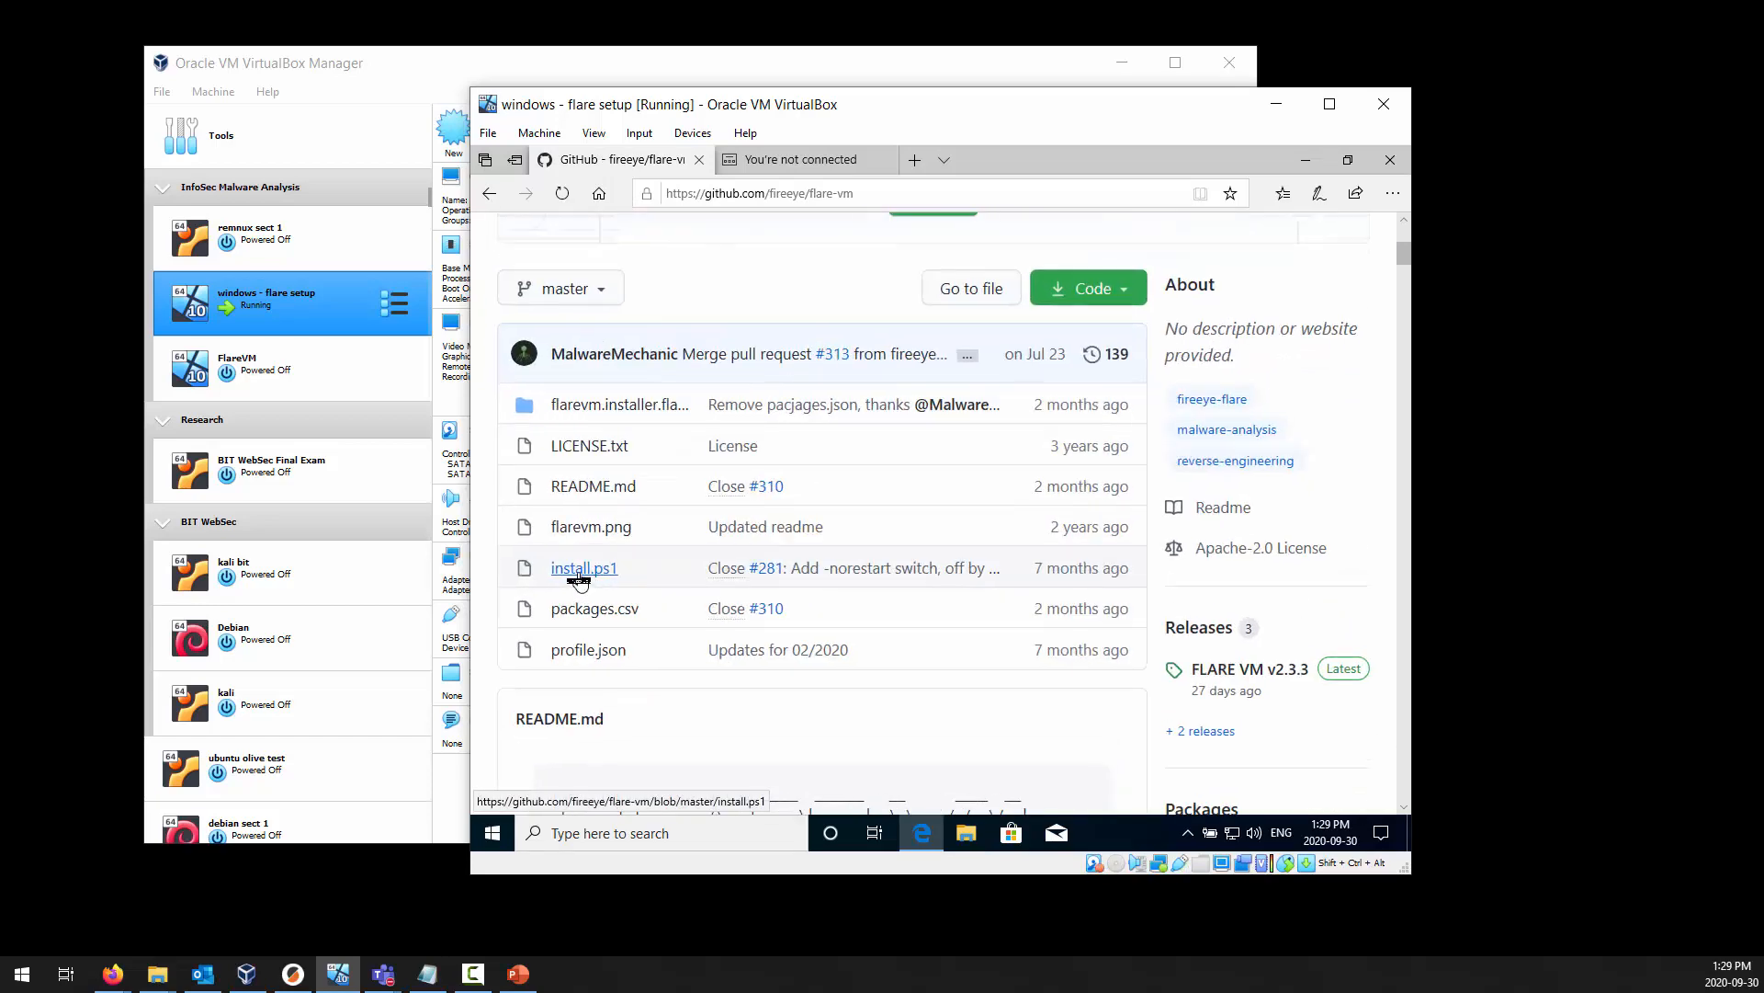
left_click(580, 570)
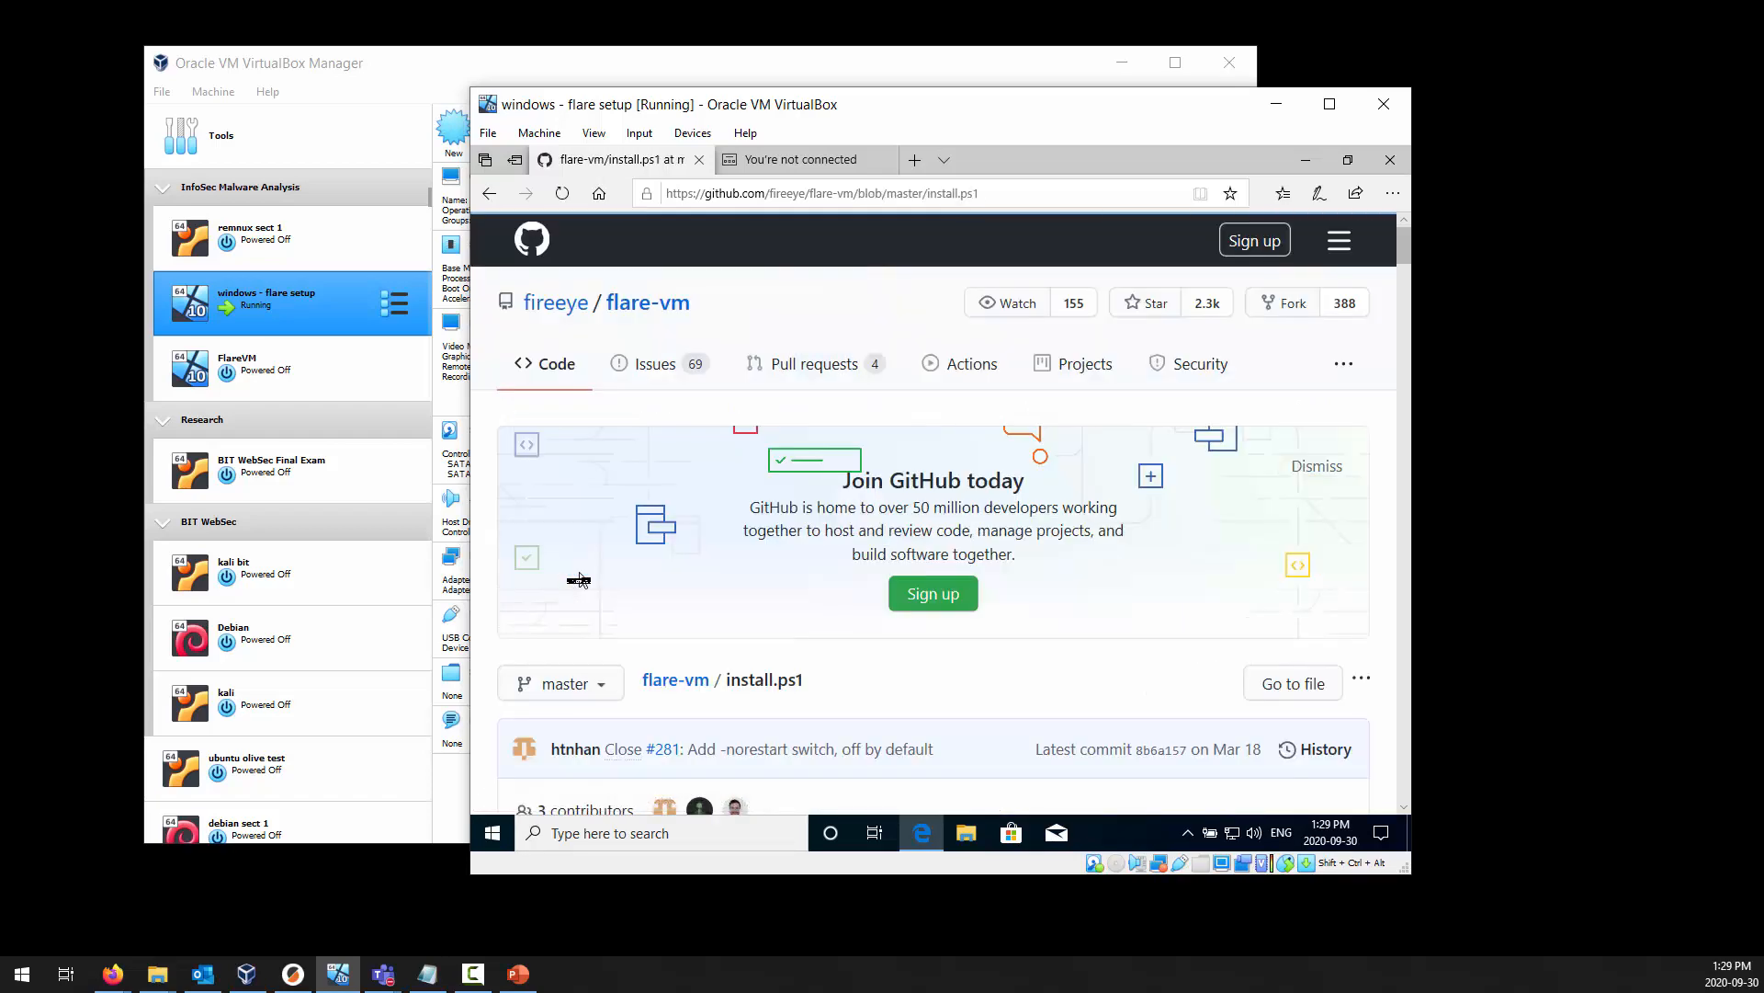
scroll(1241, 636, "down", 3)
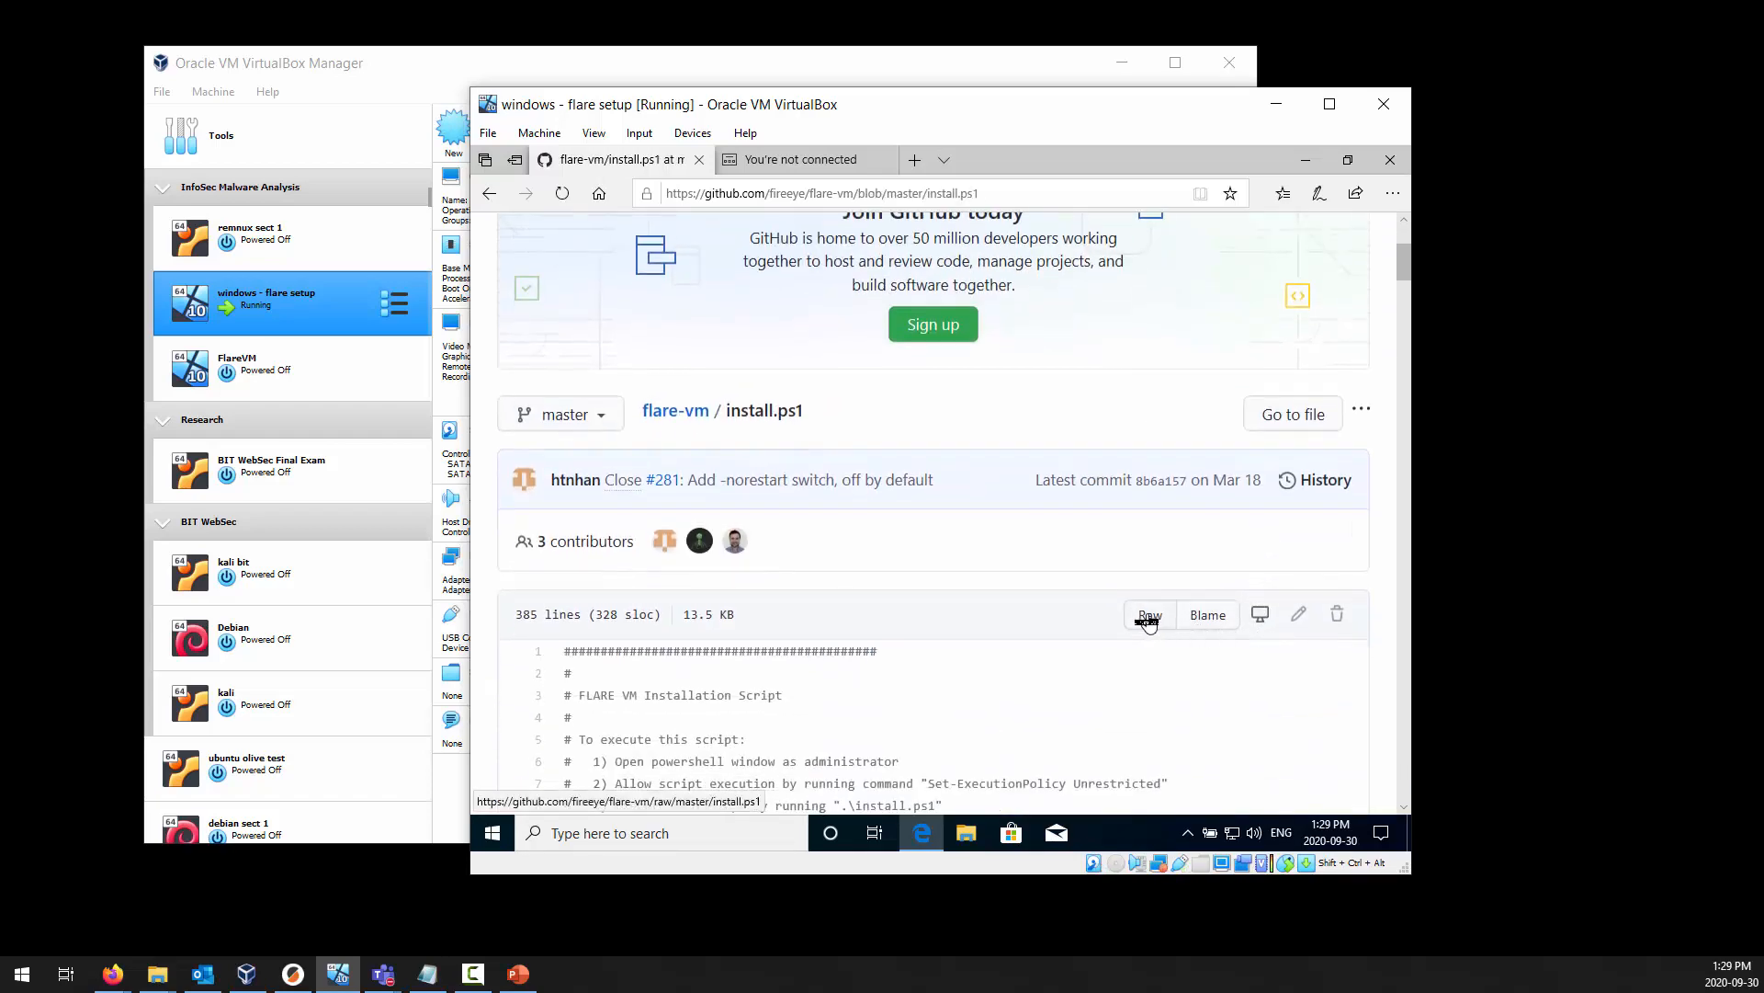
Save the raw install.ps1 file as a Windows PowerShell Script in a new folder named flare on Local Disk (C:).
right_click(1148, 624)
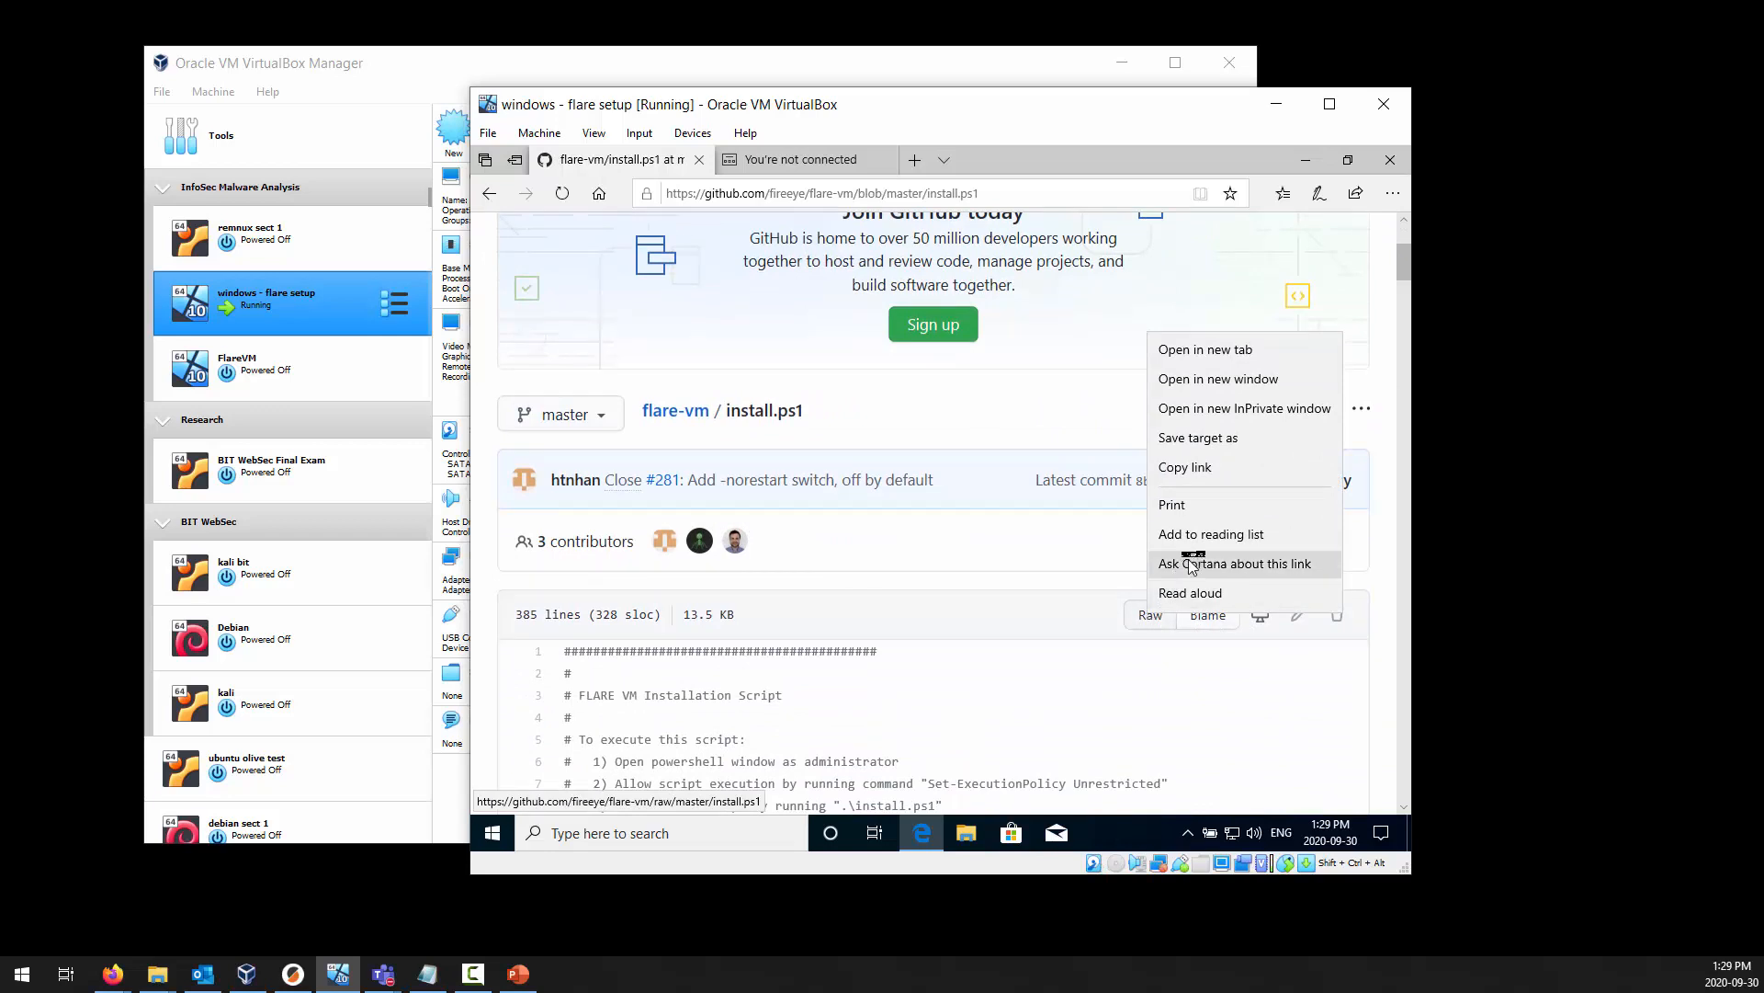
left_click(1204, 440)
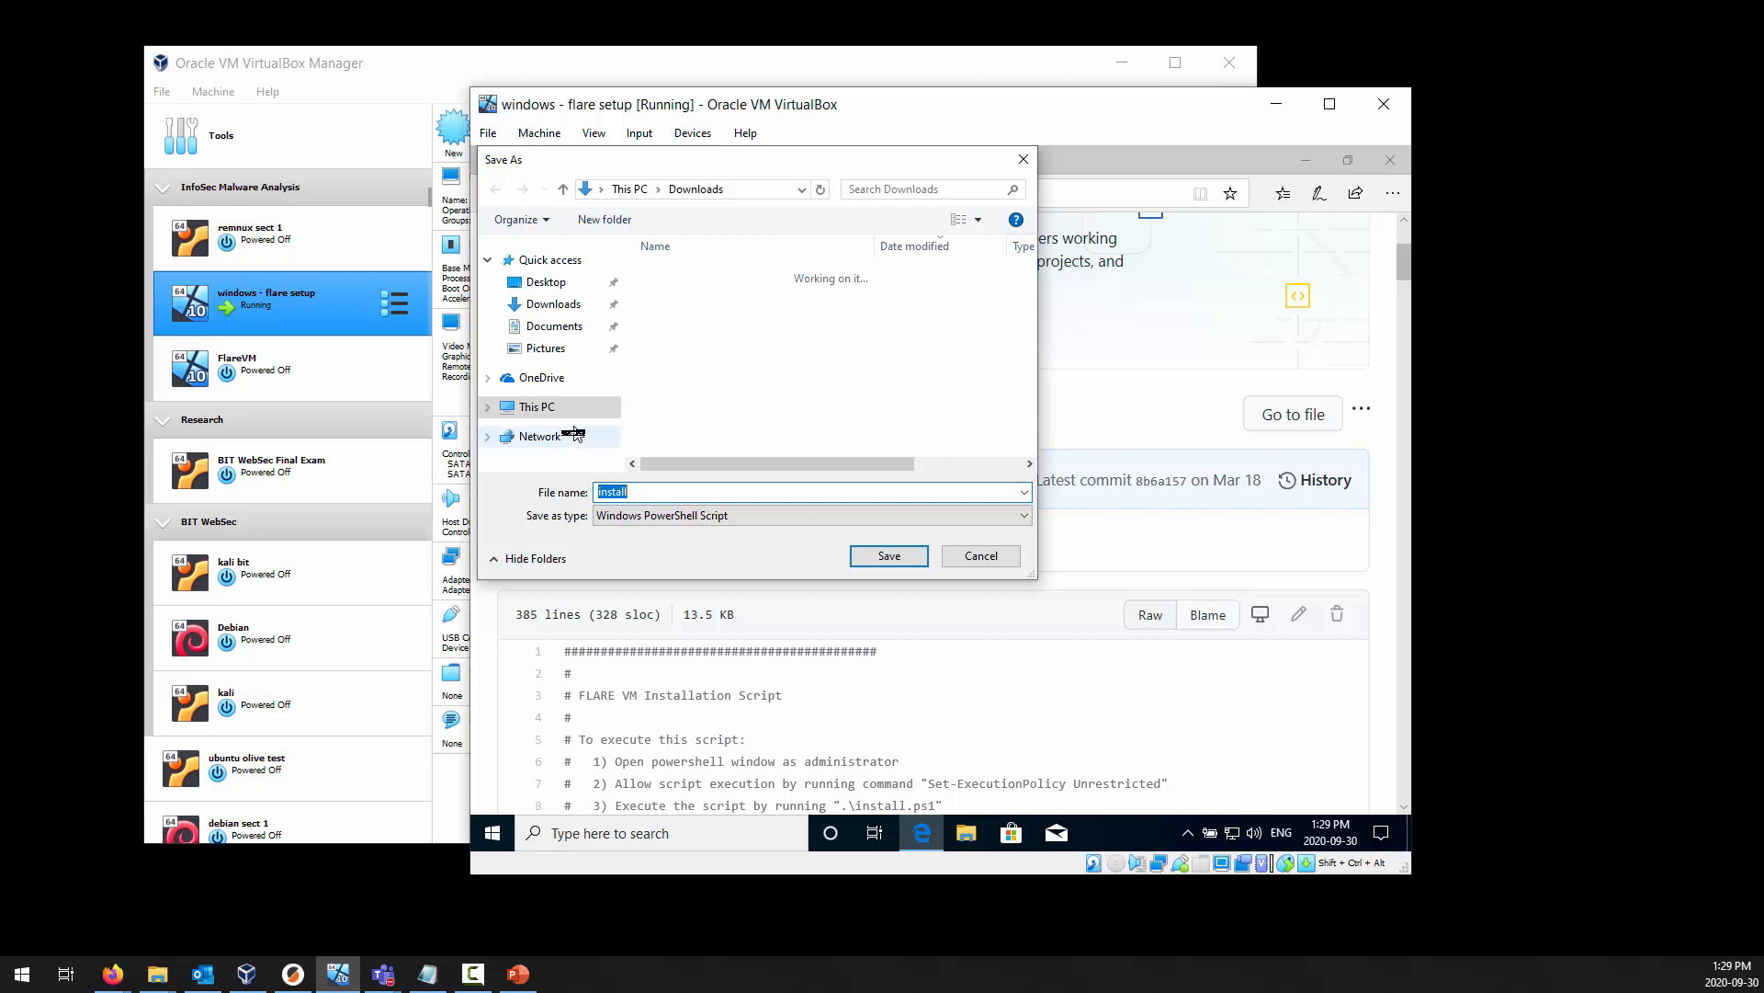
left_click(488, 406)
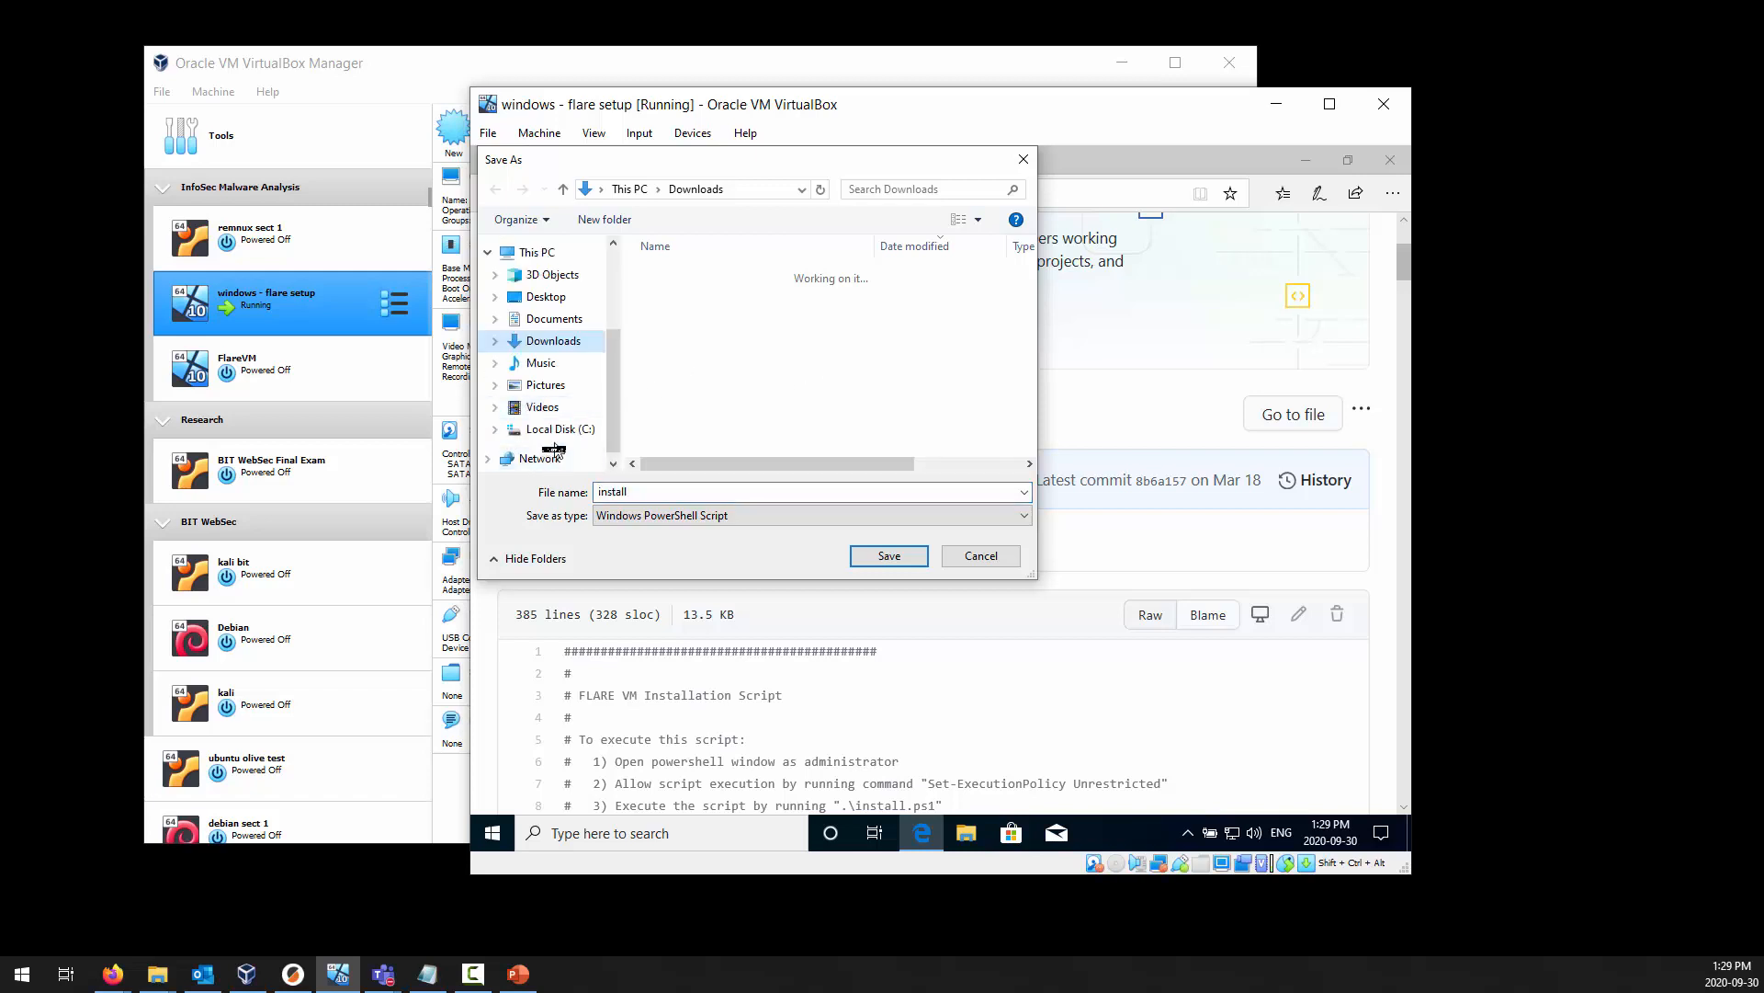
left_click(556, 430)
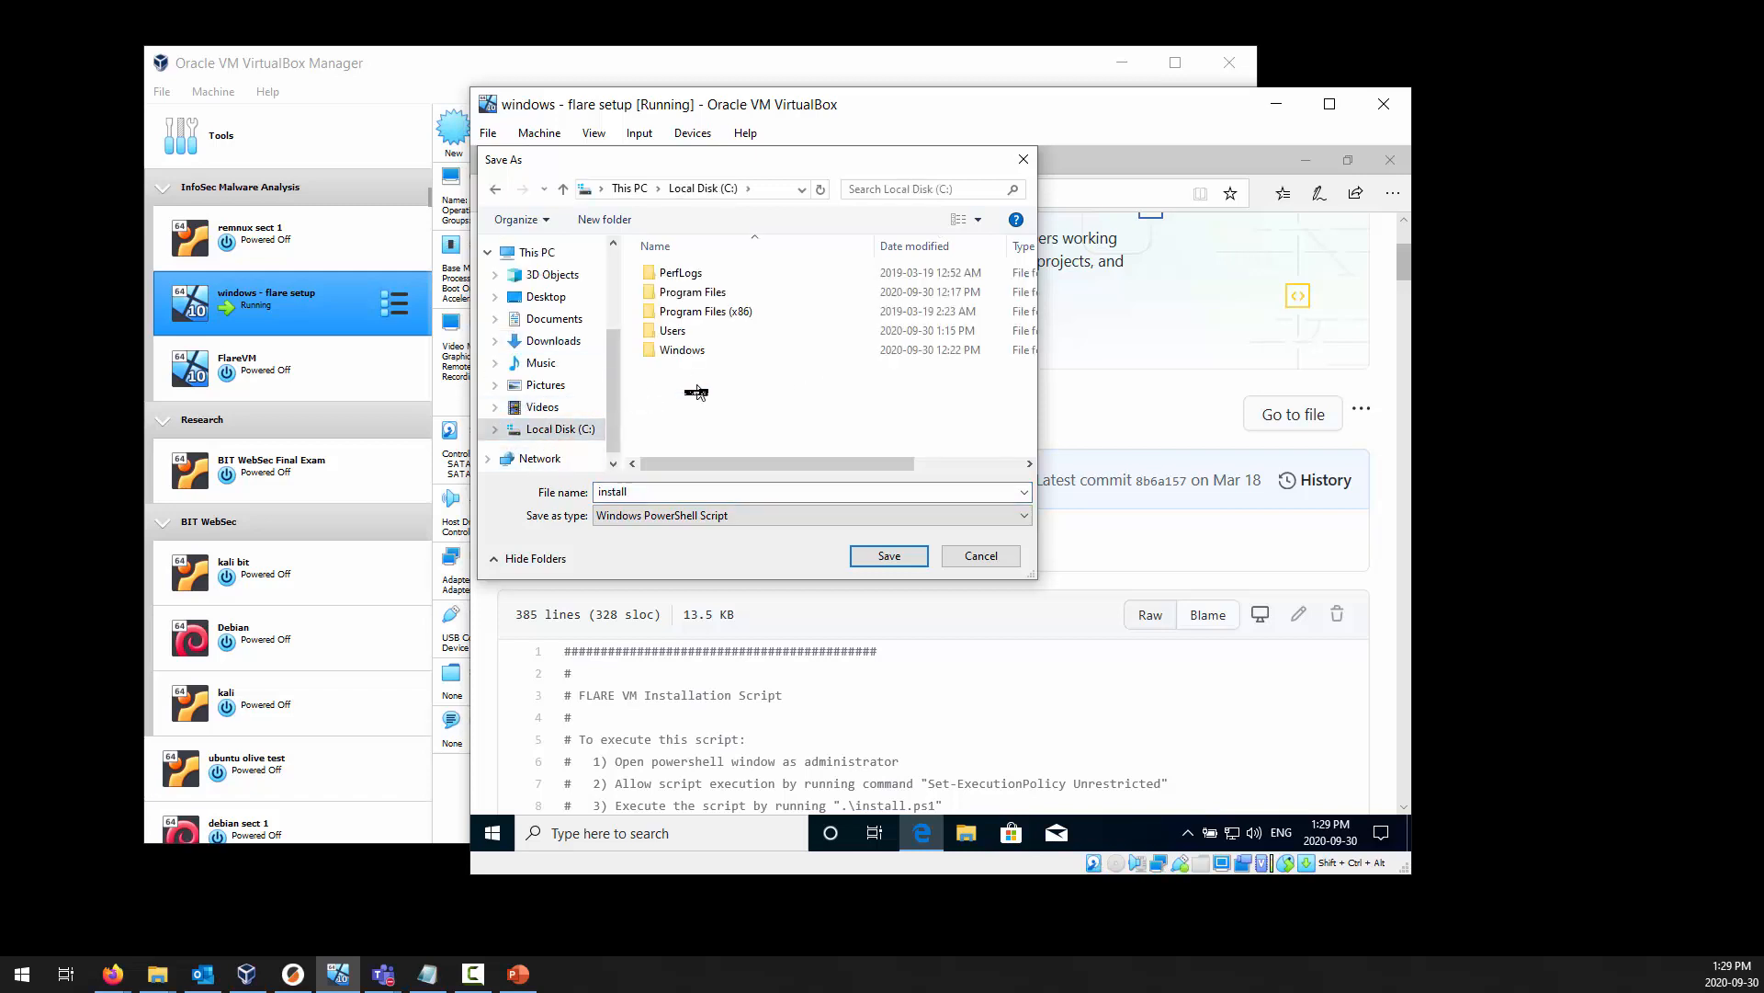
left_click(588, 221)
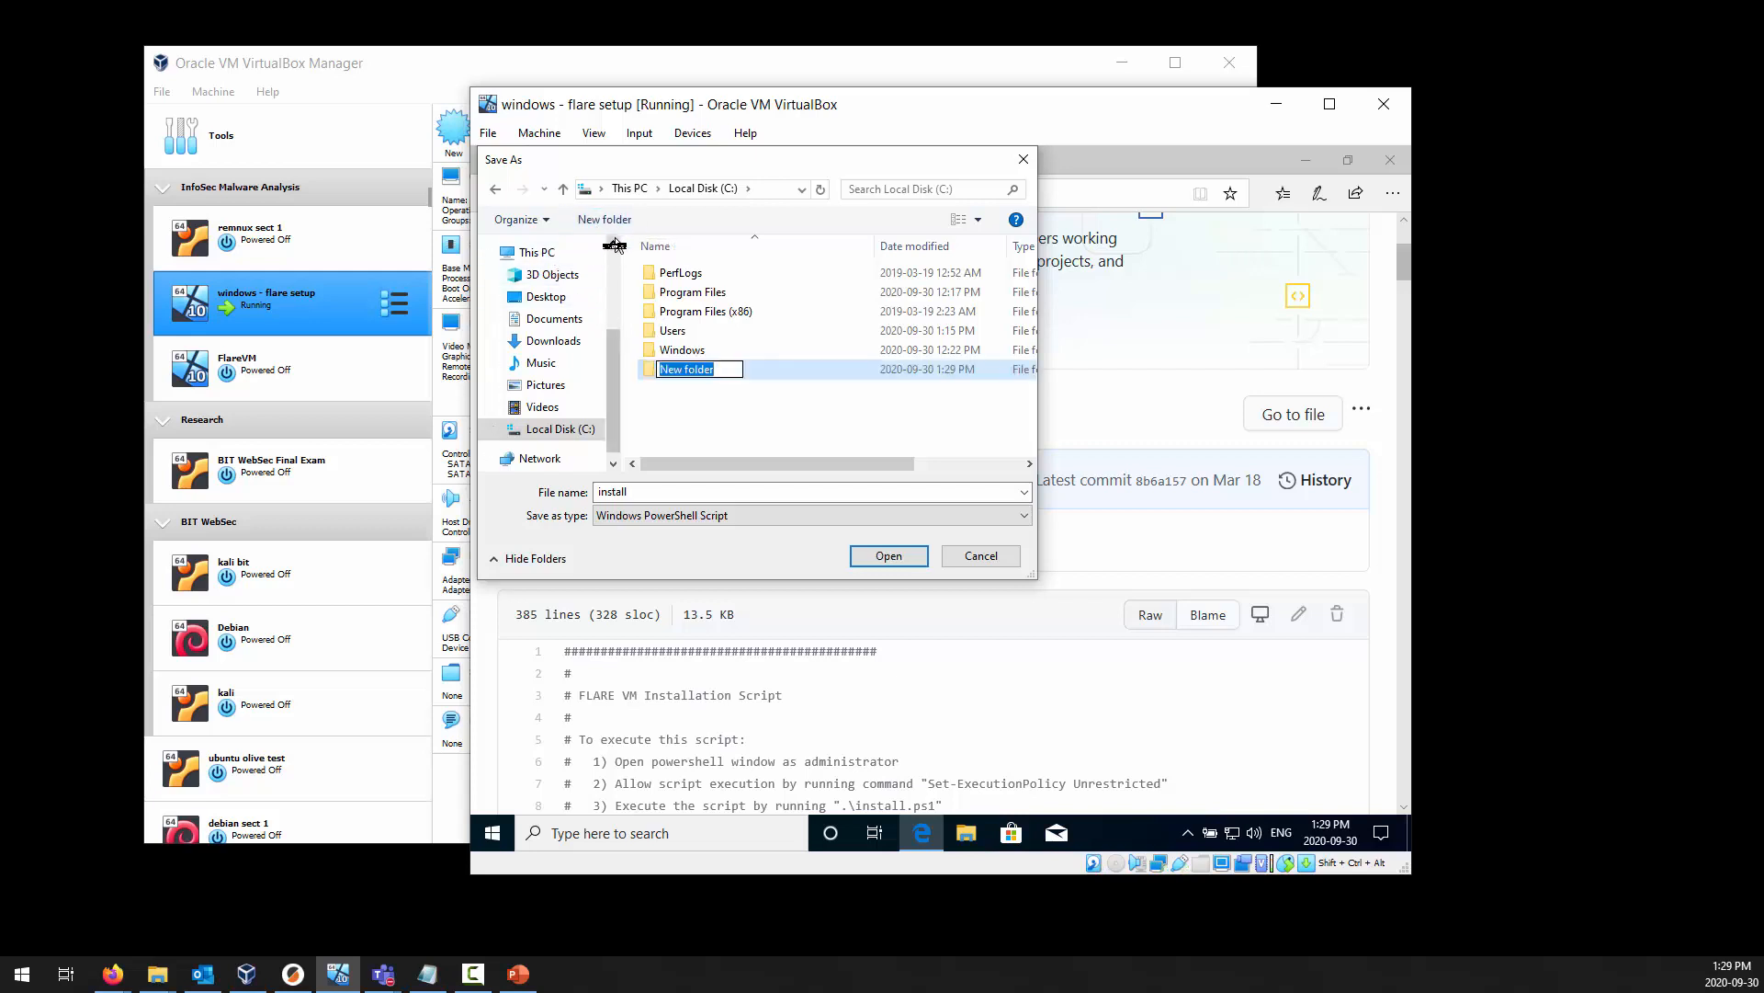
type("flare")
key("Return")
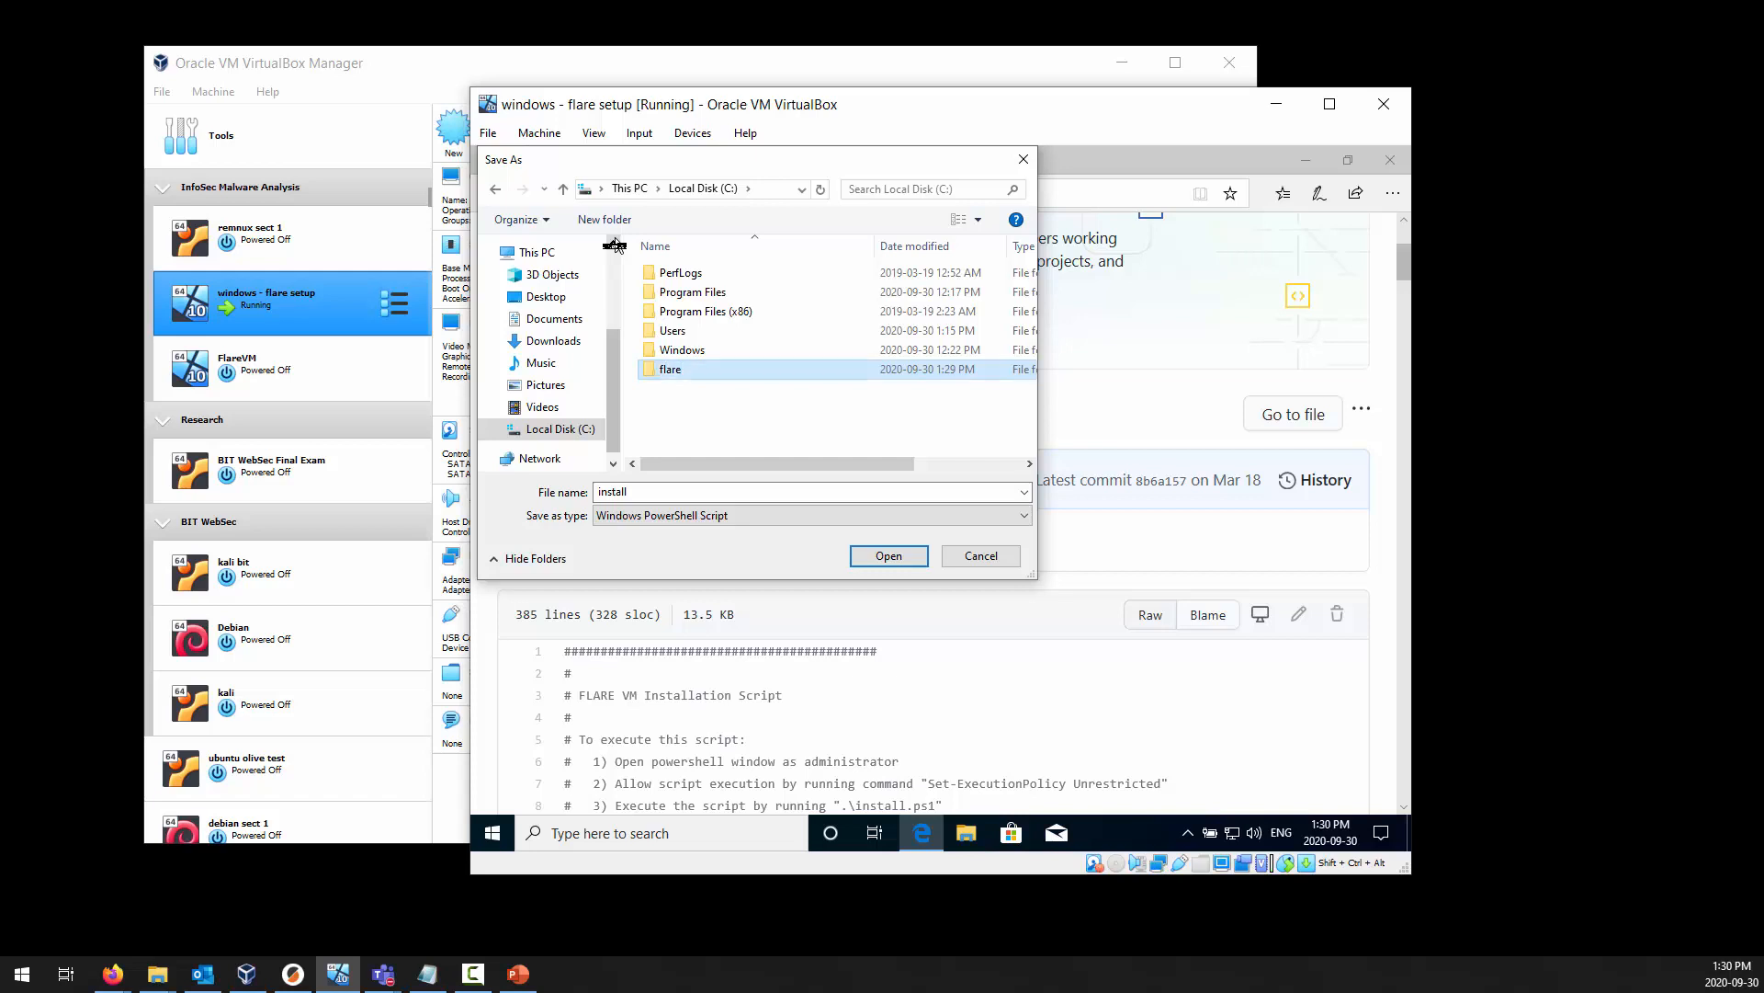
double_click(664, 372)
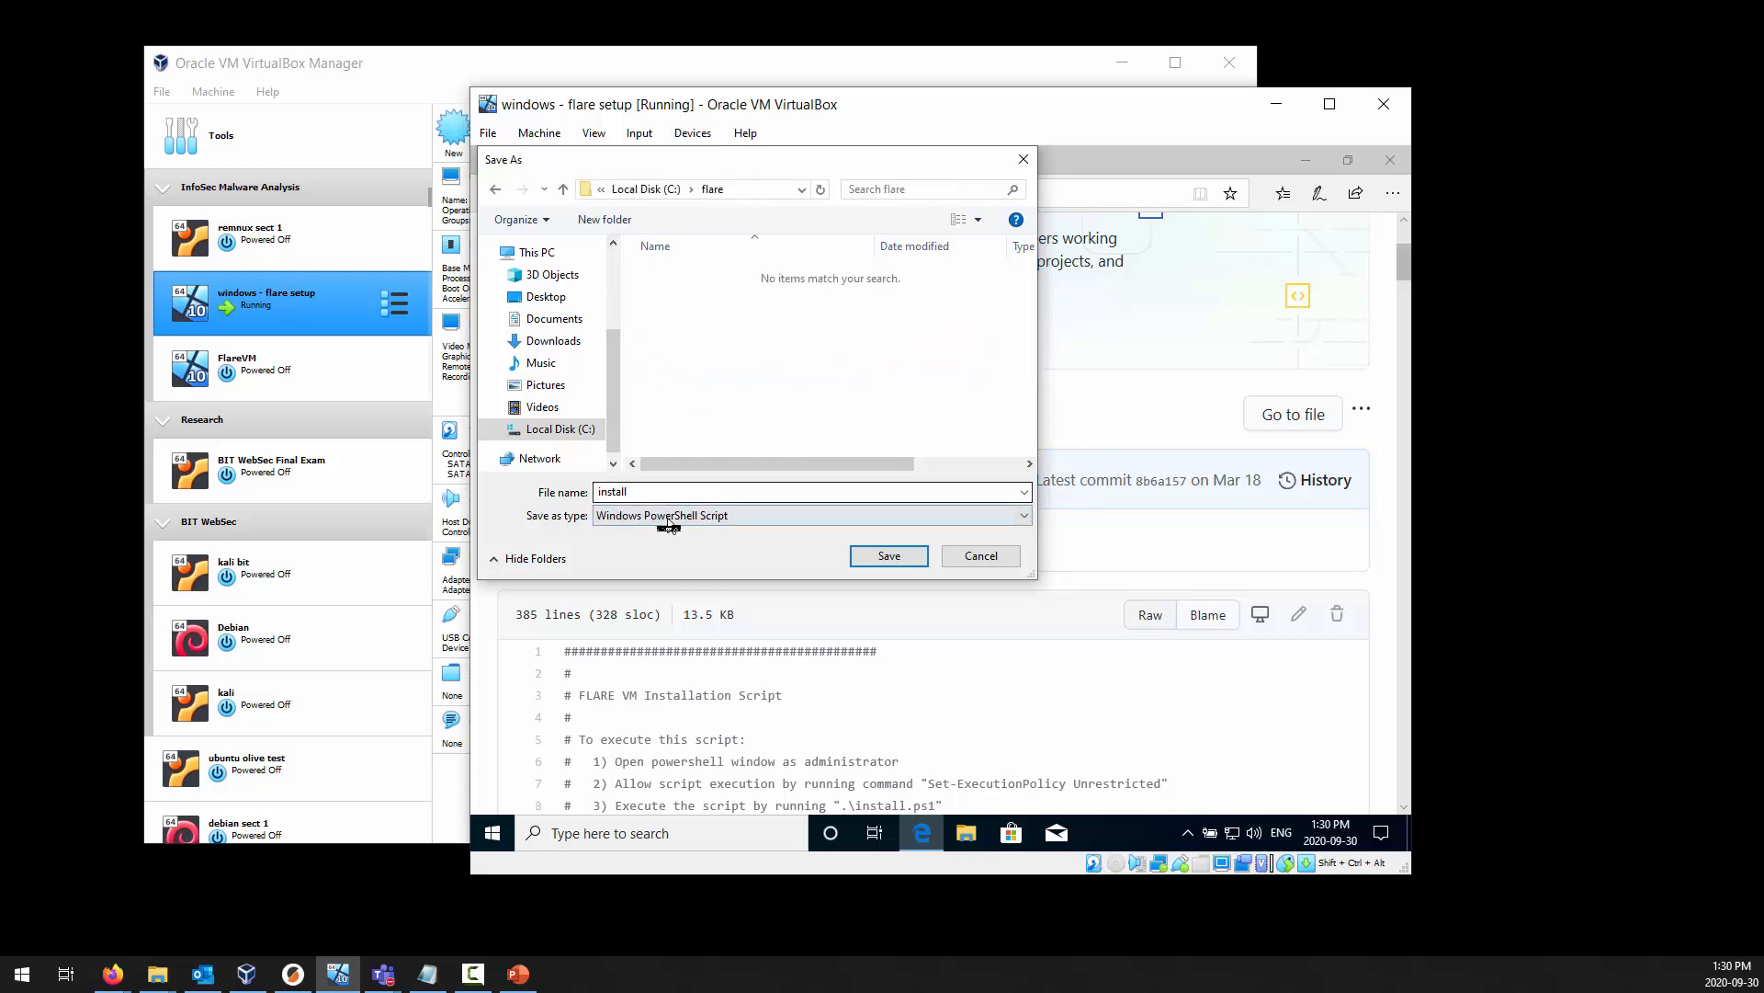
left_click(890, 557)
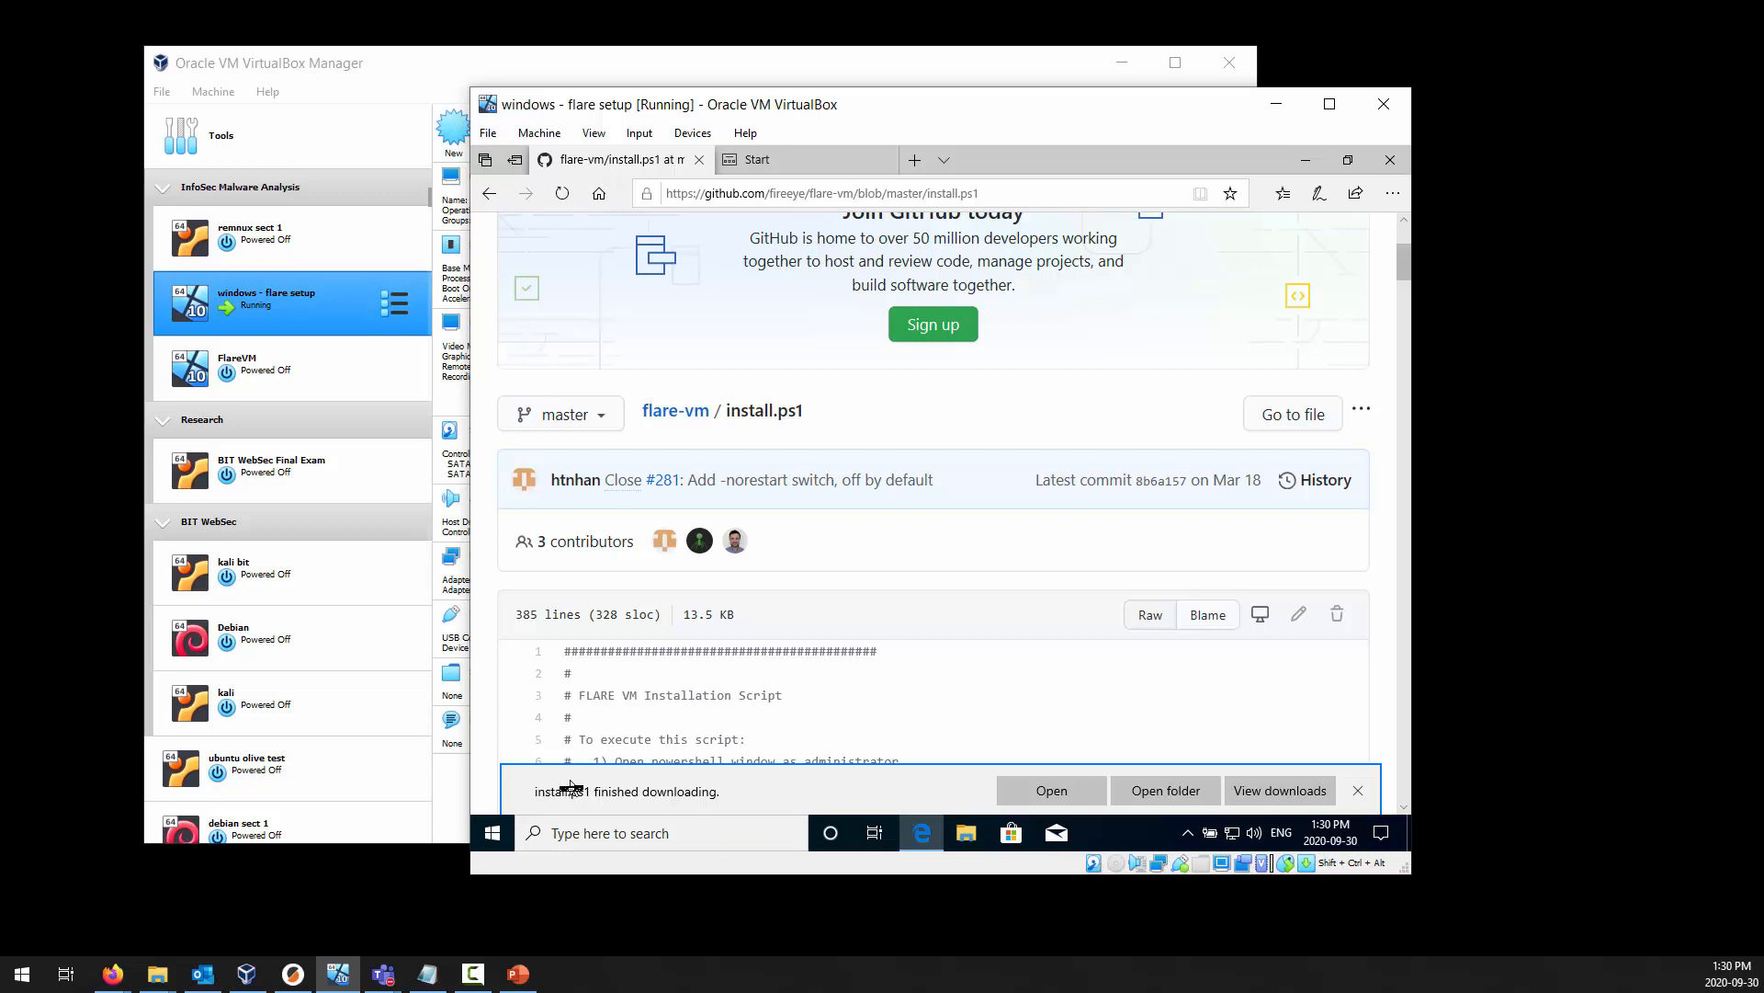
Check the downloaded script in its folder, close the folder, and close Edge with all its tabs, choosing to always close all tabs.
left_click(1167, 791)
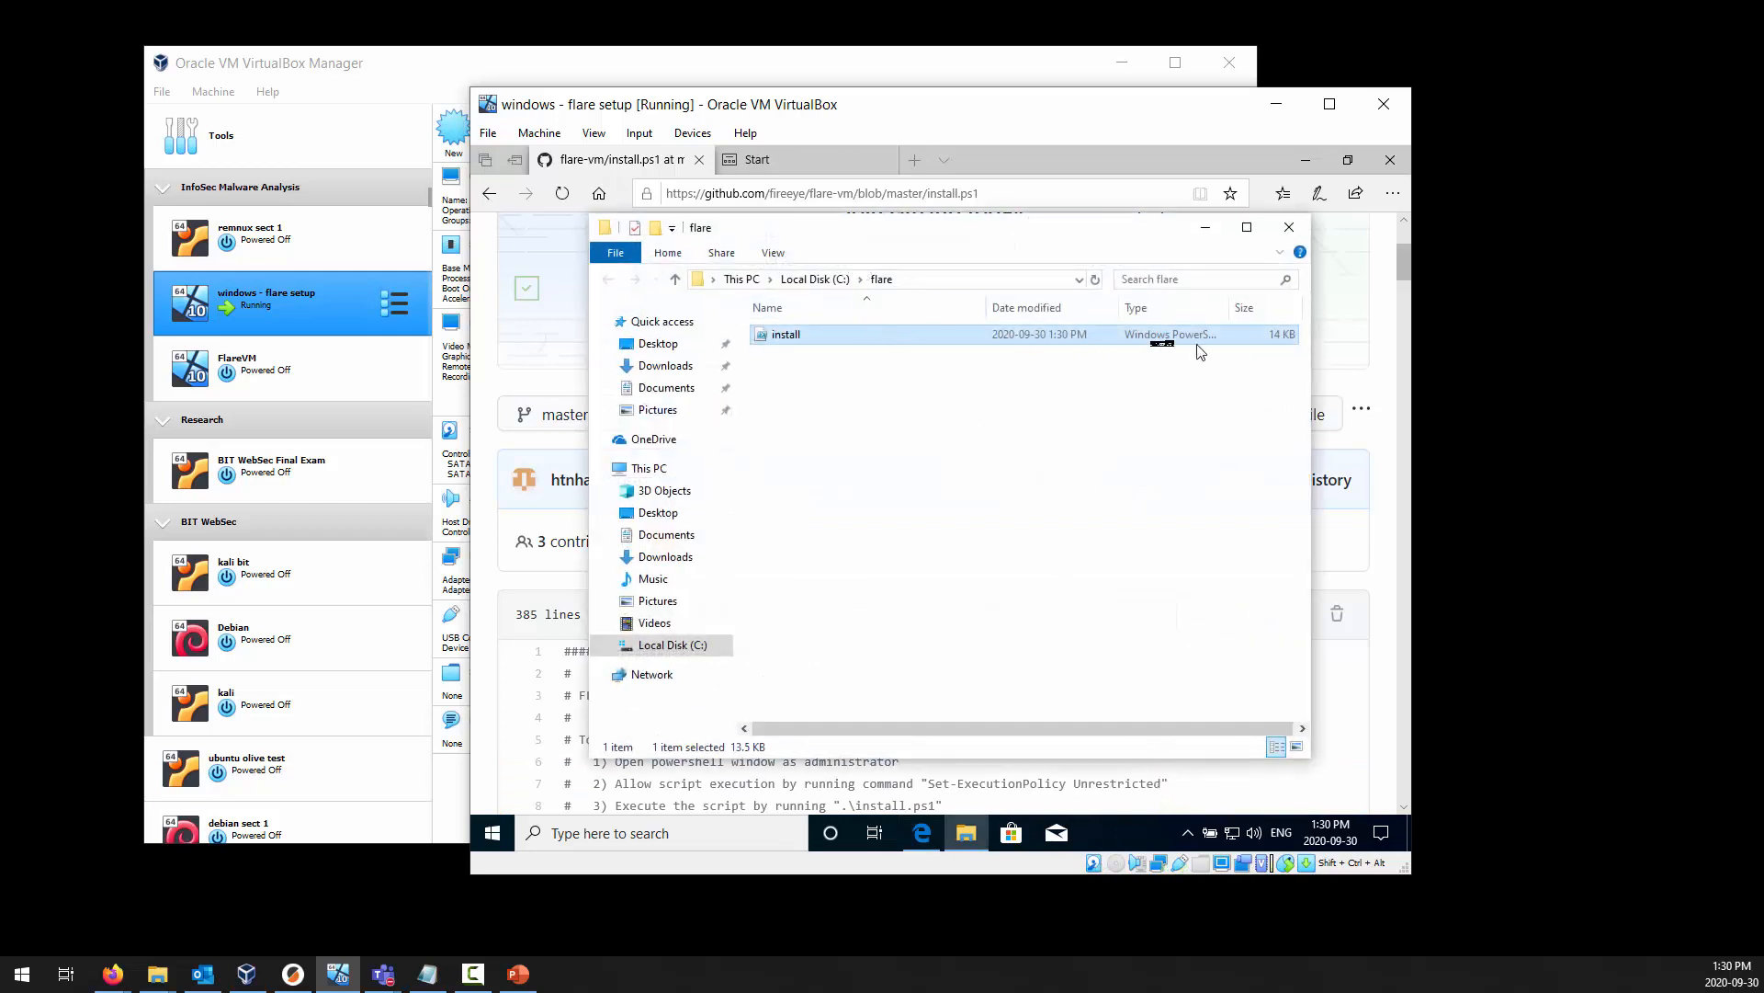
left_click(1290, 230)
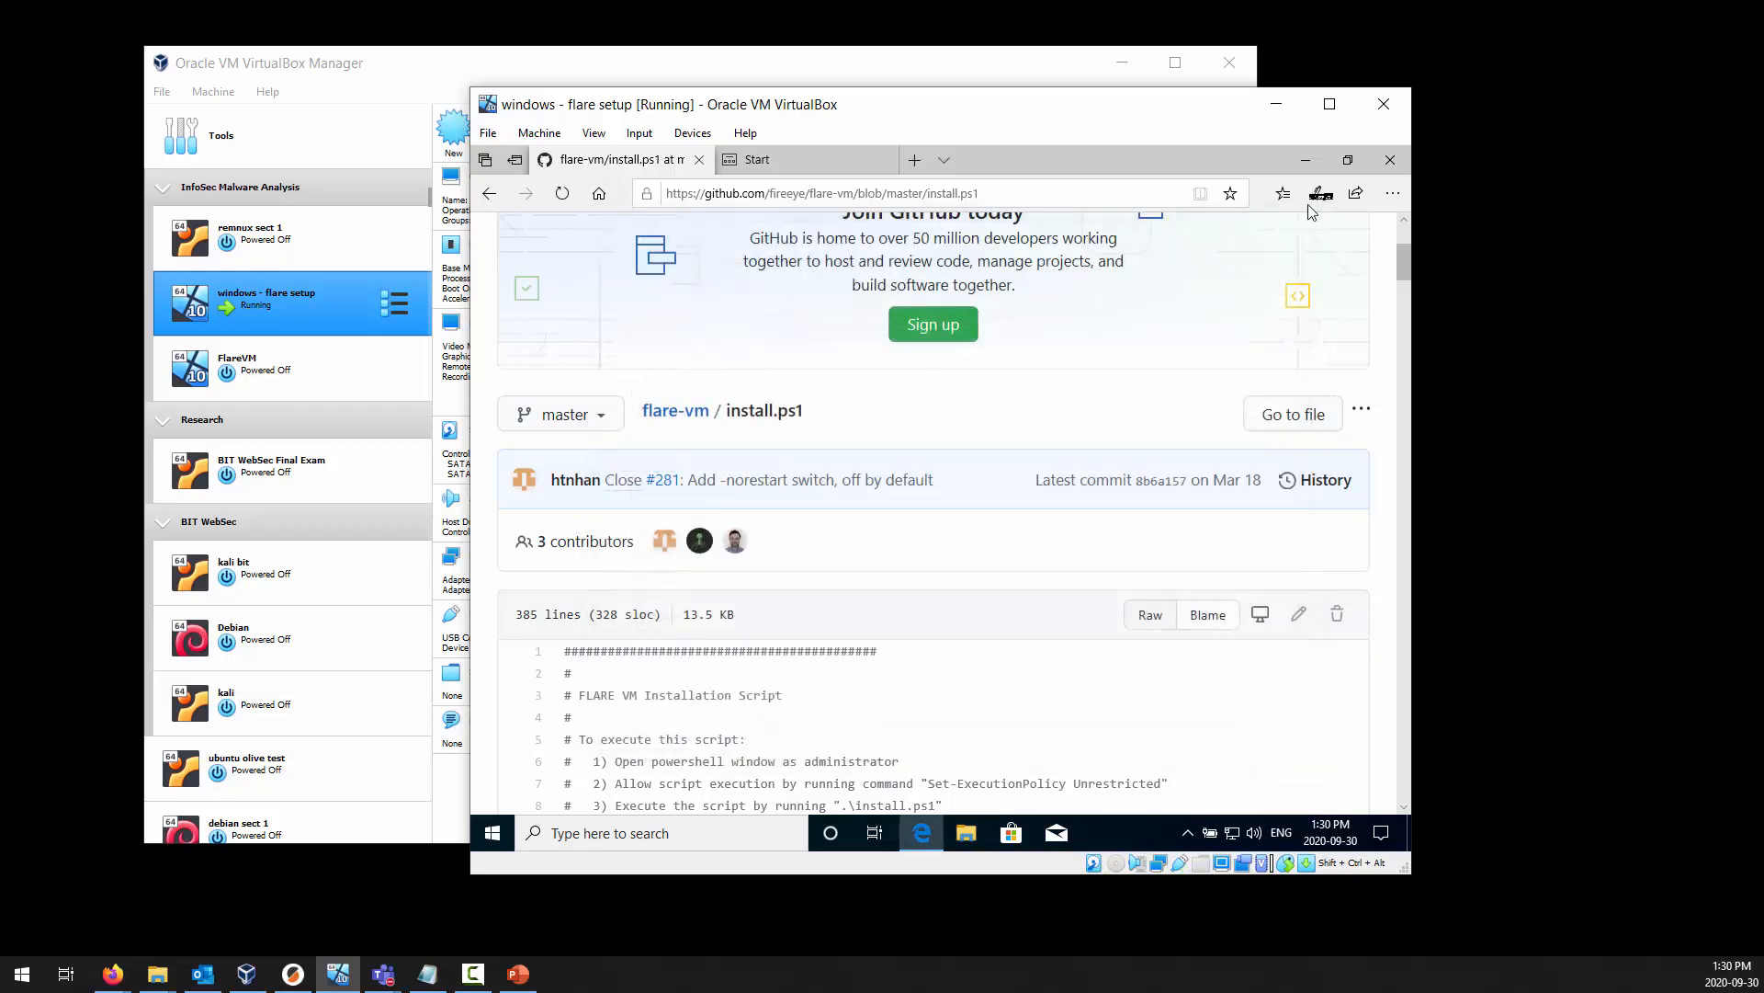
left_click(1398, 166)
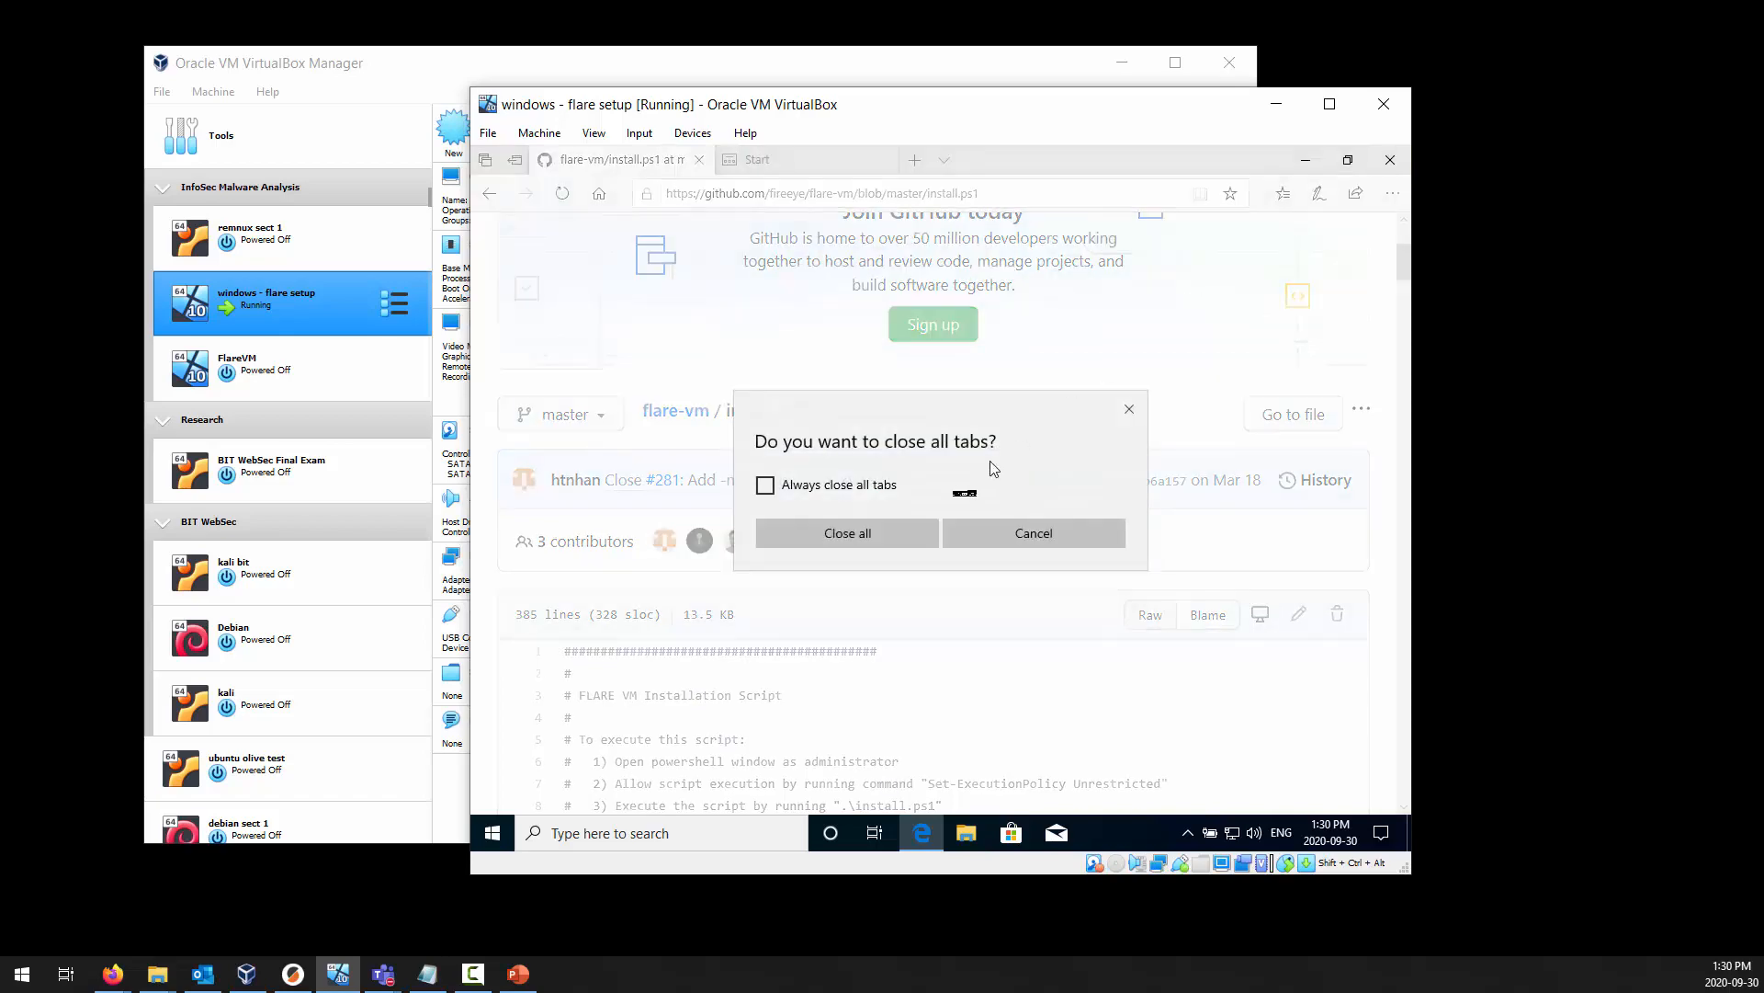
left_click(818, 485)
left_click(825, 533)
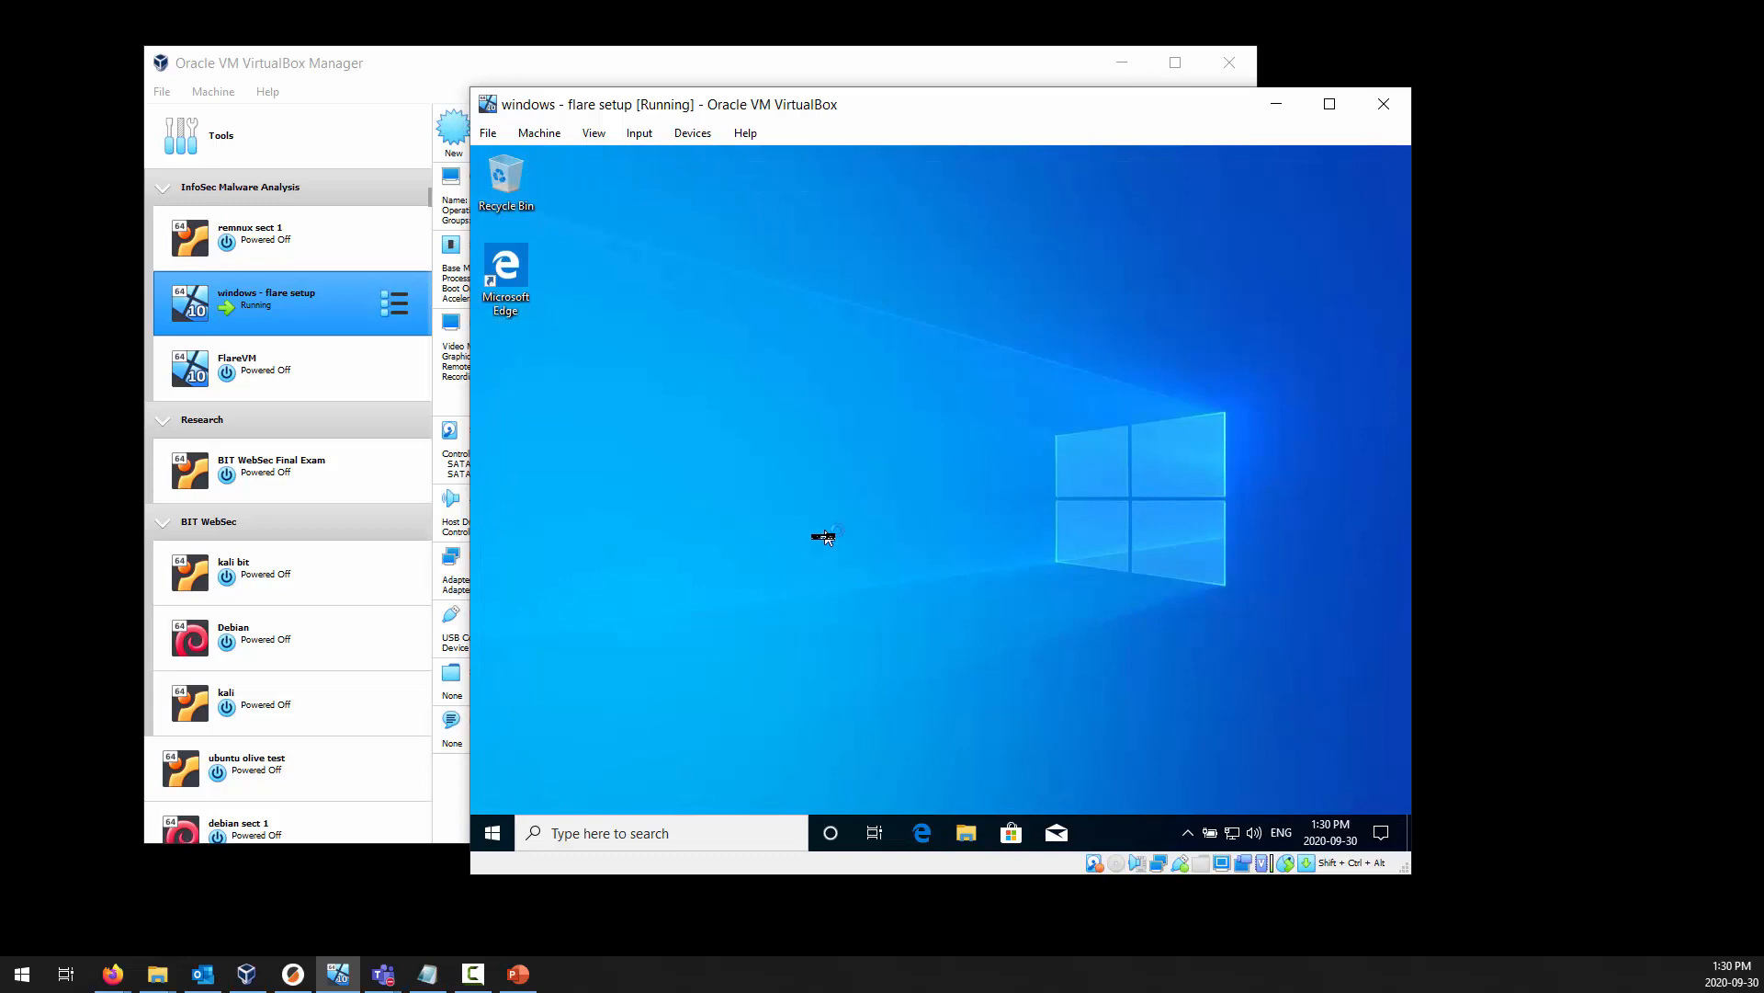
left_click(492, 834)
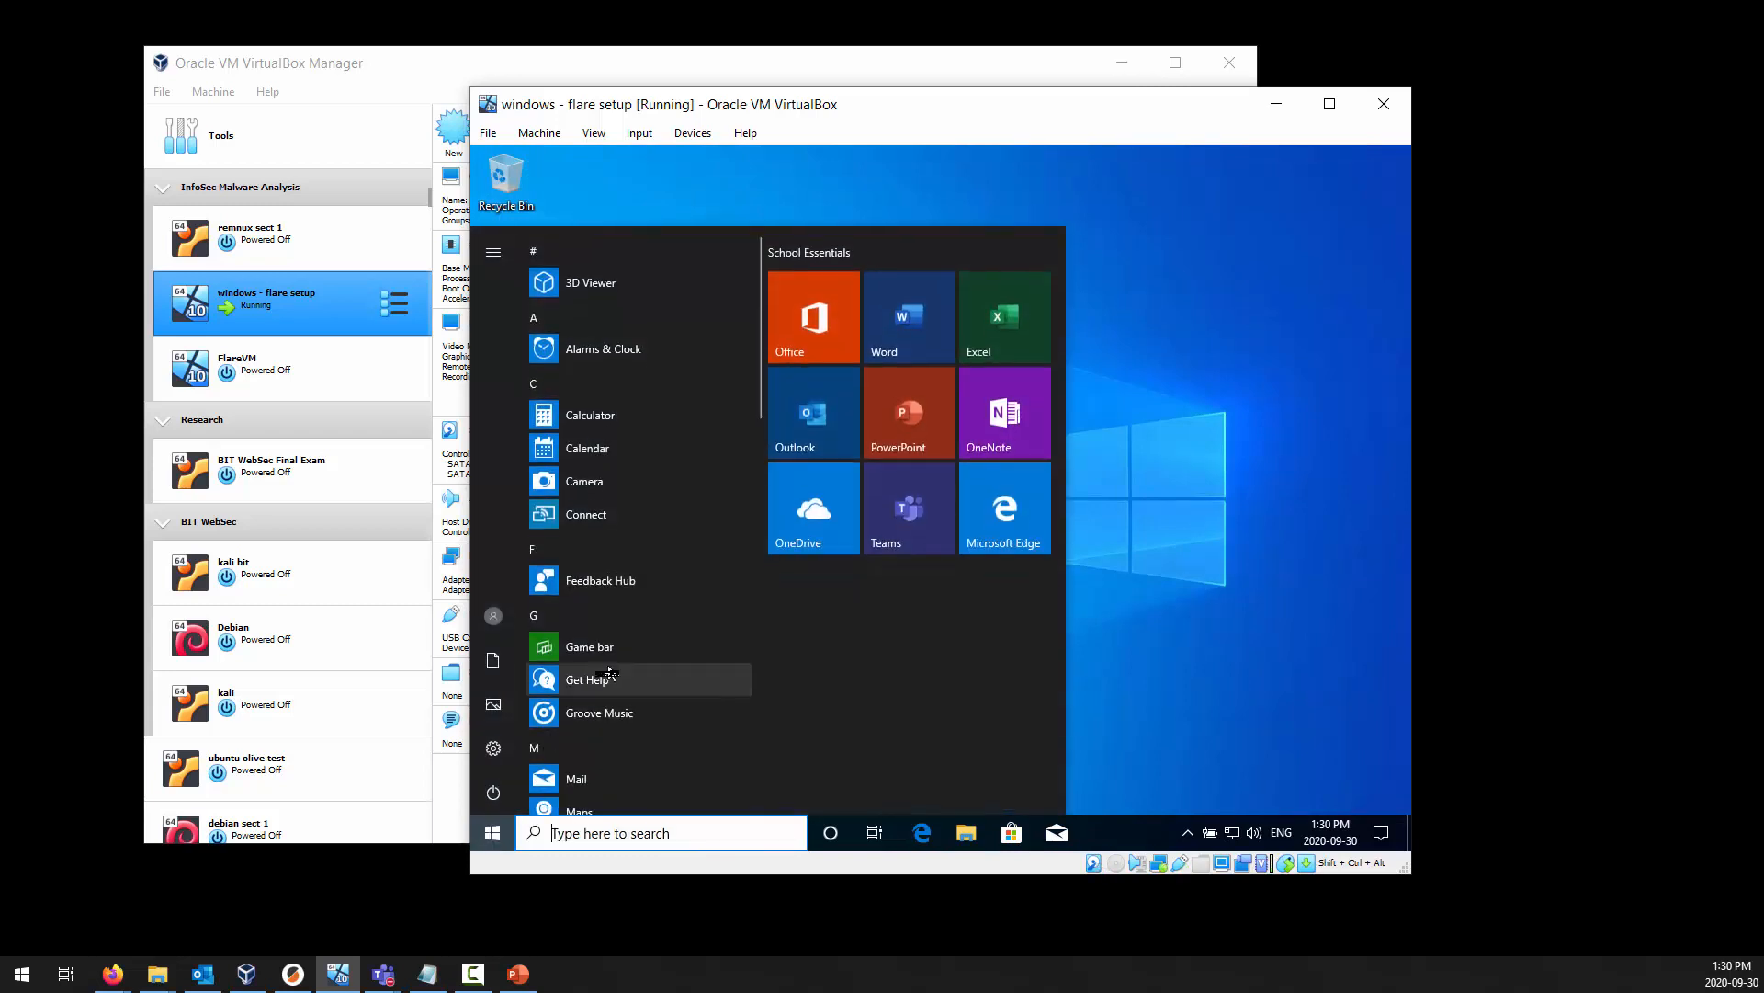
type("power")
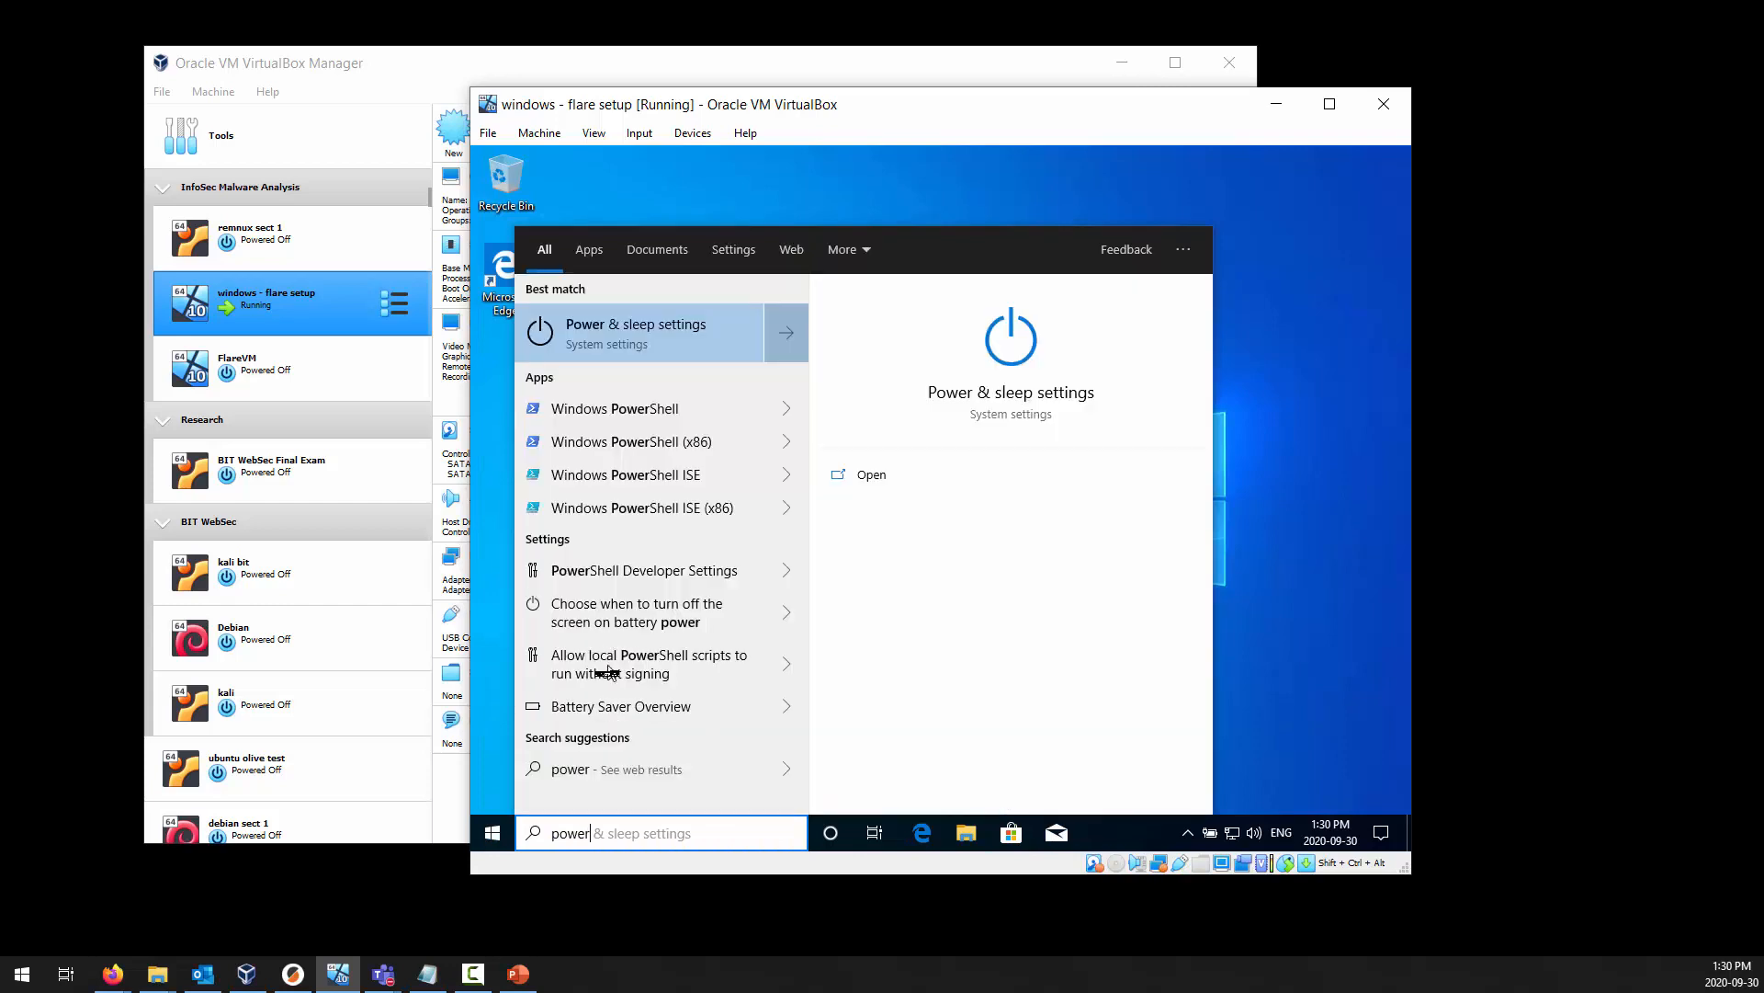
left_click(787, 410)
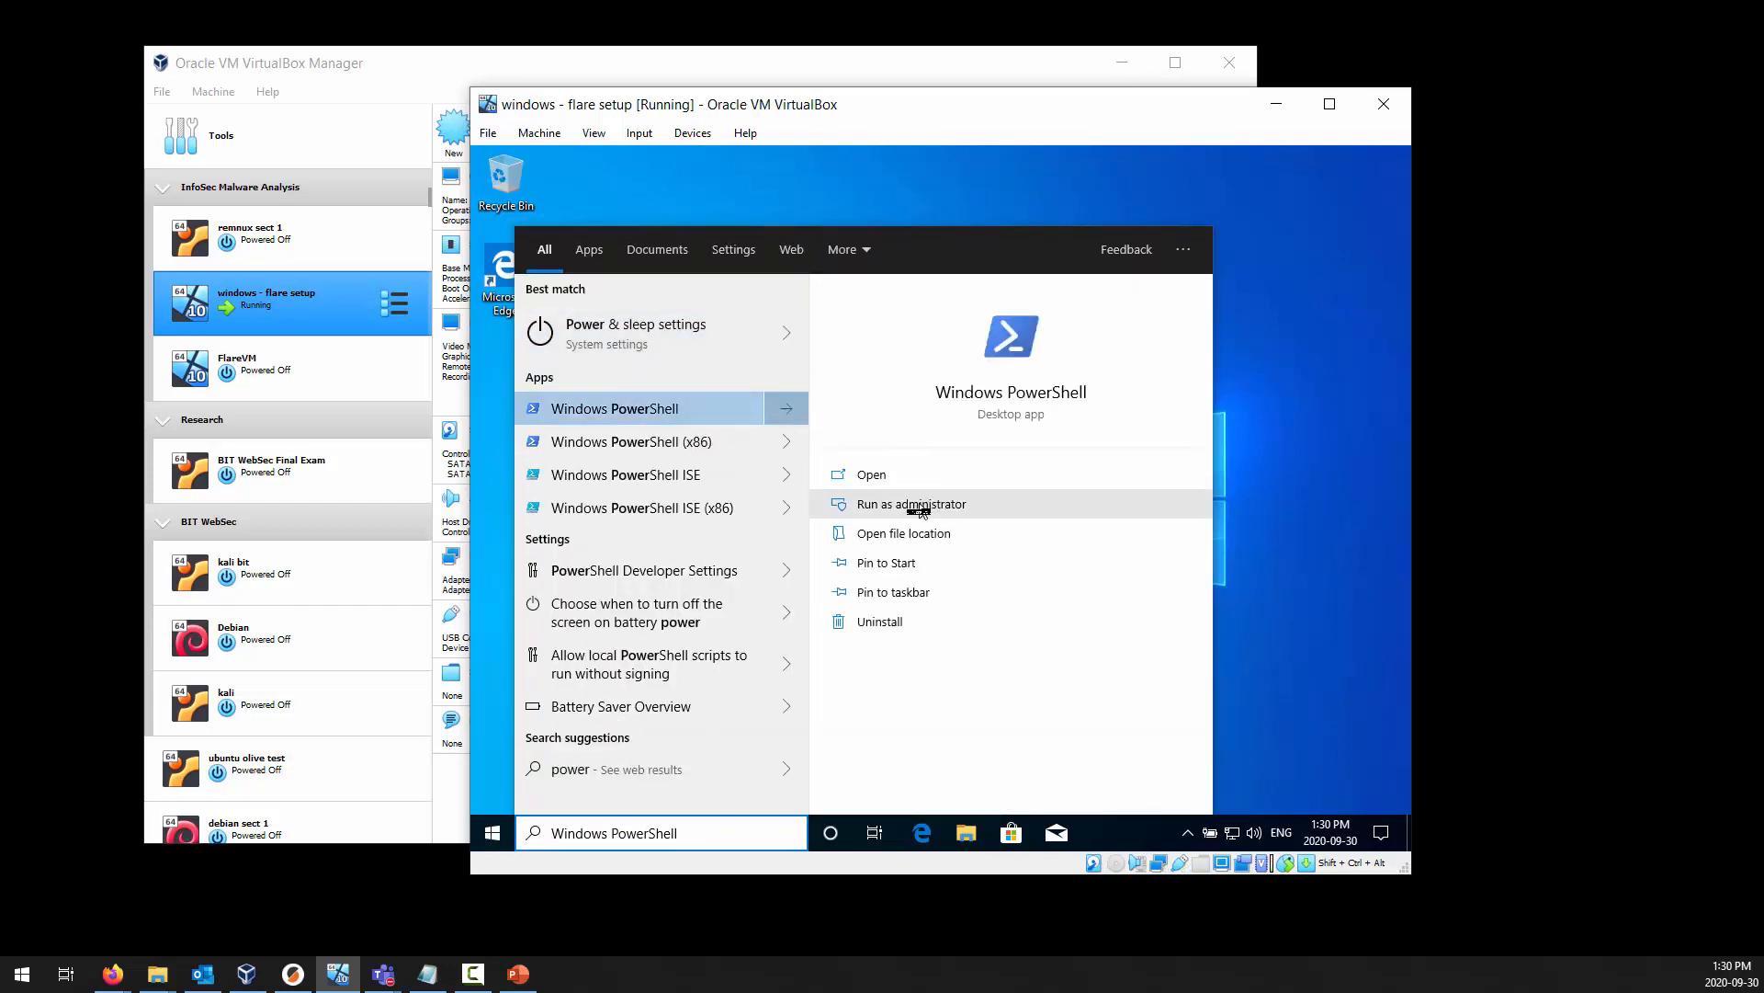
left_click(1285, 658)
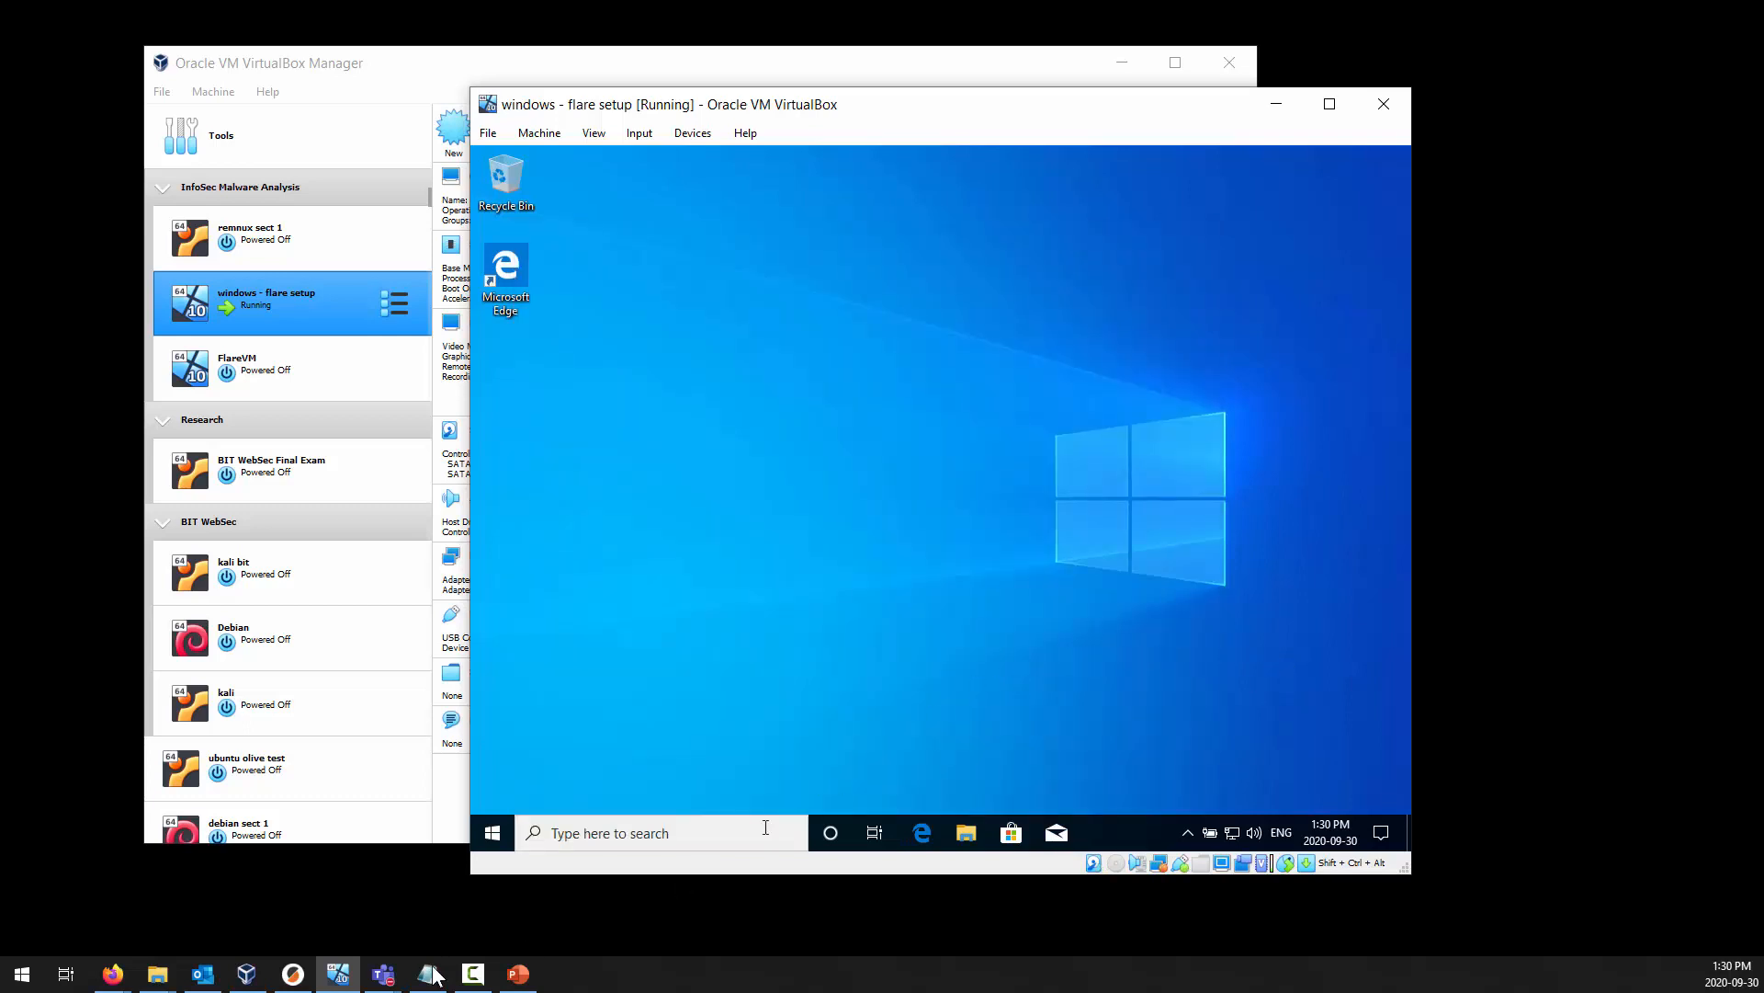
Find Windows PowerShell by searching for "power", run it as administrator, and reposition its window on the desktop.
left_click(510, 838)
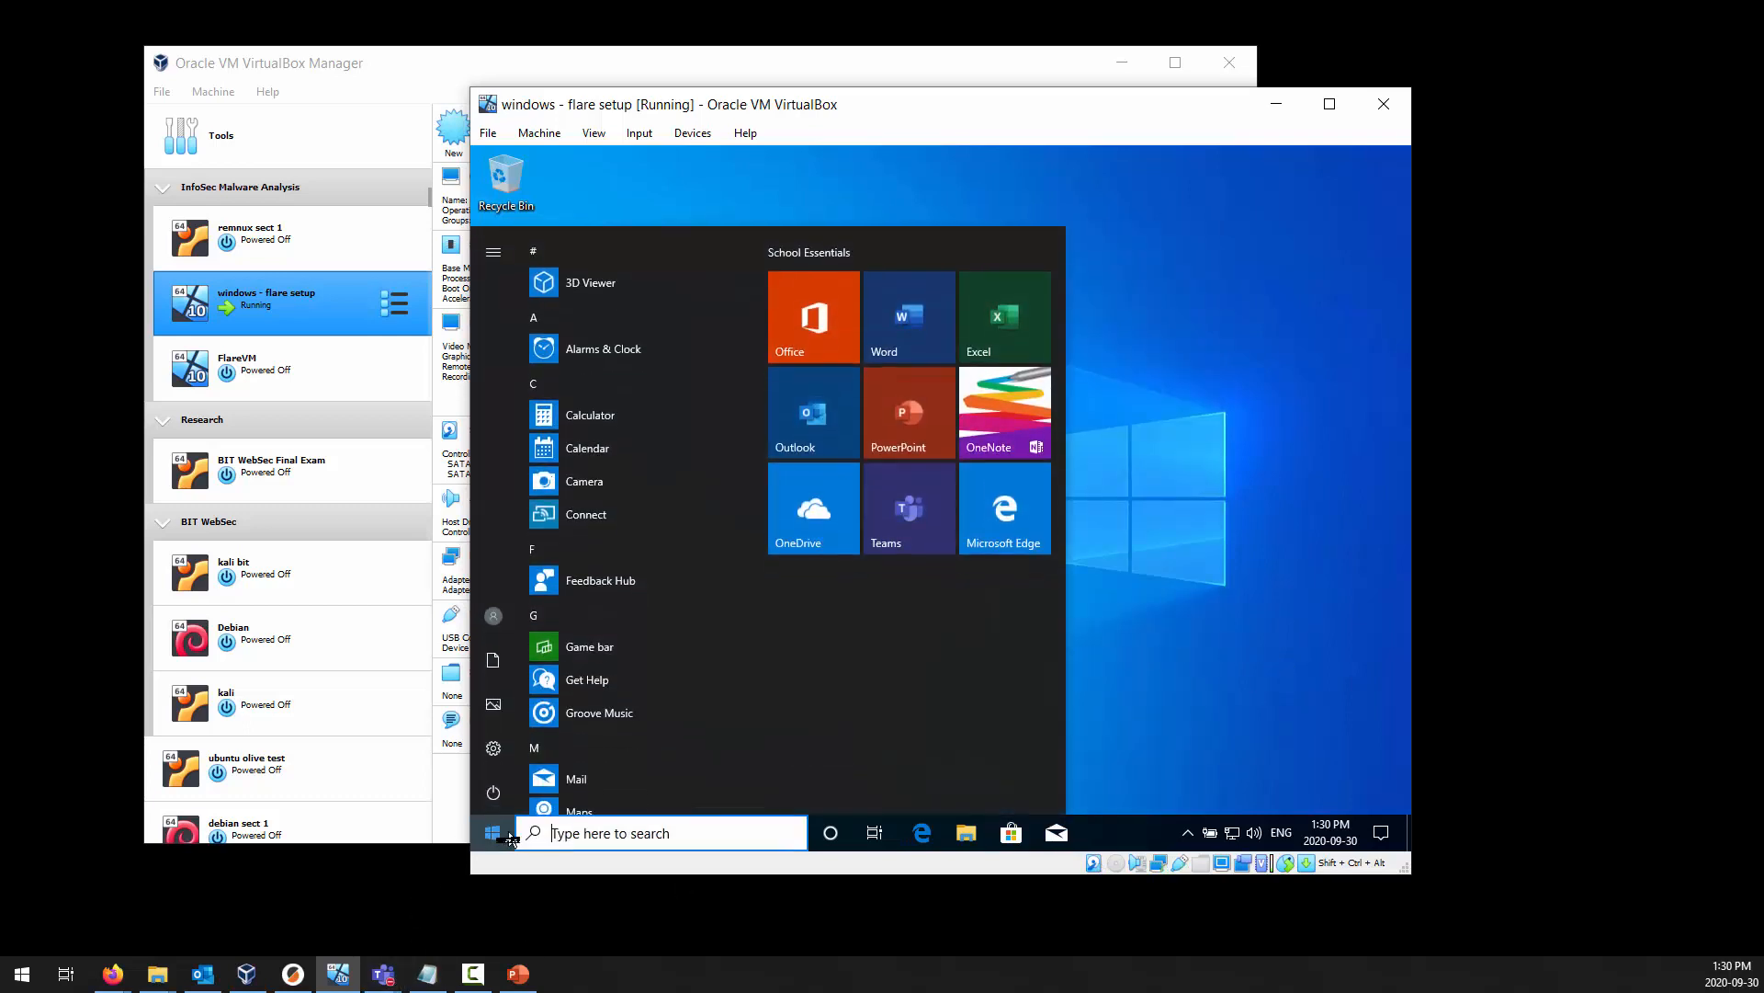
type("power")
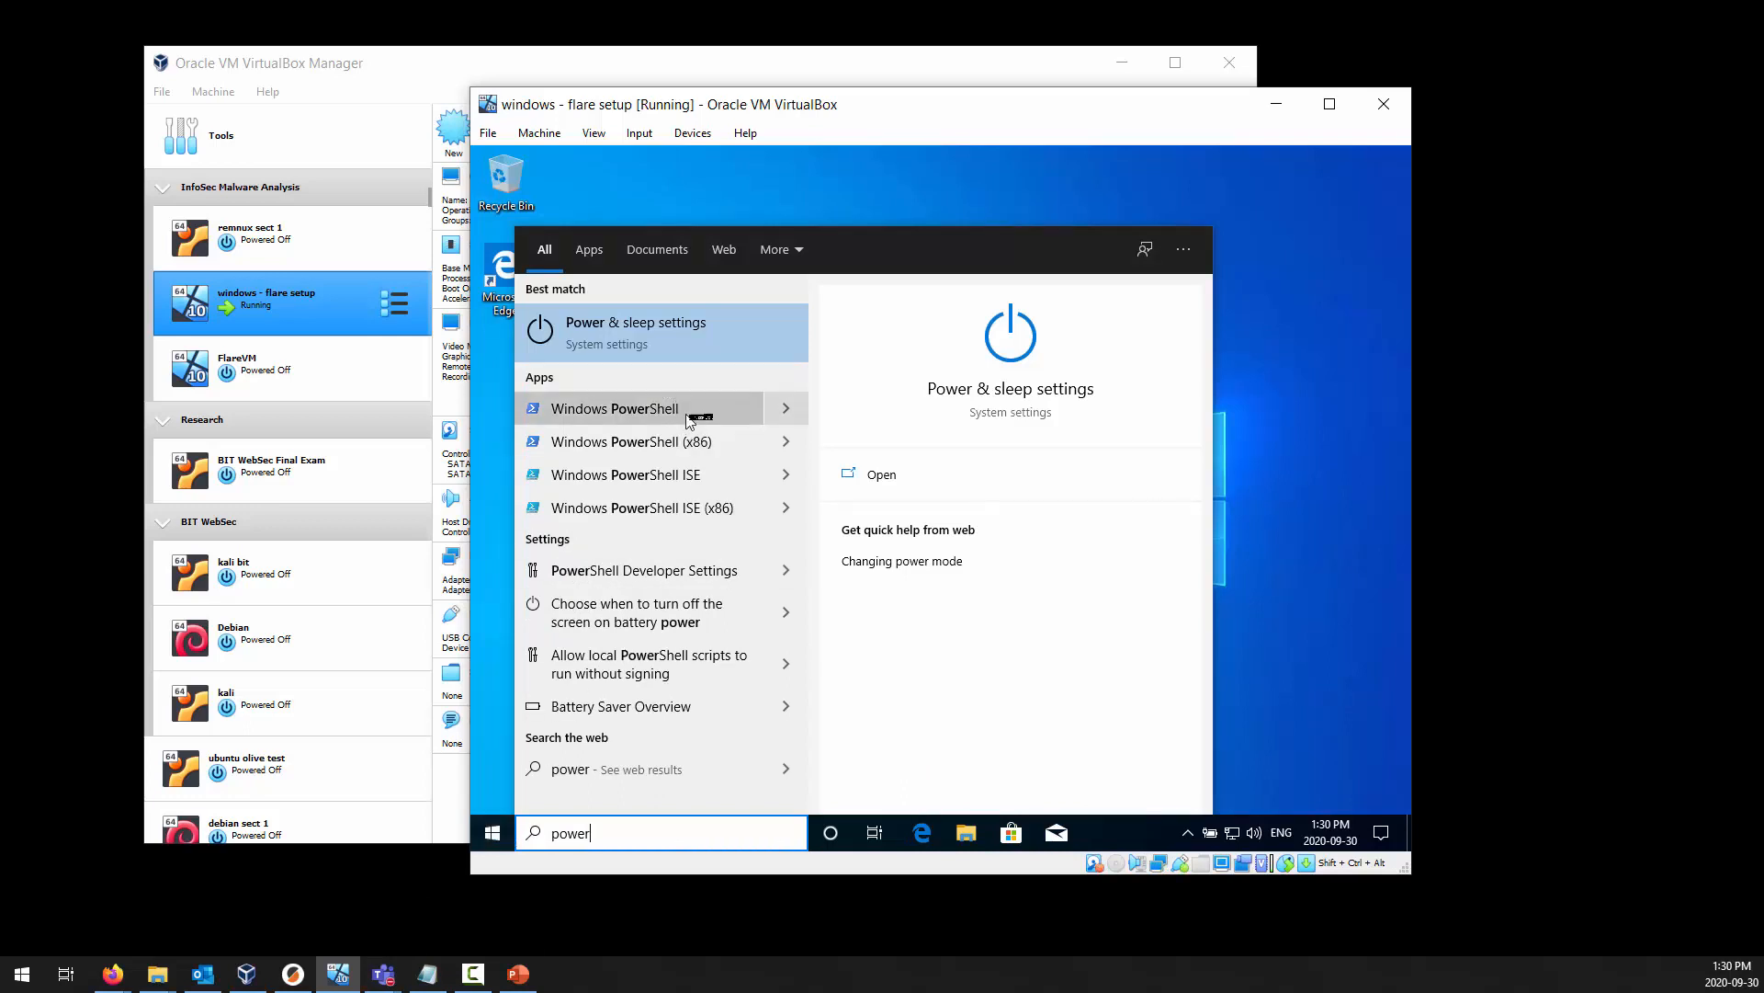
left_click(792, 408)
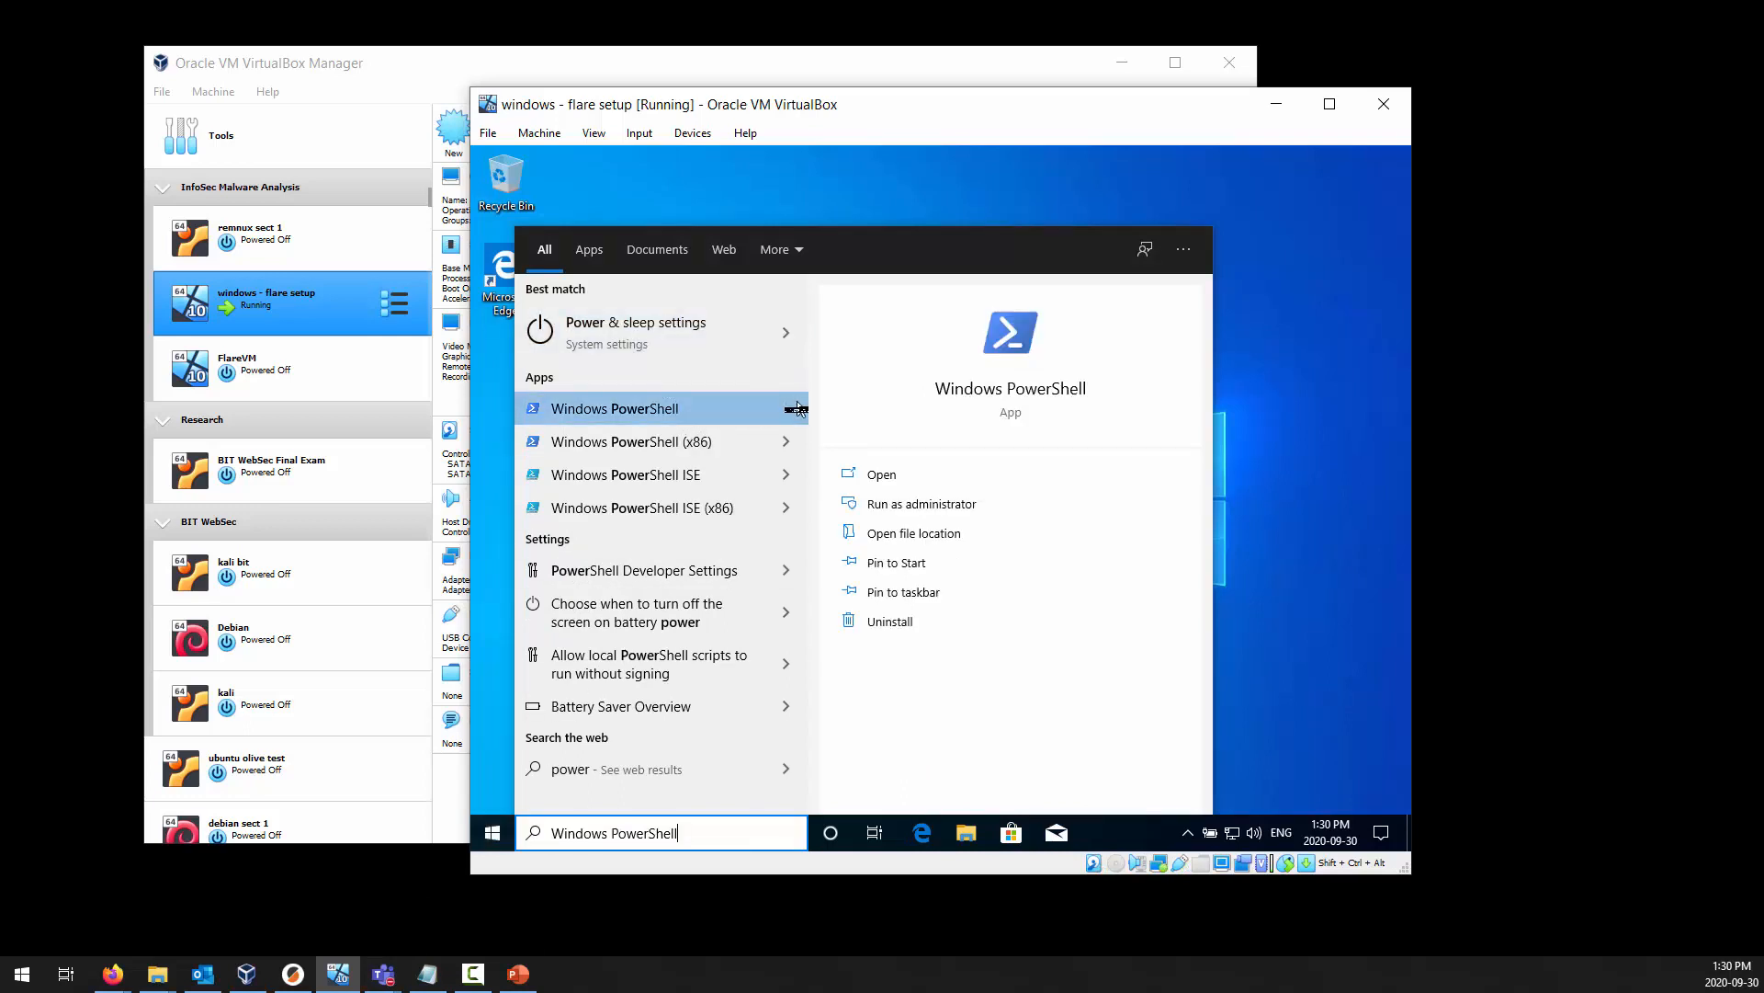
left_click(922, 508)
left_click(851, 607)
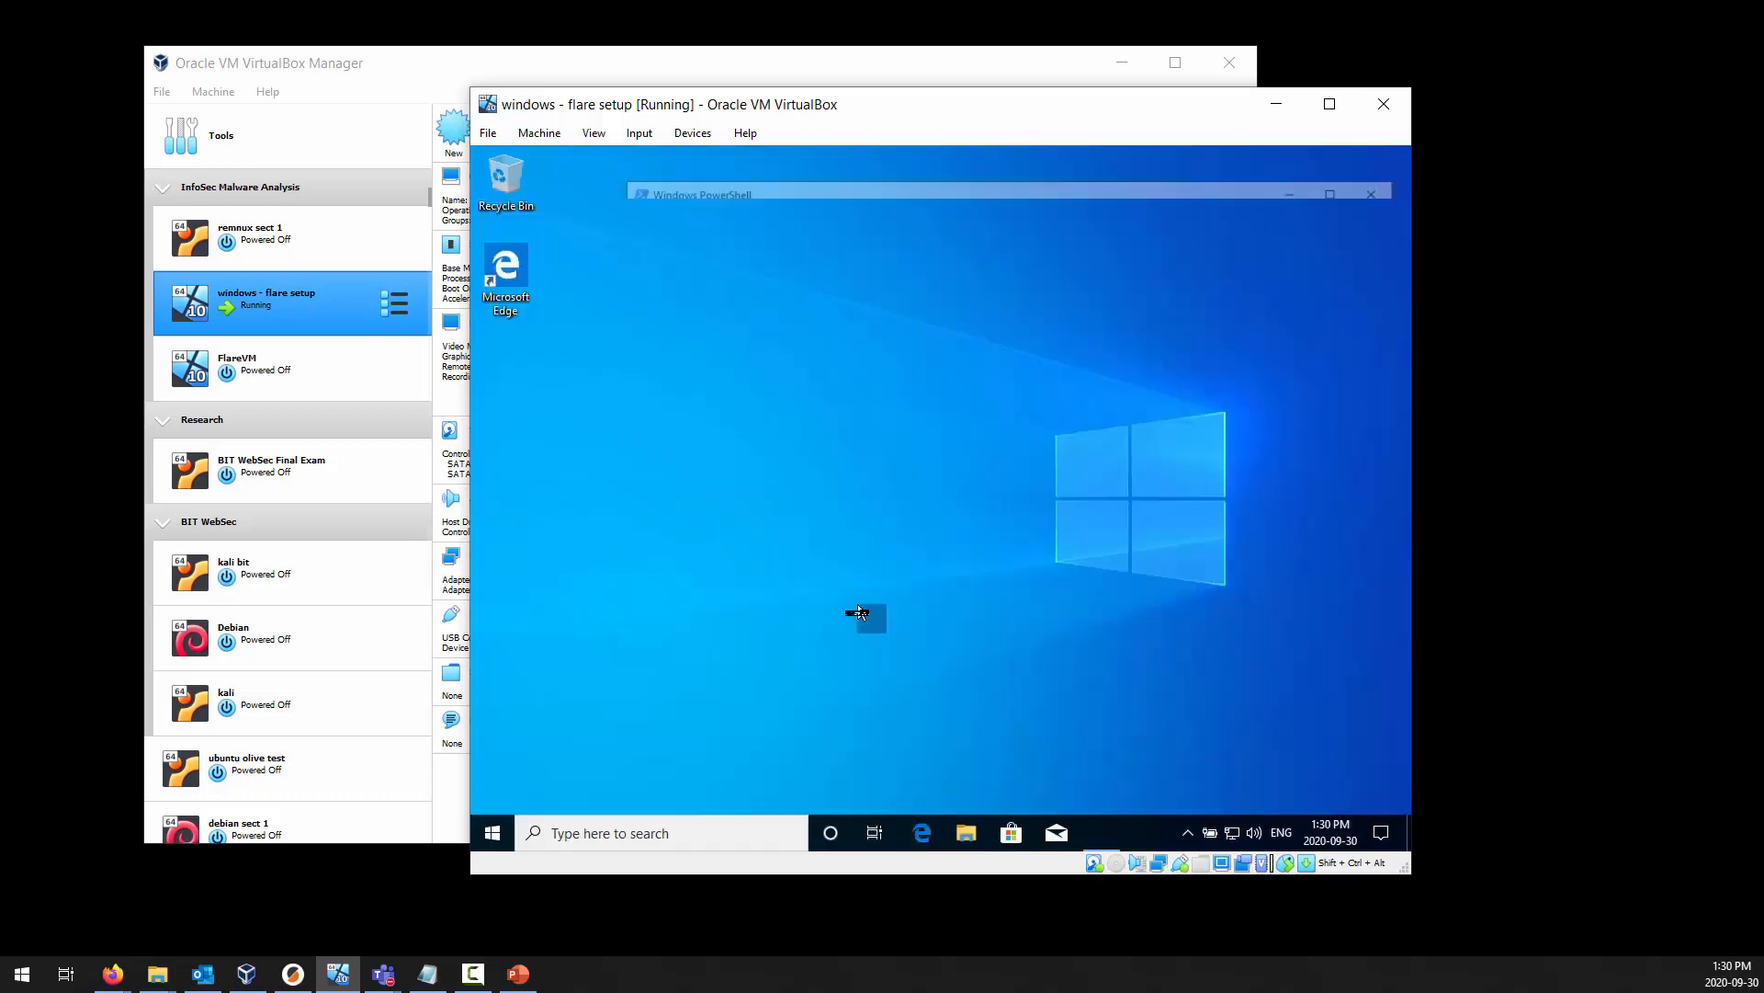
left_click_drag(977, 193, 898, 174)
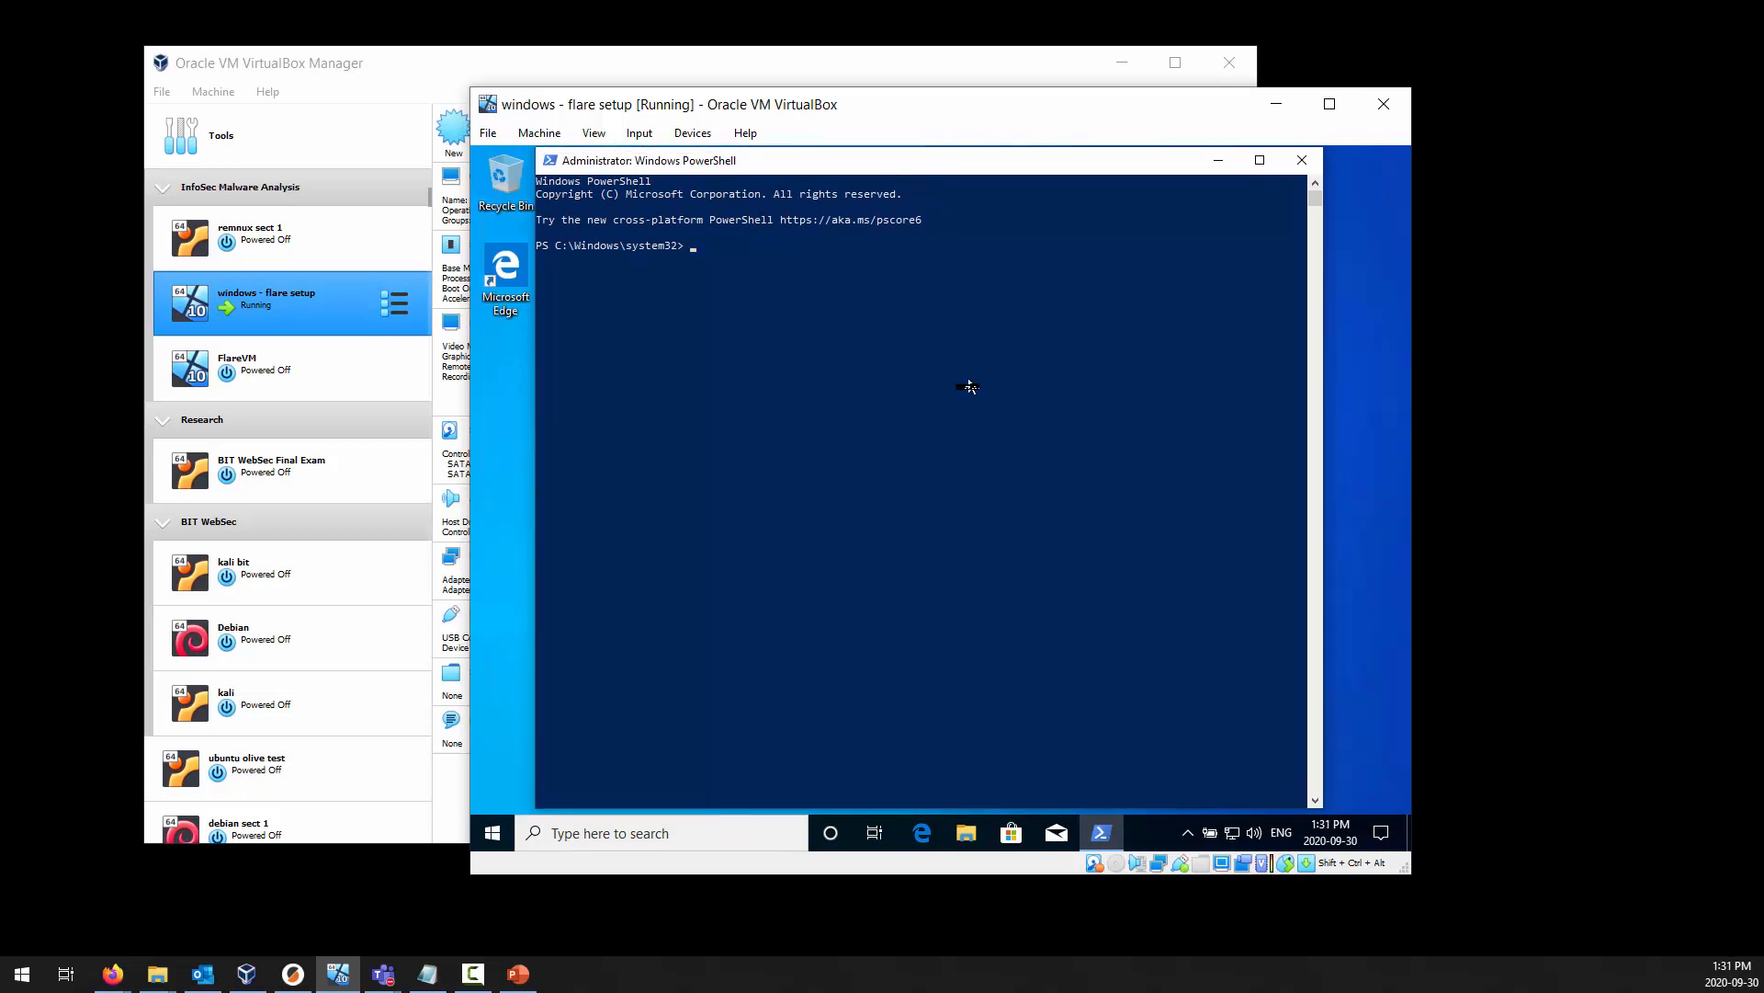
Change to the c:\flare directory in PowerShell and list its contents with dir.
left_click(970, 384)
type("cd c:\\flare")
key("Return")
type("dir")
key("Return")
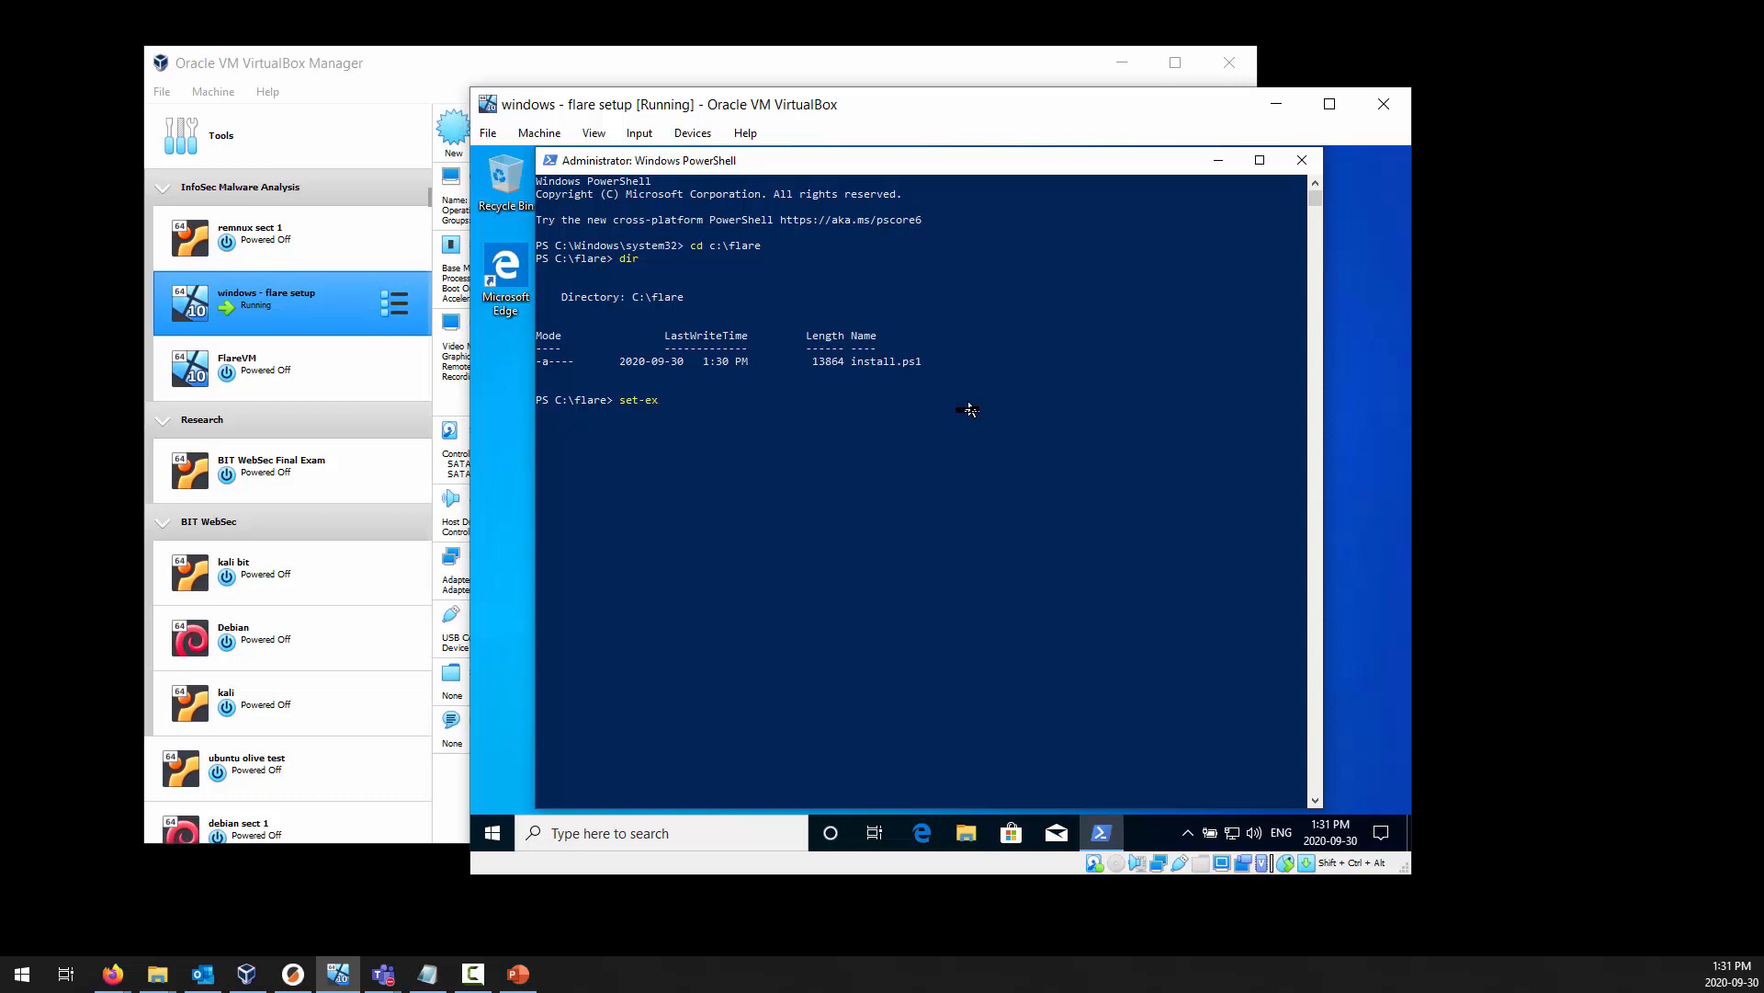
Run Set-ExecutionPolicy -ExecutionPolicy Unrestricted and answer Yes to All (a) for the policy change.
key("Tab")
type("-ex")
key("Tab")
type("un")
key("Tab")
key("Tab")
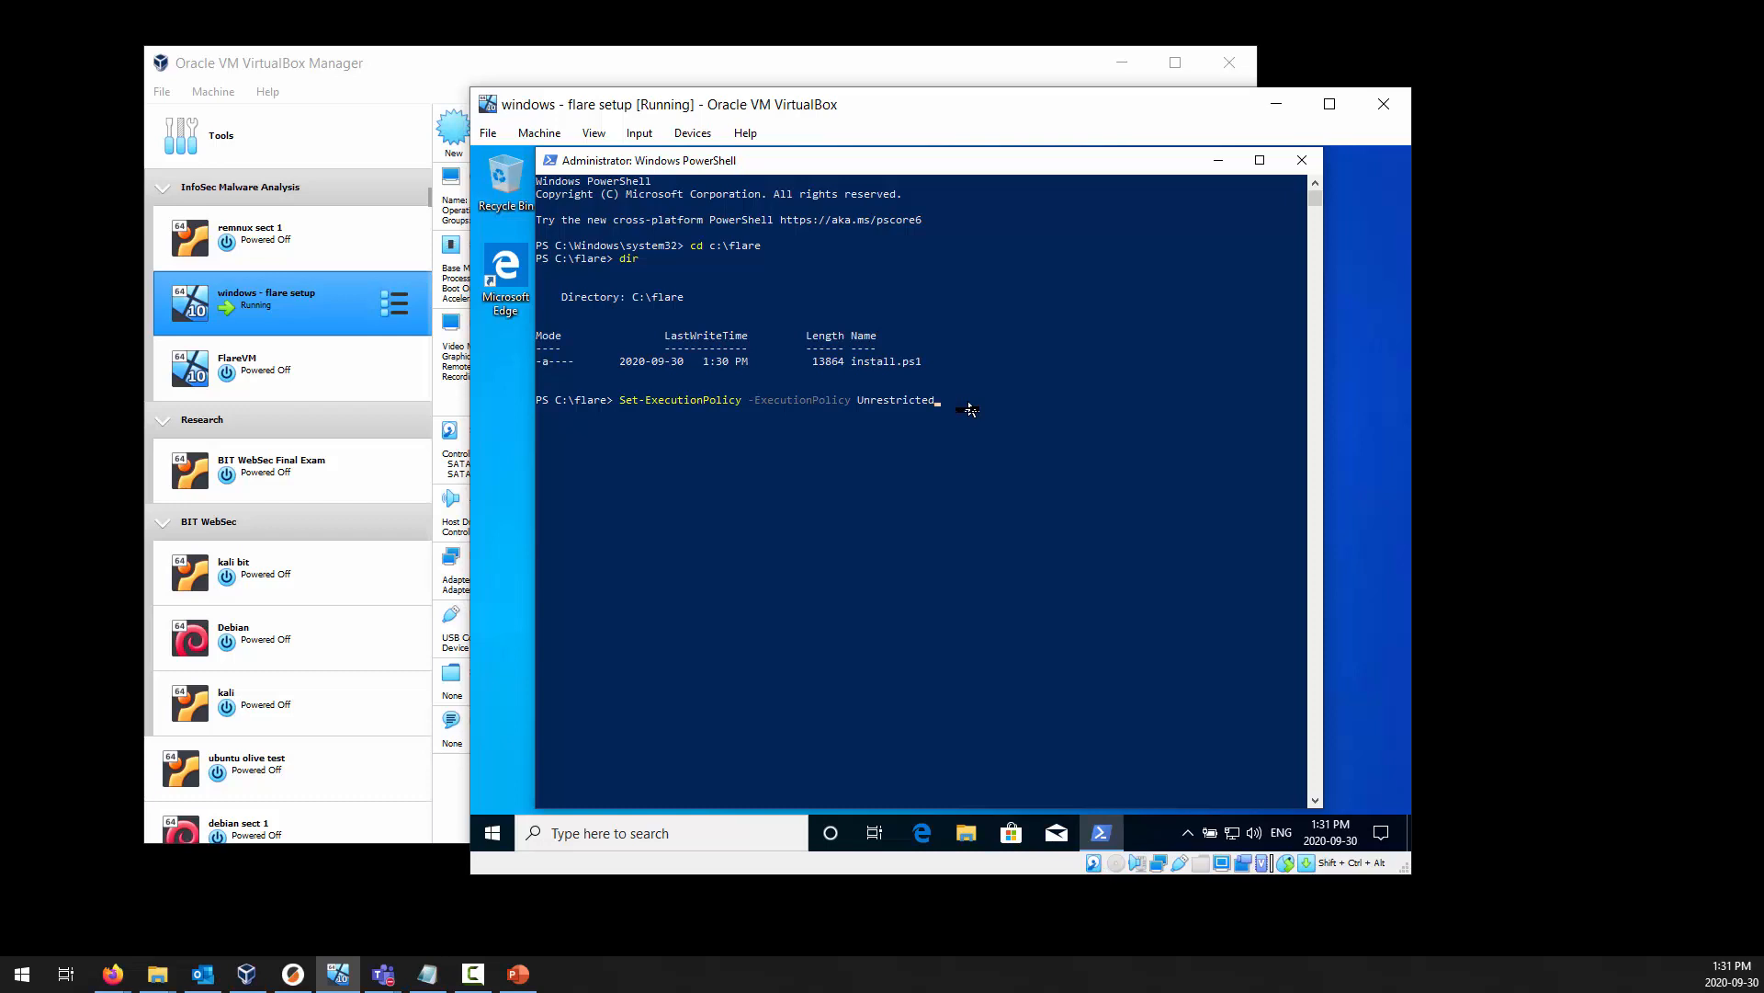
key("Return")
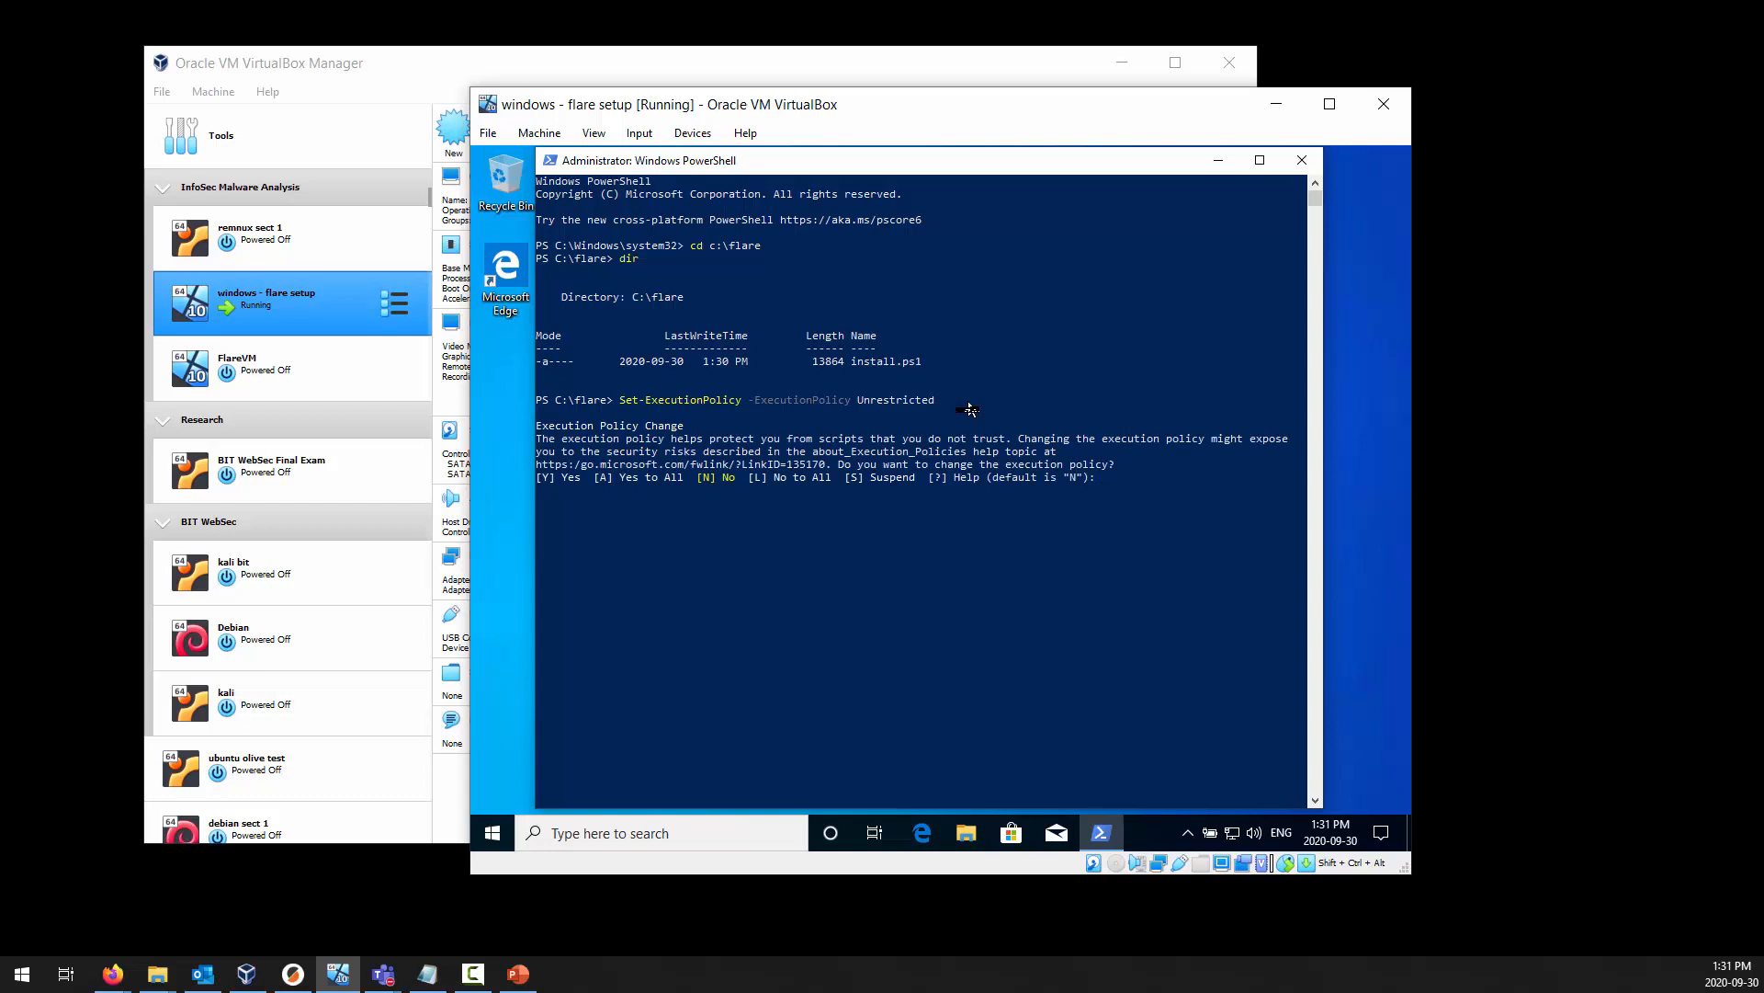
key("Return")
Execute .\install.ps1 and choose Run once (r) at the security warning.
type("\\in")
key("Tab")
key("Return")
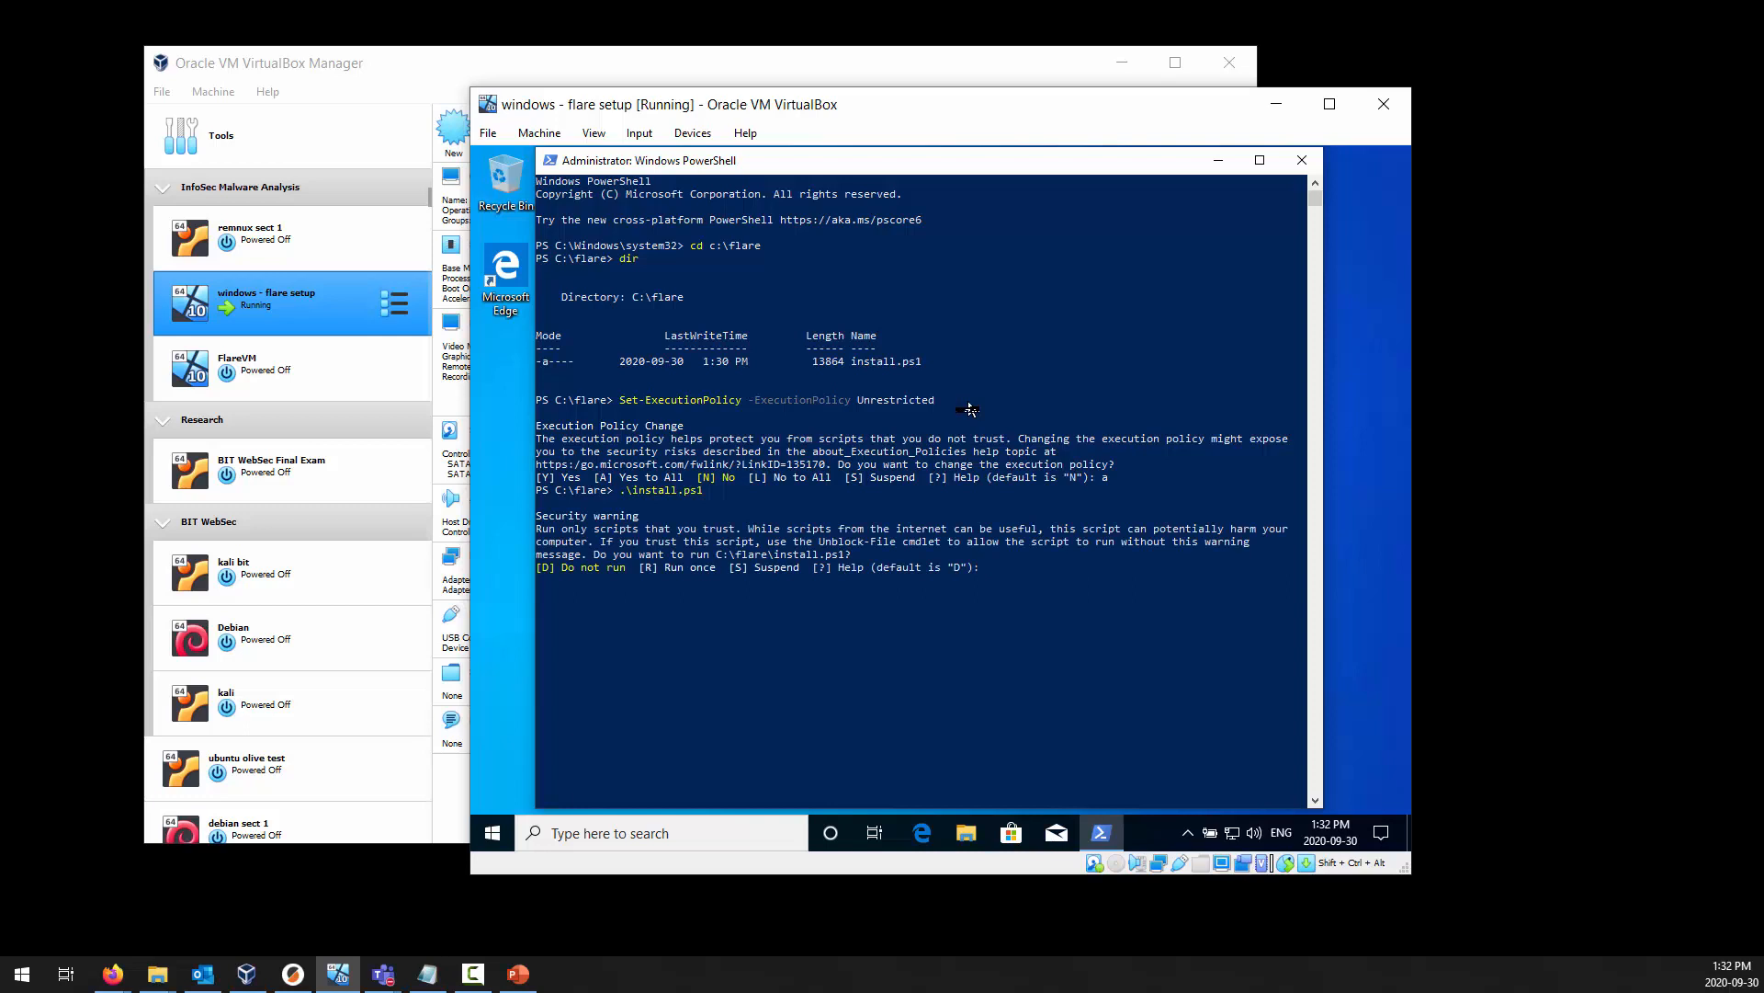
type("r")
key("Return")
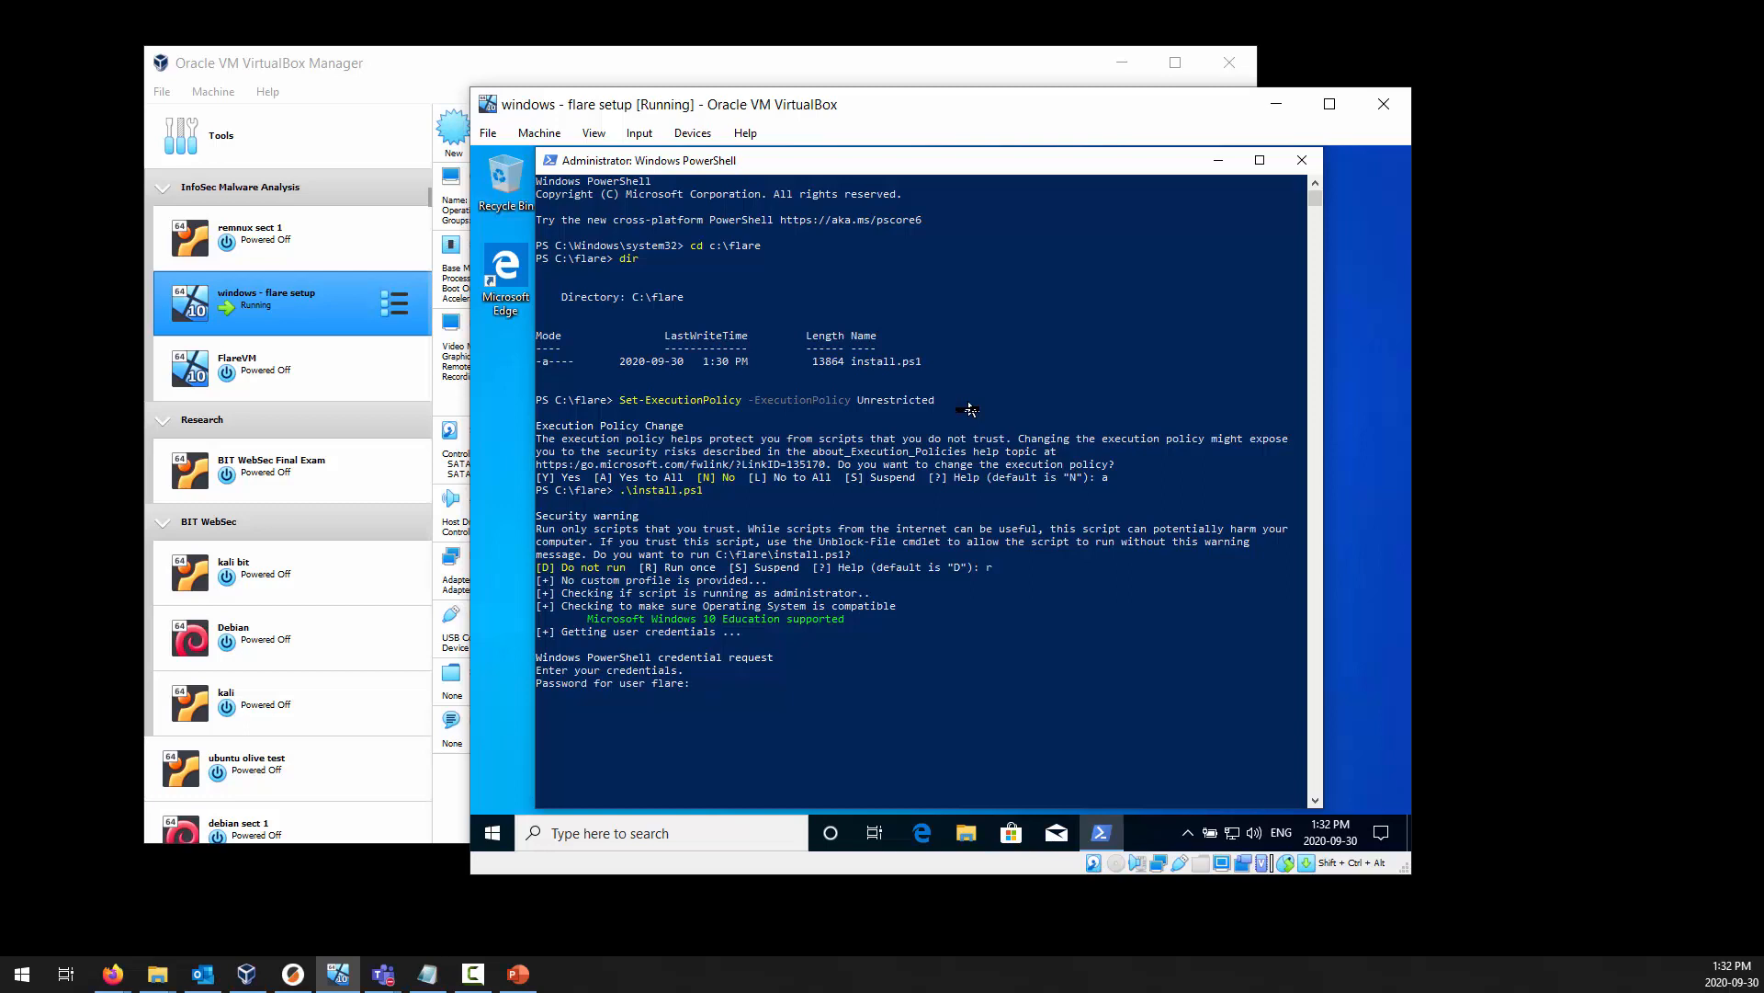
Enter the Windows account password at the script's credential request to start the FLARE VM installation.
type("********")
key("Return")
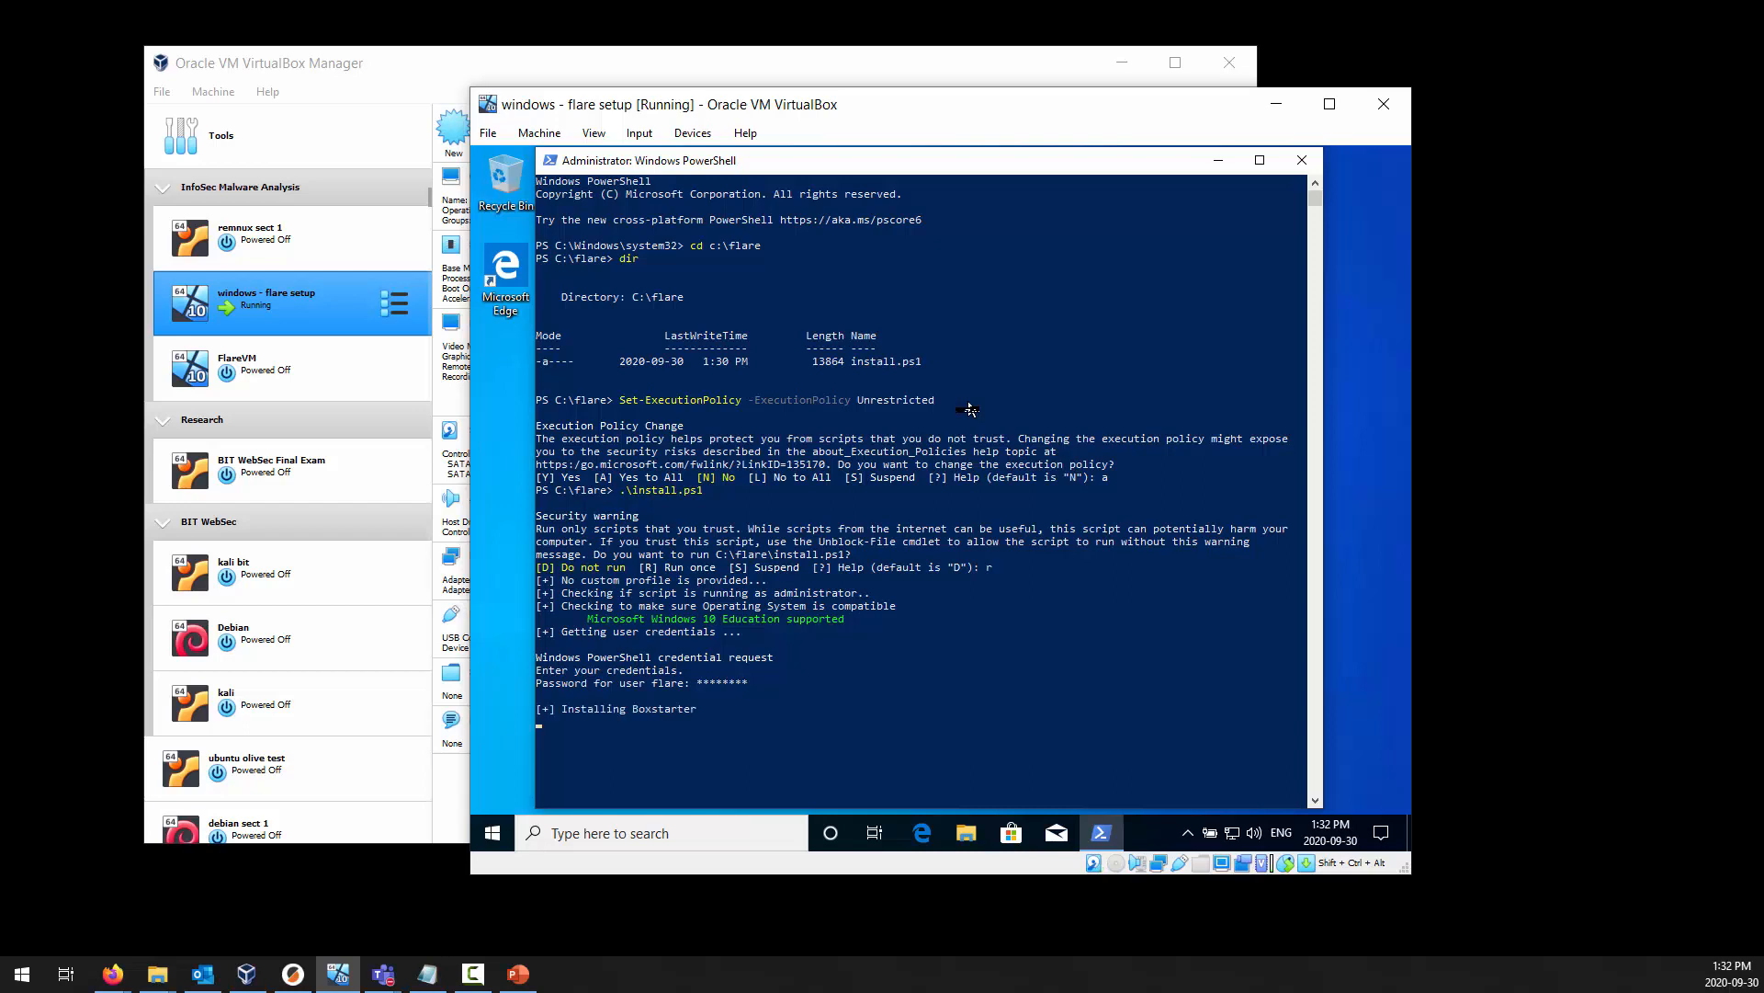